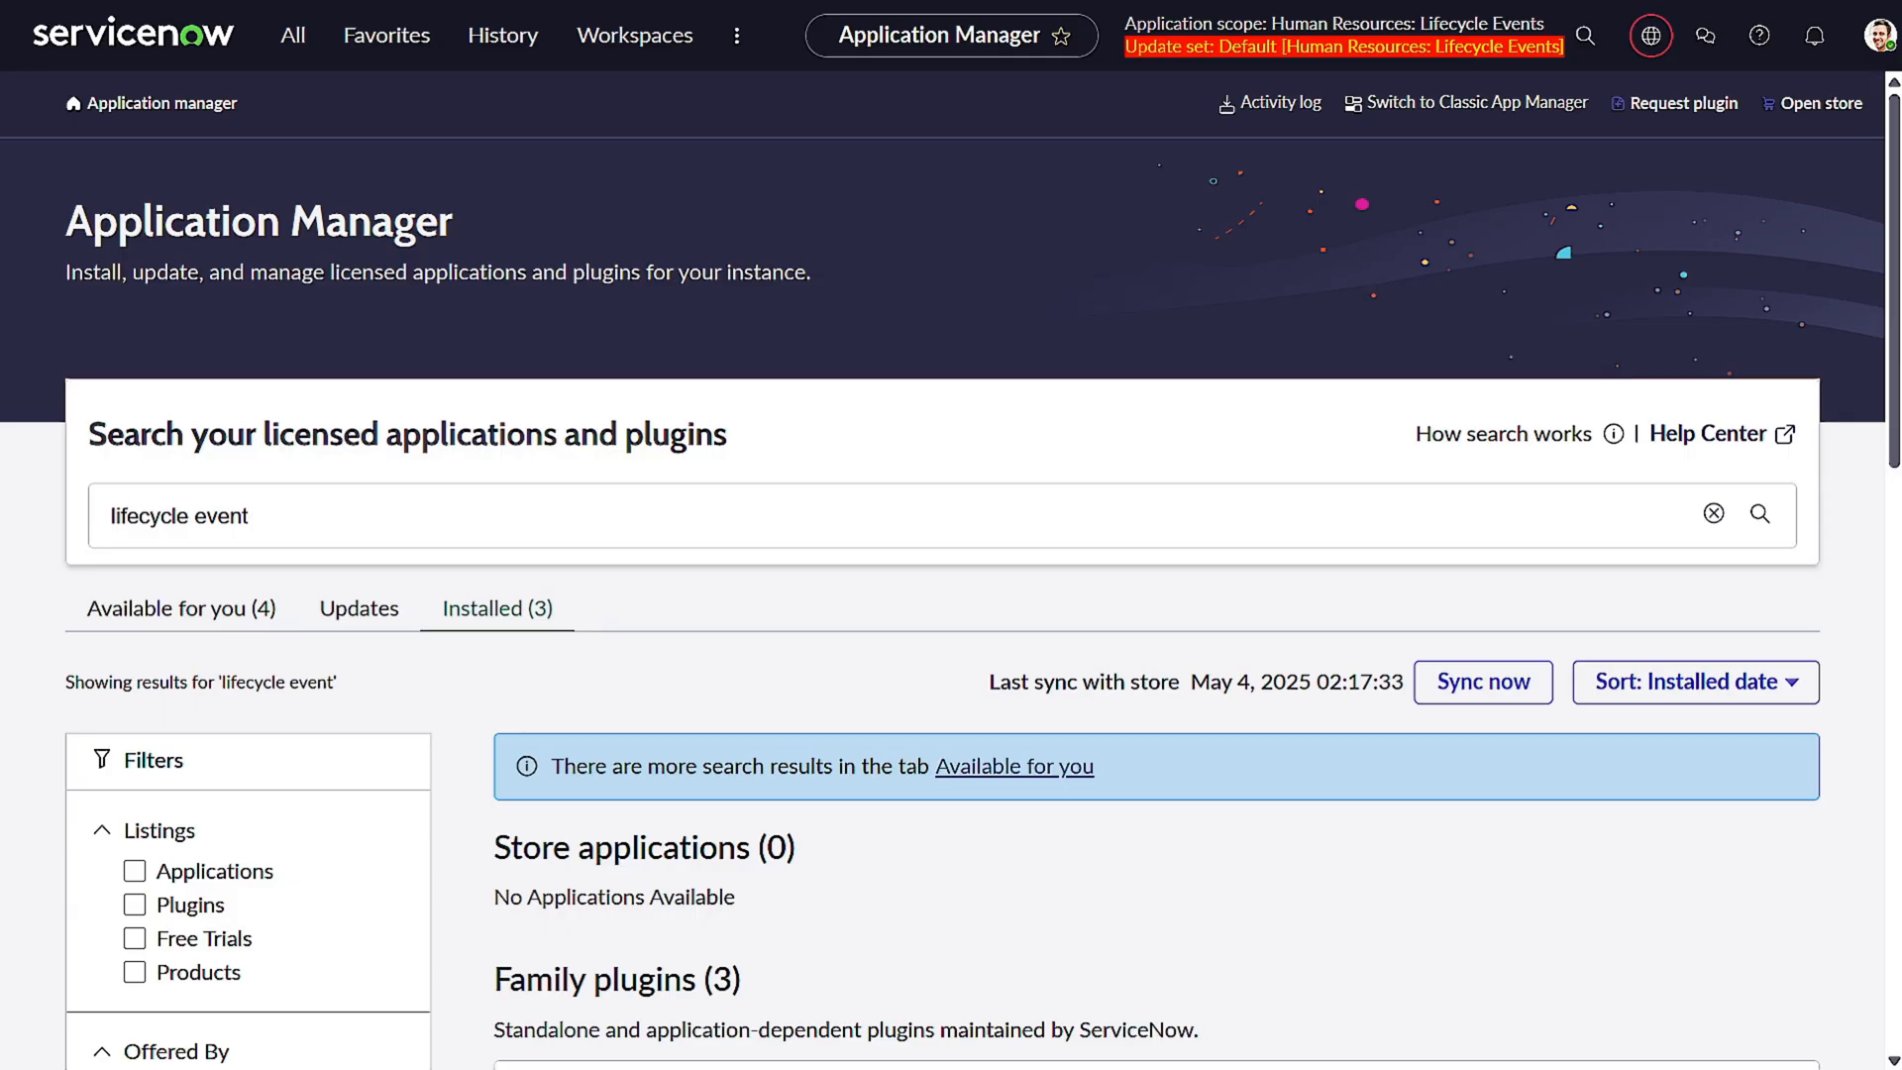
# - Review the installed plugins that match the "lifecycle event" search
pyautogui.scroll(-3, 127, 620)
pyautogui.scroll(3, 60, 446)
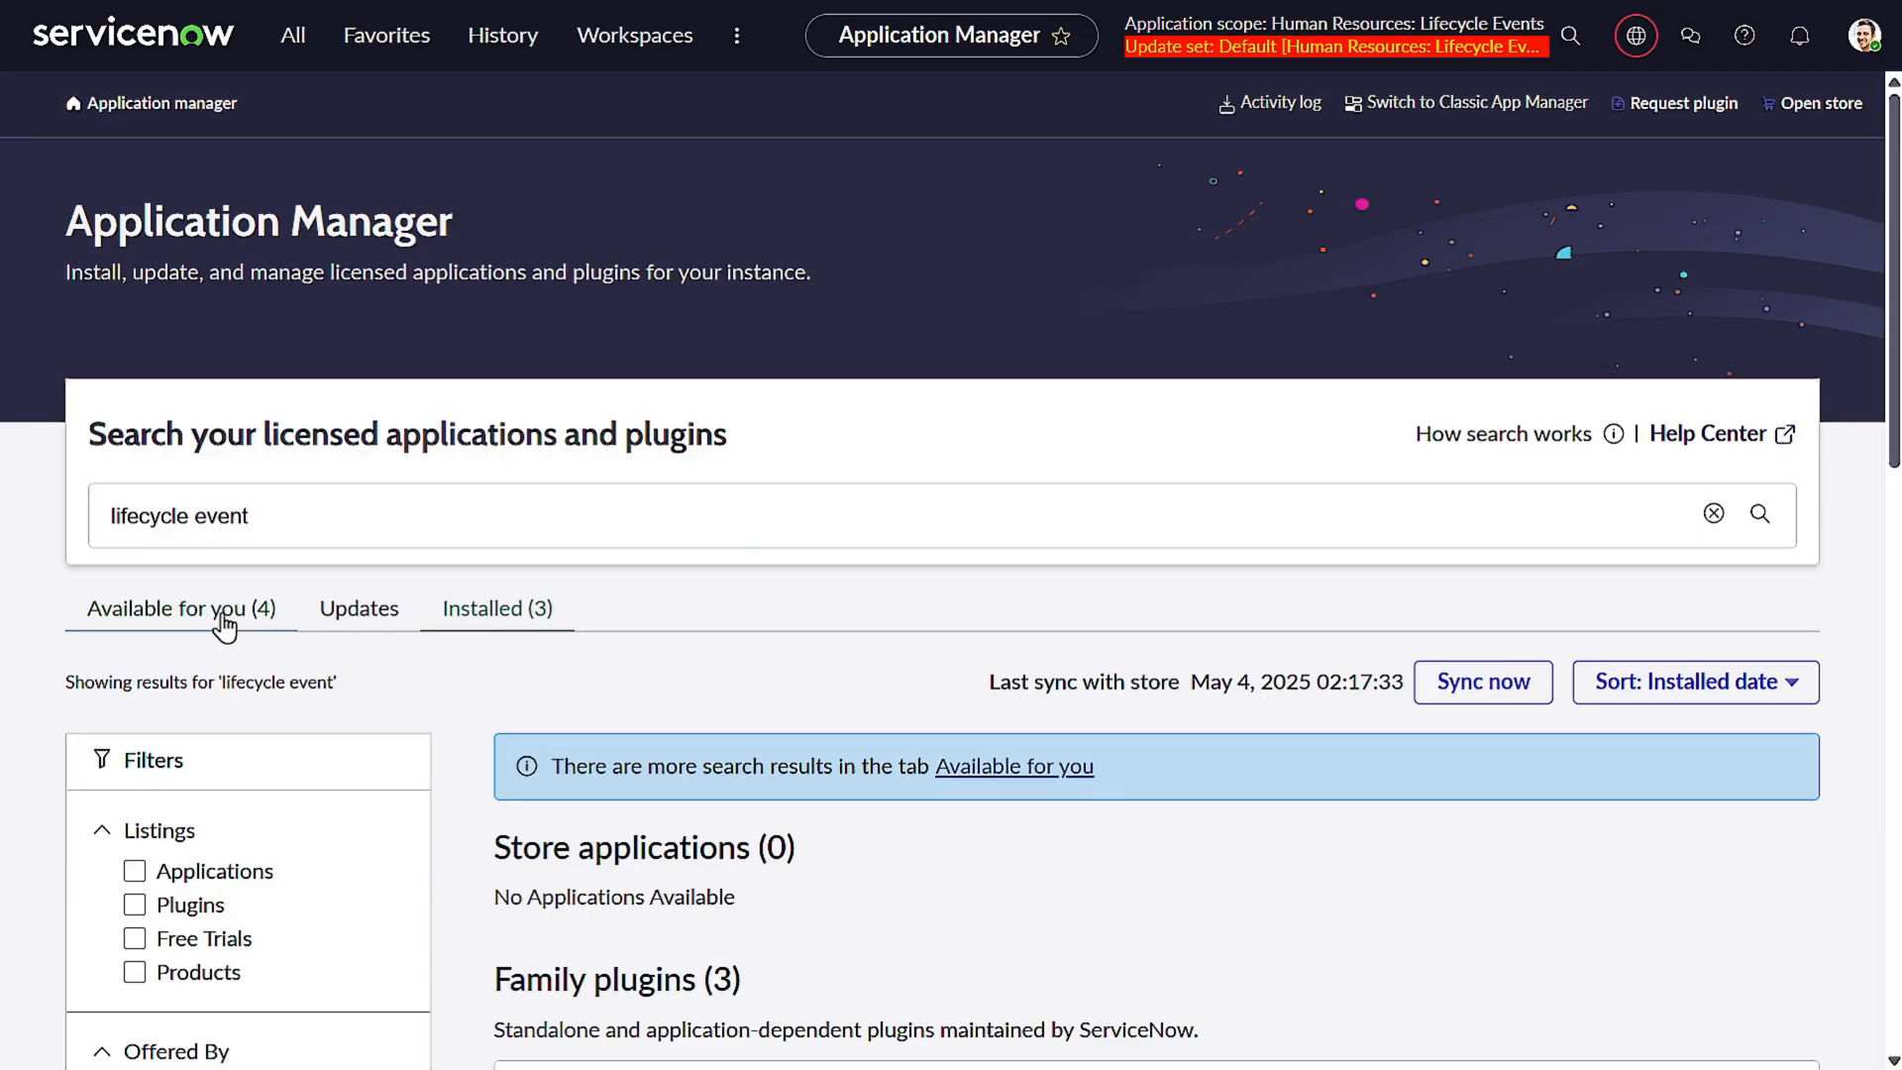
pyautogui.scroll(-5, 277, 614)
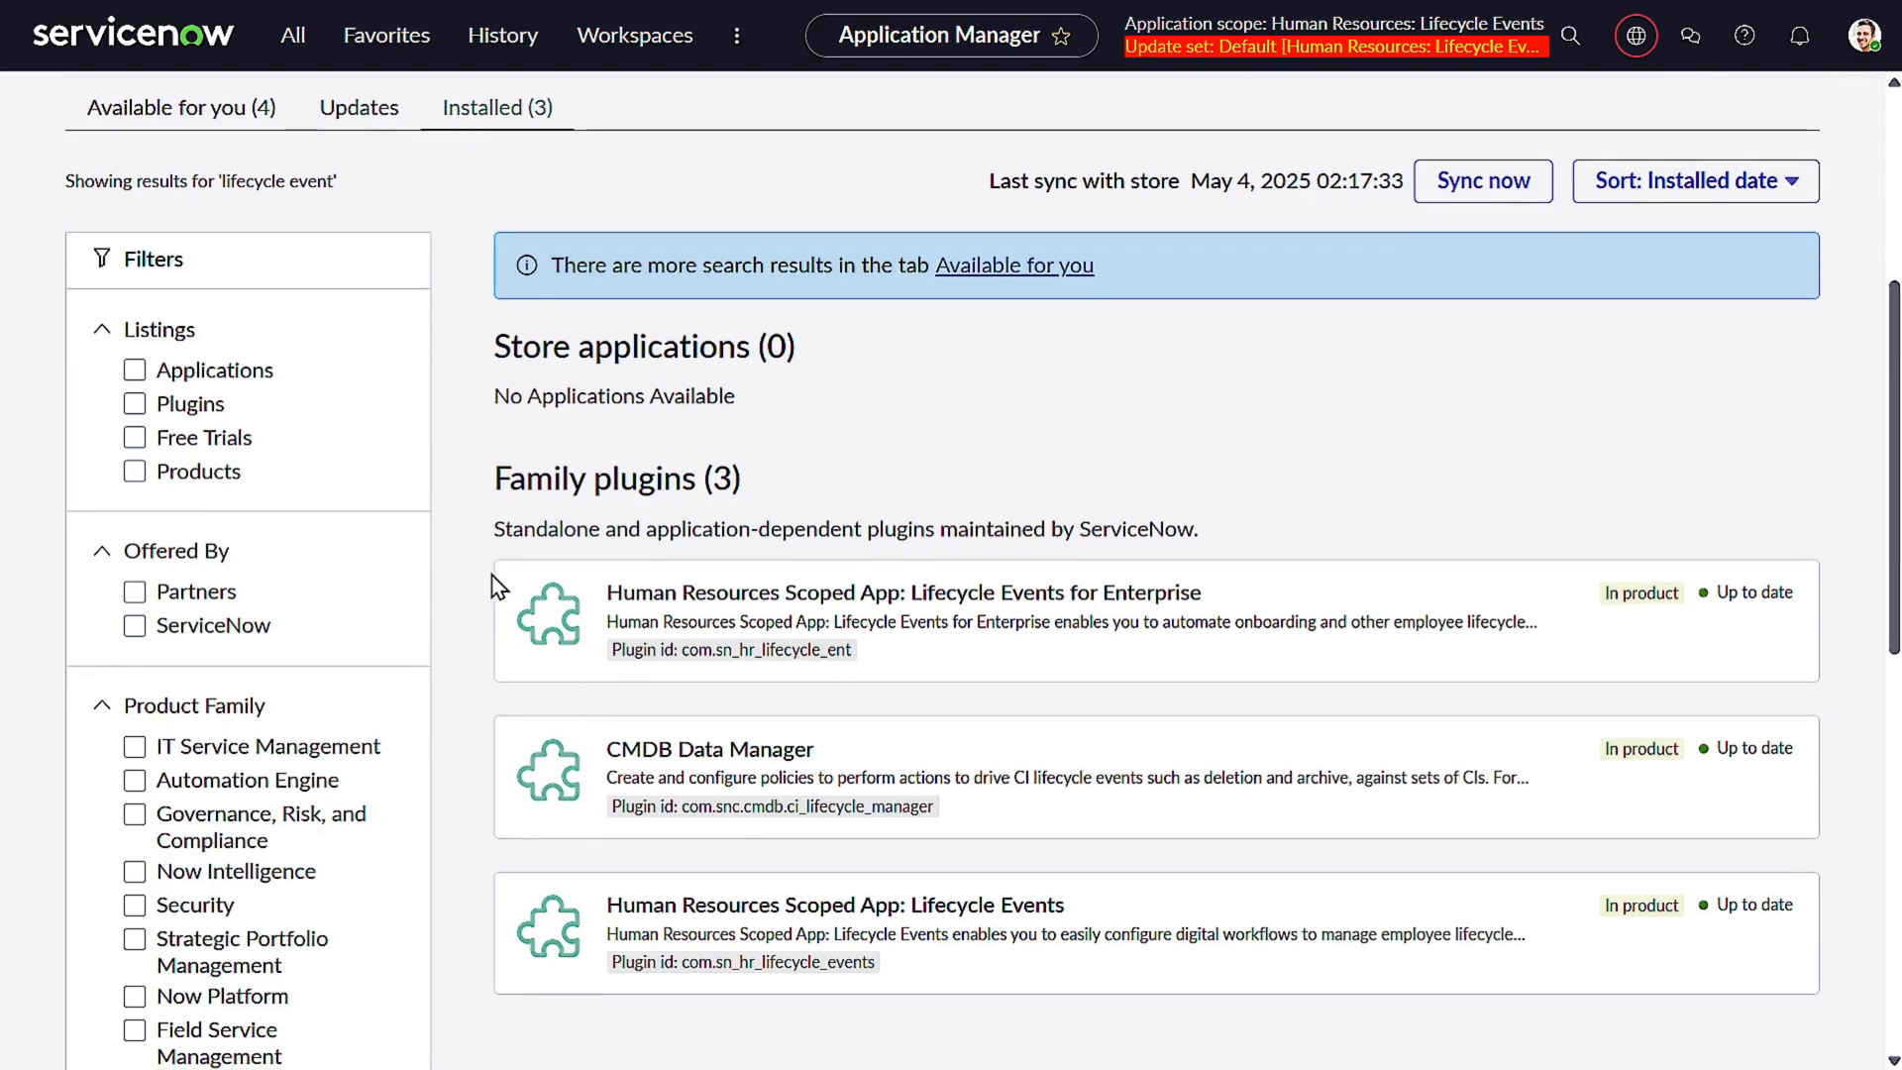
pyautogui.scroll(-4, 678, 598)
pyautogui.scroll(9, 678, 599)
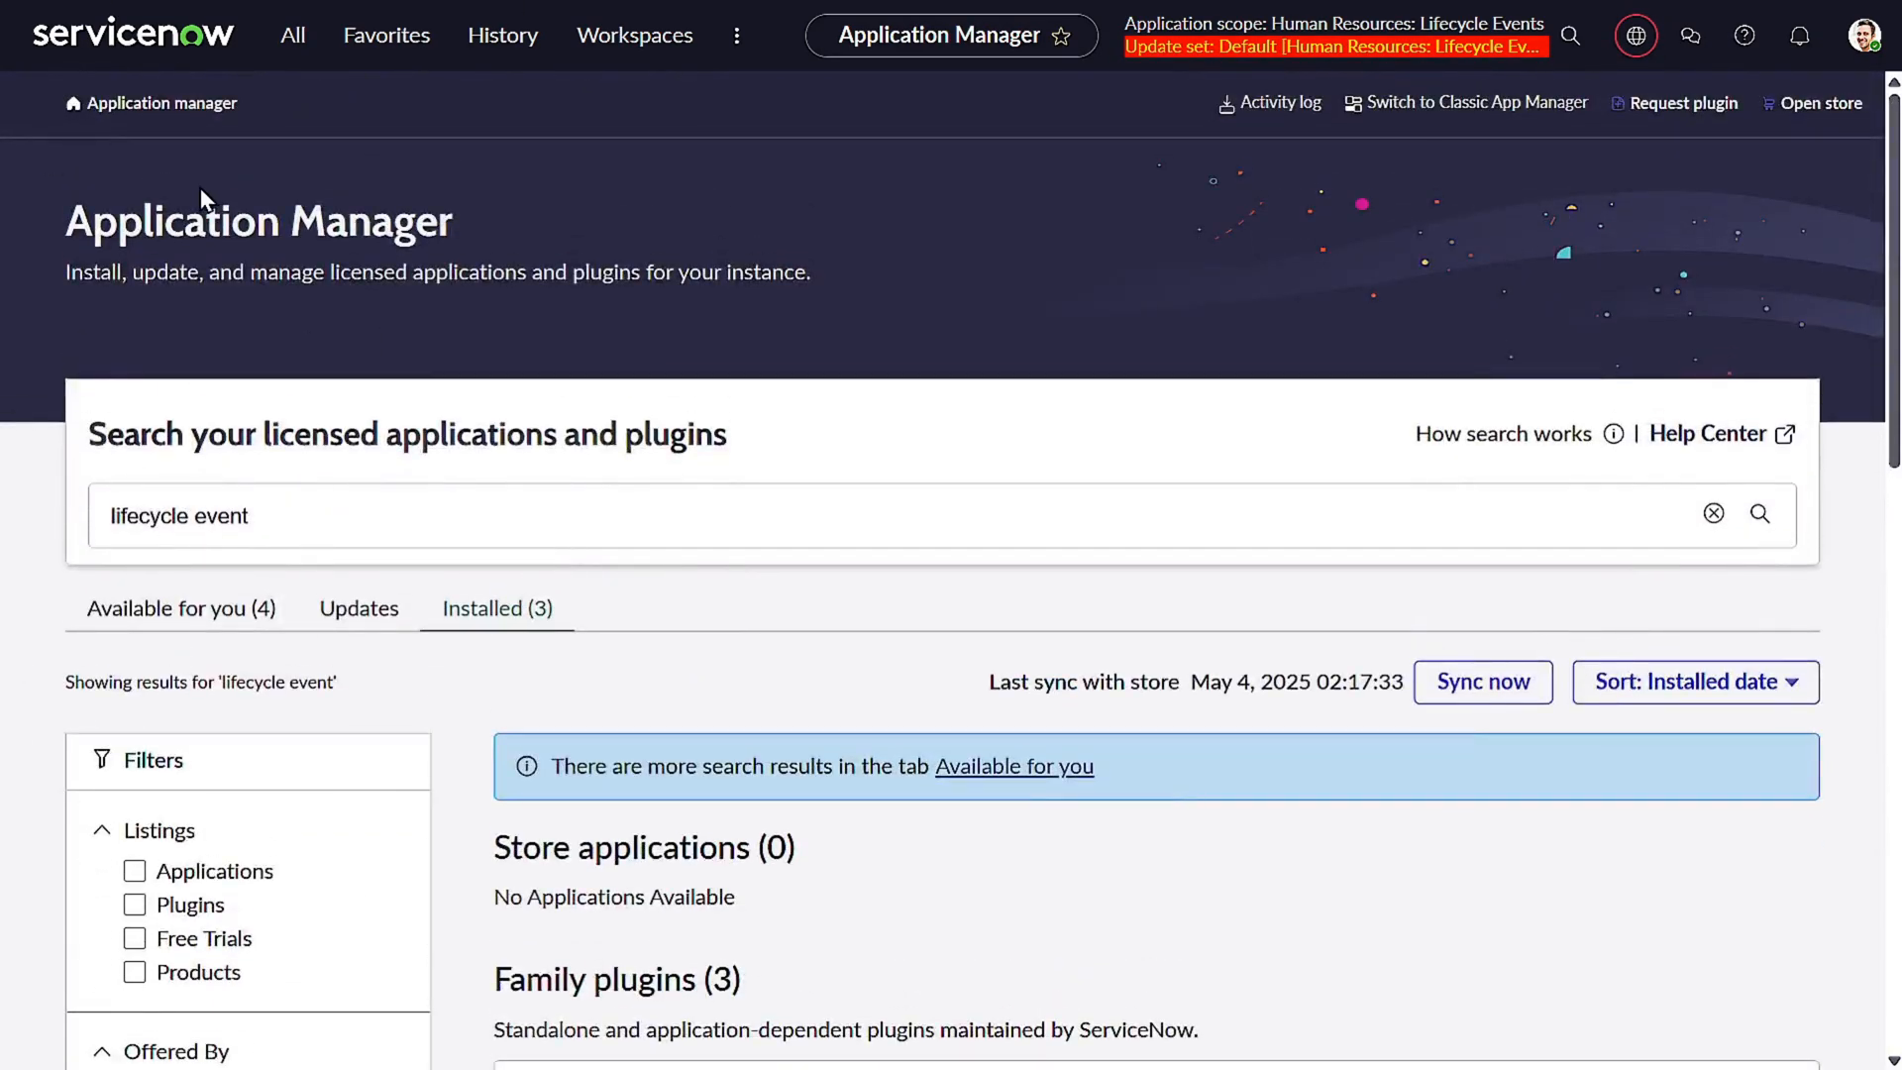
# - Find the HR Services modules with the navigator filter "topic" and open the Topic Categories list
pyautogui.click(303, 54)
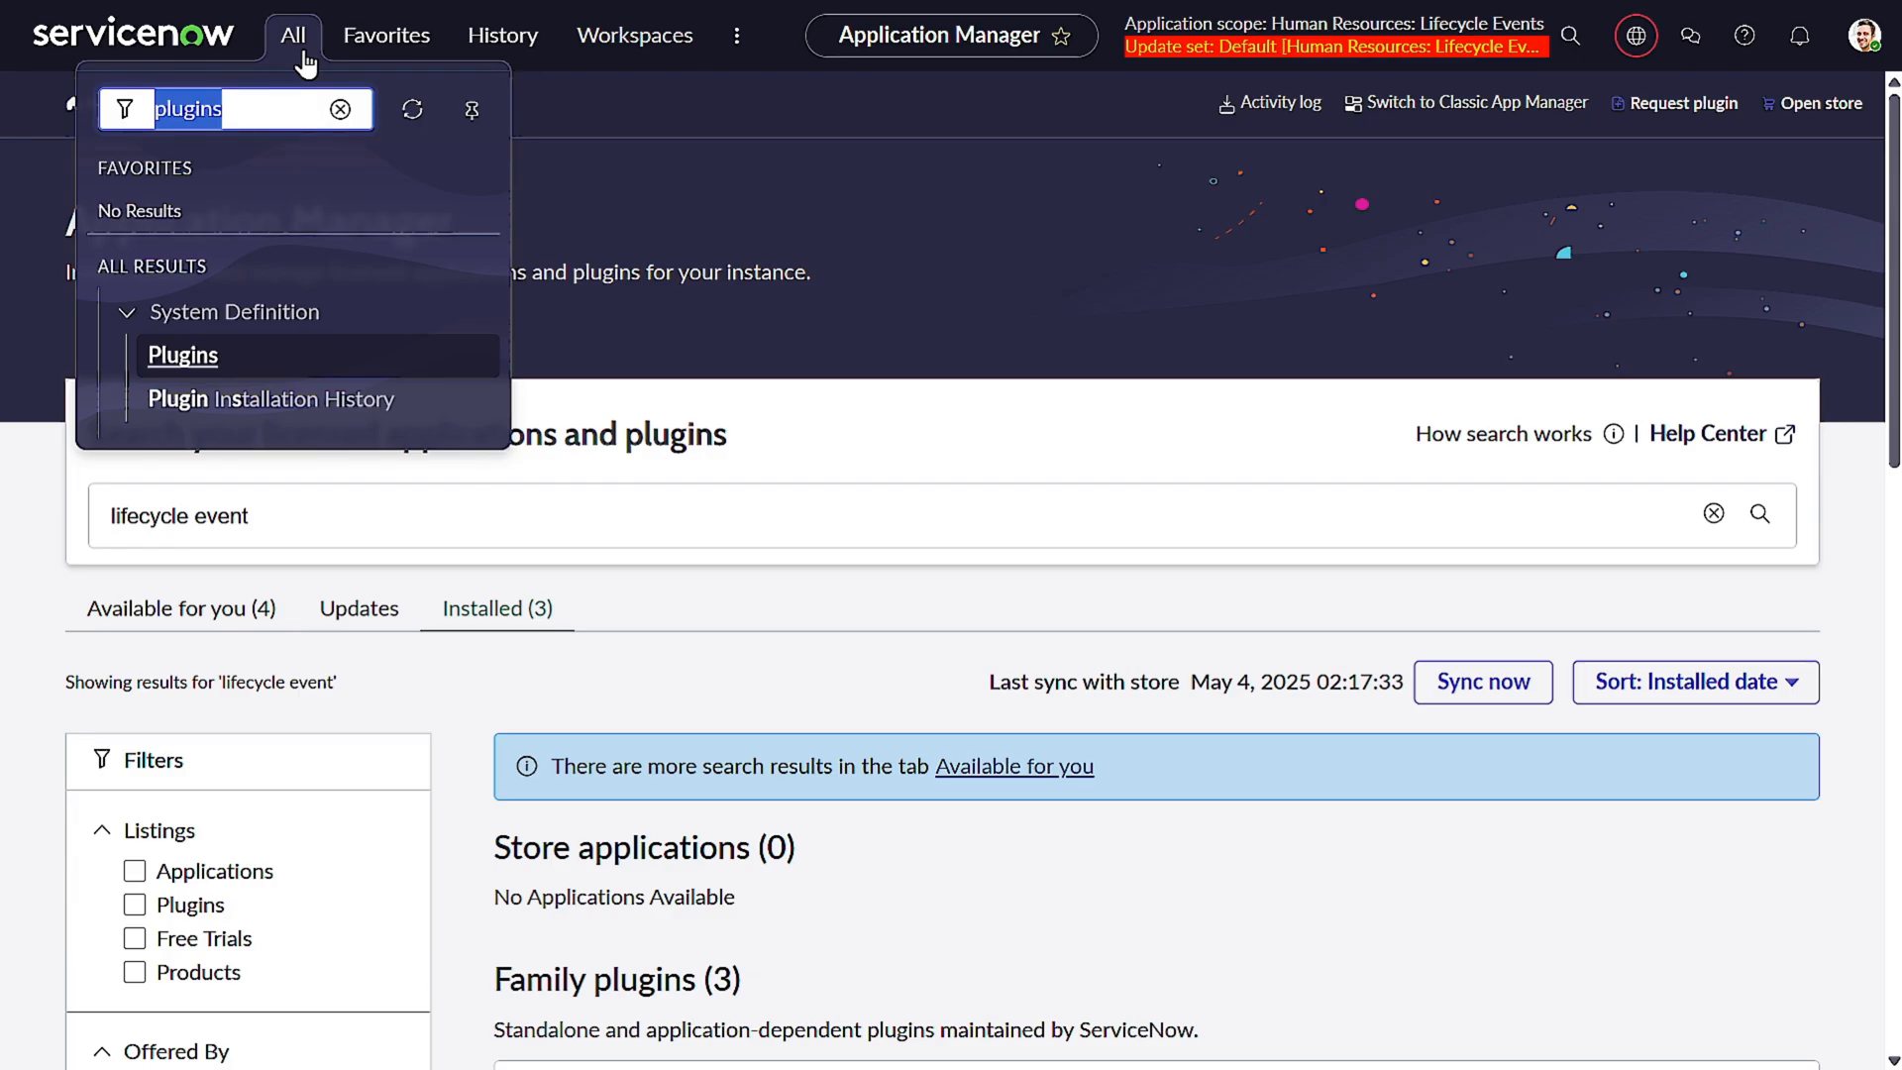
pyautogui.click(340, 109)
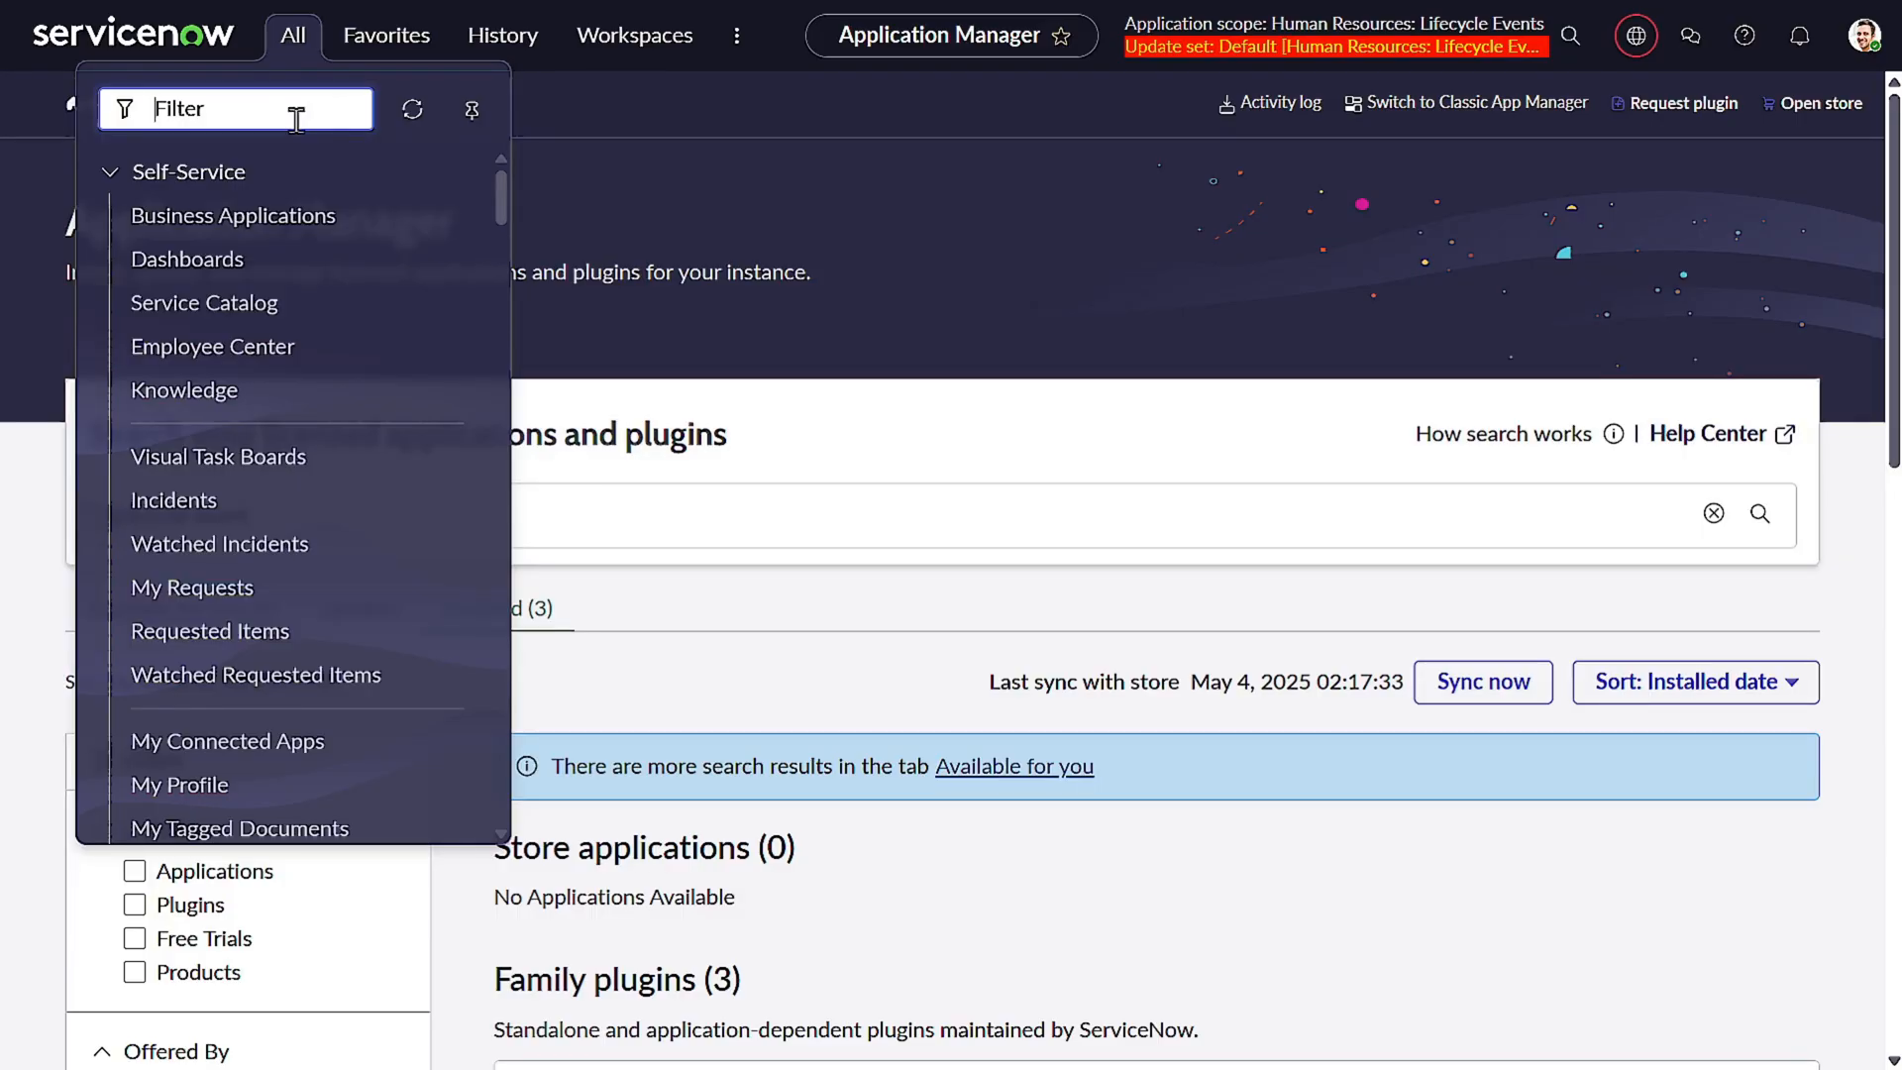
pyautogui.write('topic')
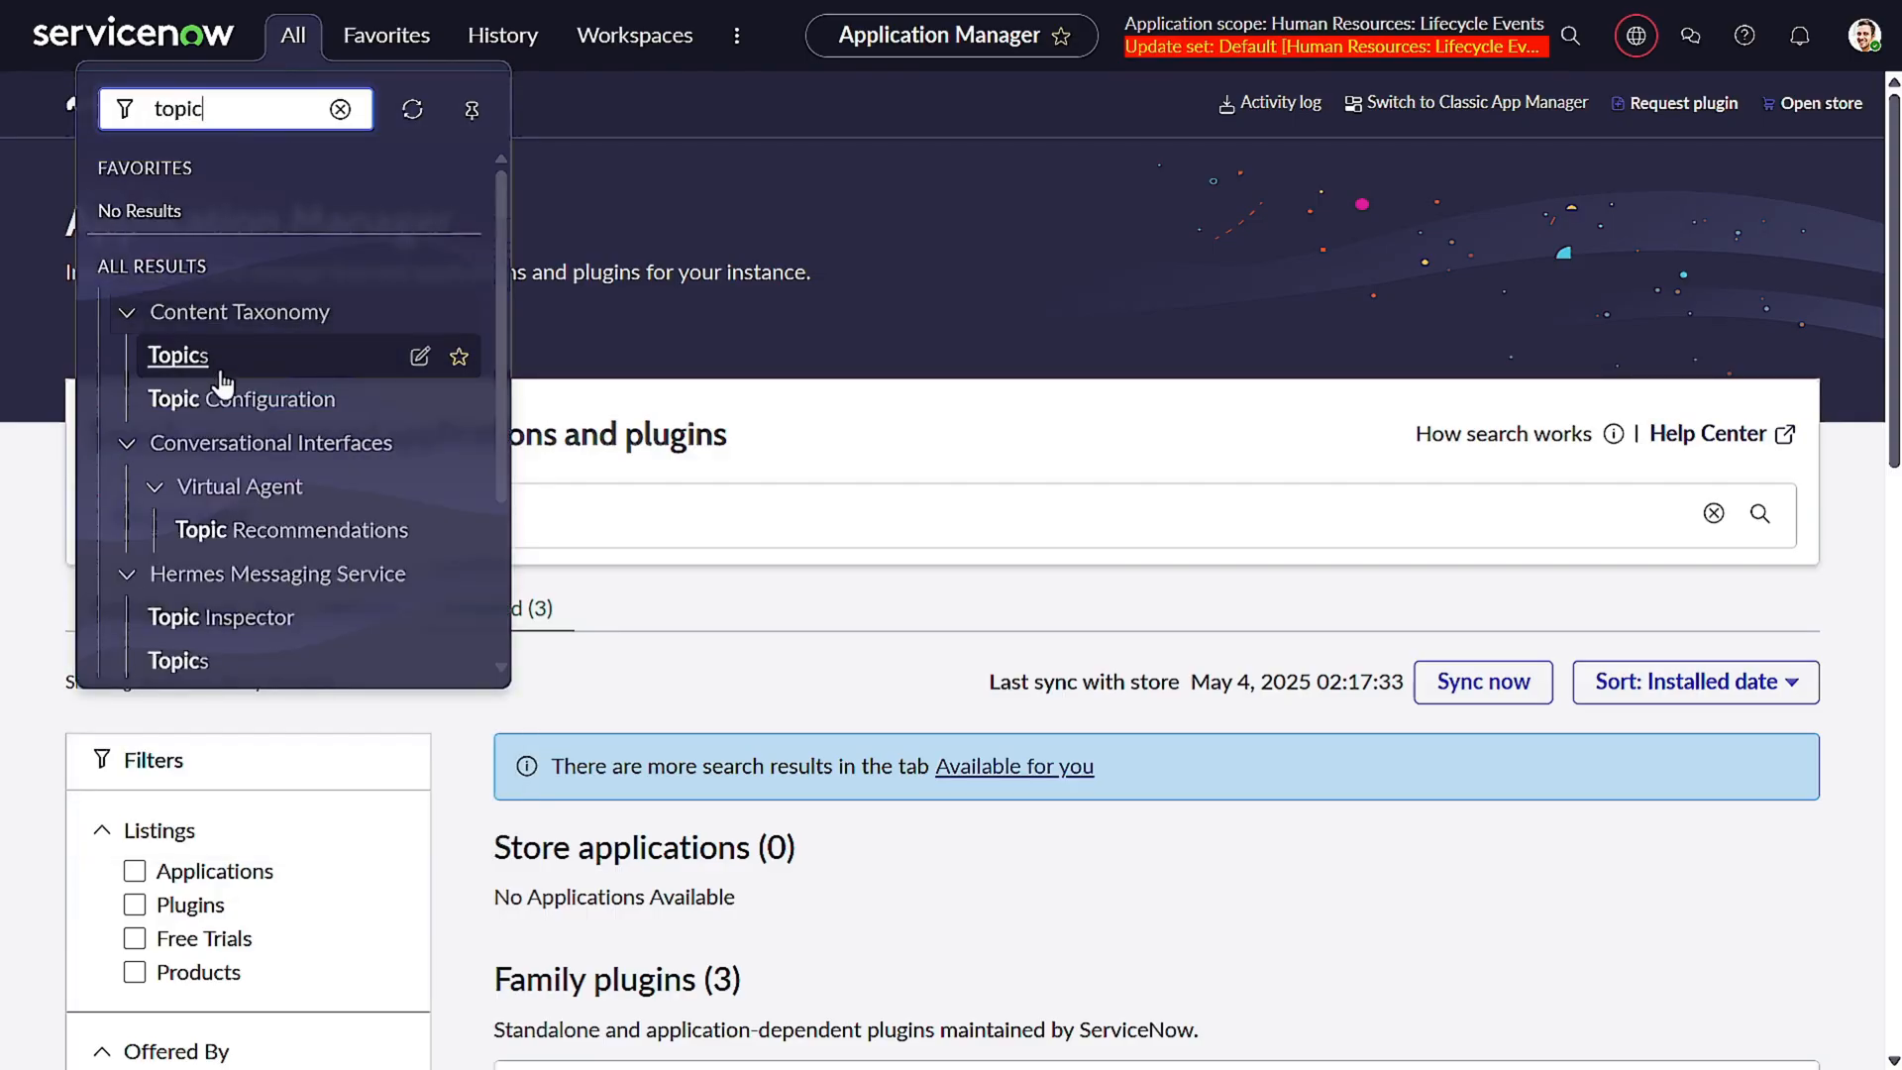
pyautogui.scroll(-3, 212, 377)
pyautogui.click(264, 593)
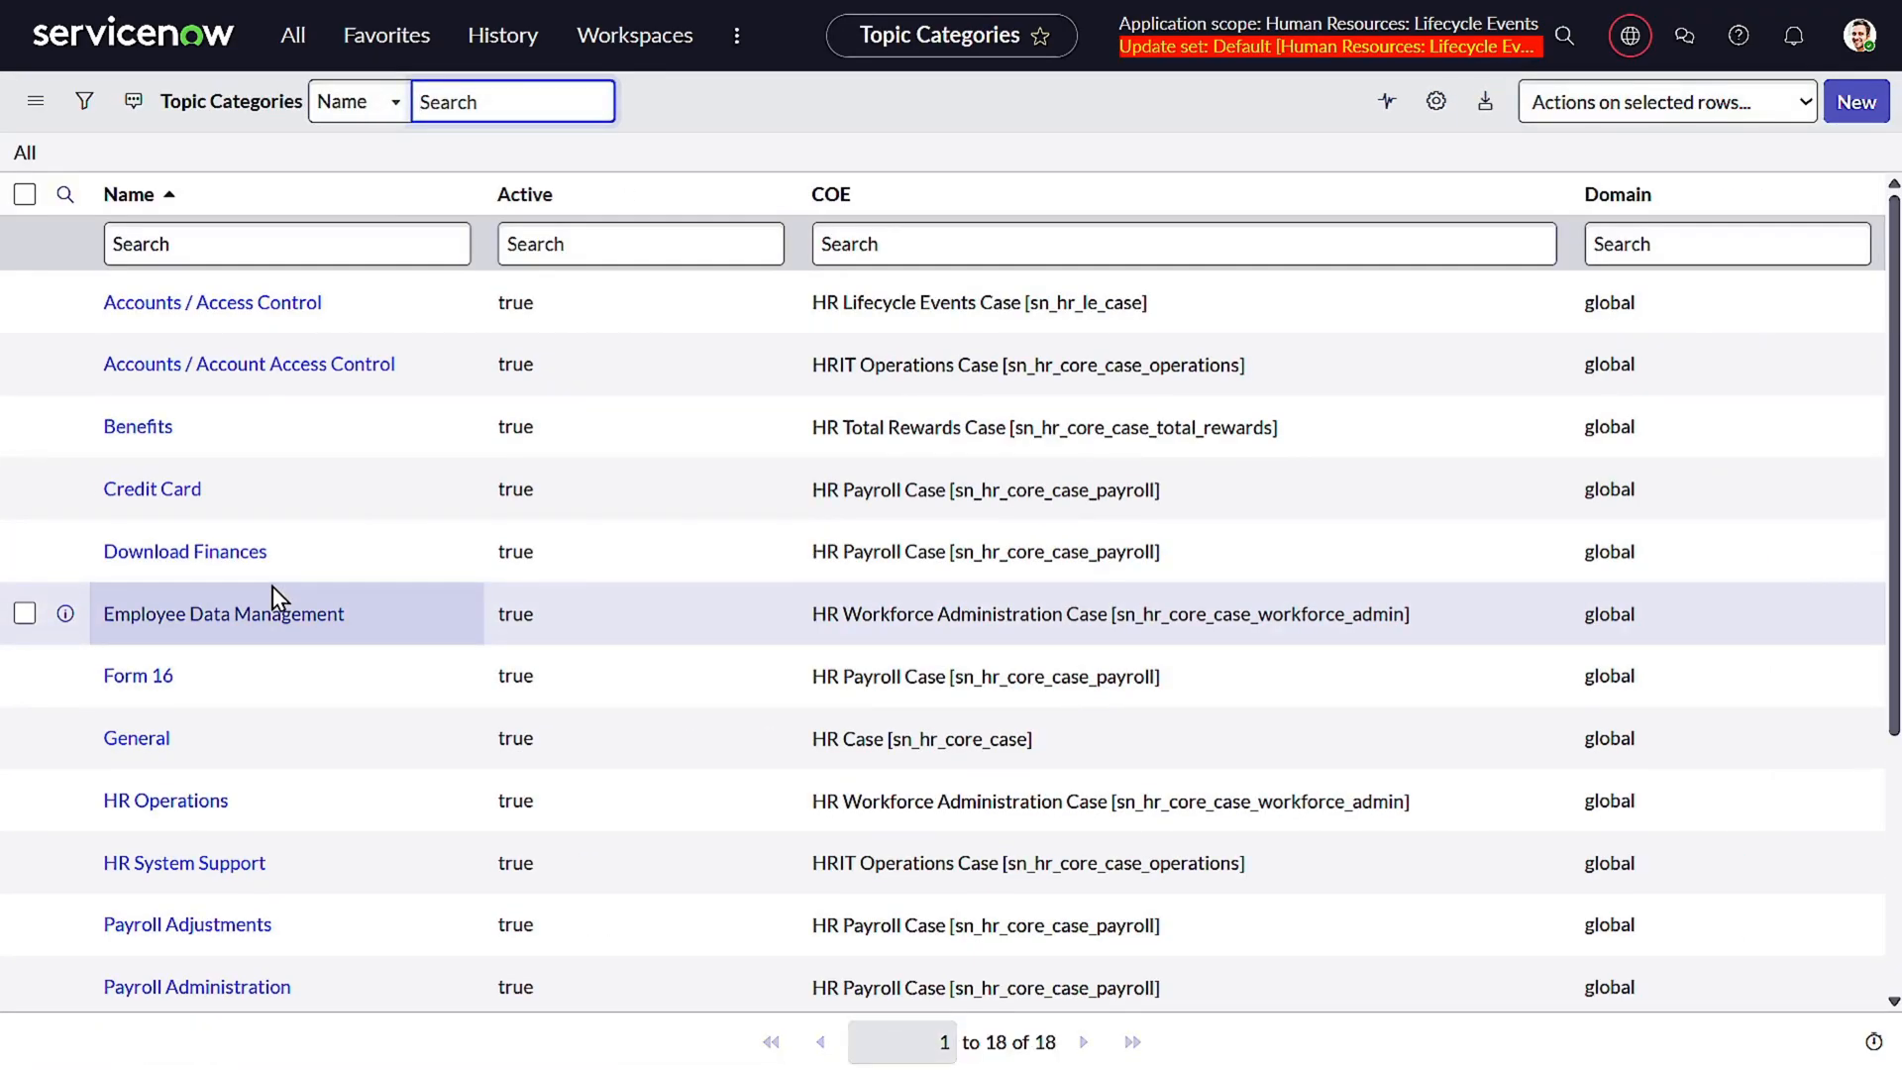
# - Start a new topic category record and set its COE to HR Payroll Case [sn_hr_core_case_payroll]
pyautogui.click(1852, 121)
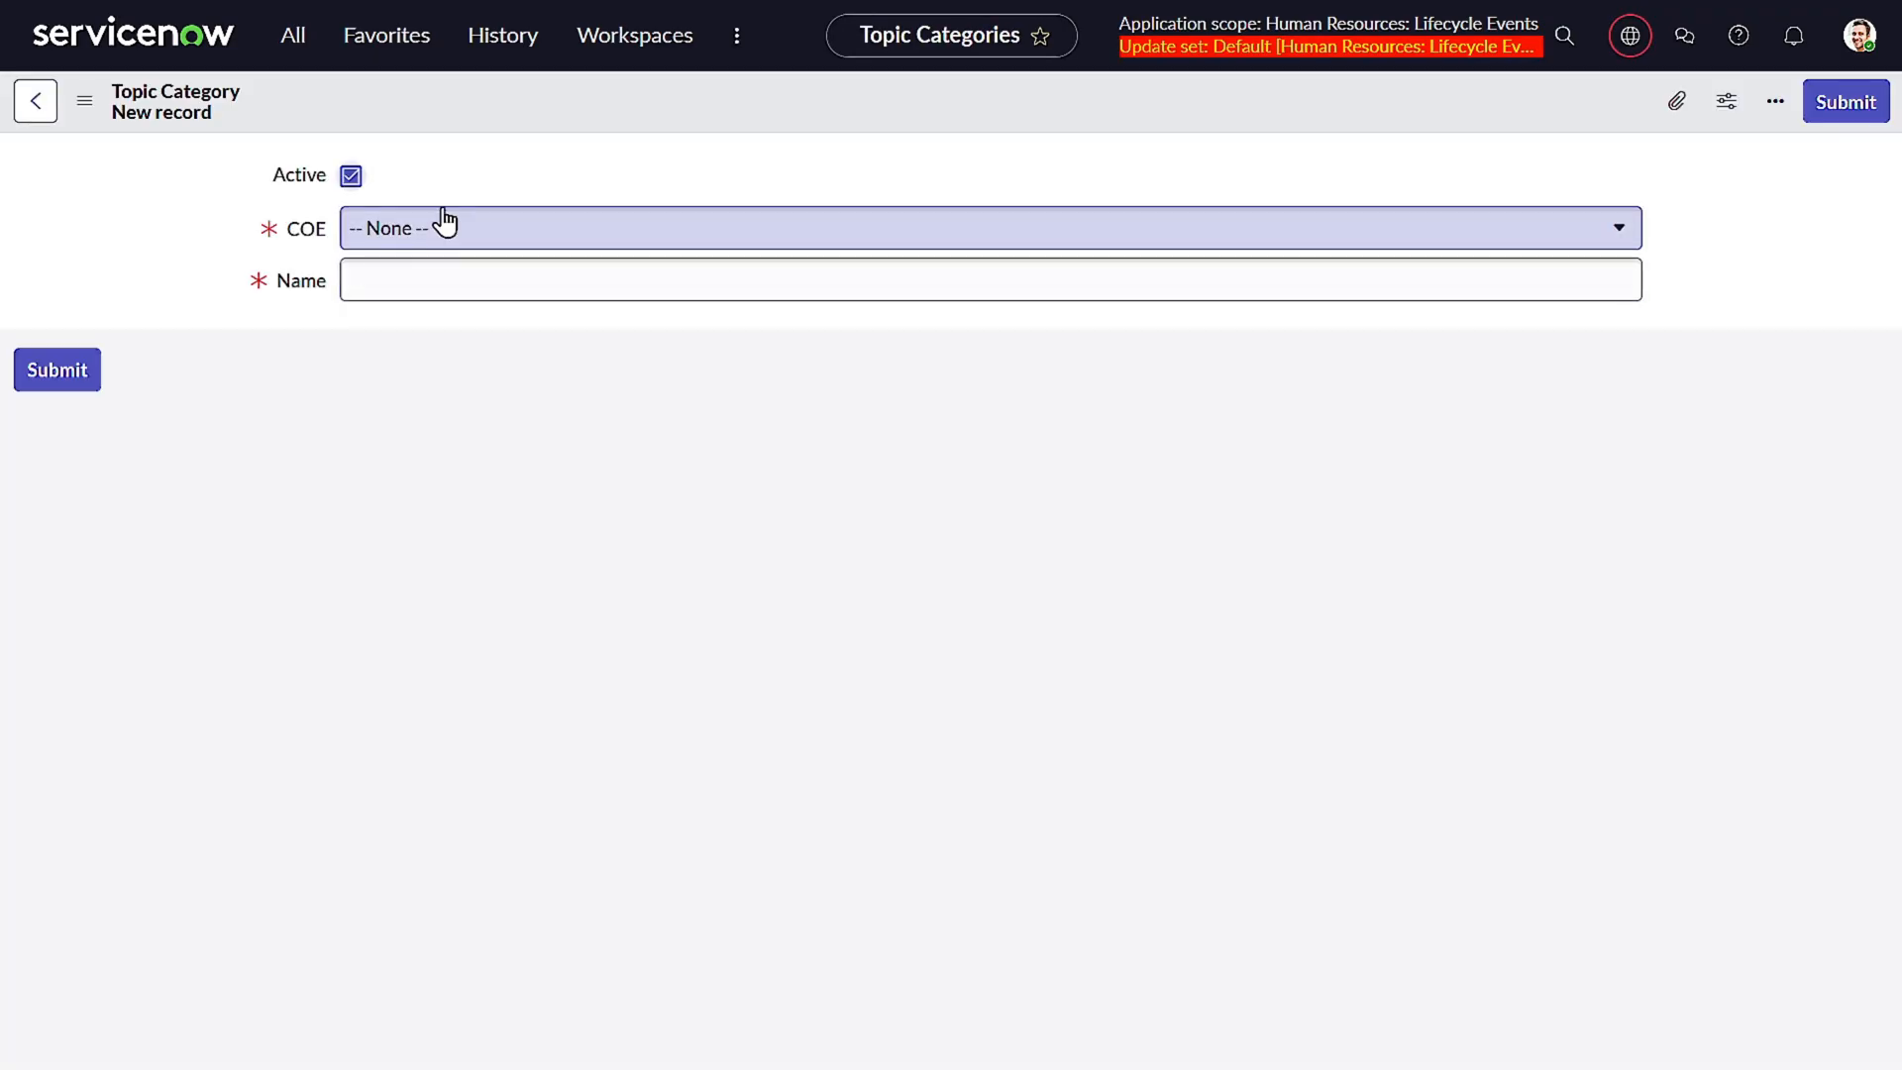
pyautogui.click(463, 233)
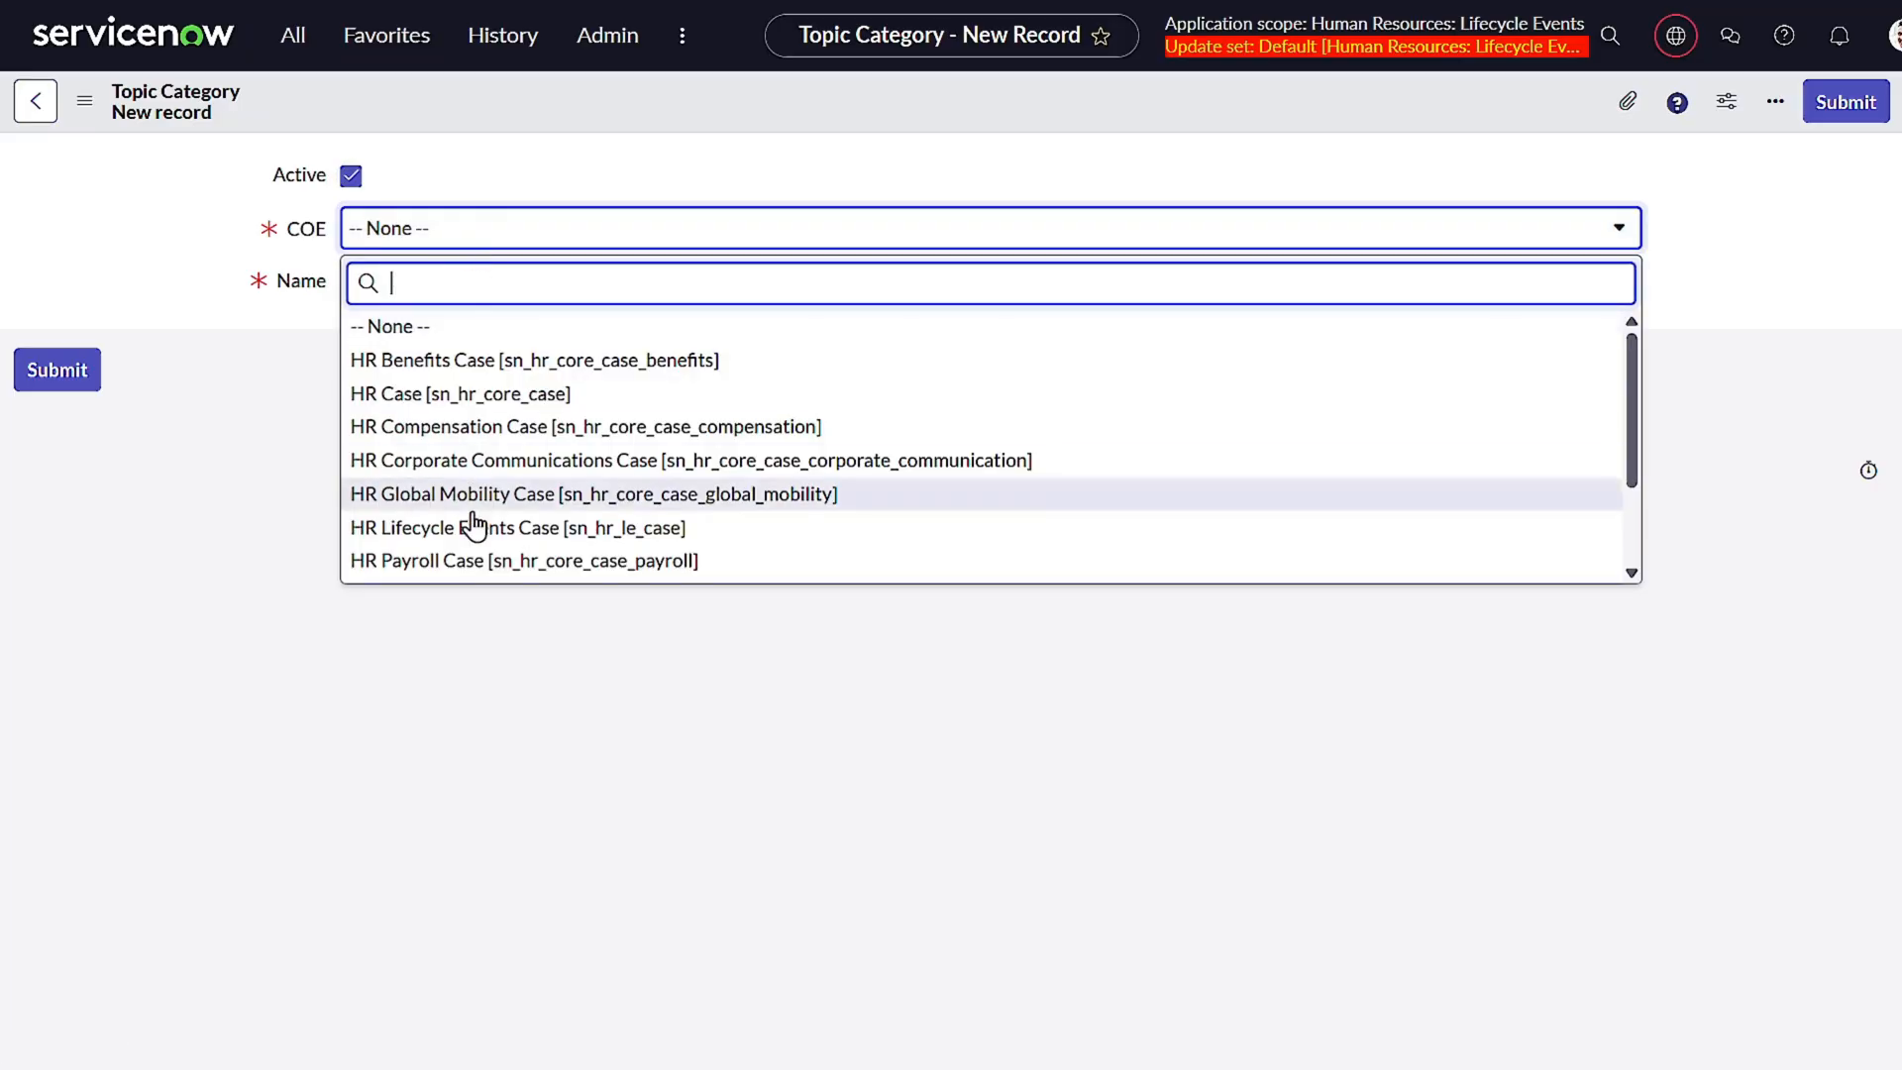
pyautogui.scroll(-1, 536, 414)
pyautogui.scroll(-3, 536, 414)
pyautogui.click(412, 433)
# - Enter Employee Promotion as the category name, copy that text, shorten the name to Promotion and save the record
pyautogui.click(563, 284)
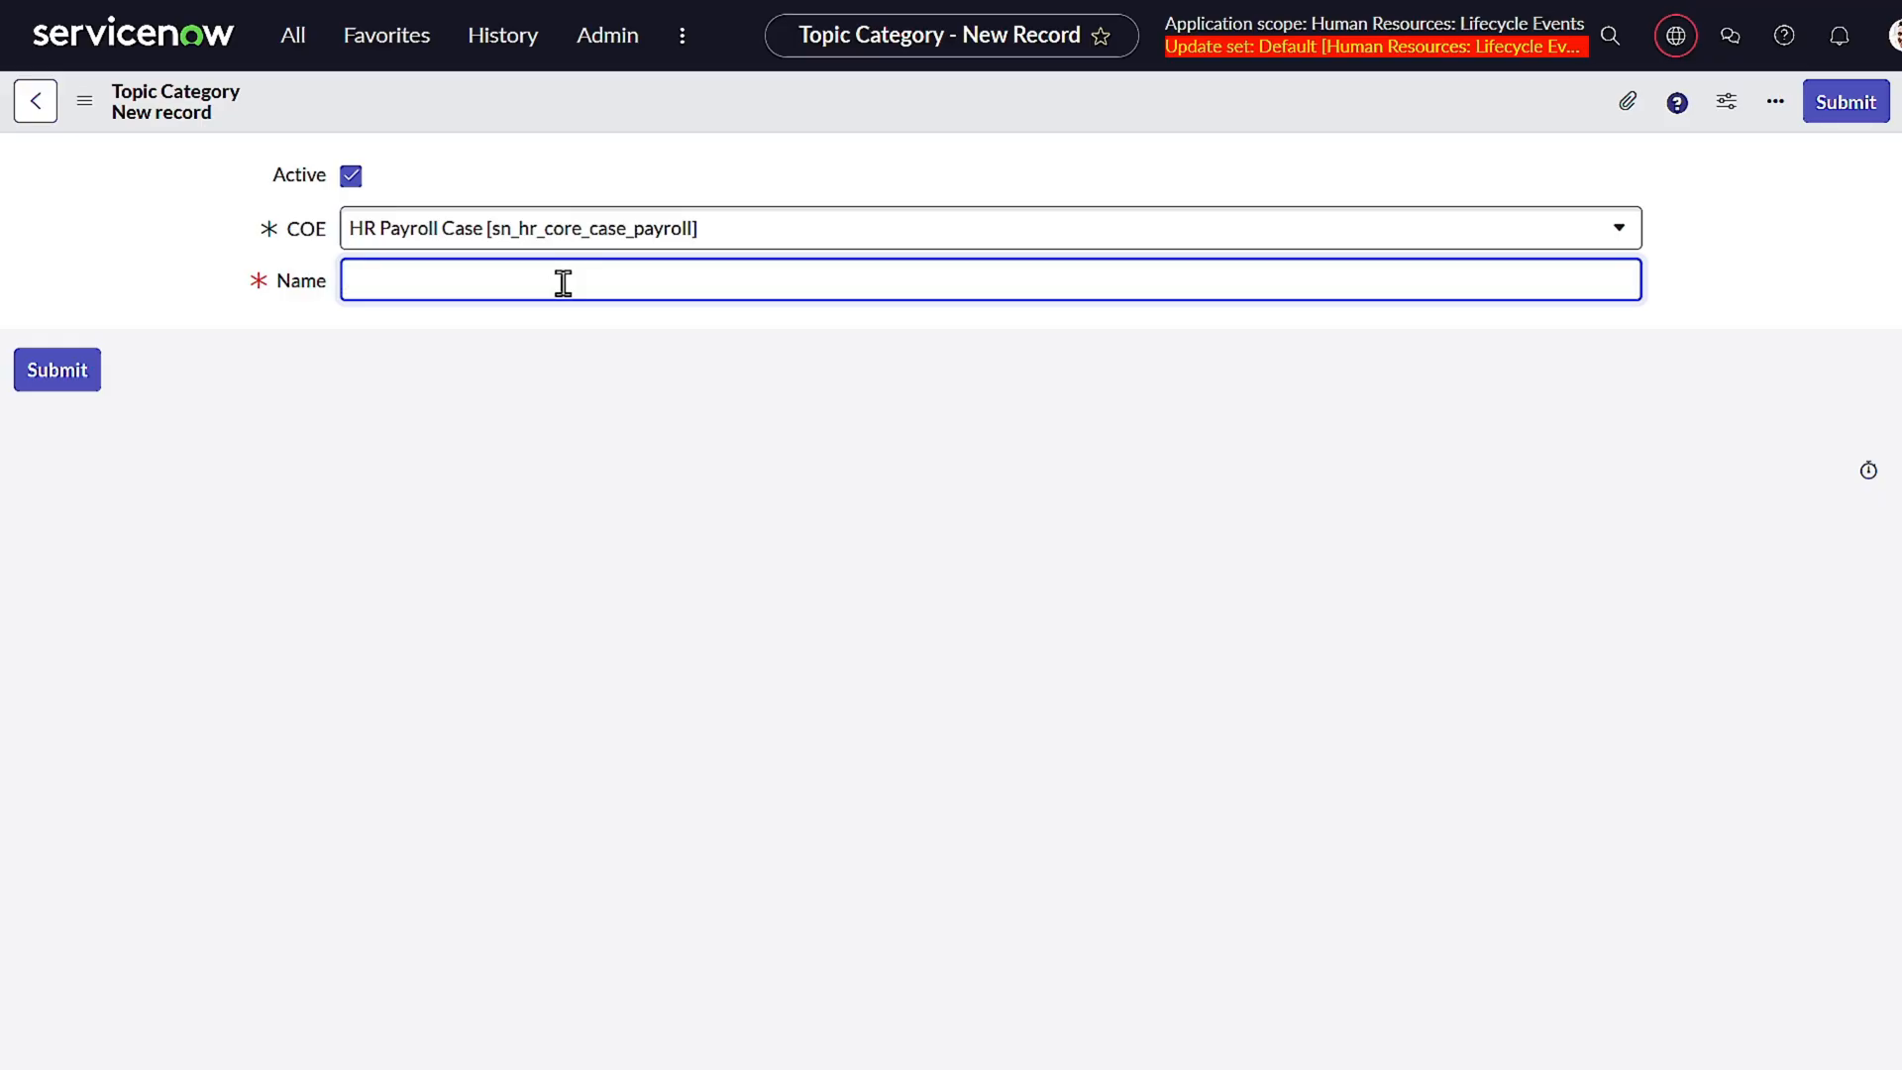
pyautogui.write('Employee Promotion')
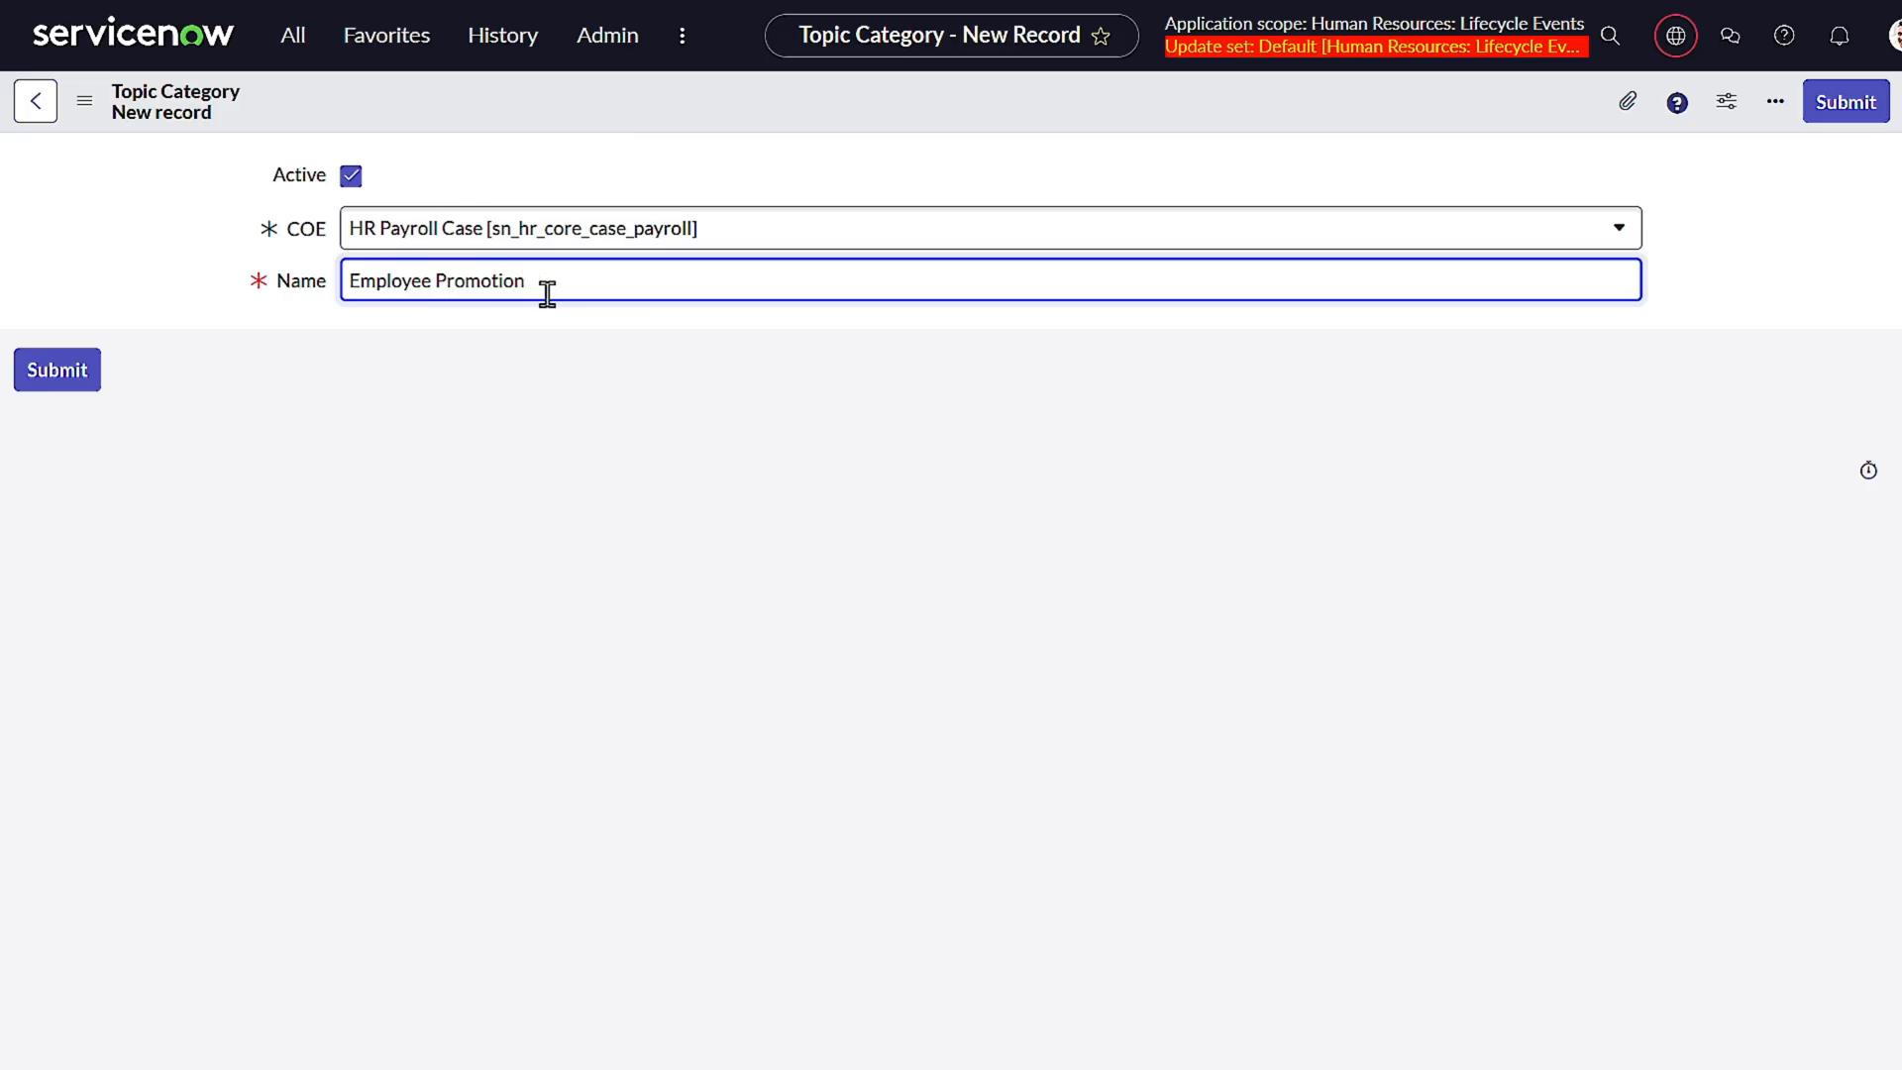
pyautogui.doubleClick(379, 276)
pyautogui.tripleClick(379, 275)
pyautogui.hotkey('ctrl', 'c')
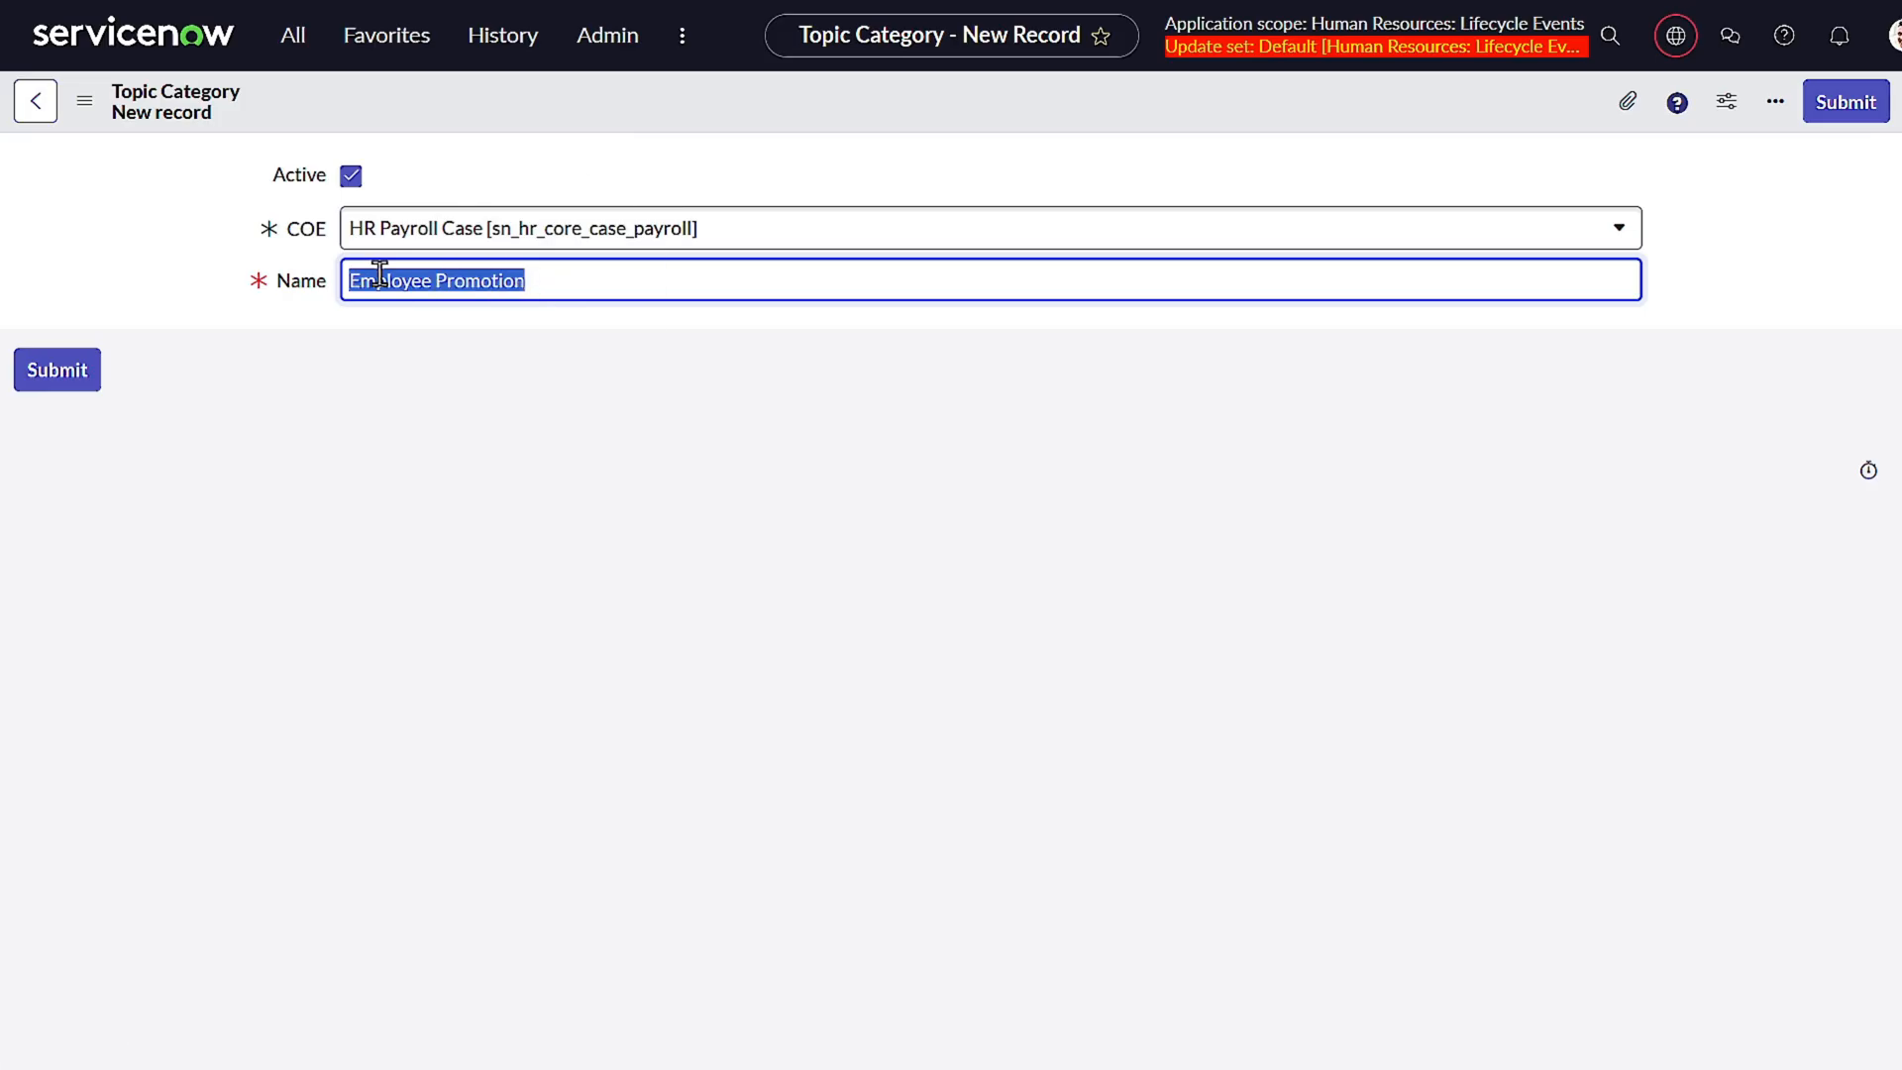
pyautogui.doubleClick(379, 276)
pyautogui.press('BackSpace')
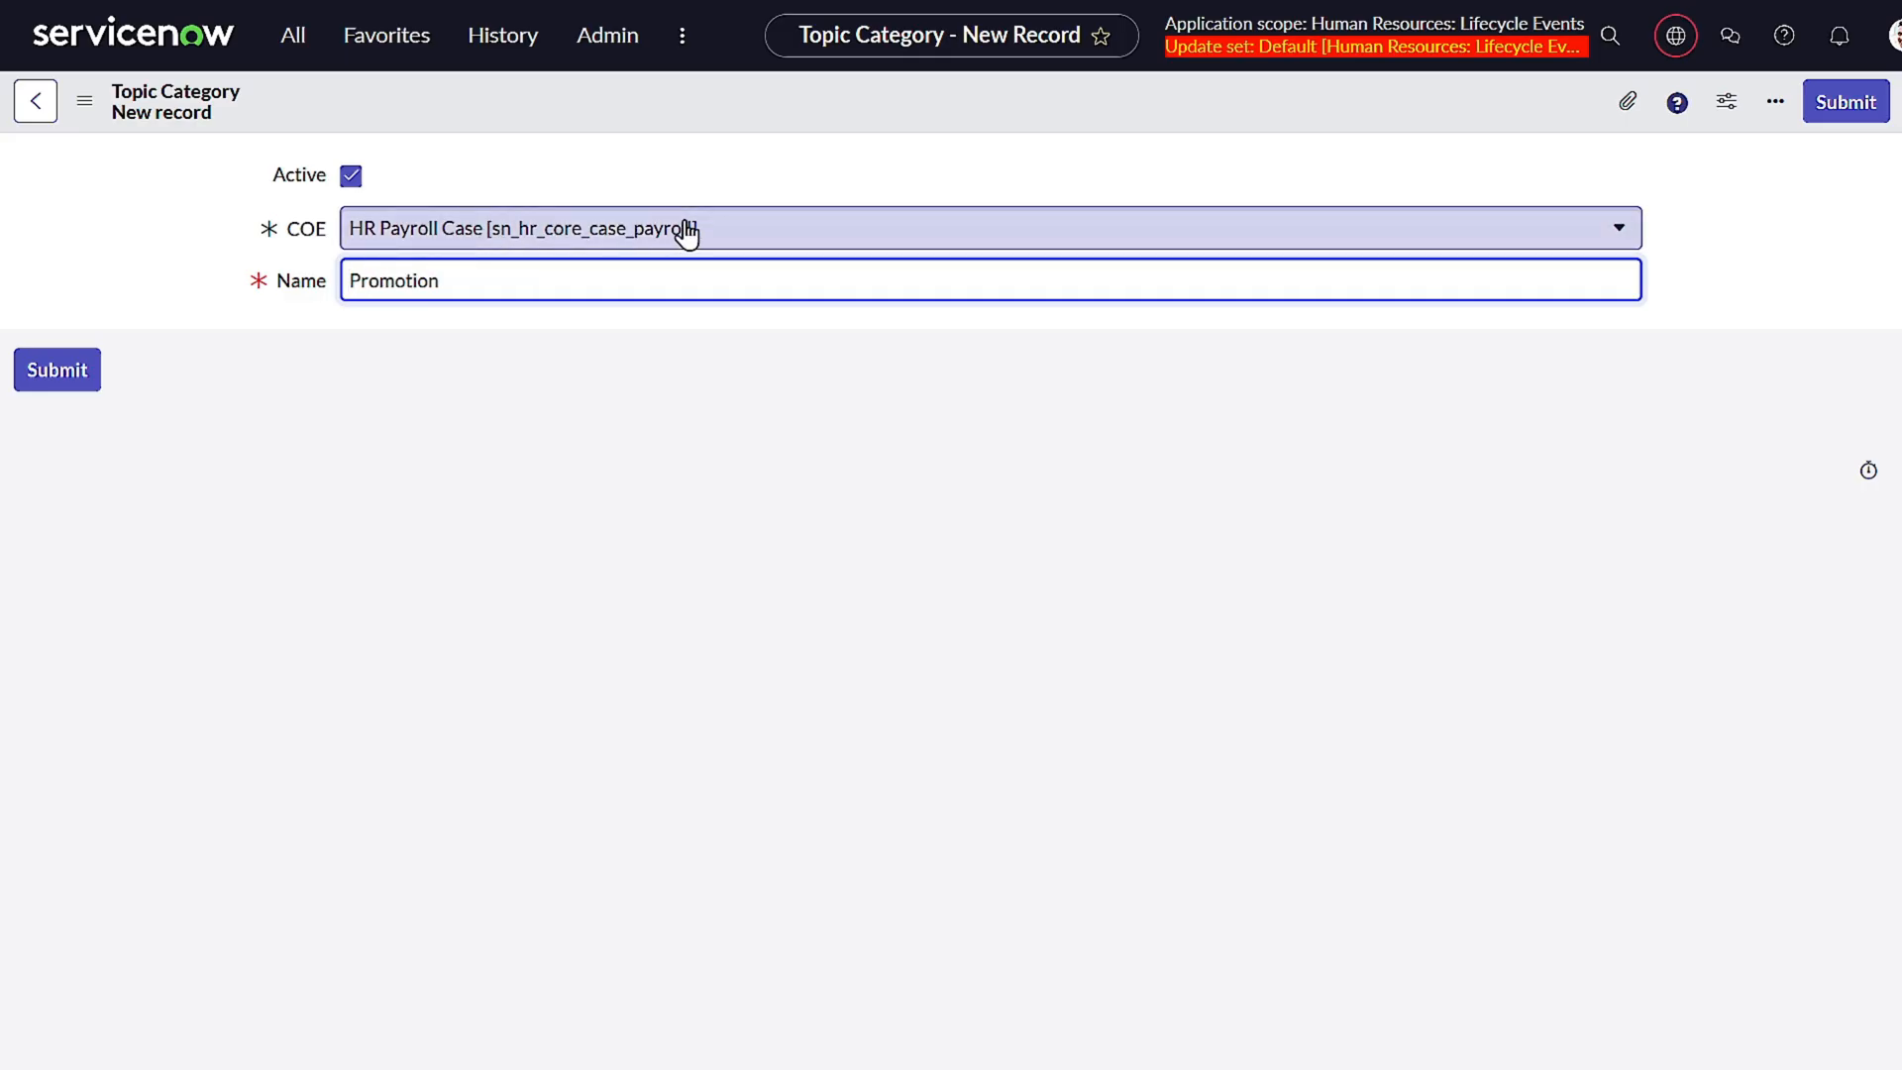
pyautogui.rightClick(700, 101)
pyautogui.click(736, 121)
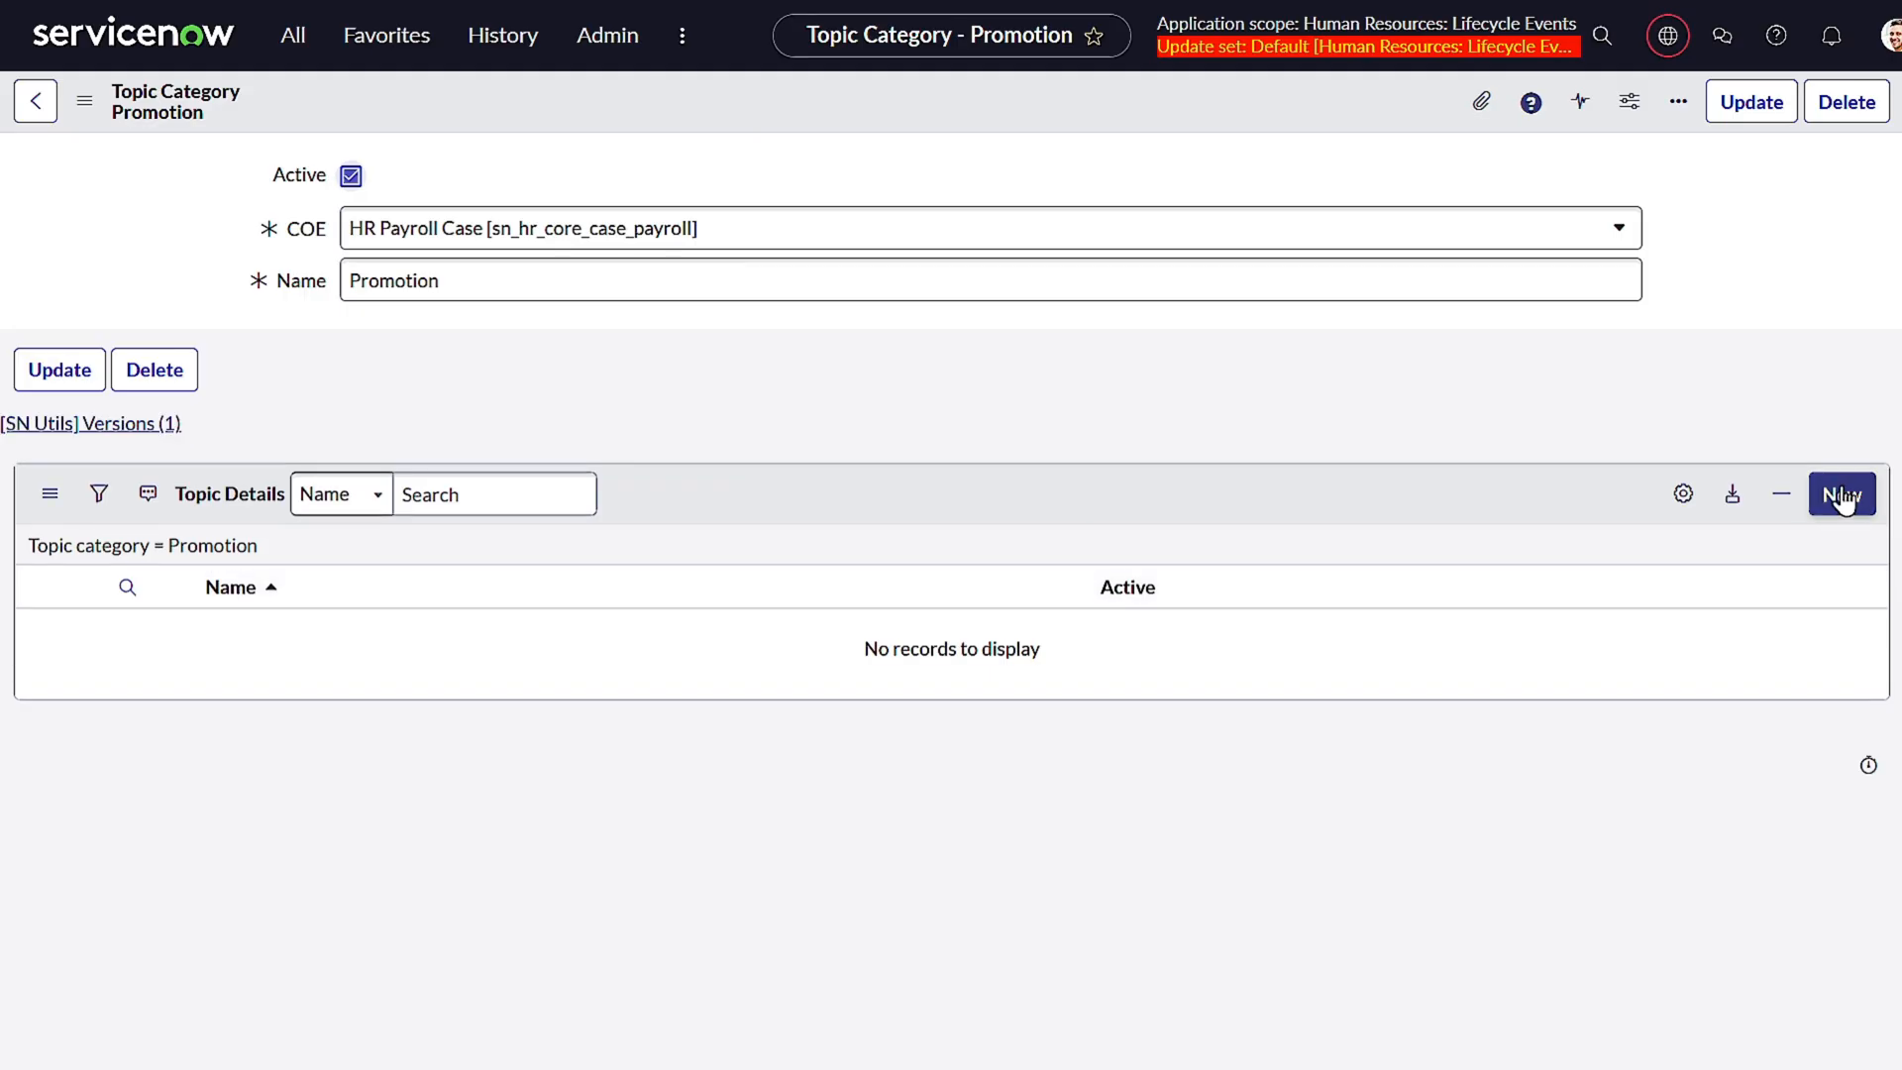
# - Add a topic detail named User Promotion under the Promotion category and save it
pyautogui.click(1839, 492)
pyautogui.click(598, 238)
pyautogui.hotkey('ctrl', 'v')
pyautogui.doubleClick(366, 224)
pyautogui.write('User')
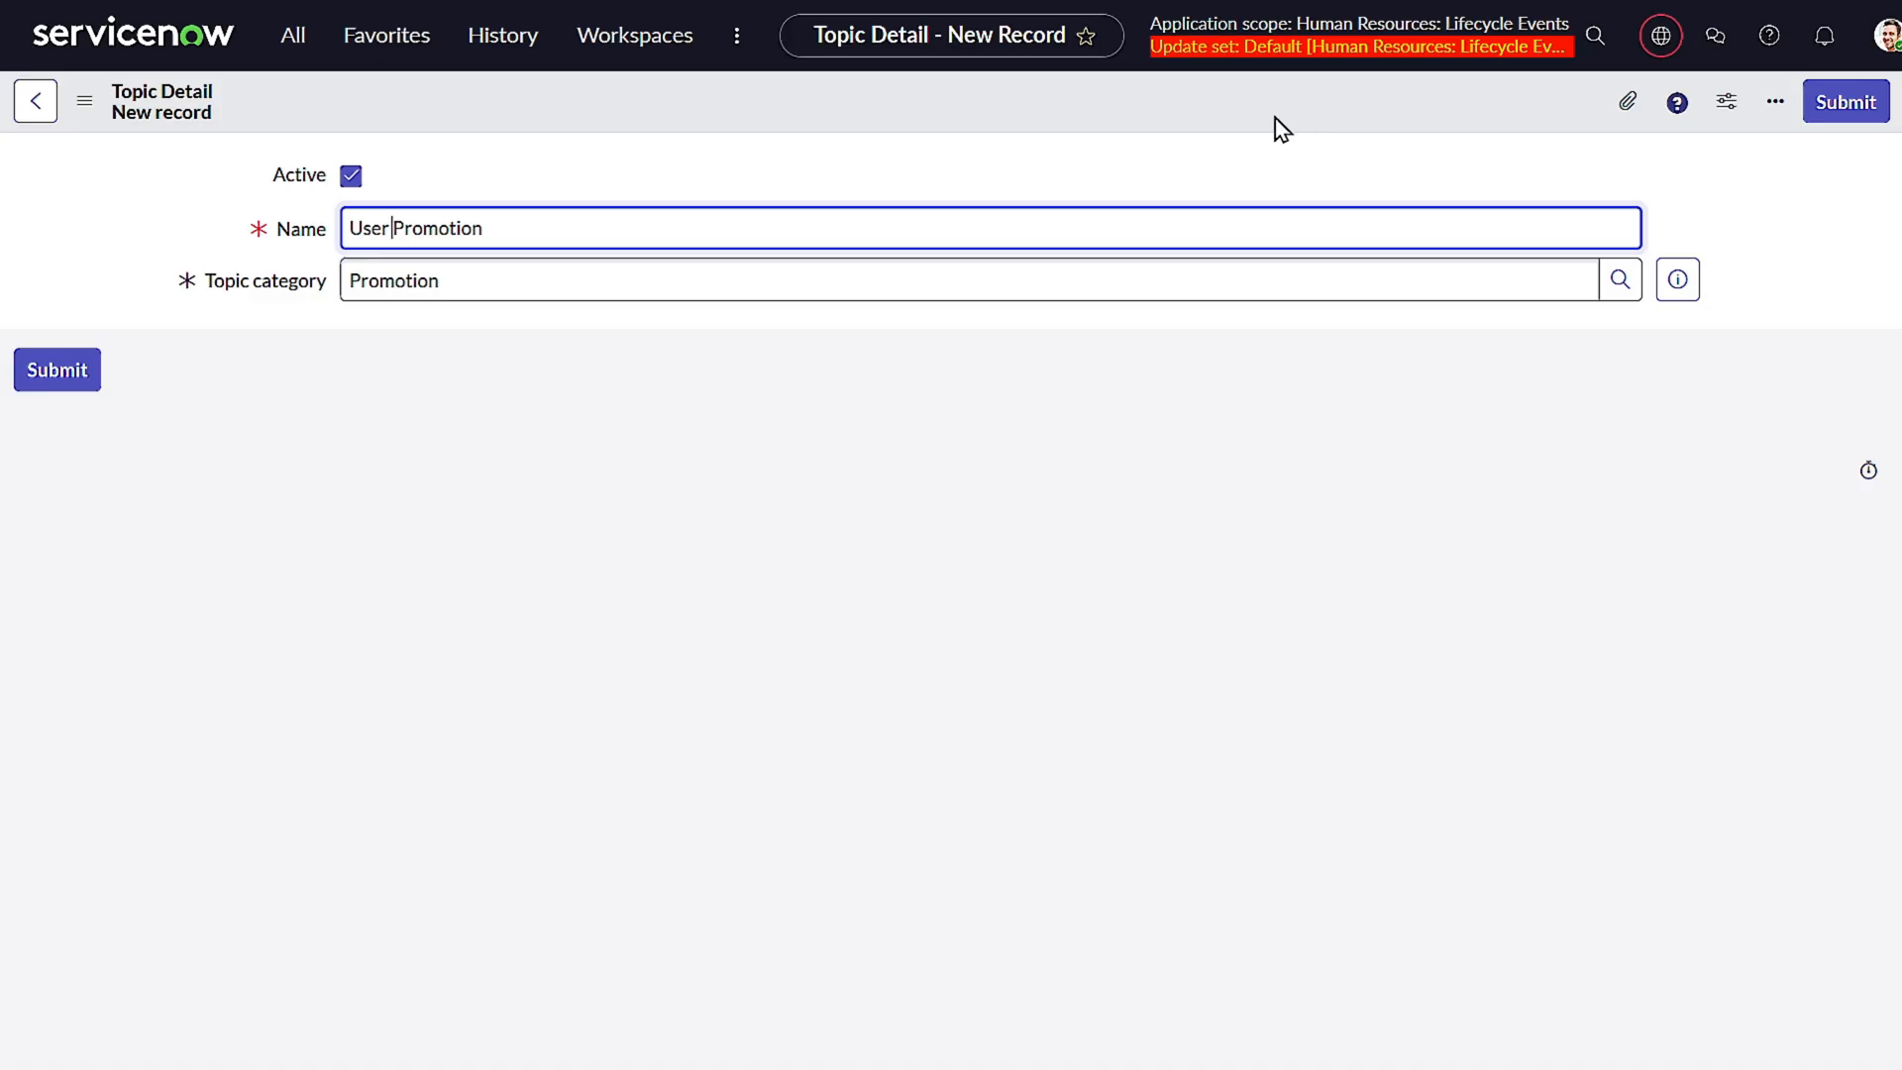
pyautogui.rightClick(1356, 117)
pyautogui.click(1366, 121)
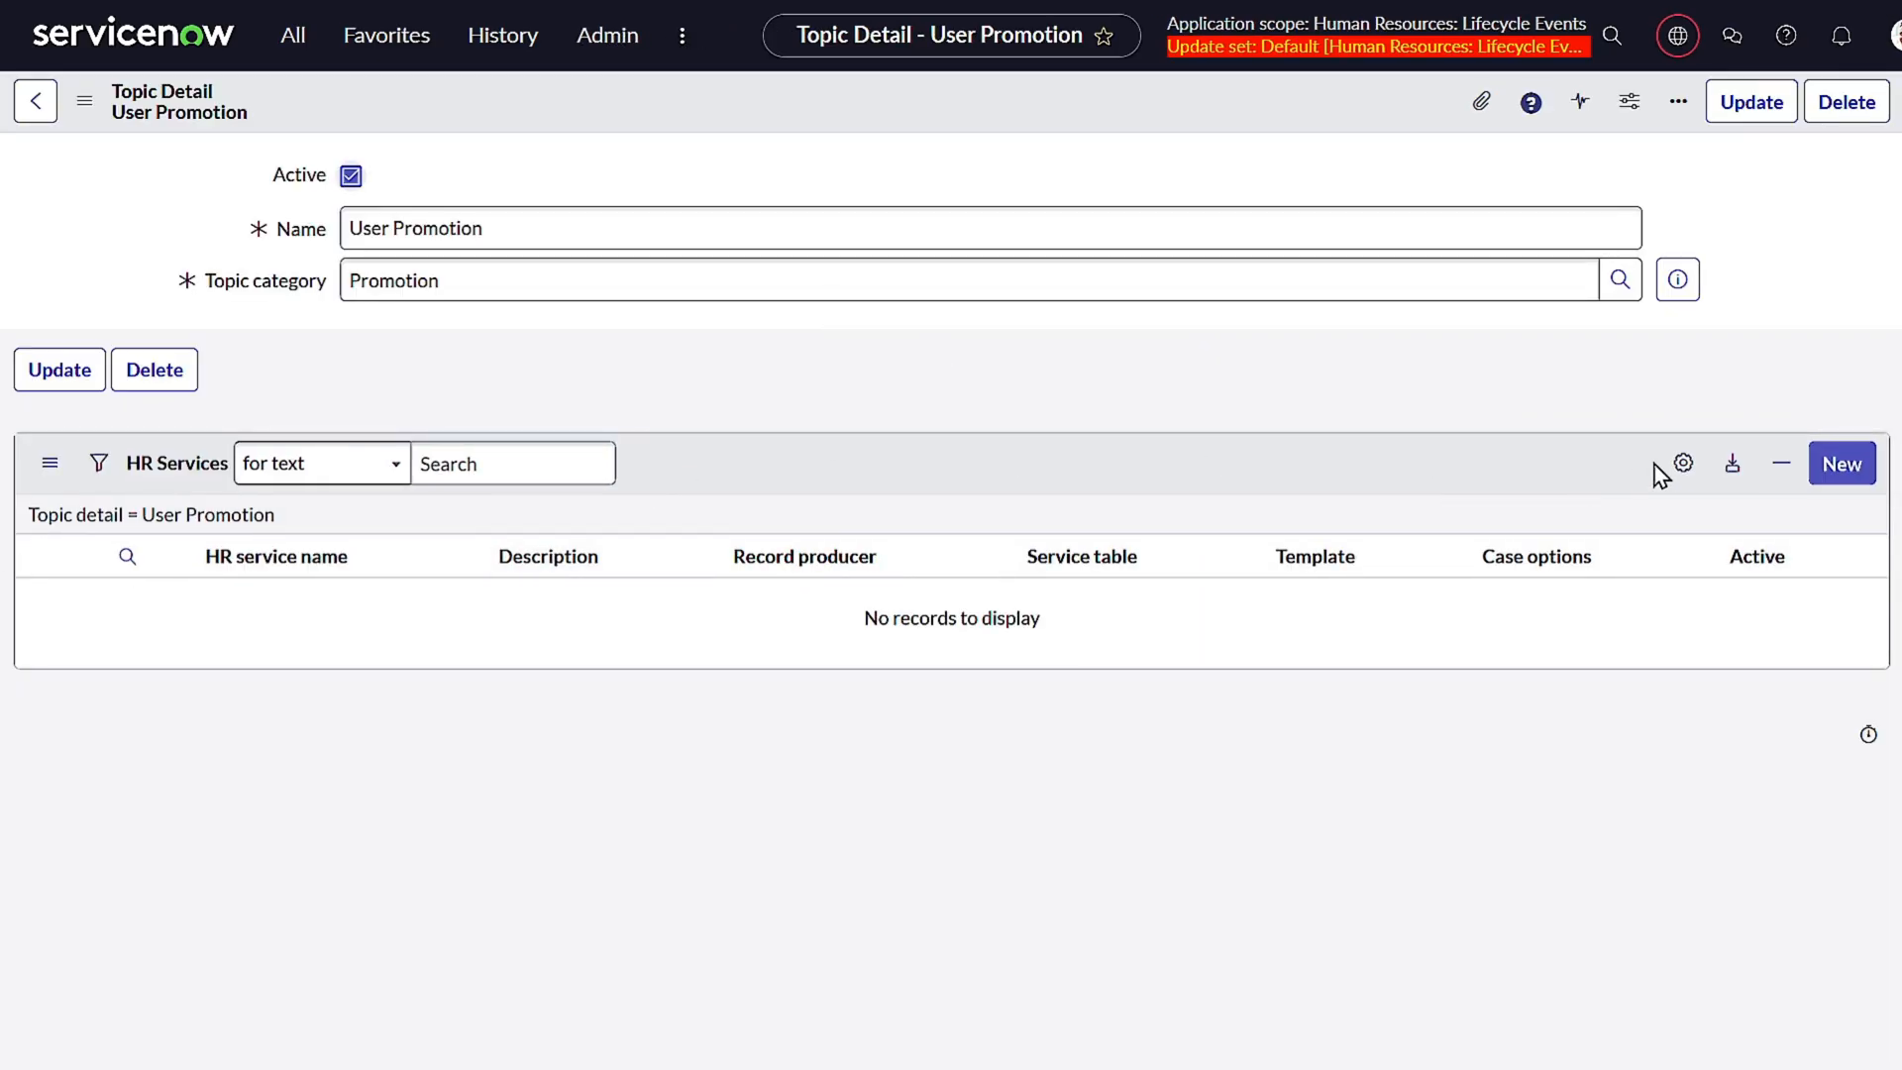
# - Start a new HR service under the User Promotion topic detail and name it Employee Promotion
pyautogui.click(1839, 492)
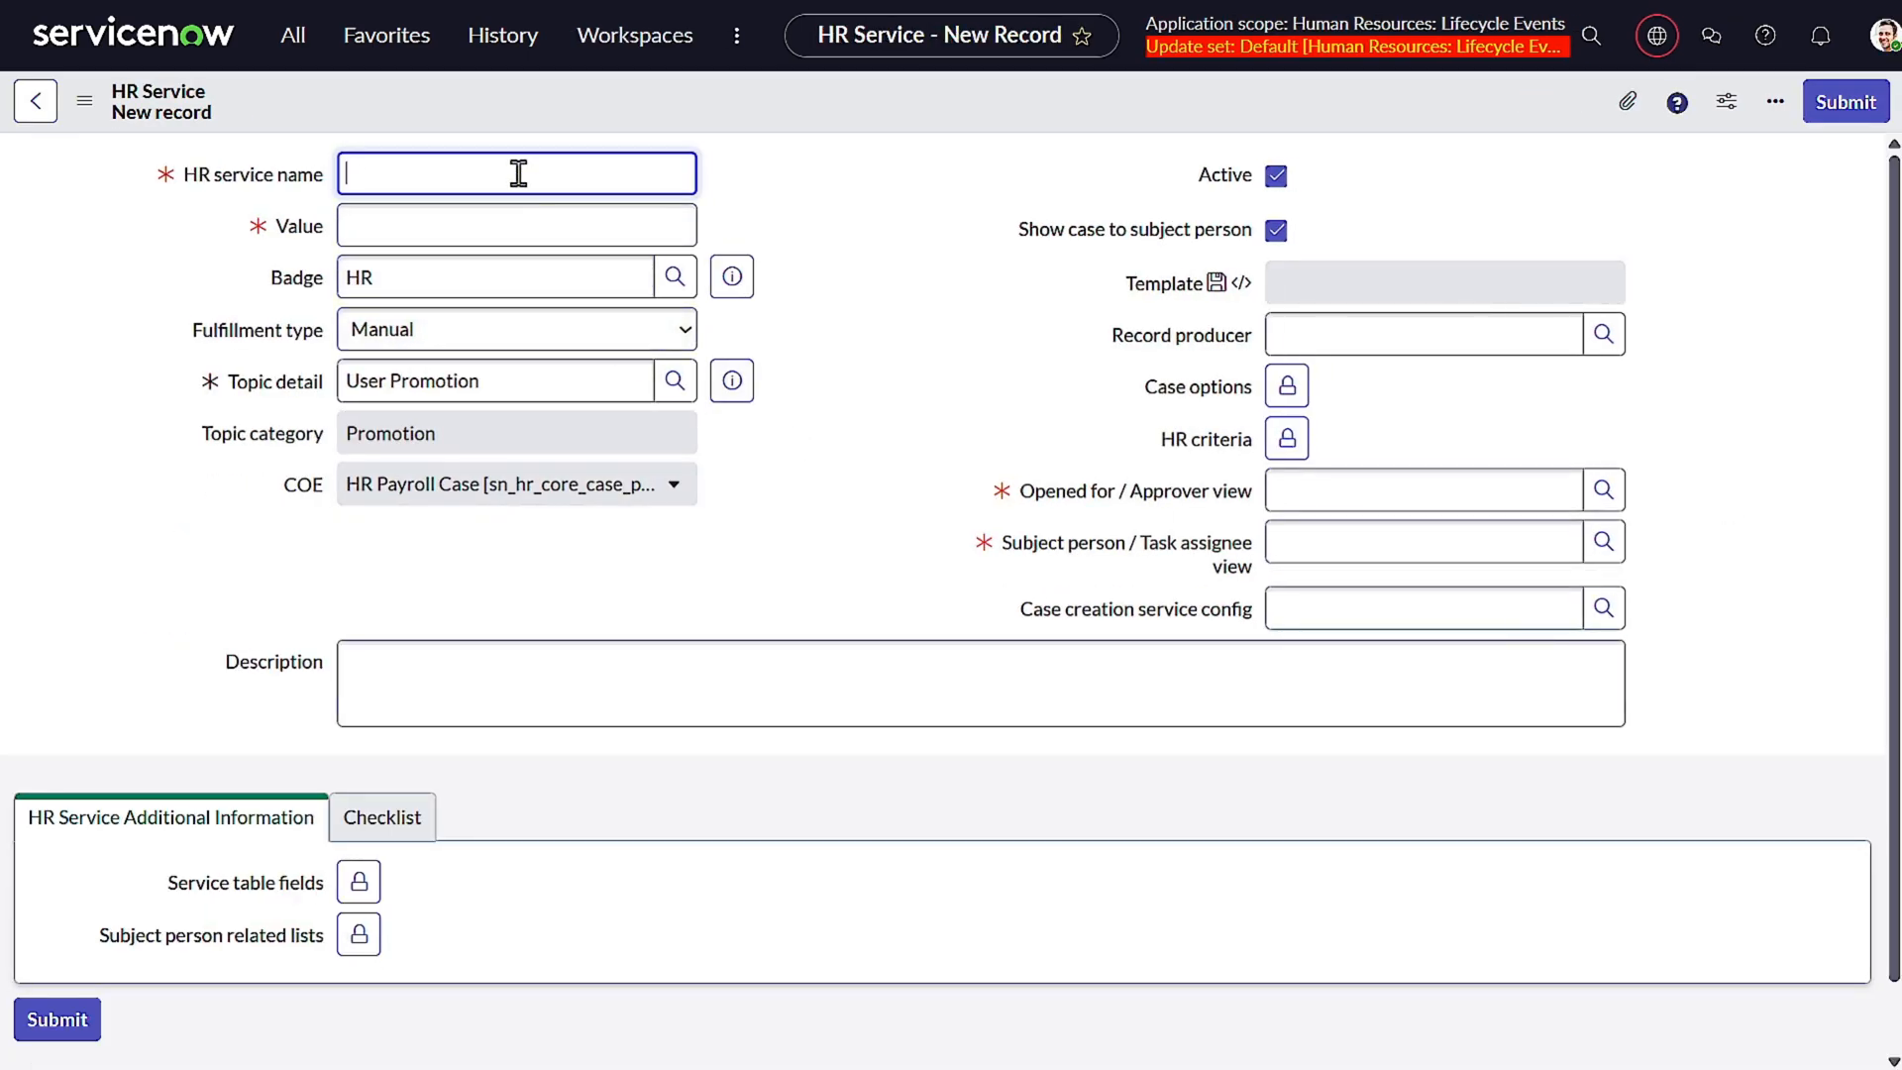
pyautogui.hotkey('ctrl', 'v')
pyautogui.click(854, 240)
# - Set the approver view to "Default for opened for/approver" and the task assignee view to "Default for subject person/task assigned to"
pyautogui.click(1603, 490)
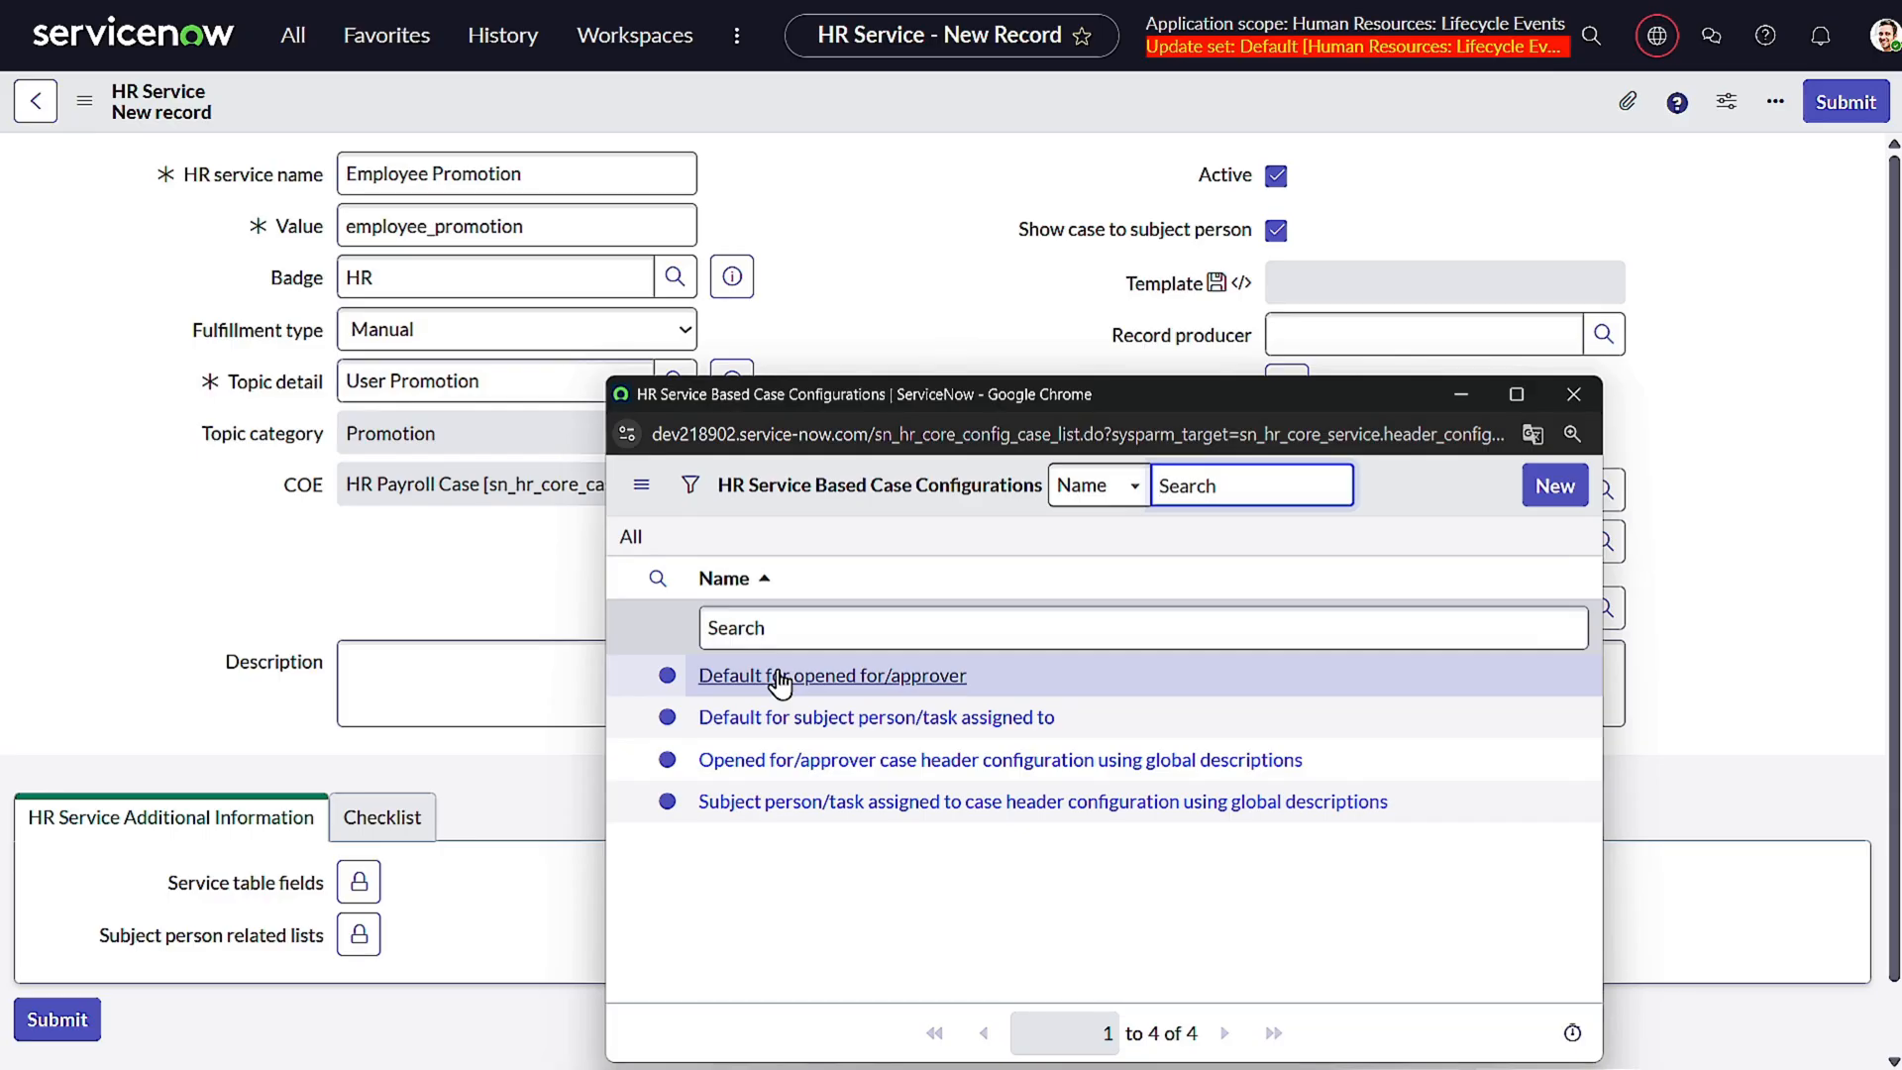
pyautogui.click(779, 680)
pyautogui.click(1607, 548)
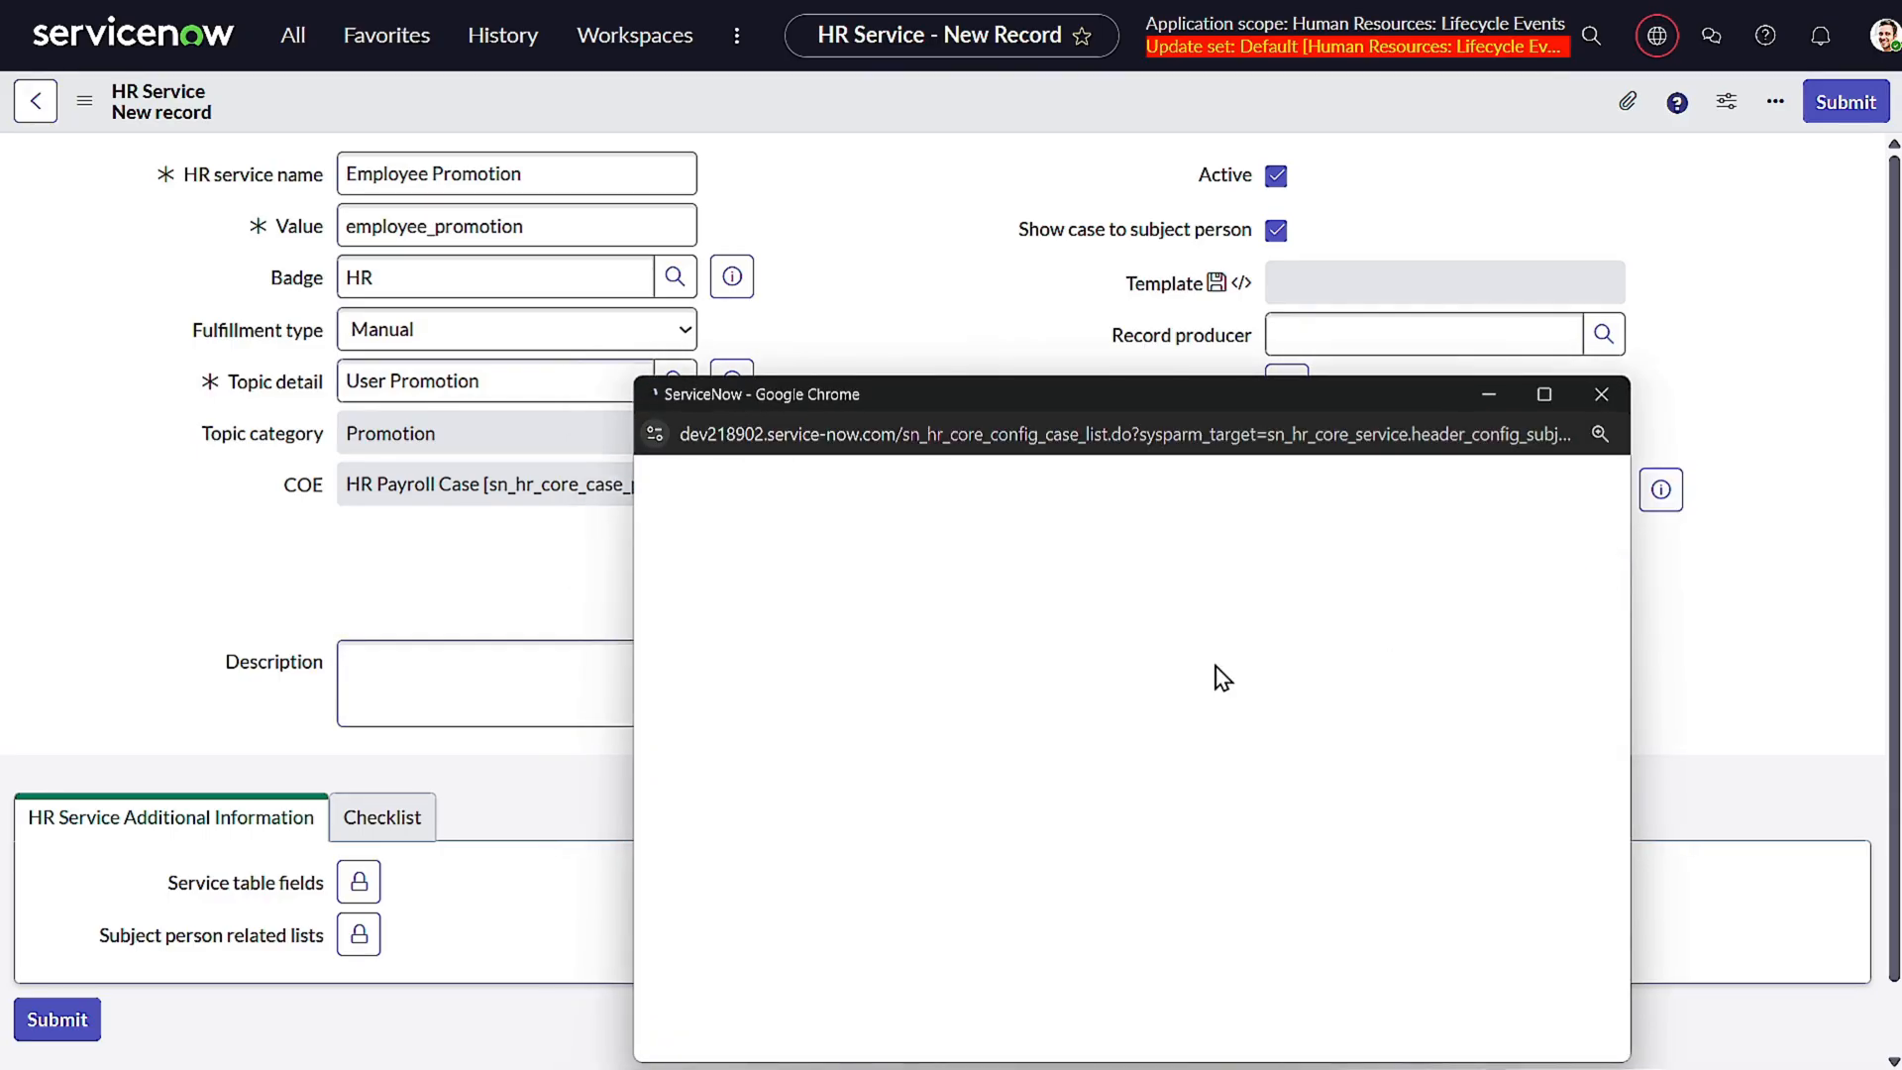
pyautogui.click(868, 710)
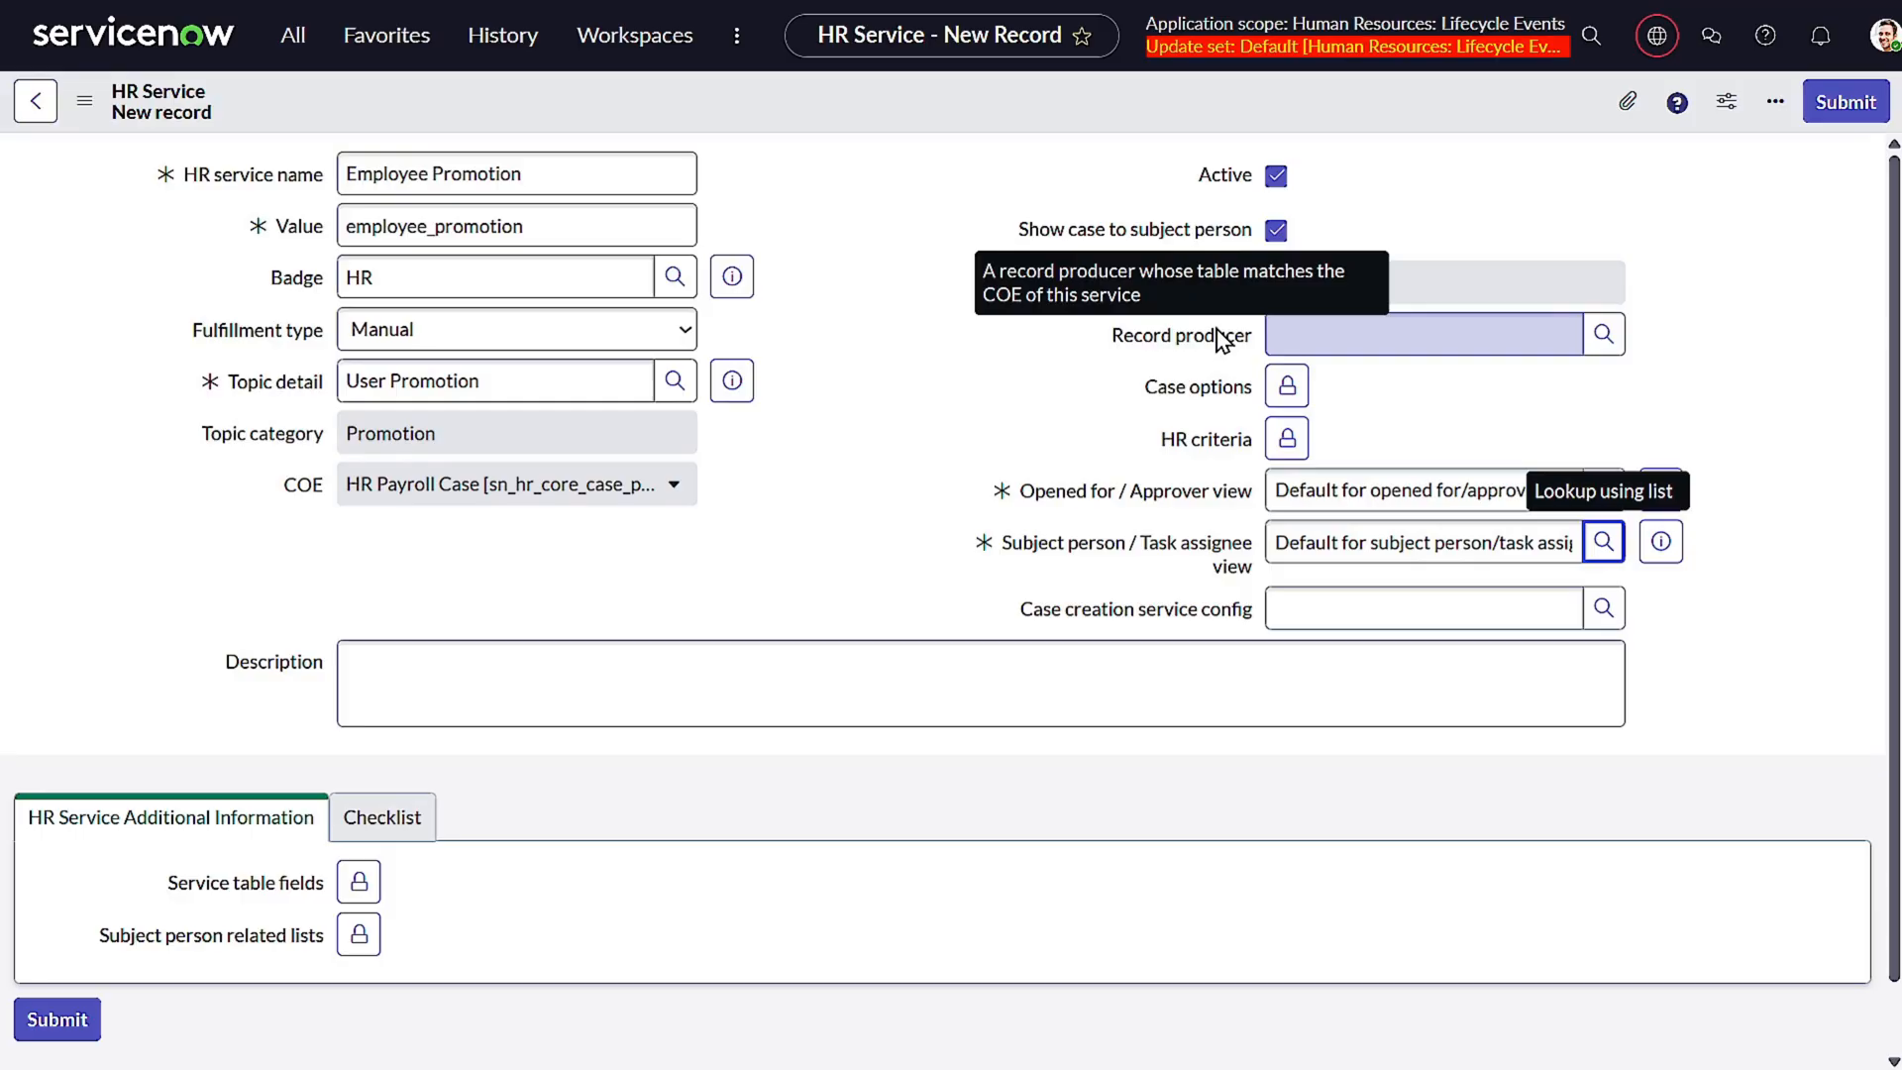
# - Check the available fulfillment types and save the new HR service with the Manual type
pyautogui.scroll(-2, 773, 513)
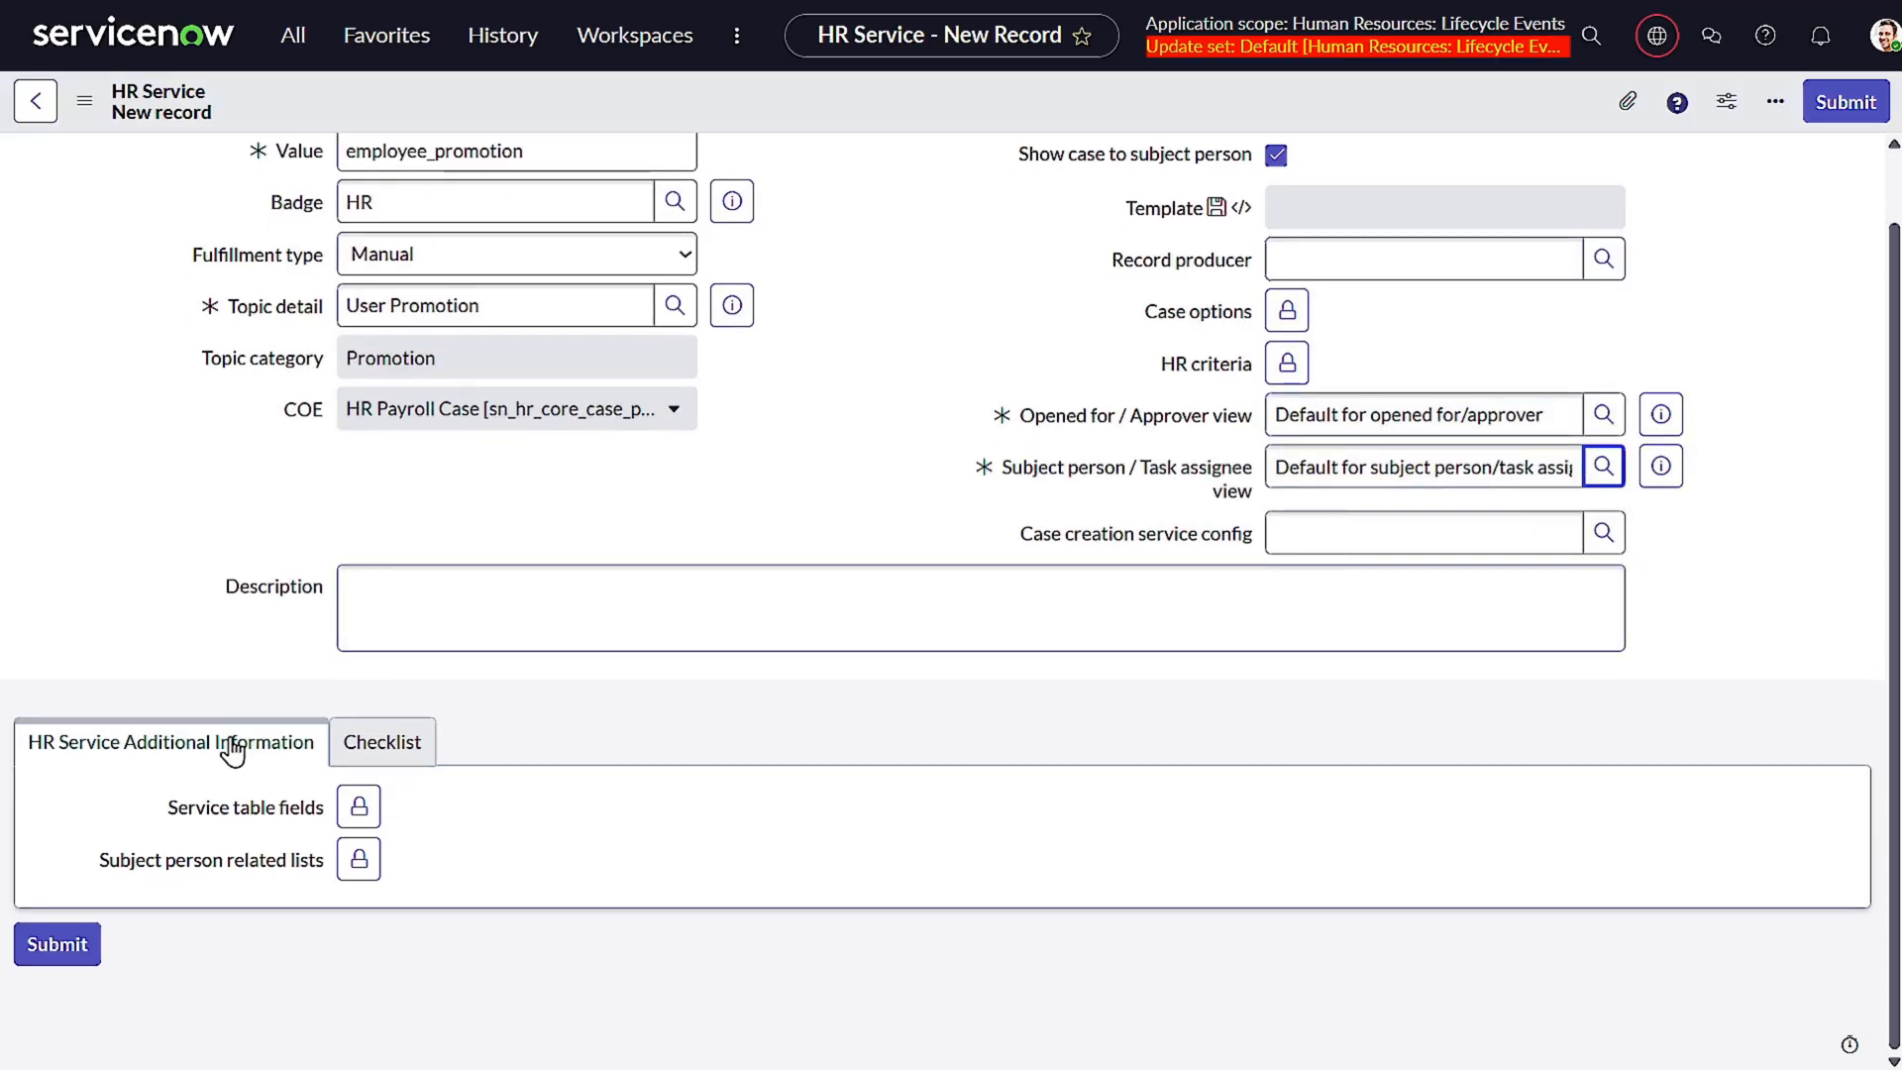
pyautogui.scroll(2, 370, 721)
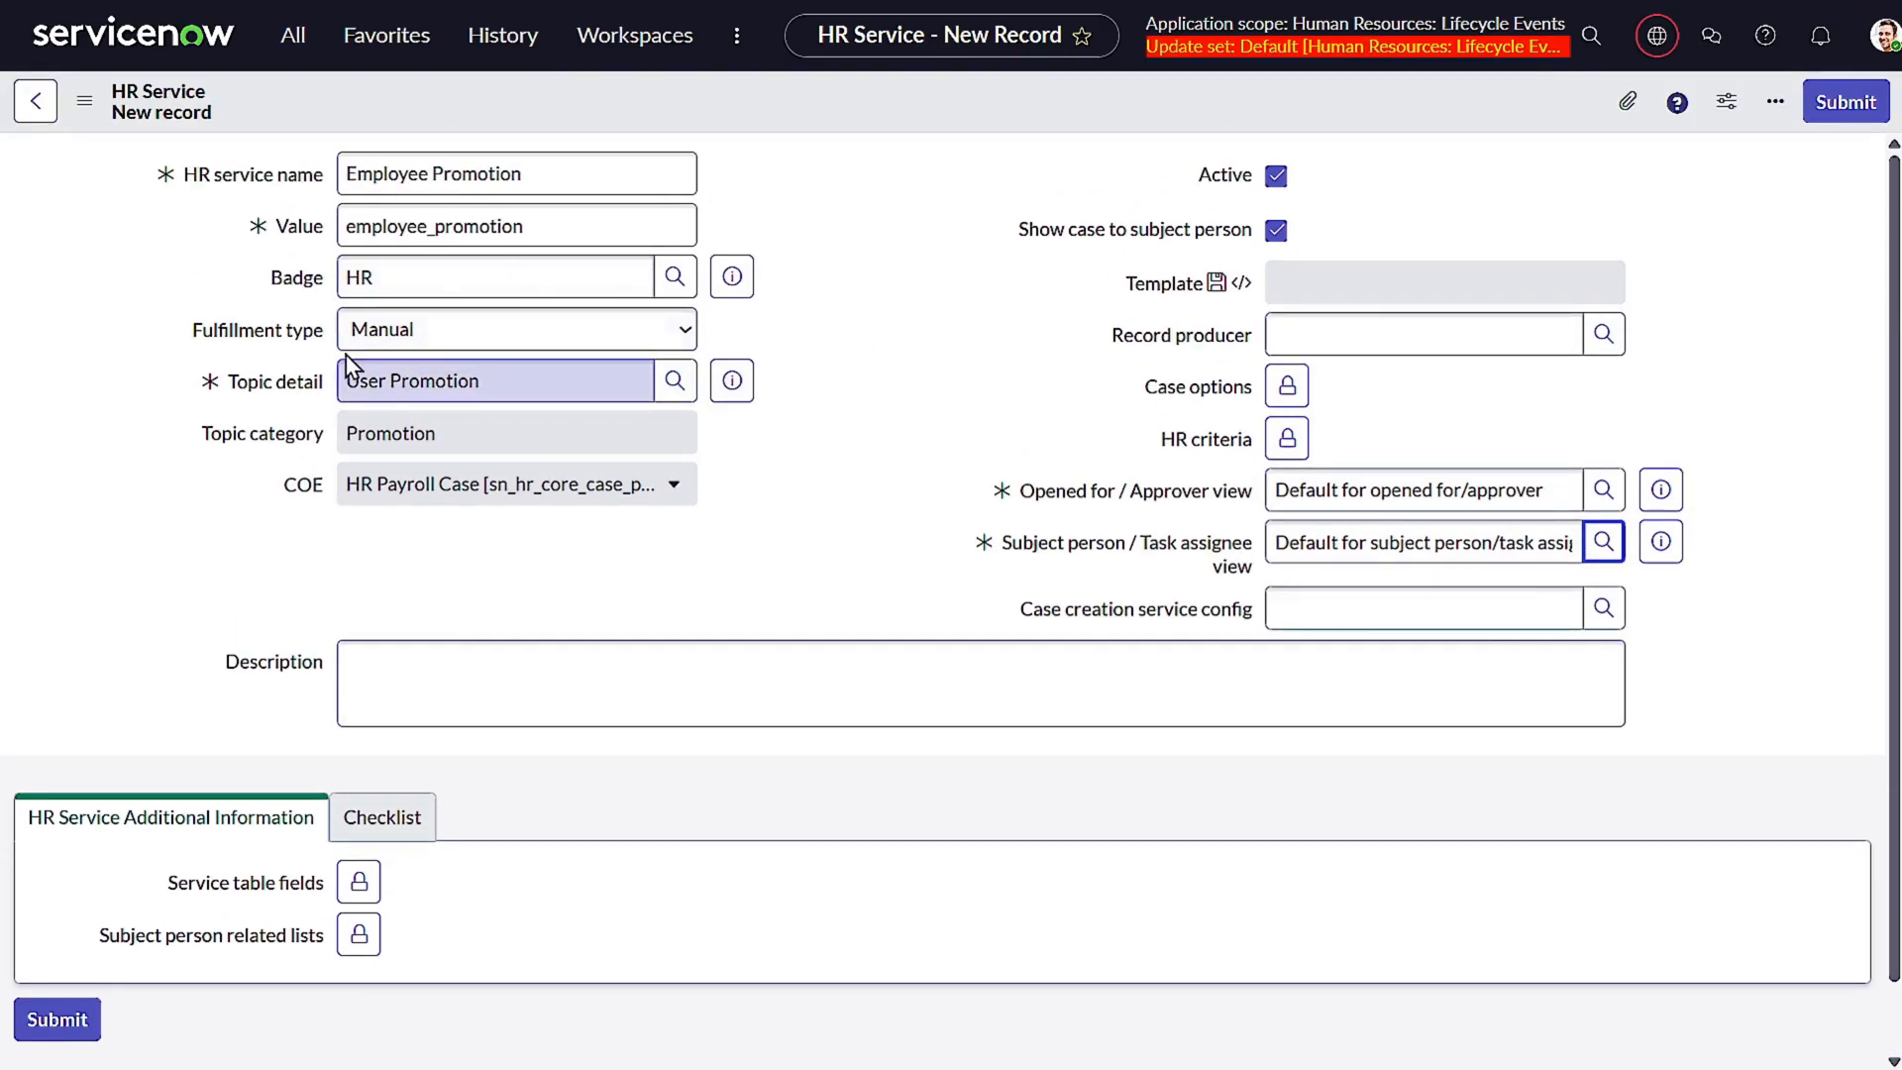
pyautogui.click(379, 337)
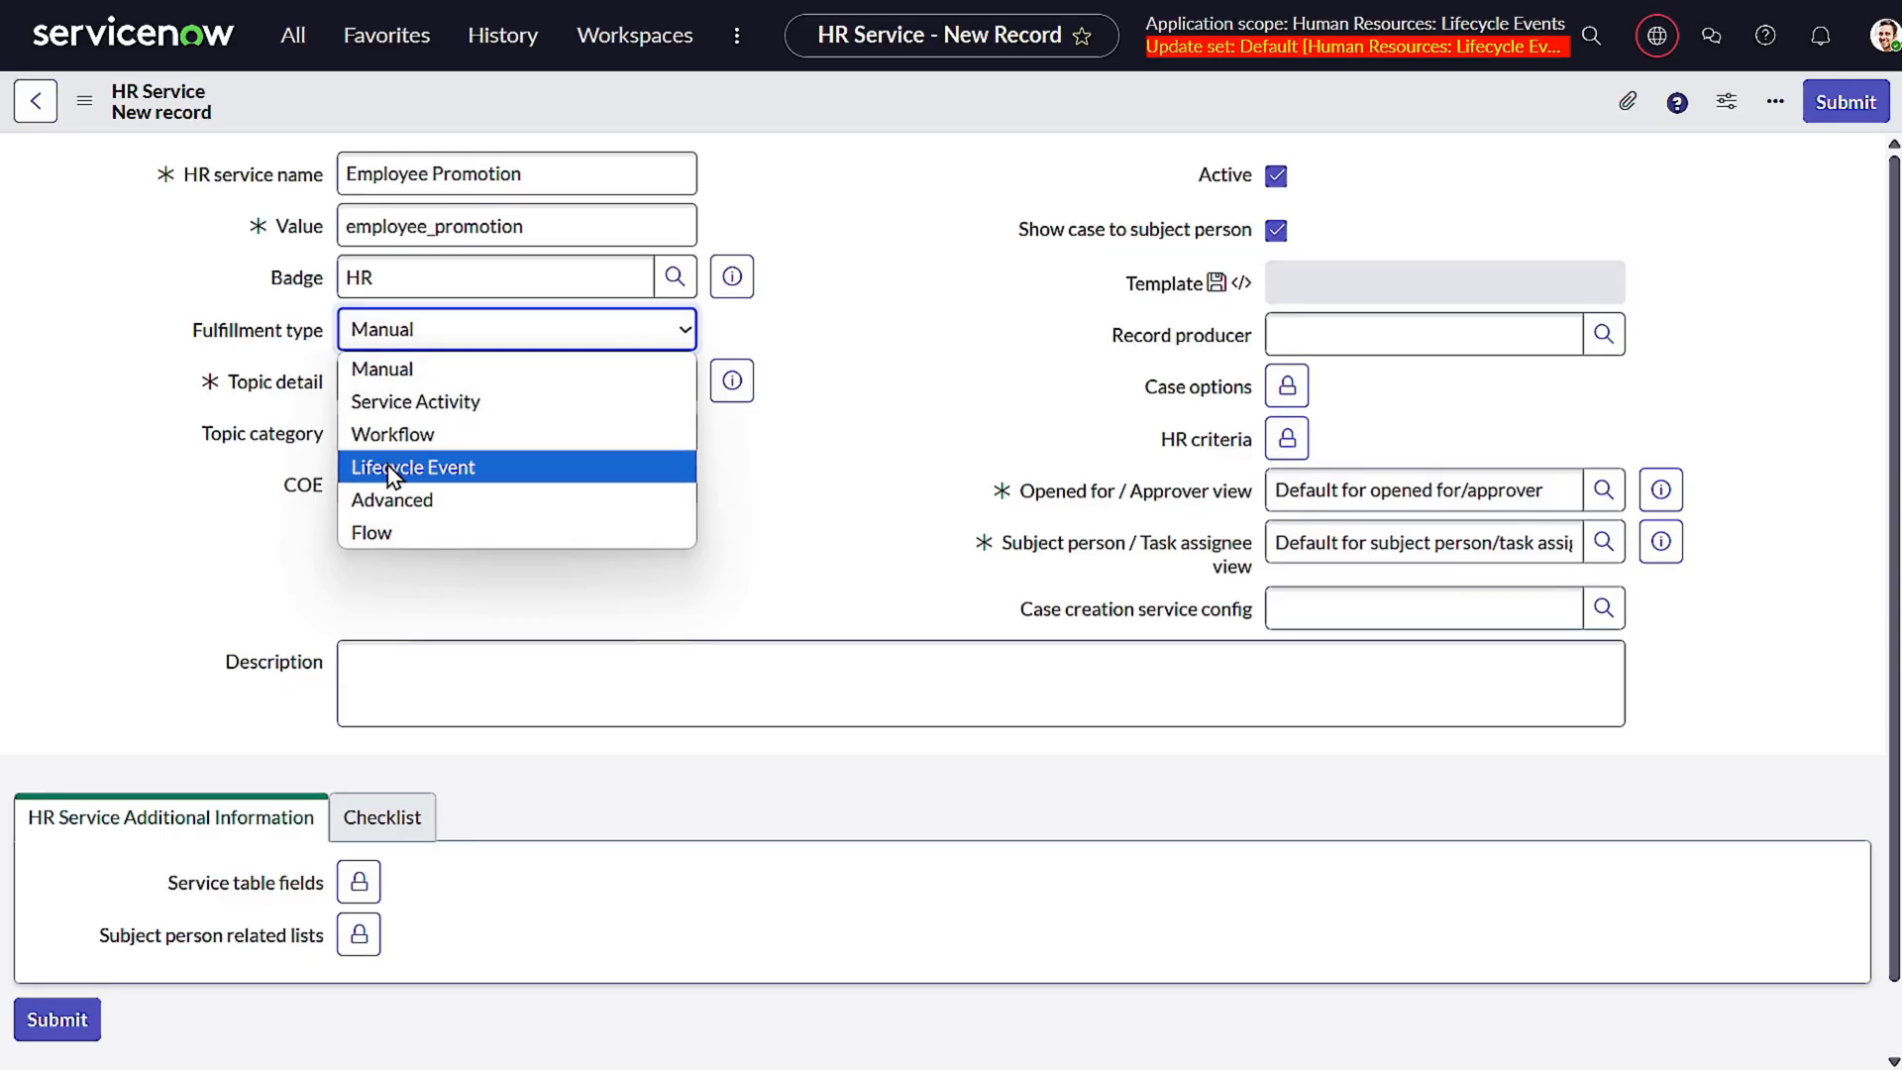
pyautogui.click(821, 97)
pyautogui.rightClick(821, 97)
pyautogui.click(854, 117)
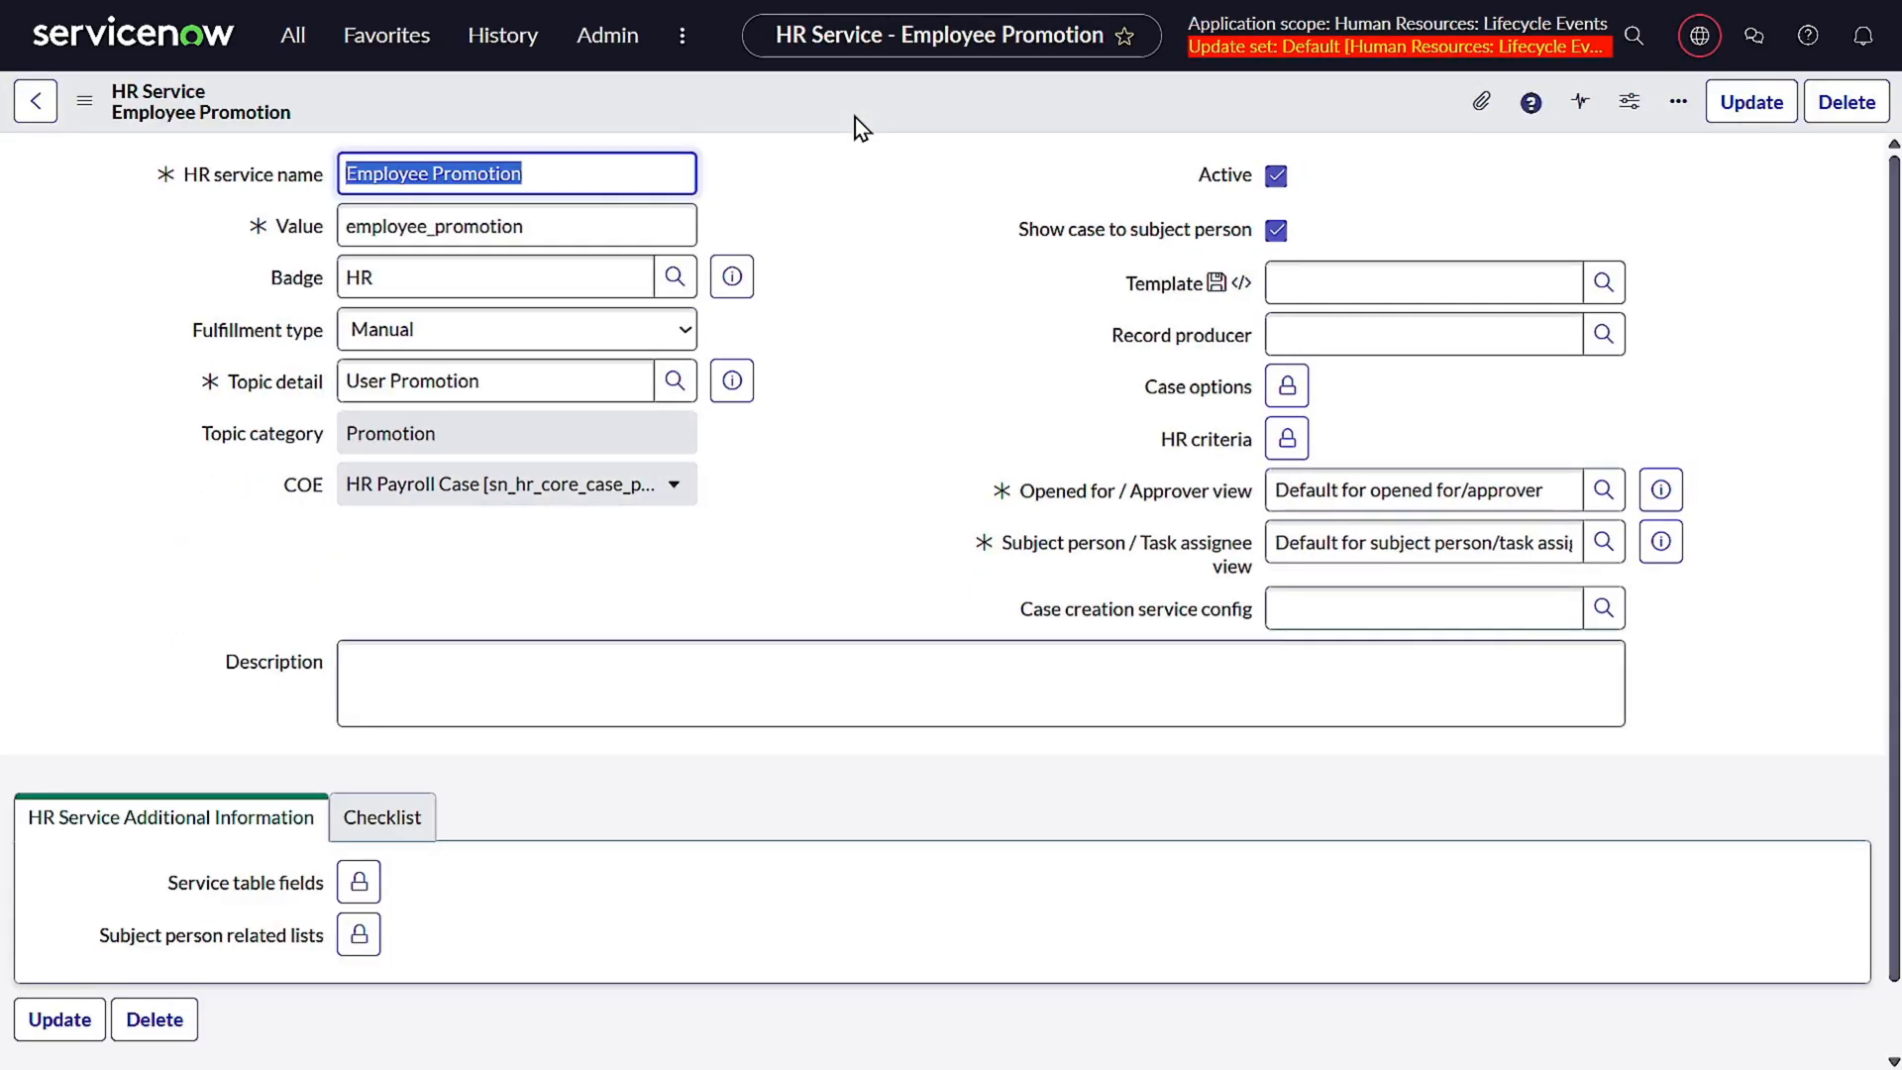
# - Change the HR service's fulfillment type to Lifecycle Event and check the lifecycle event type field
pyautogui.click(422, 335)
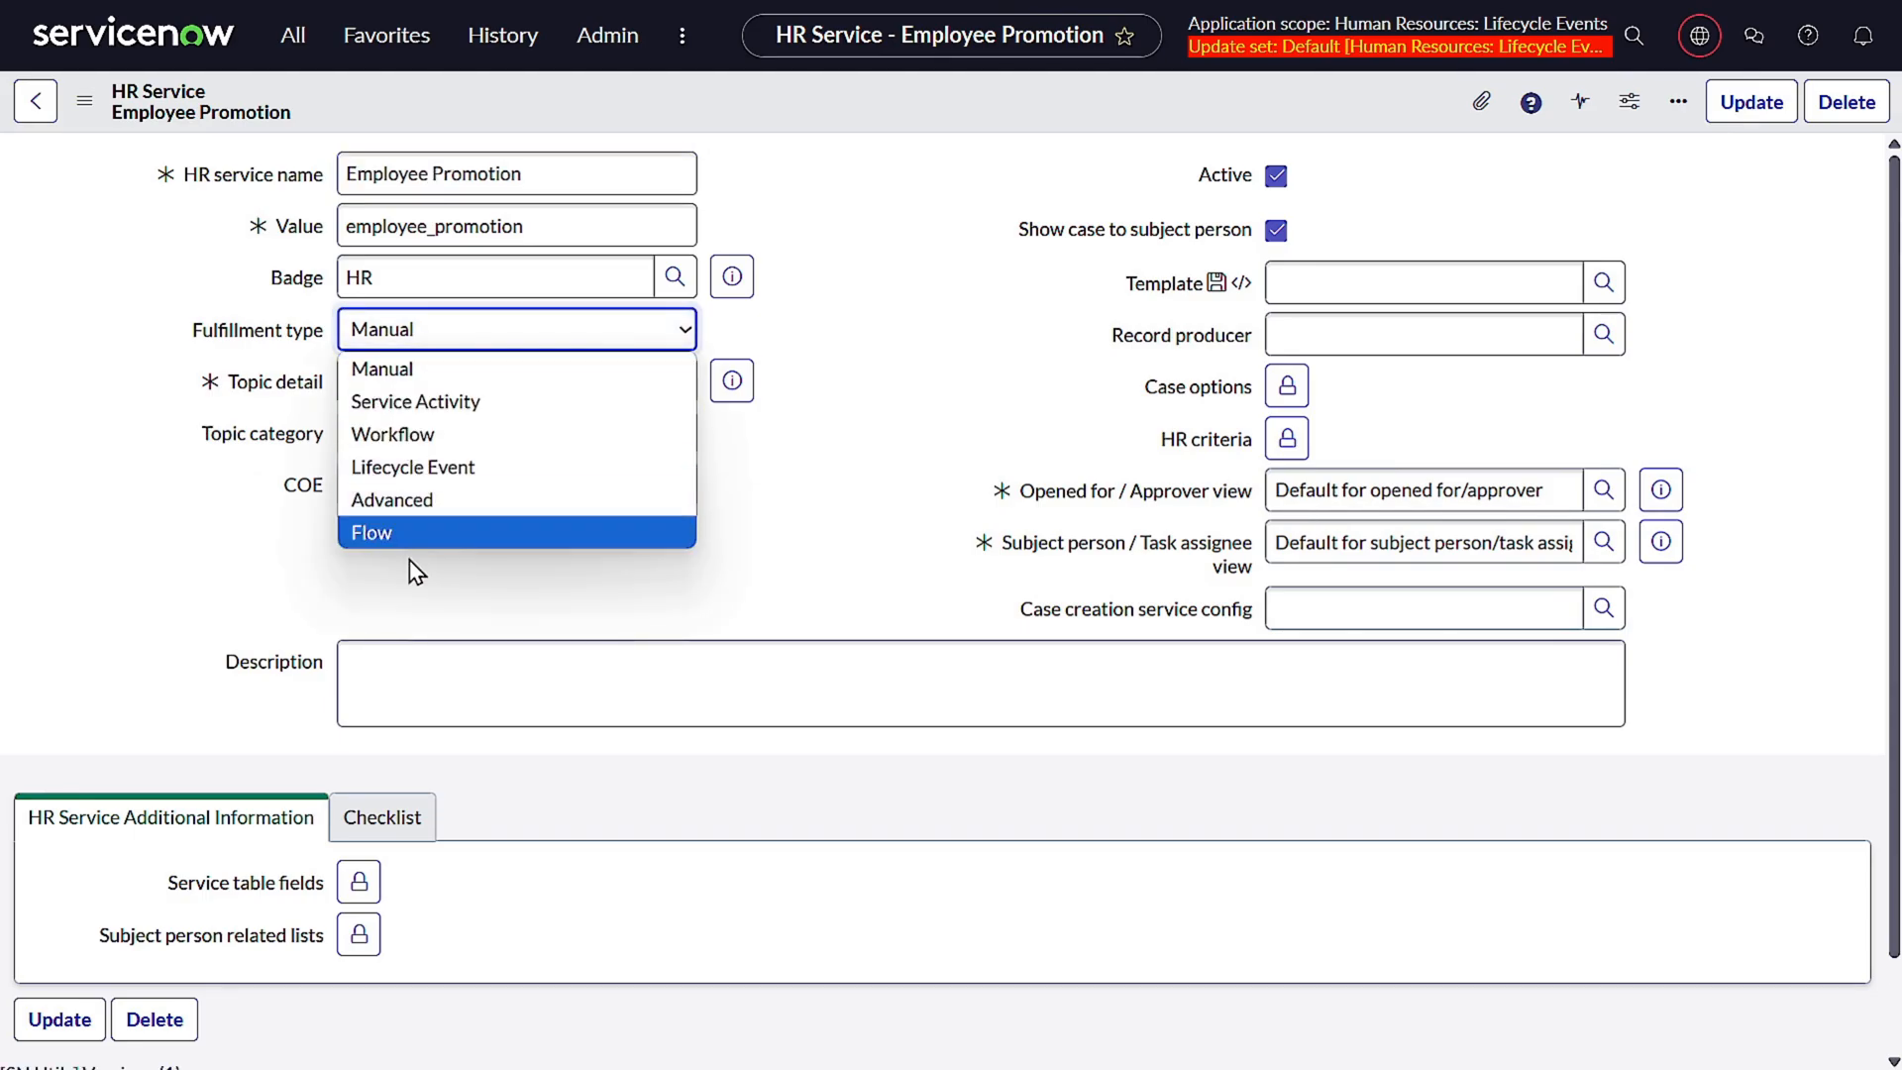
pyautogui.click(483, 477)
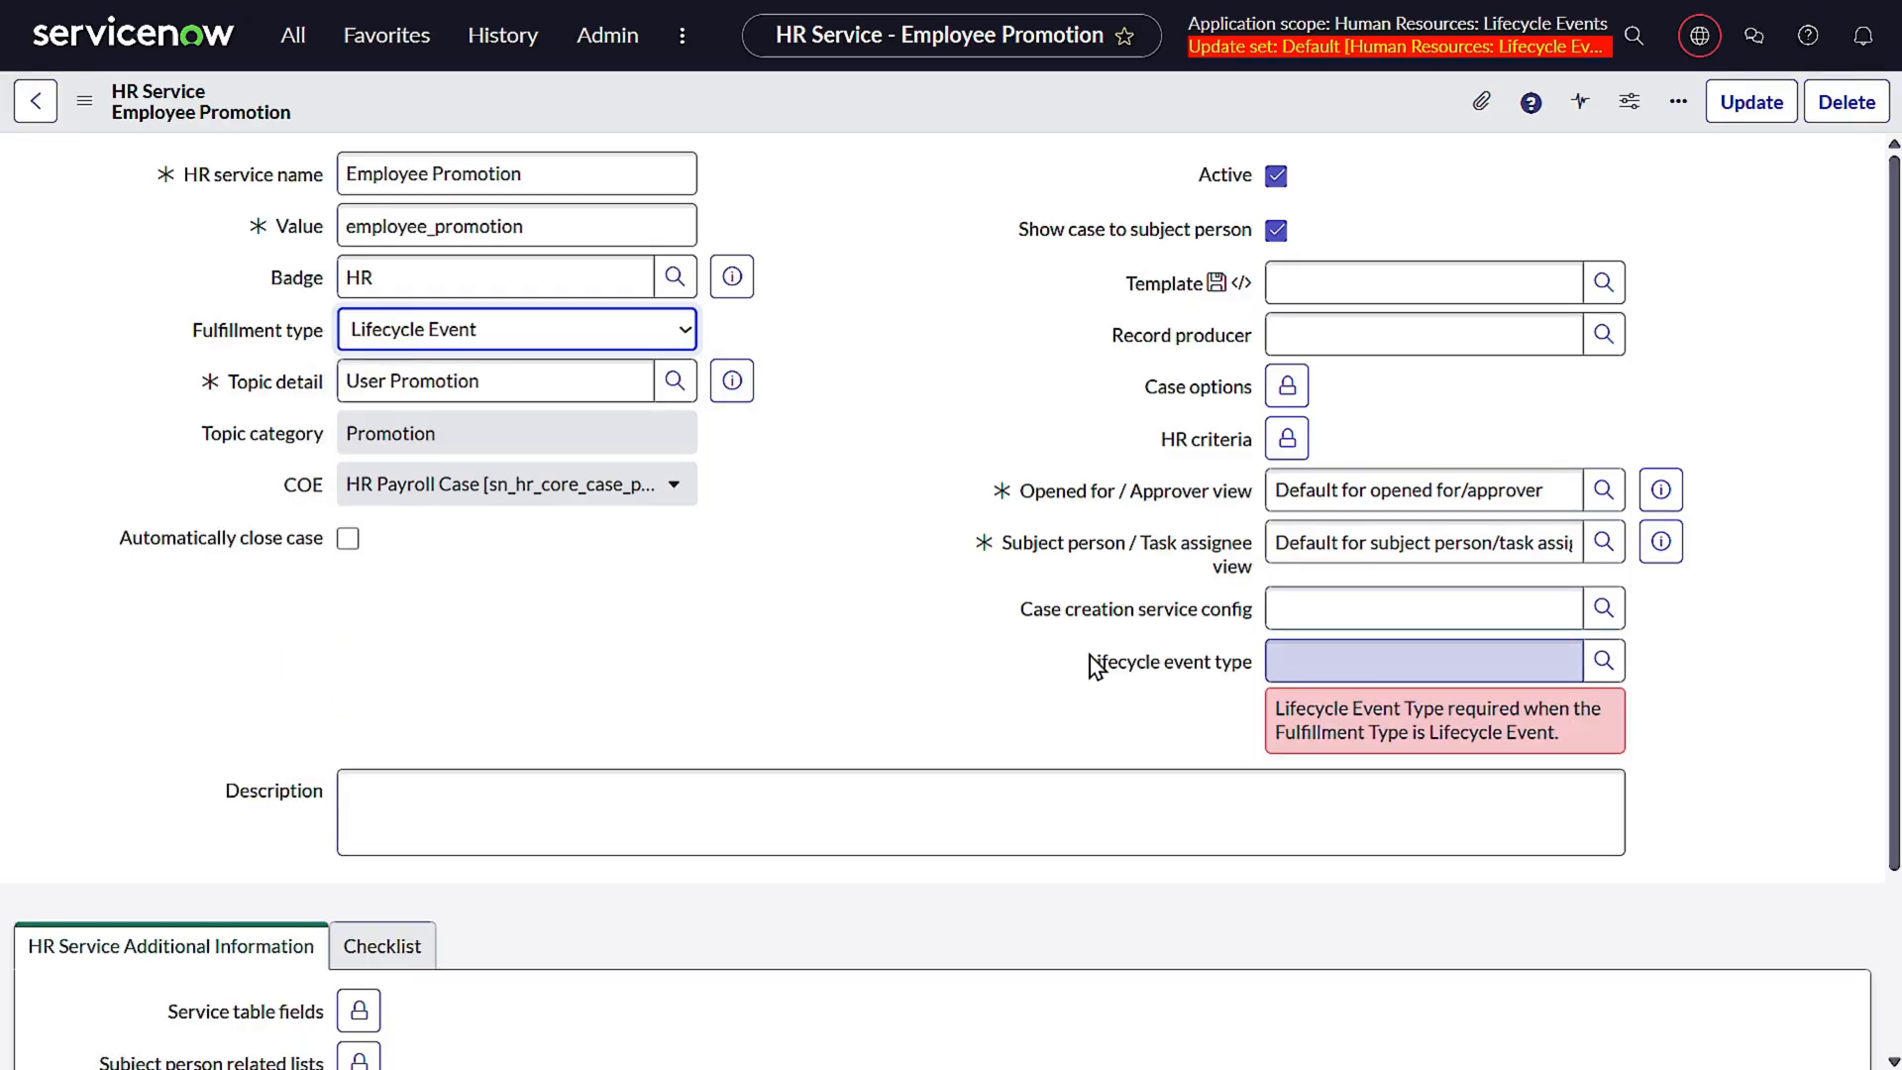
pyautogui.moveTo(1101, 662); pyautogui.dragTo(1279, 646)
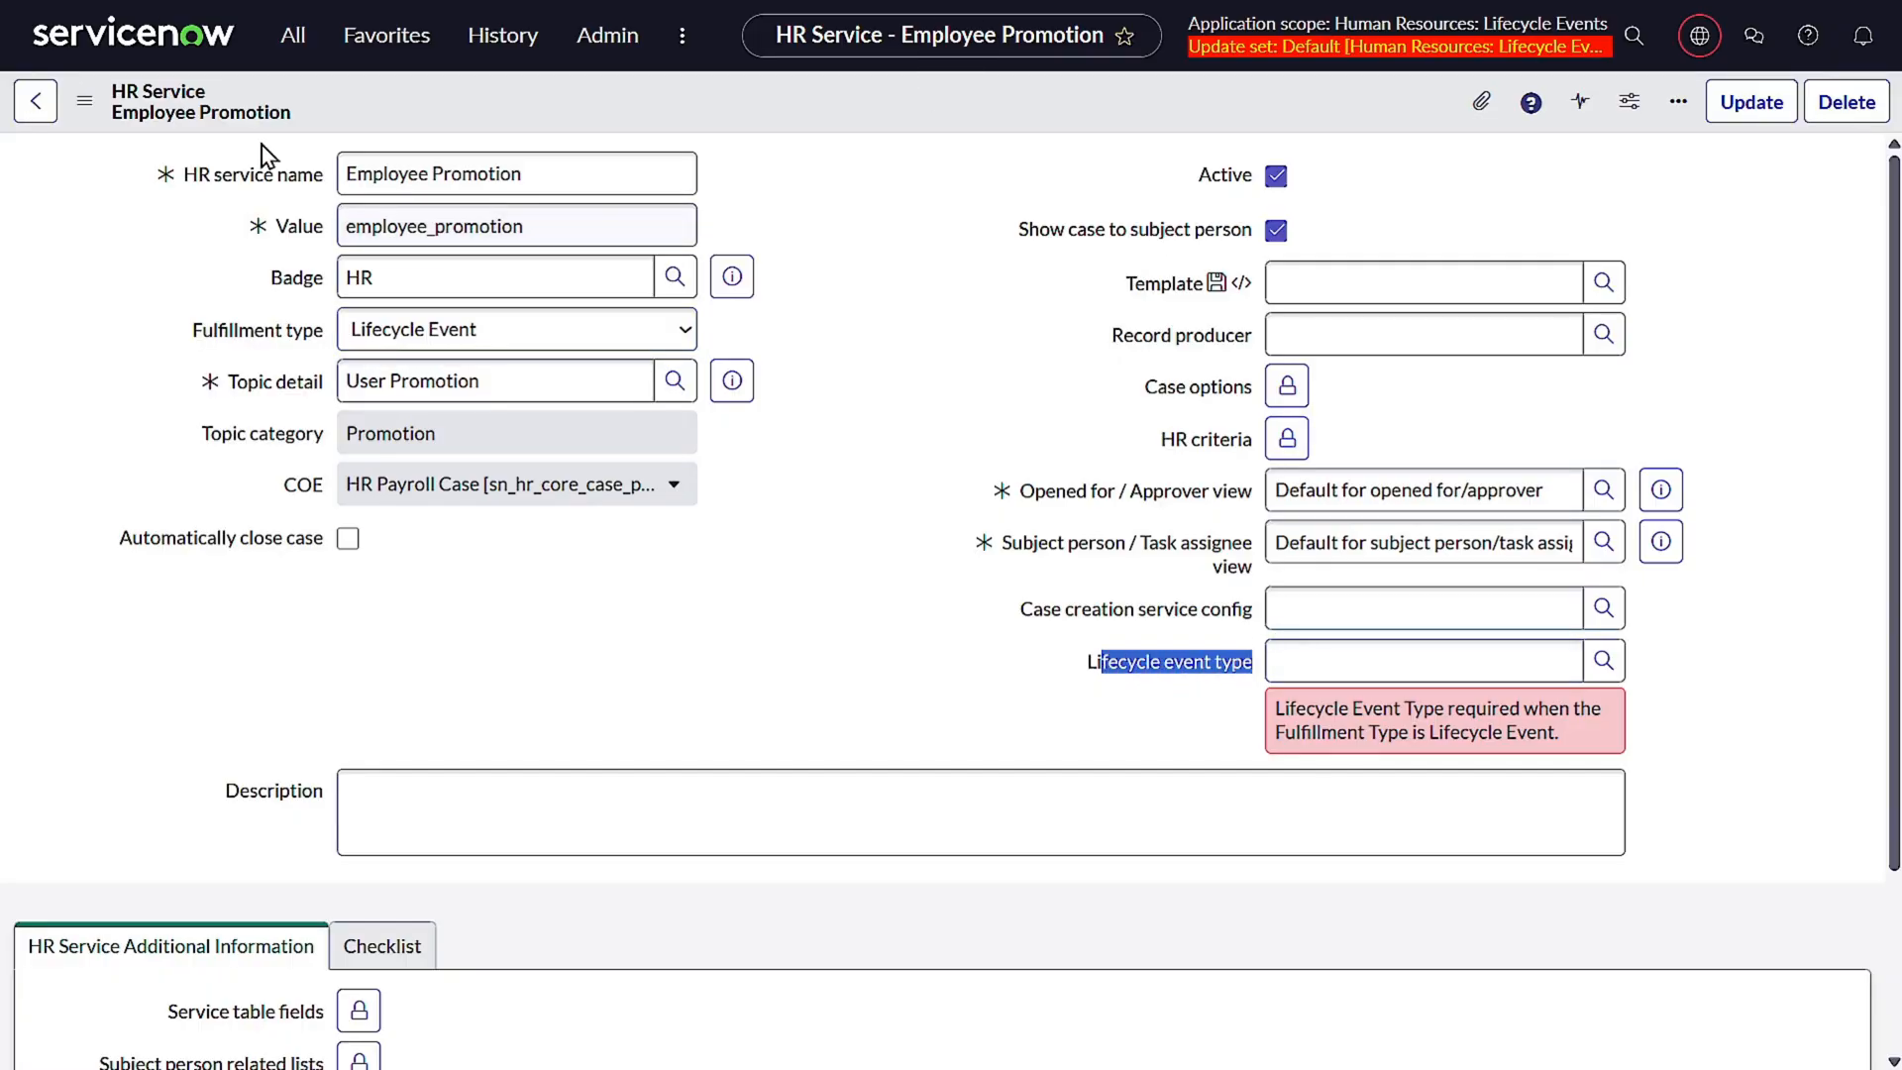
# - Open the Manage Lifecycle Events list, leaving the HR service without saving its changes
pyautogui.click(295, 38)
pyautogui.press('BackSpace')
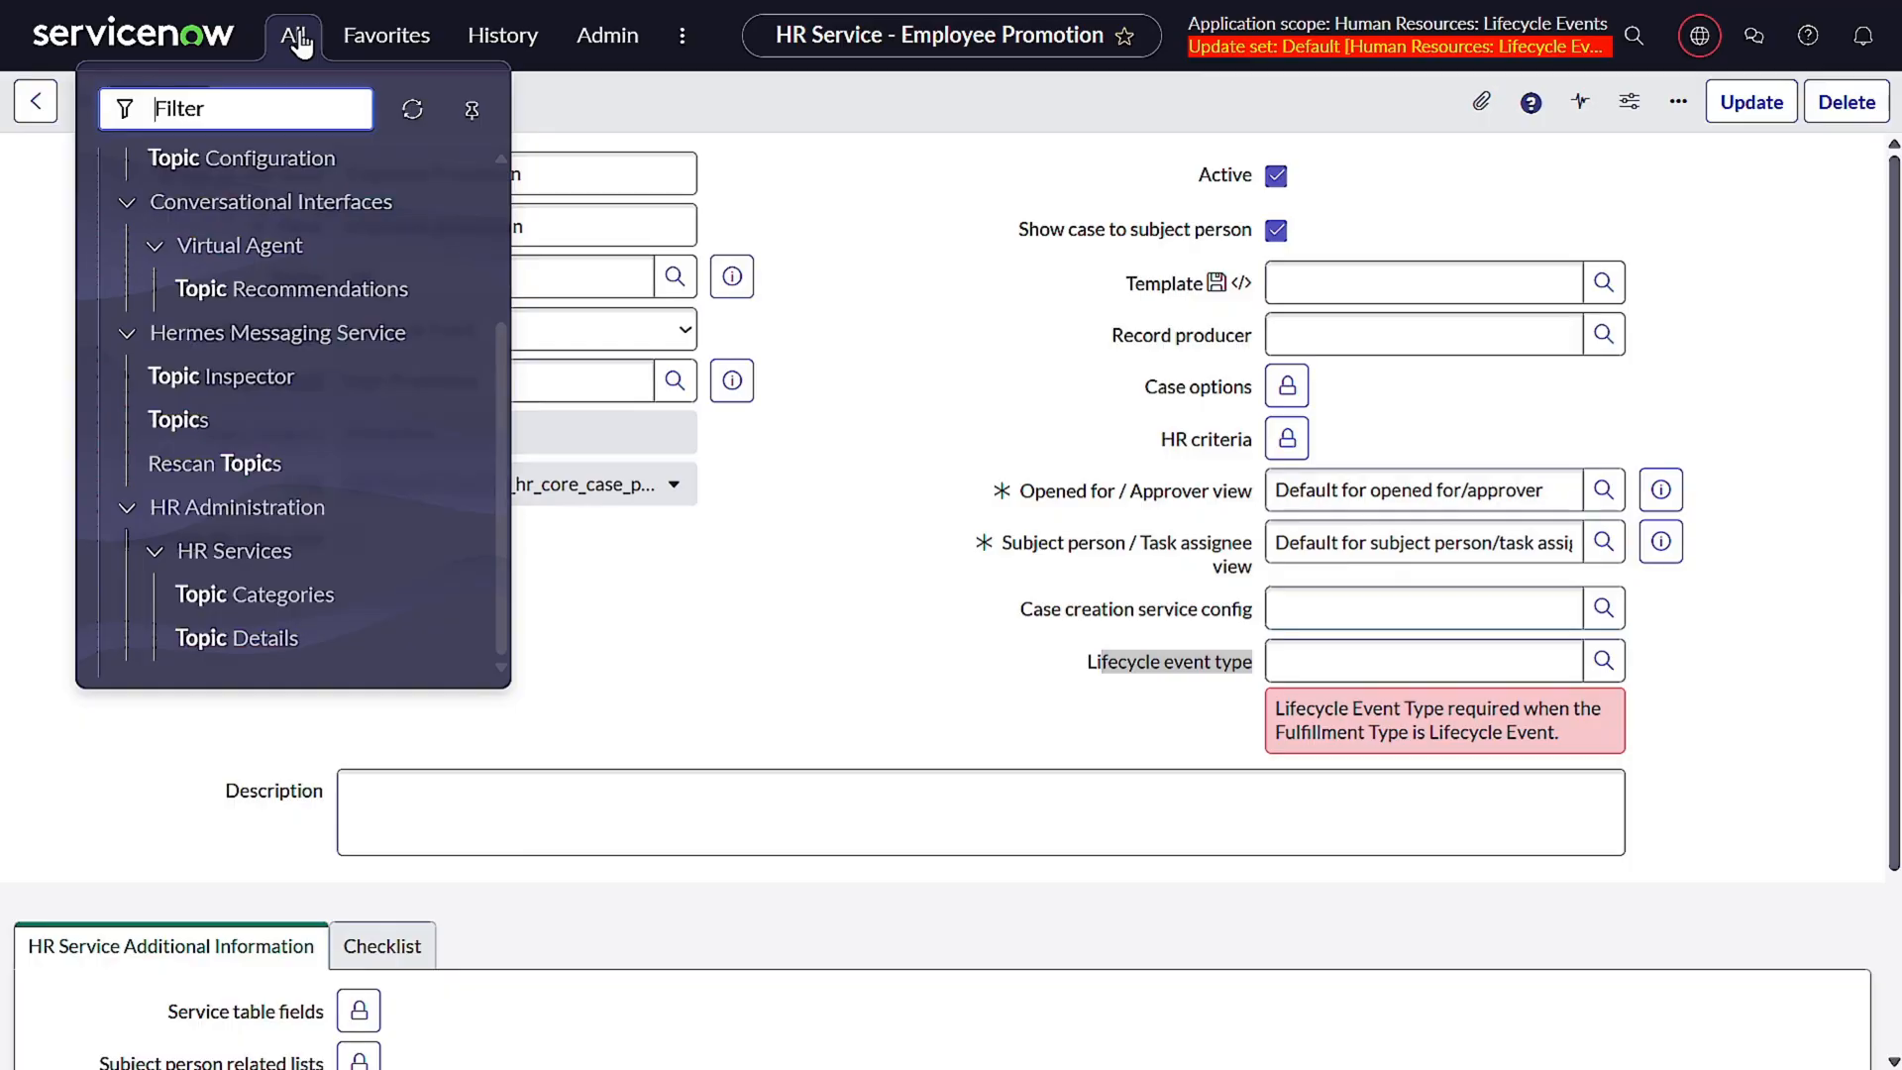
pyautogui.write('ma')
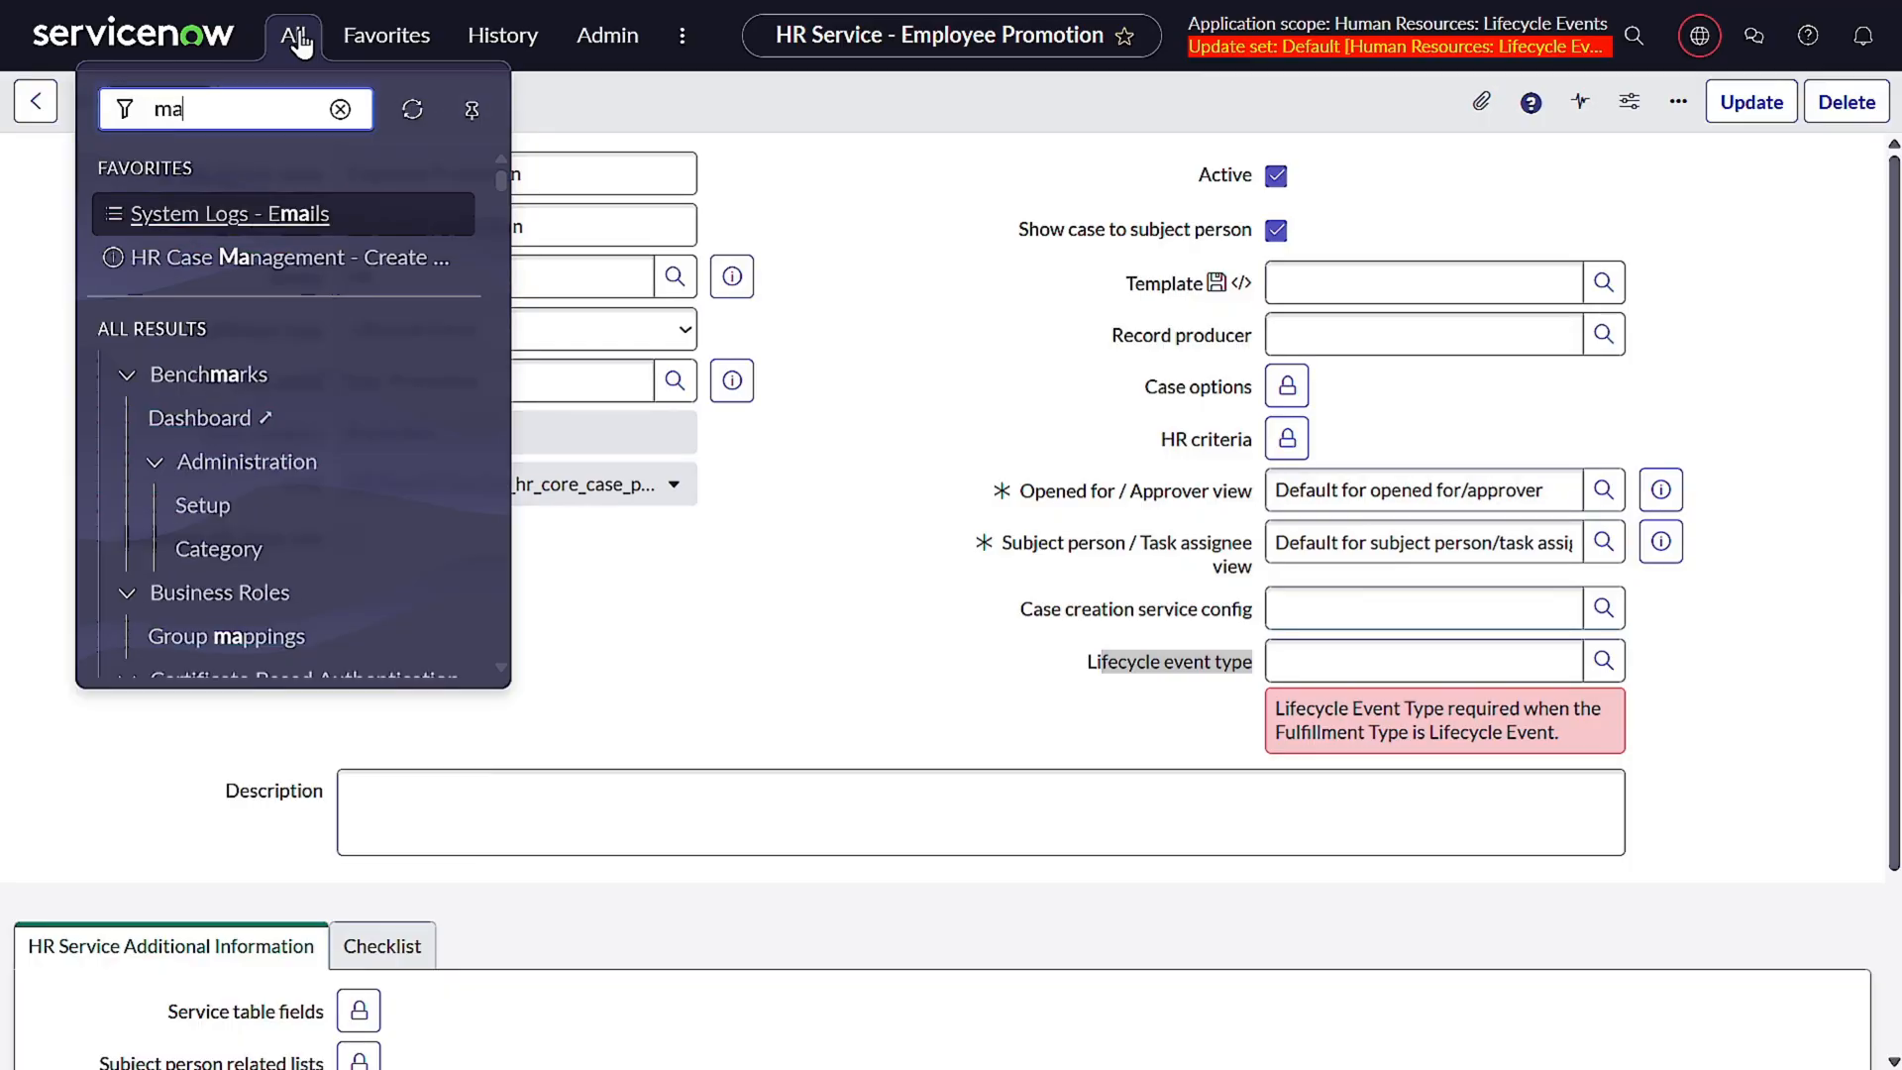
pyautogui.write('nage li')
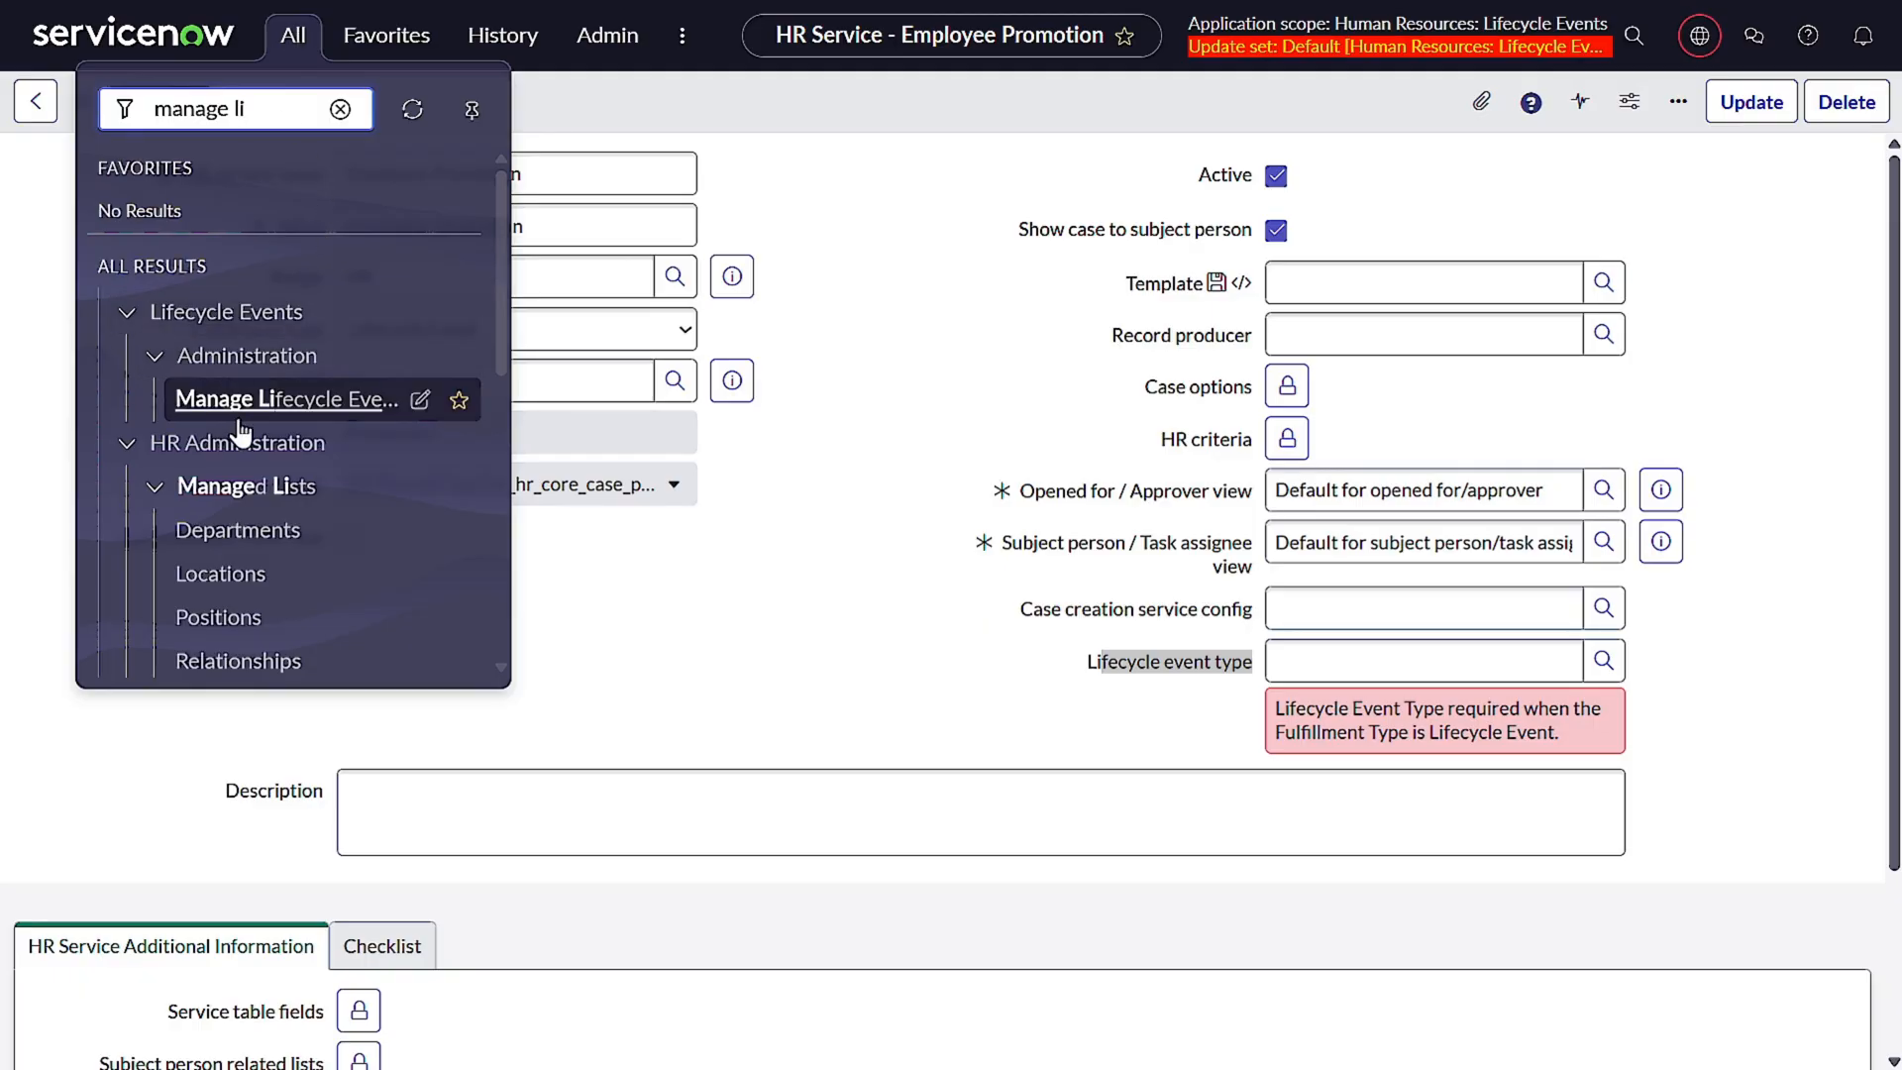
pyautogui.click(287, 399)
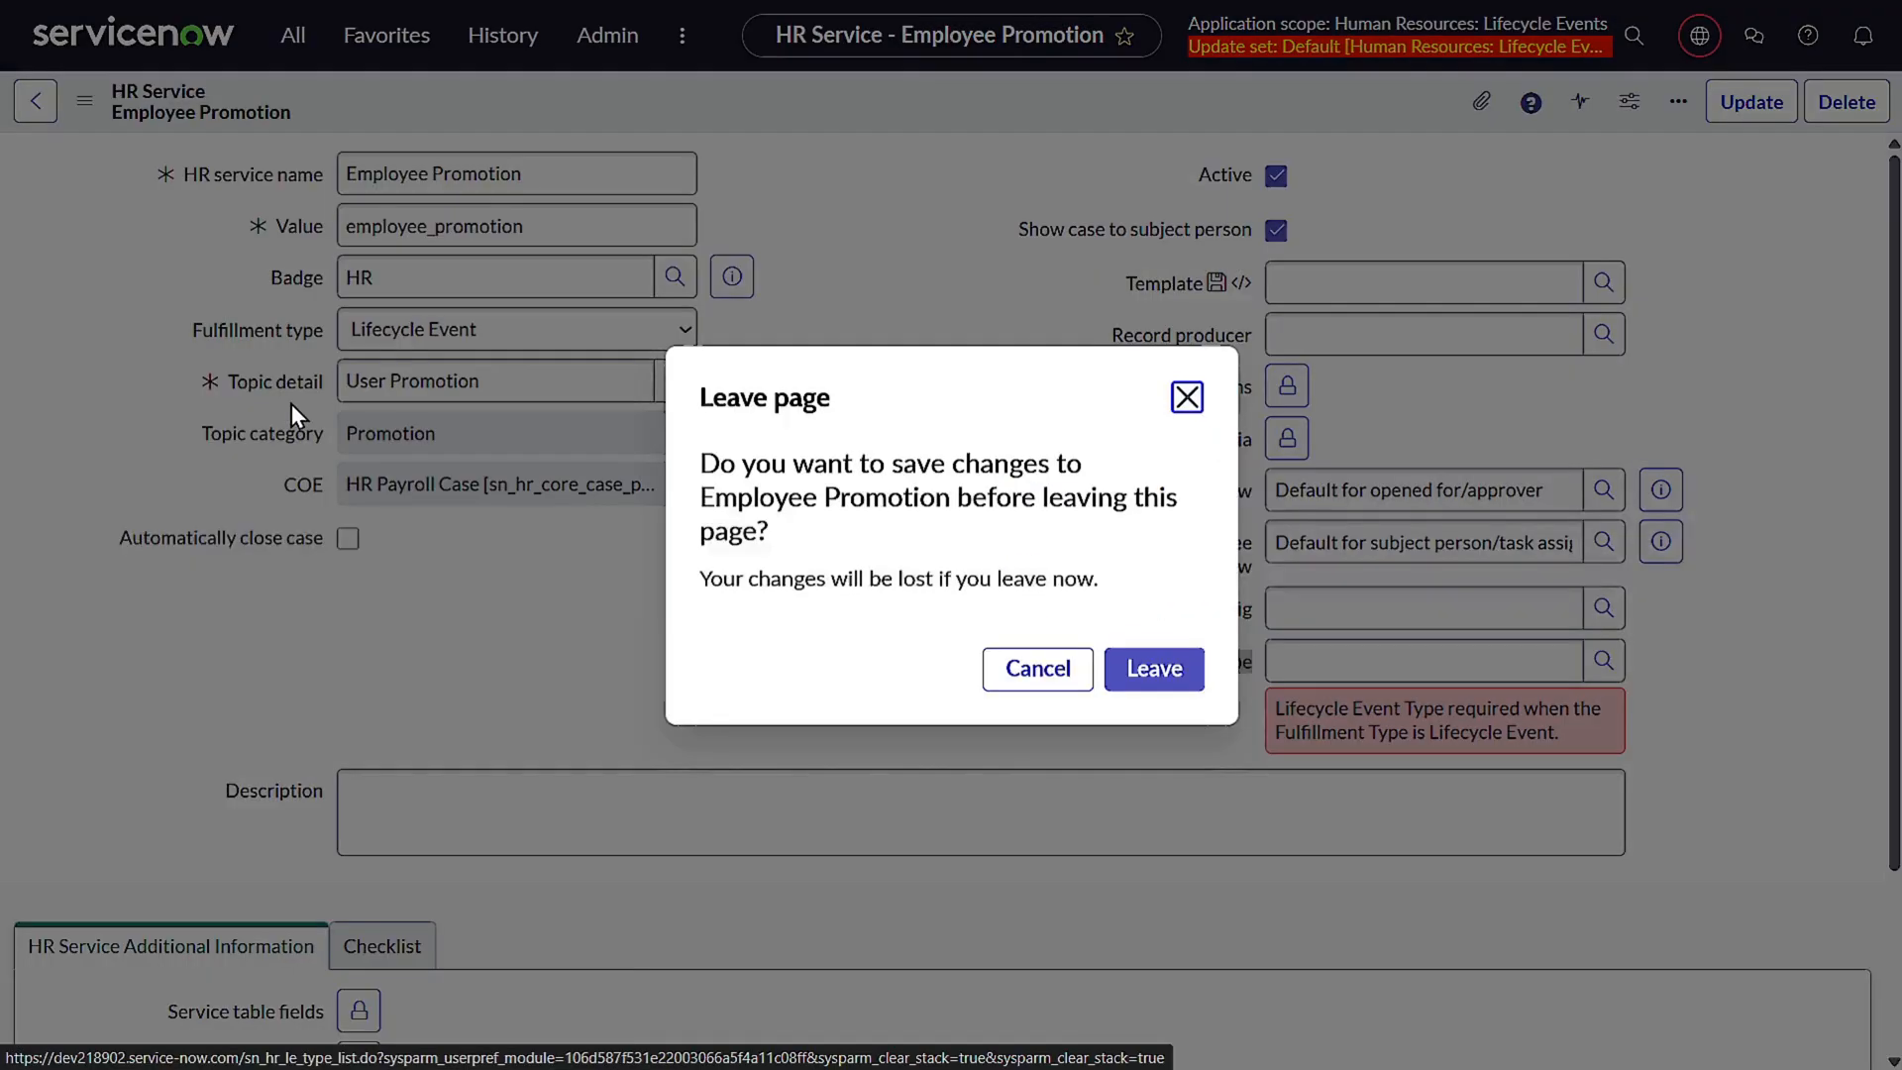
pyautogui.click(1155, 670)
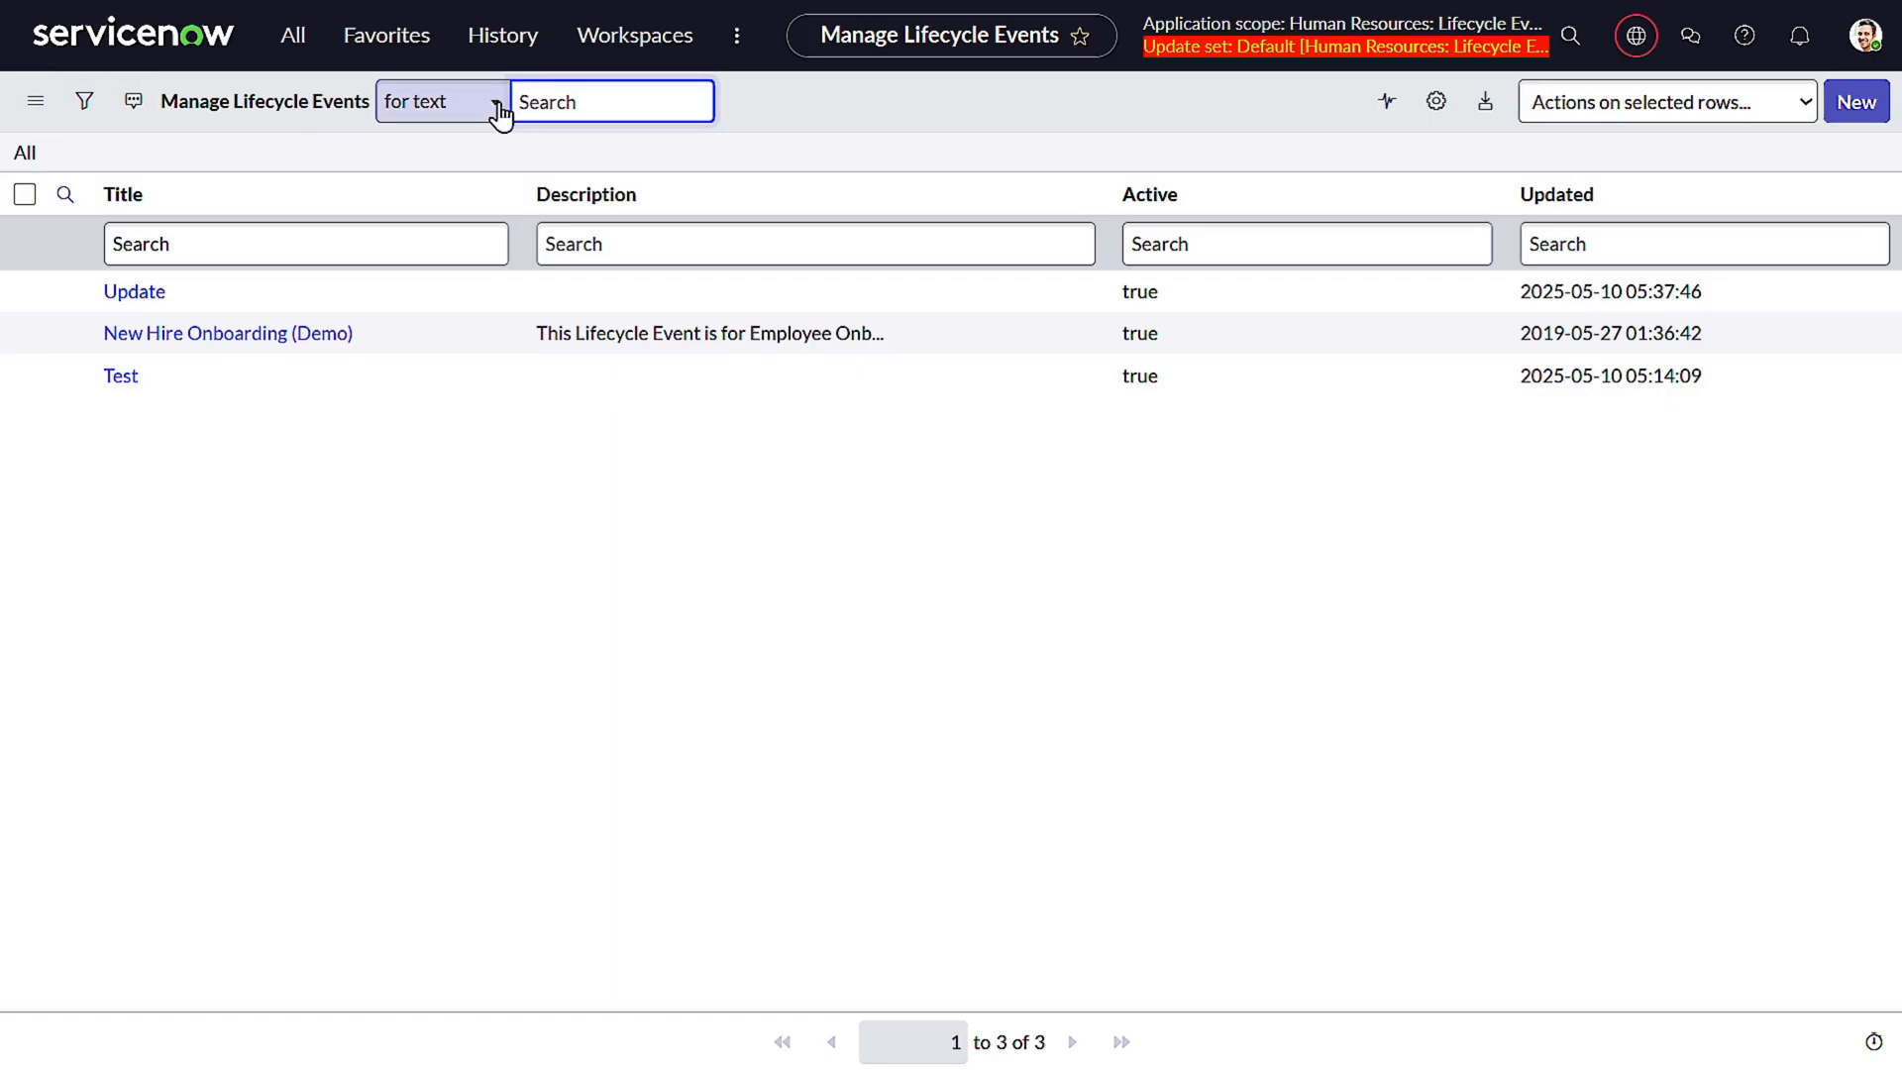
# - Start a new lifecycle event titled "Employee Promotion" and display its activity sets to the subject person
pyautogui.click(1857, 107)
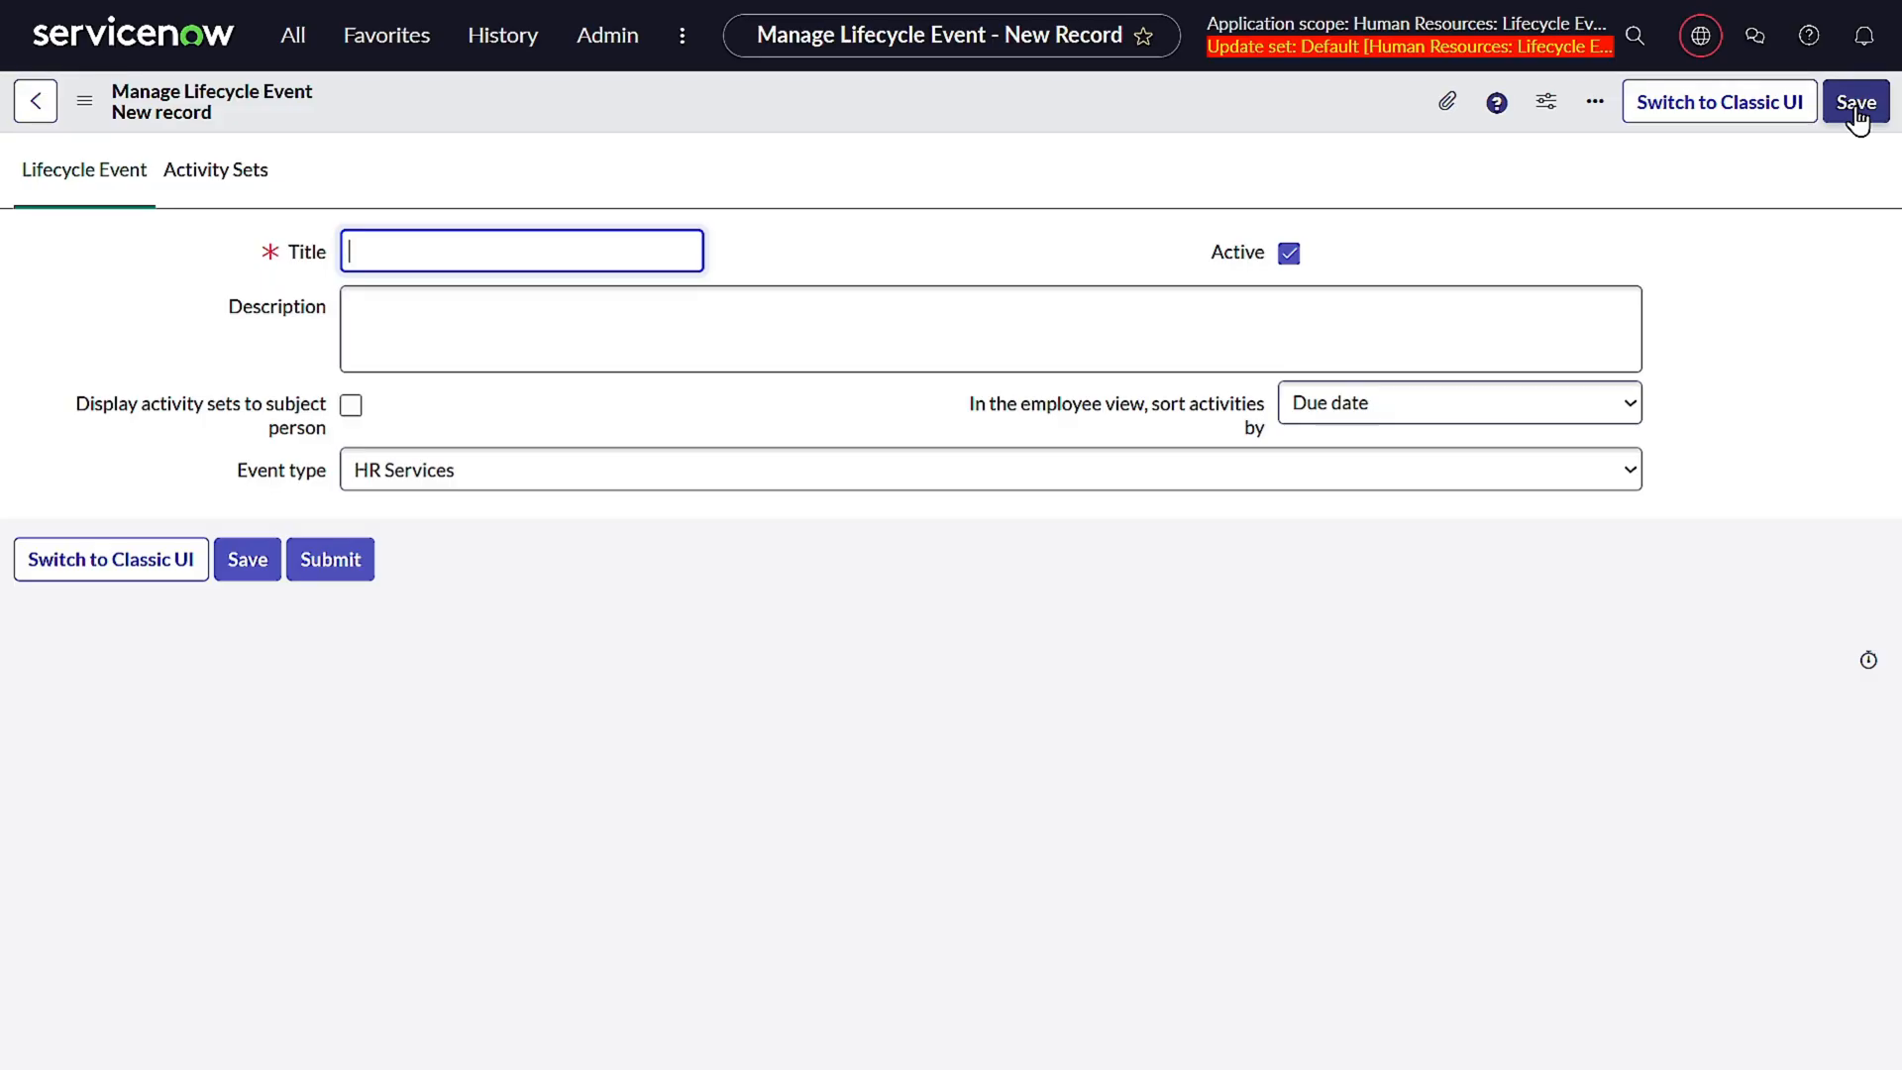
pyautogui.write('Employee Promotion')
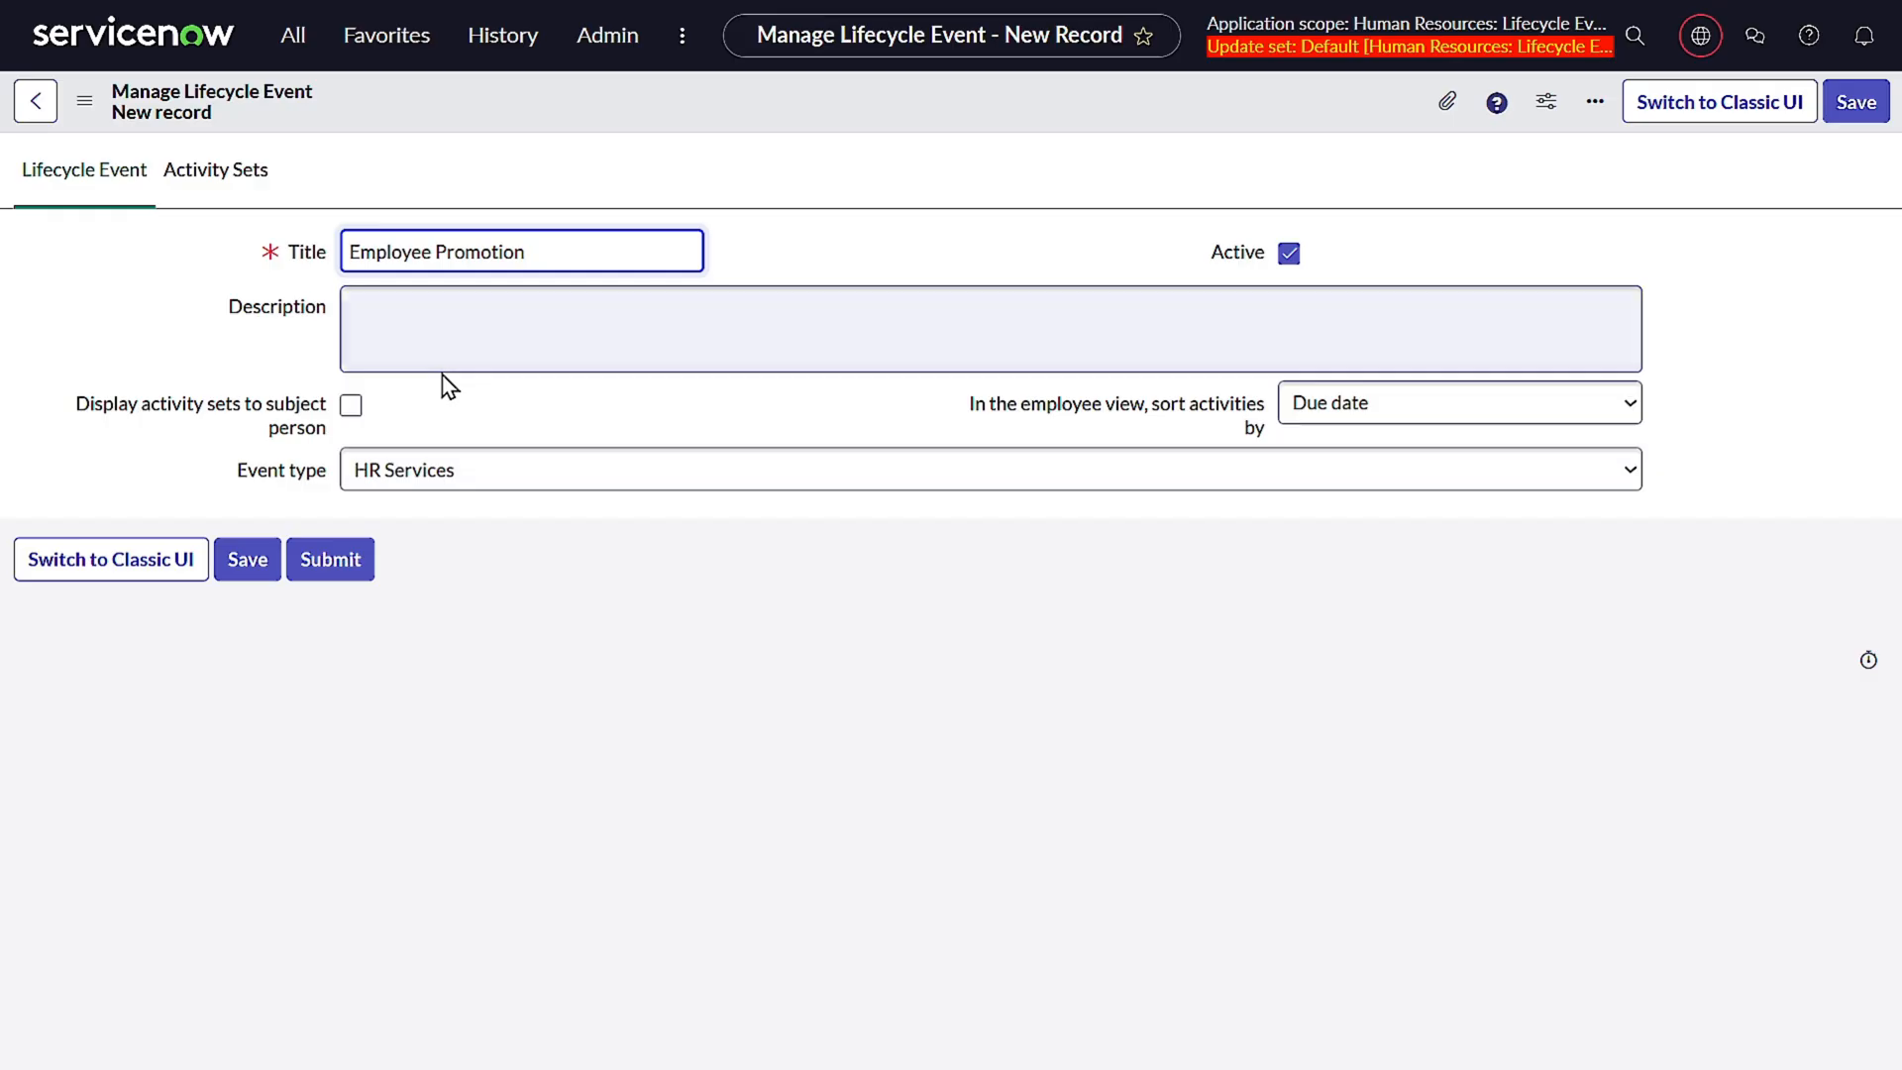
pyautogui.moveTo(161, 416)
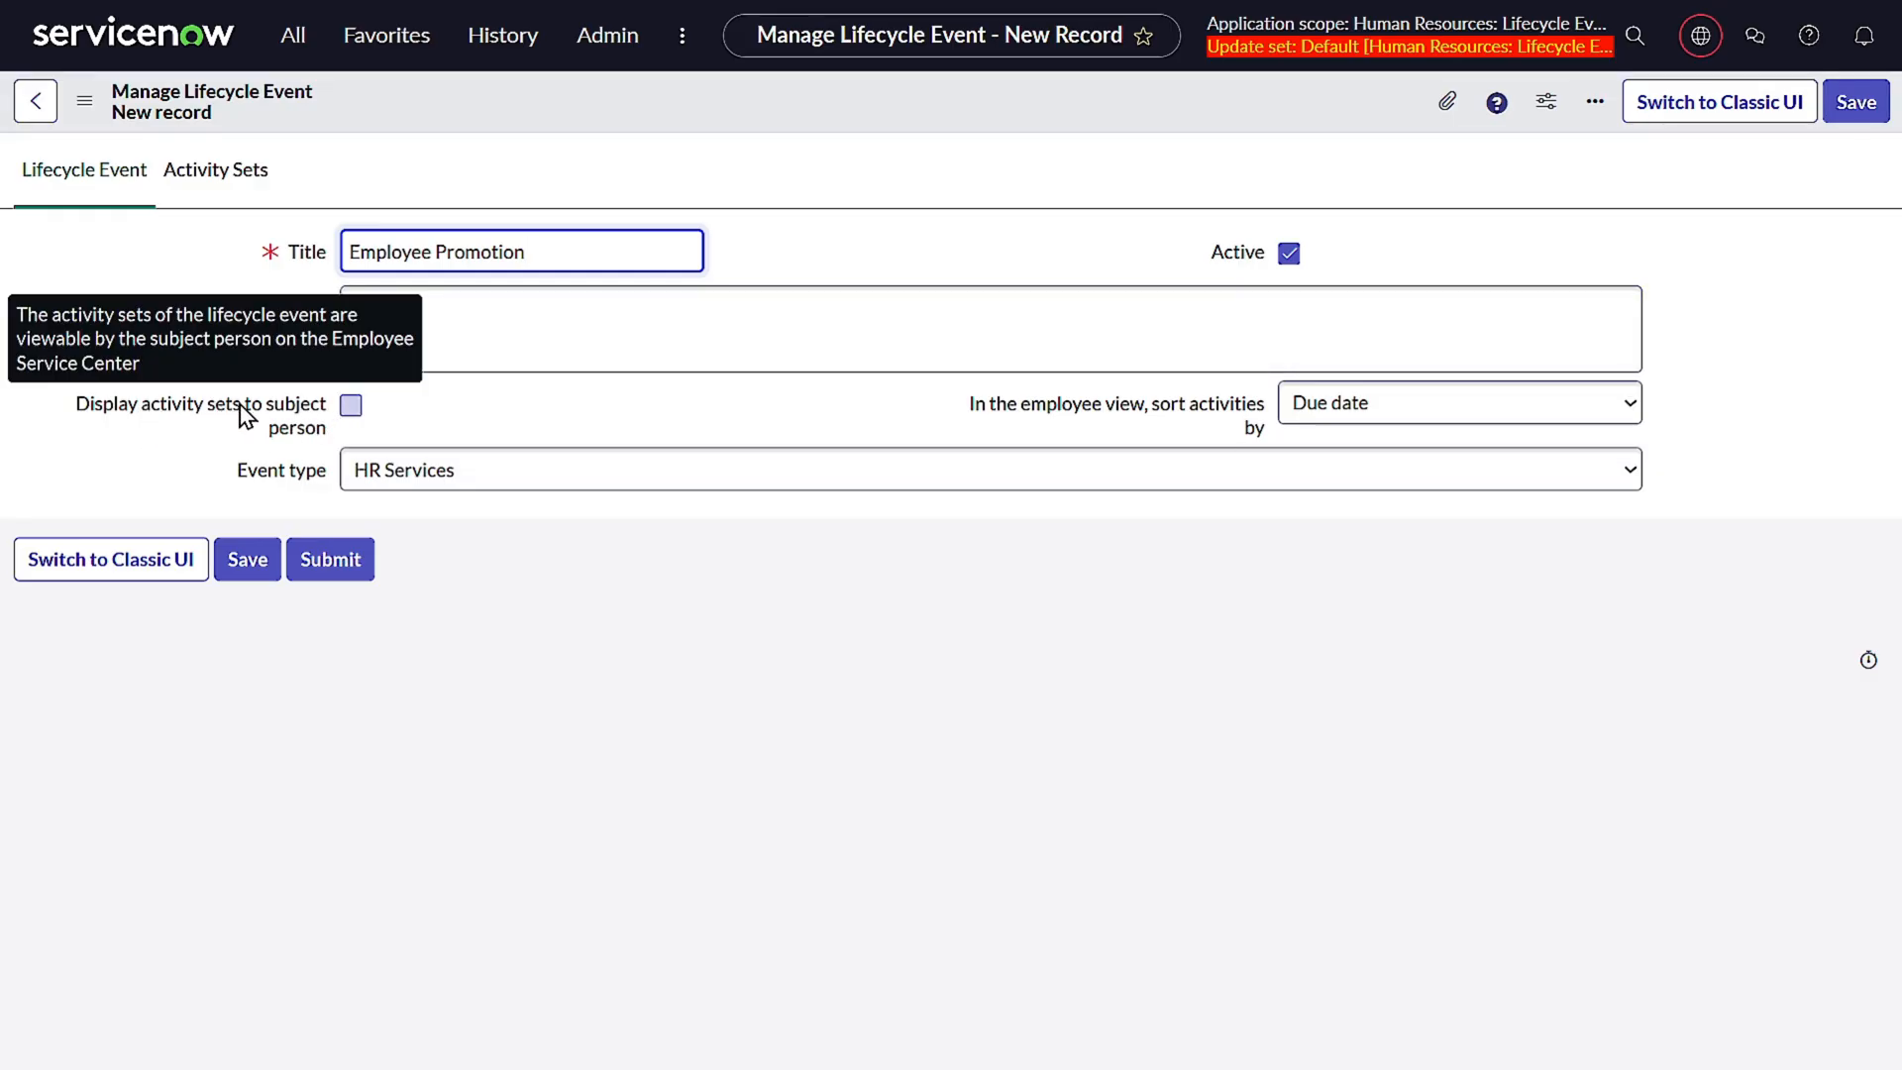
pyautogui.click(352, 410)
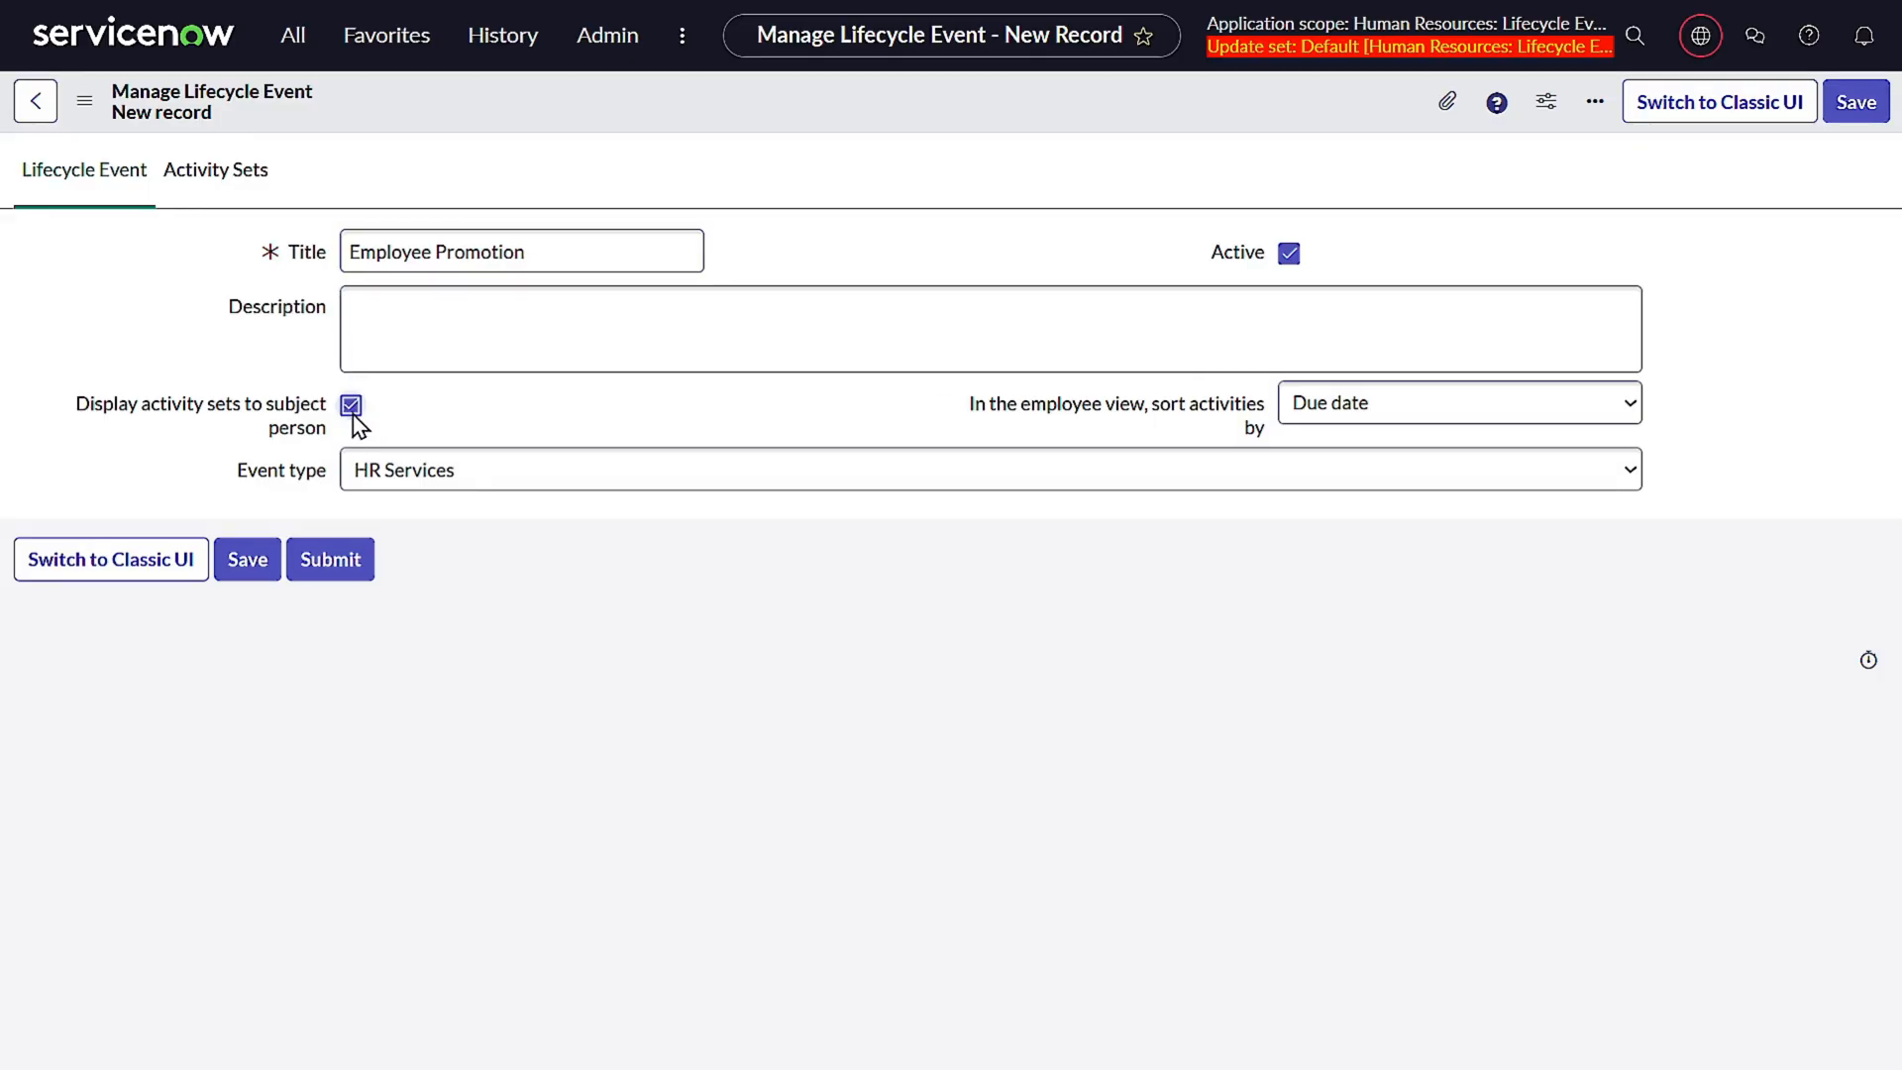
# - Enter the description "This is a life cycle for employee prompotion" and save the lifecycle event
pyautogui.click(506, 319)
pyautogui.write('This is a ;ife')
pyautogui.press('BackSpace')
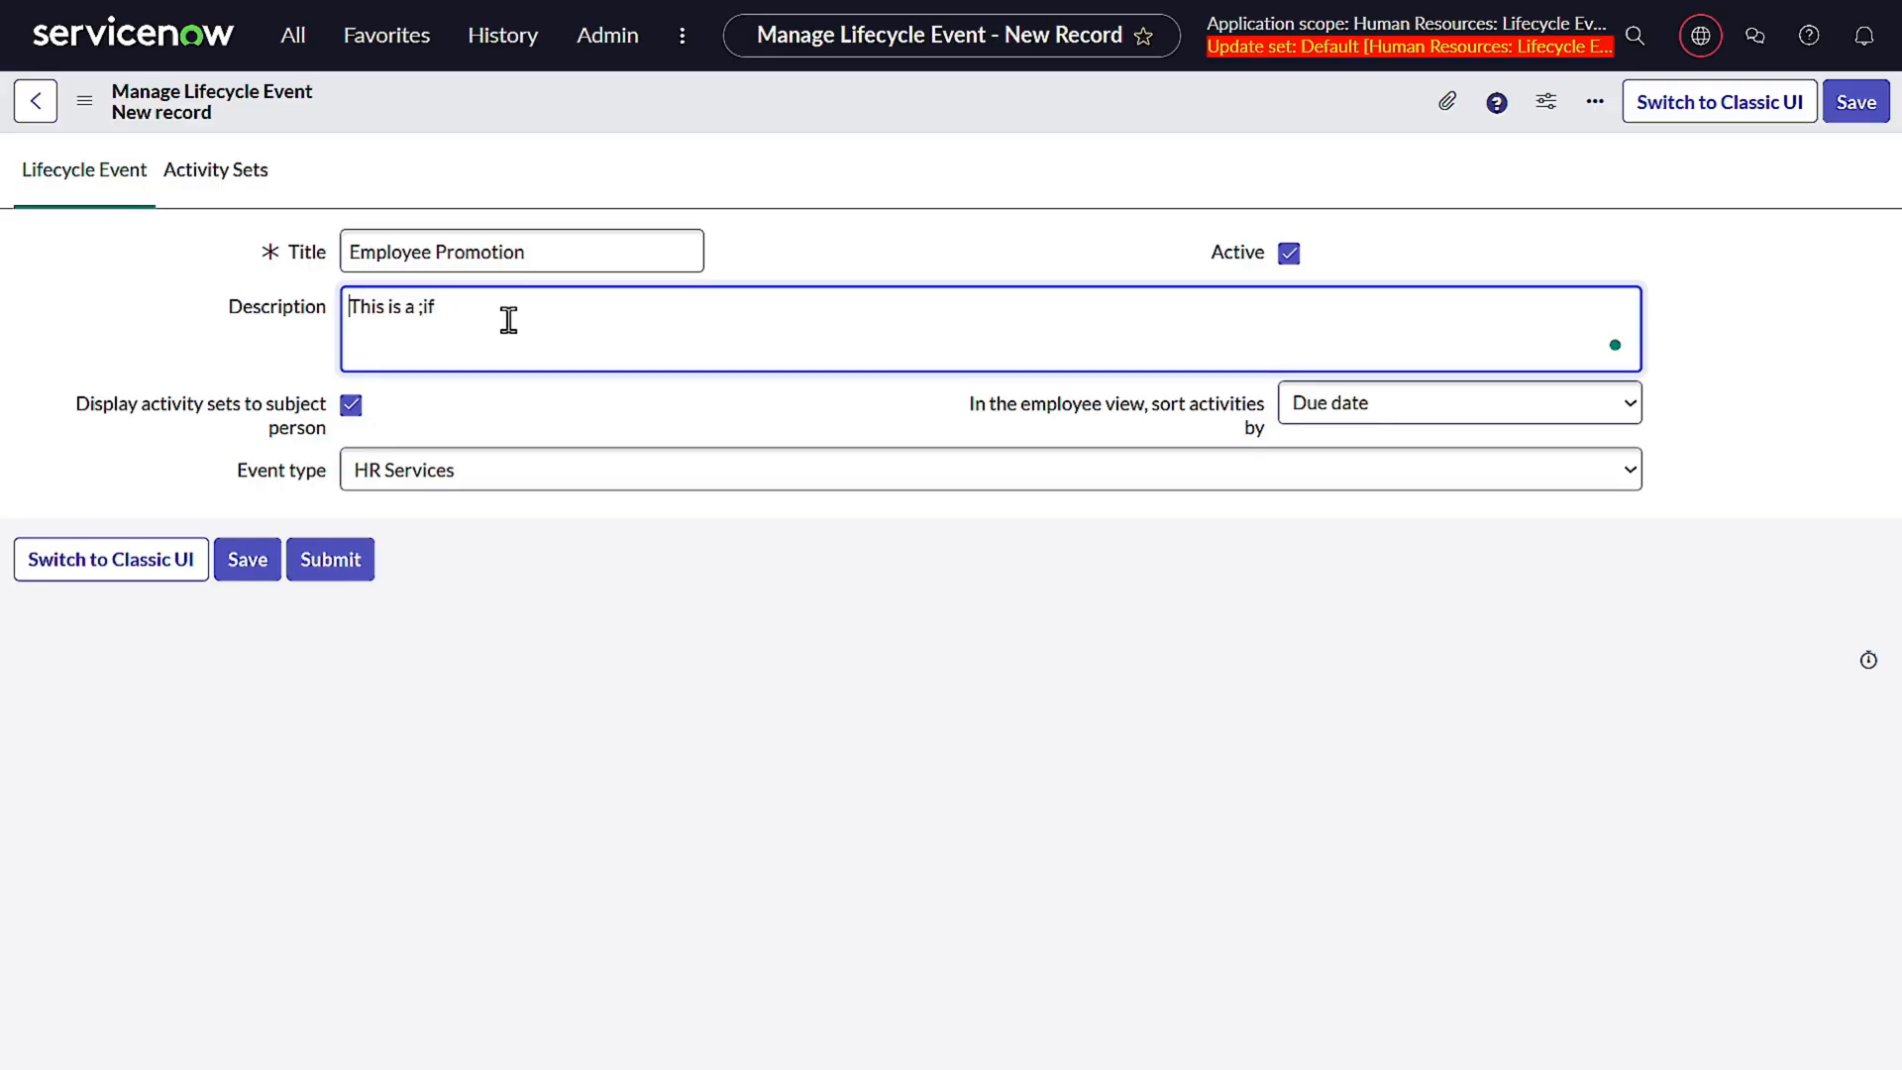
pyautogui.press('BackSpace')
pyautogui.press('BackSpace')
pyautogui.write('ife cycle for employee prompotion')
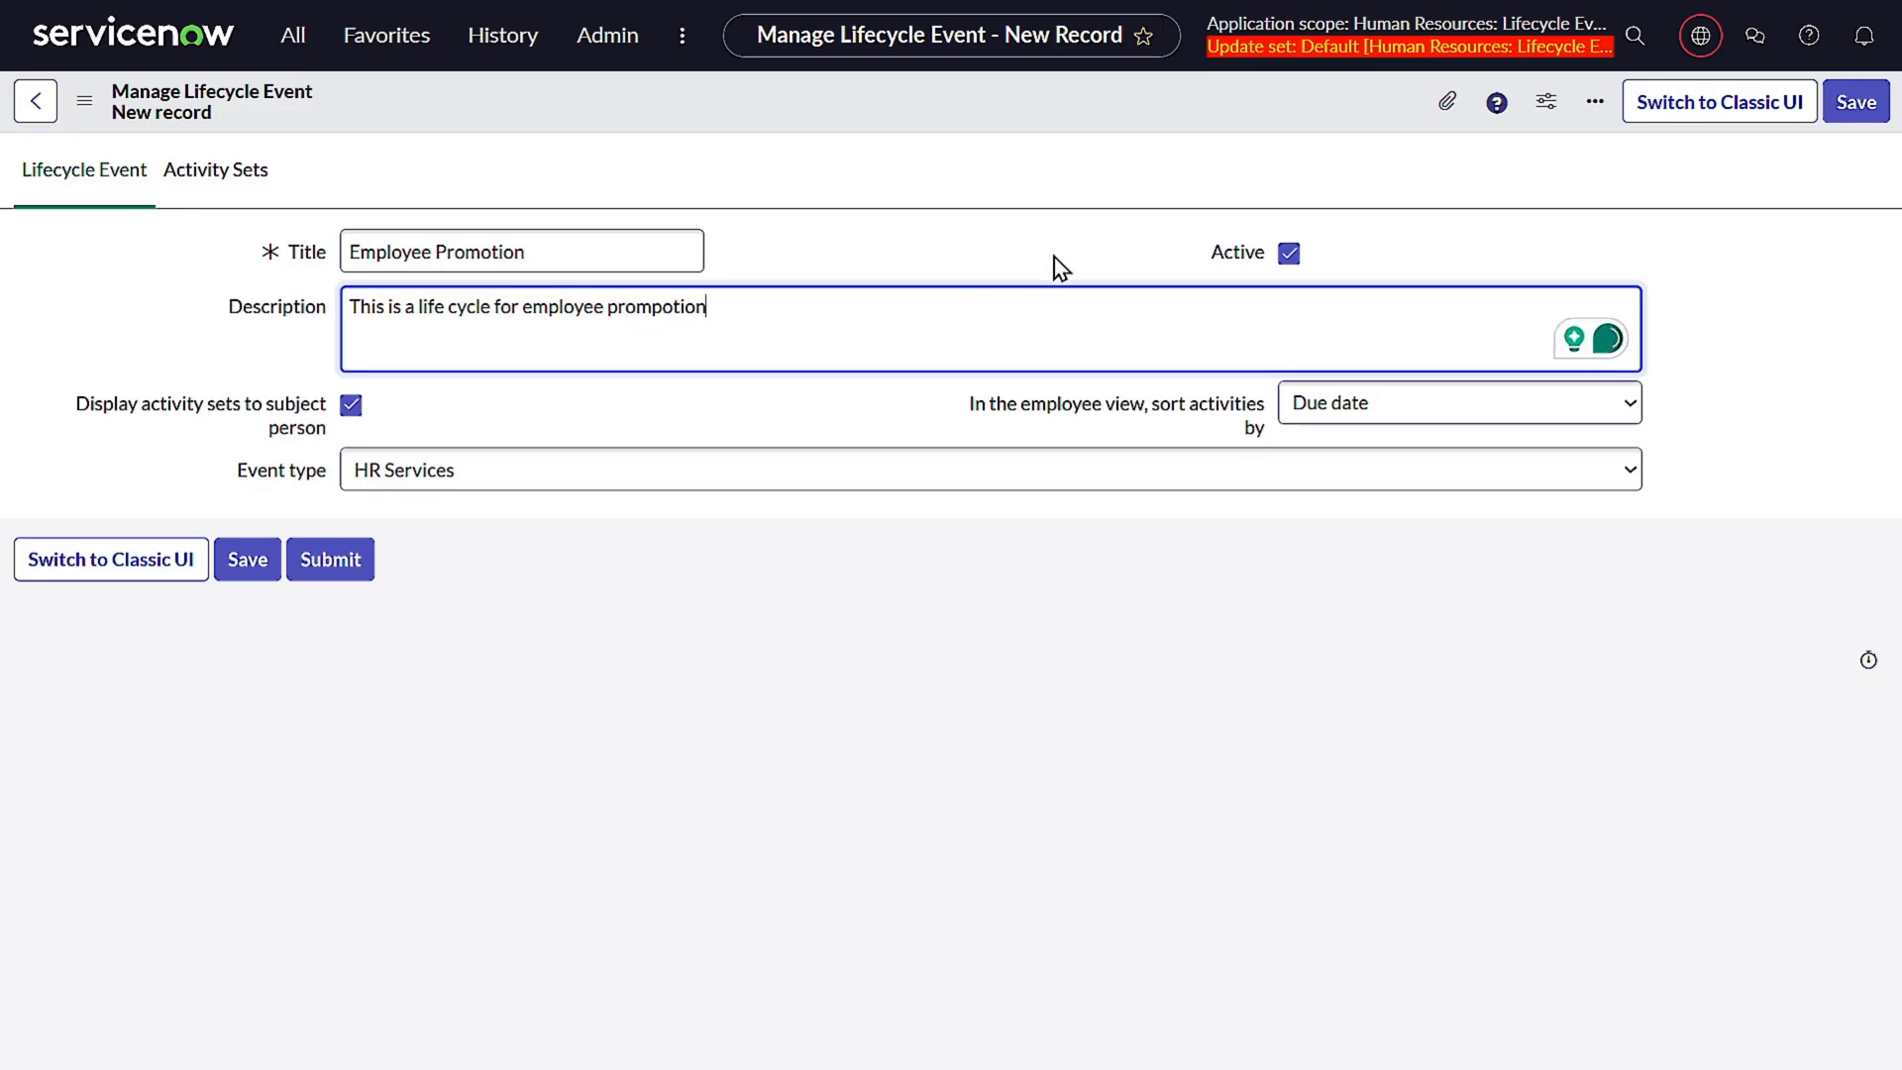
pyautogui.hotkey('shift', 'Tab')
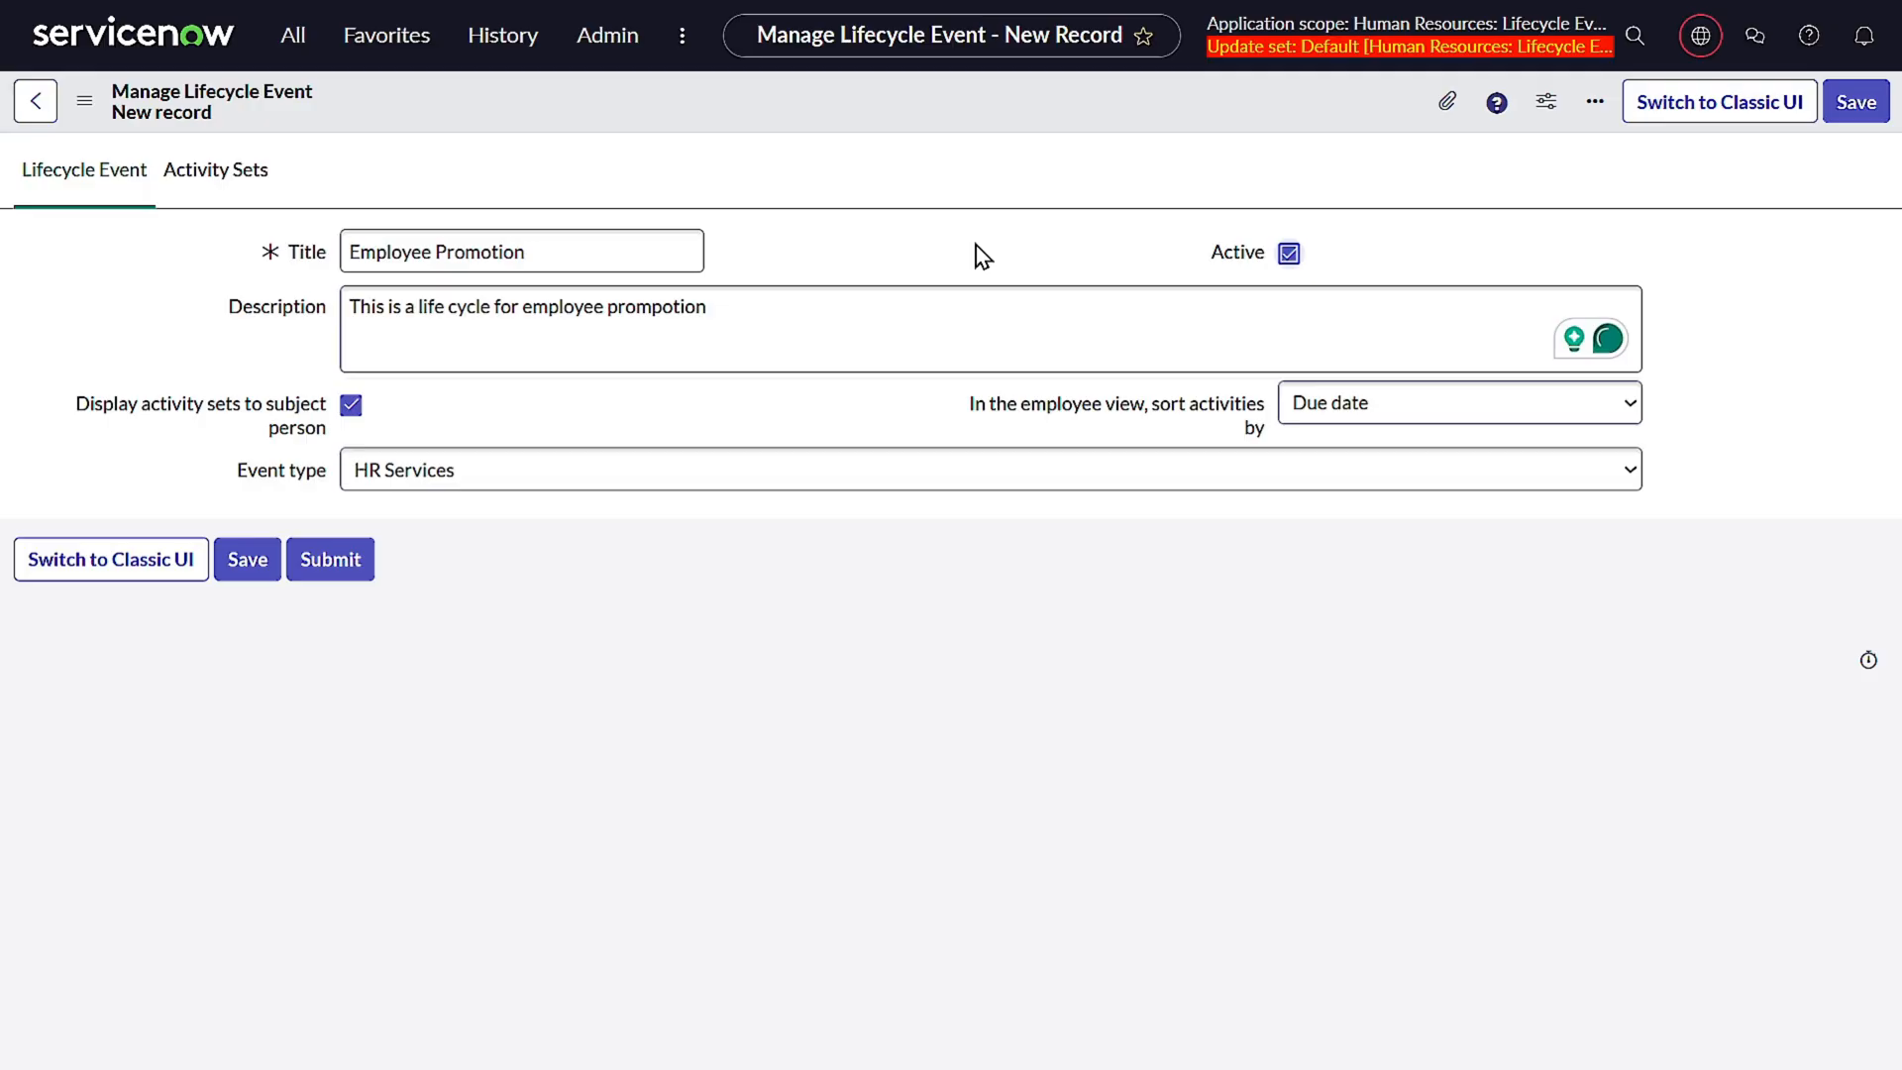
pyautogui.rightClick(994, 111)
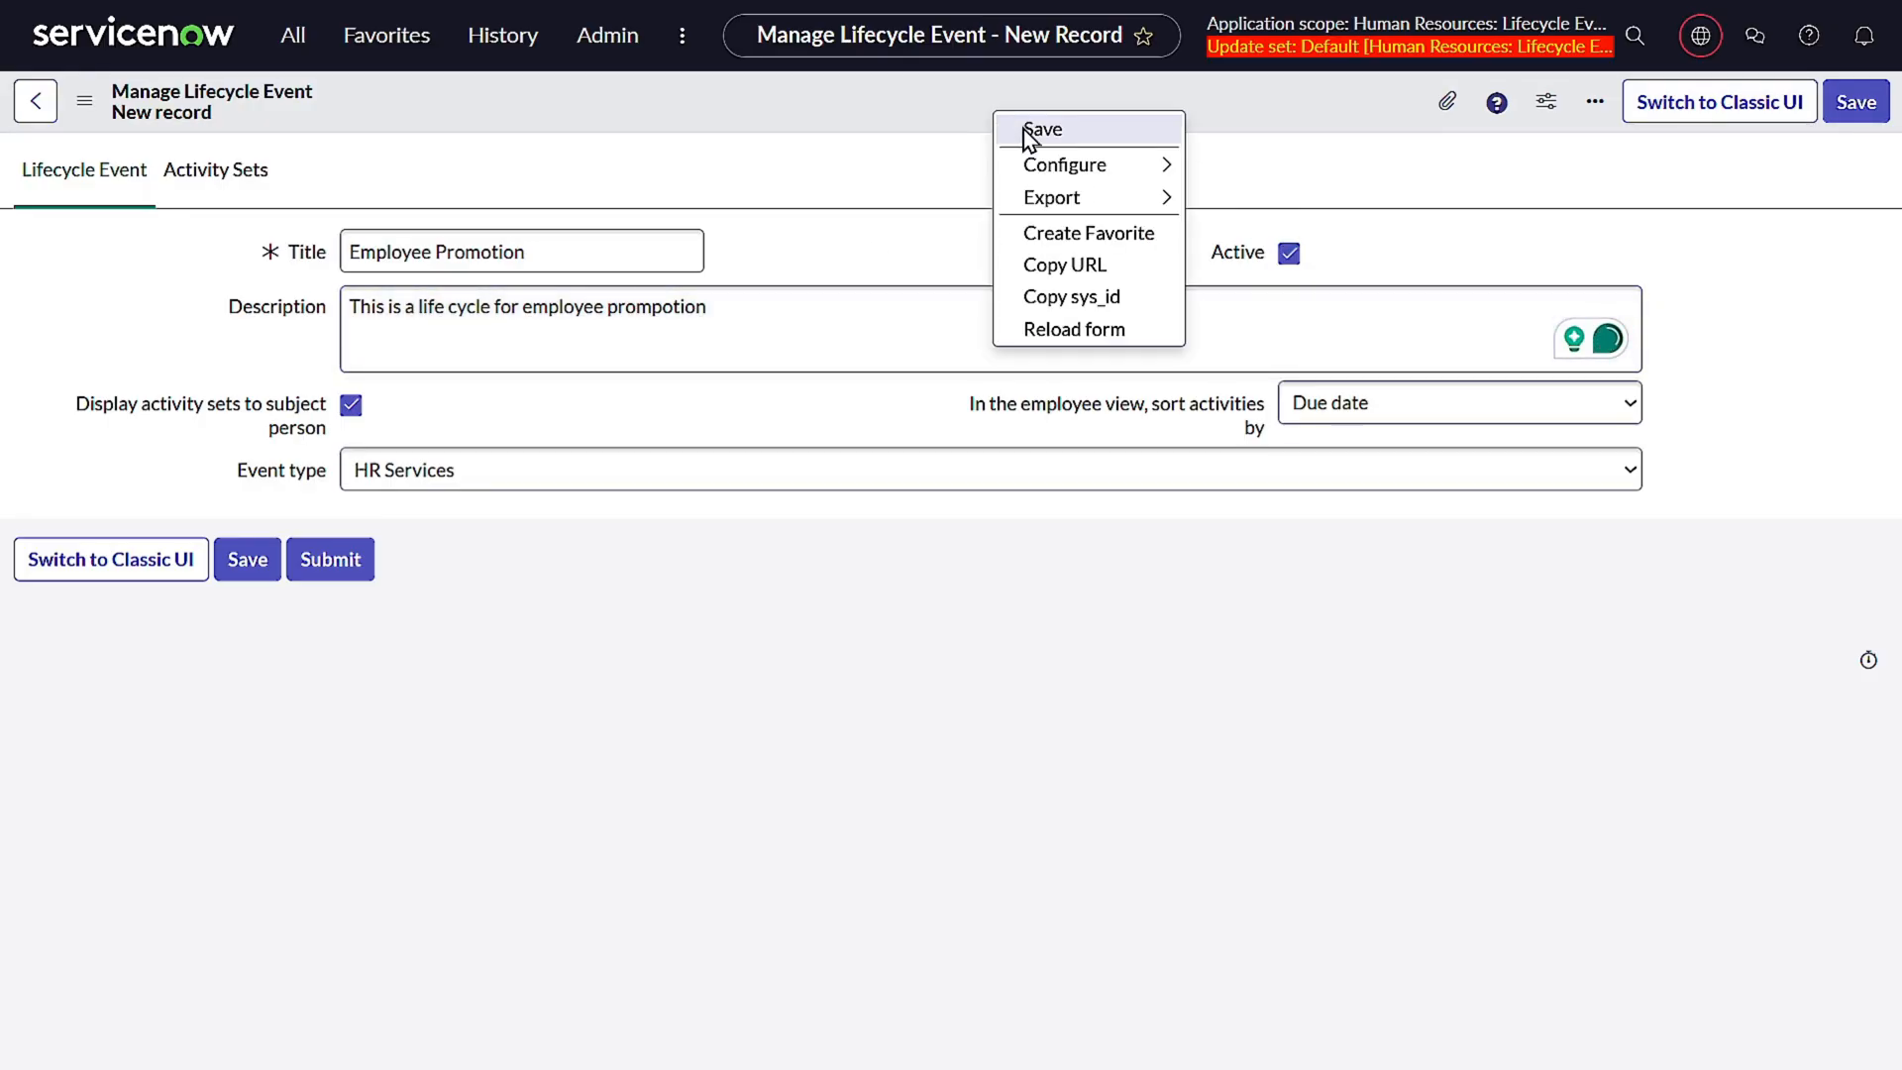
pyautogui.click(1025, 129)
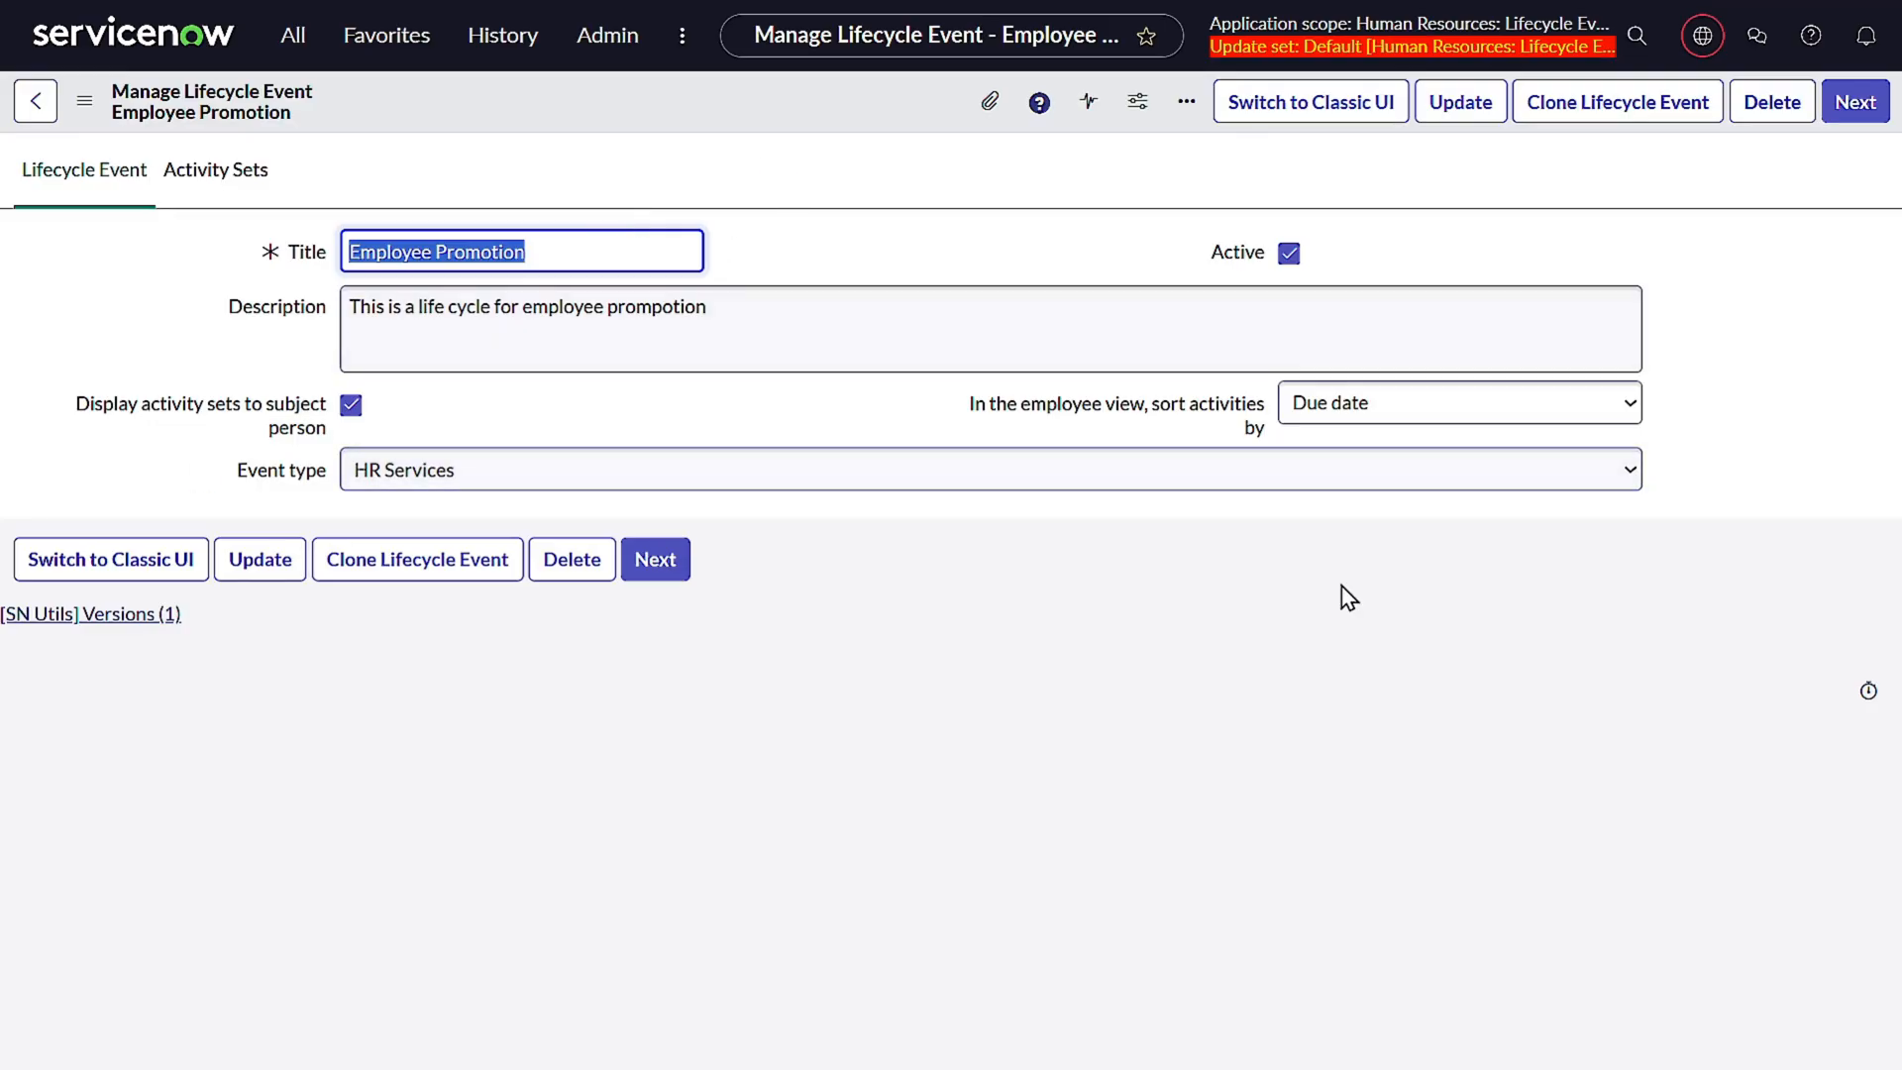
# - Check the available event types, keep HR Services, and open the lifecycle event's activity sets
pyautogui.click(610, 465)
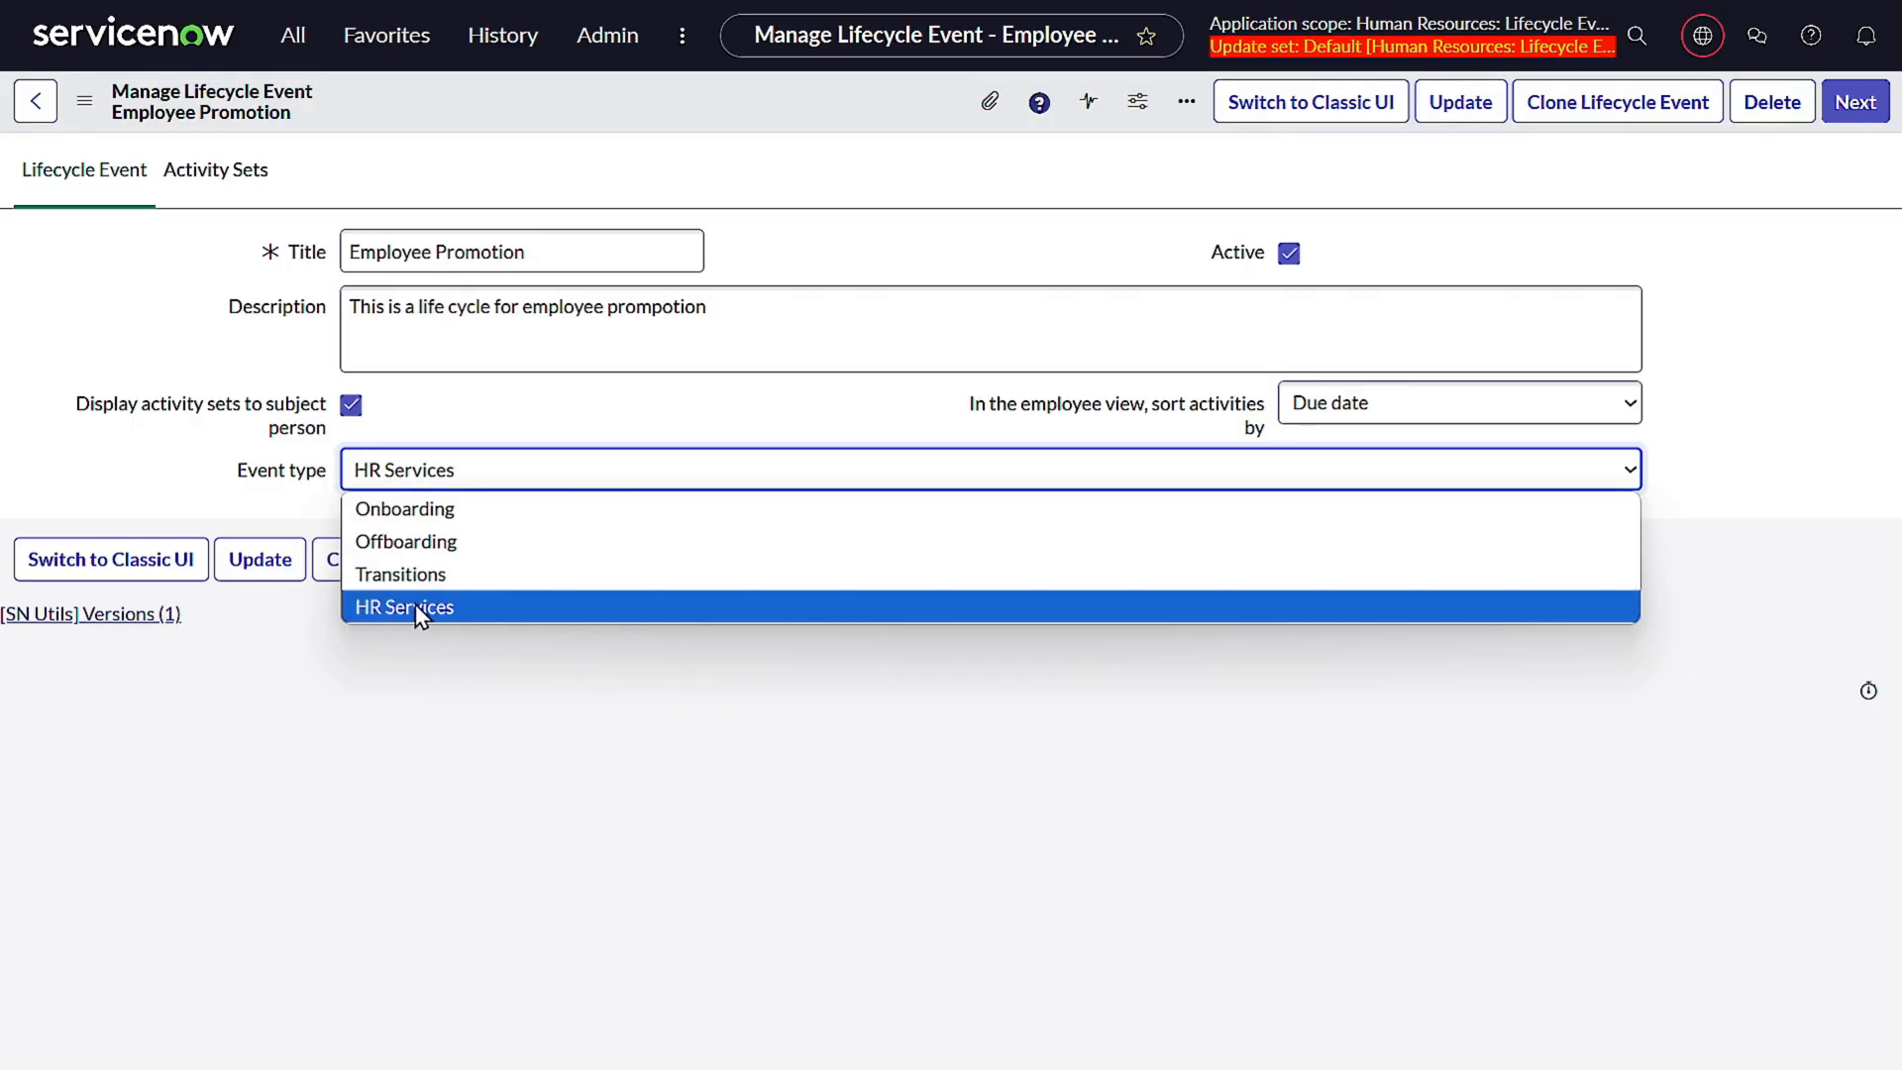
pyautogui.click(119, 458)
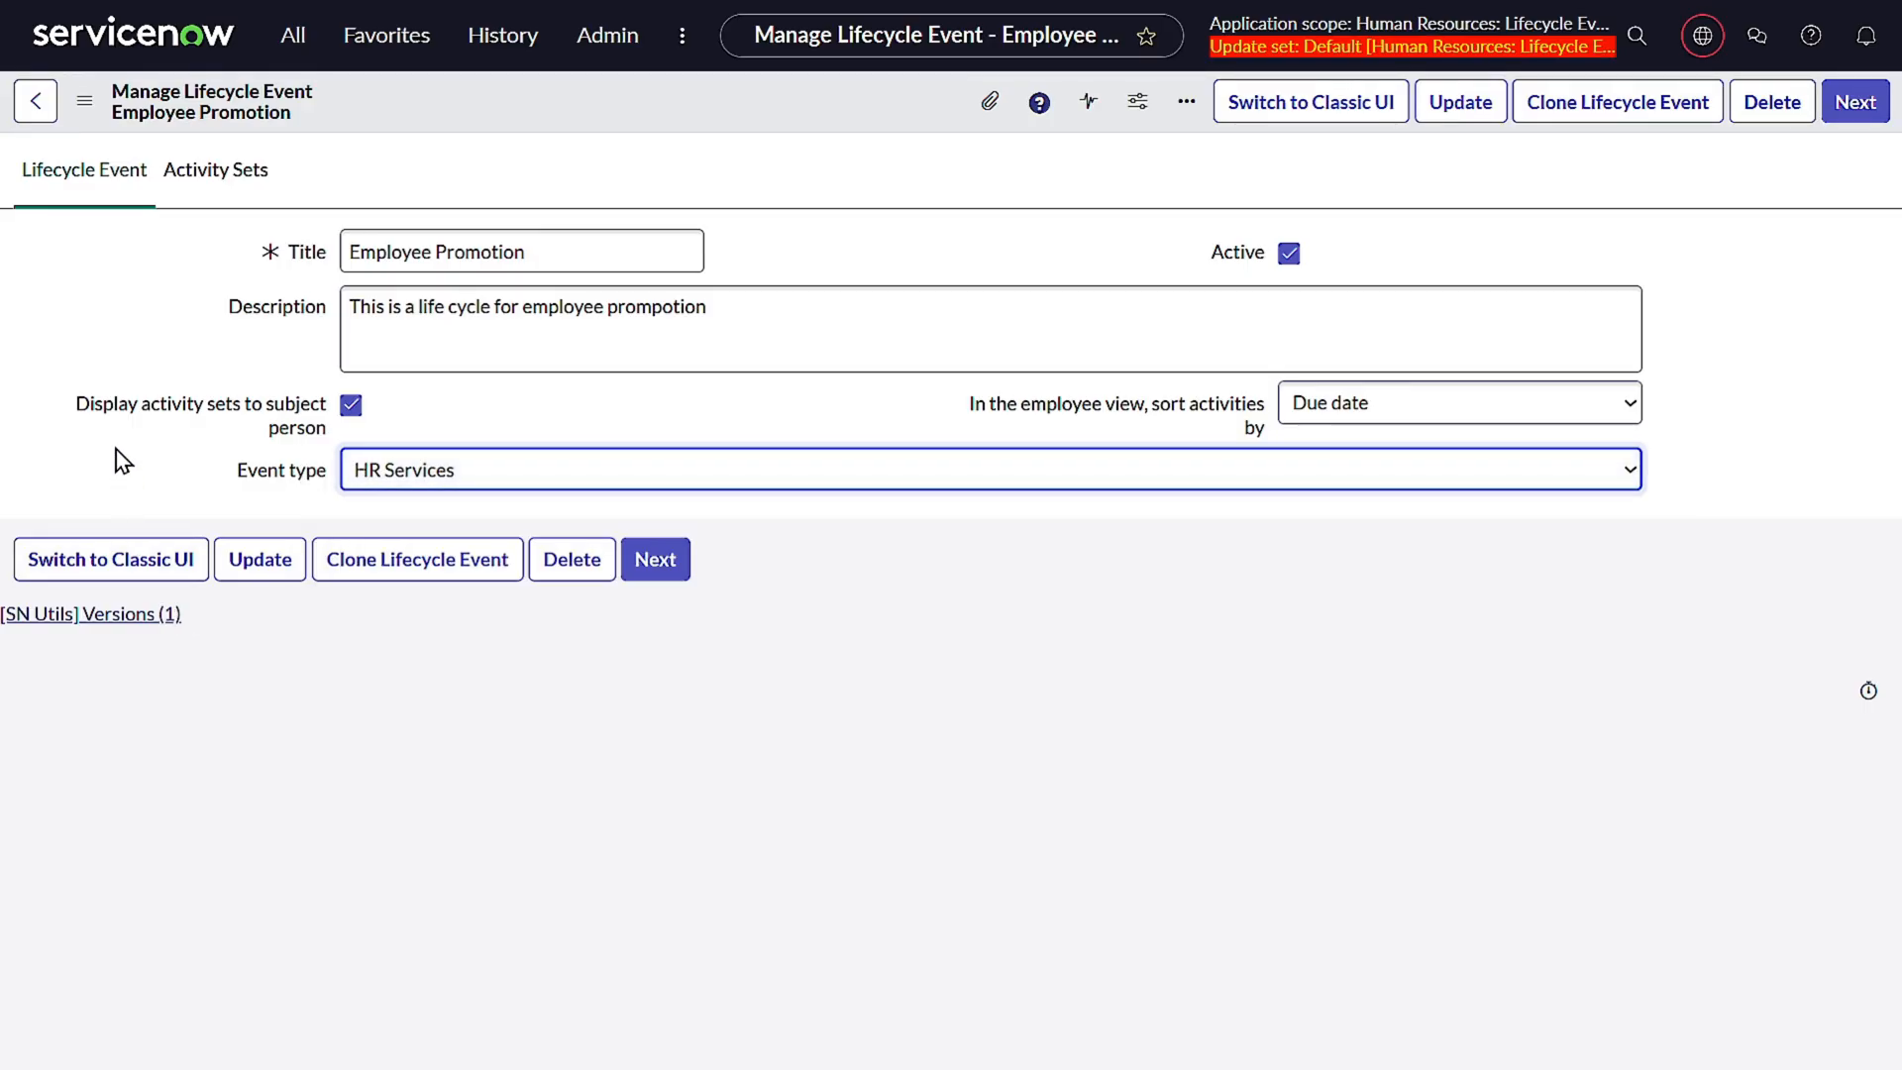
pyautogui.click(226, 188)
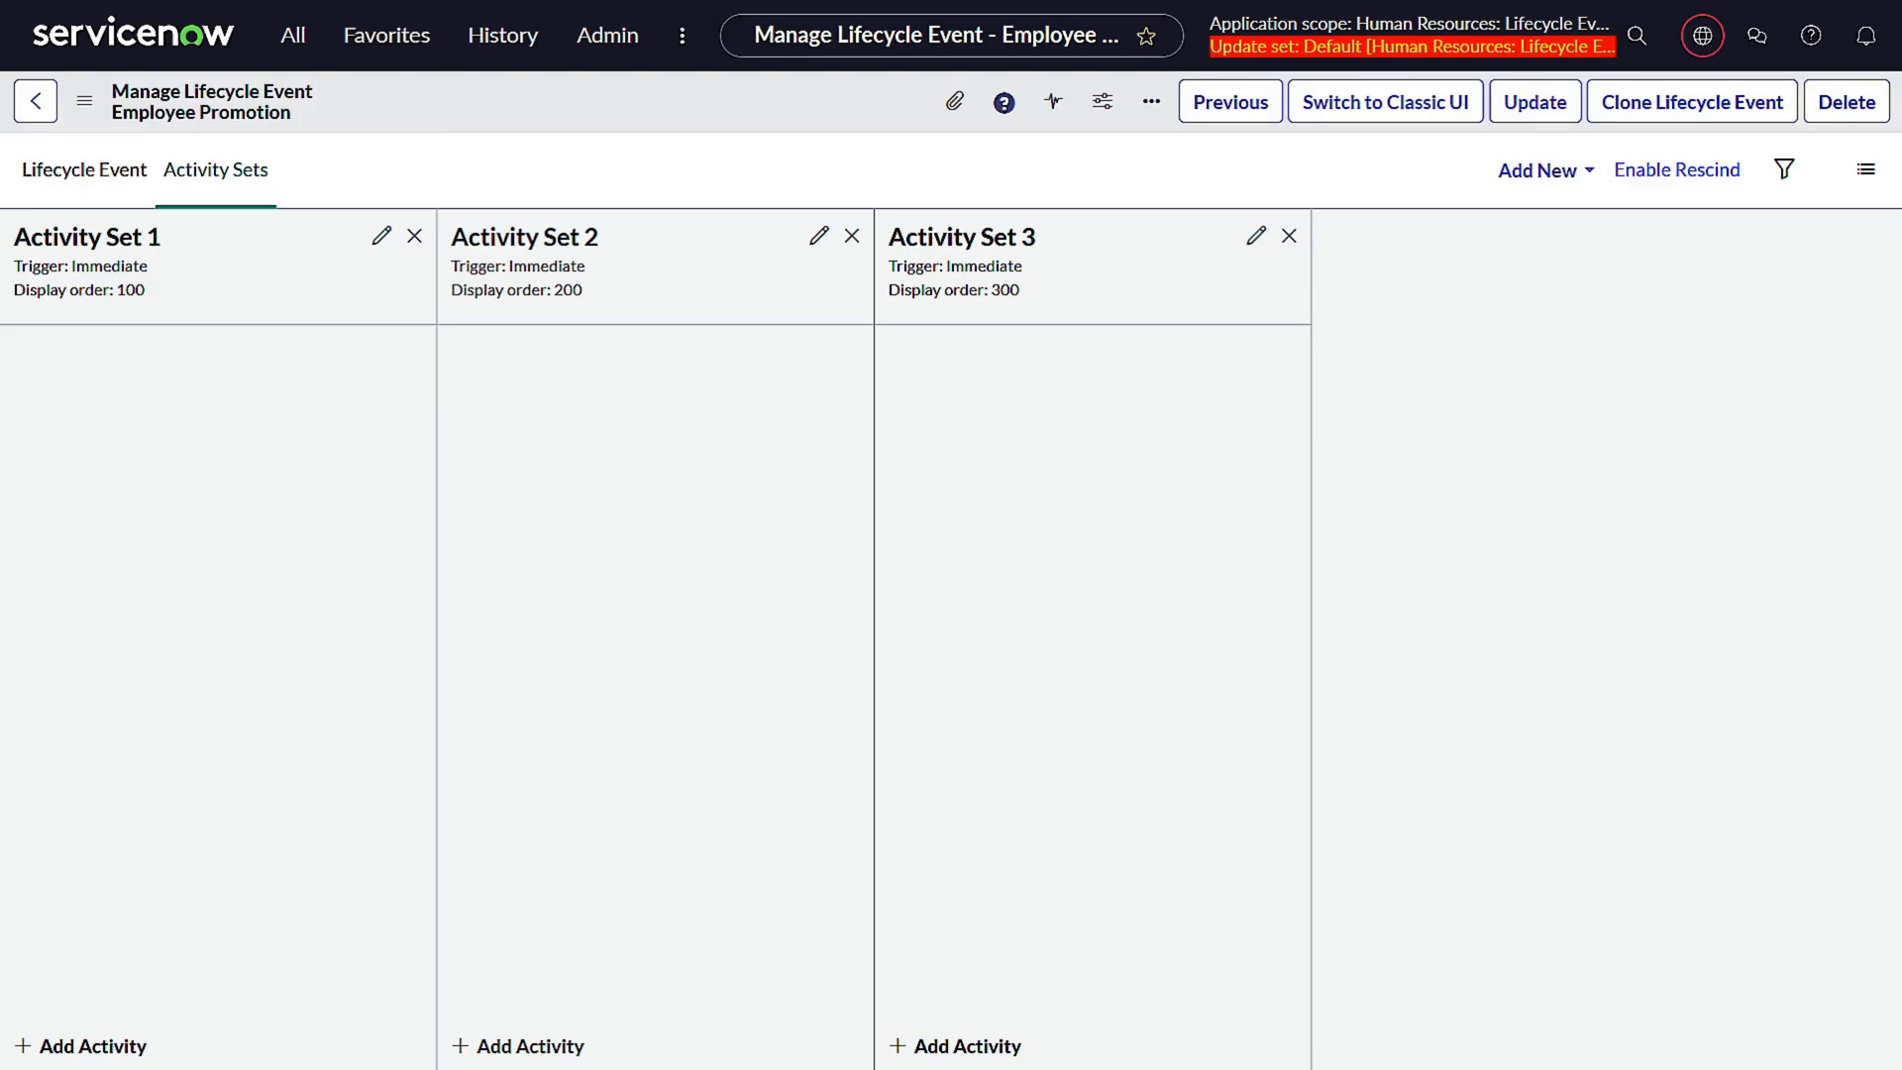
# - Rename Activity Set 1 and its display title to "Approval", keeping the Immediate trigger, and update the set
pyautogui.click(378, 241)
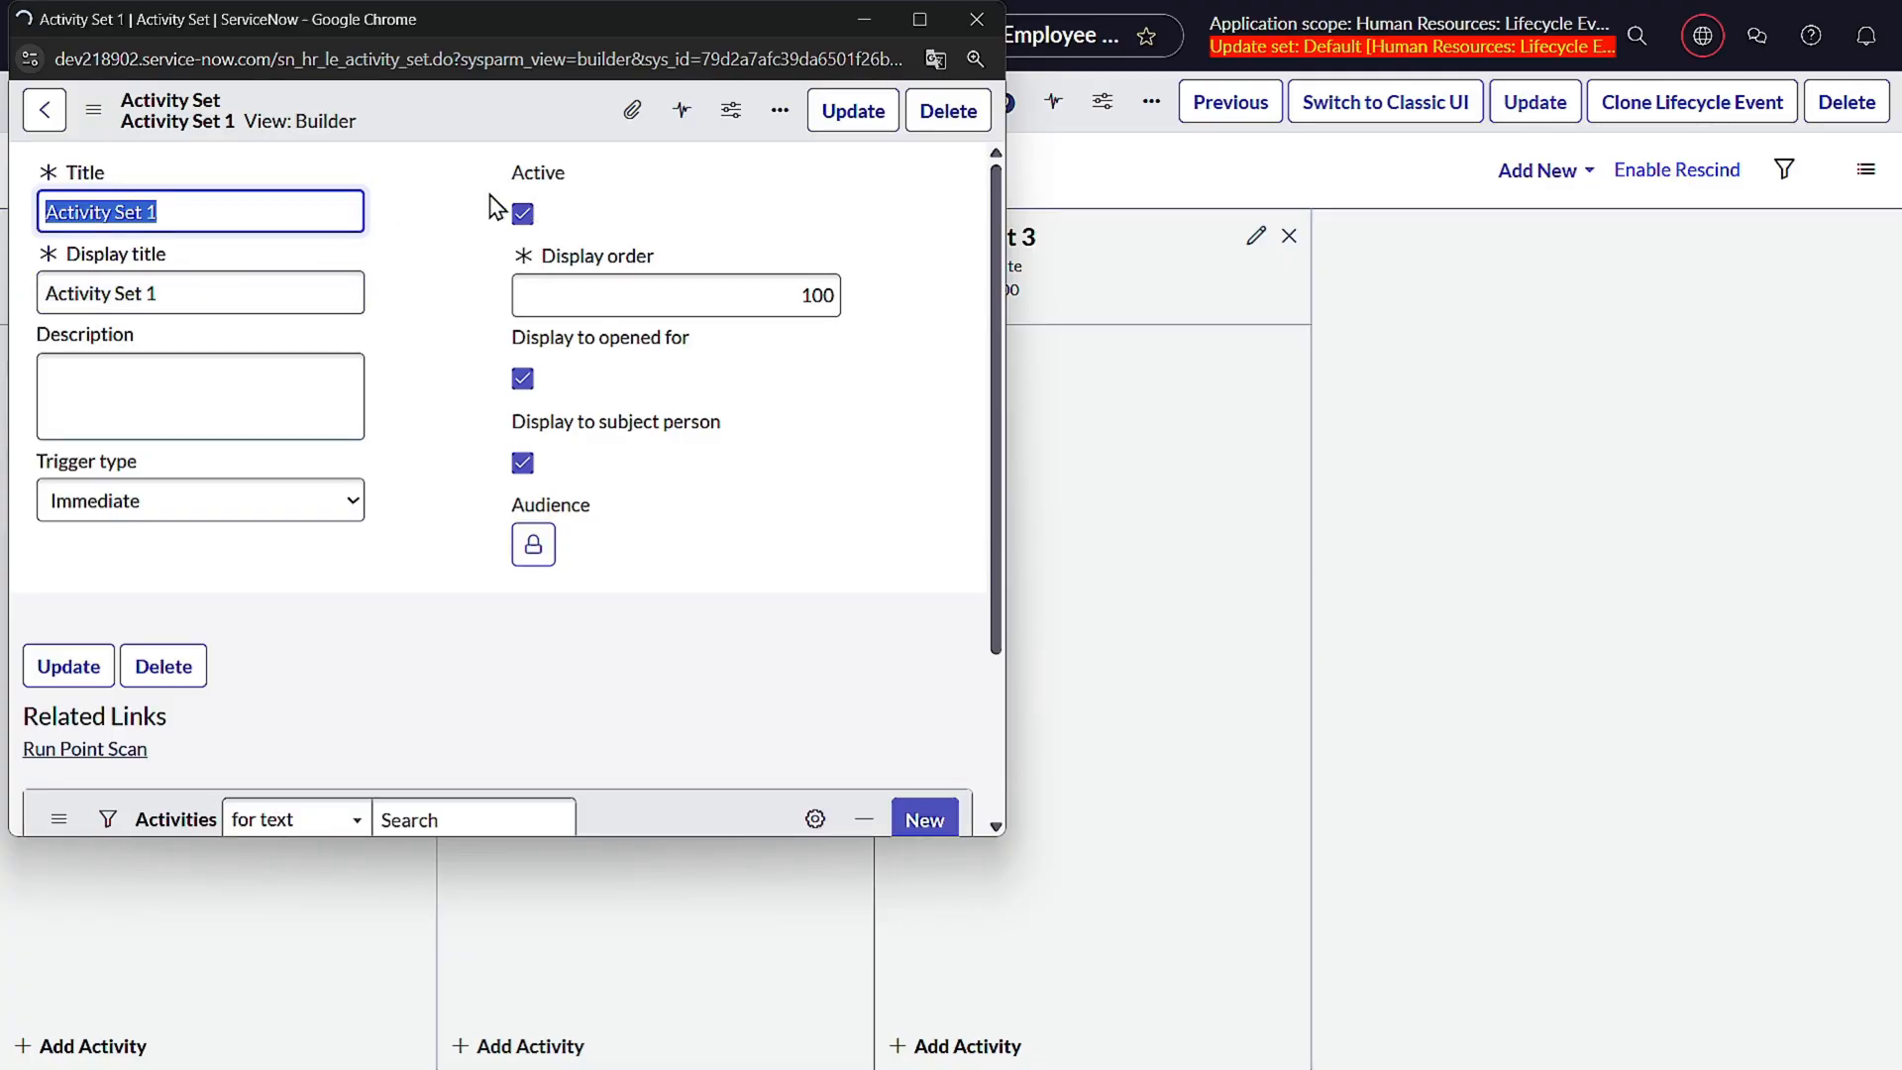
pyautogui.write('Approval')
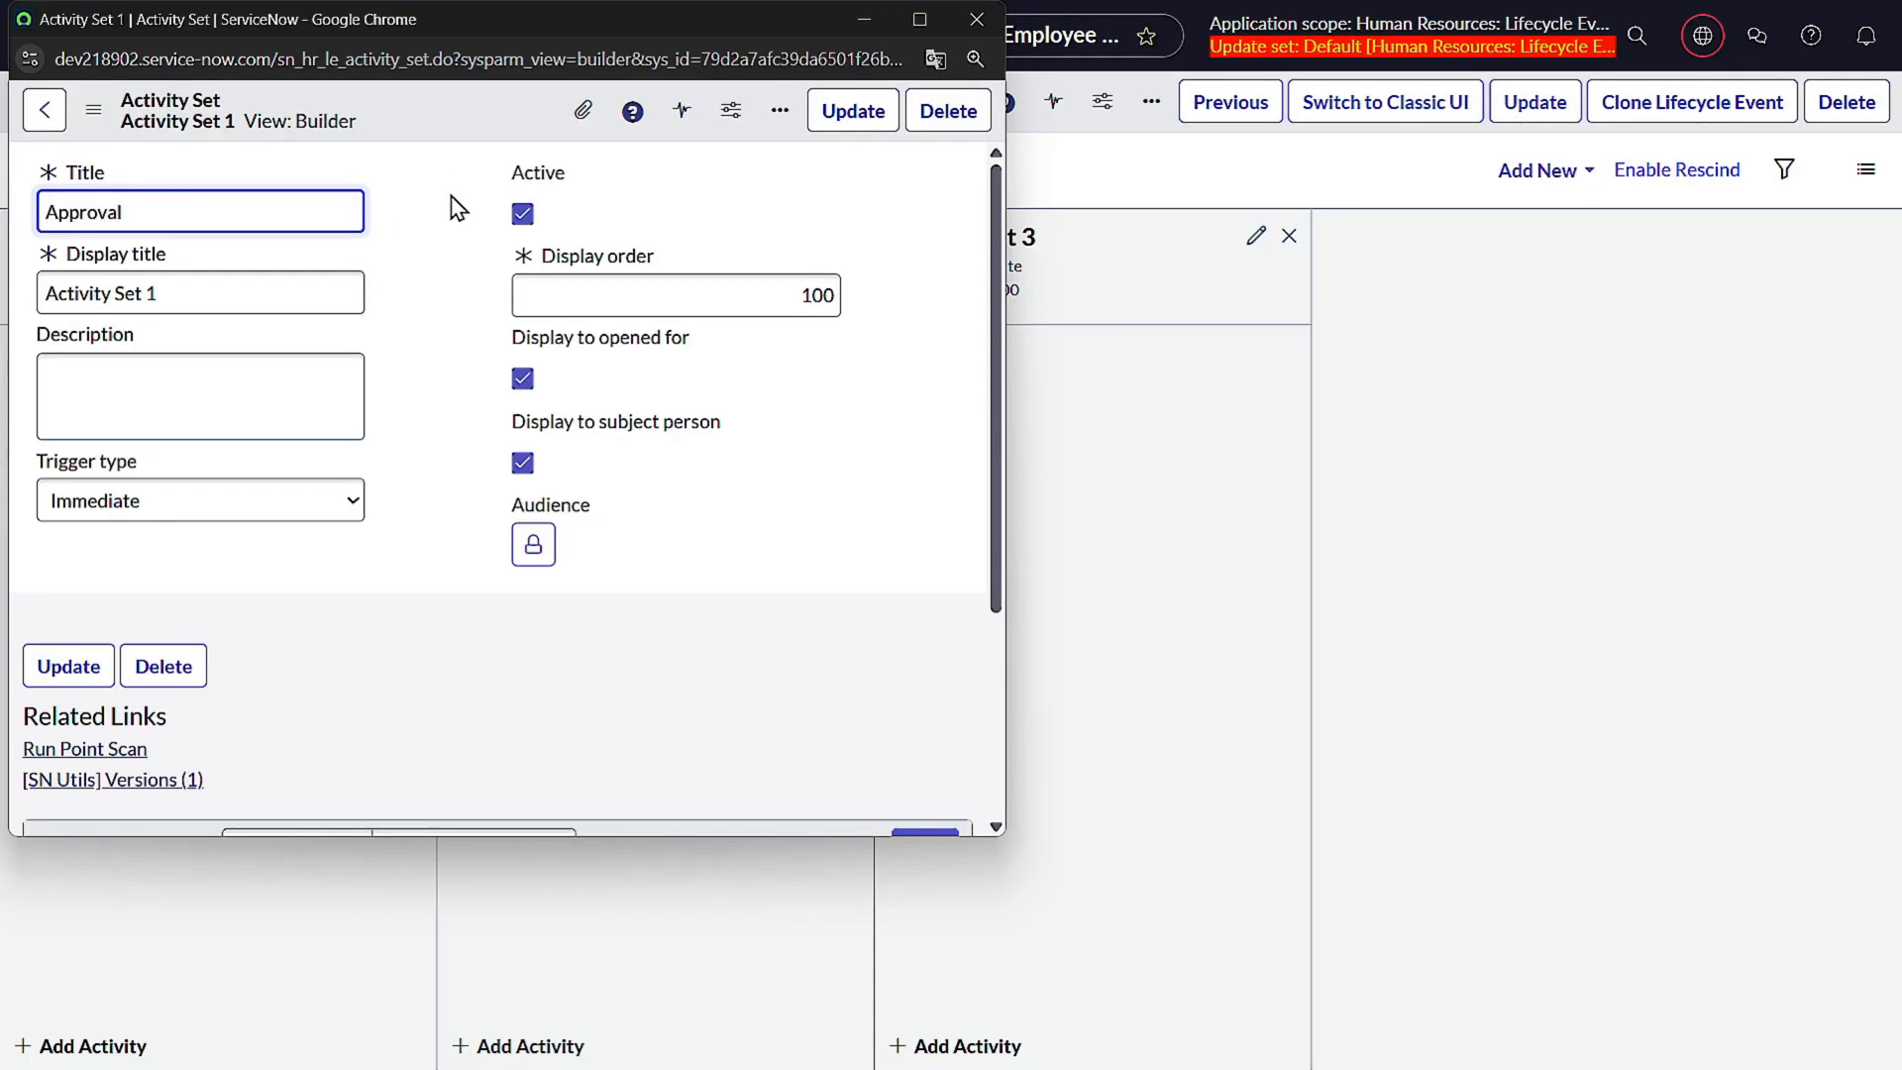
pyautogui.press('Tab')
pyautogui.press('Tab')
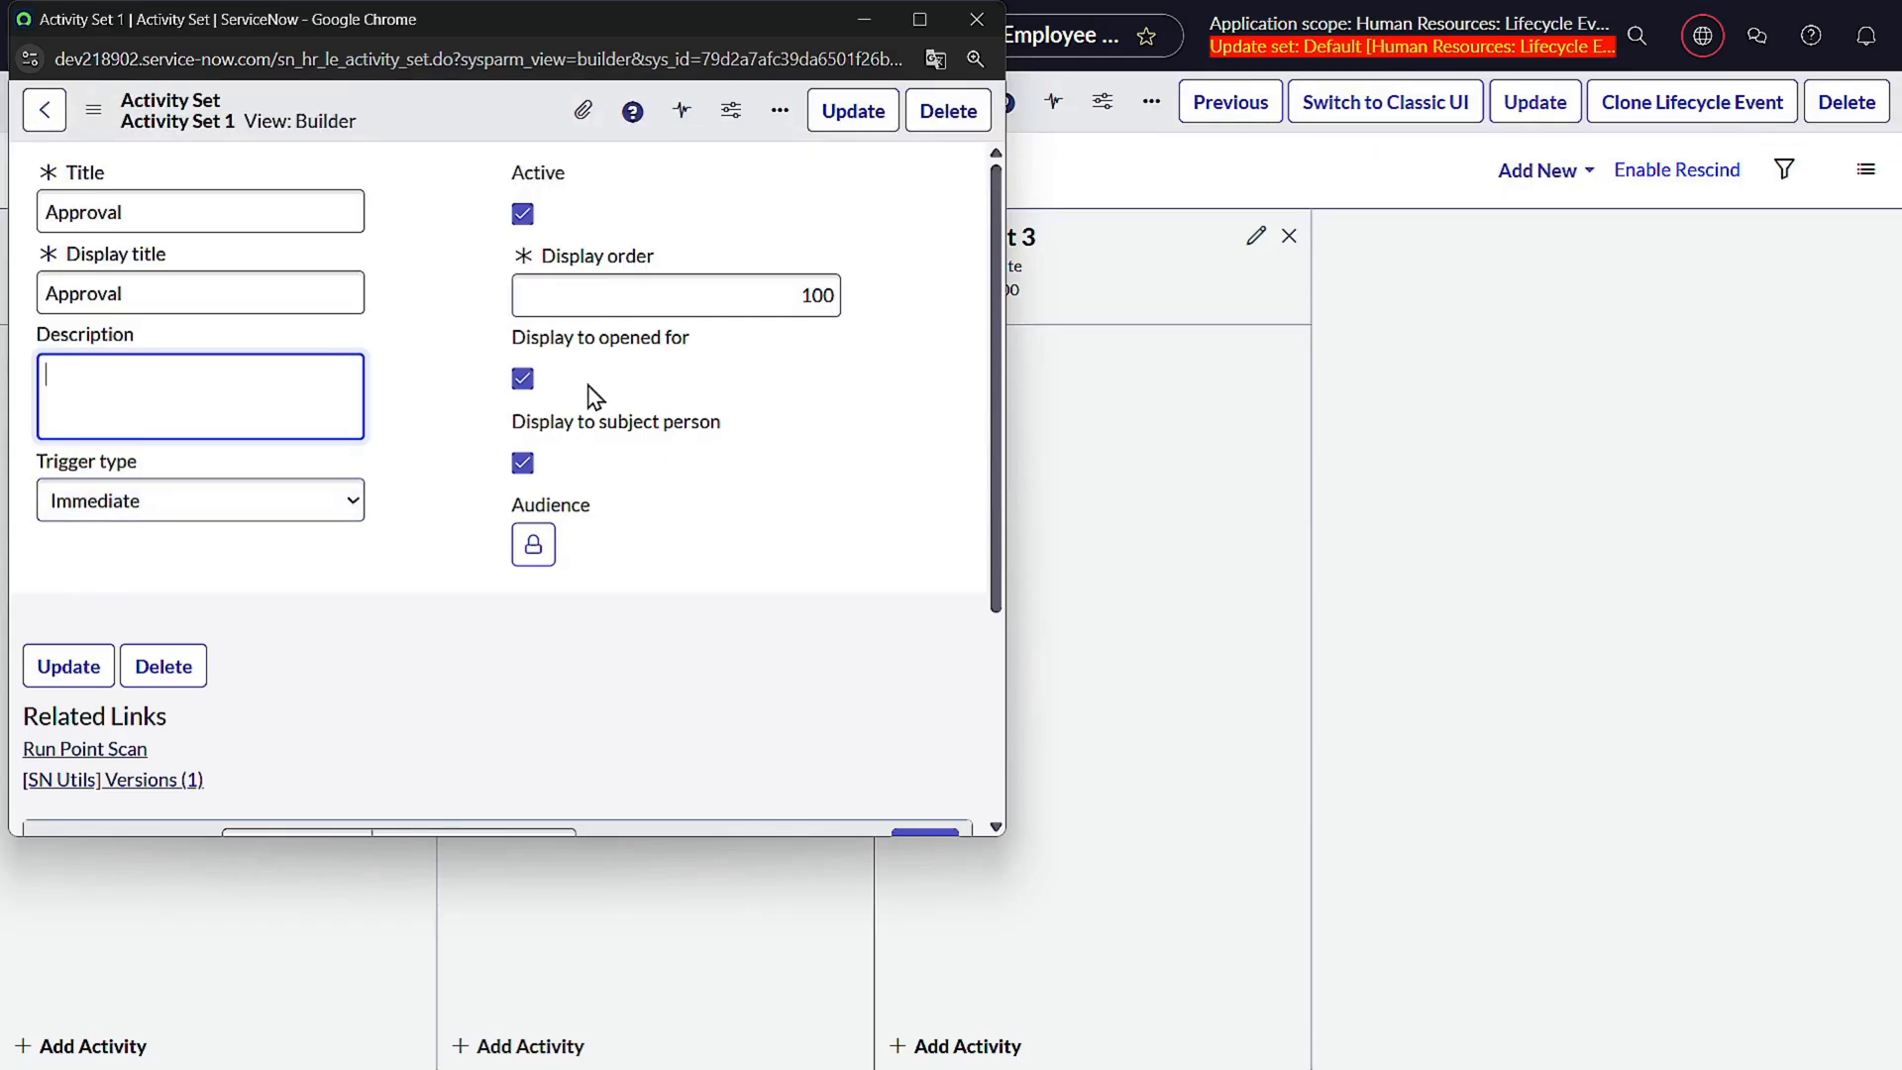
pyautogui.click(188, 508)
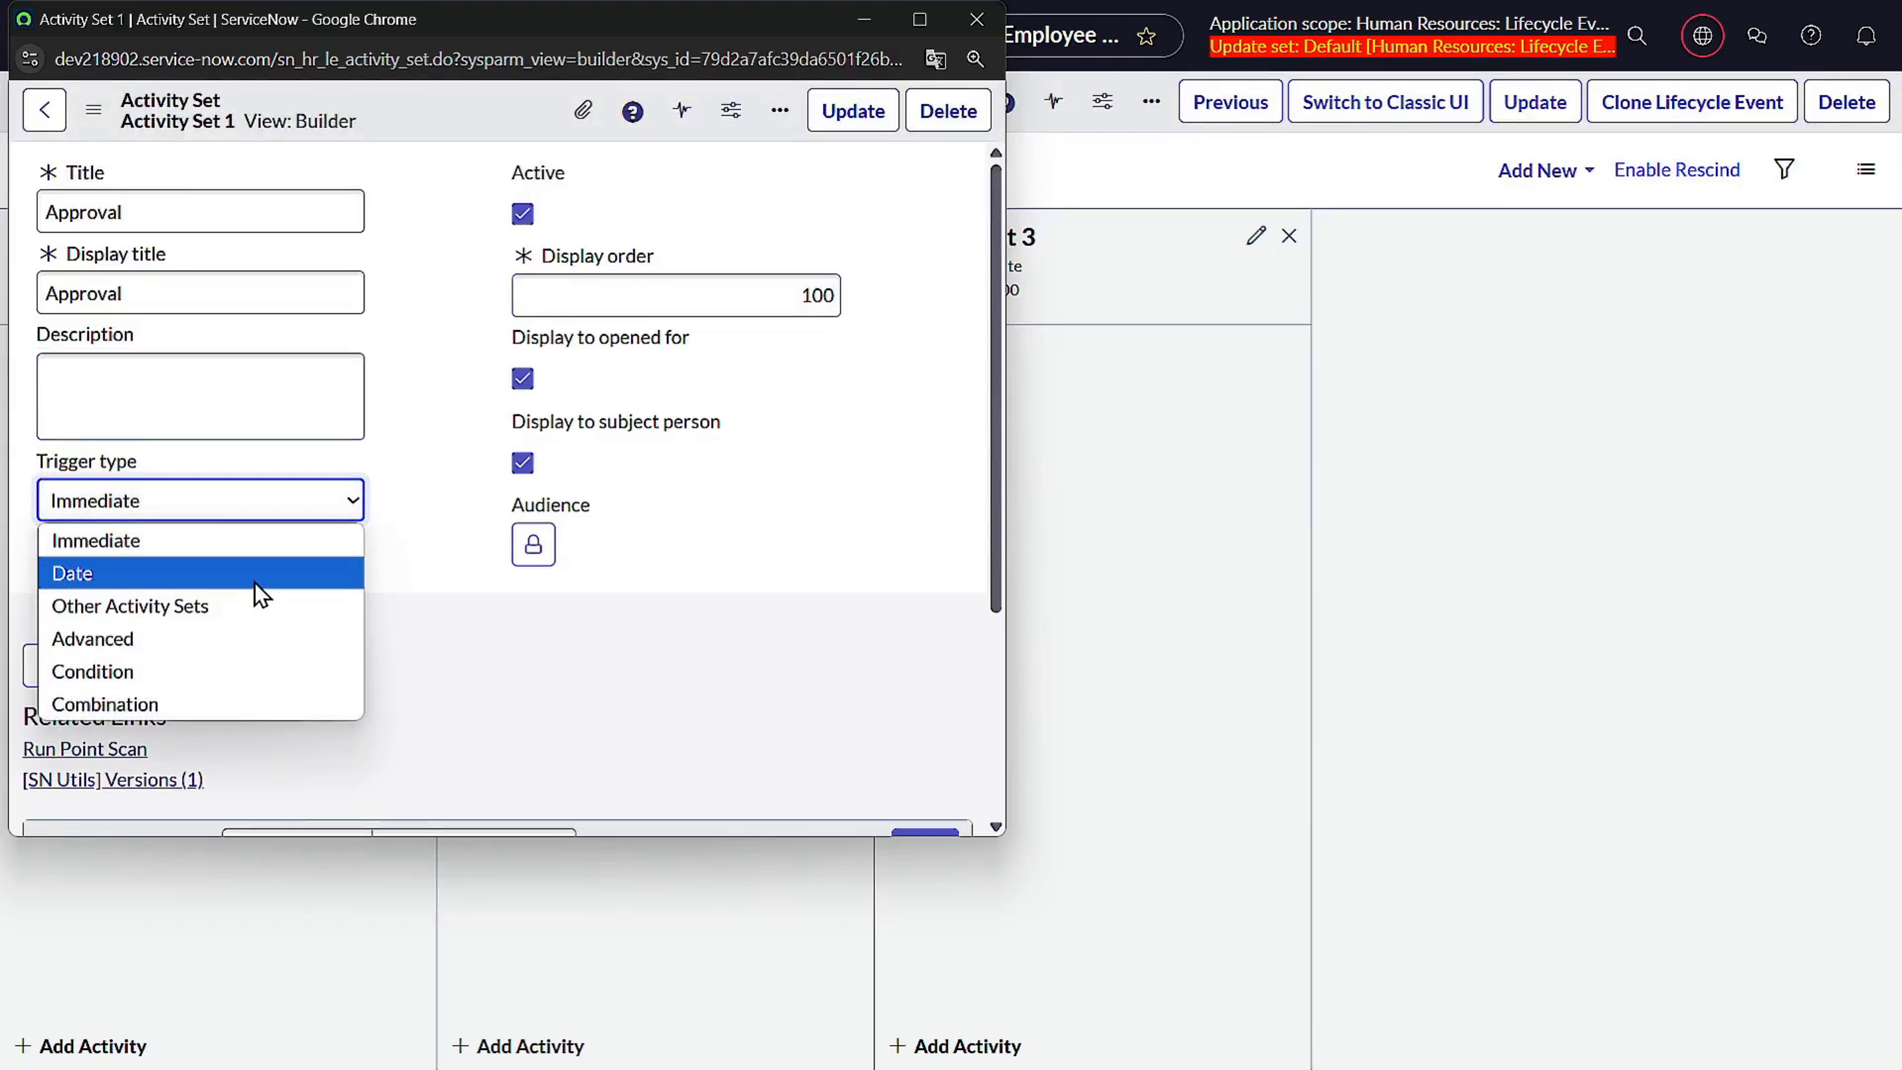
pyautogui.click(414, 461)
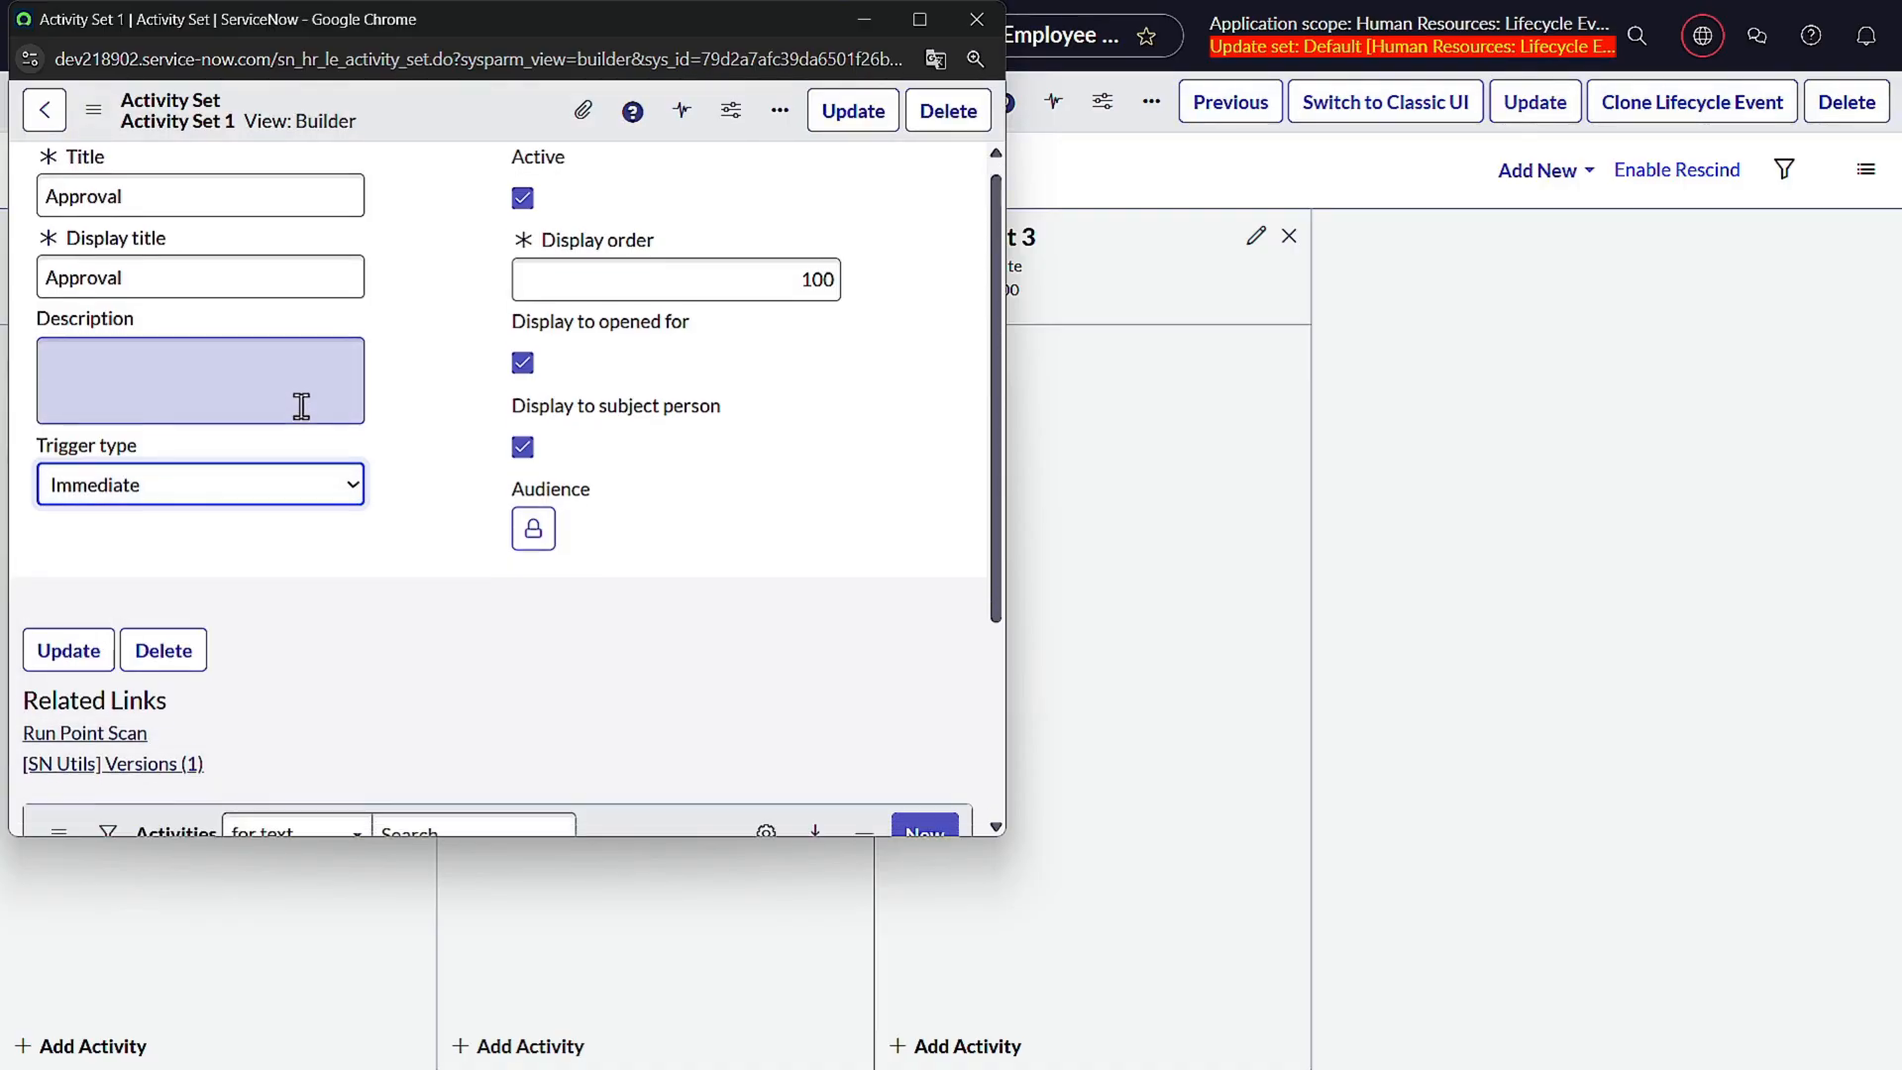
pyautogui.scroll(-3, 297, 408)
pyautogui.scroll(3, 301, 406)
pyautogui.click(875, 116)
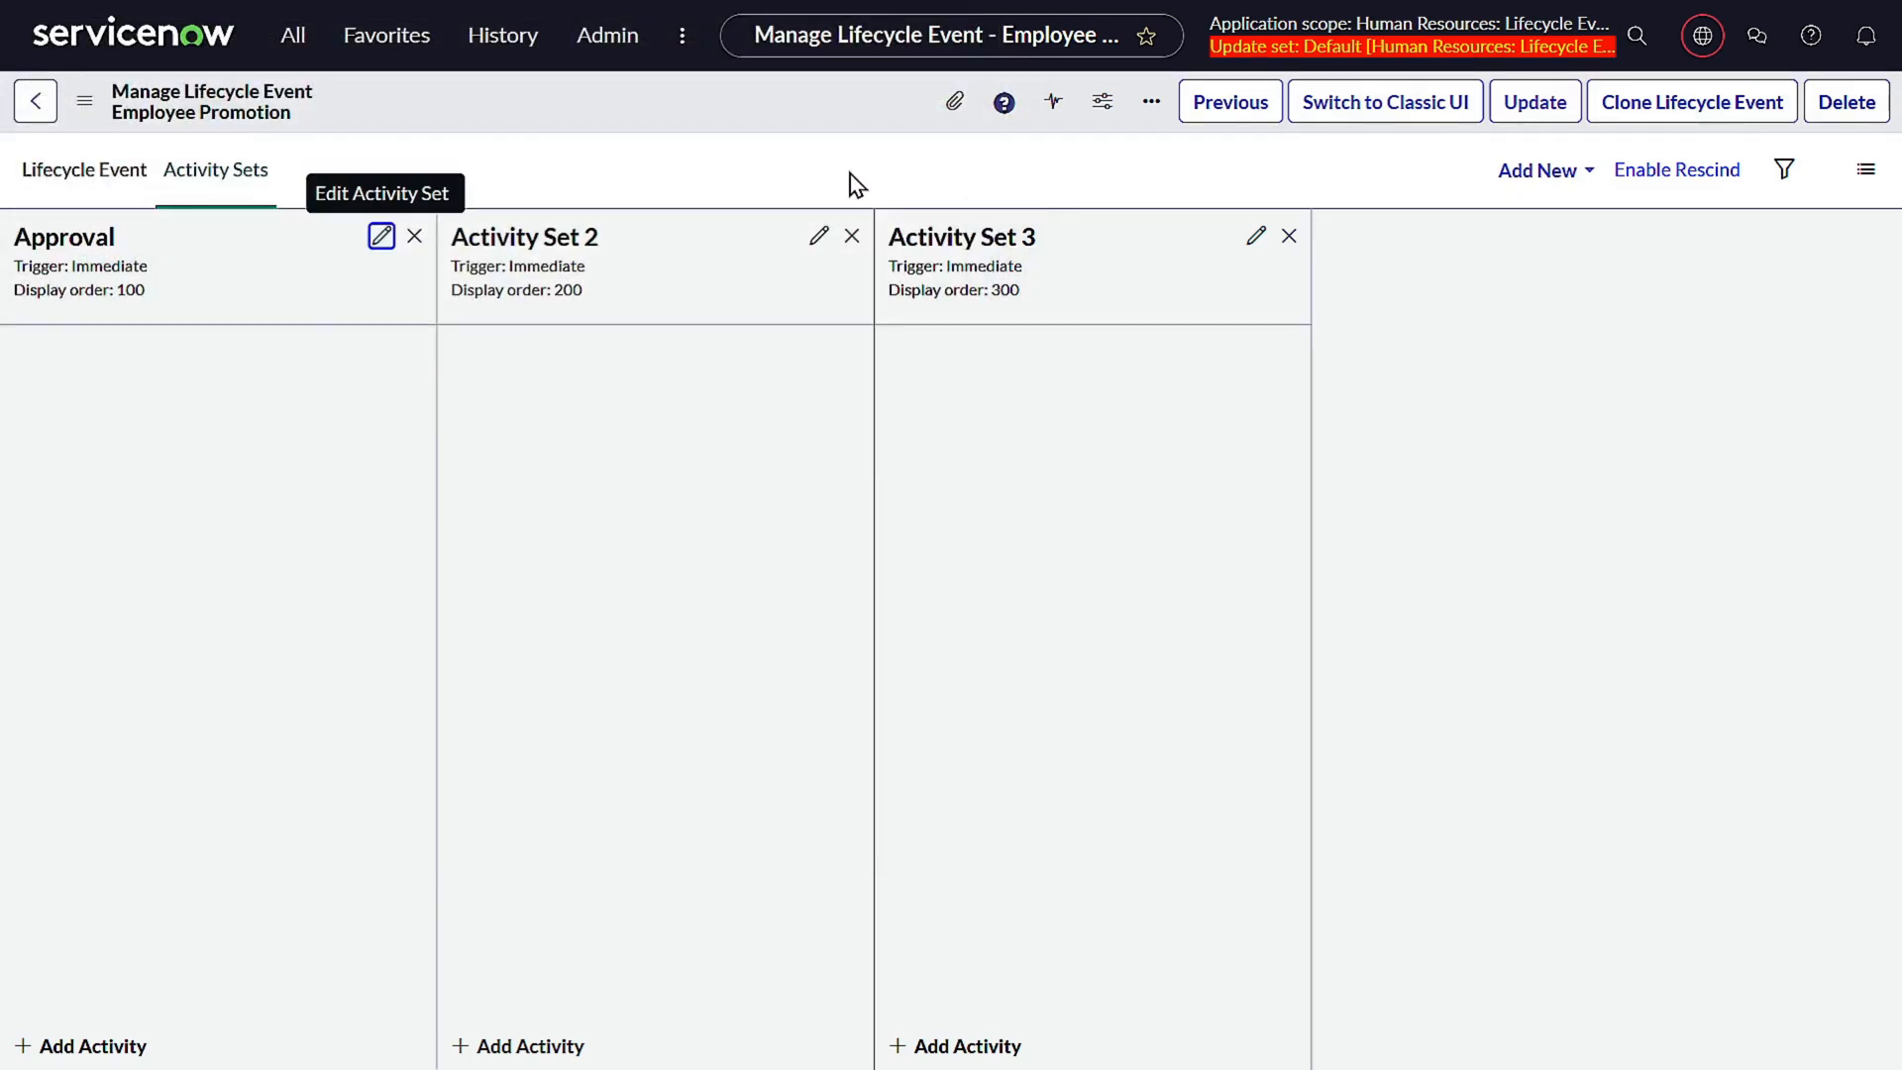
# - Start a new activity titled "Approval" in the Approval activity set
pyautogui.click(75, 1048)
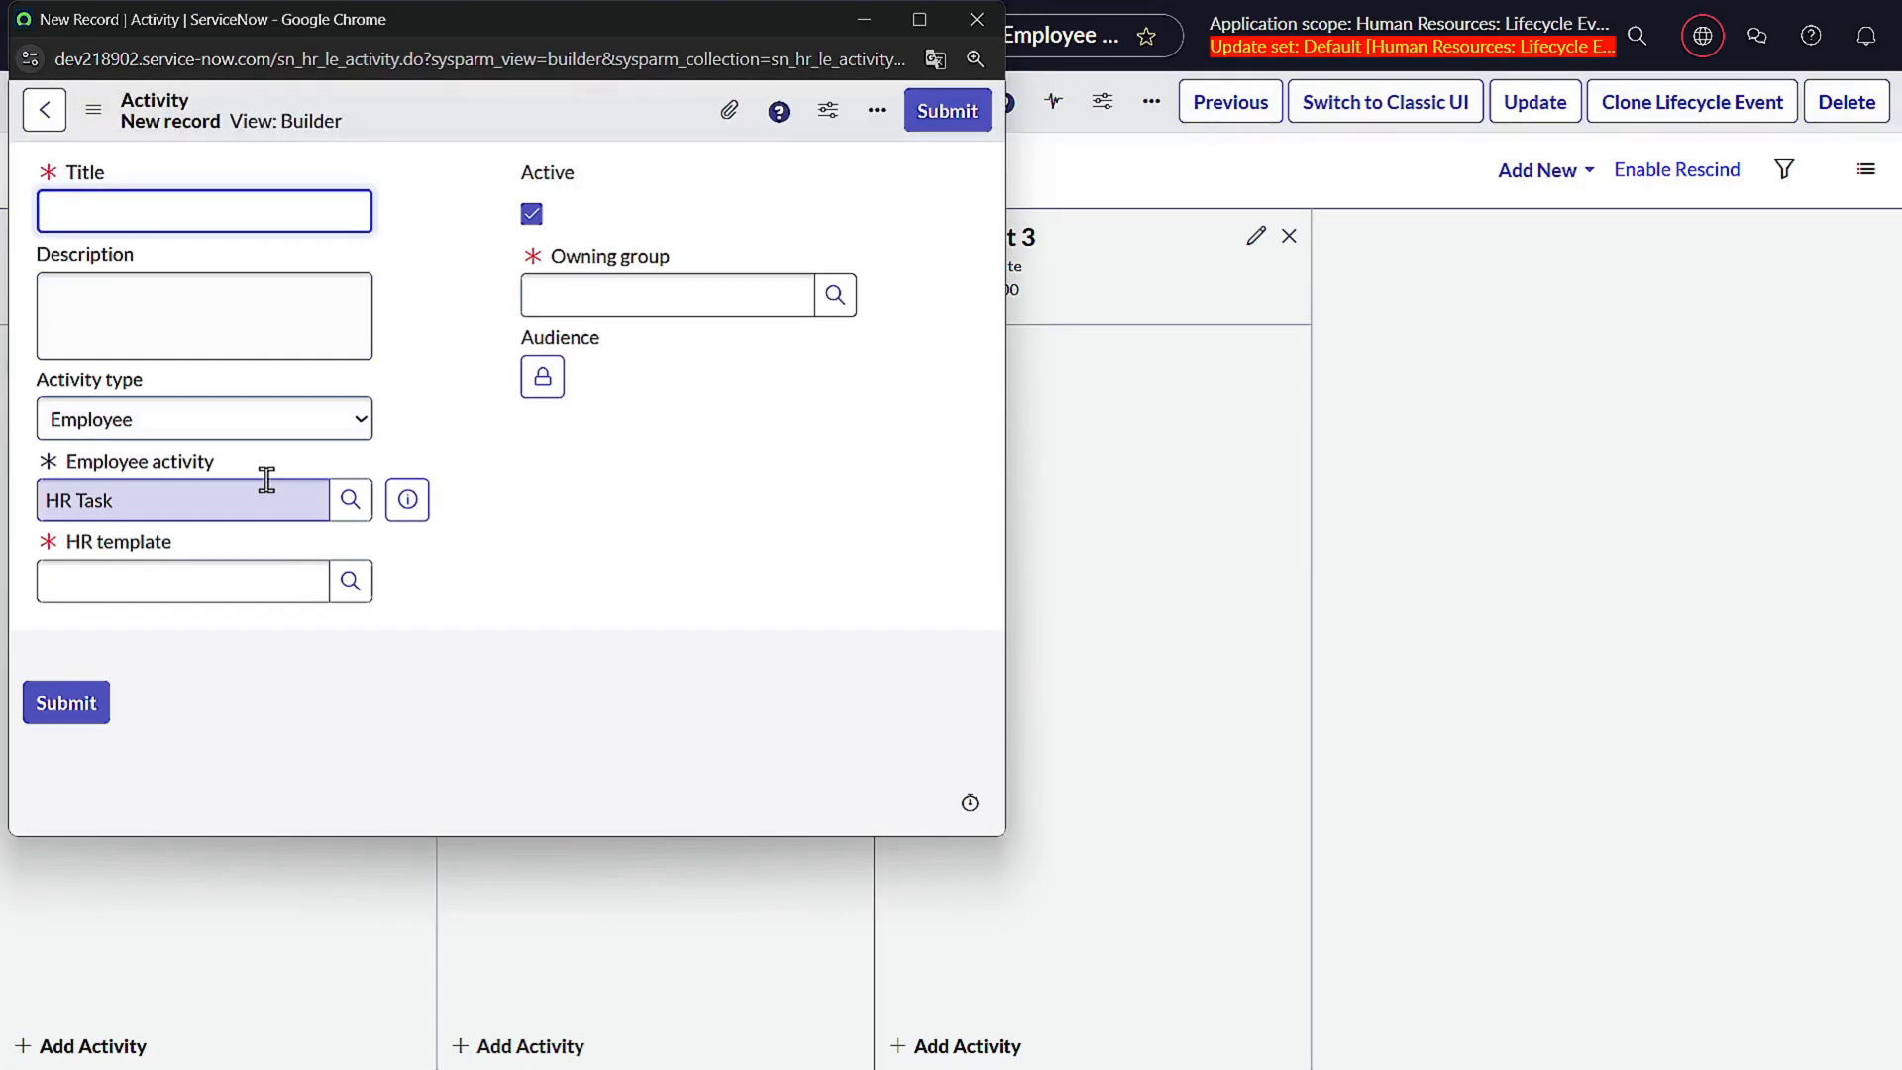
pyautogui.write('Approval')
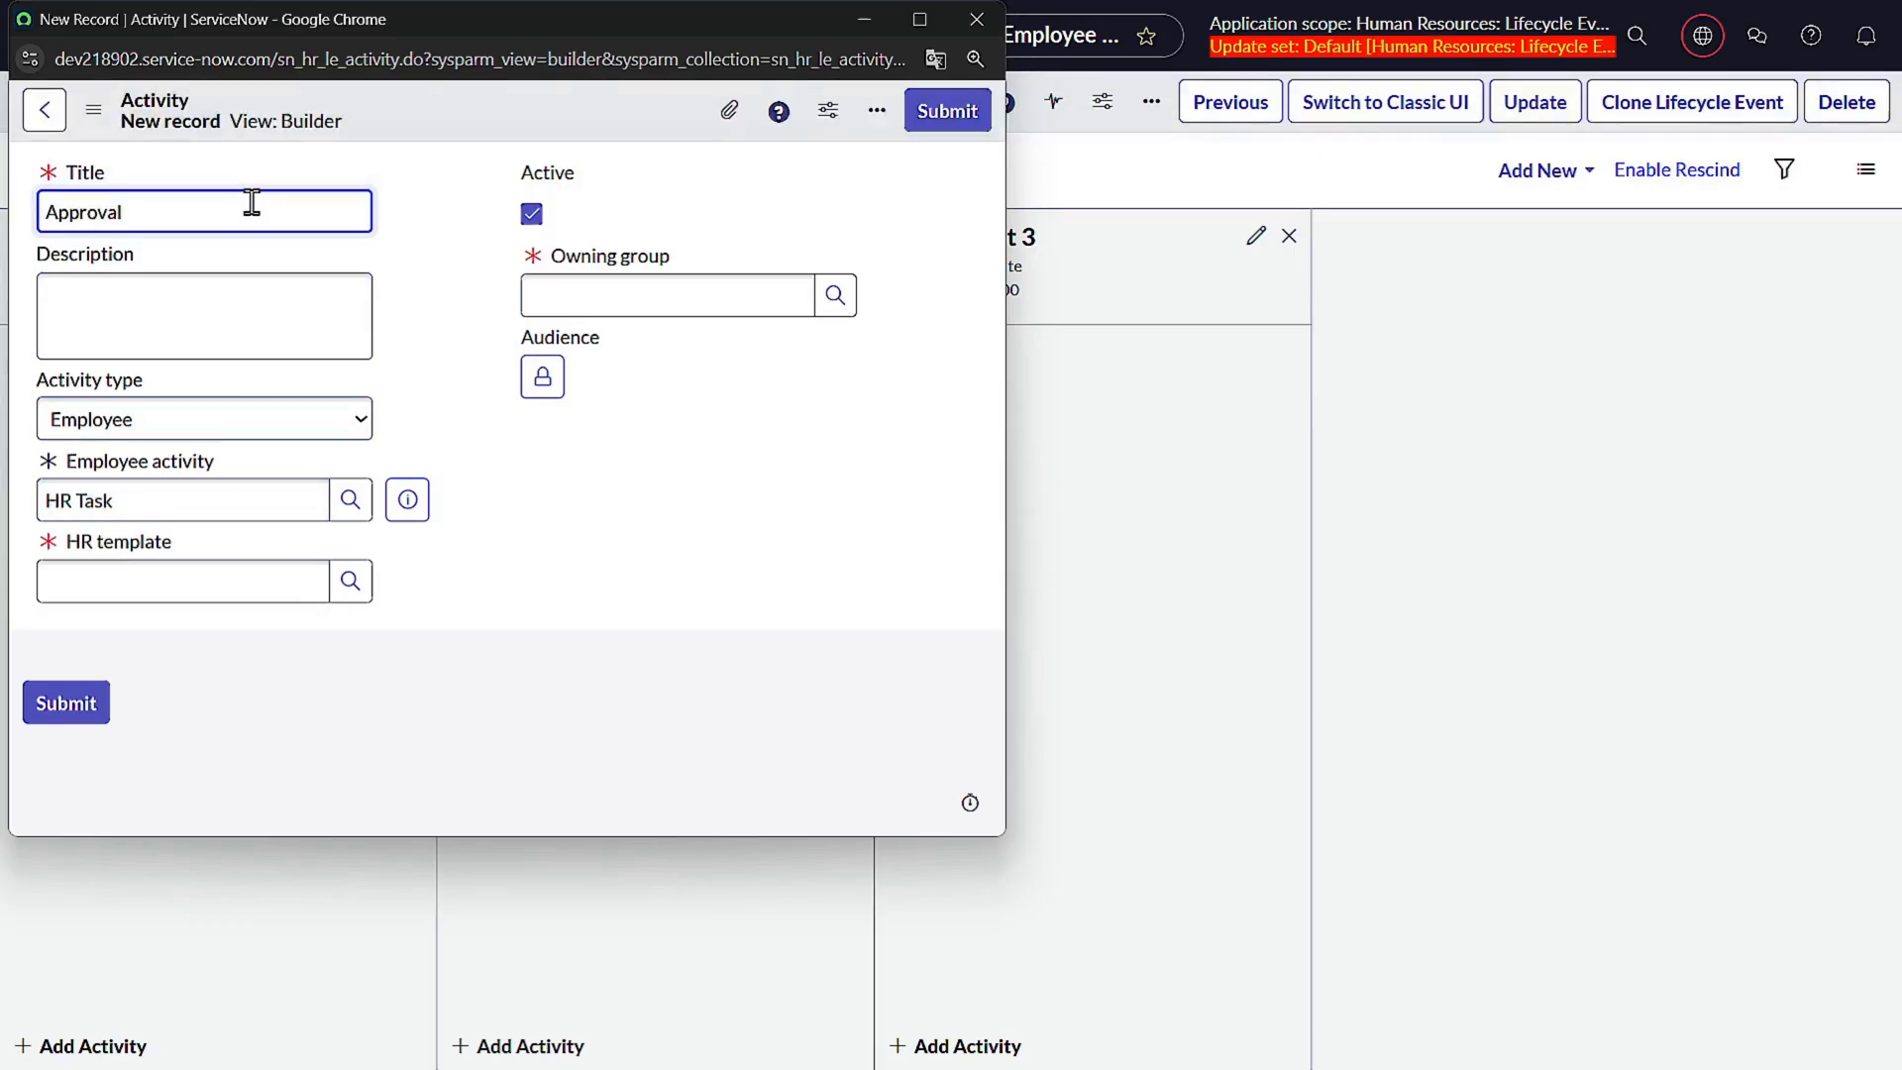
pyautogui.click(407, 377)
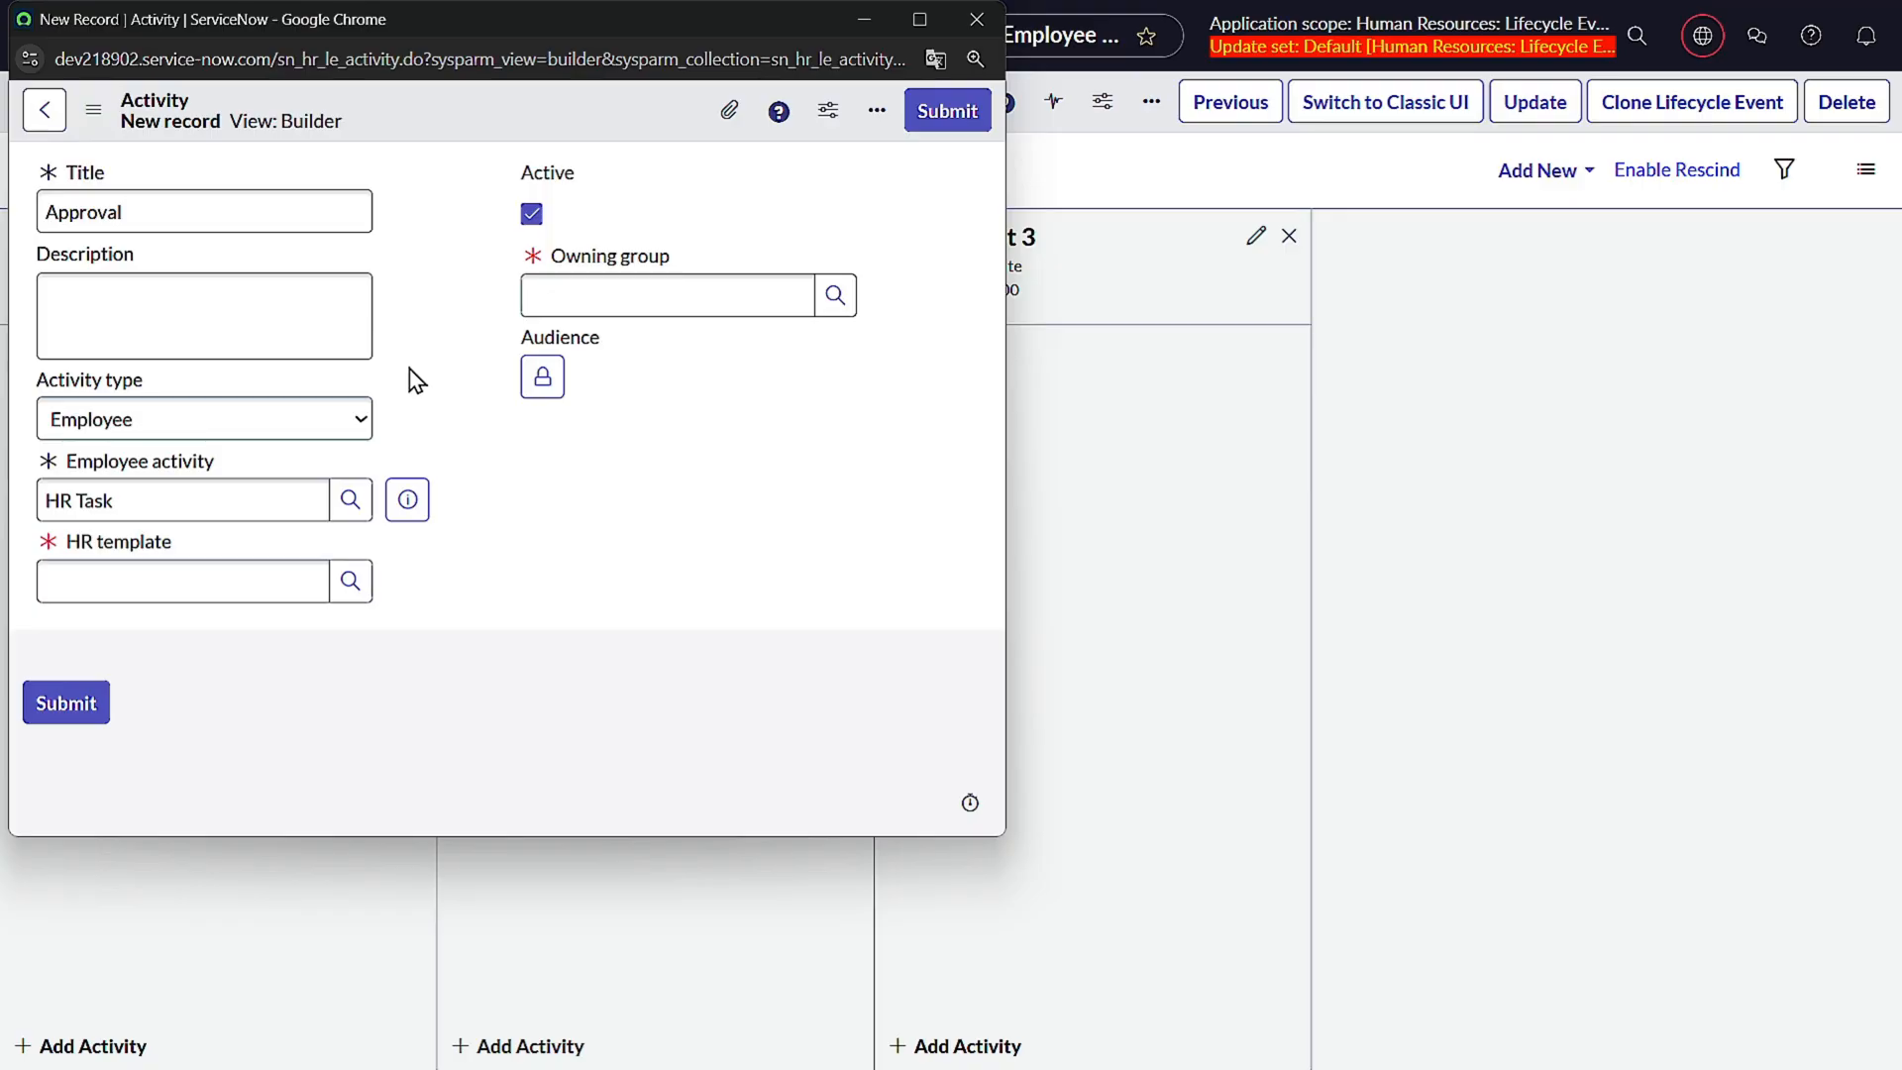
pyautogui.click(354, 419)
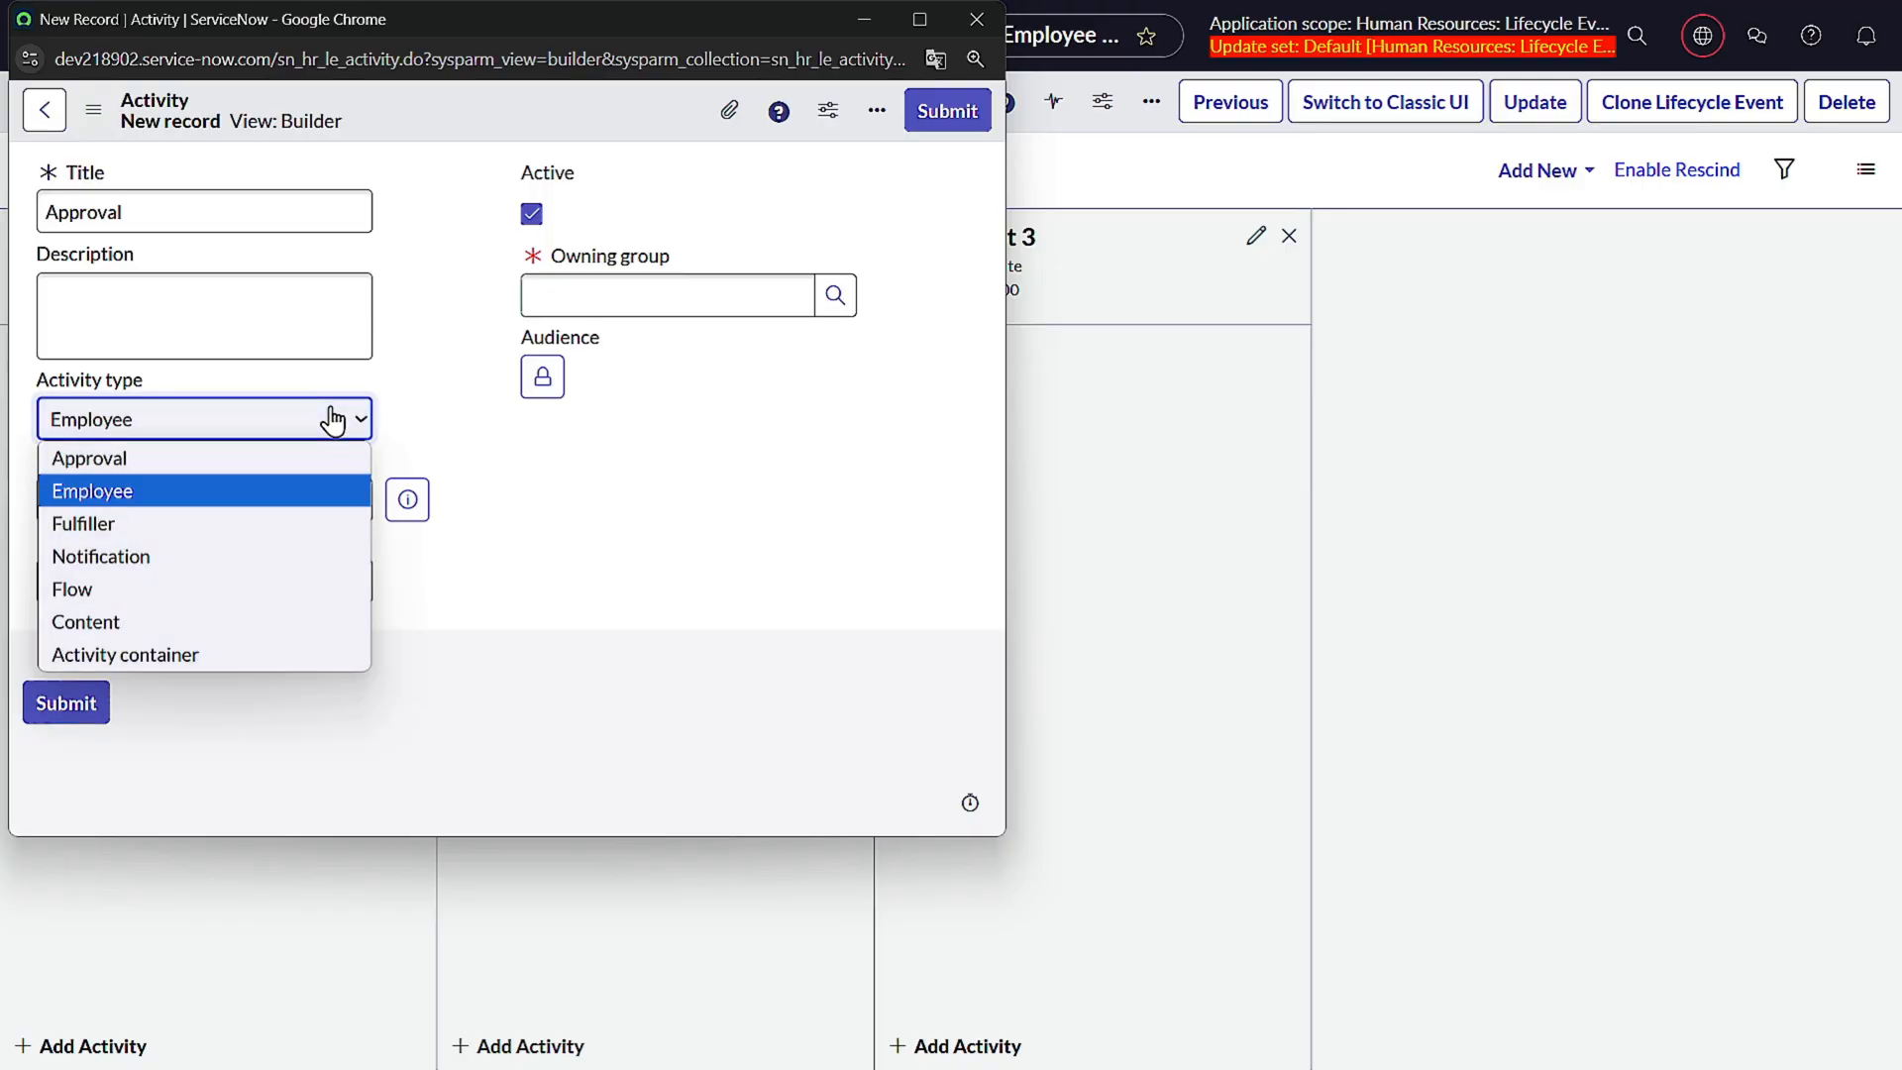
pyautogui.click(285, 536)
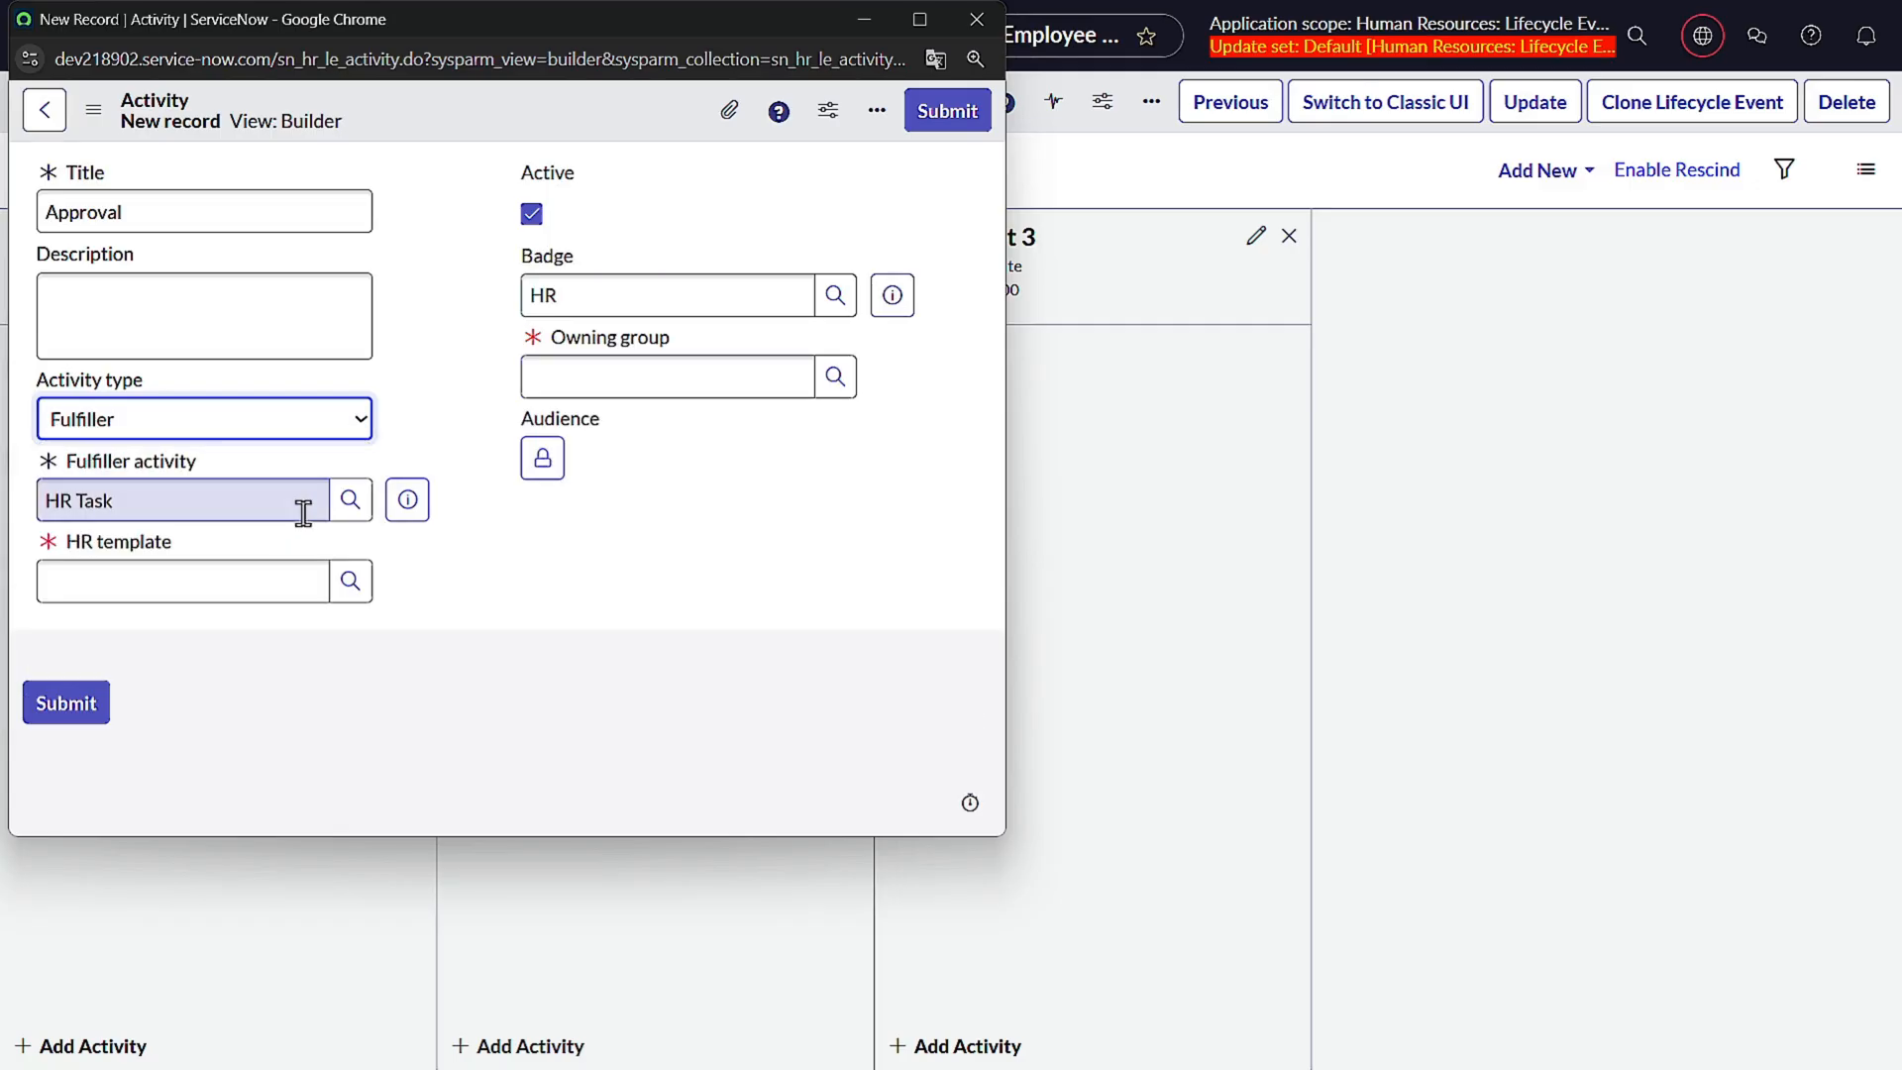
pyautogui.click(347, 592)
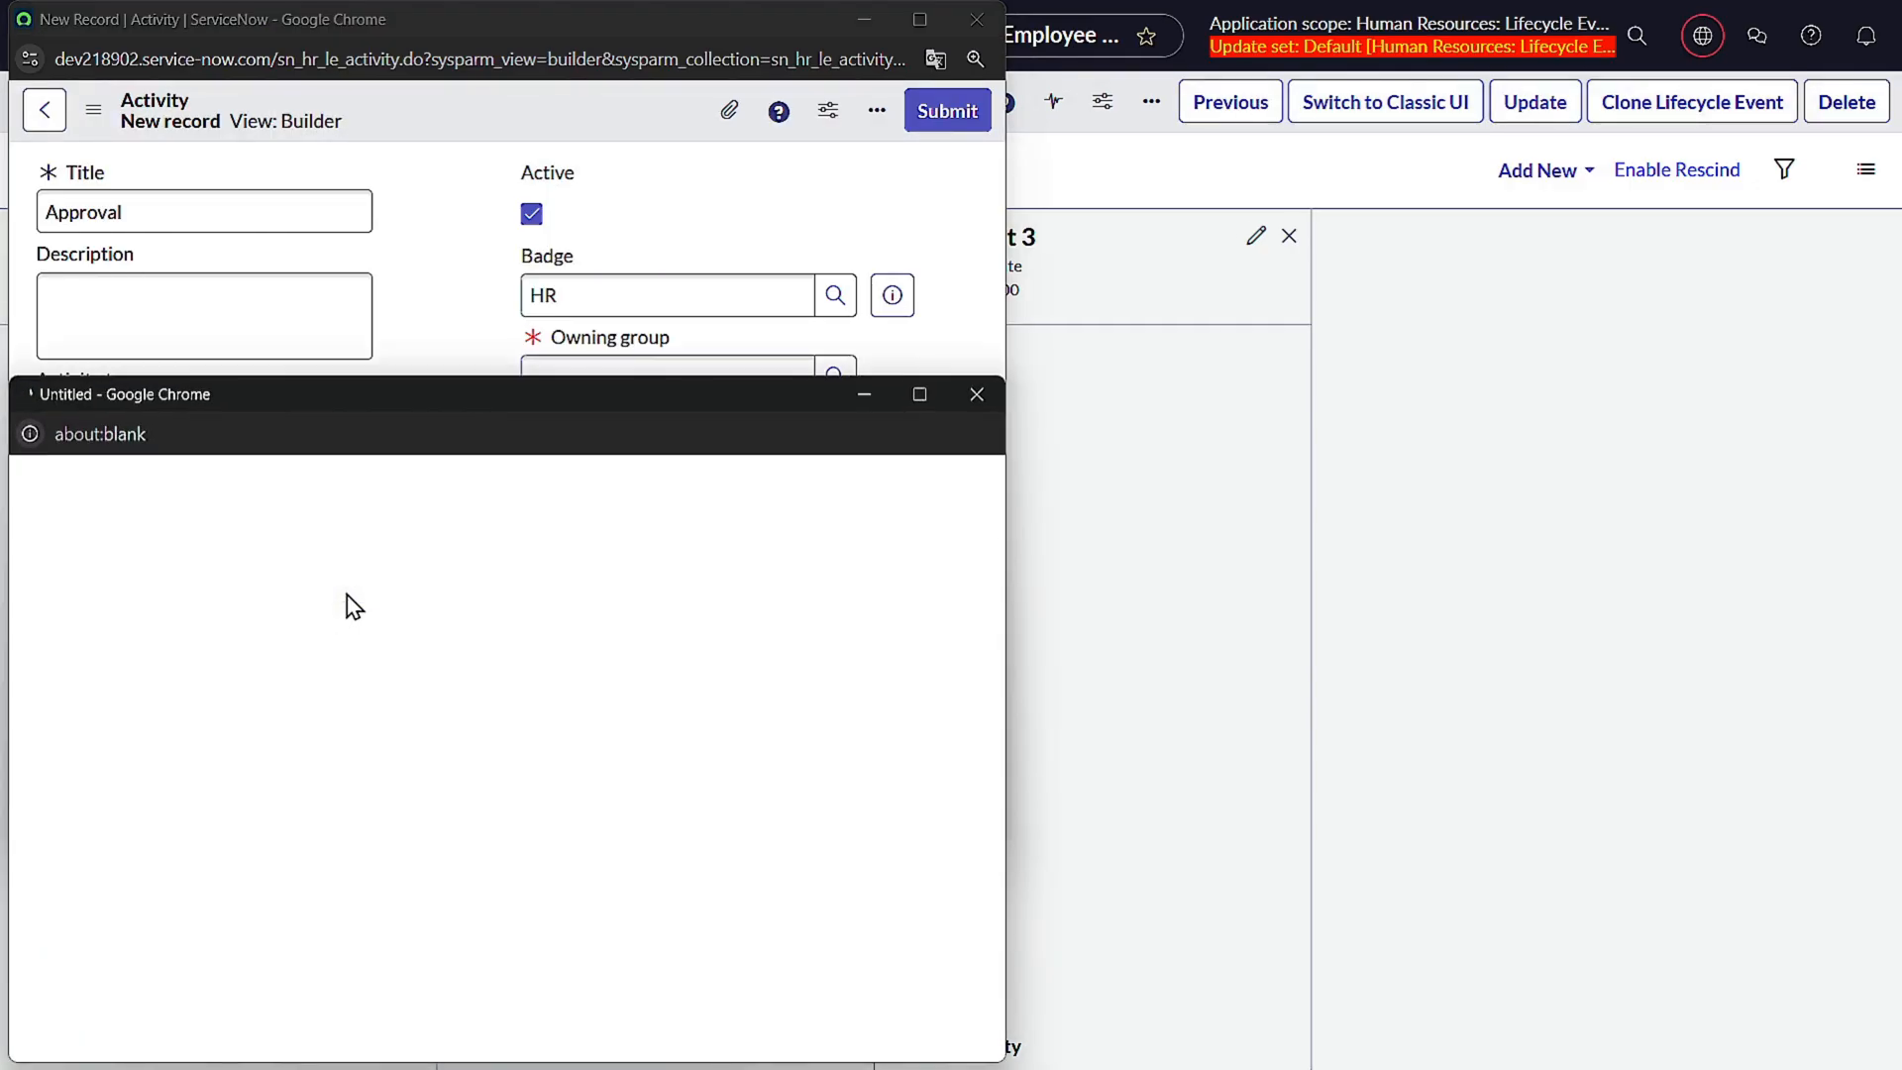
pyautogui.click(985, 403)
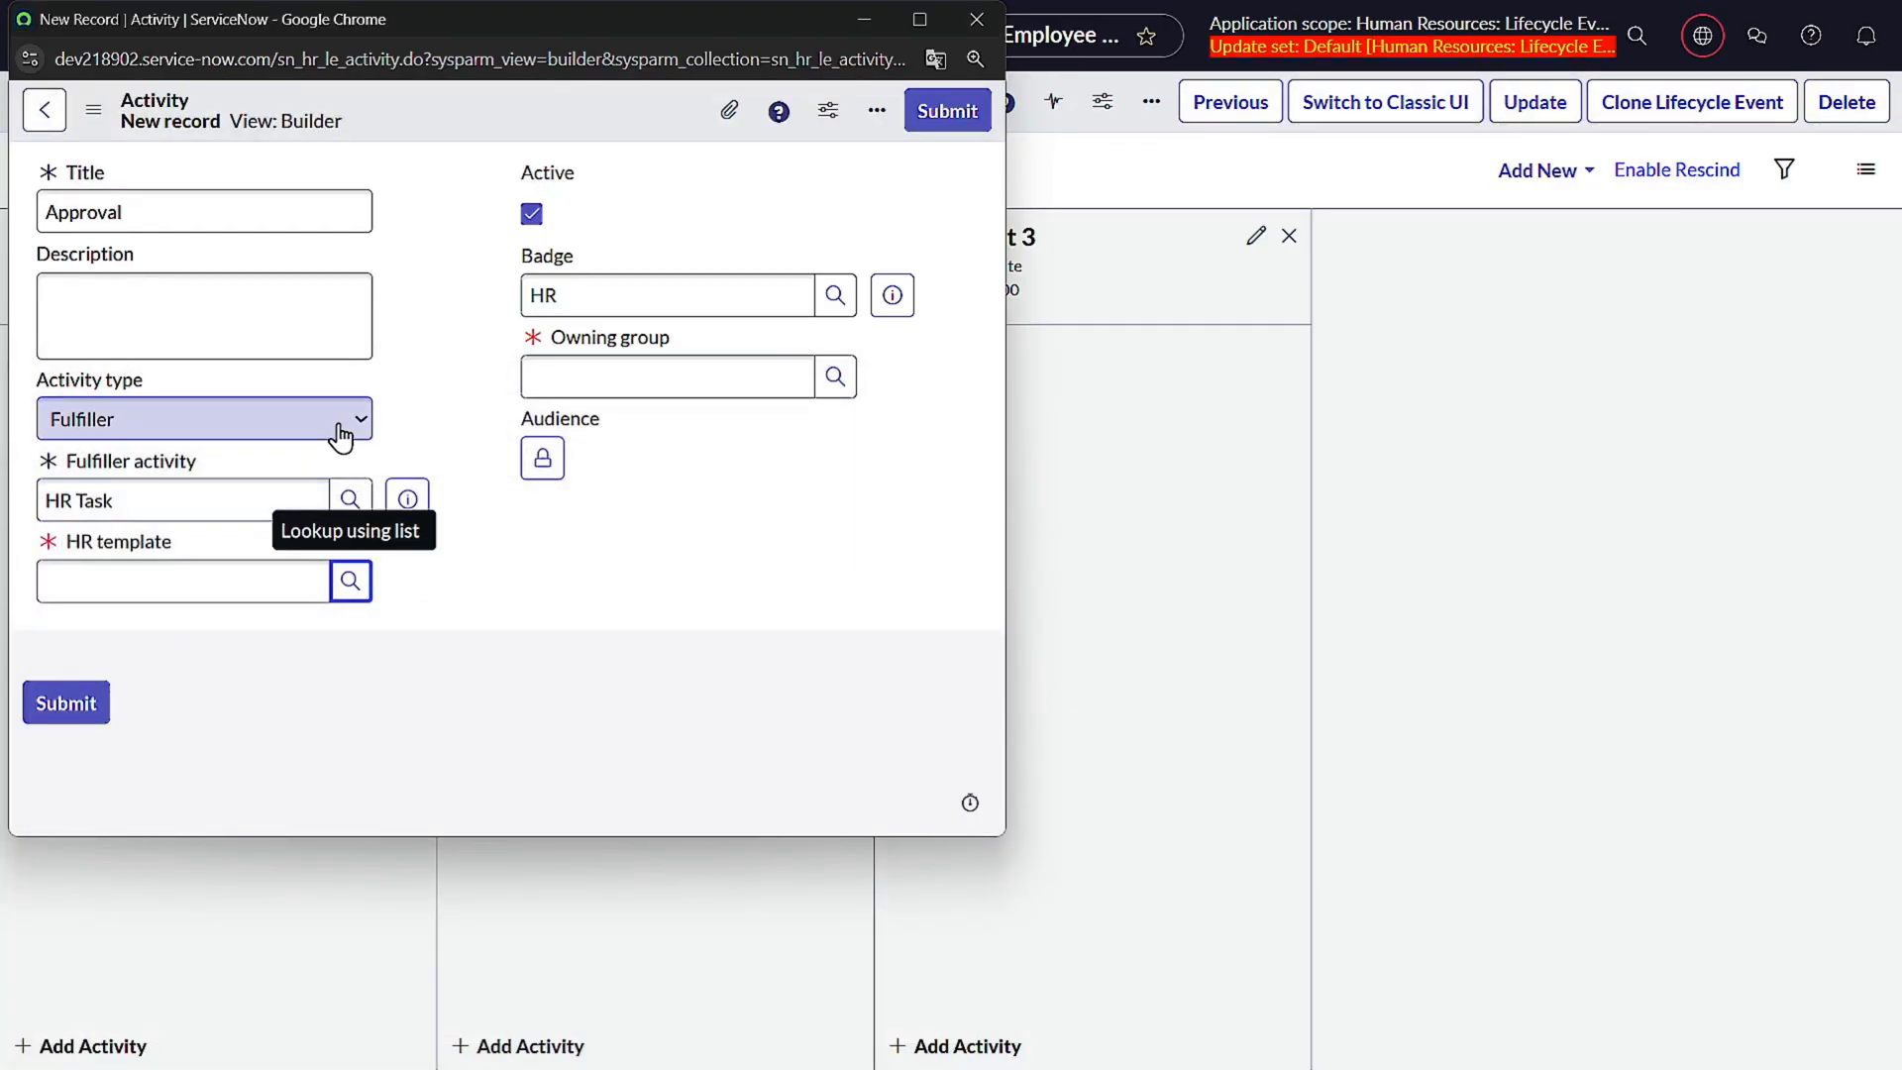
# - Set the activity type to Approval and the owning group to HR Payroll
pyautogui.click(340, 436)
pyautogui.click(297, 455)
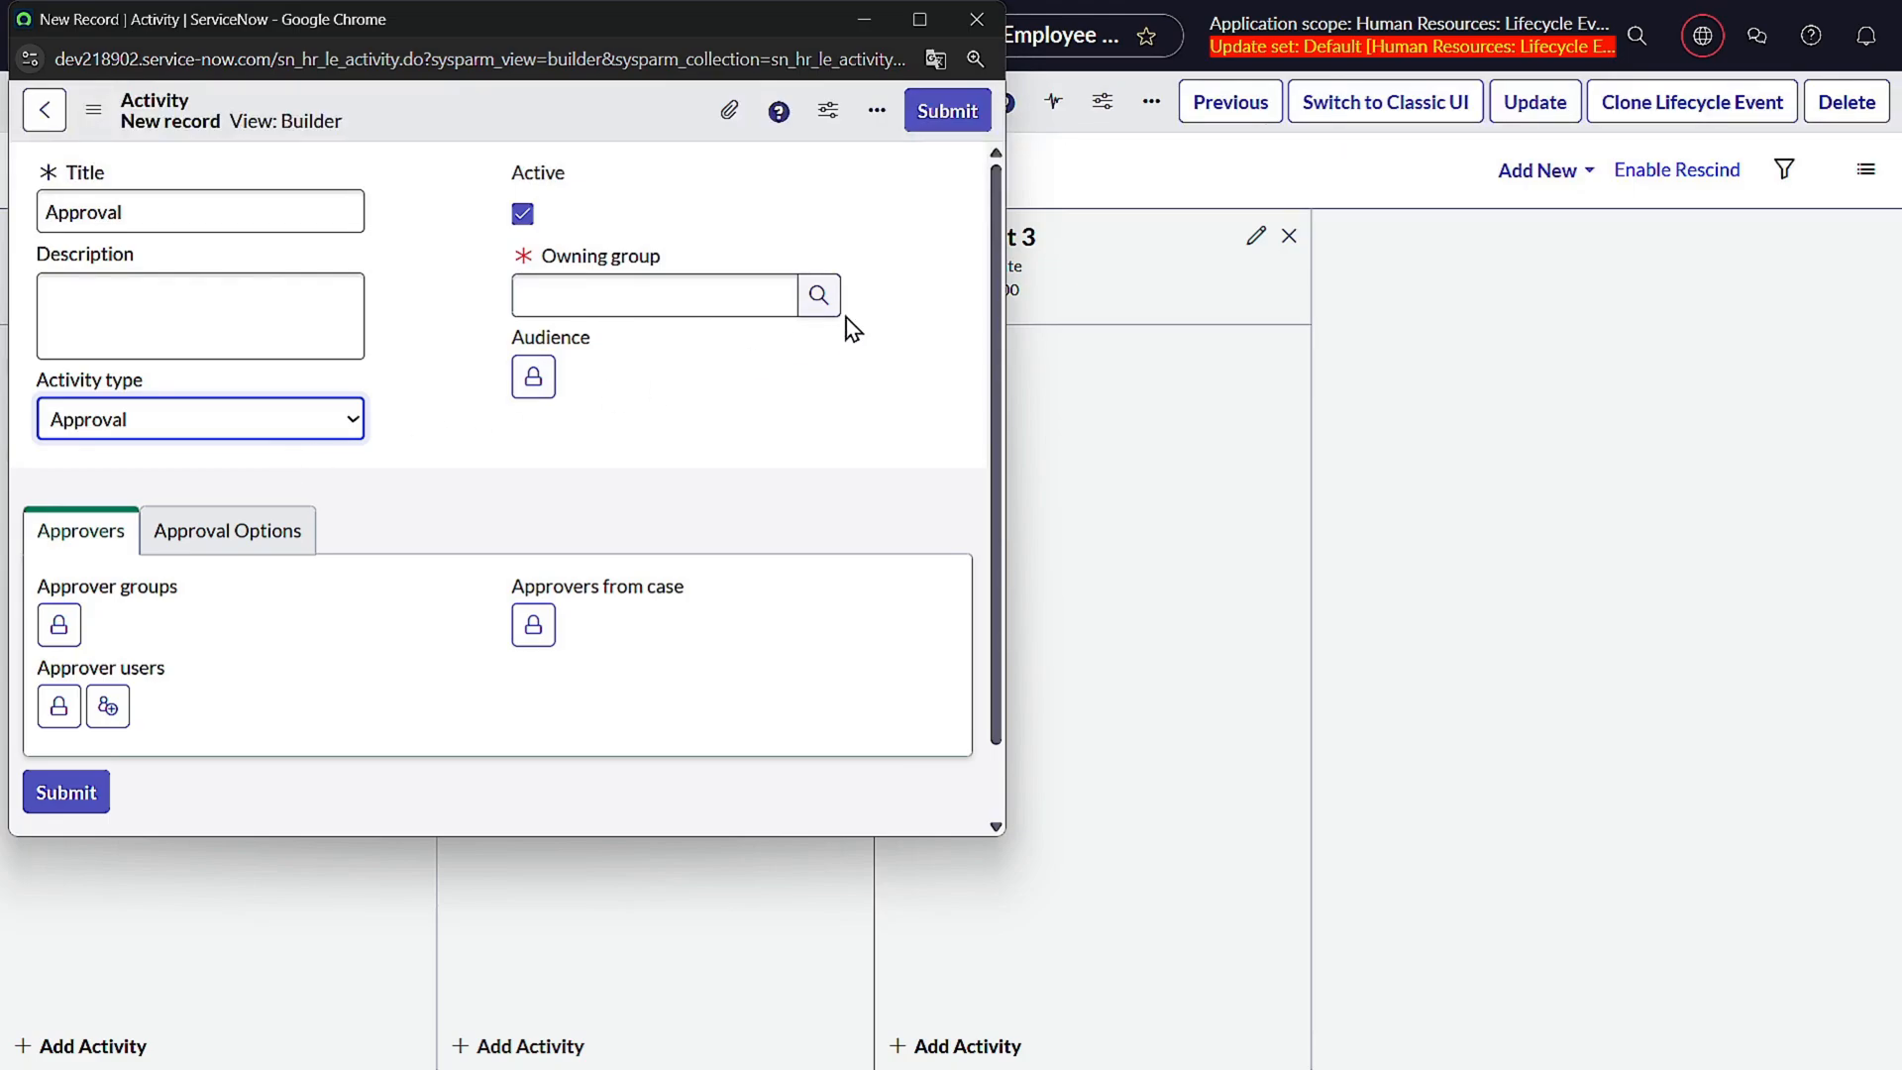
pyautogui.click(745, 313)
pyautogui.write('hr')
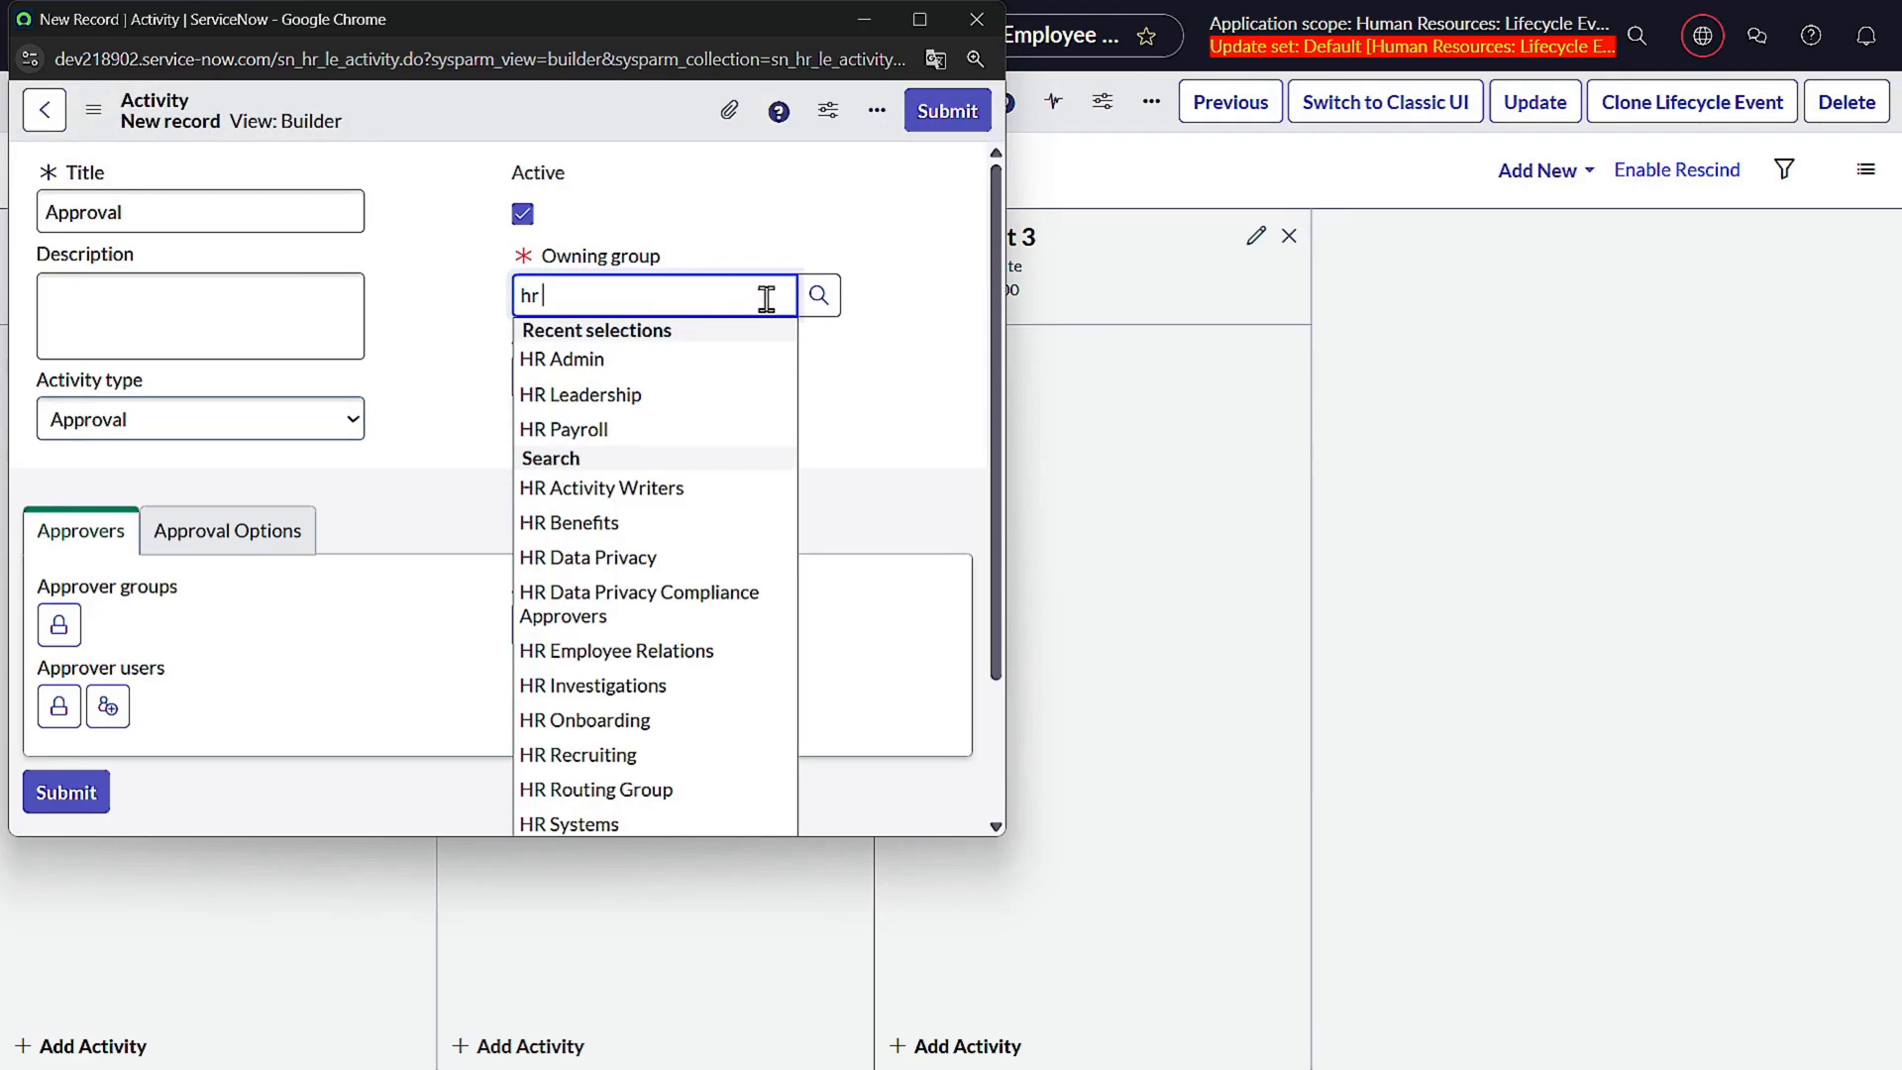
pyautogui.click(724, 429)
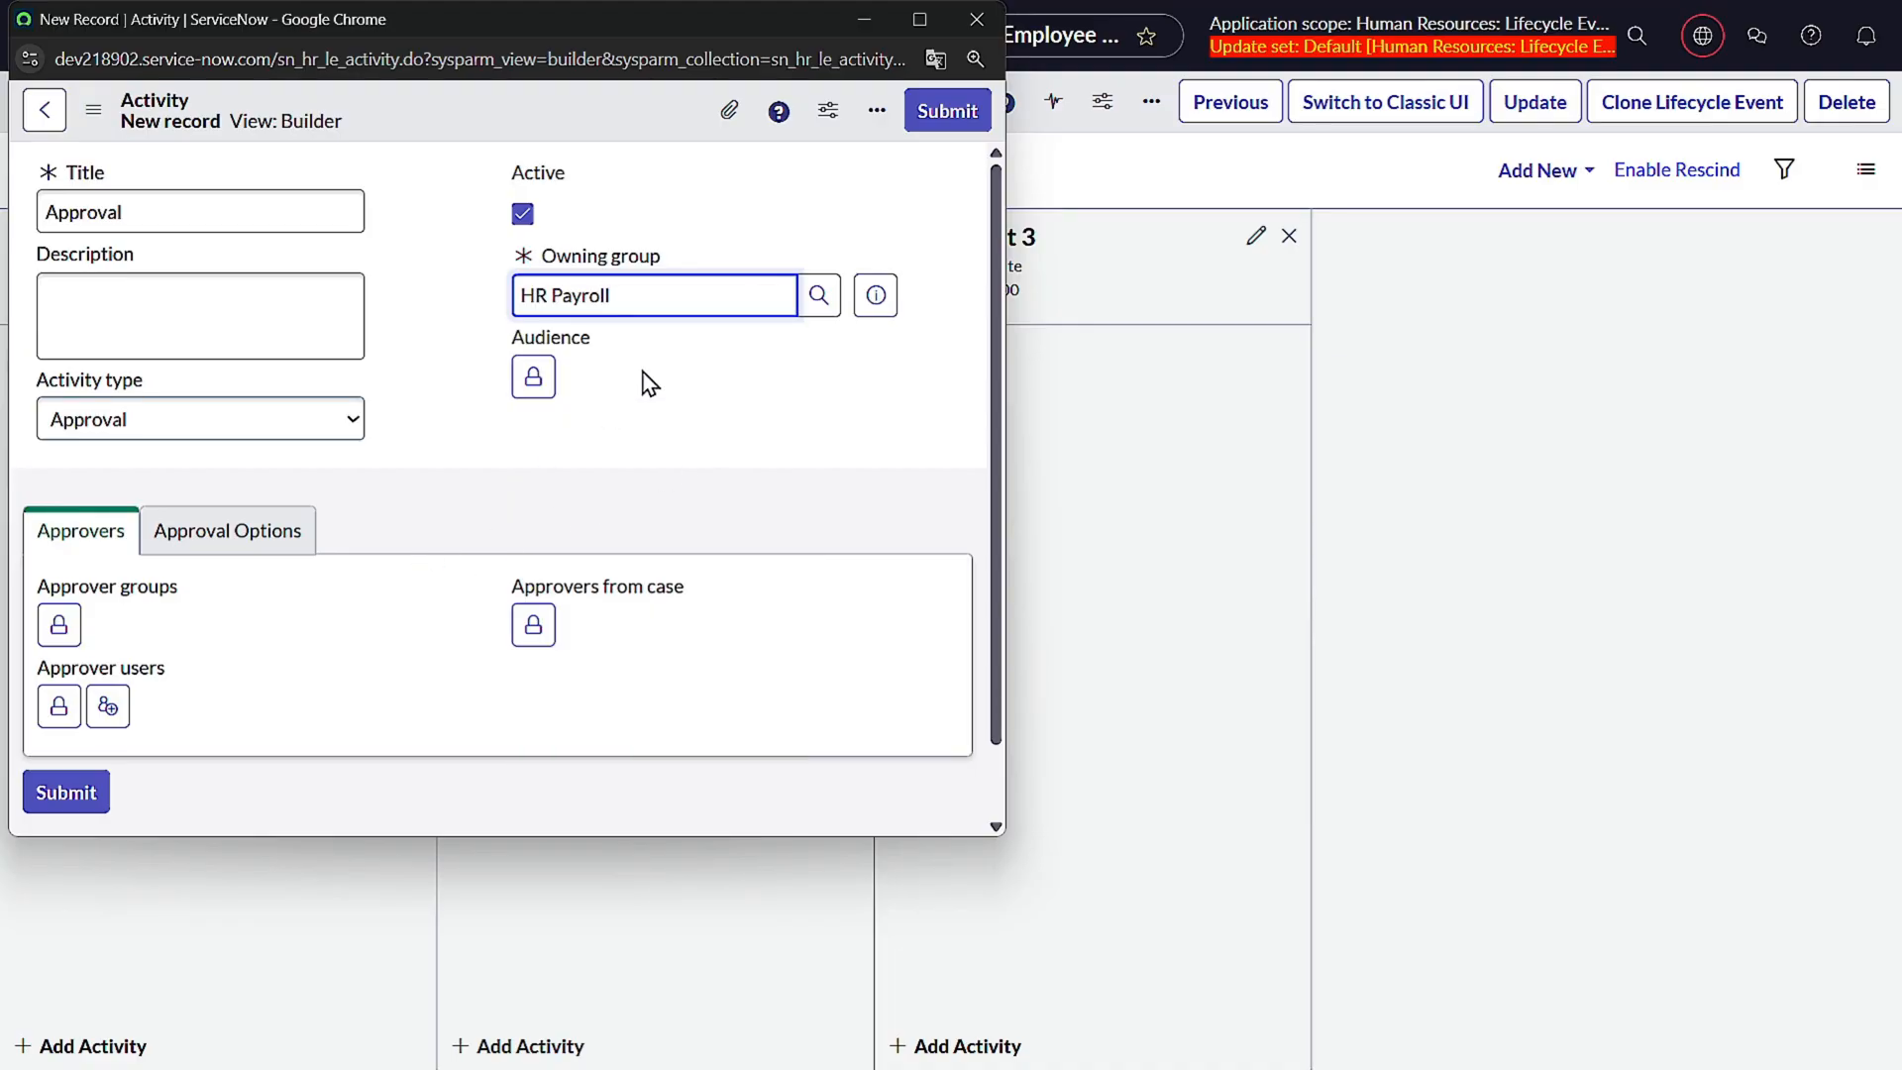
# - Add "Opened for Manager" as the approver from the case, check the approval options and submit the activity
pyautogui.click(533, 626)
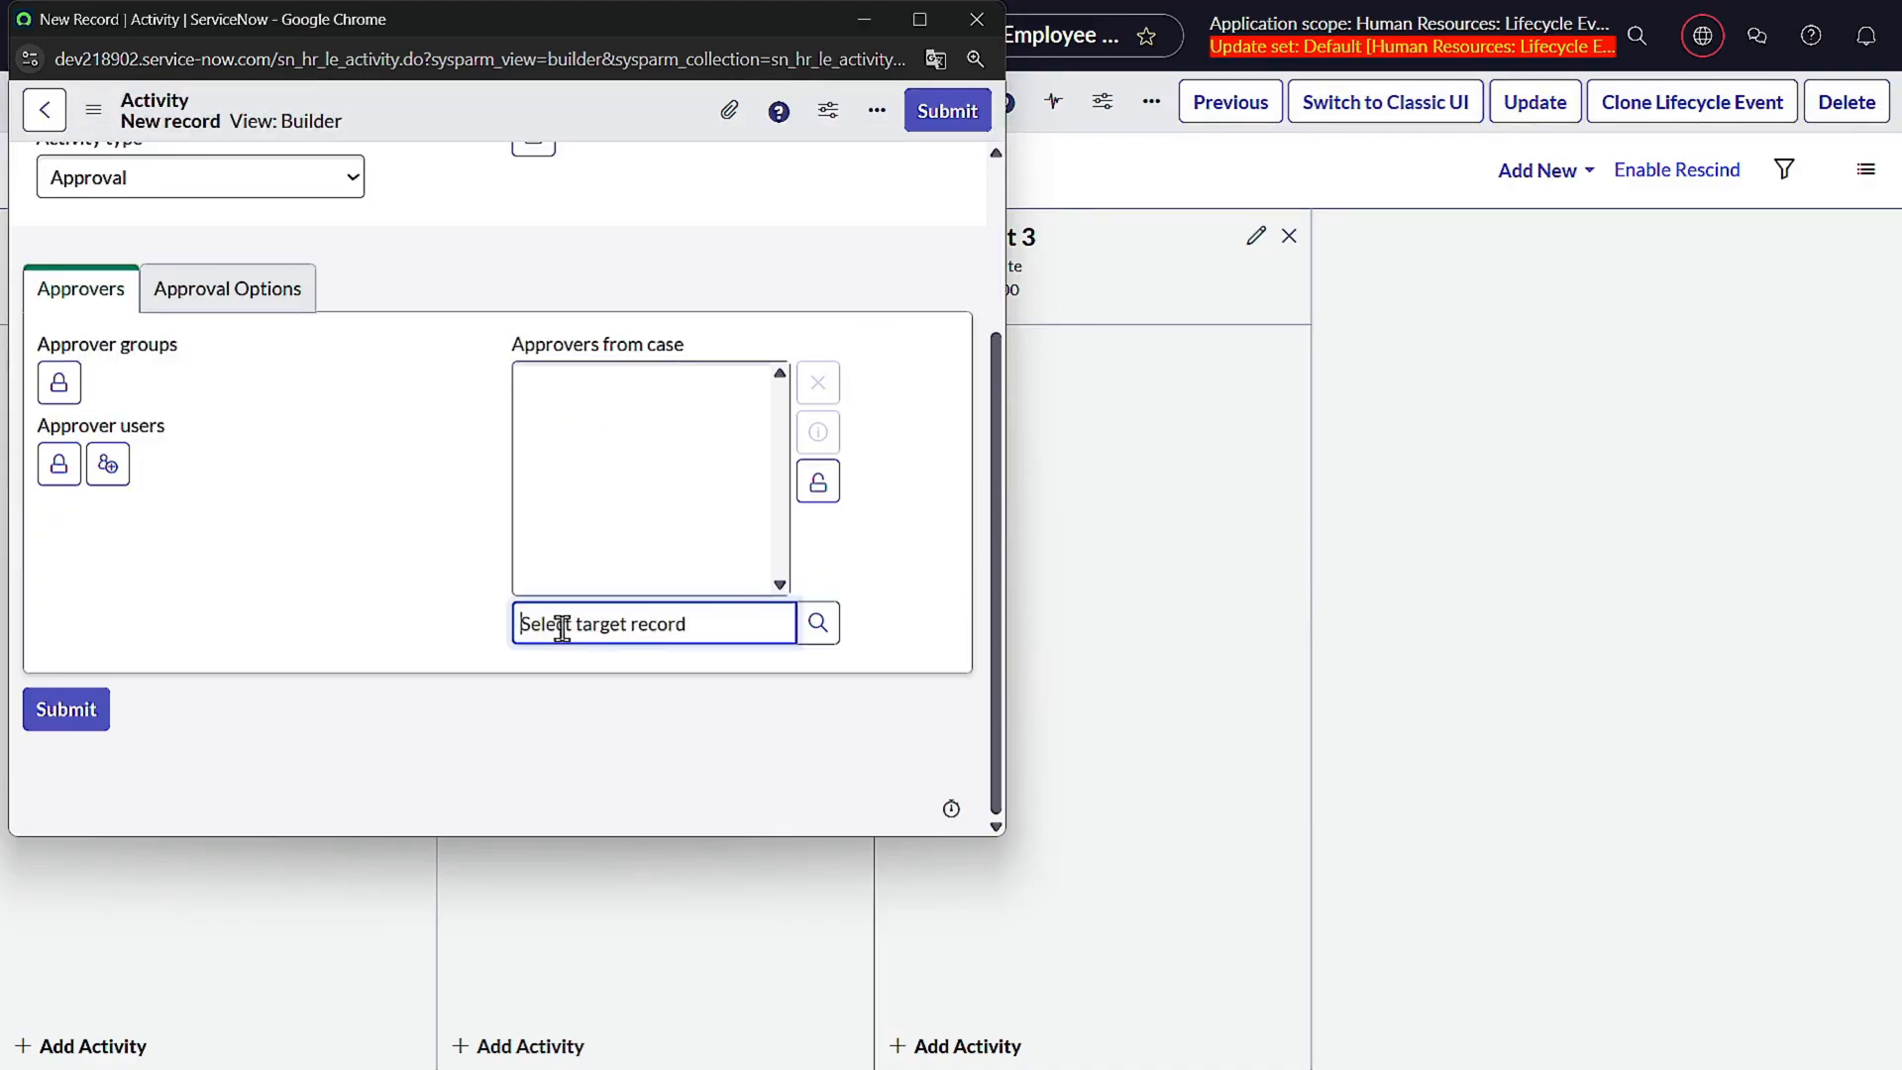
pyautogui.click(817, 632)
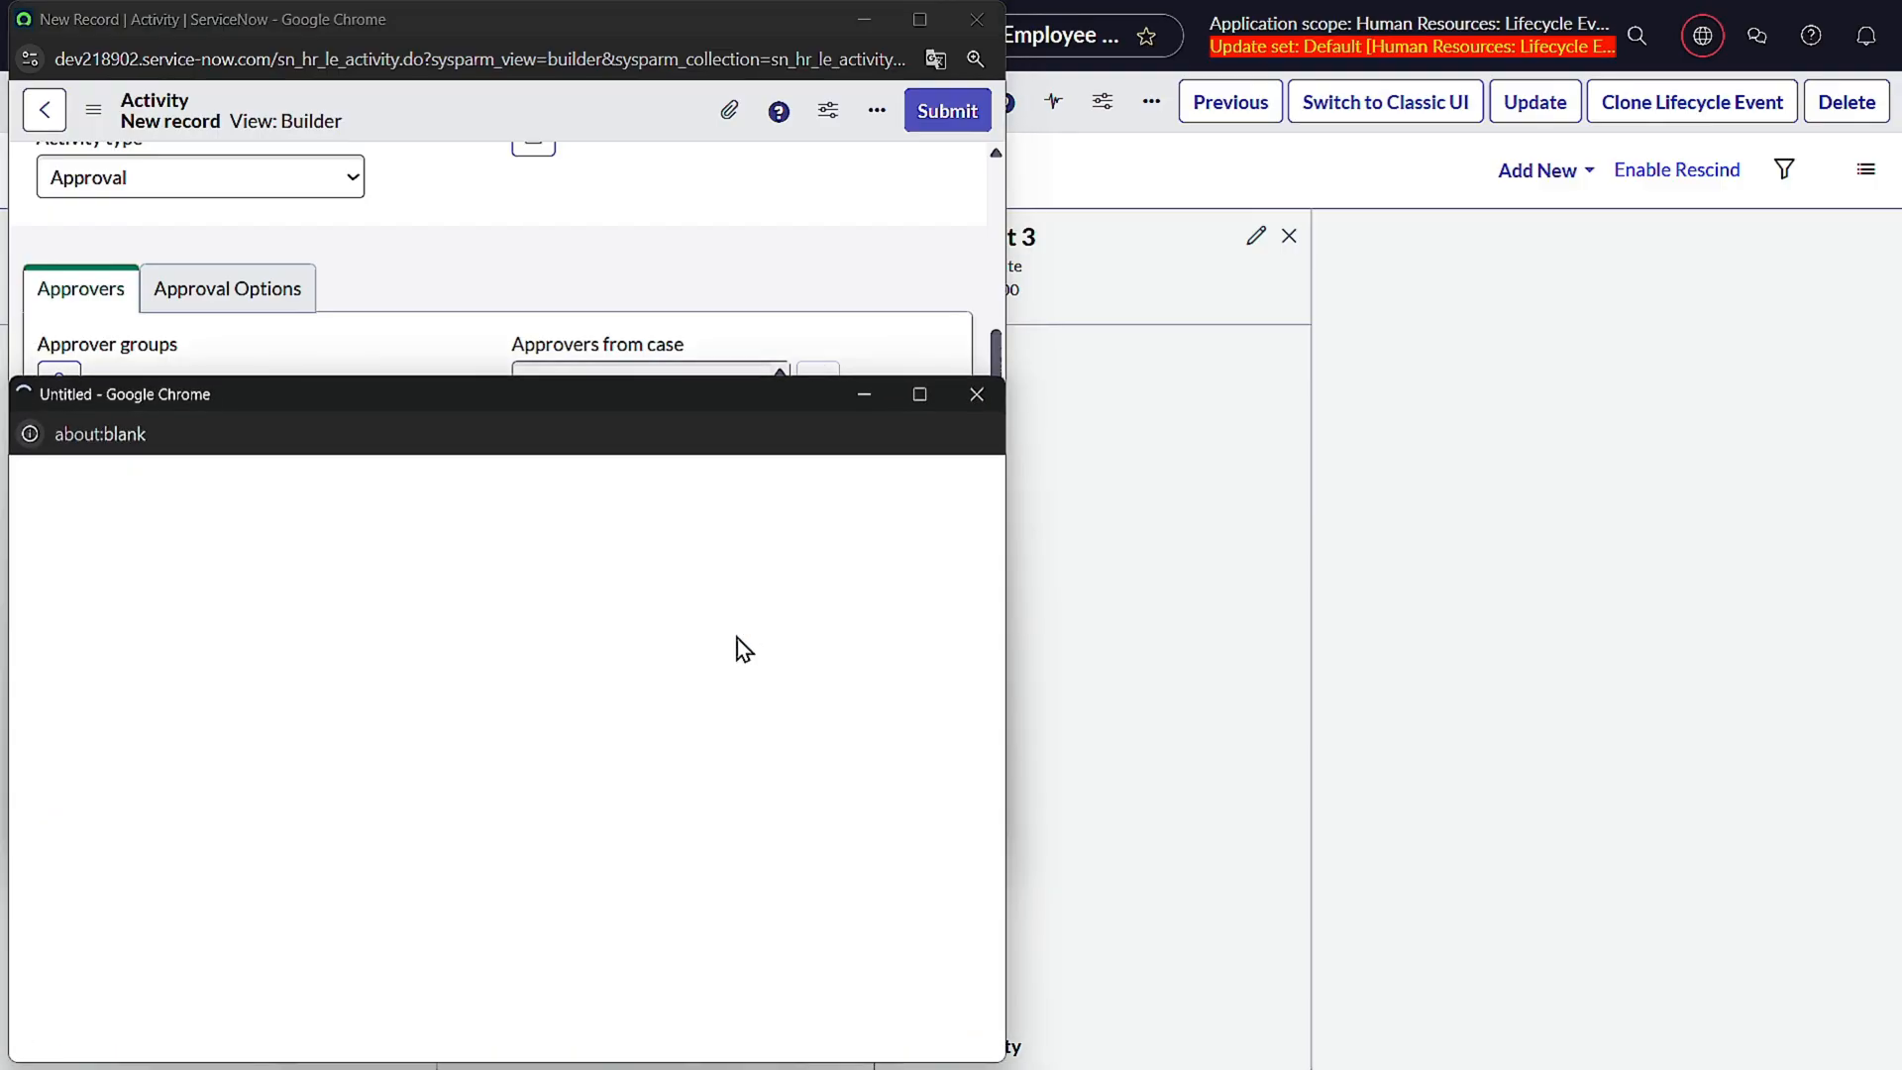
pyautogui.scroll(-1, 268, 788)
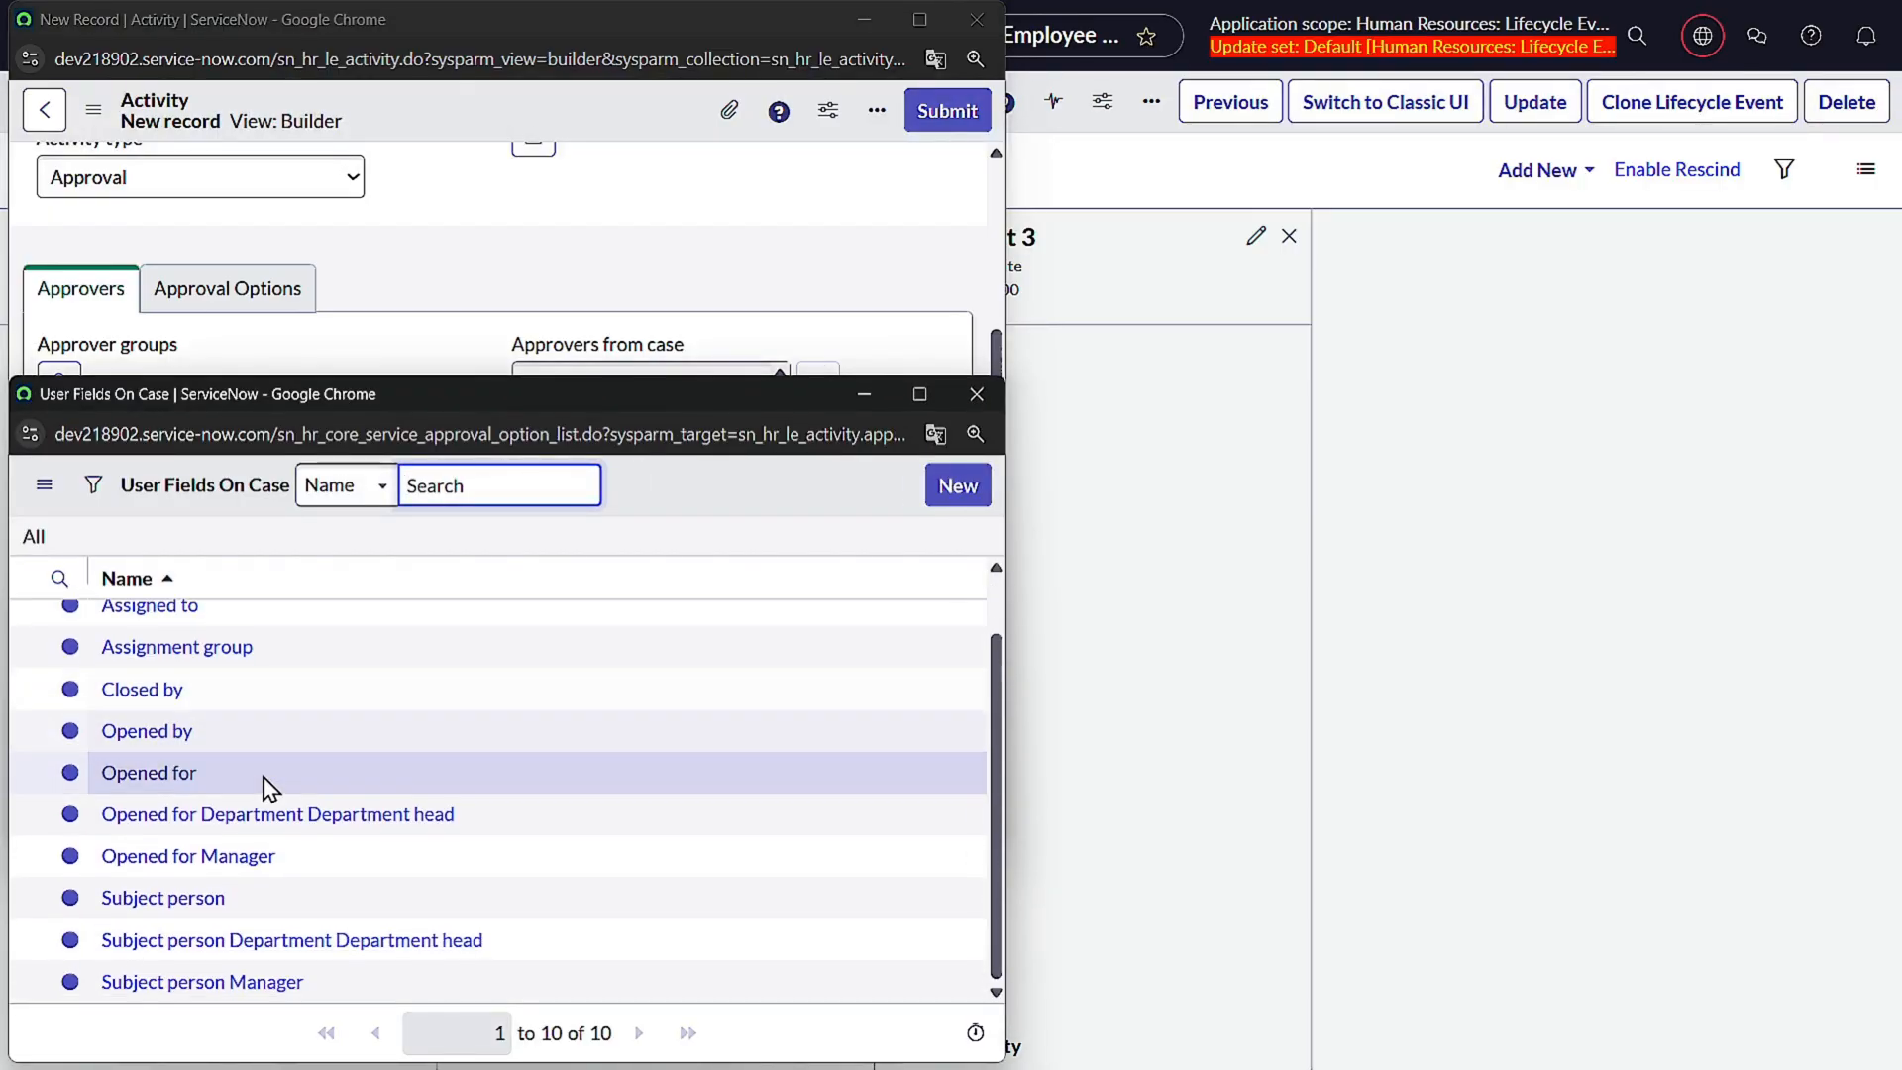
pyautogui.click(227, 872)
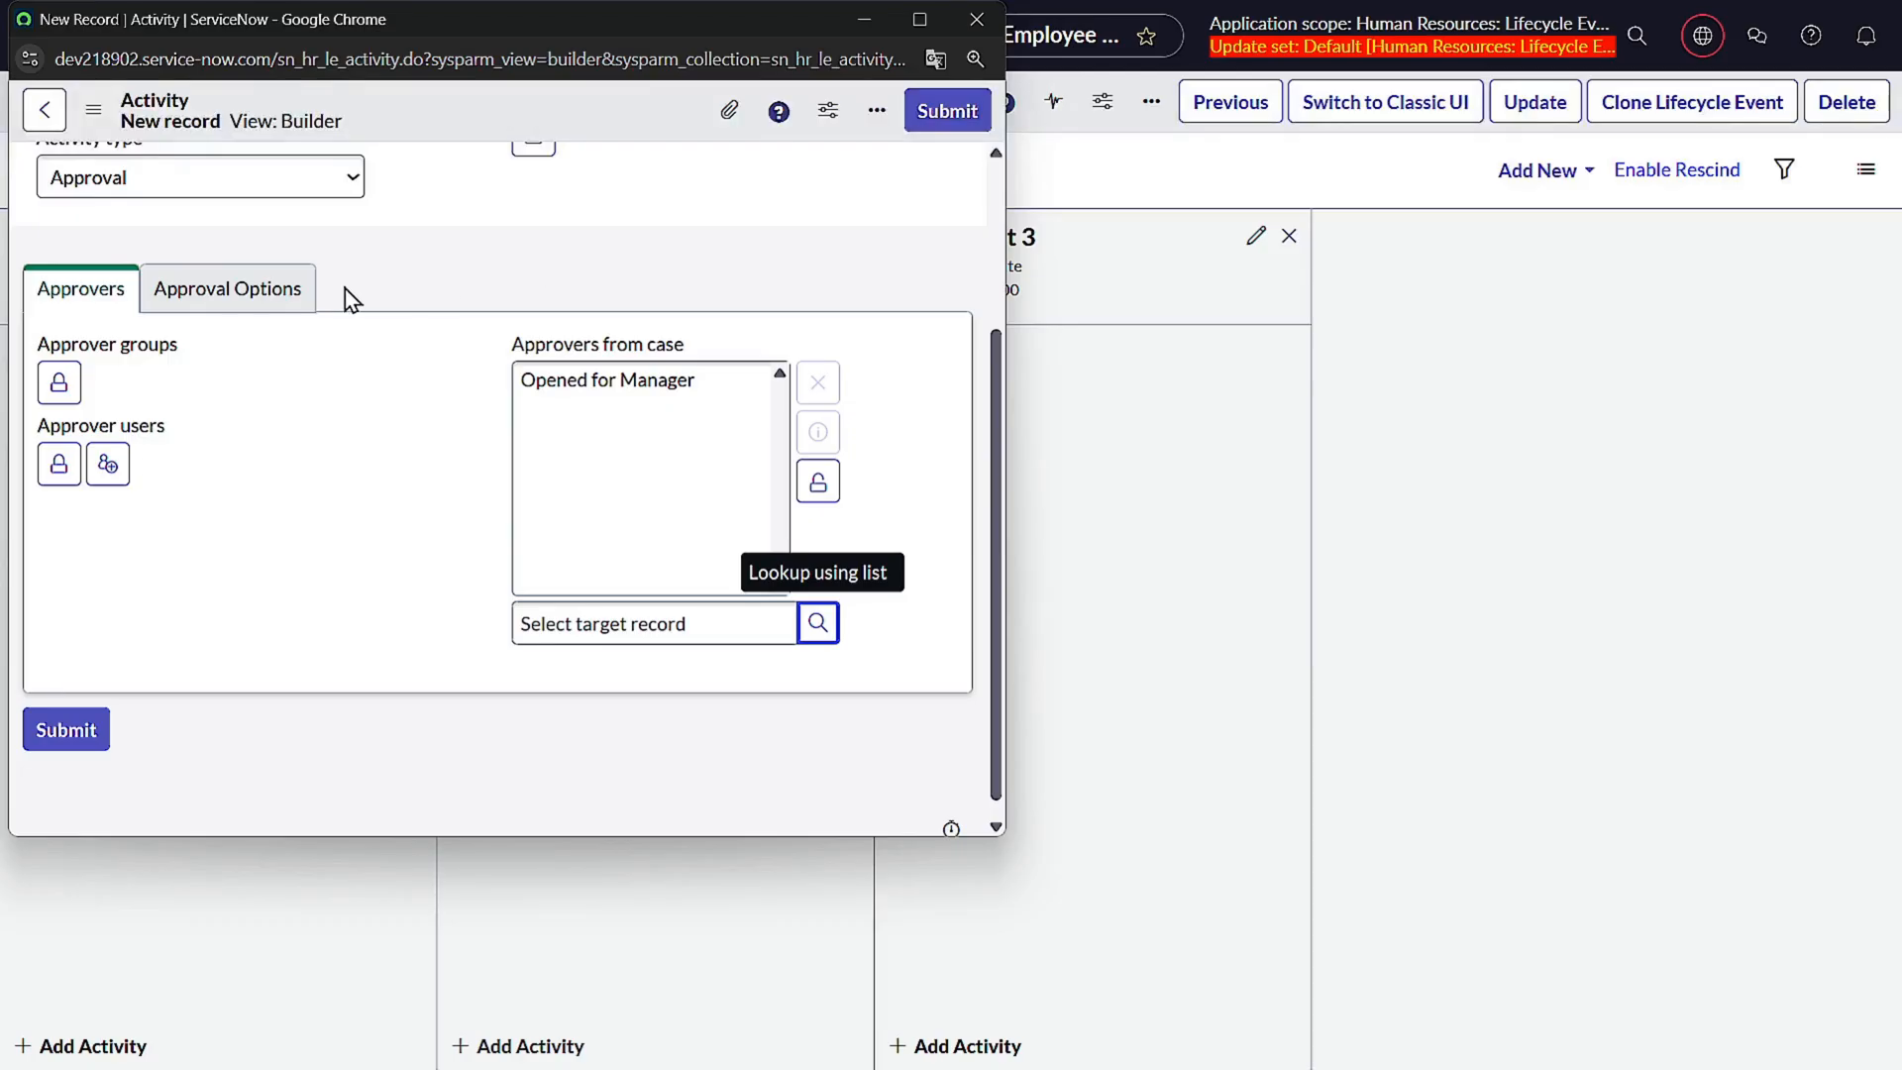
pyautogui.click(287, 290)
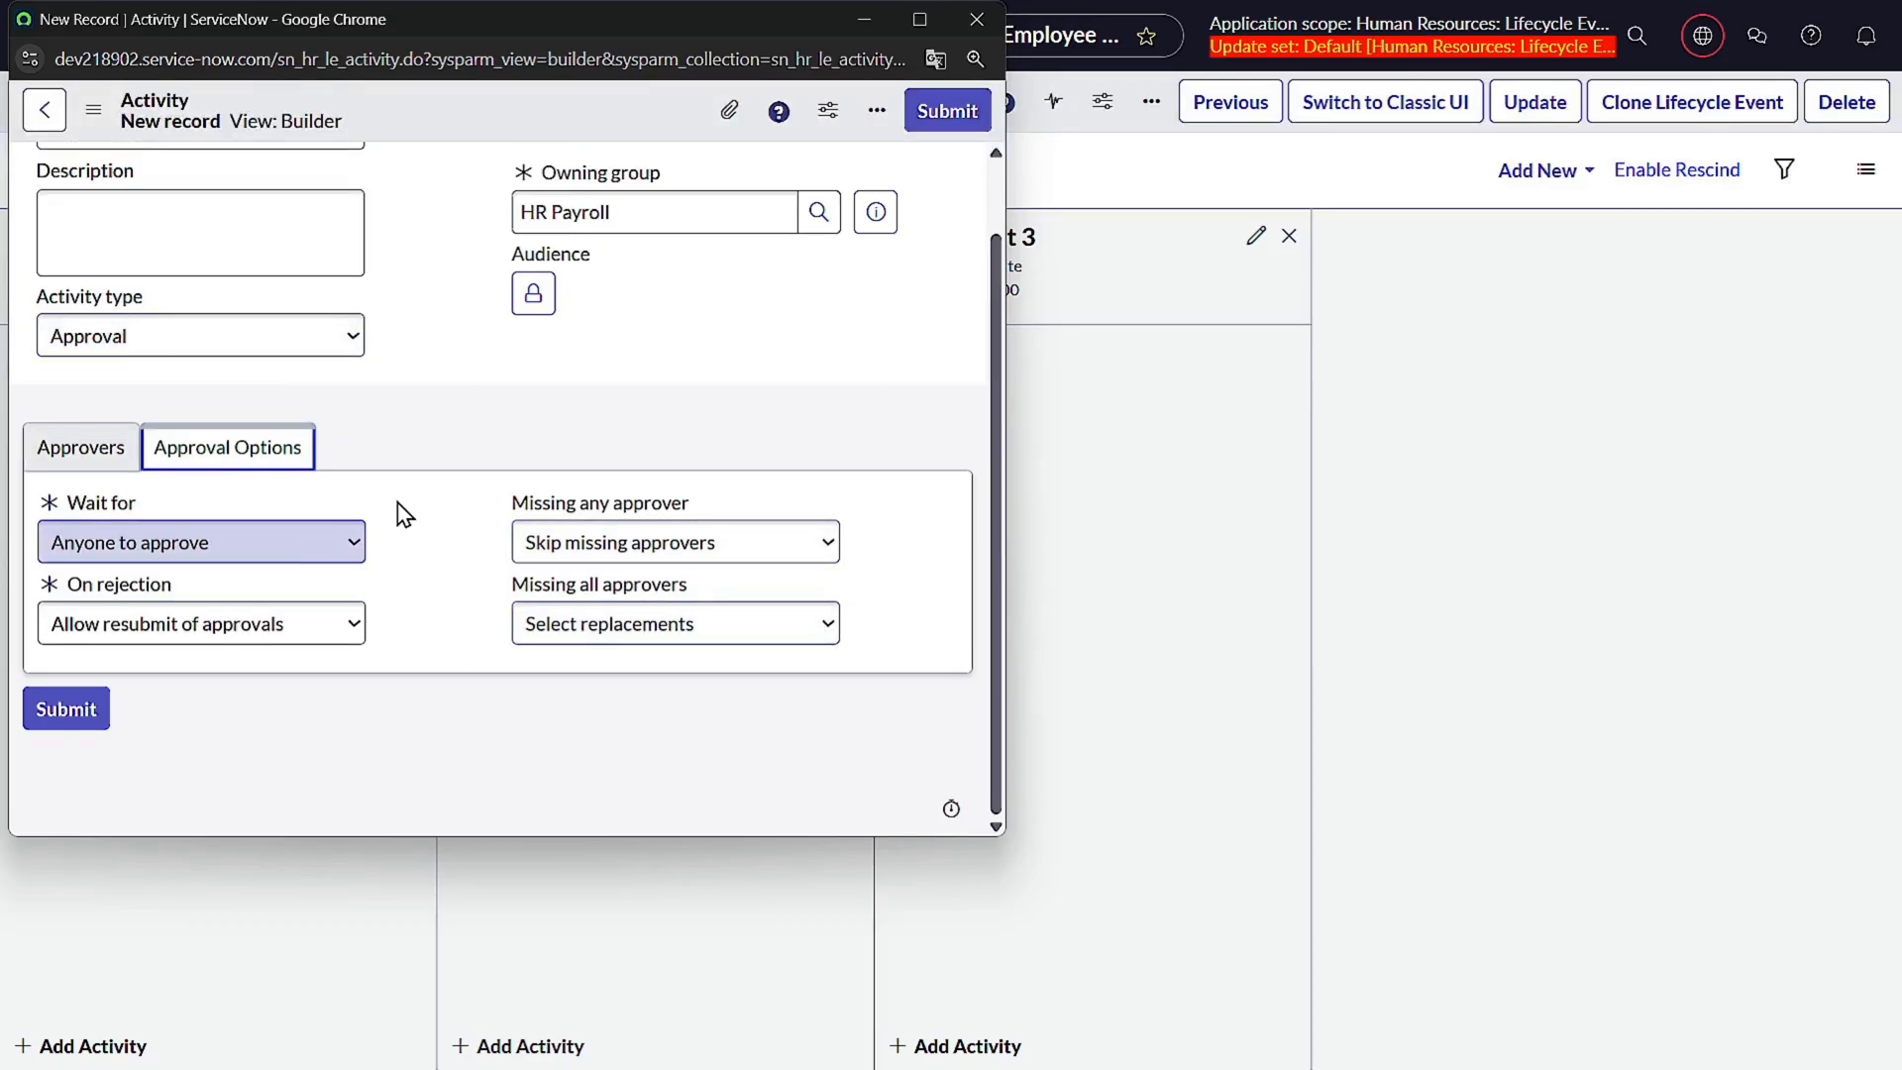
pyautogui.click(946, 114)
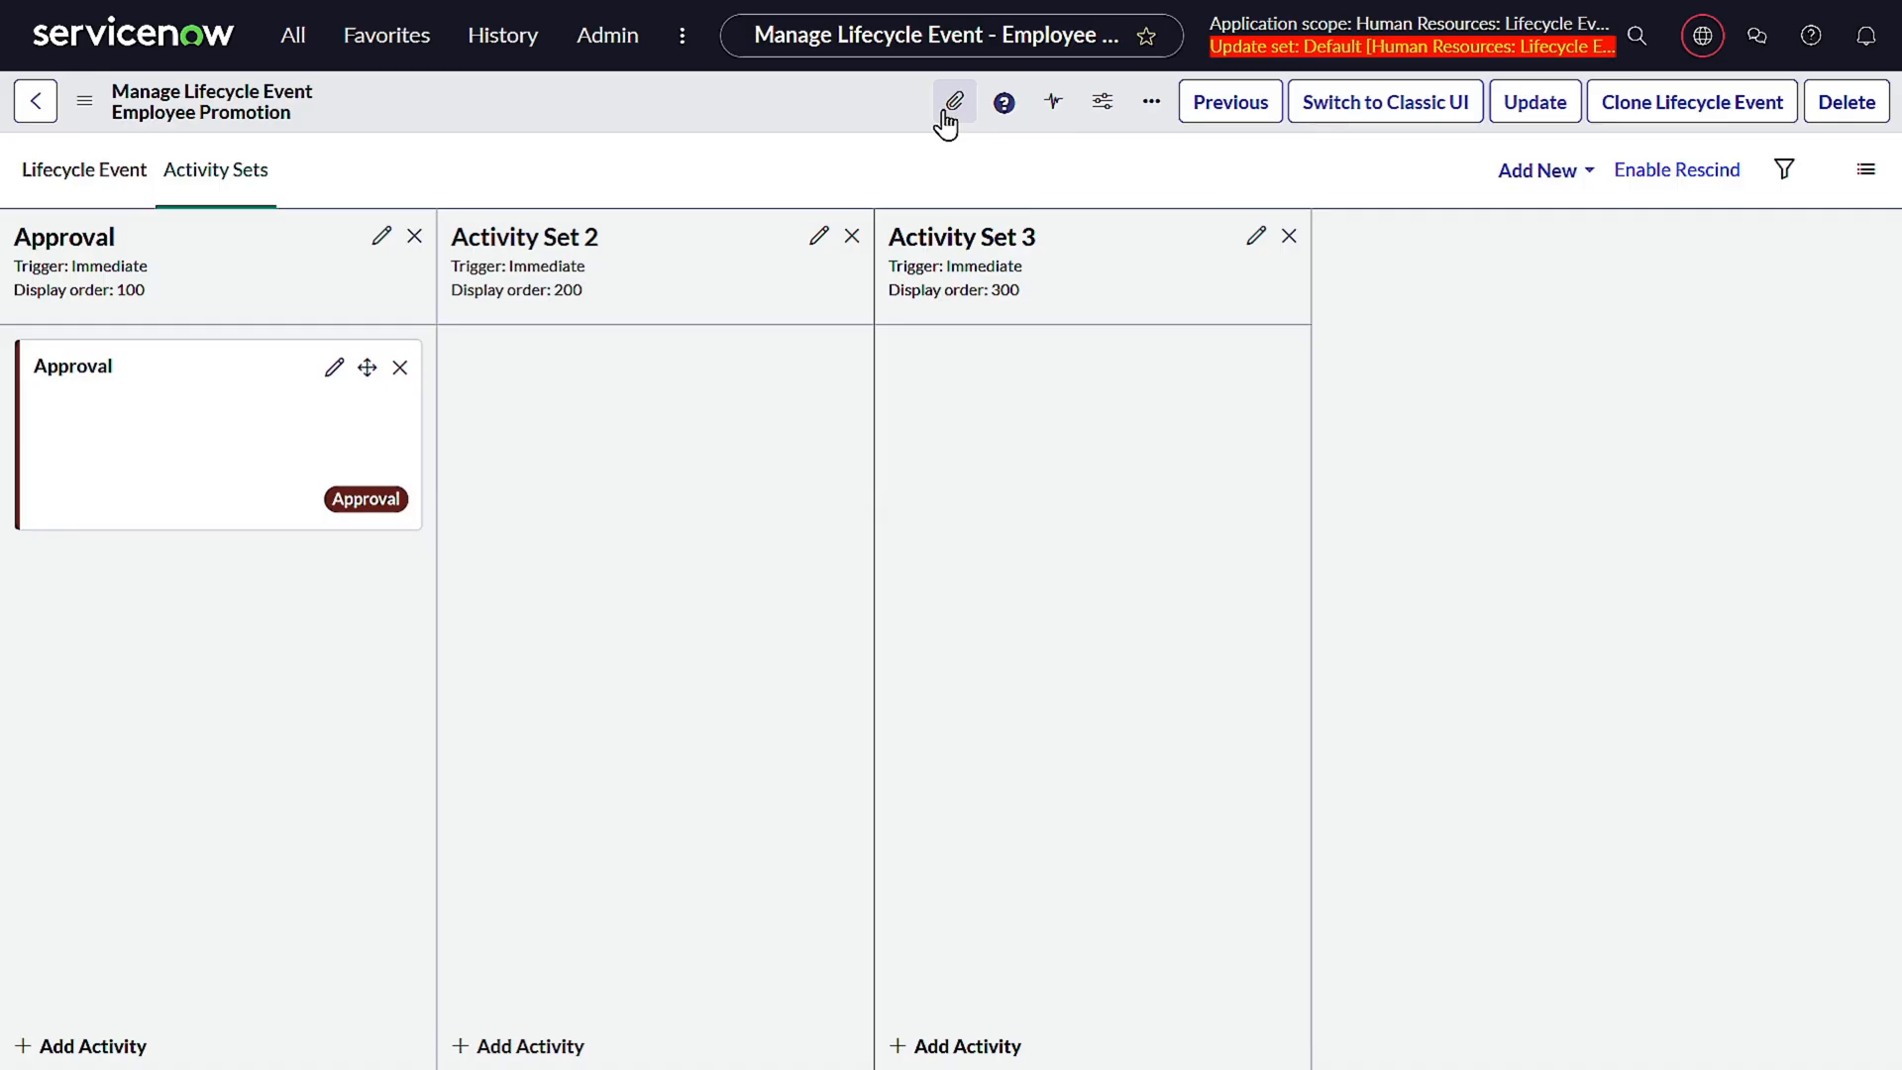
# - Start a new activity titled "Approved Notification" in the Approval activity set and set its type to Notification
pyautogui.click(95, 1042)
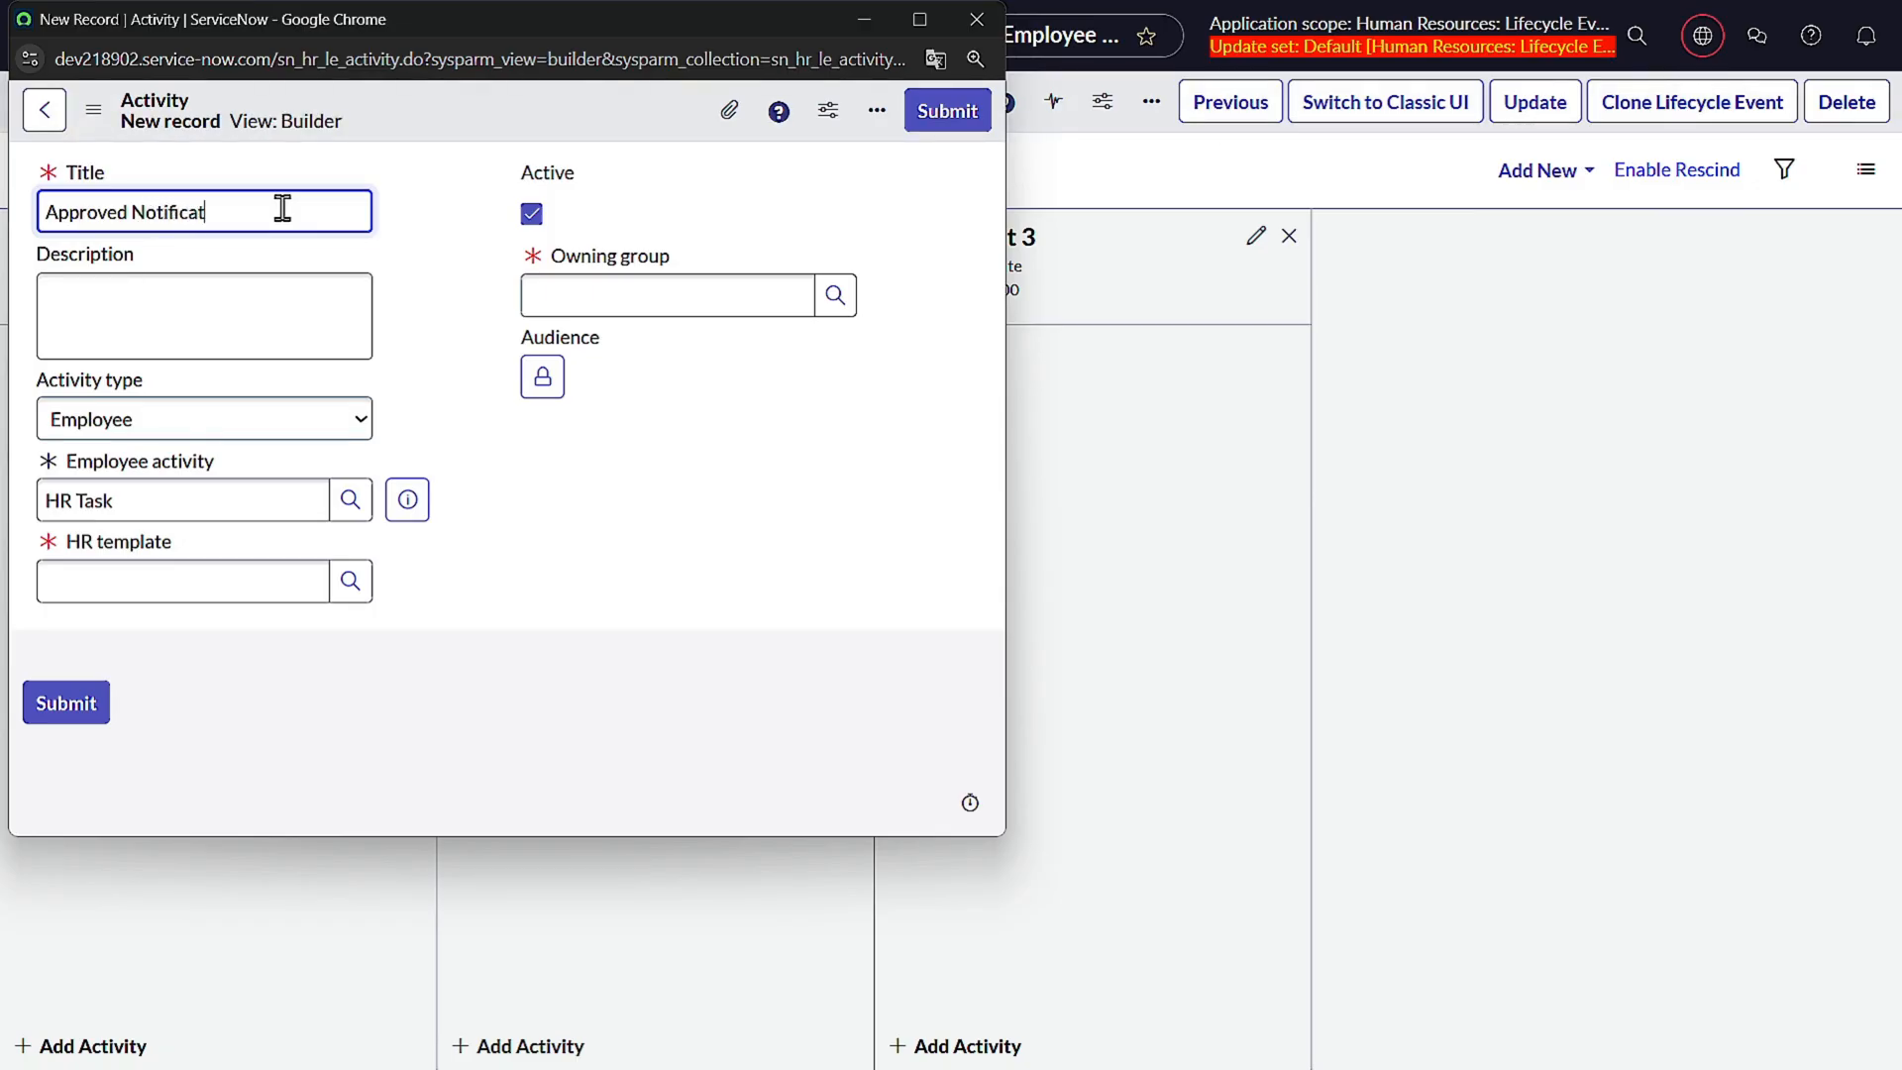
pyautogui.click(254, 421)
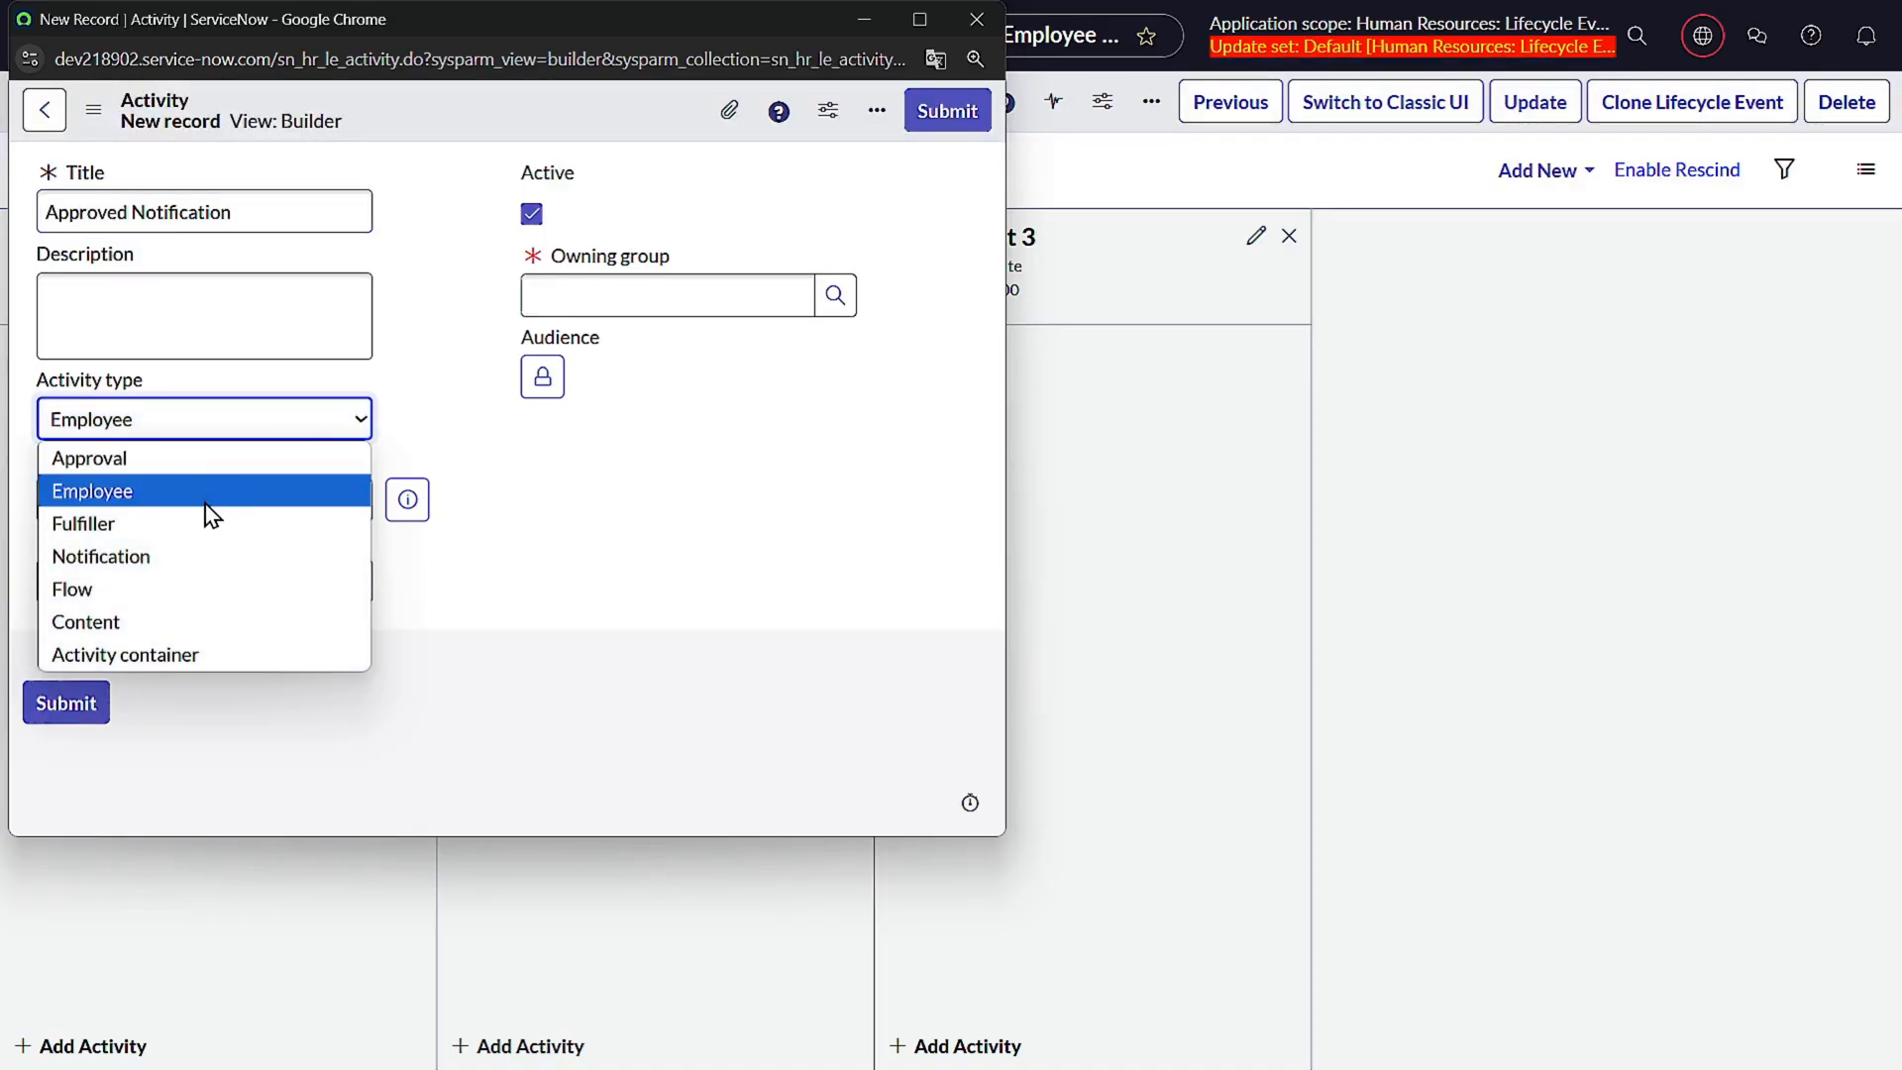
pyautogui.click(174, 555)
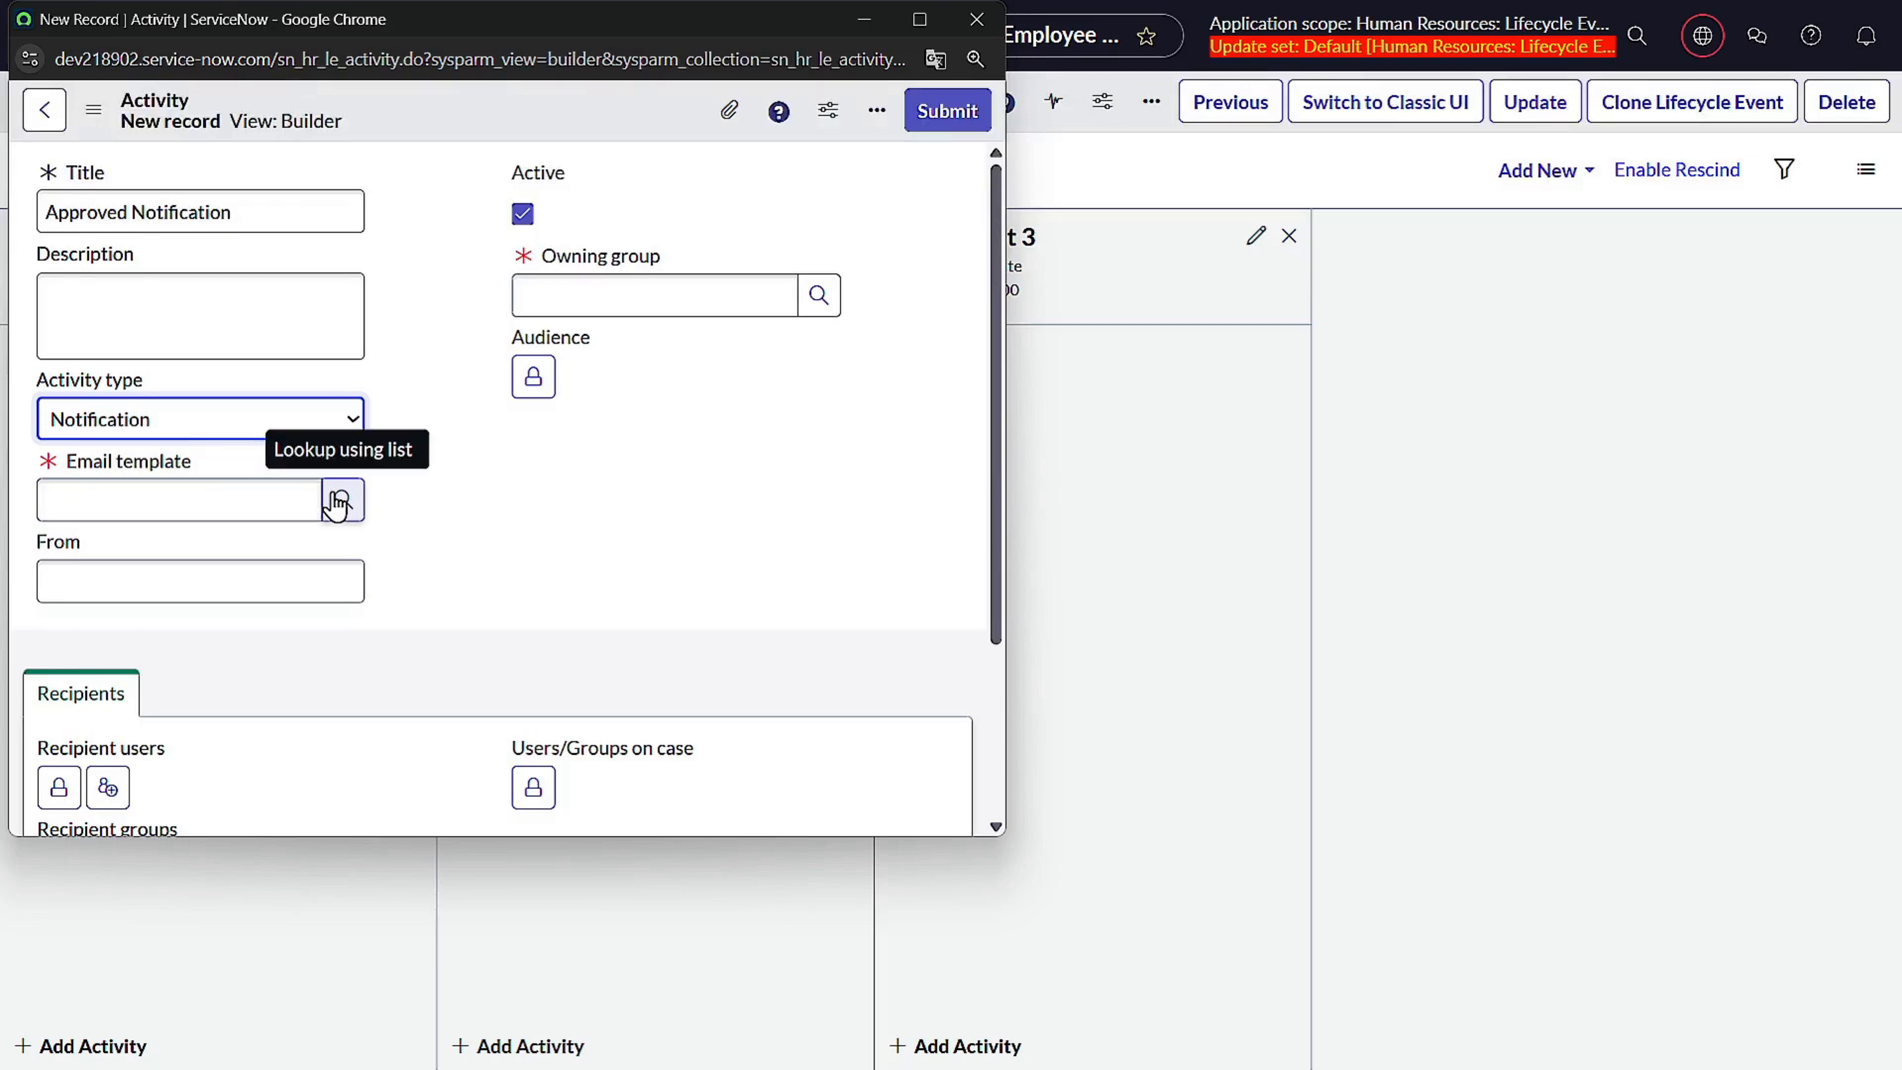
# - Start a new email template for the notification and name it "promotion Email", keeping the Activity Notification type
pyautogui.click(338, 500)
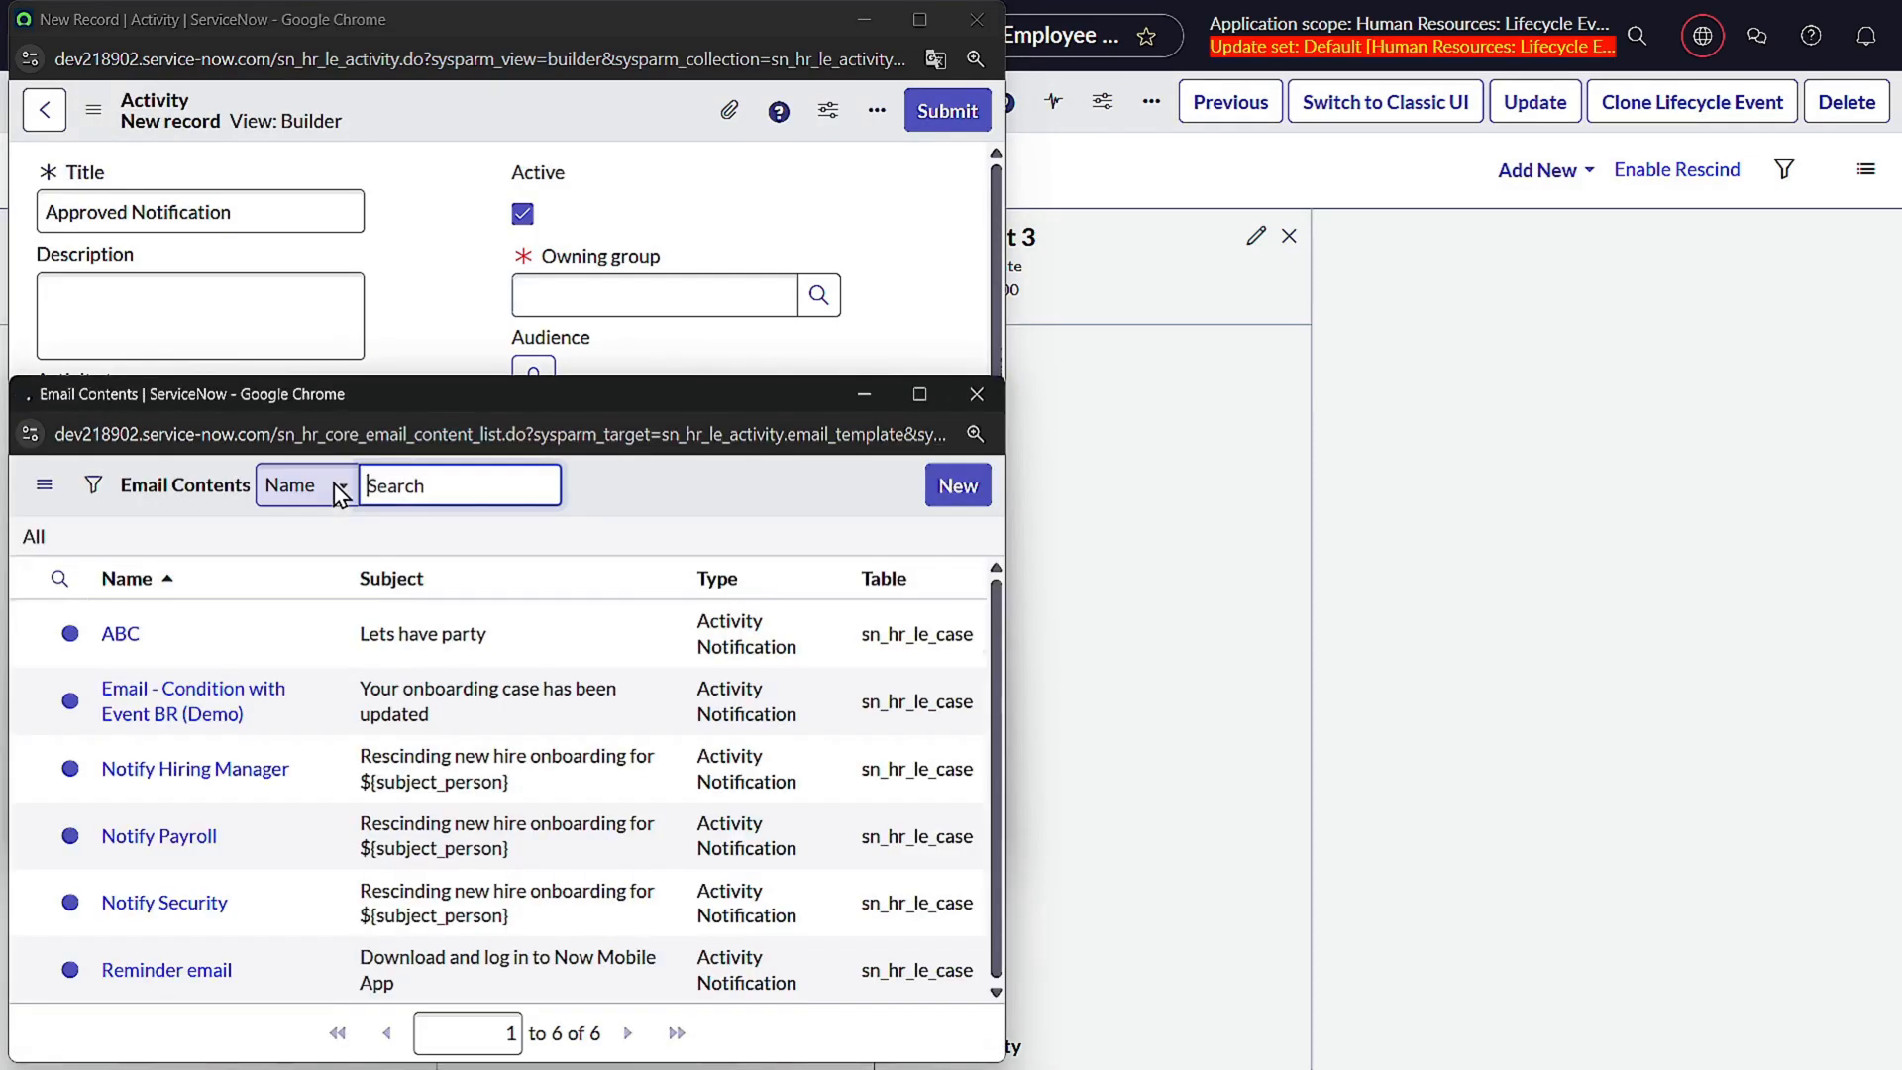
pyautogui.scroll(-2, 386, 723)
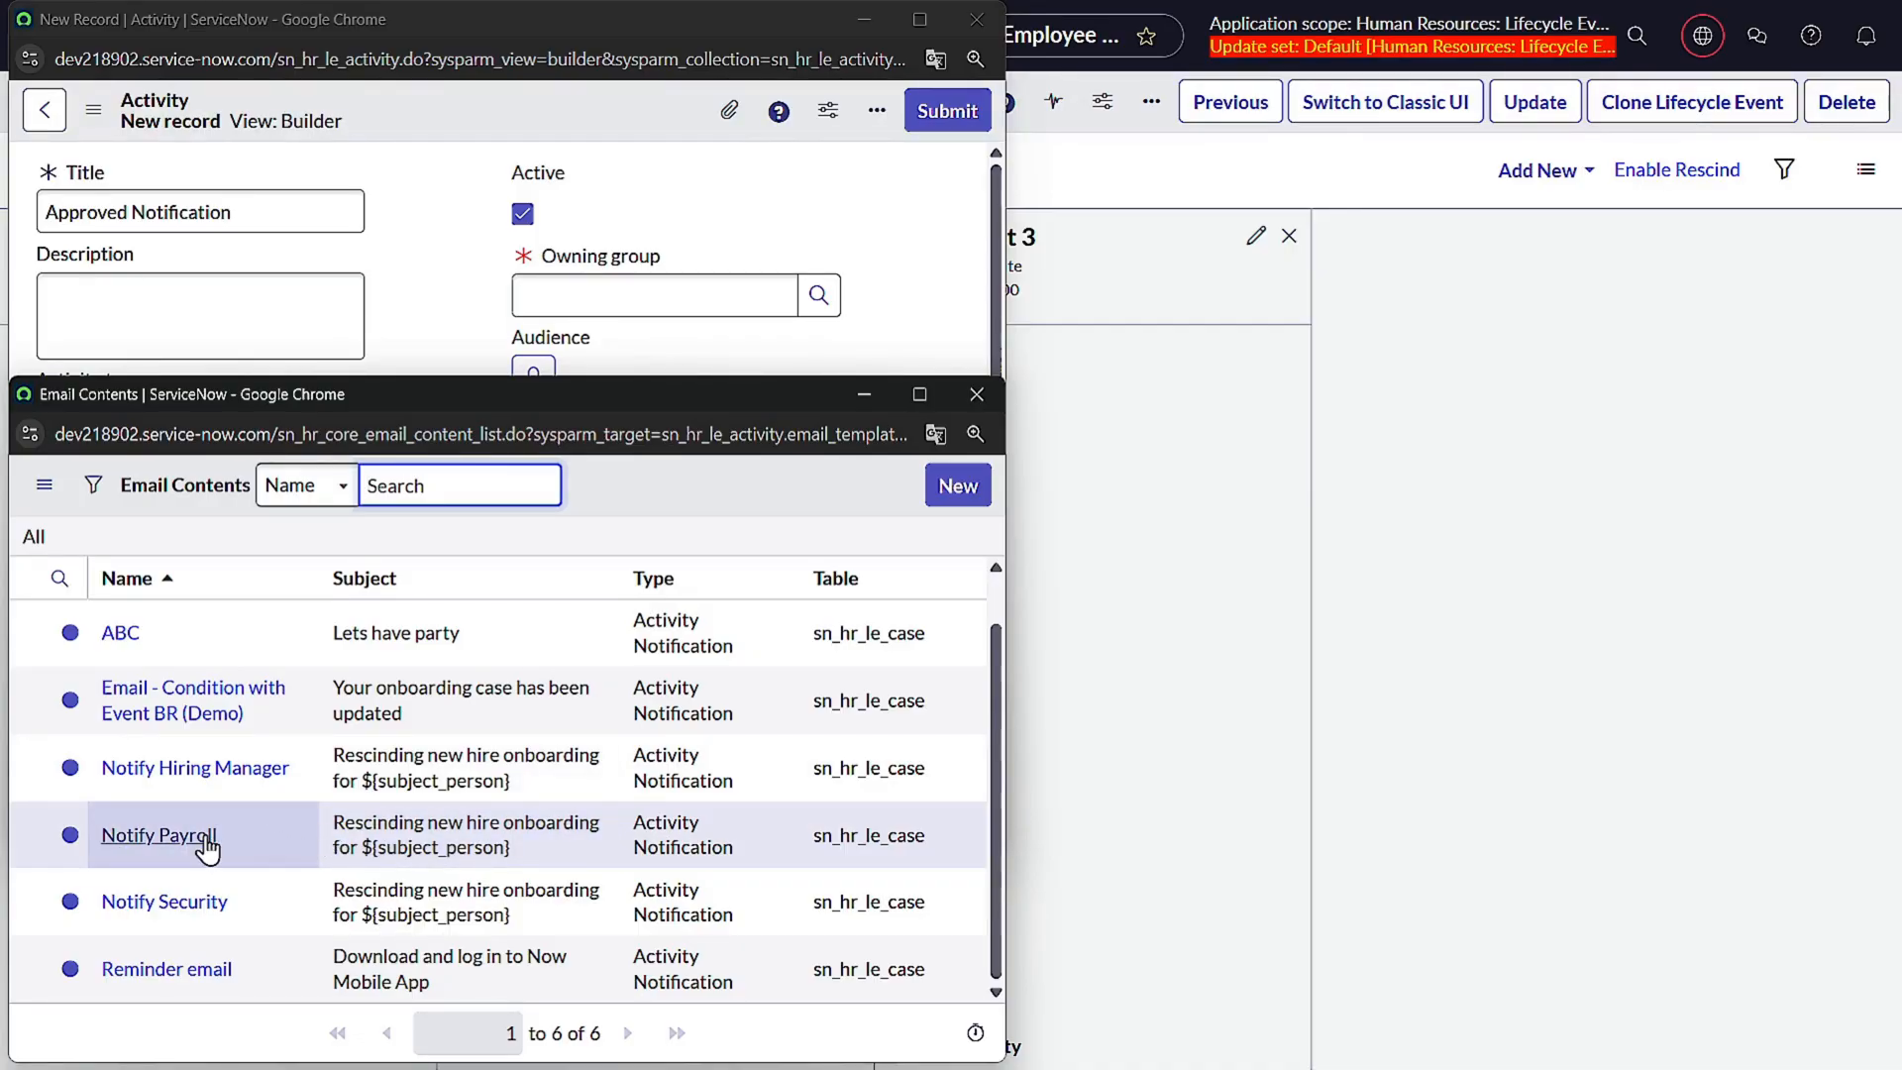
pyautogui.click(970, 502)
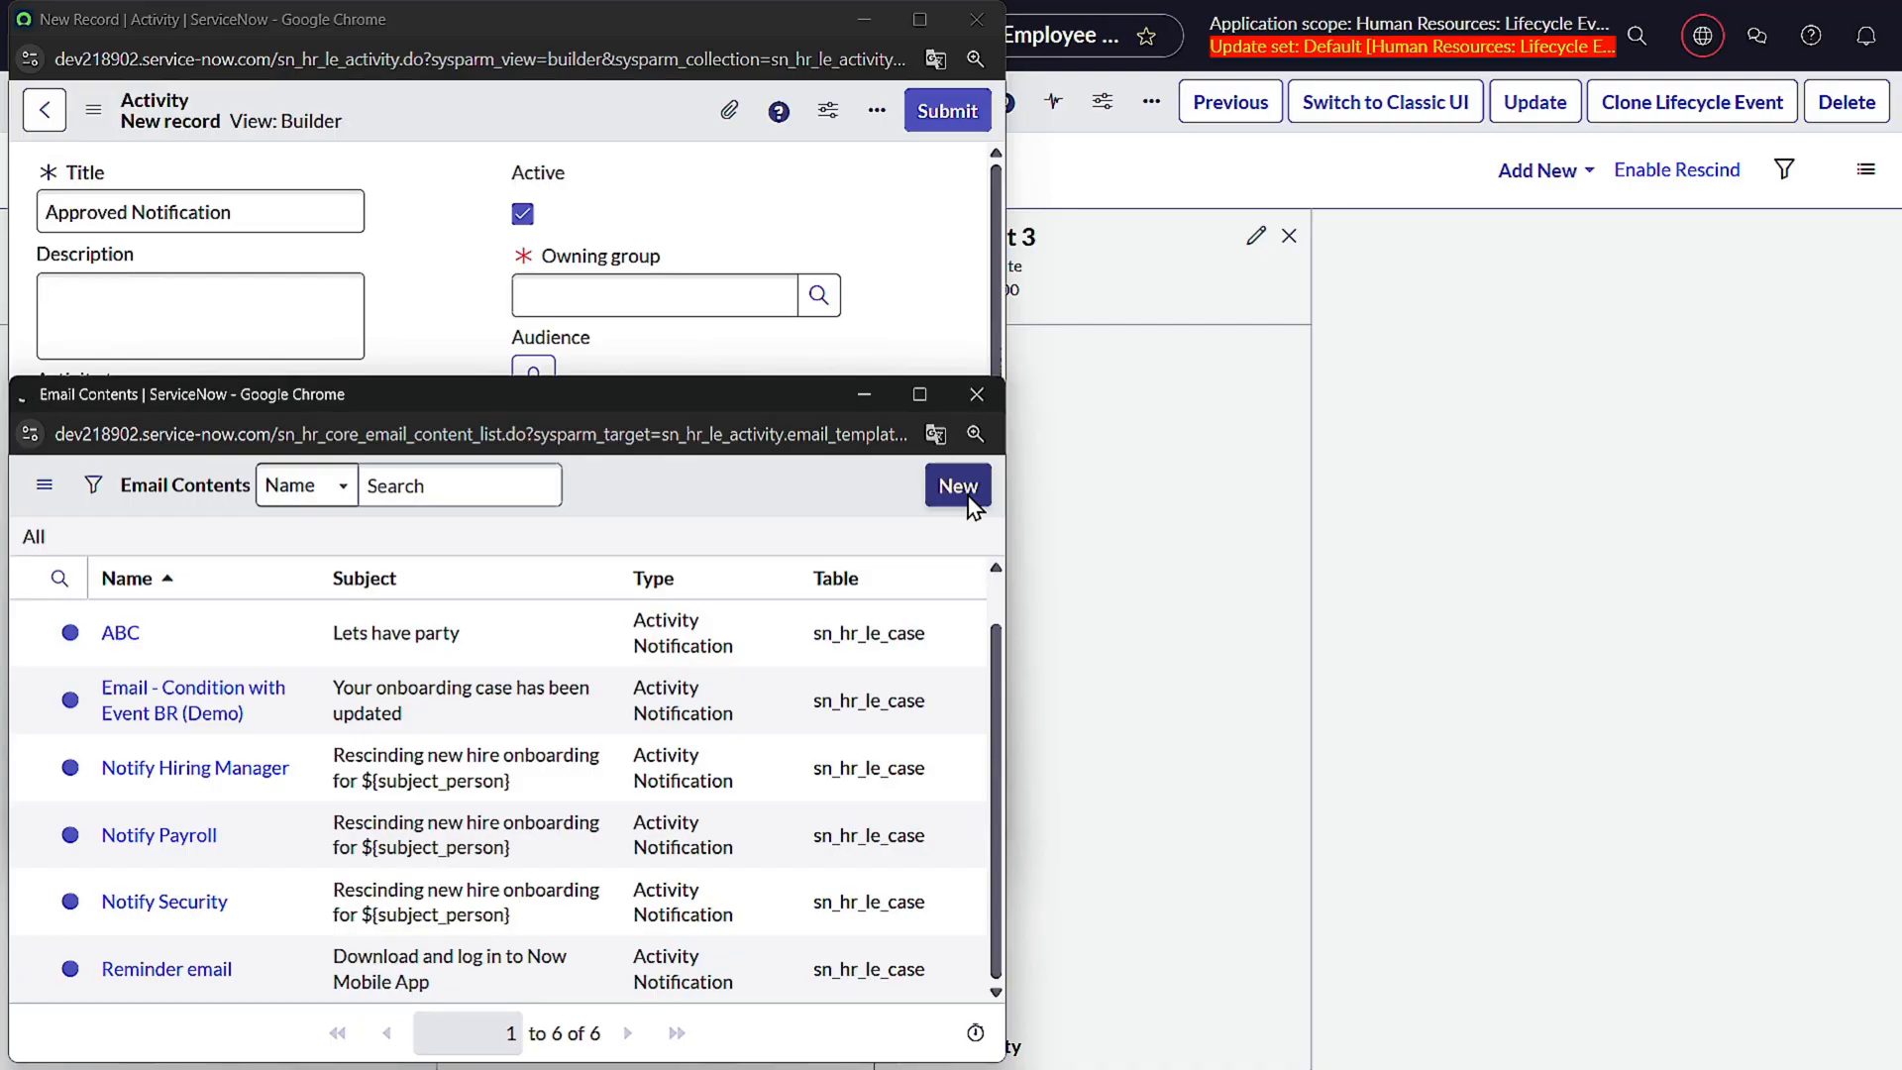
pyautogui.click(125, 586)
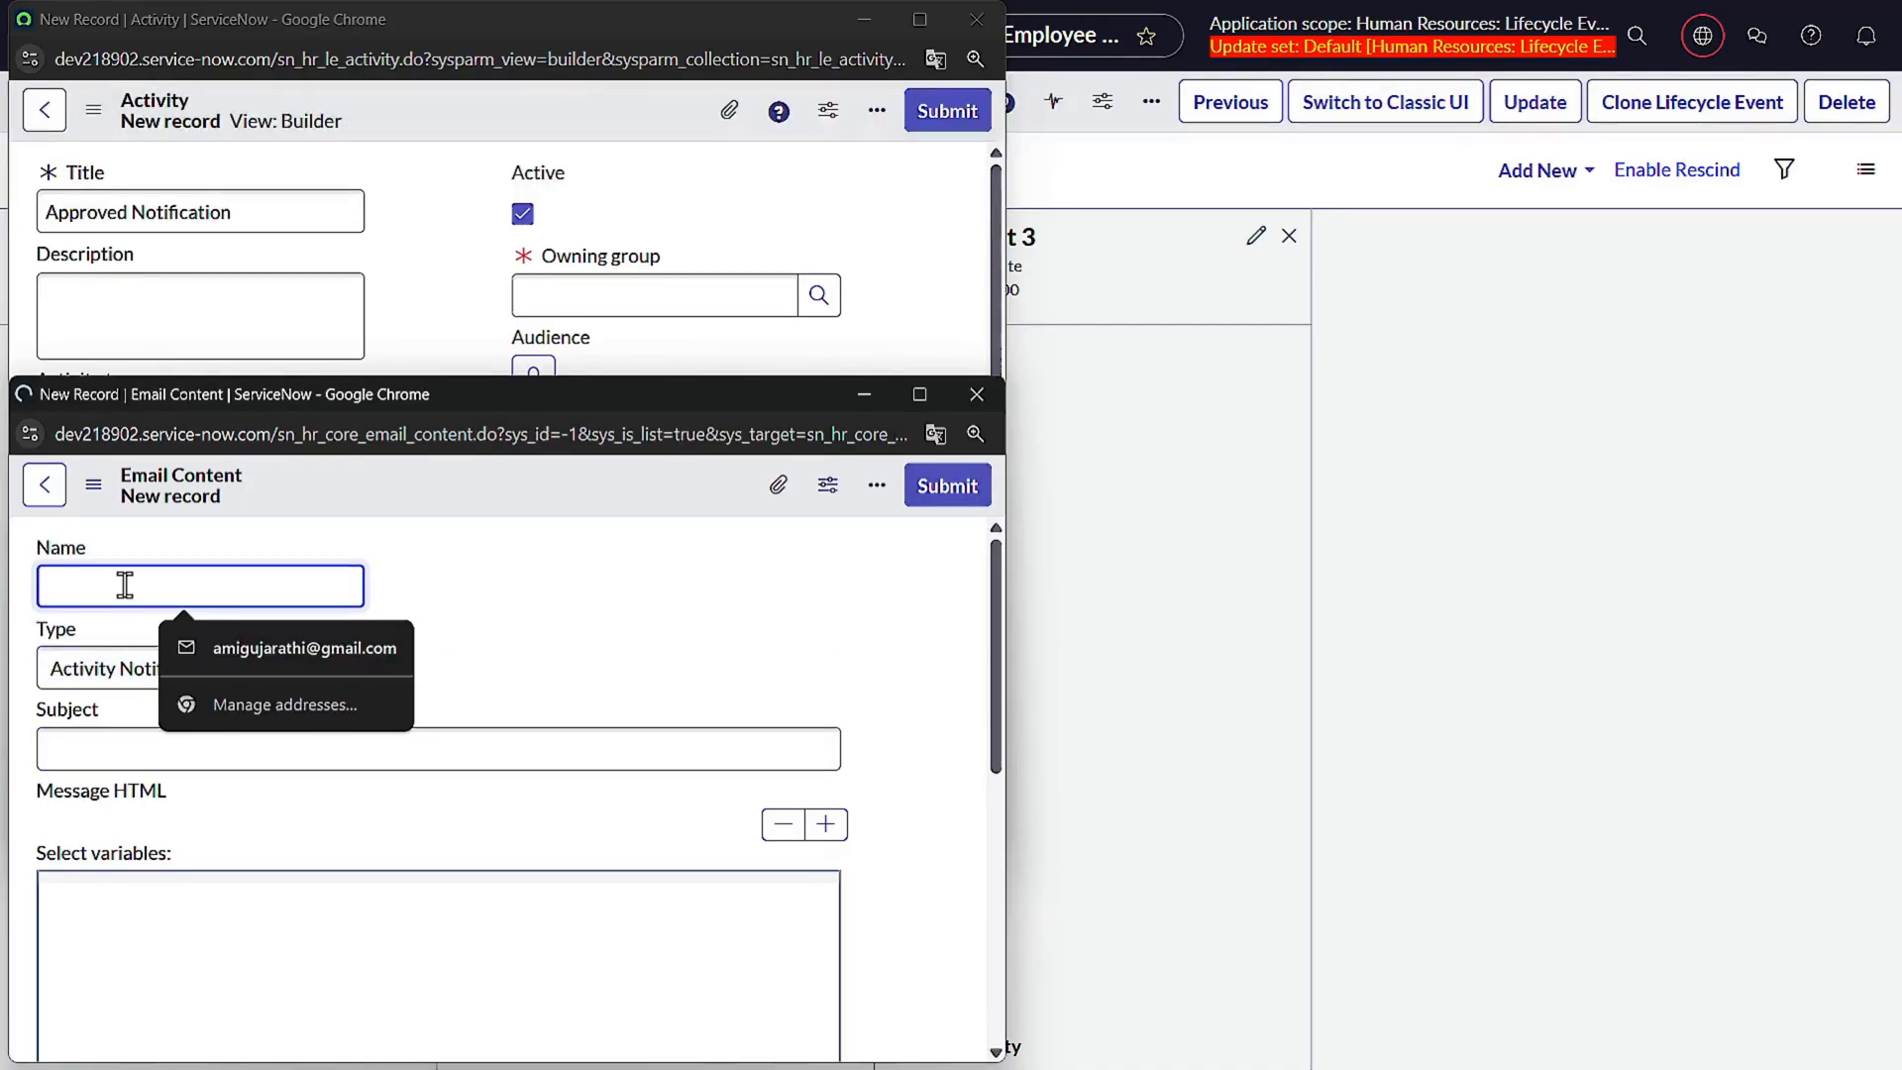
pyautogui.write('promotion Emaa')
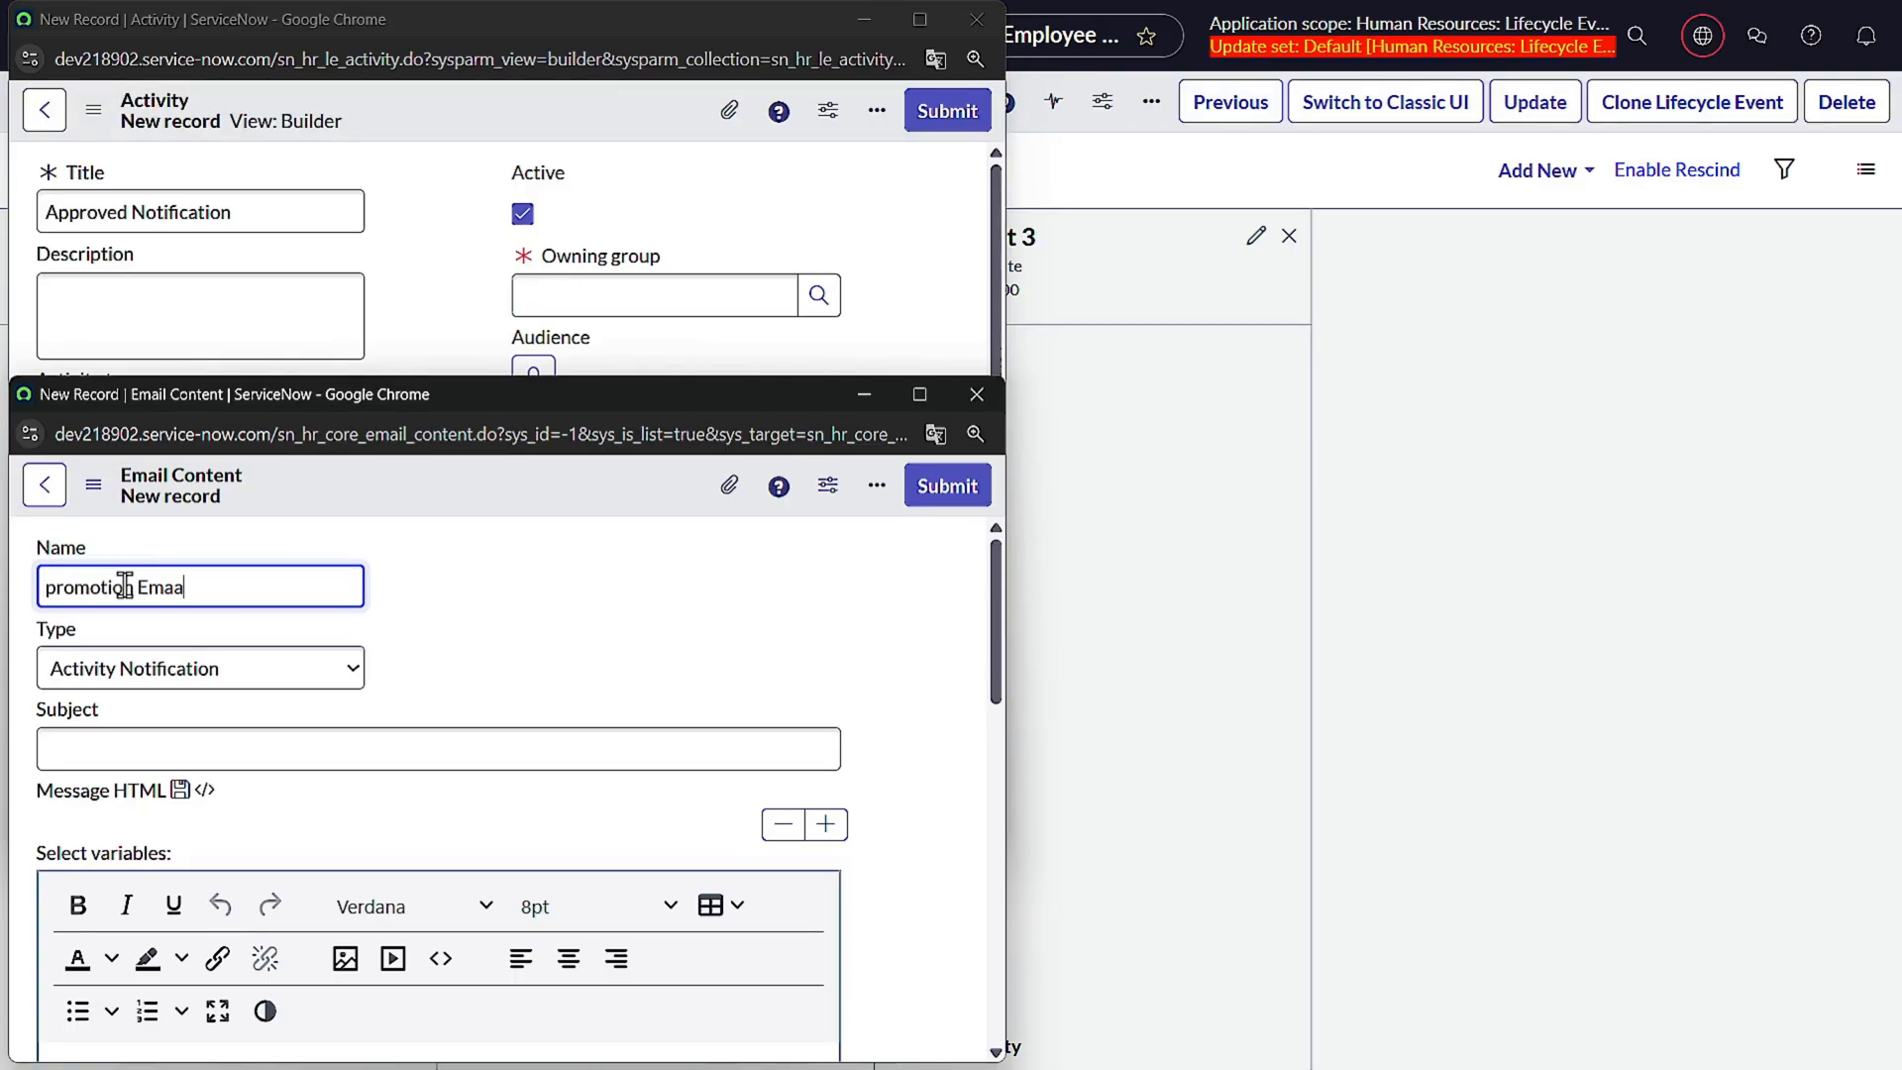
pyautogui.press('BackSpace')
pyautogui.press('BackSpace')
pyautogui.press('BackSpace')
pyautogui.hotkey('ctrl', 'a')
pyautogui.hotkey('ctrl', 'c')
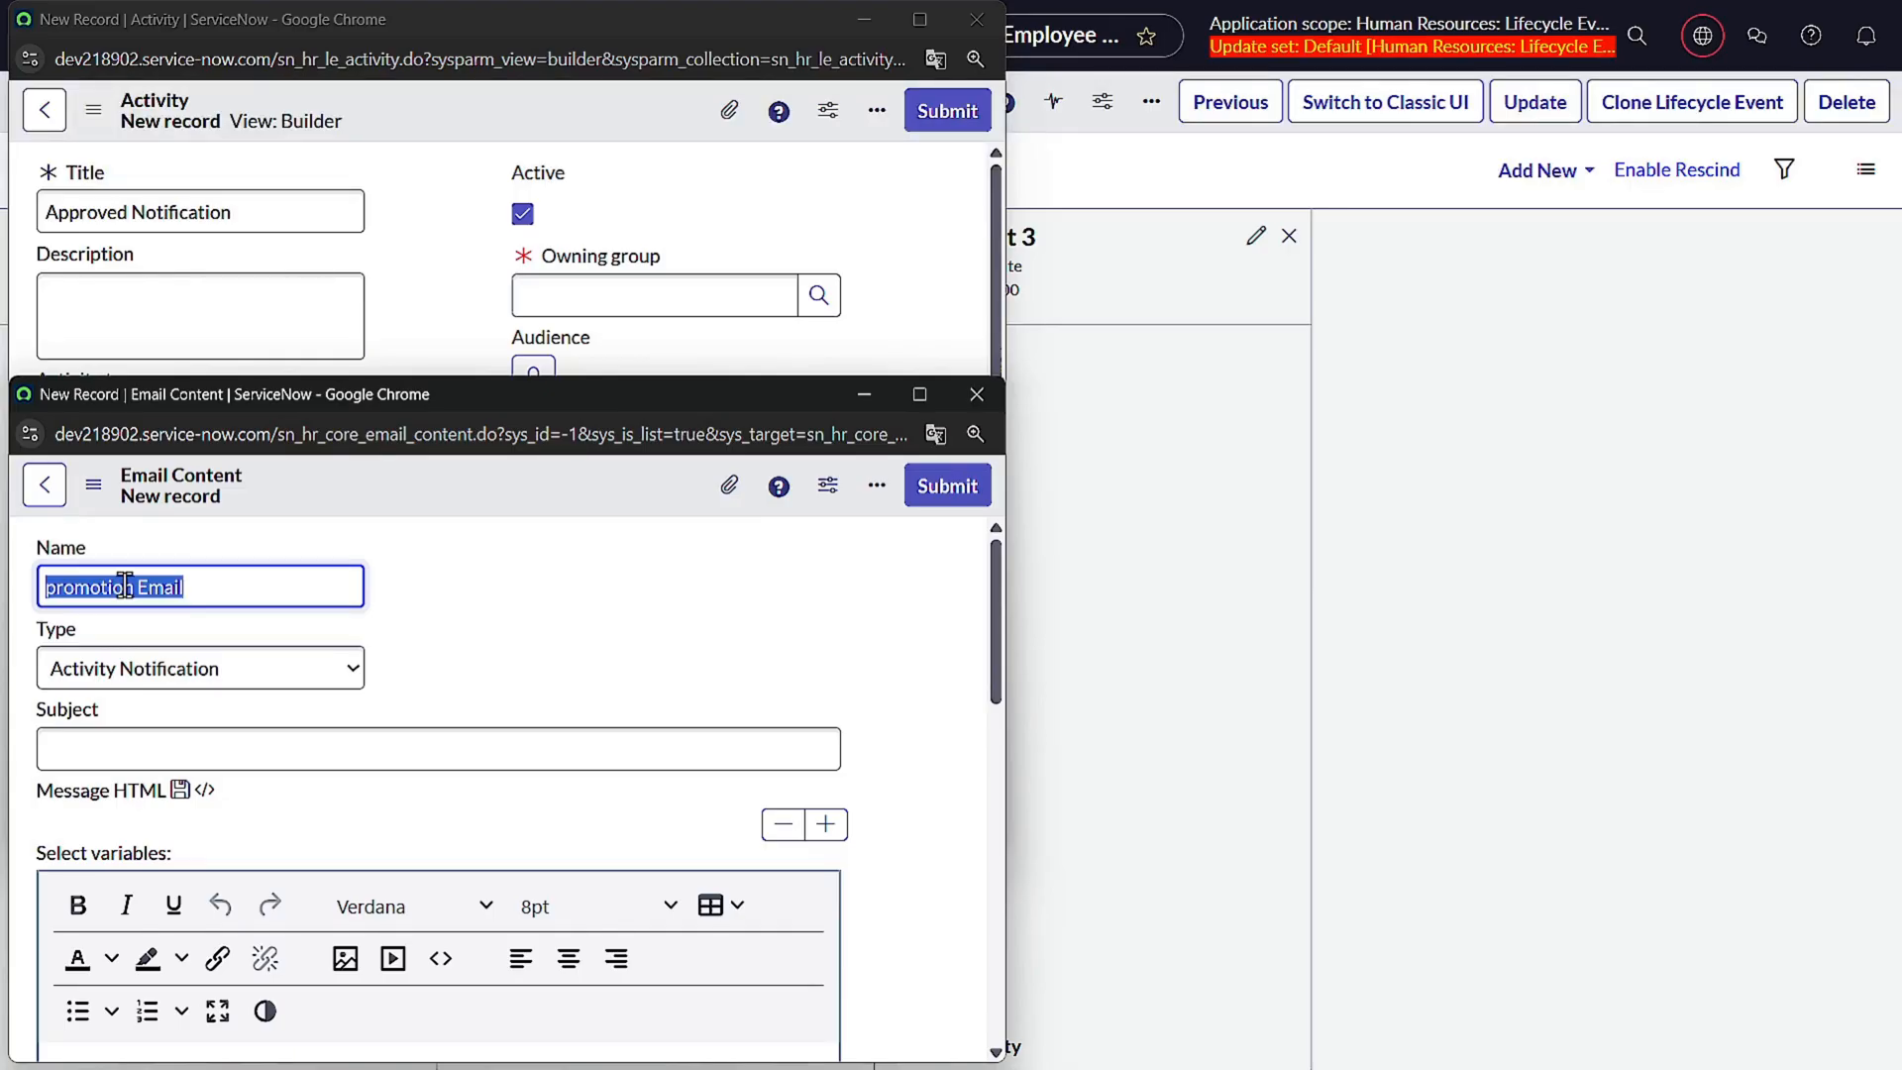
# - Use the template name as the email subject, leave the message body empty and submit the template
pyautogui.click(195, 751)
pyautogui.hotkey('ctrl', 'v')
pyautogui.scroll(-5, 247, 704)
pyautogui.click(258, 663)
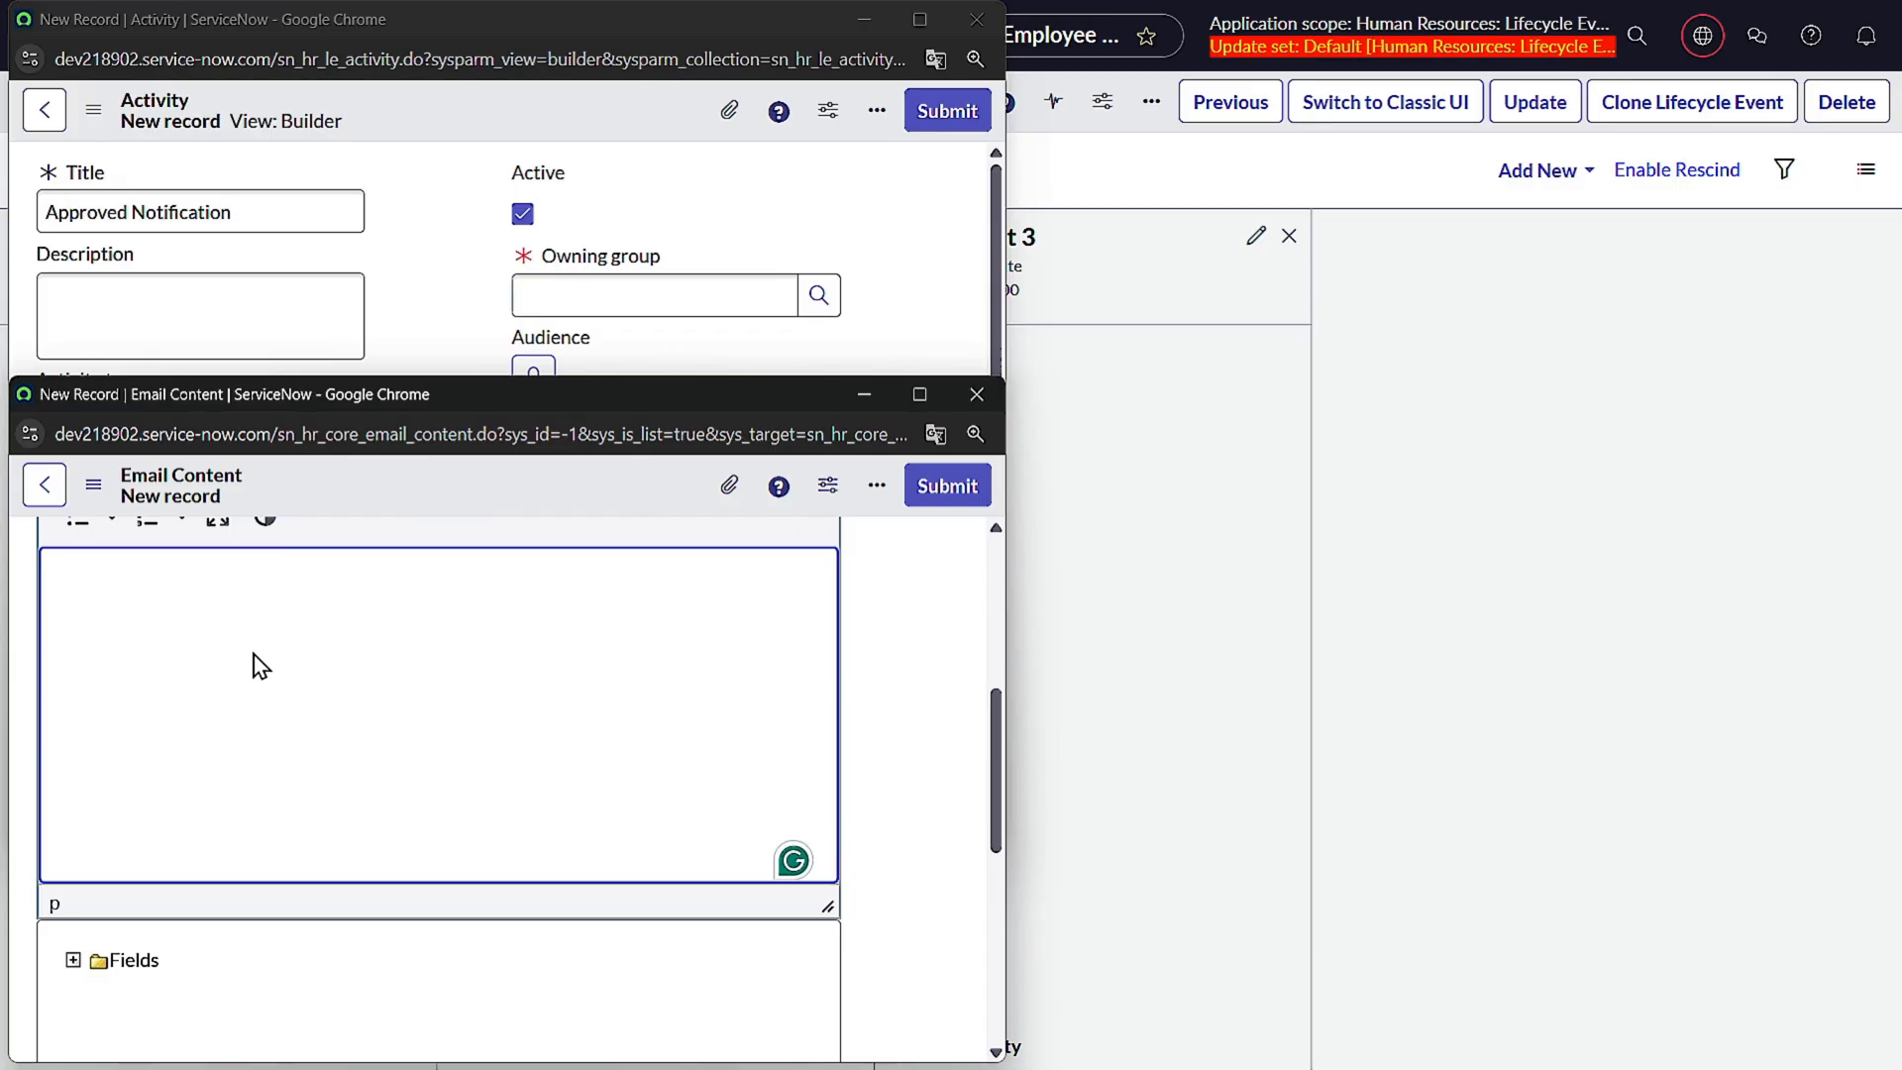
pyautogui.scroll(-5, 297, 694)
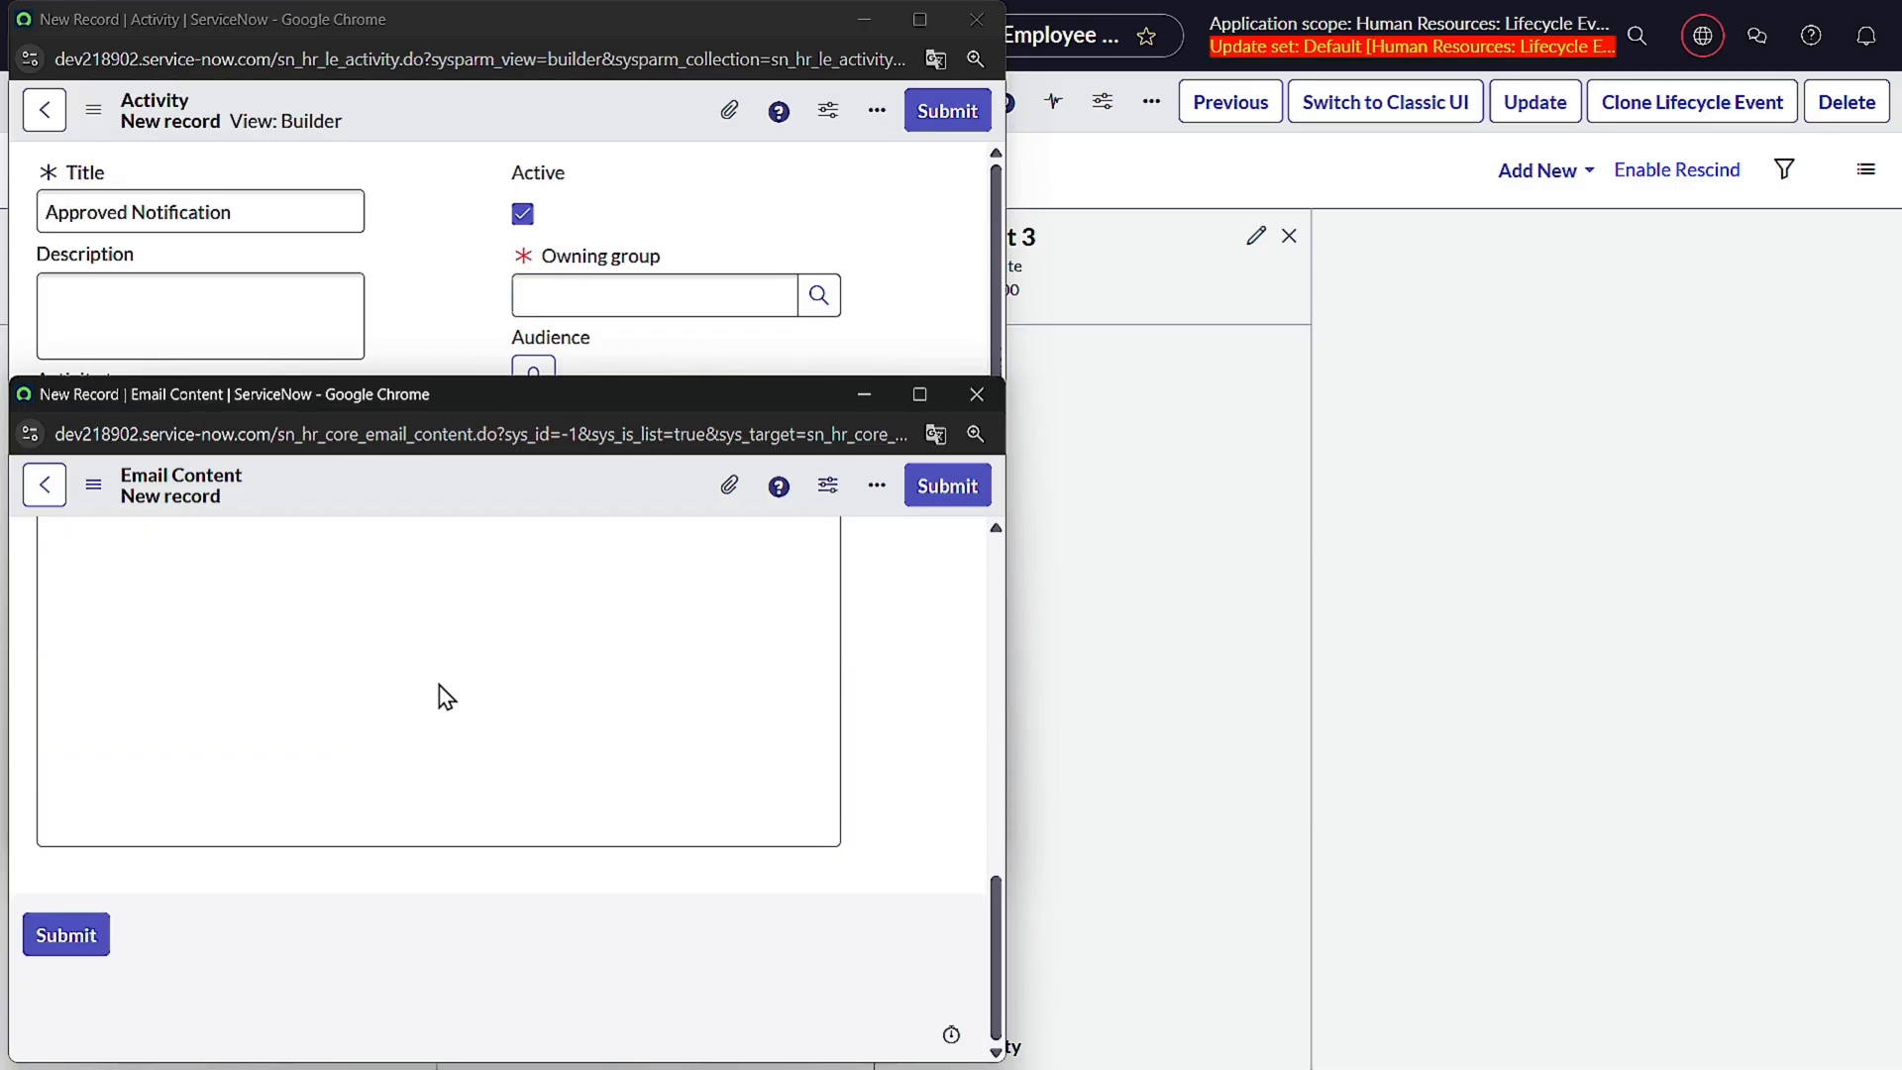
pyautogui.click(949, 487)
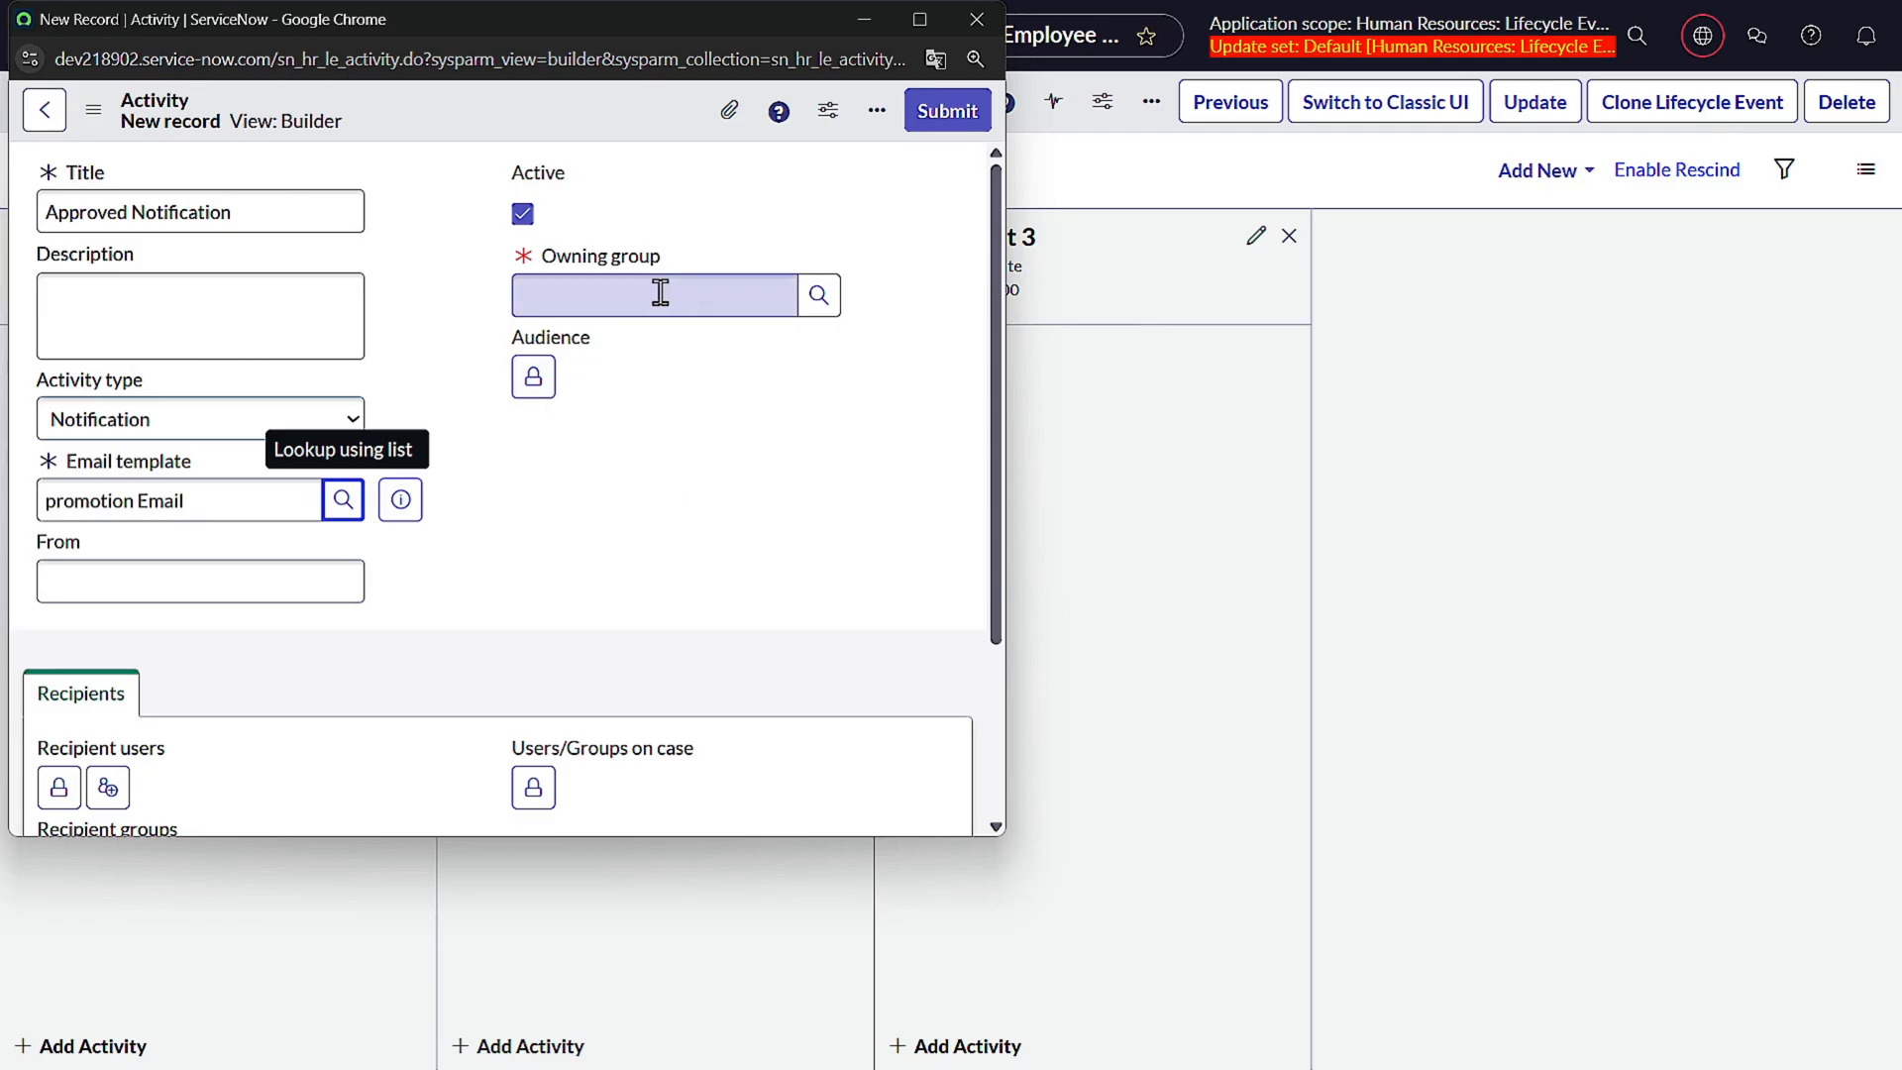
# - Set the owning group to HR Payroll and submit the activity with Subject person as the recipient from the case
pyautogui.click(793, 297)
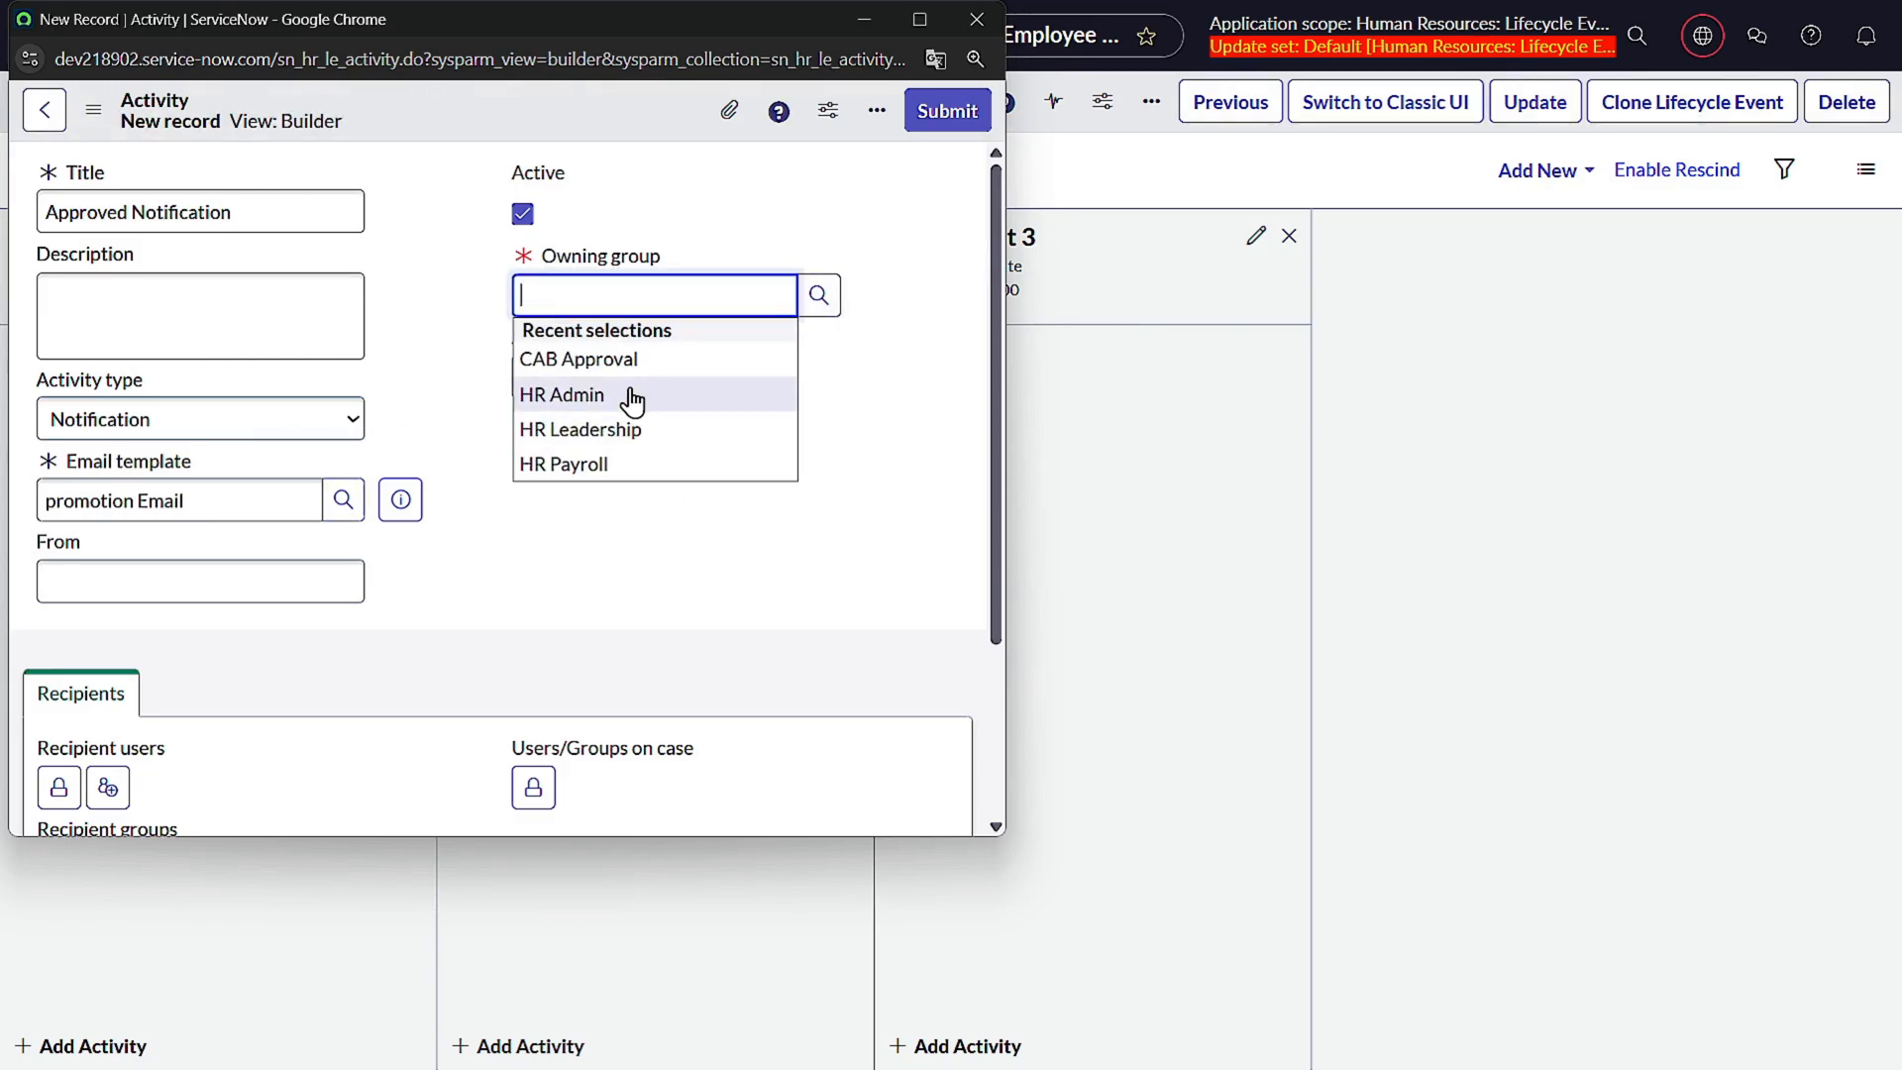
pyautogui.click(620, 466)
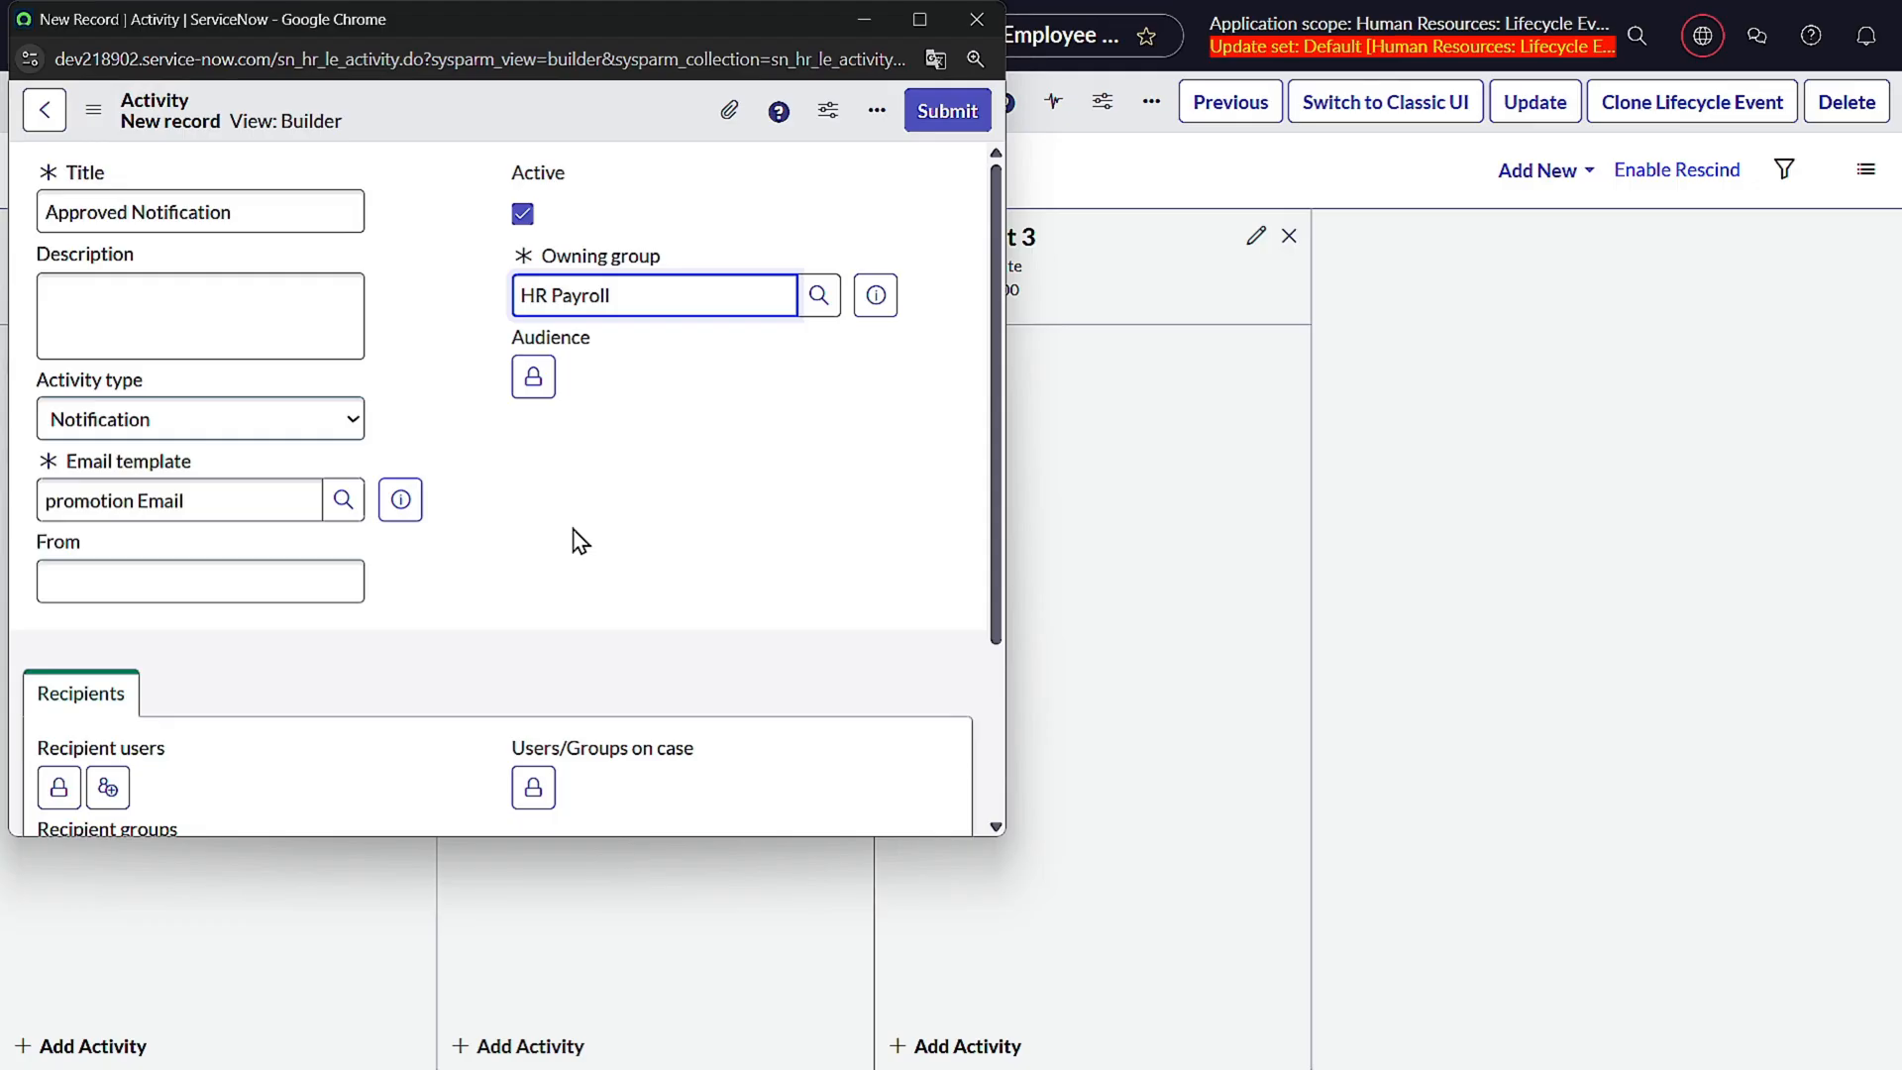
pyautogui.scroll(-2, 580, 543)
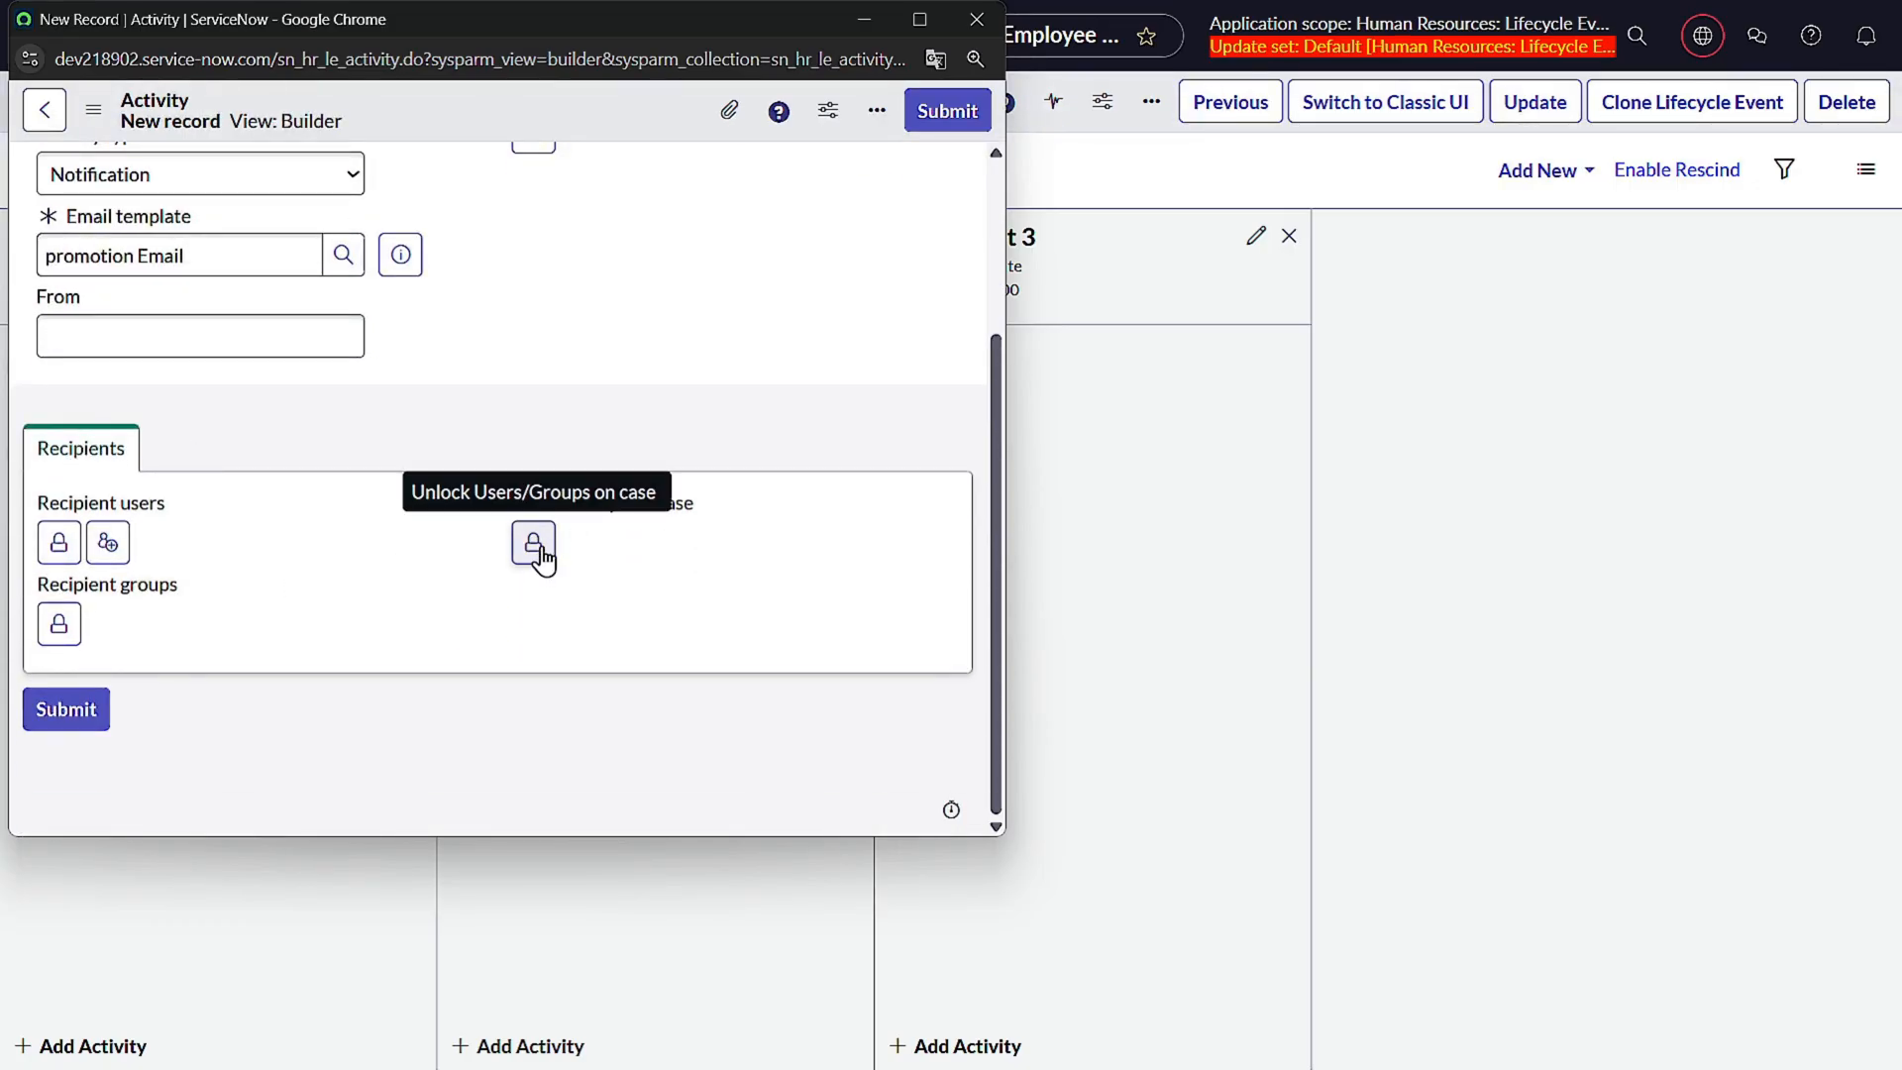
pyautogui.click(532, 547)
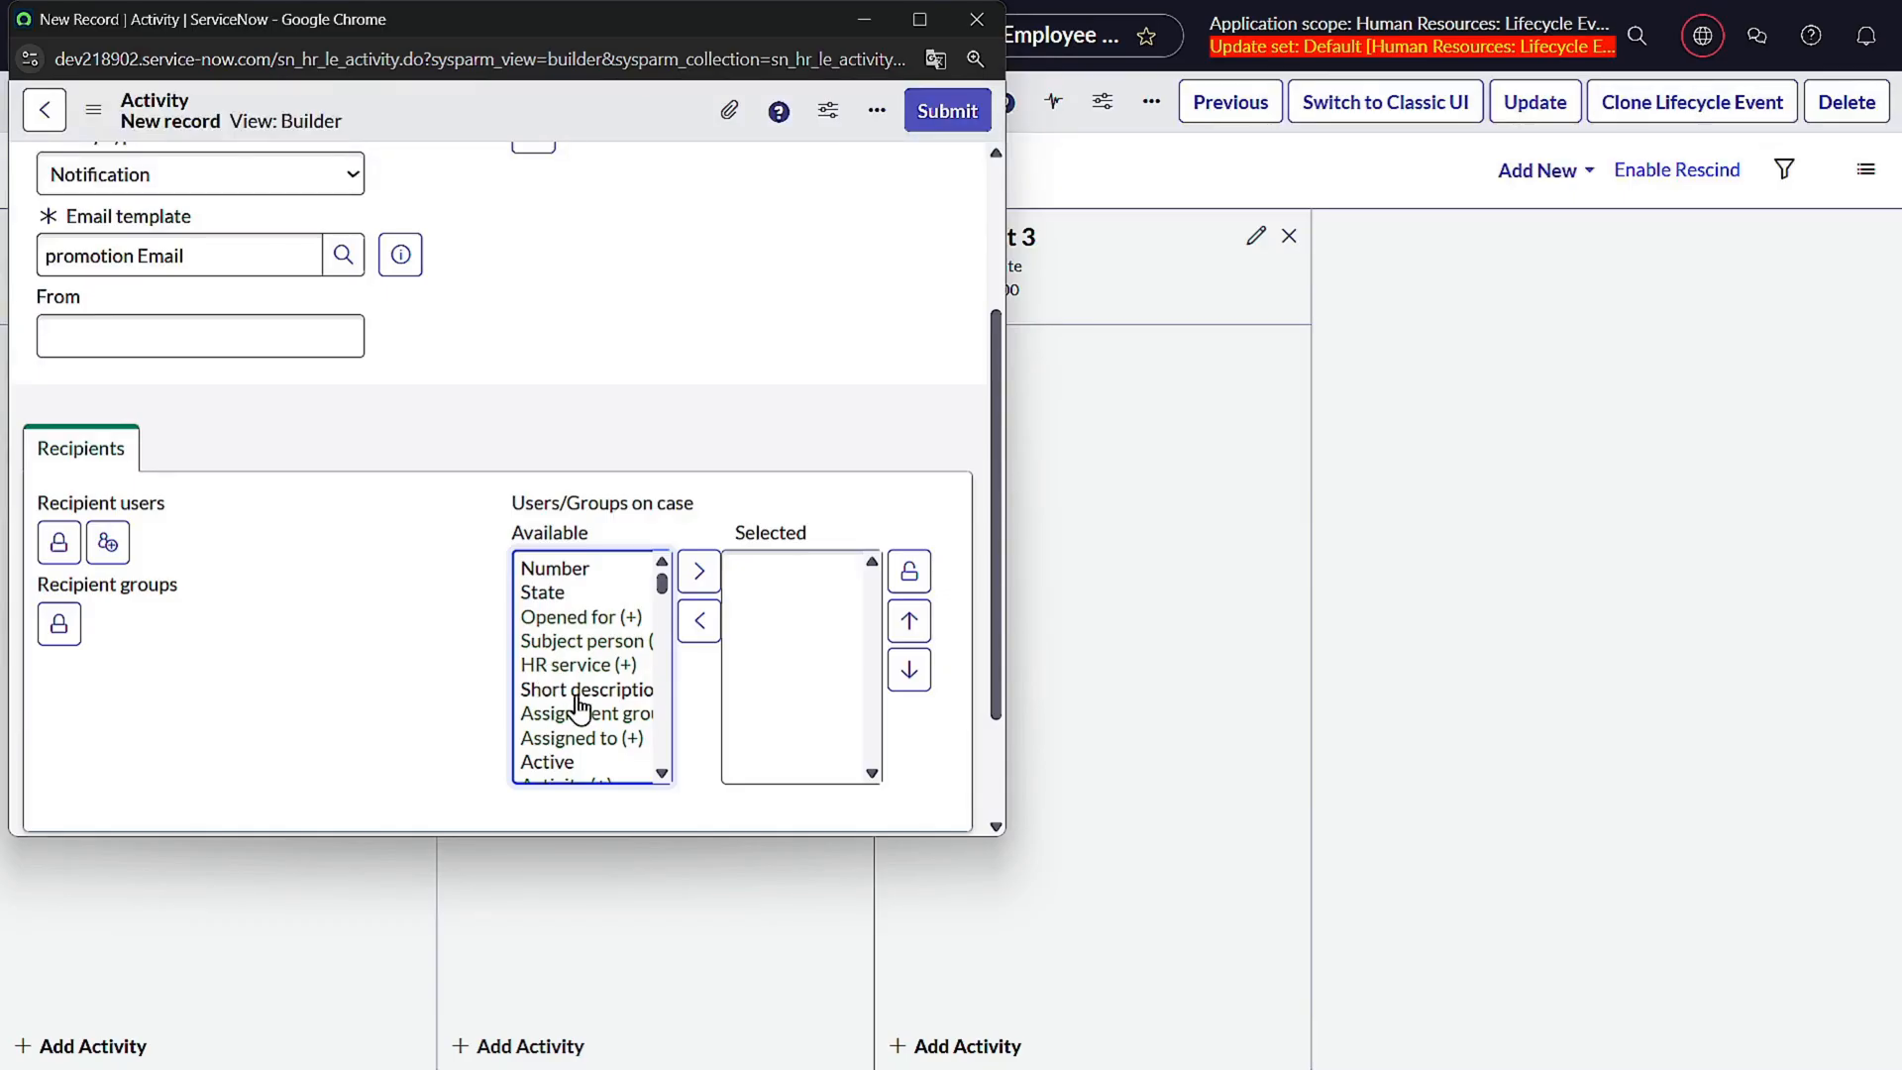
pyautogui.click(585, 641)
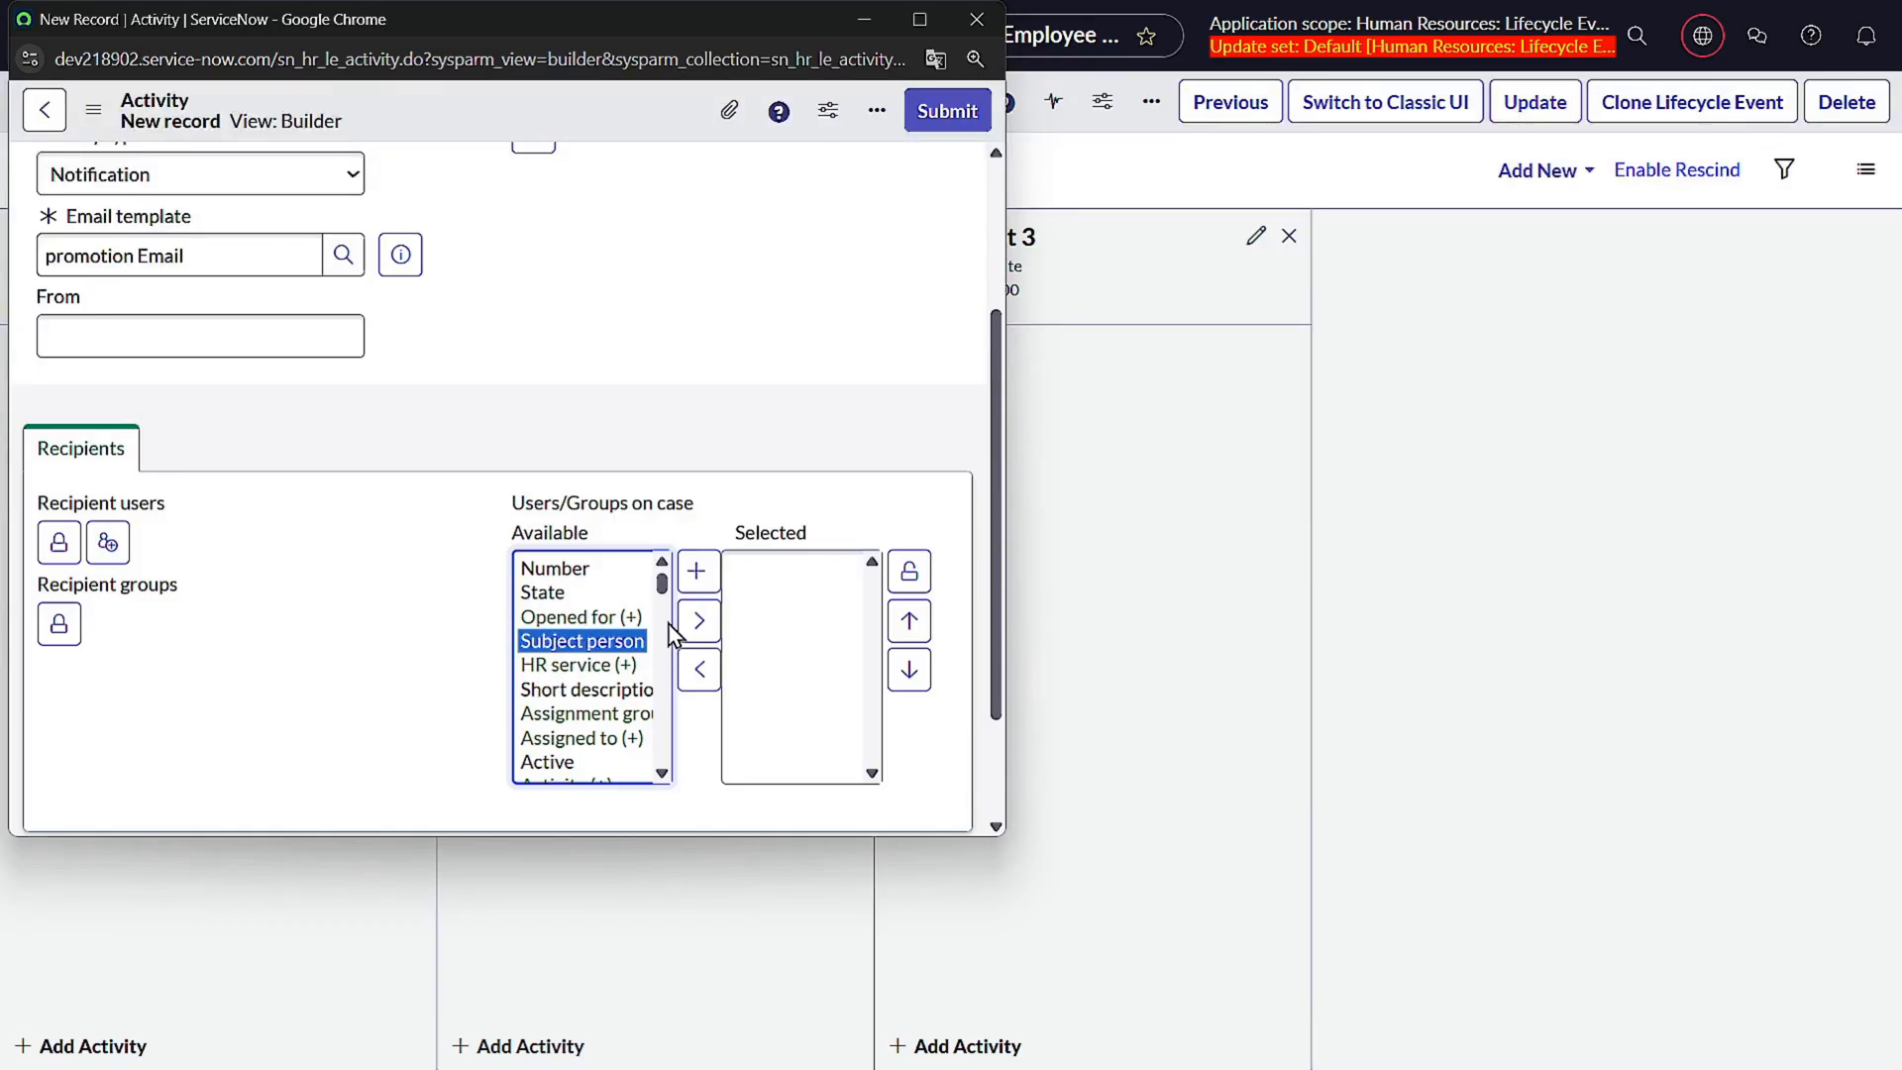
pyautogui.click(698, 621)
pyautogui.click(939, 105)
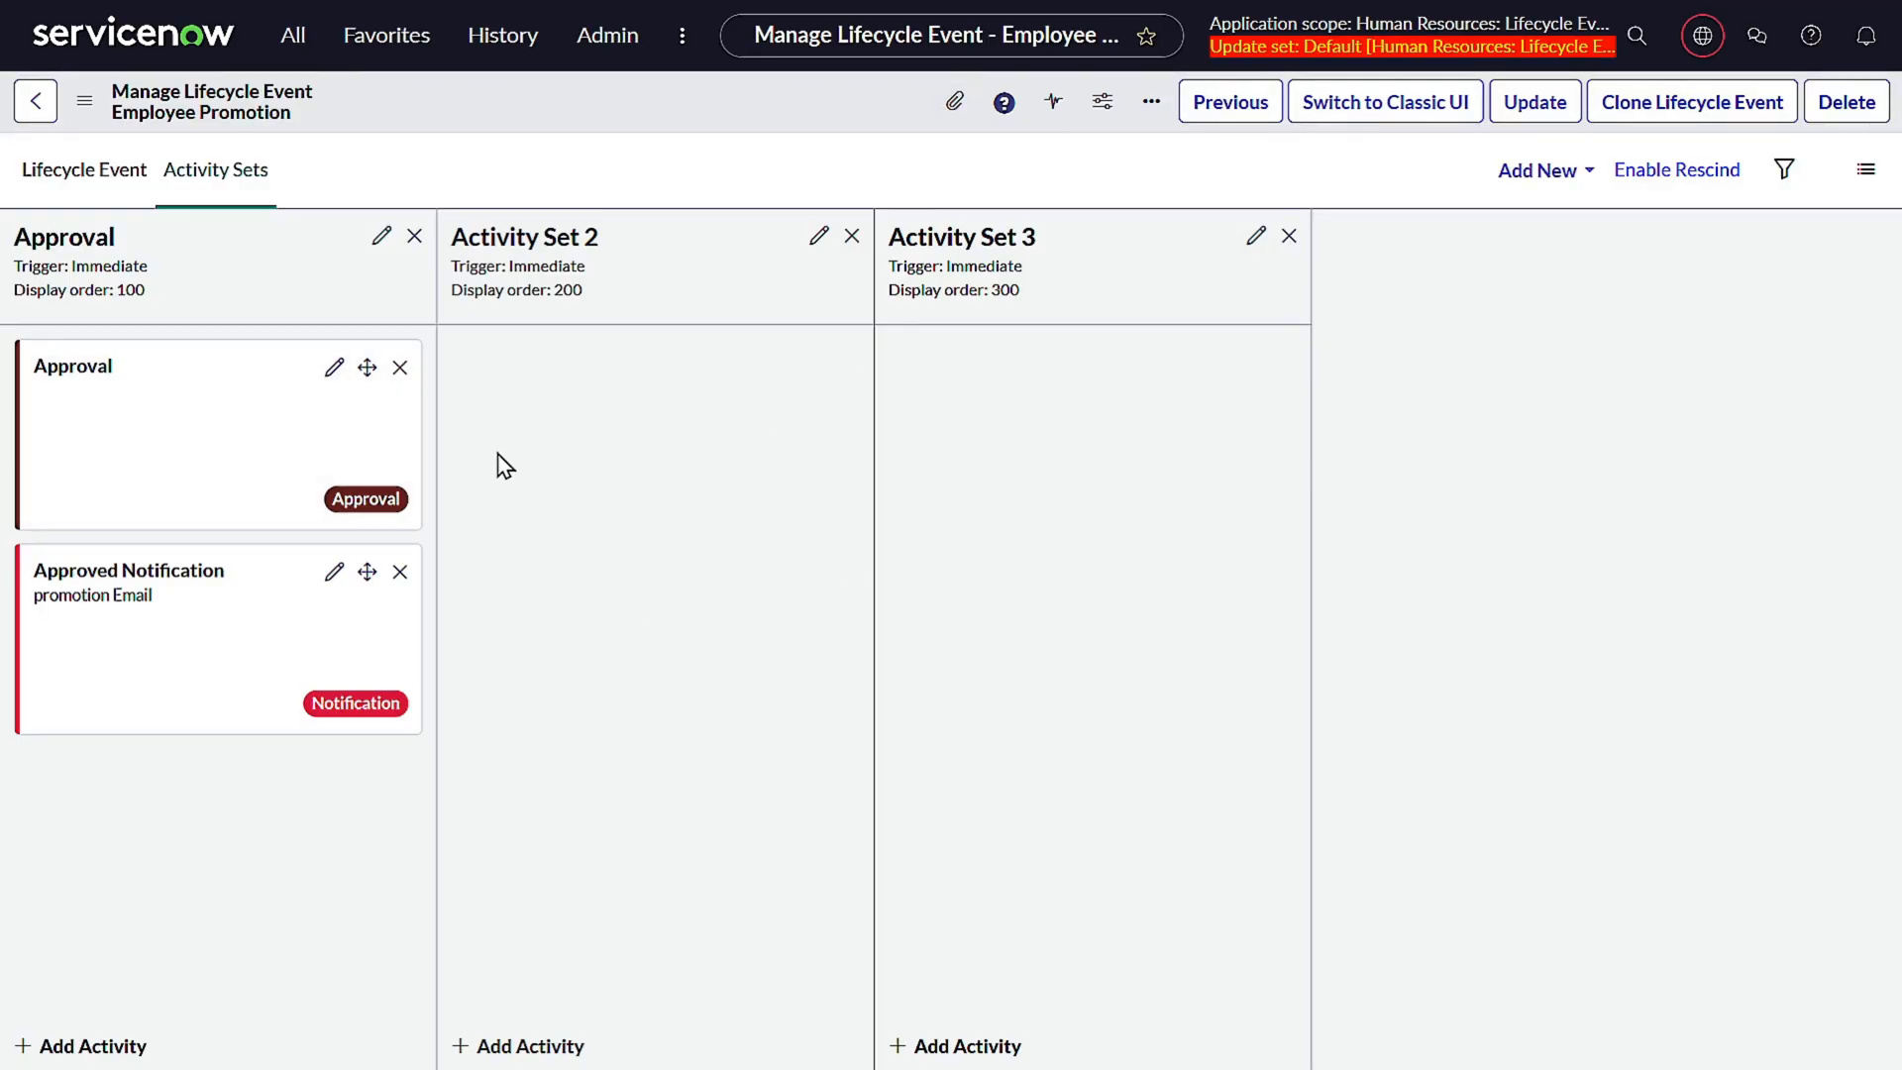
# - Start an activity titled "Revise Payroll" in Activity Set 2 with type Fulfiller and owning group HR Payroll
pyautogui.click(512, 1046)
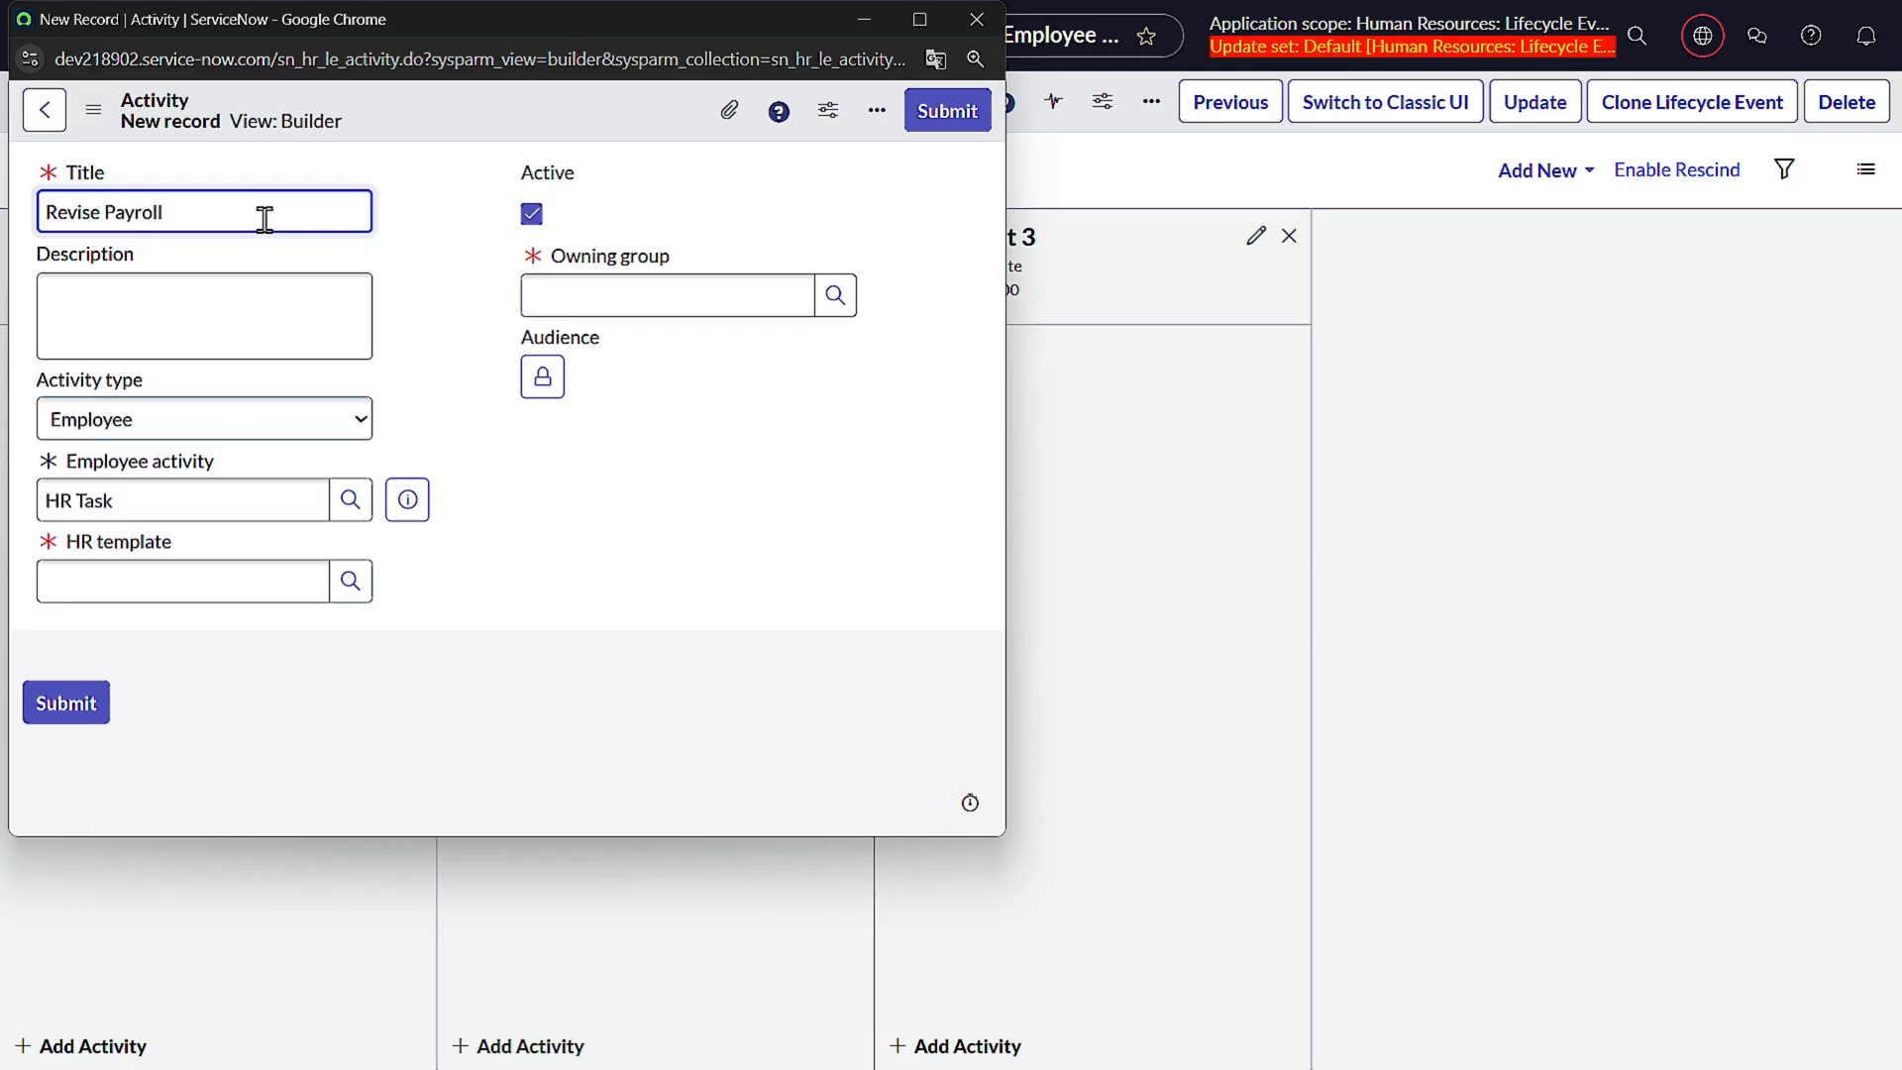
pyautogui.click(250, 432)
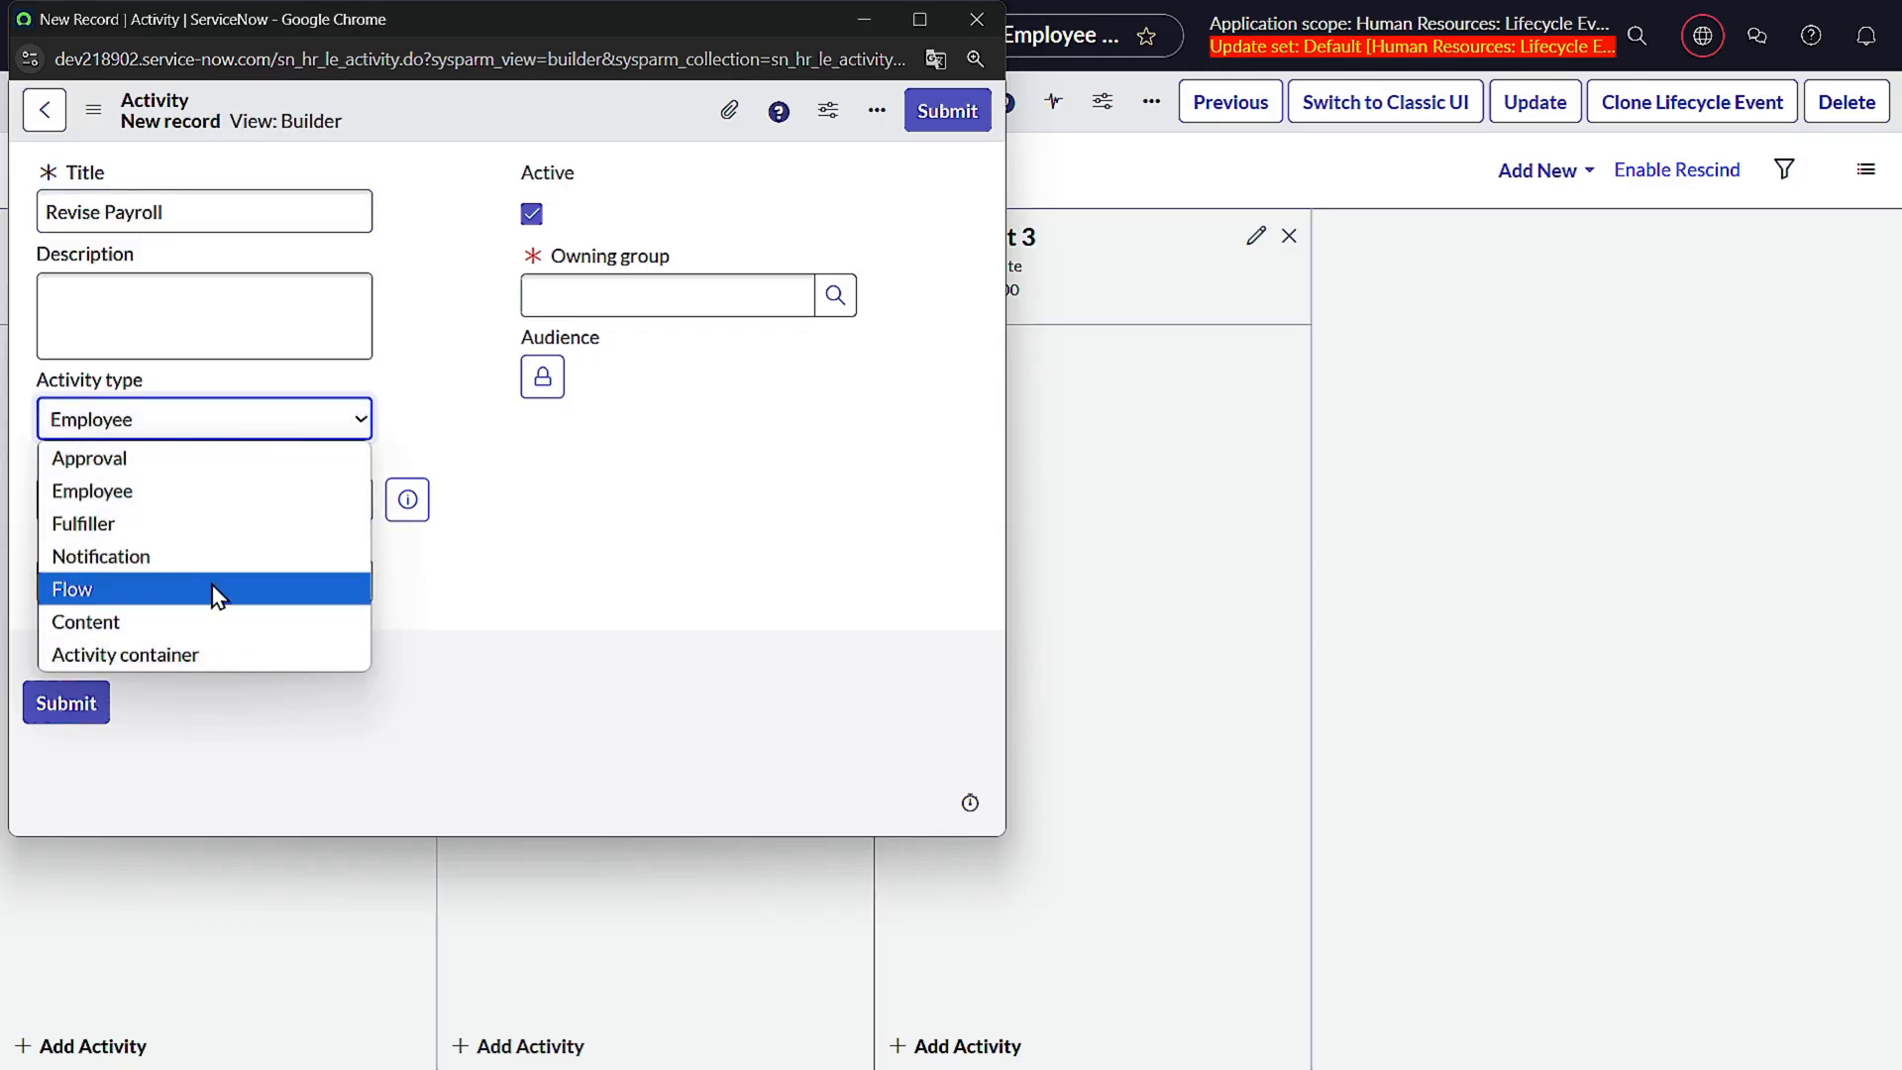
pyautogui.click(195, 523)
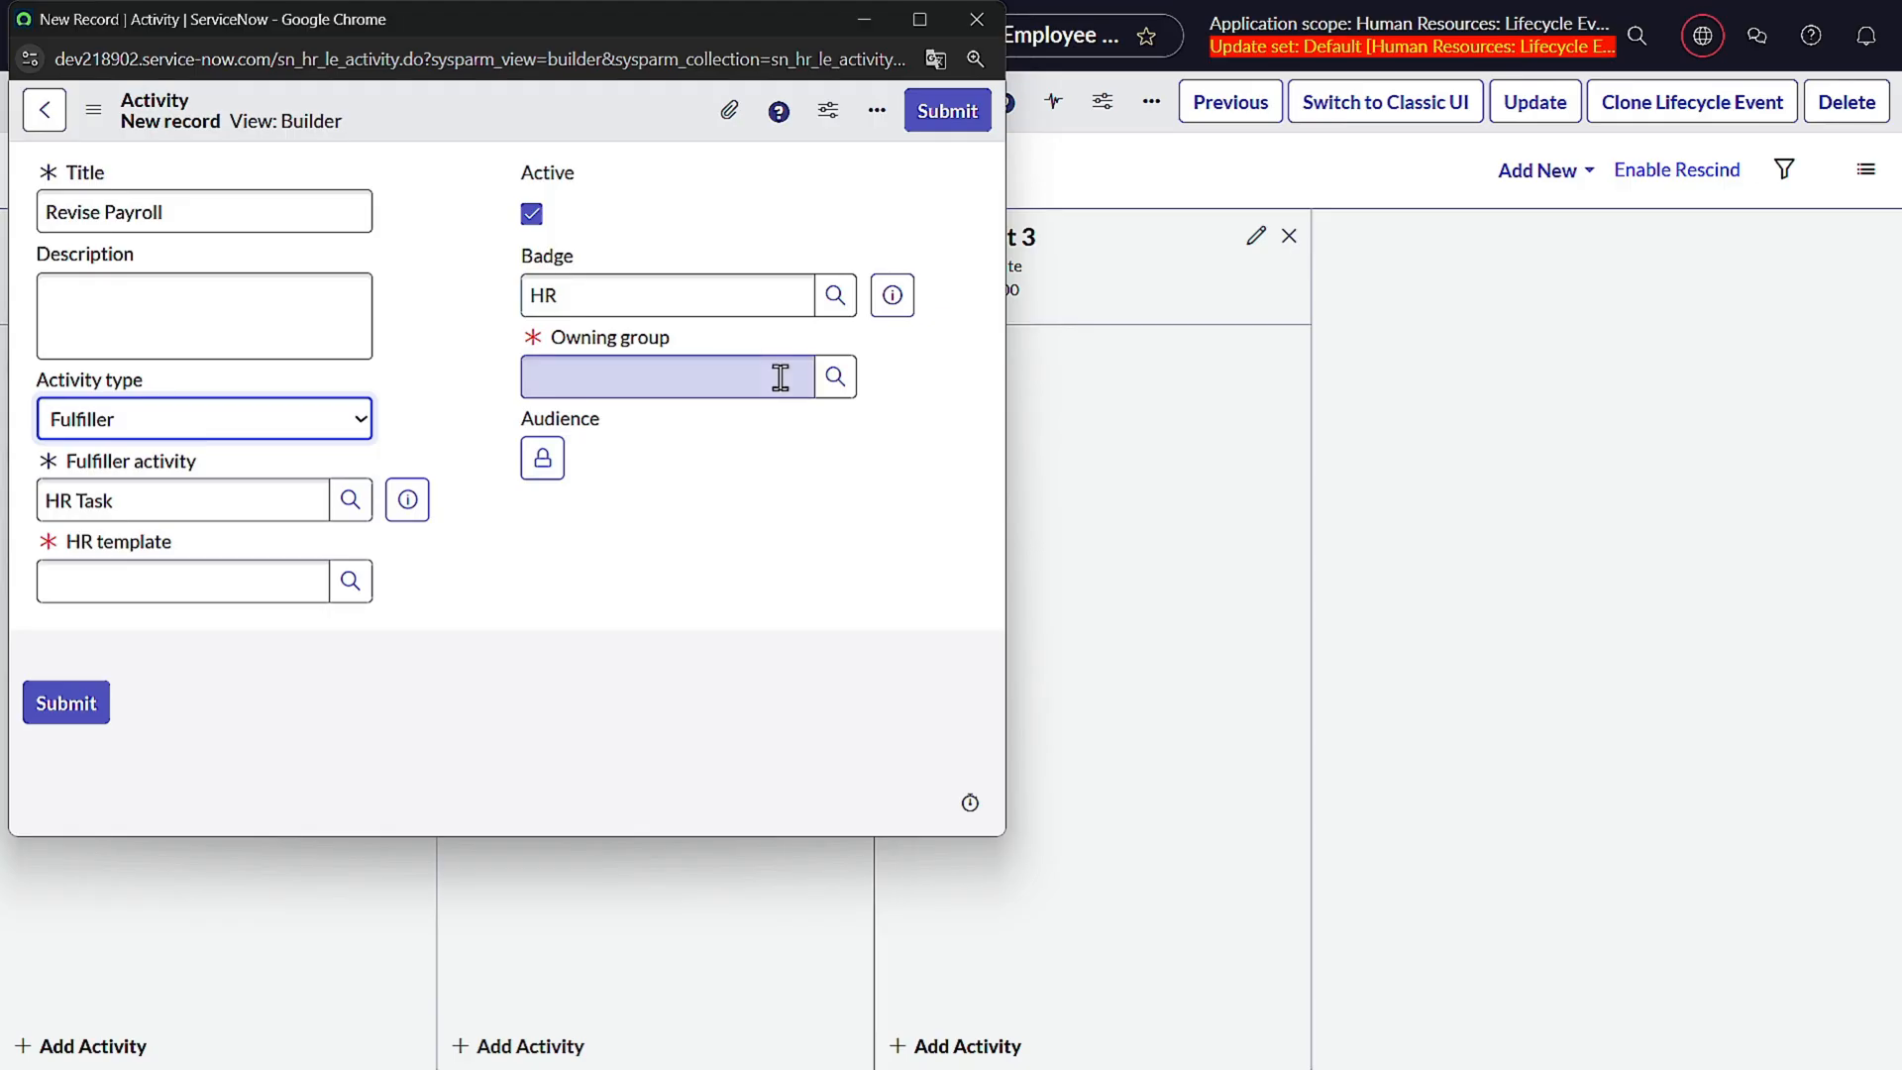
pyautogui.click(730, 387)
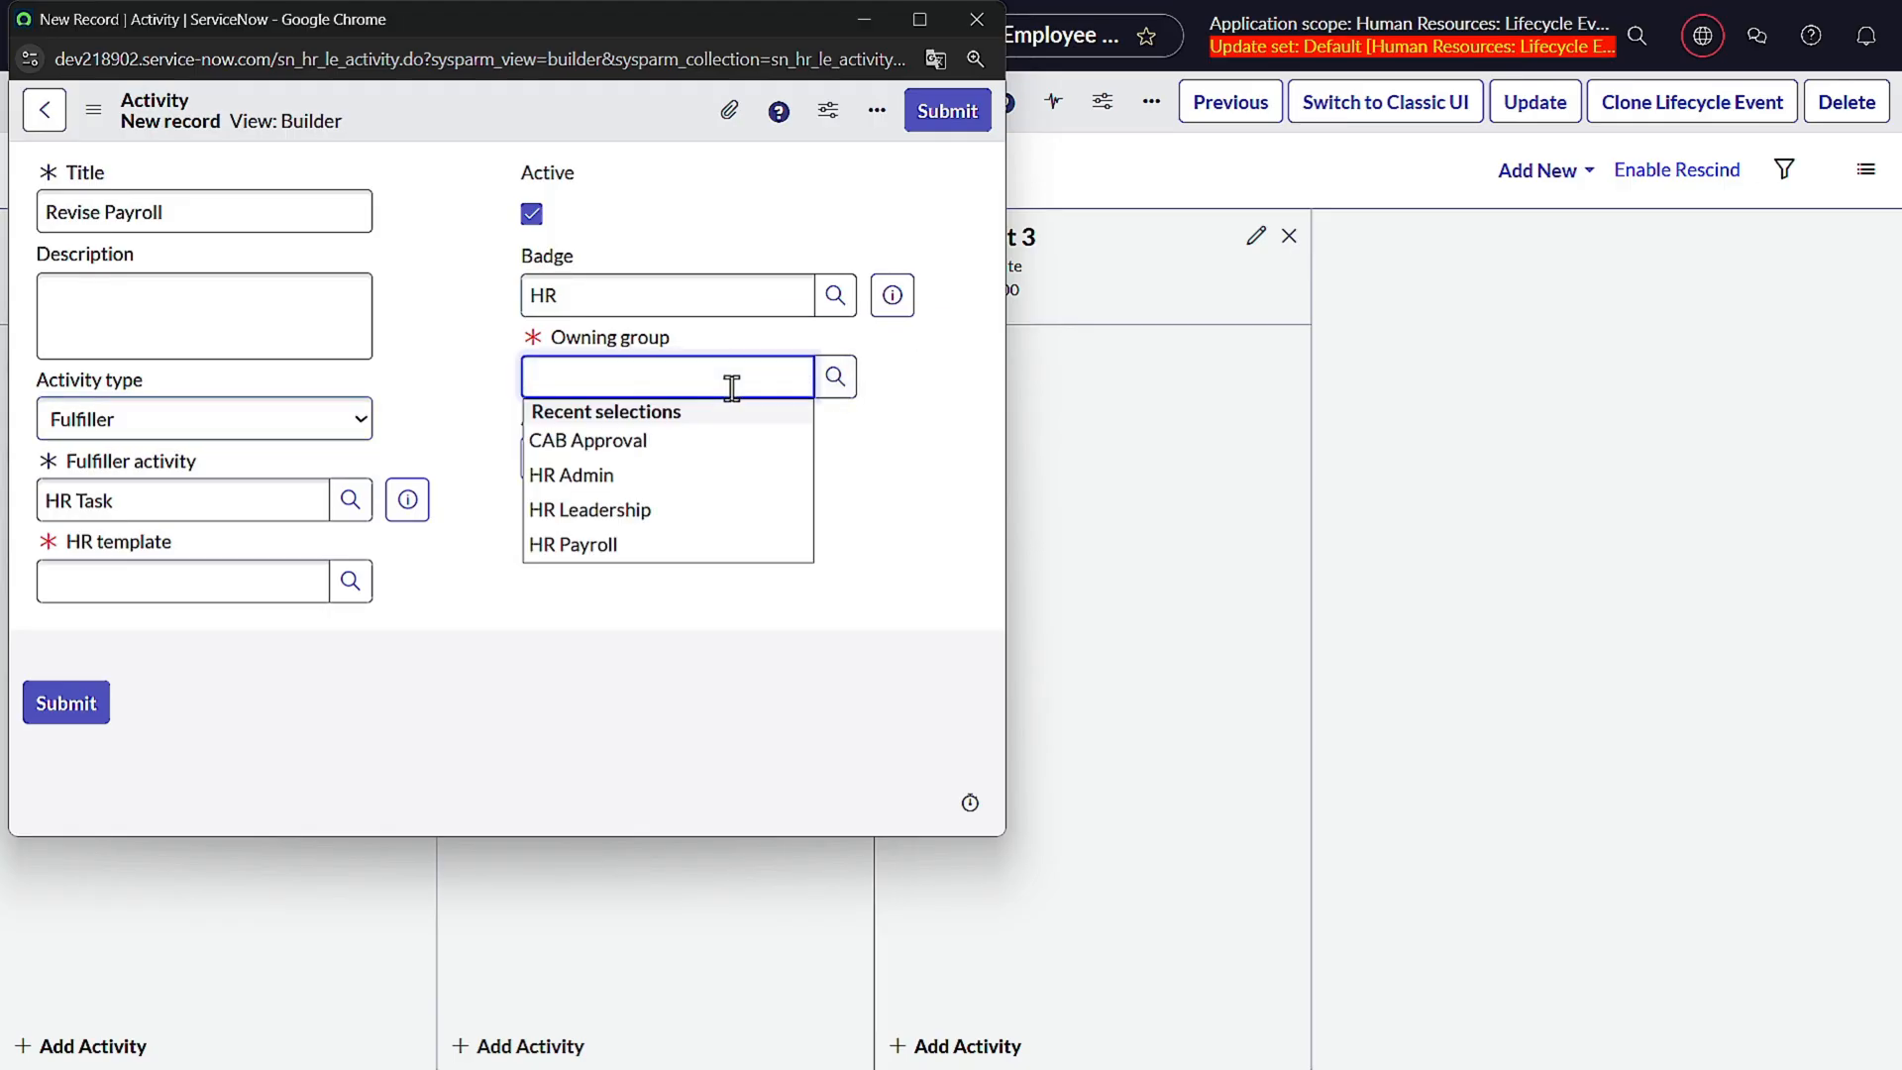
pyautogui.click(635, 544)
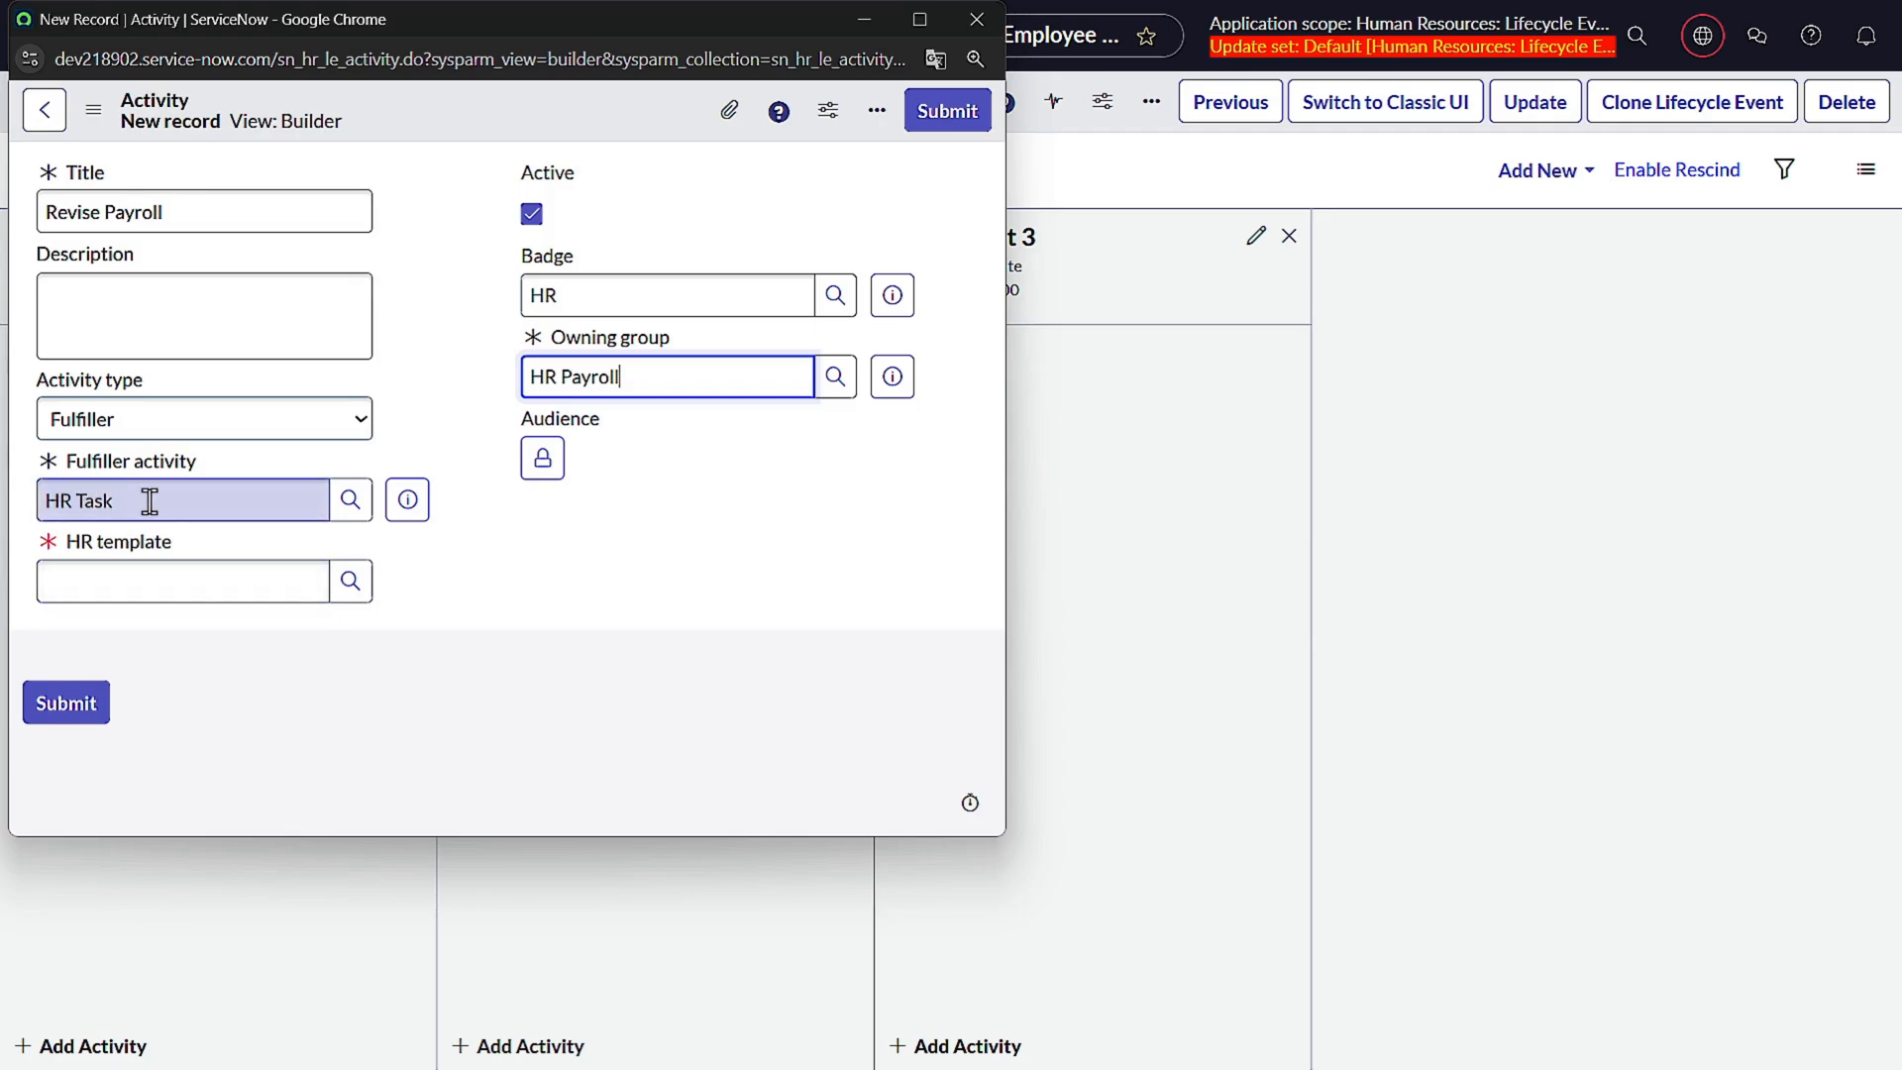
# - Review the available fulfiller activity configurations and the existing HR templates for the Revise Payroll activity
pyautogui.click(353, 502)
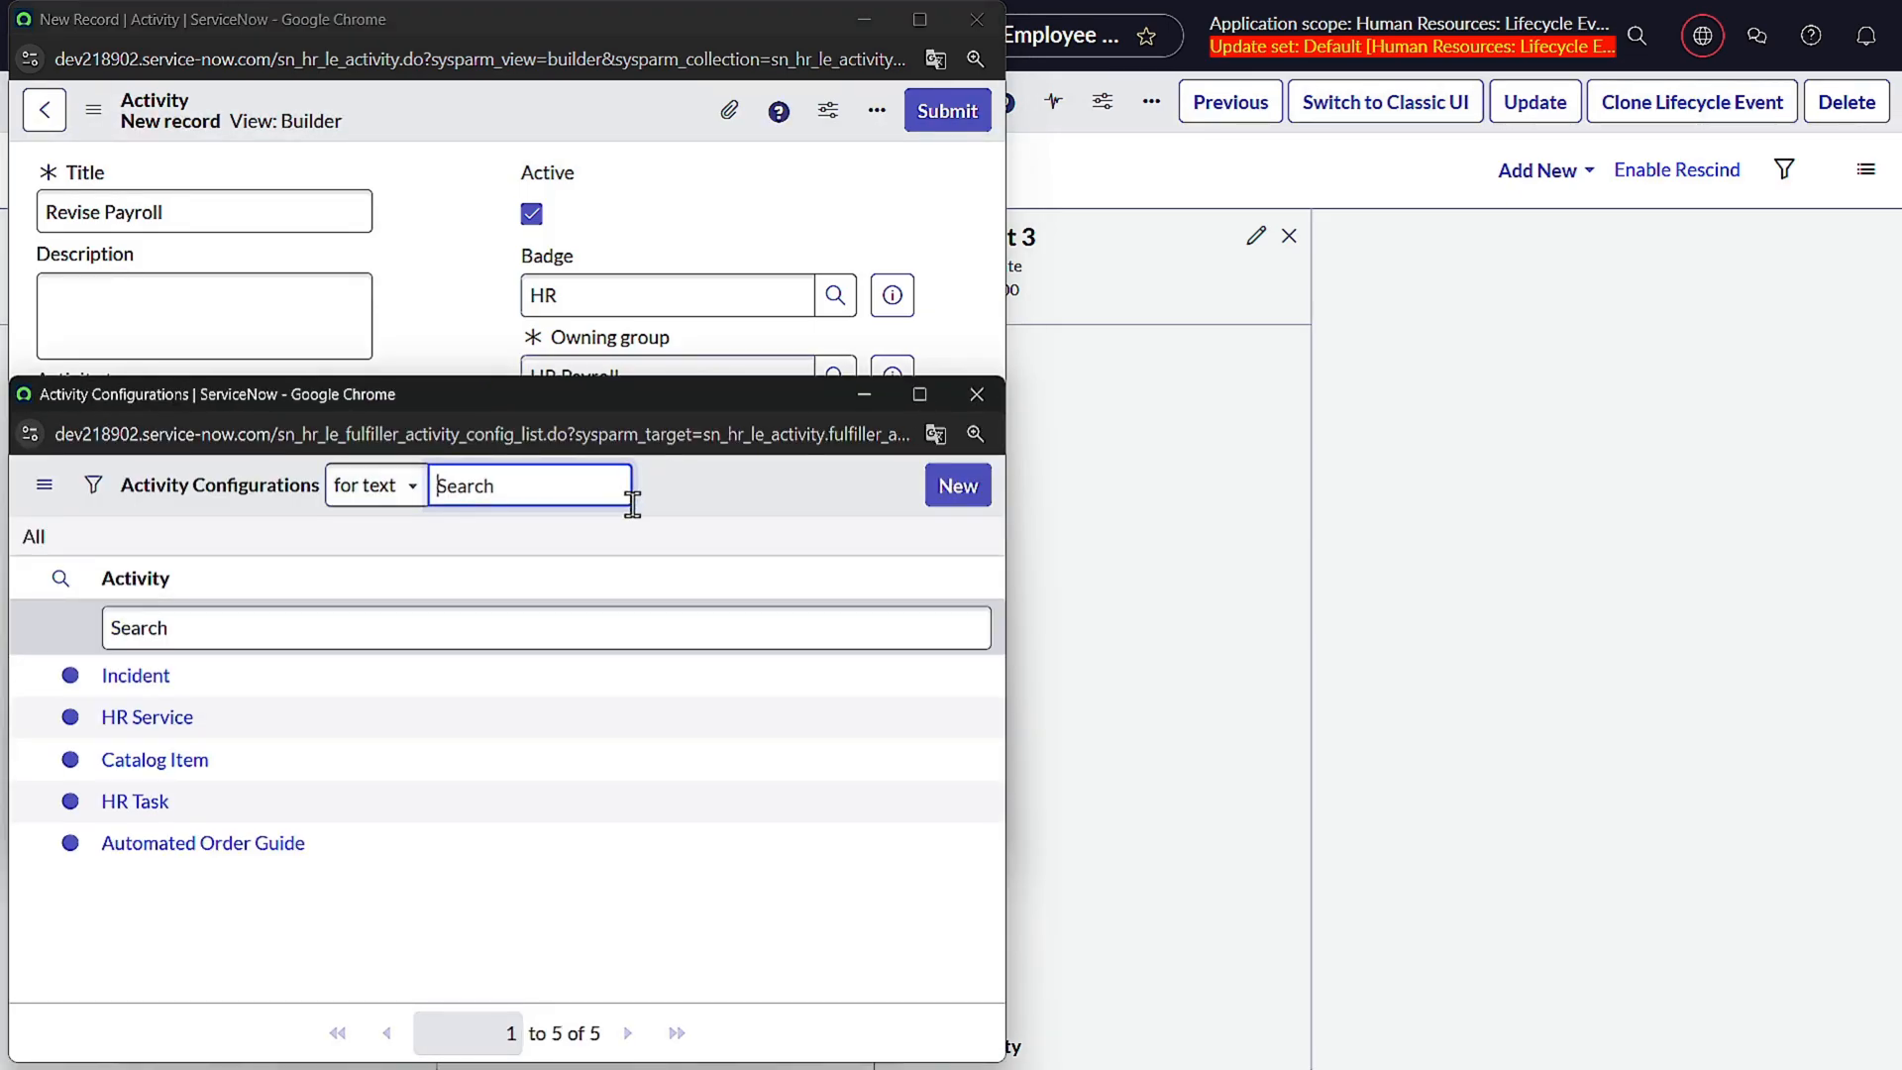
pyautogui.click(977, 394)
pyautogui.click(350, 582)
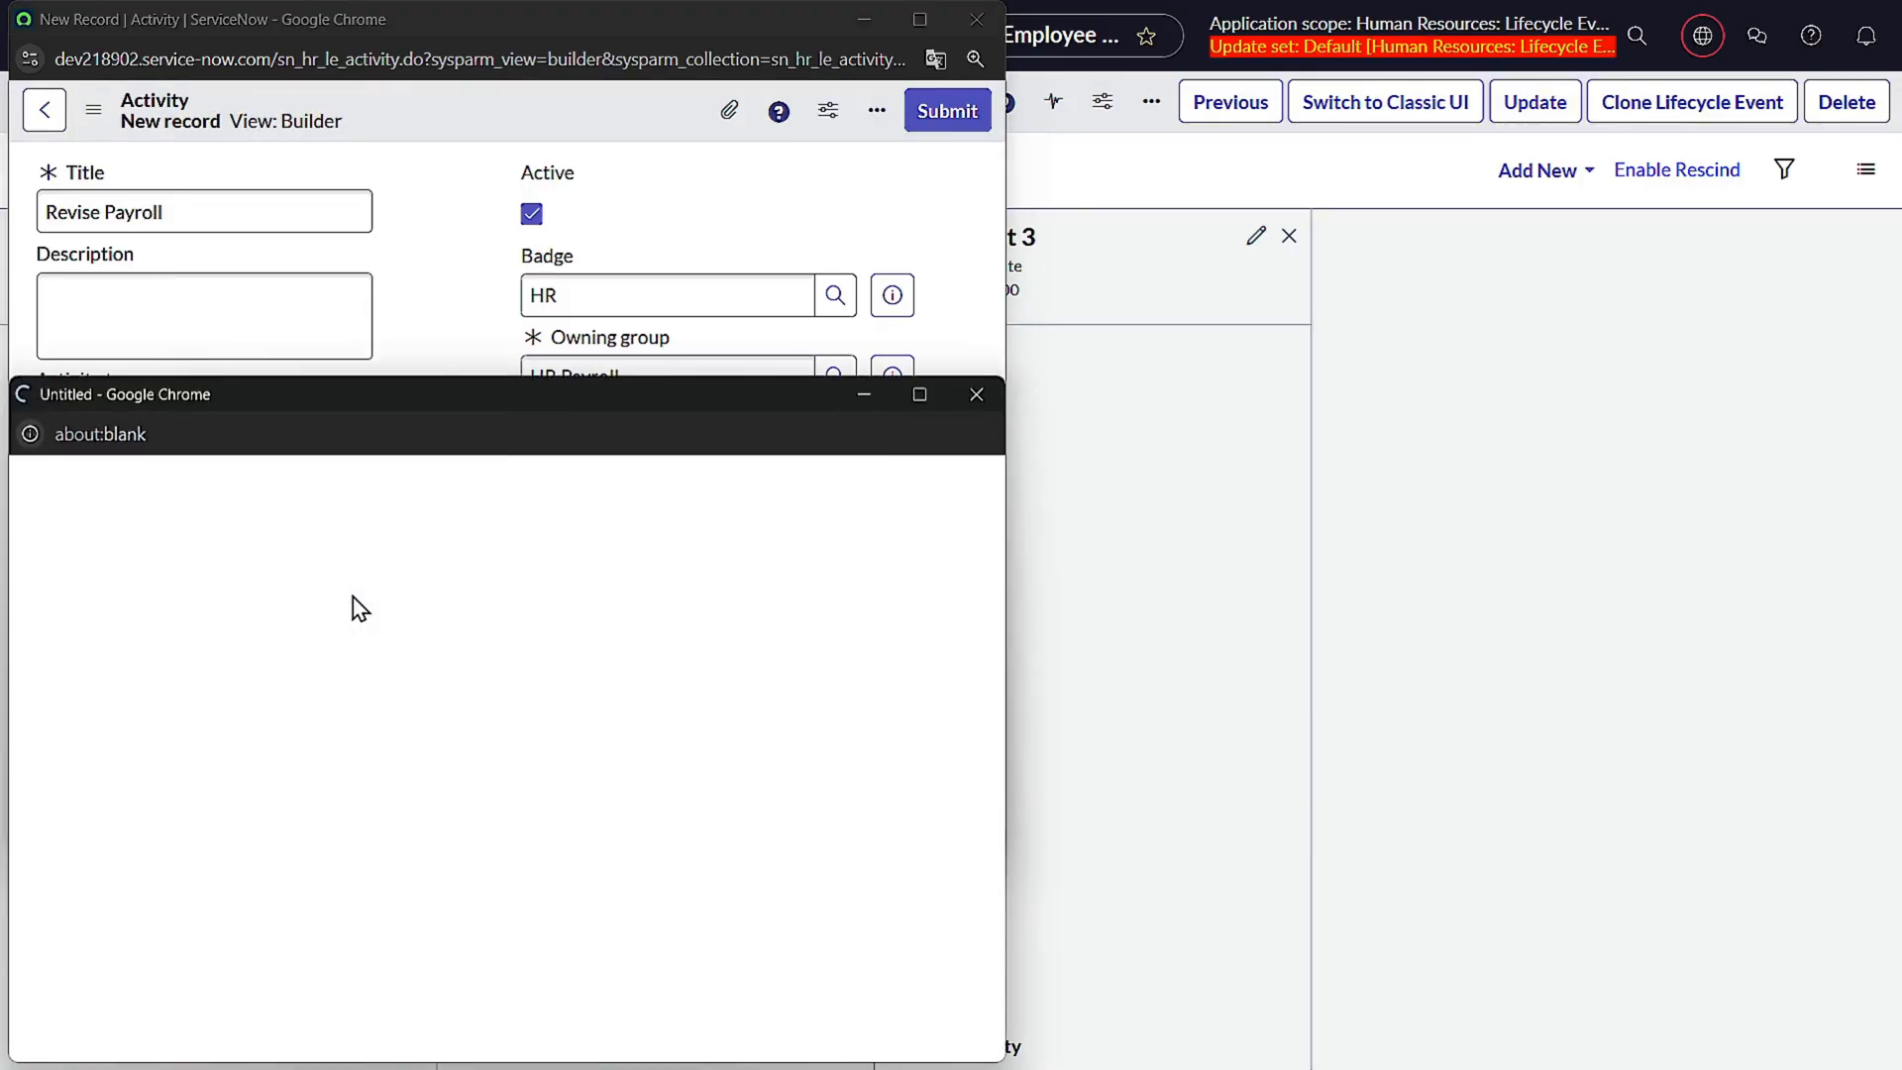
pyautogui.scroll(-3, 270, 714)
pyautogui.scroll(3, 266, 713)
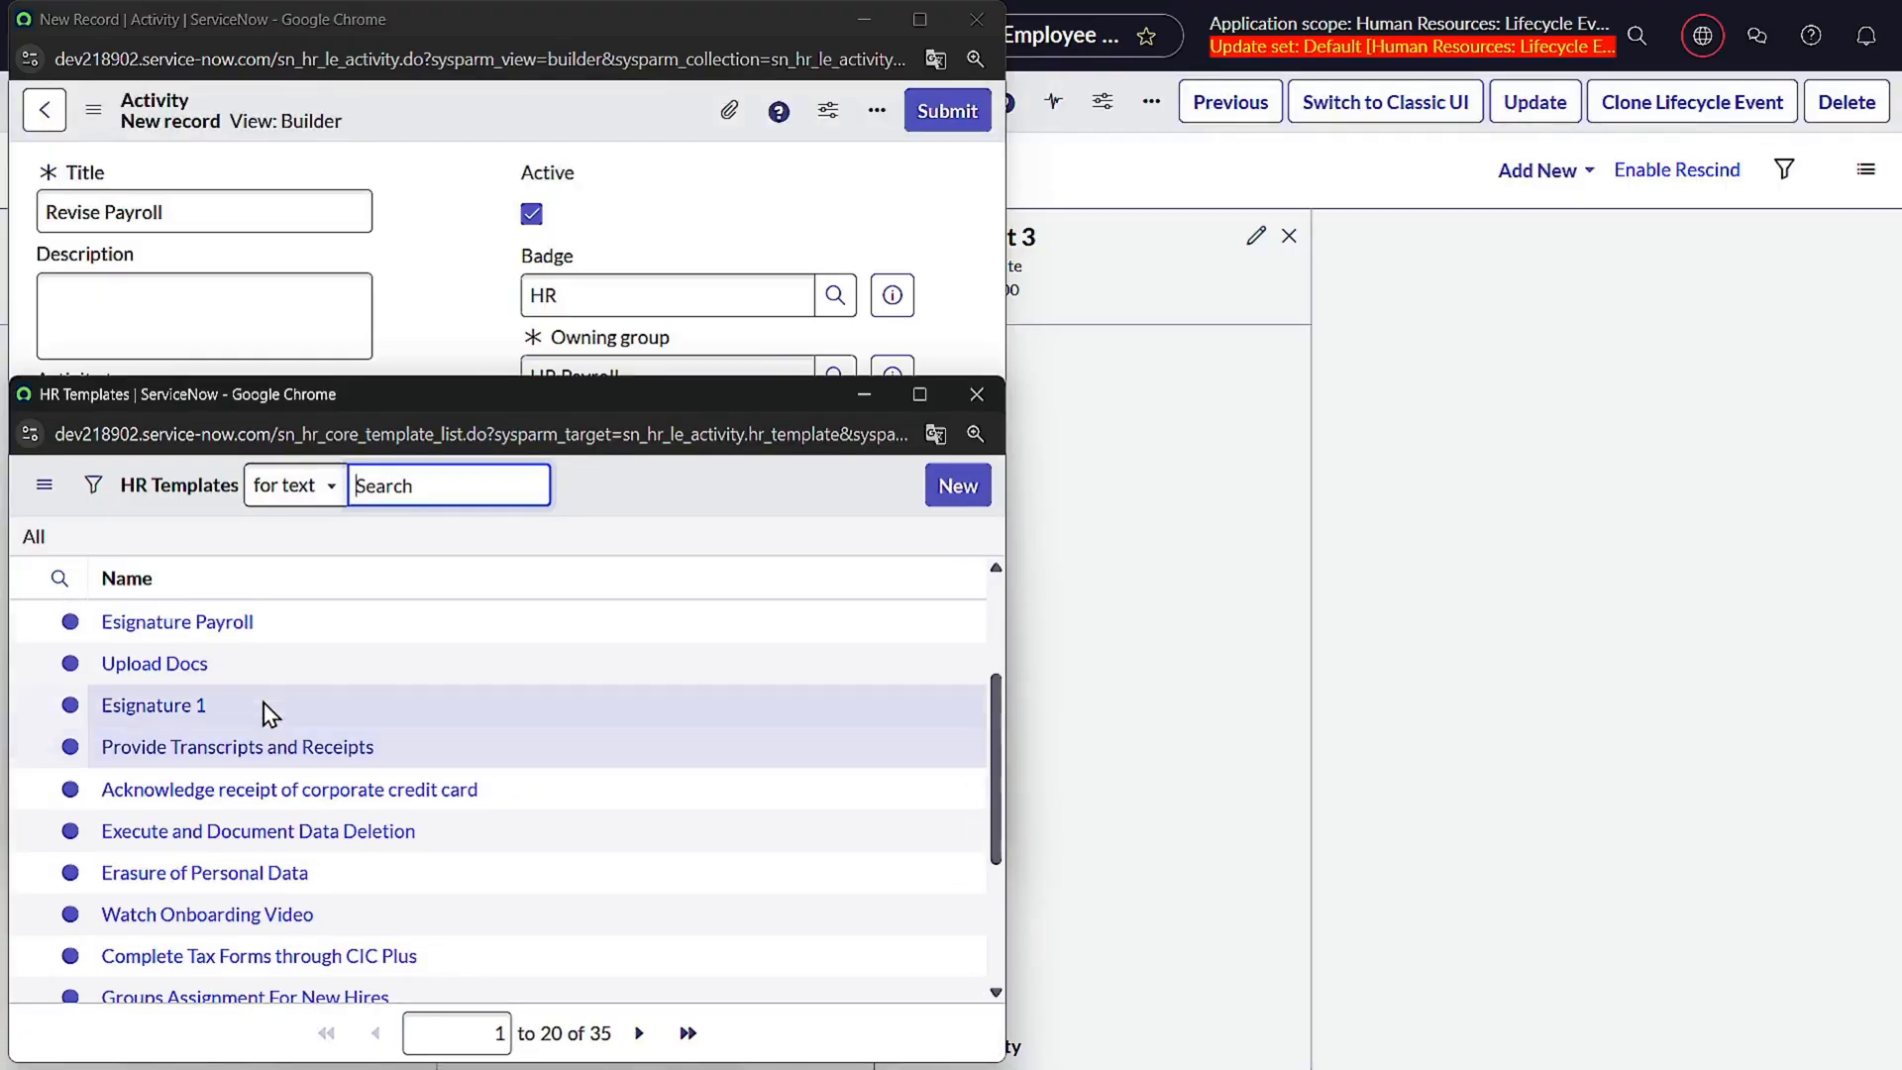
pyautogui.scroll(-4, 265, 714)
pyautogui.scroll(-1, 266, 713)
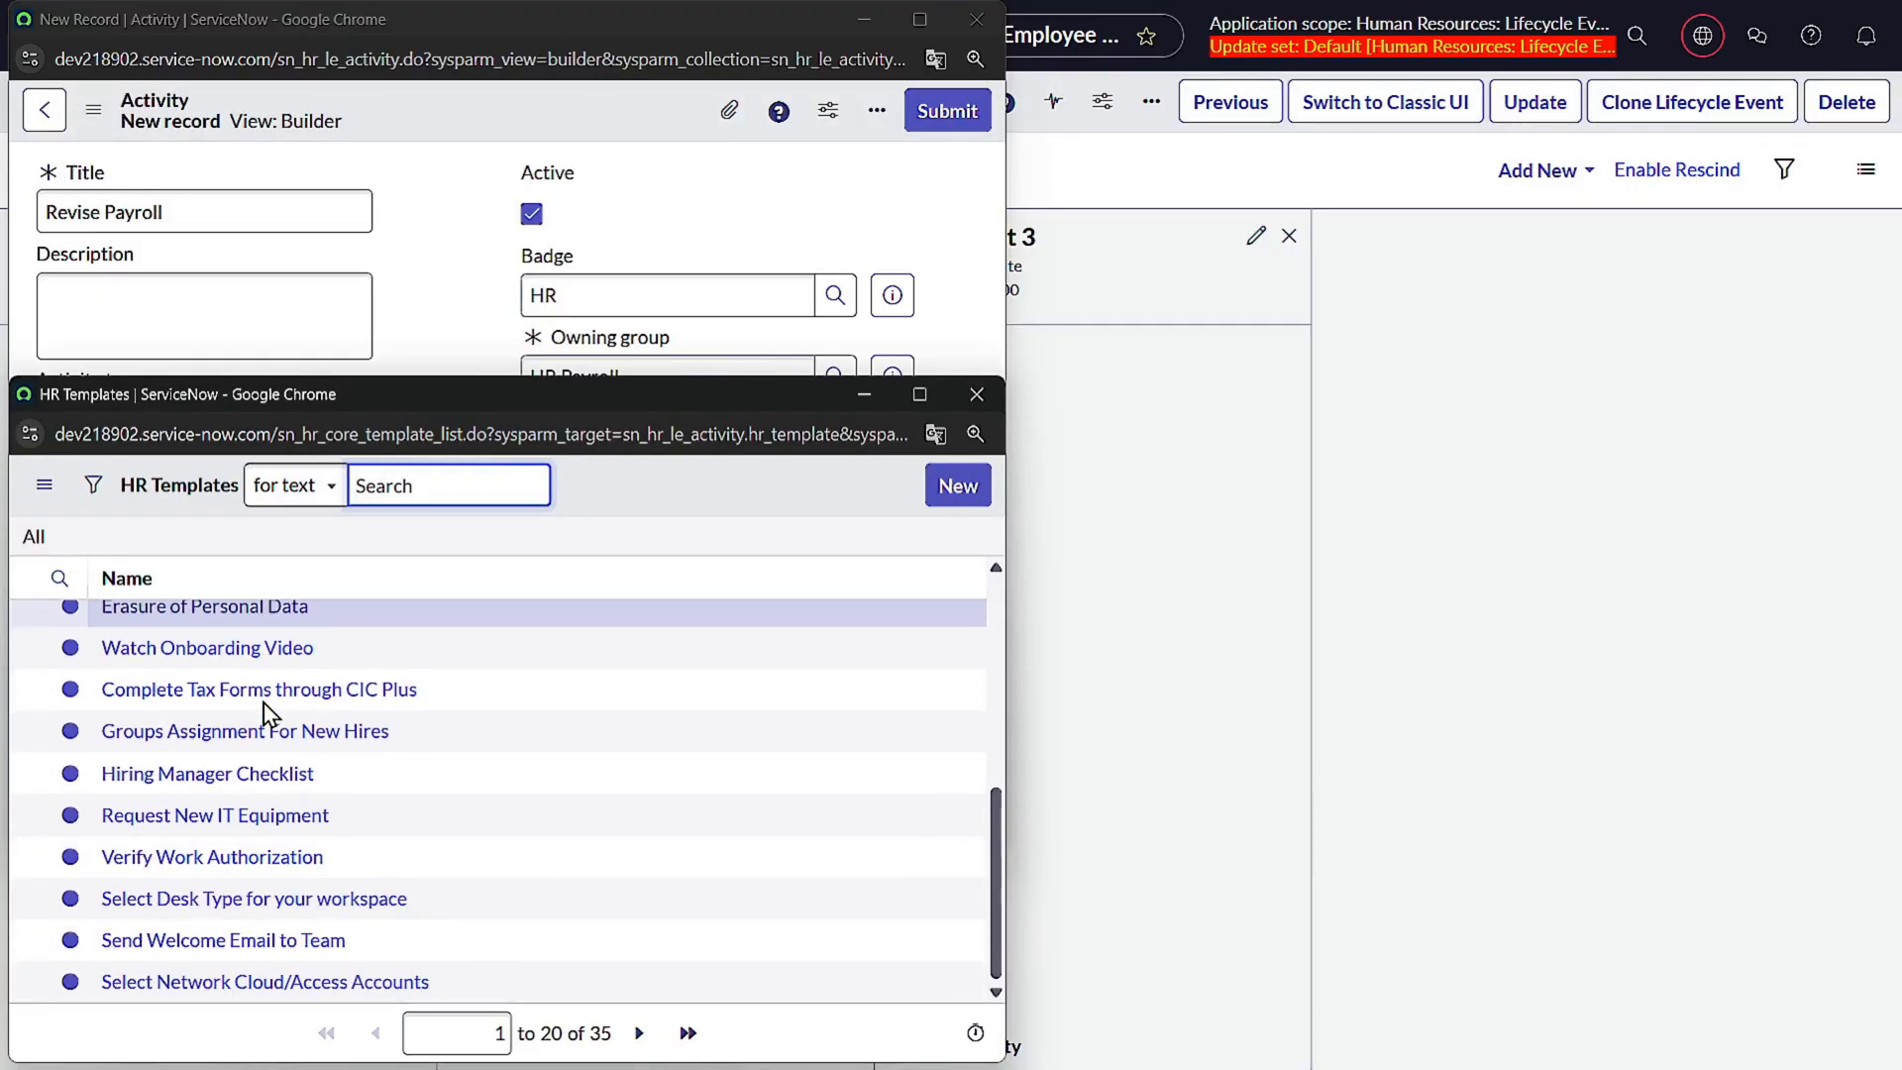
pyautogui.scroll(3, 266, 713)
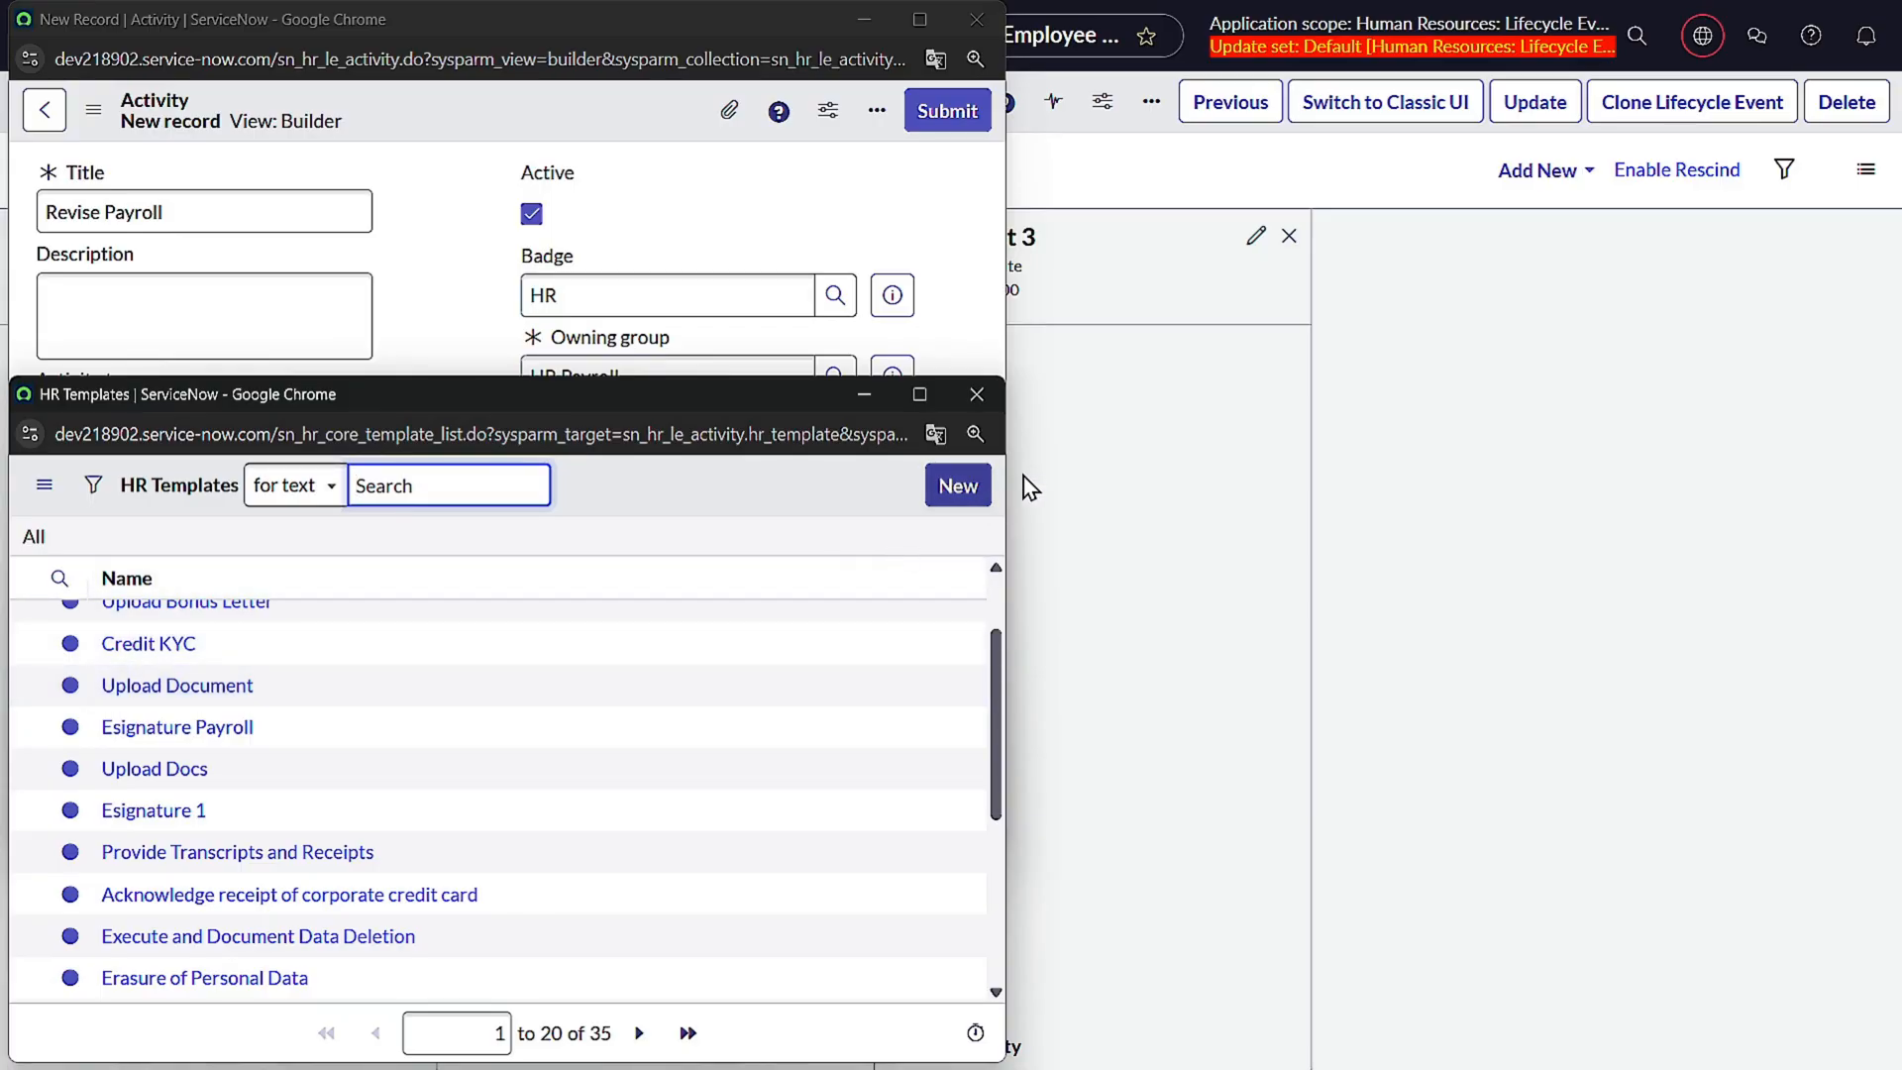
pyautogui.click(962, 502)
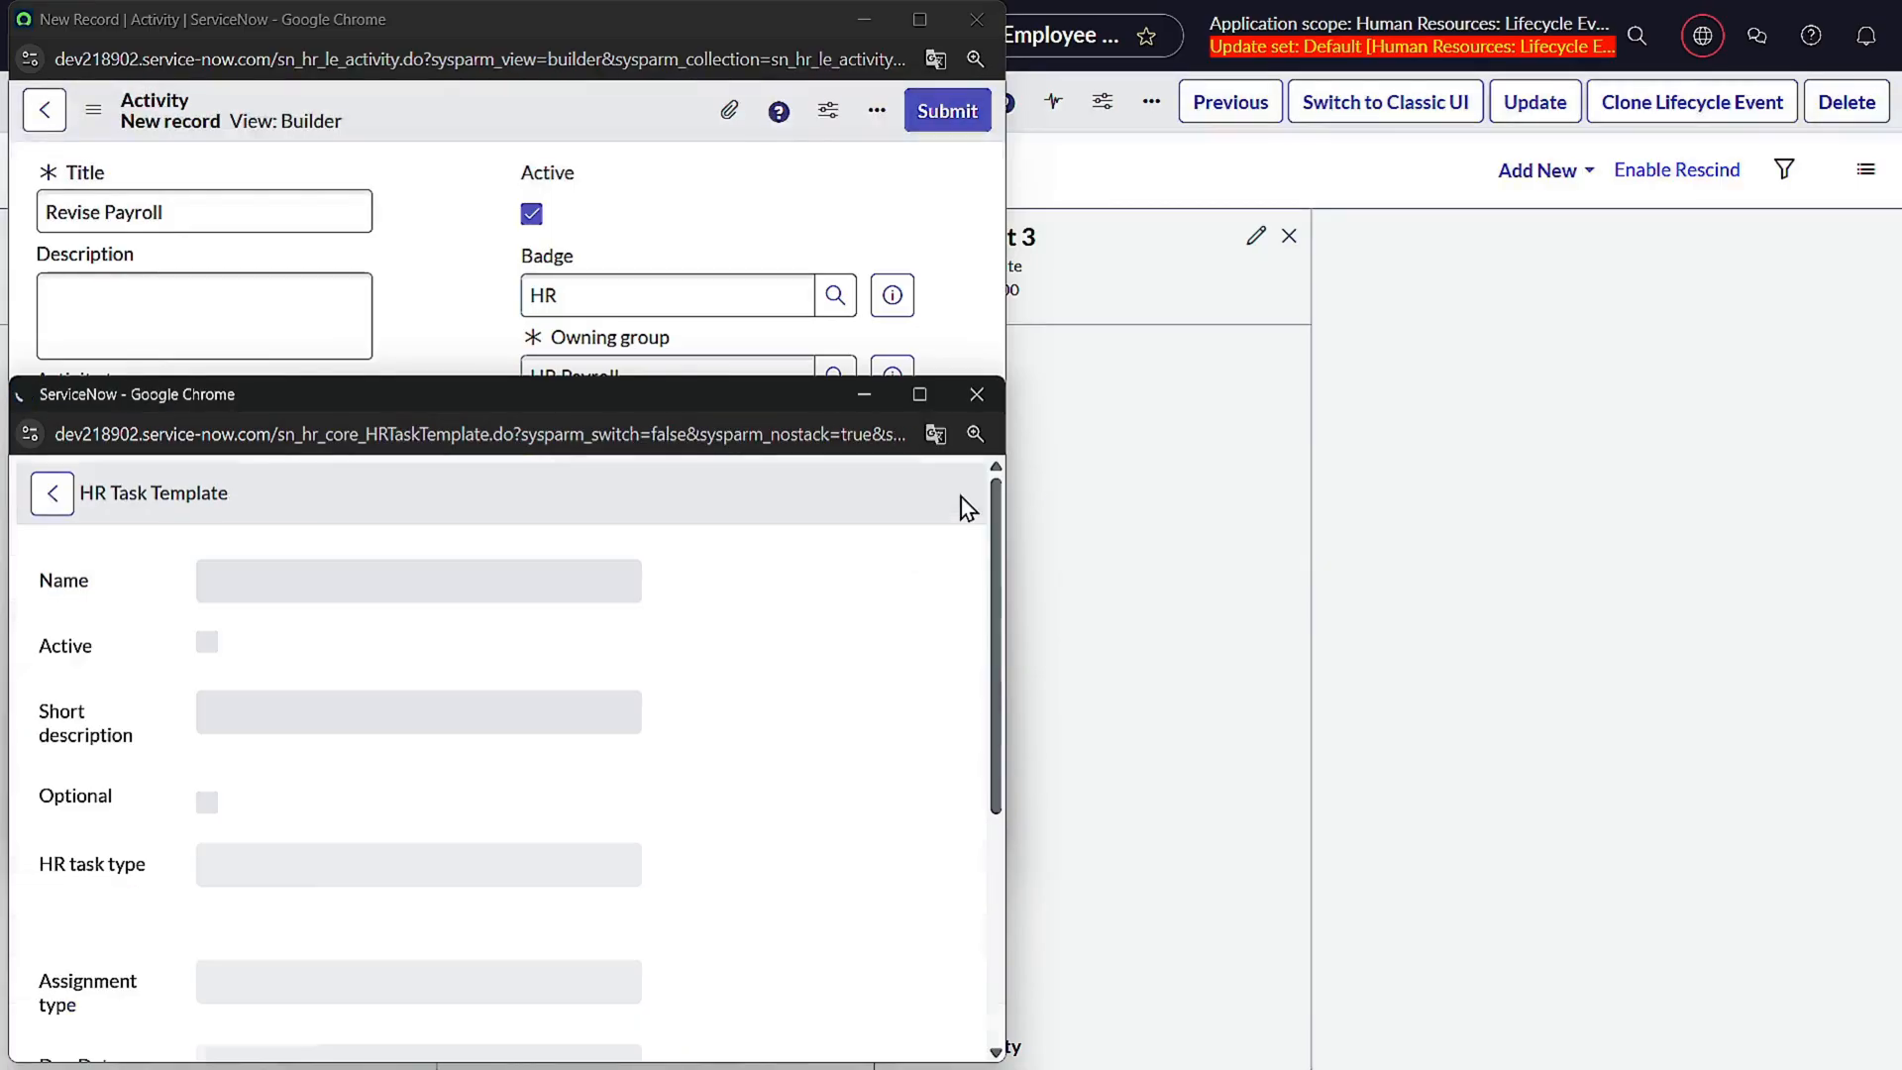
pyautogui.click(446, 586)
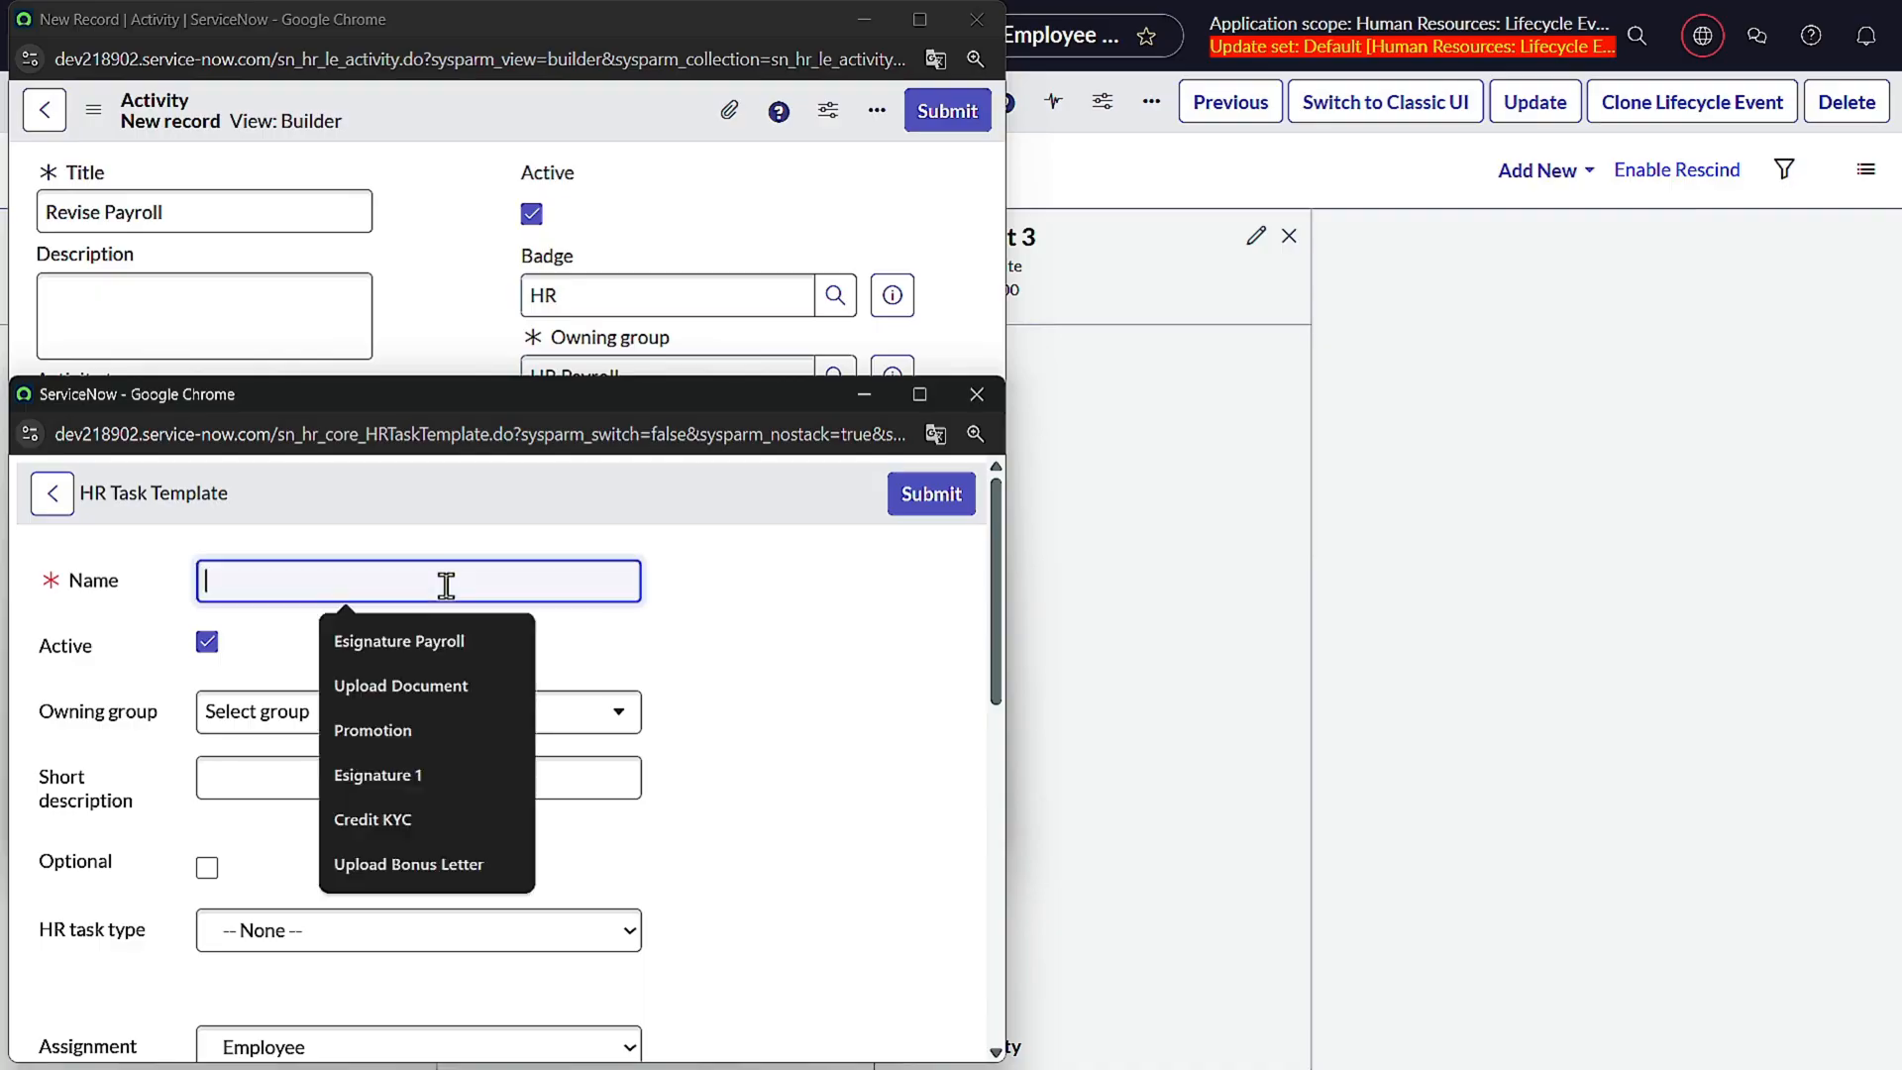
pyautogui.write('Bonous Letter')
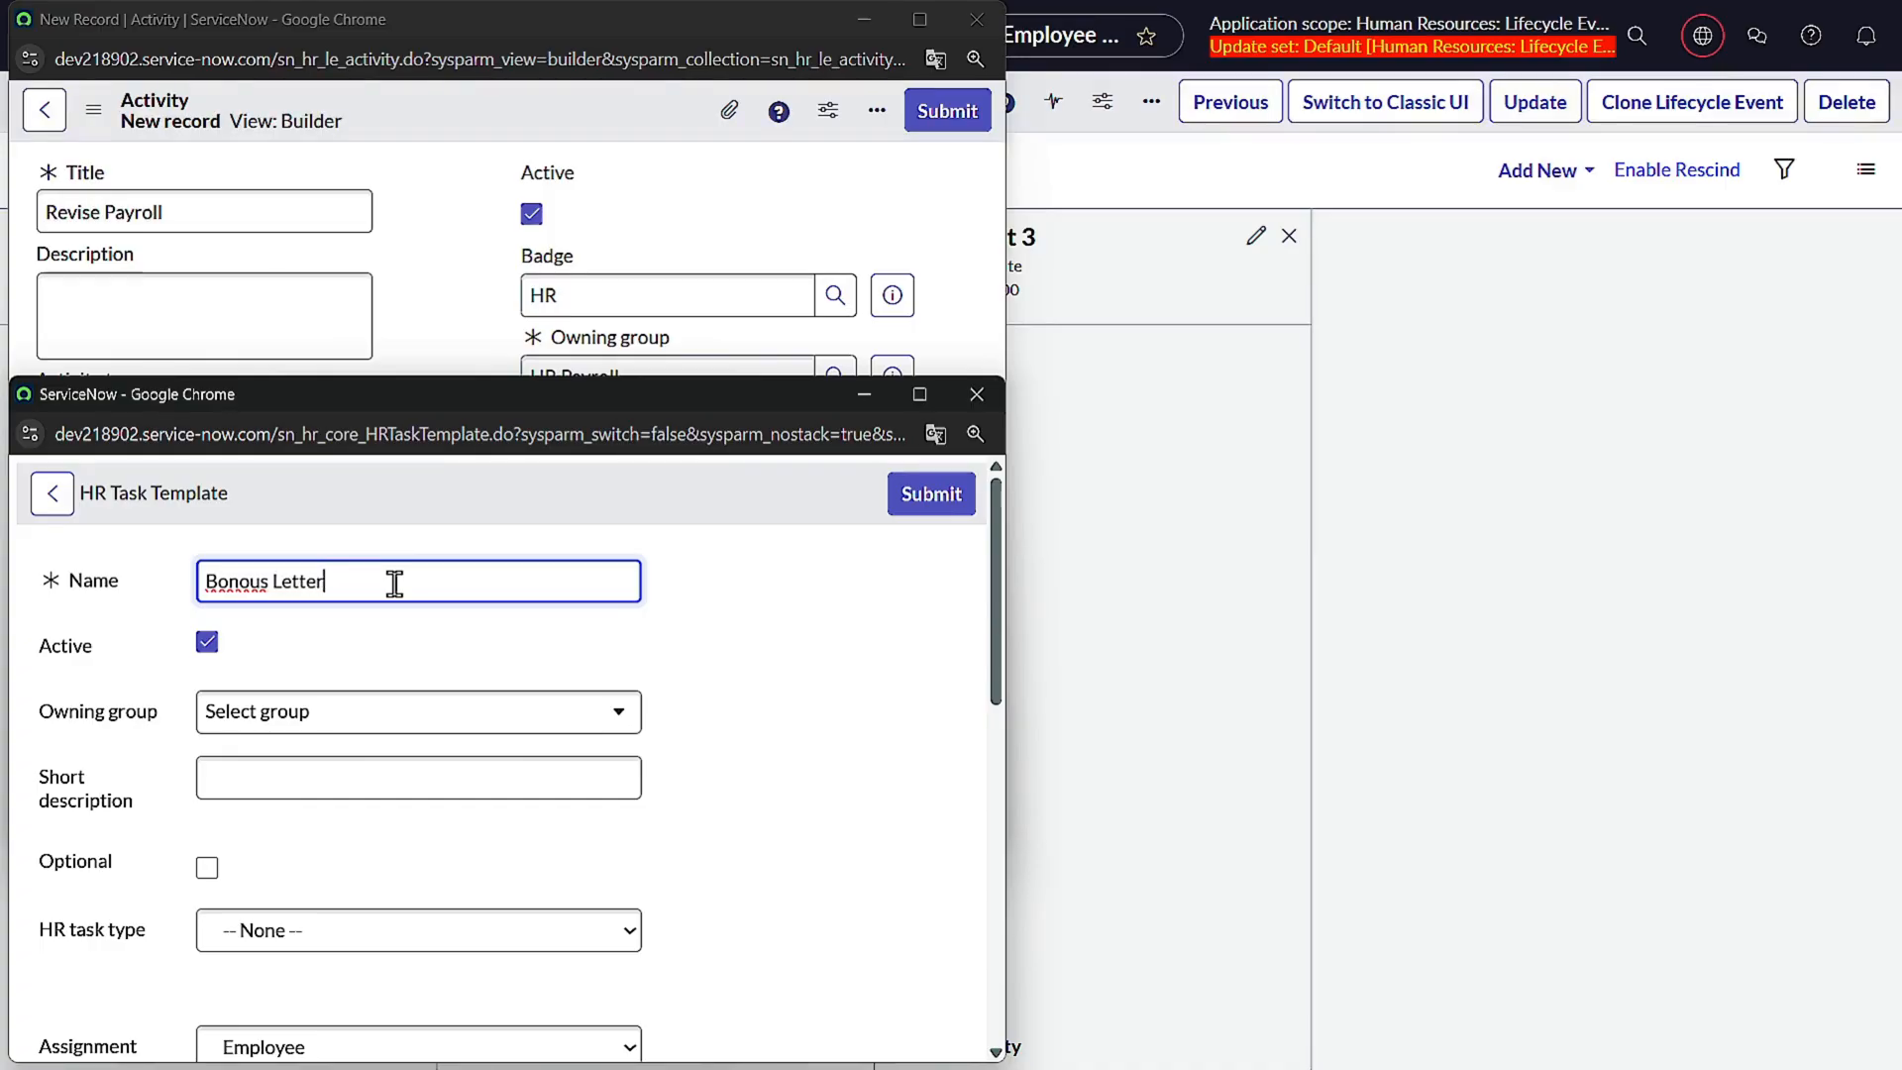
pyautogui.click(413, 725)
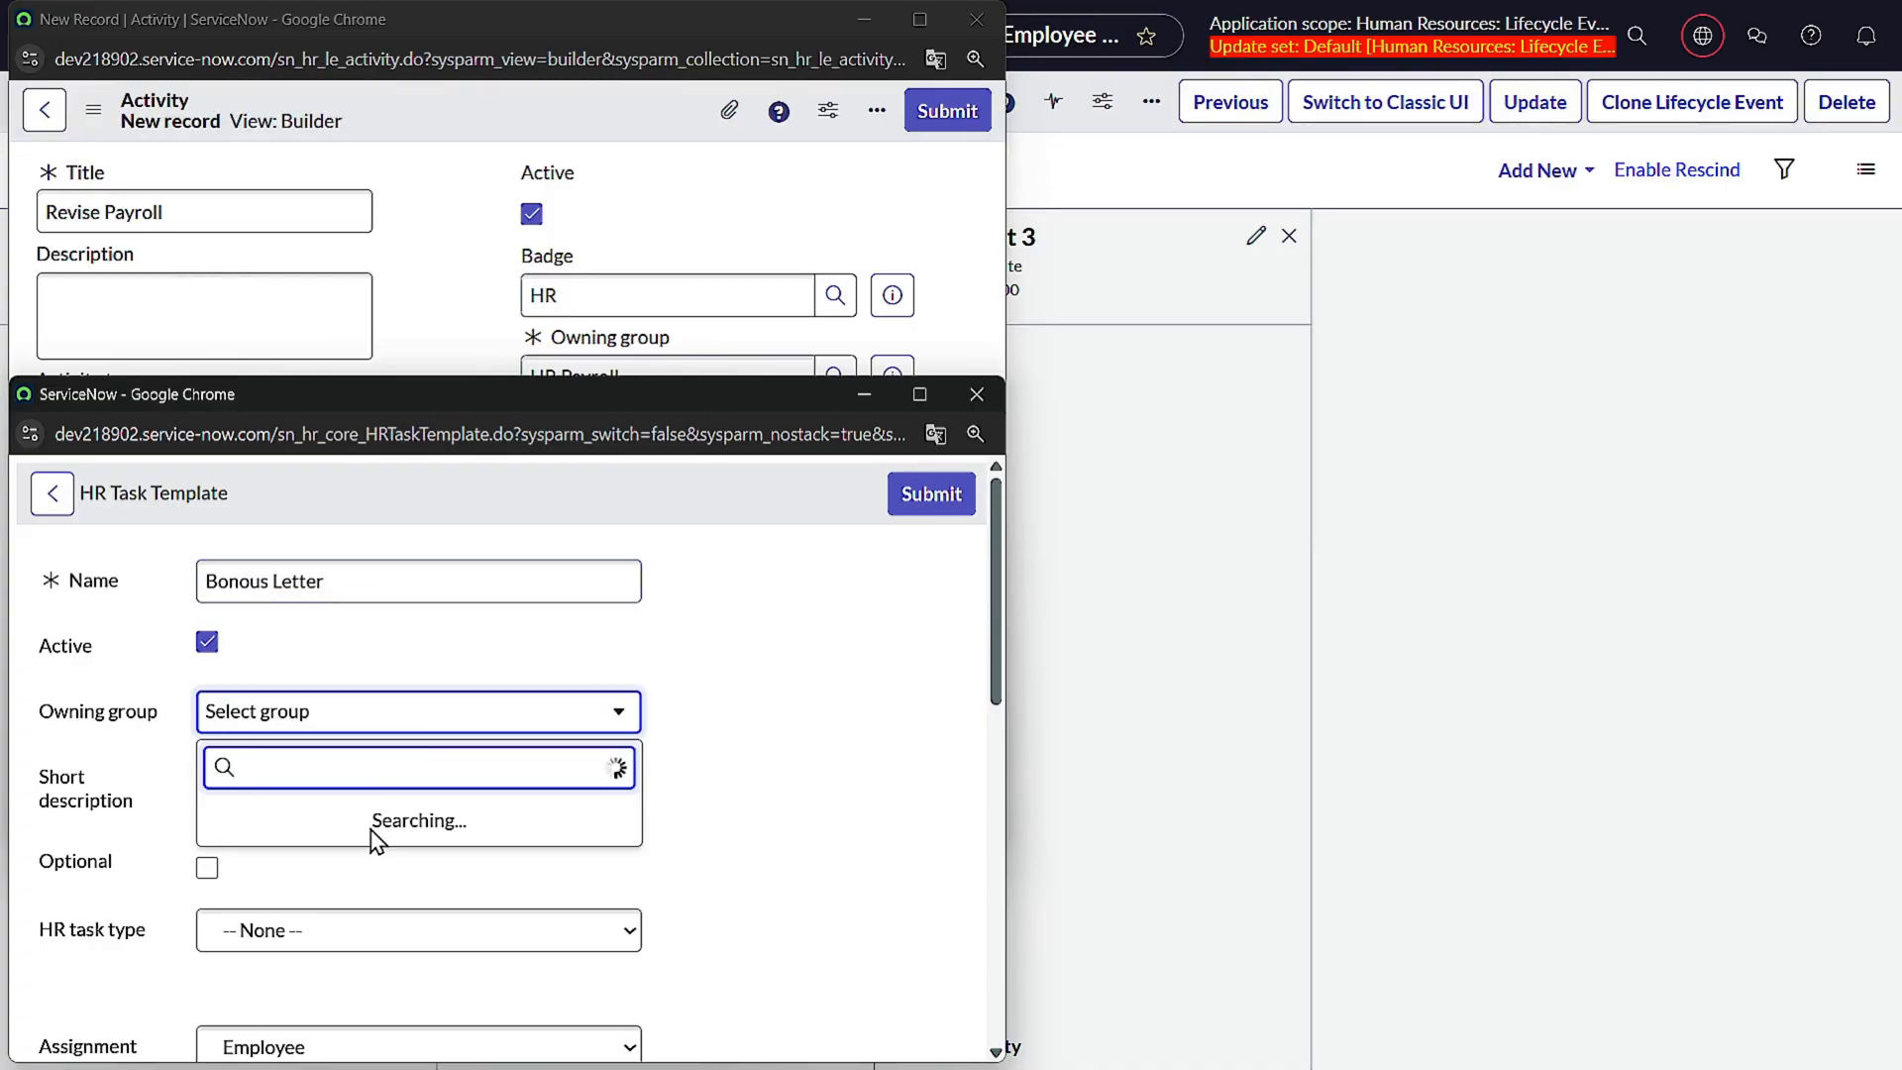
pyautogui.click(977, 394)
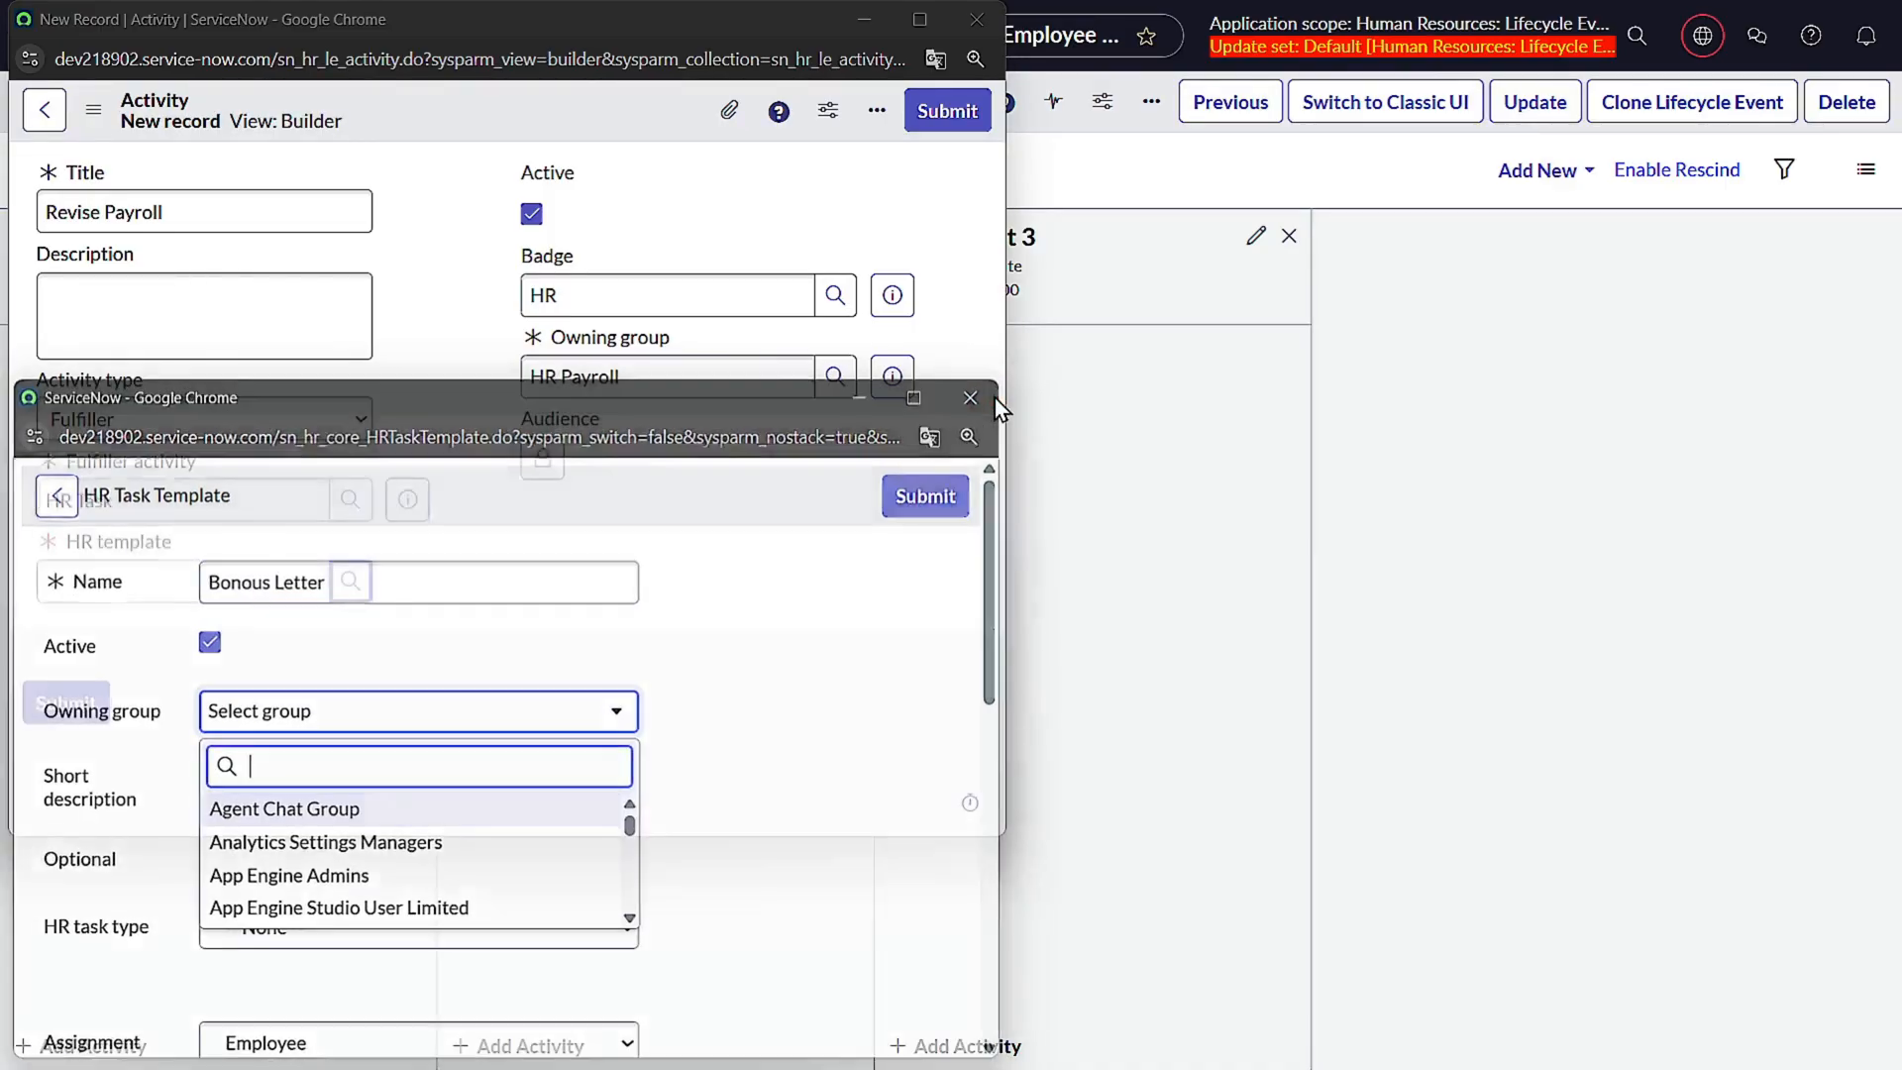
# - Assign the Upload Document HR template to the Revise Payroll activity and submit the activity
pyautogui.click(351, 589)
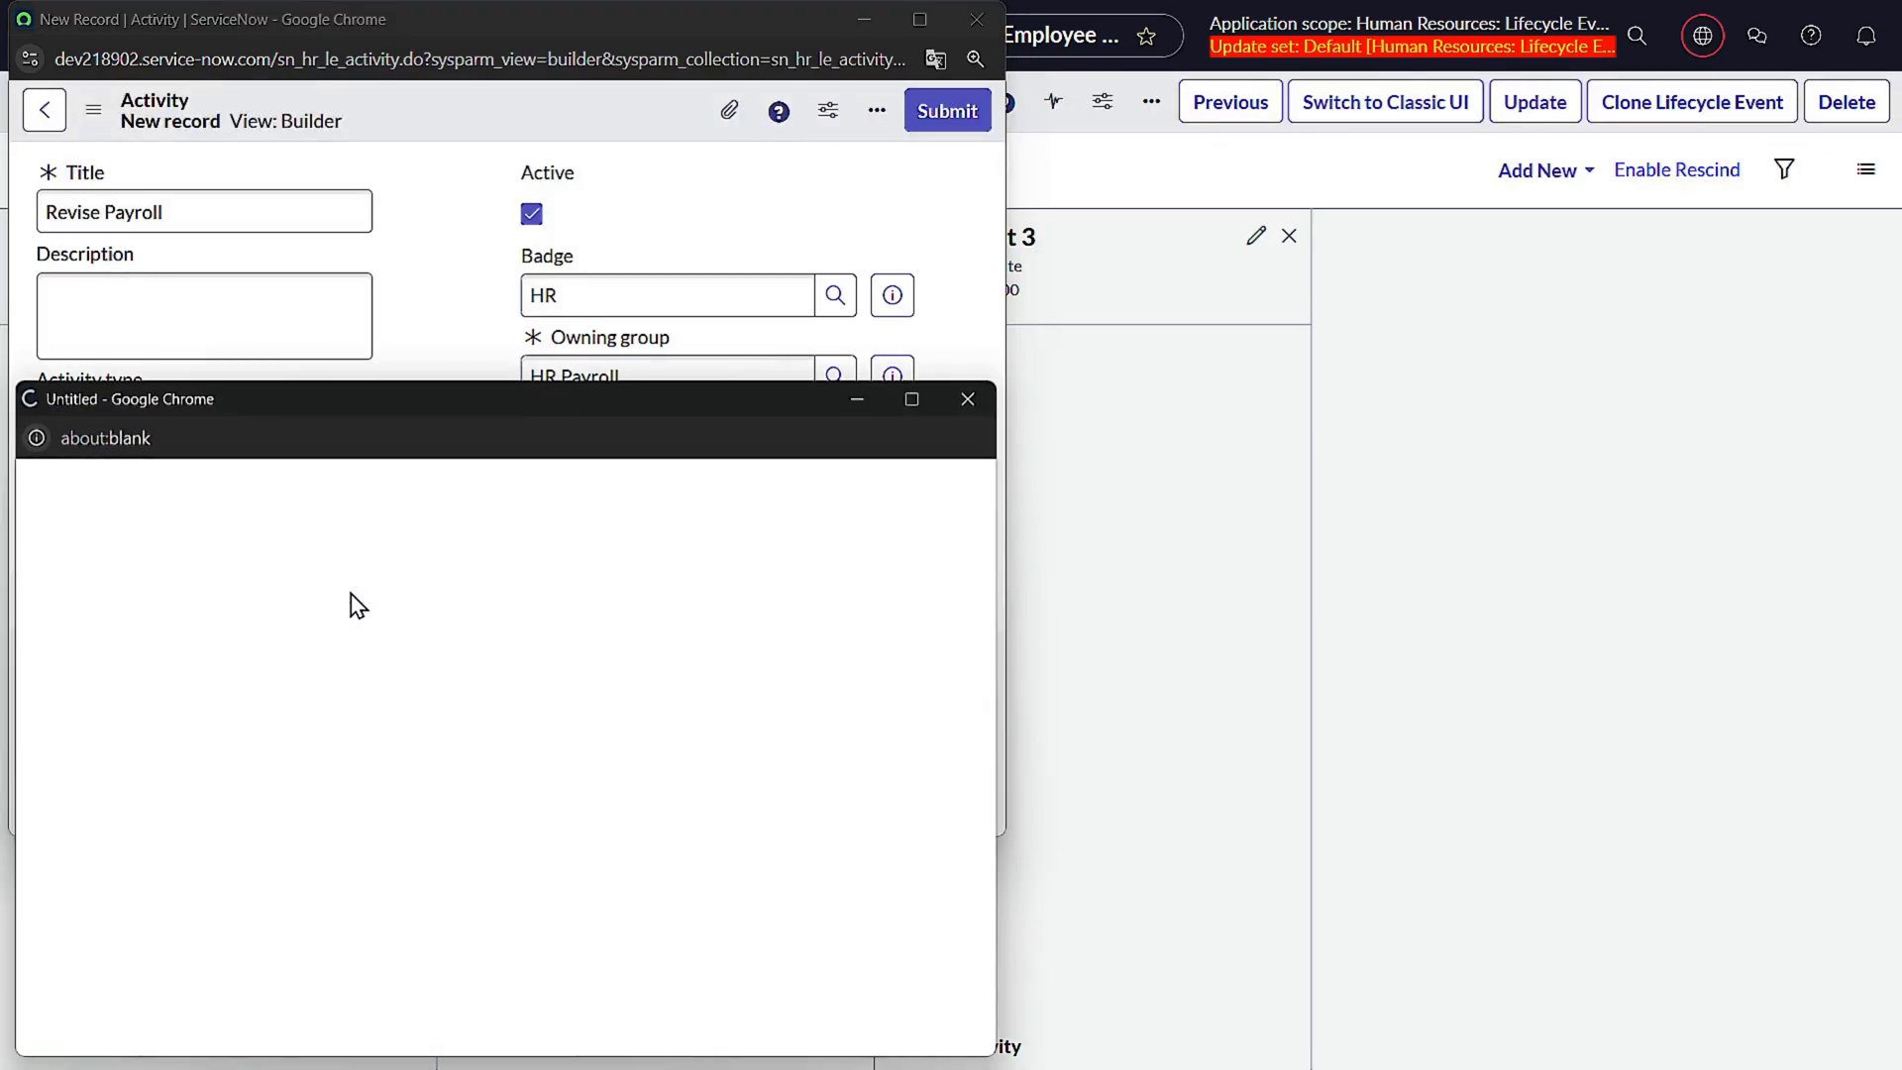
pyautogui.scroll(-5, 199, 913)
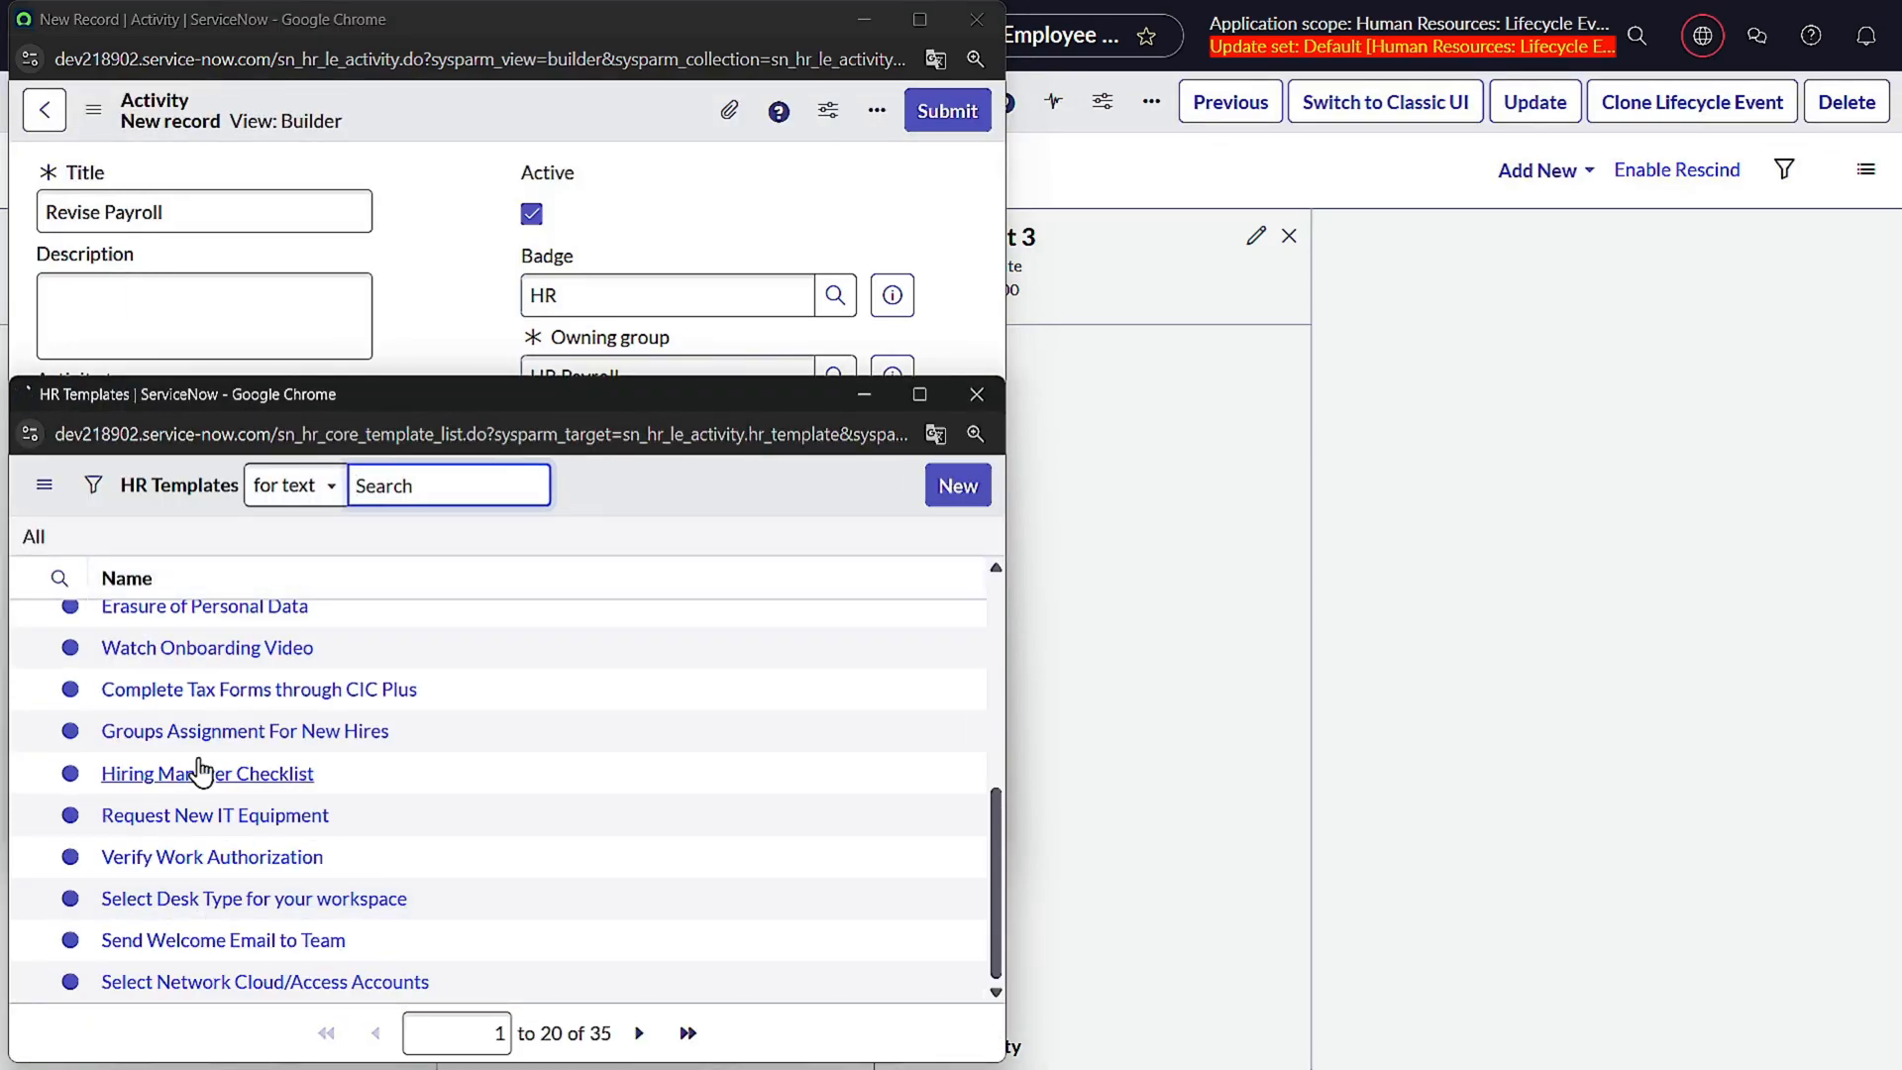
pyautogui.scroll(5, 200, 769)
pyautogui.click(183, 802)
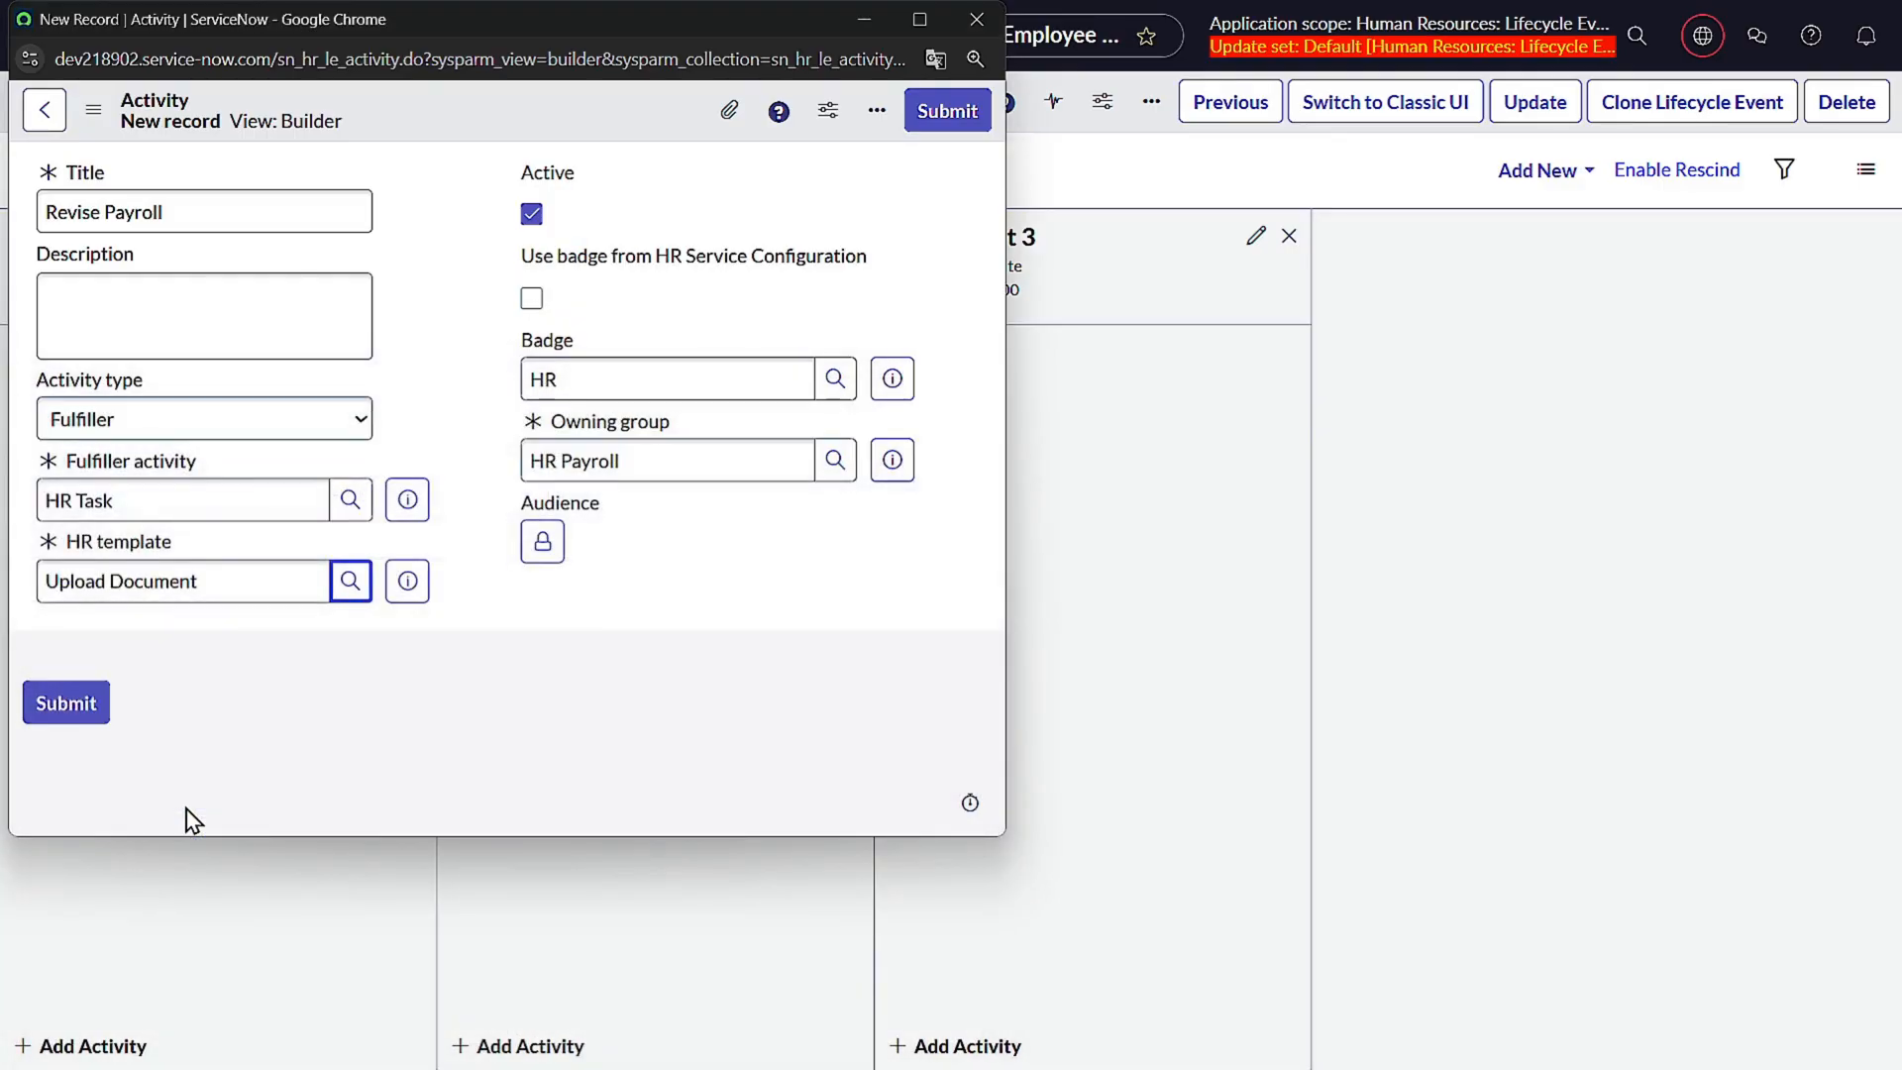
pyautogui.click(935, 113)
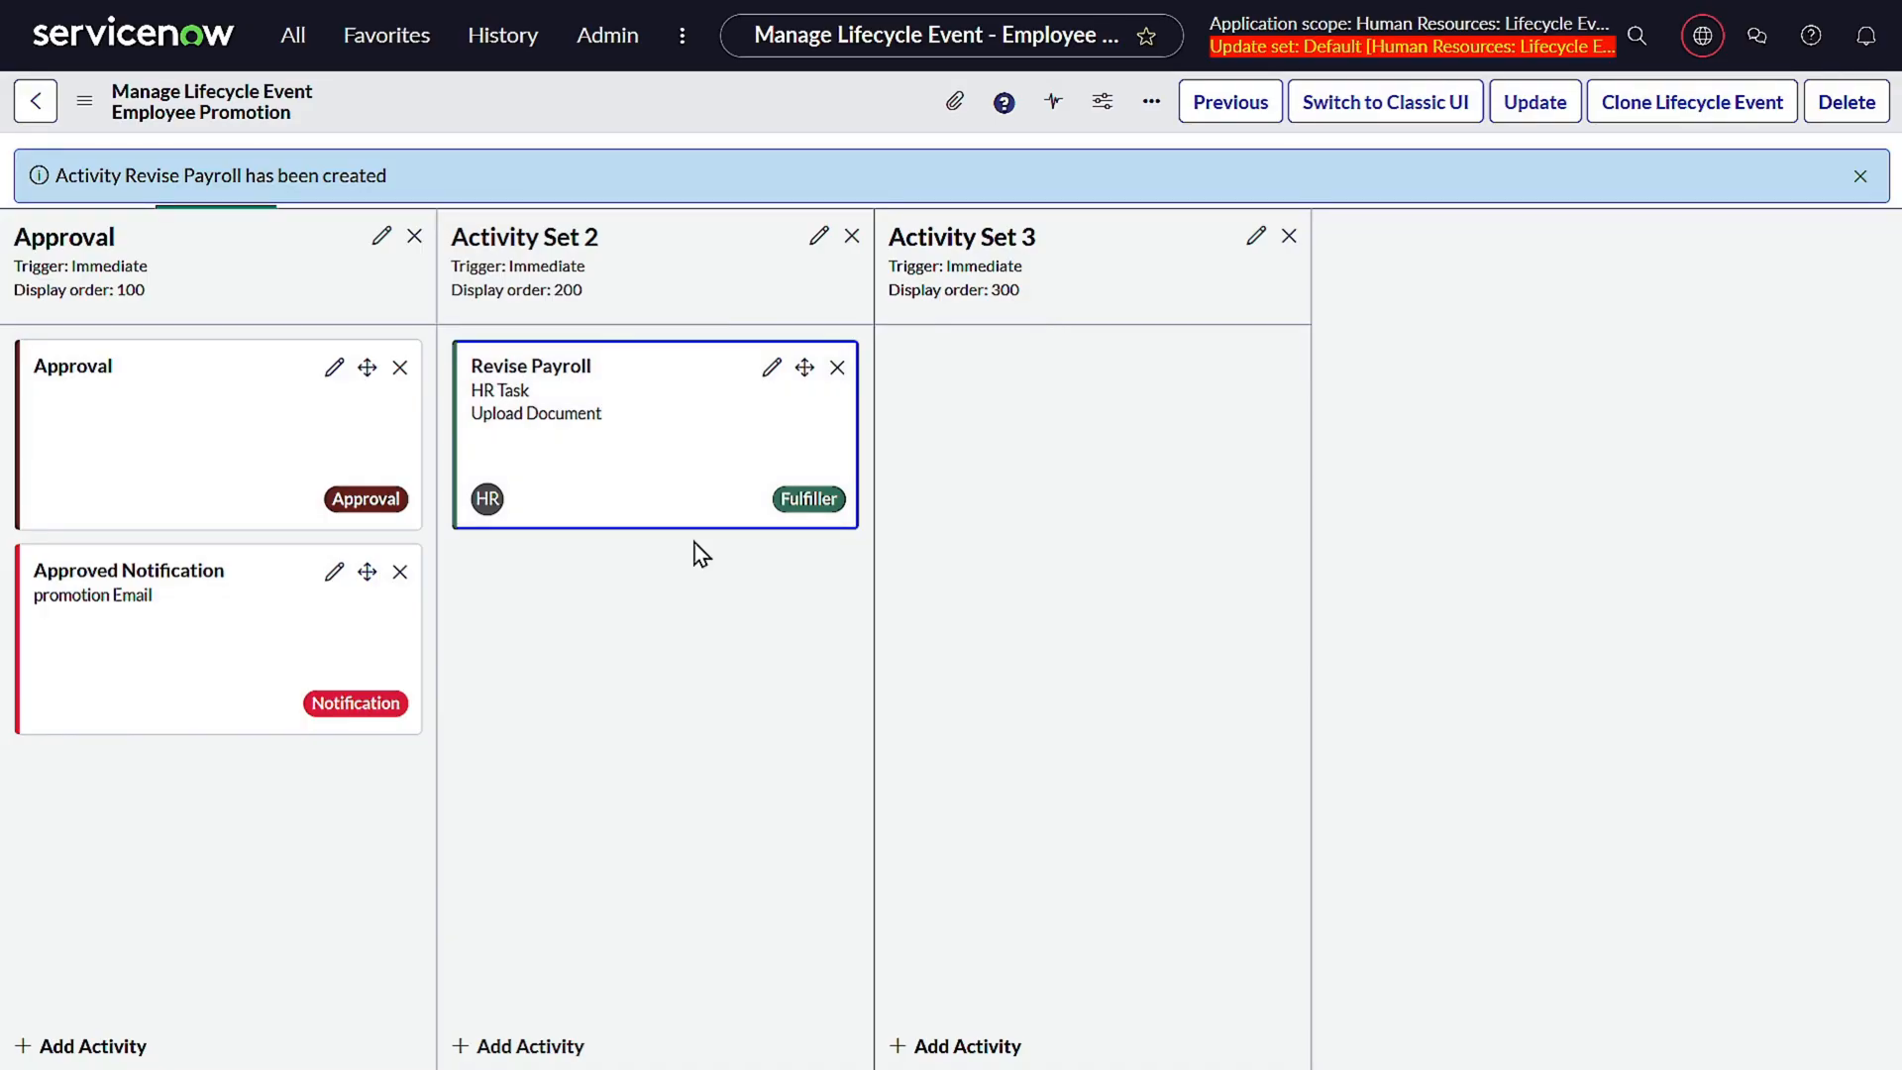
# - Start another activity in Activity Set 2 titled "Employee Esignature" with activity type Employee
pyautogui.click(525, 1047)
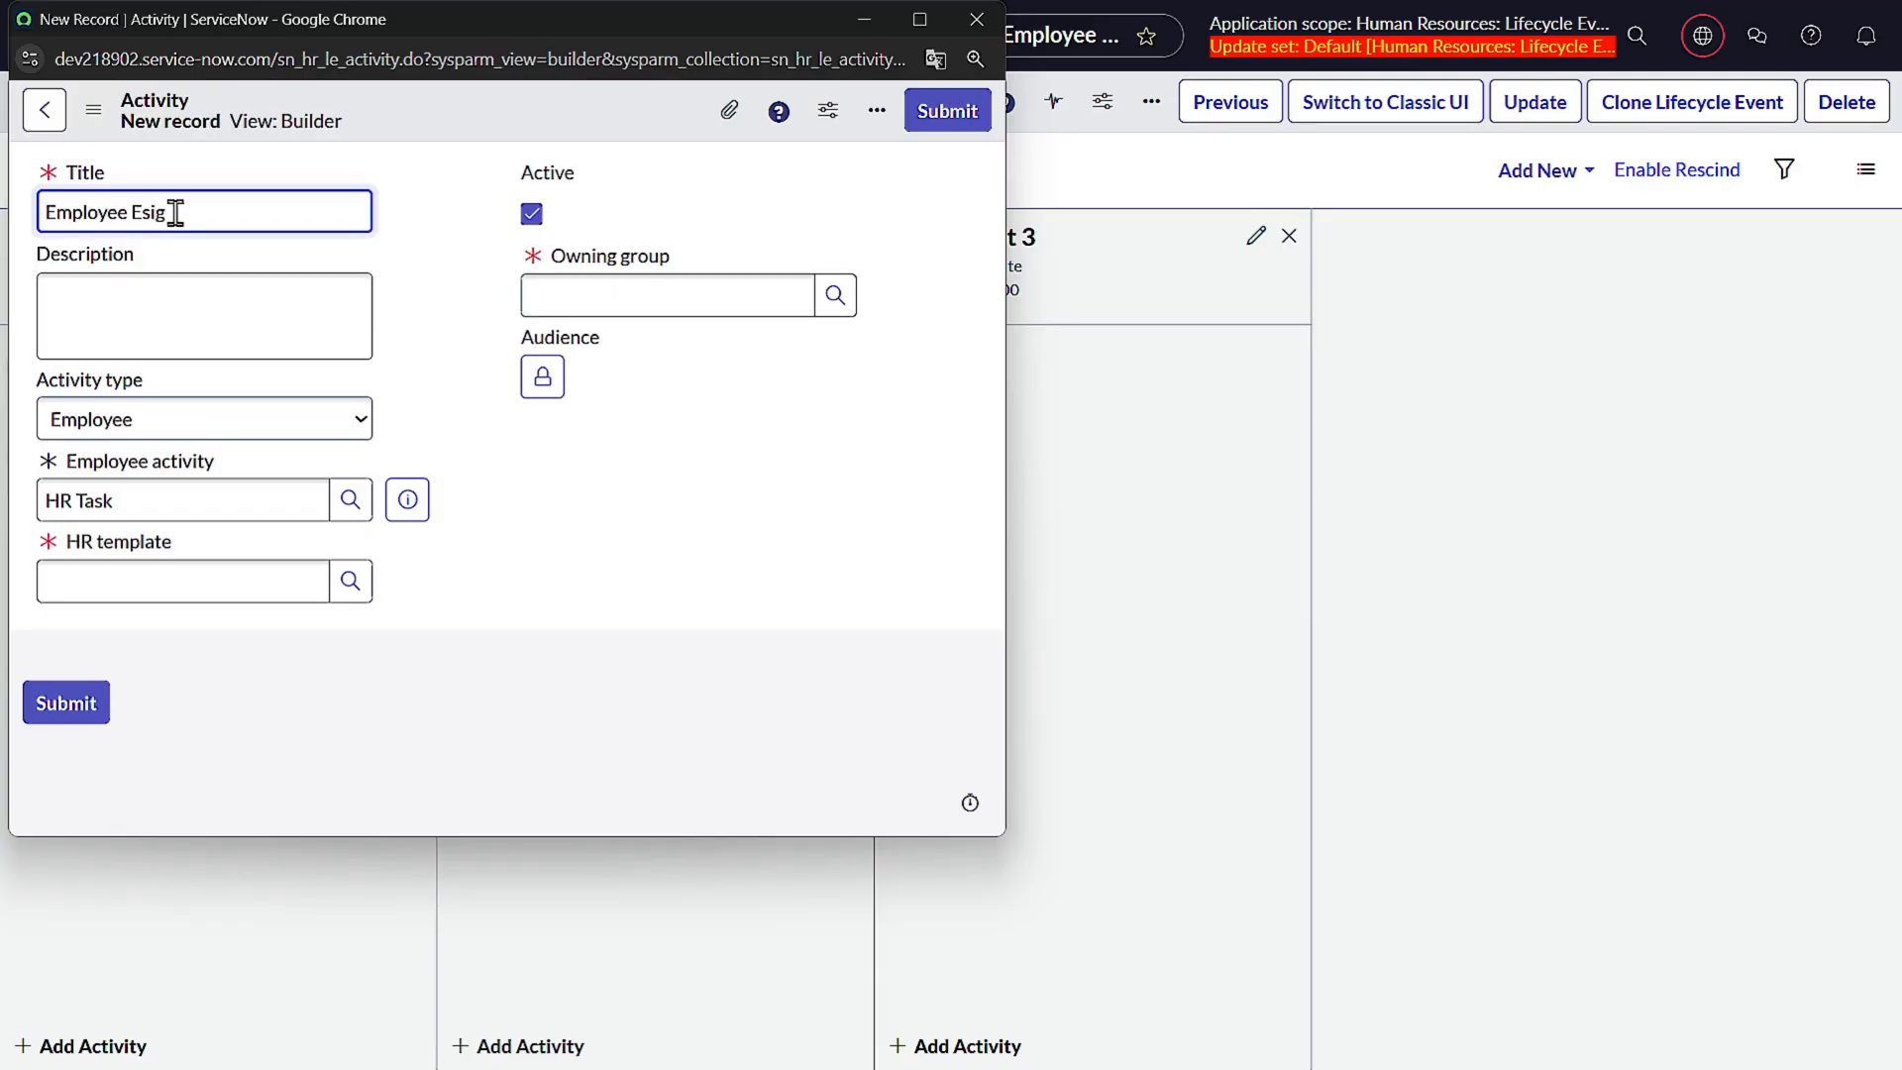
pyautogui.click(197, 418)
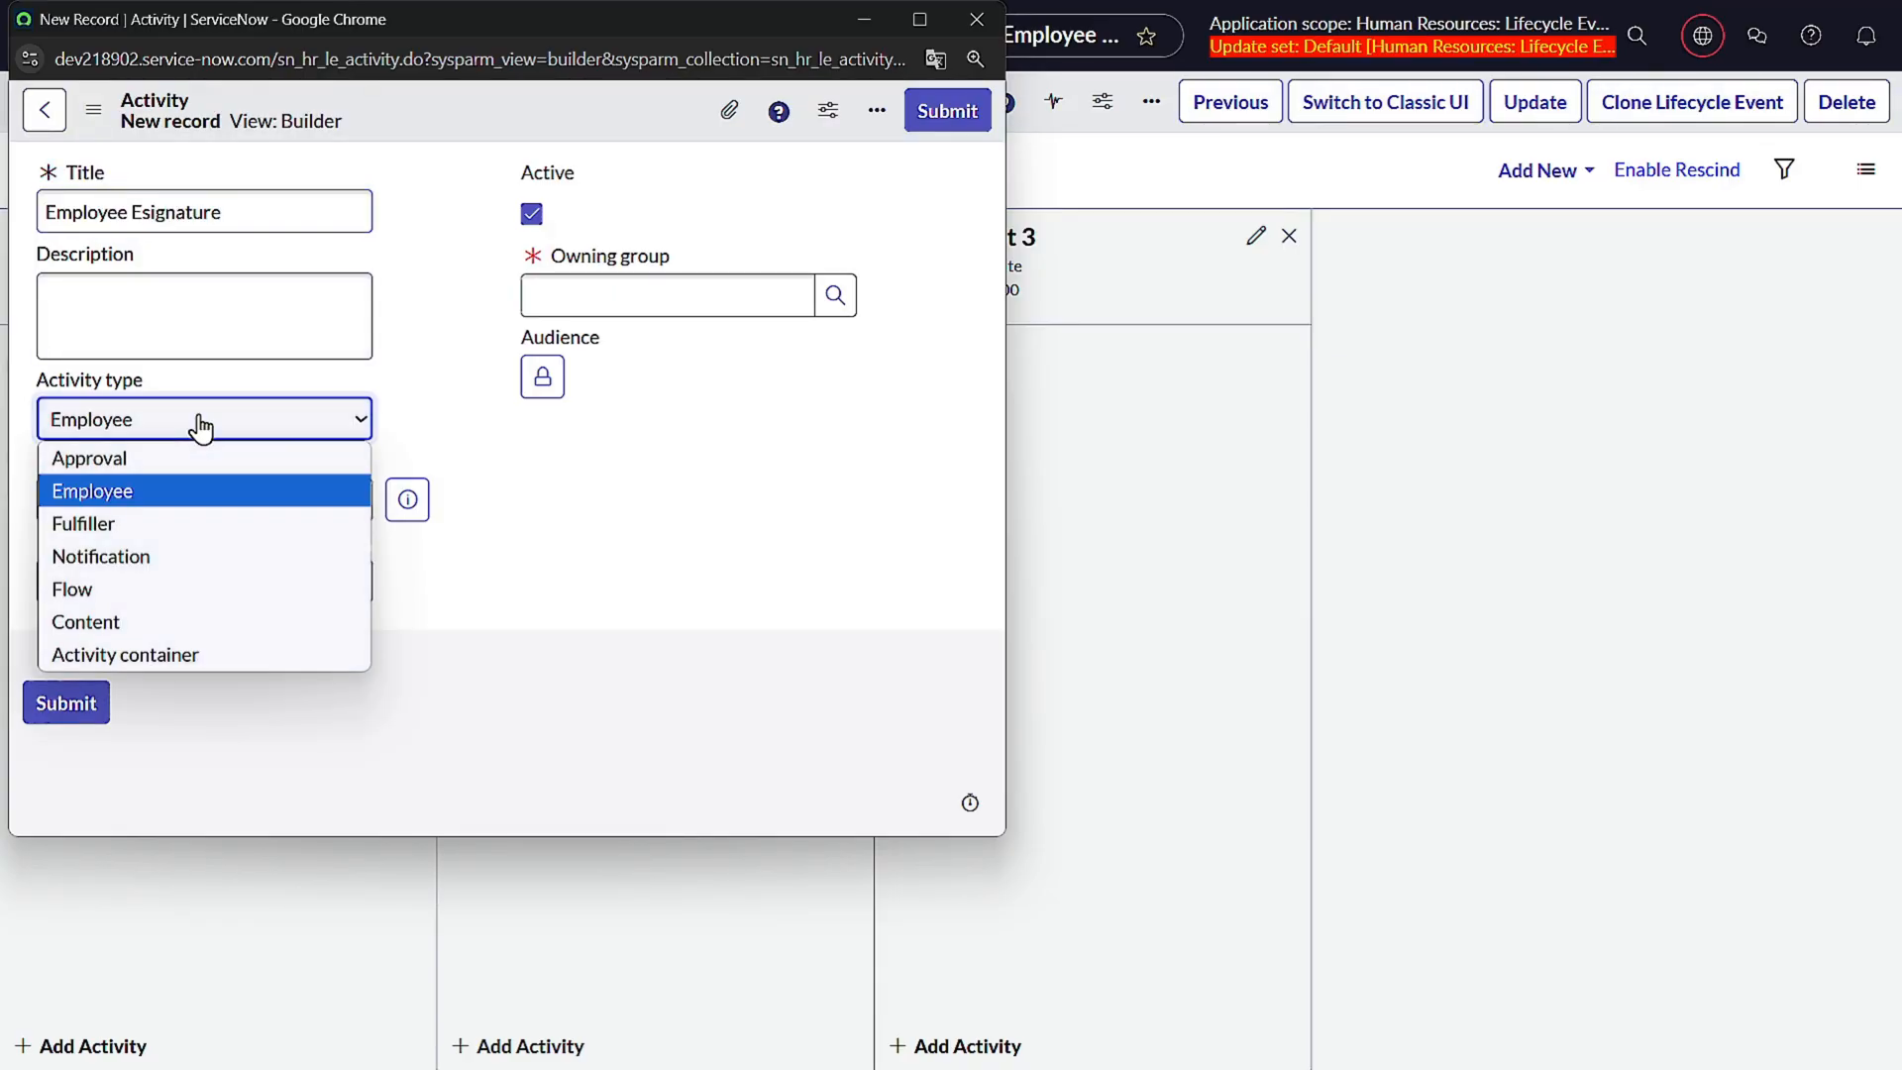
pyautogui.click(208, 491)
# - Start a new HR task template for the Employee Esignature activity and name it "Signature 4"
pyautogui.click(352, 583)
pyautogui.scroll(-3, 298, 670)
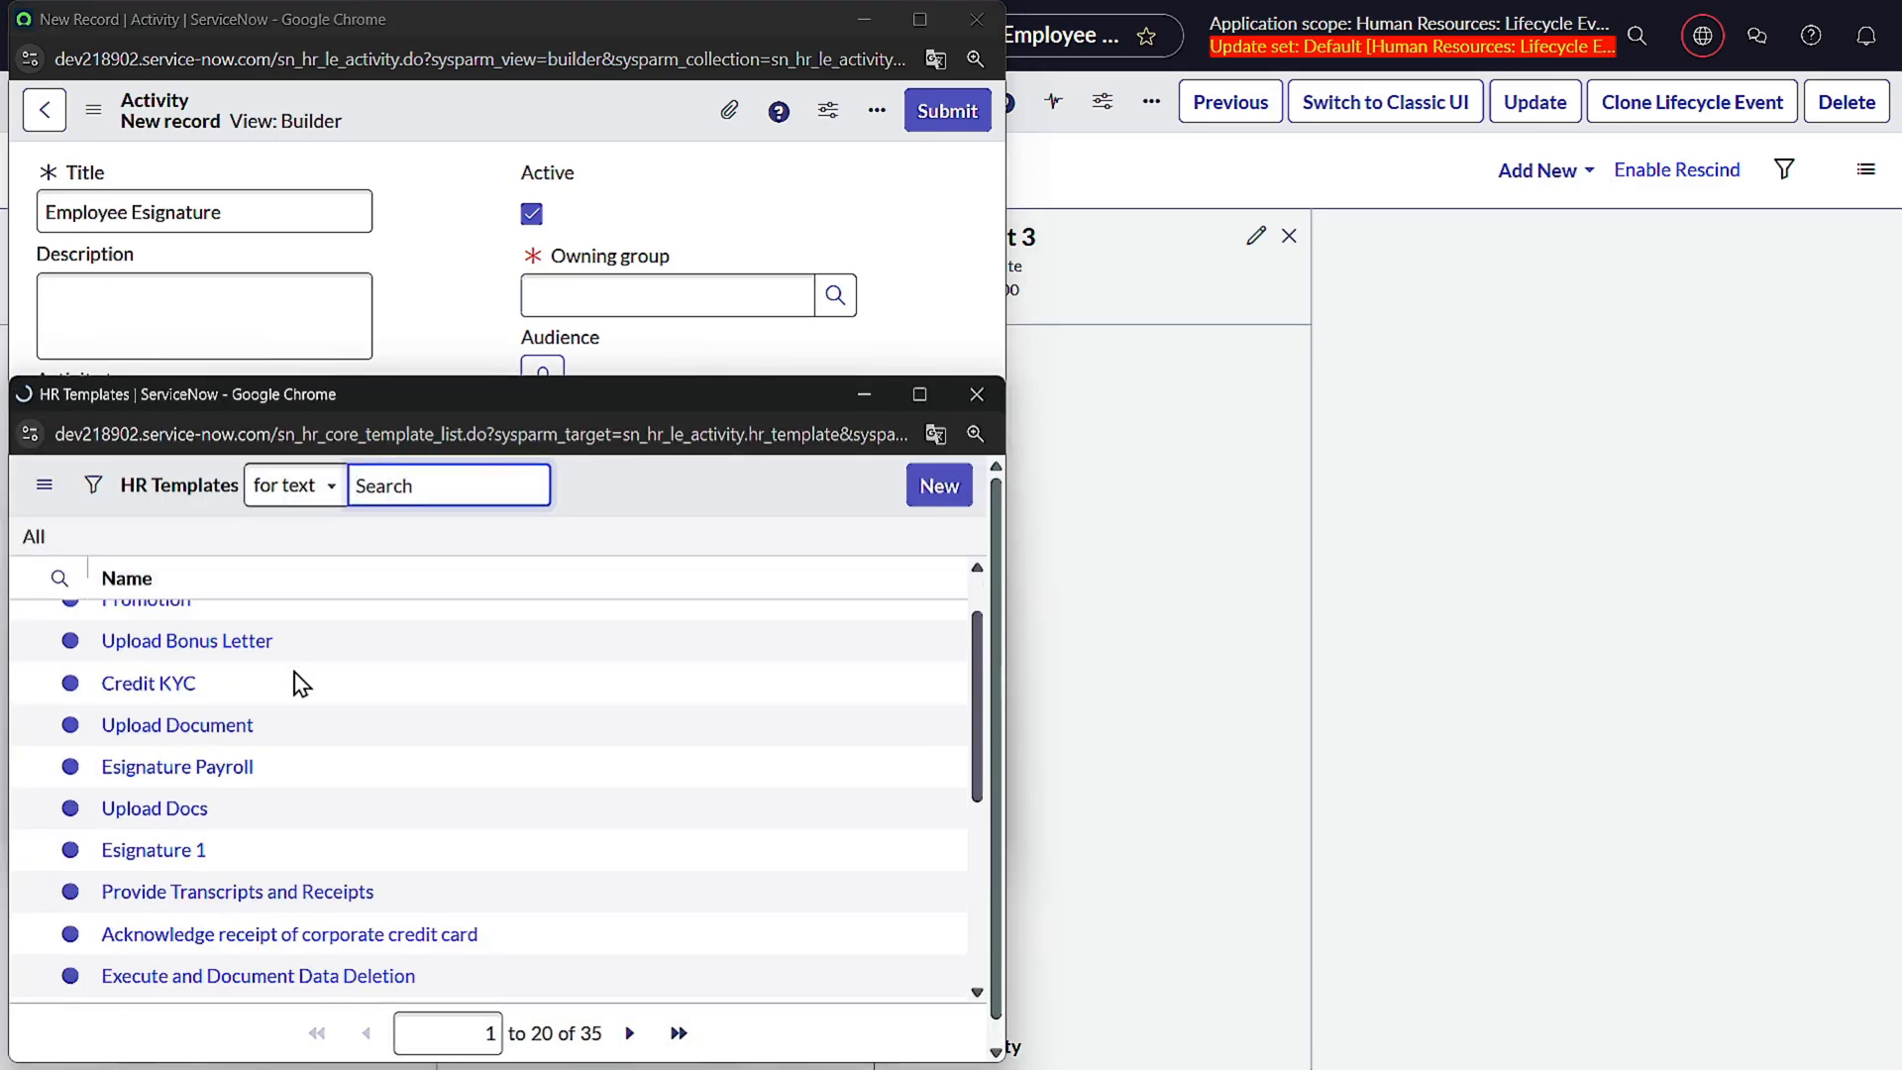
pyautogui.scroll(-5, 228, 807)
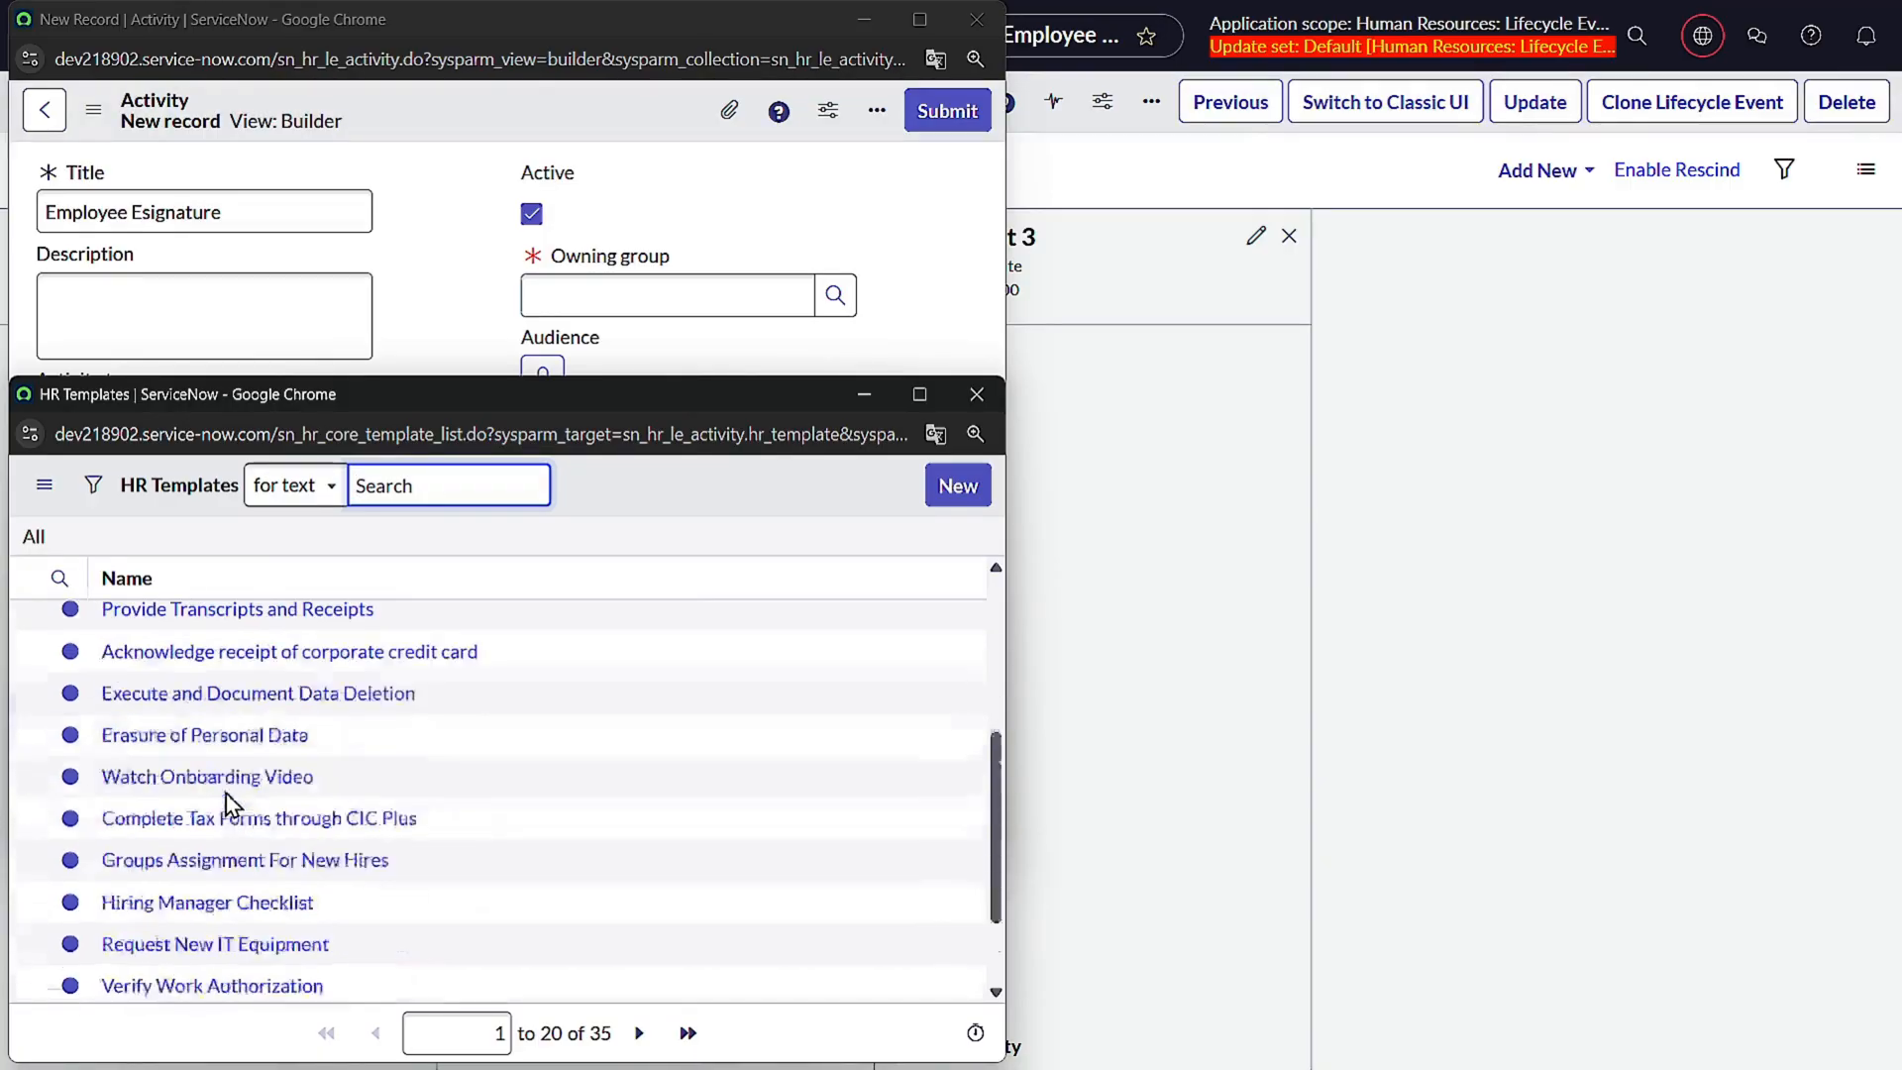
pyautogui.scroll(5, 228, 808)
pyautogui.scroll(3, 230, 805)
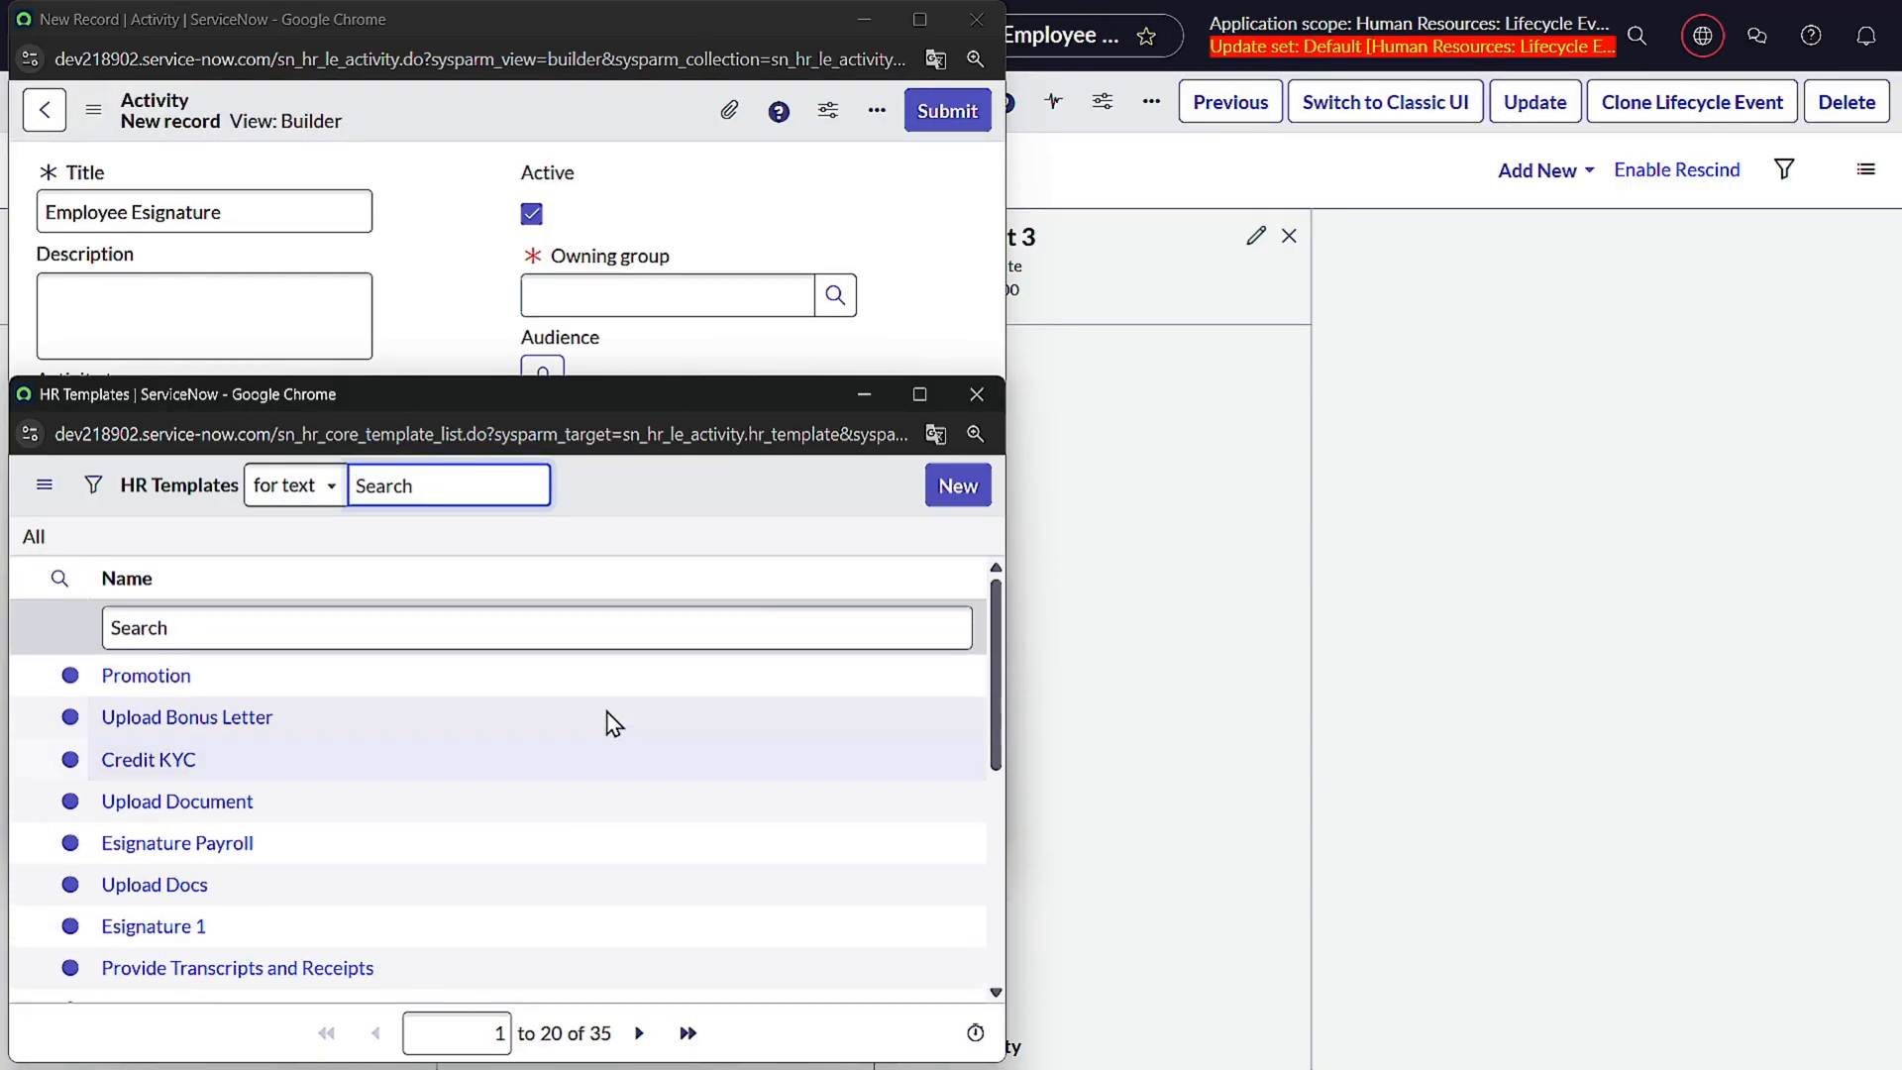
pyautogui.click(953, 500)
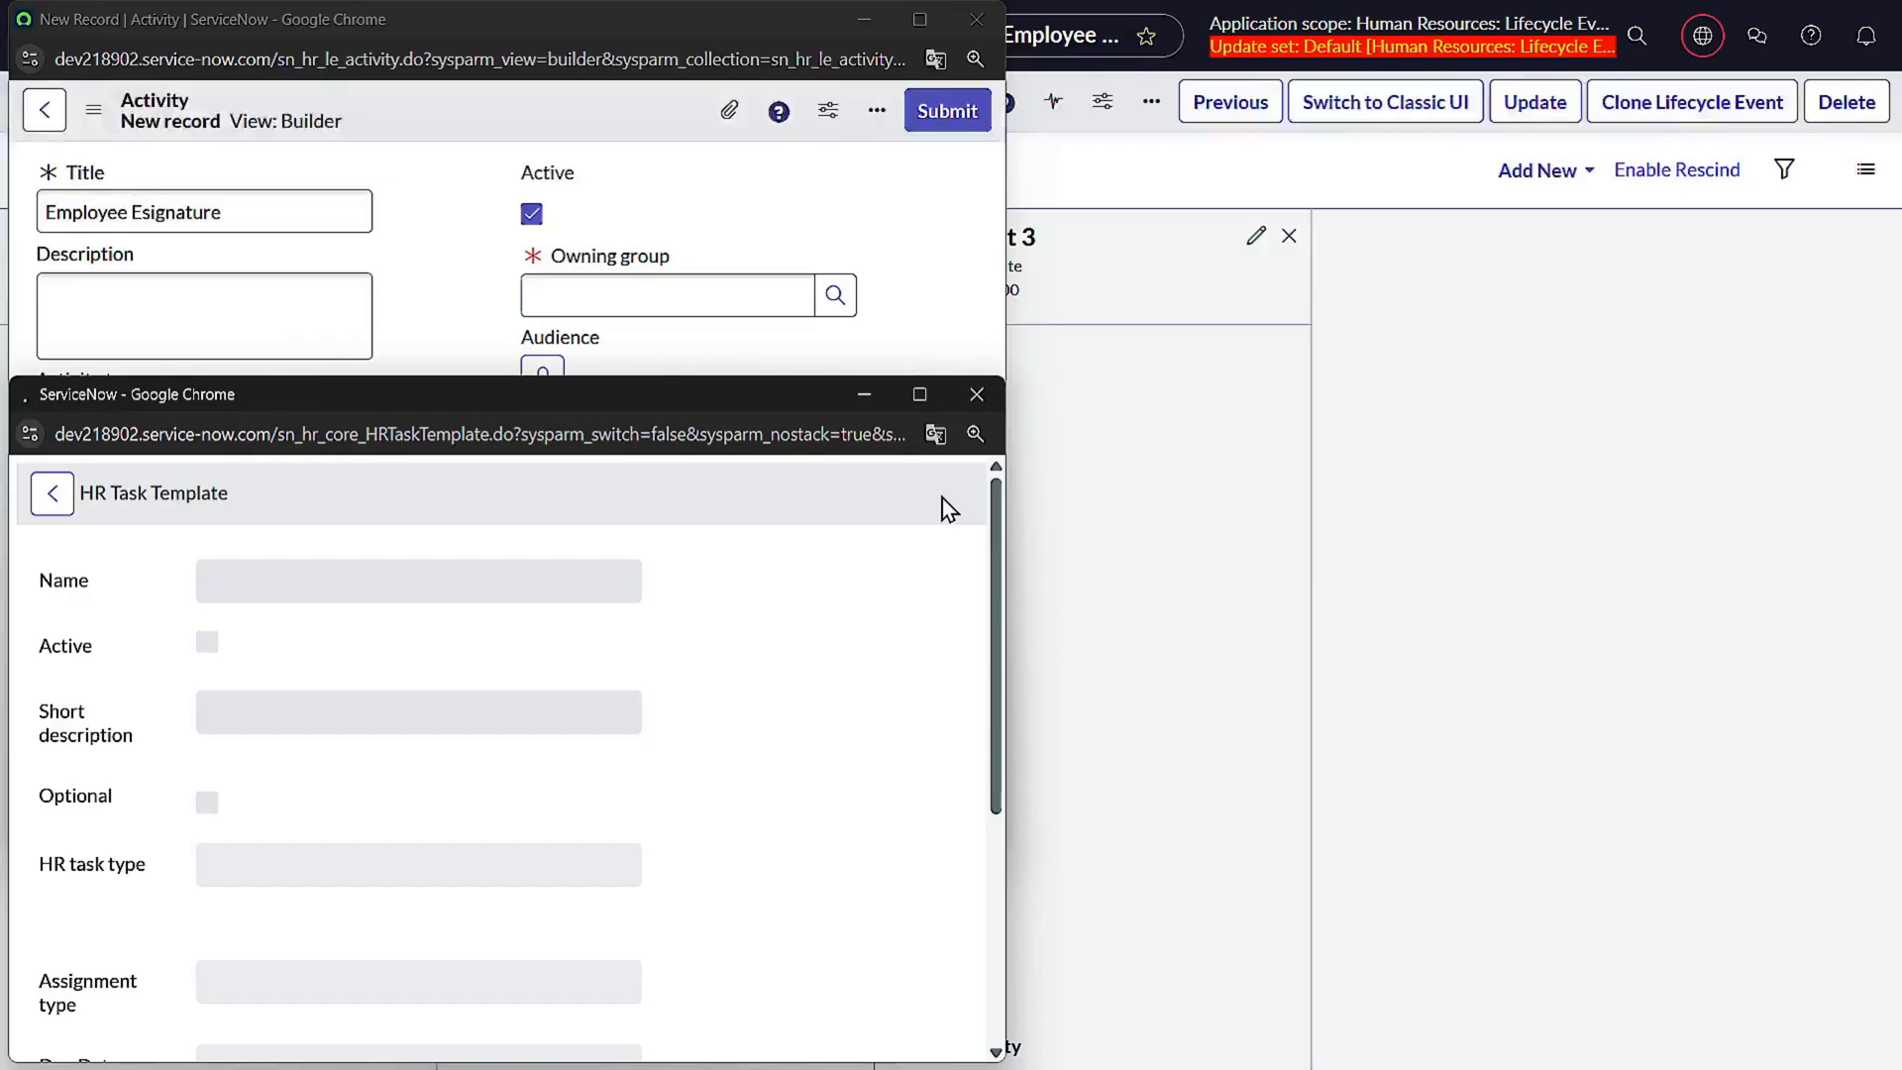
pyautogui.click(430, 595)
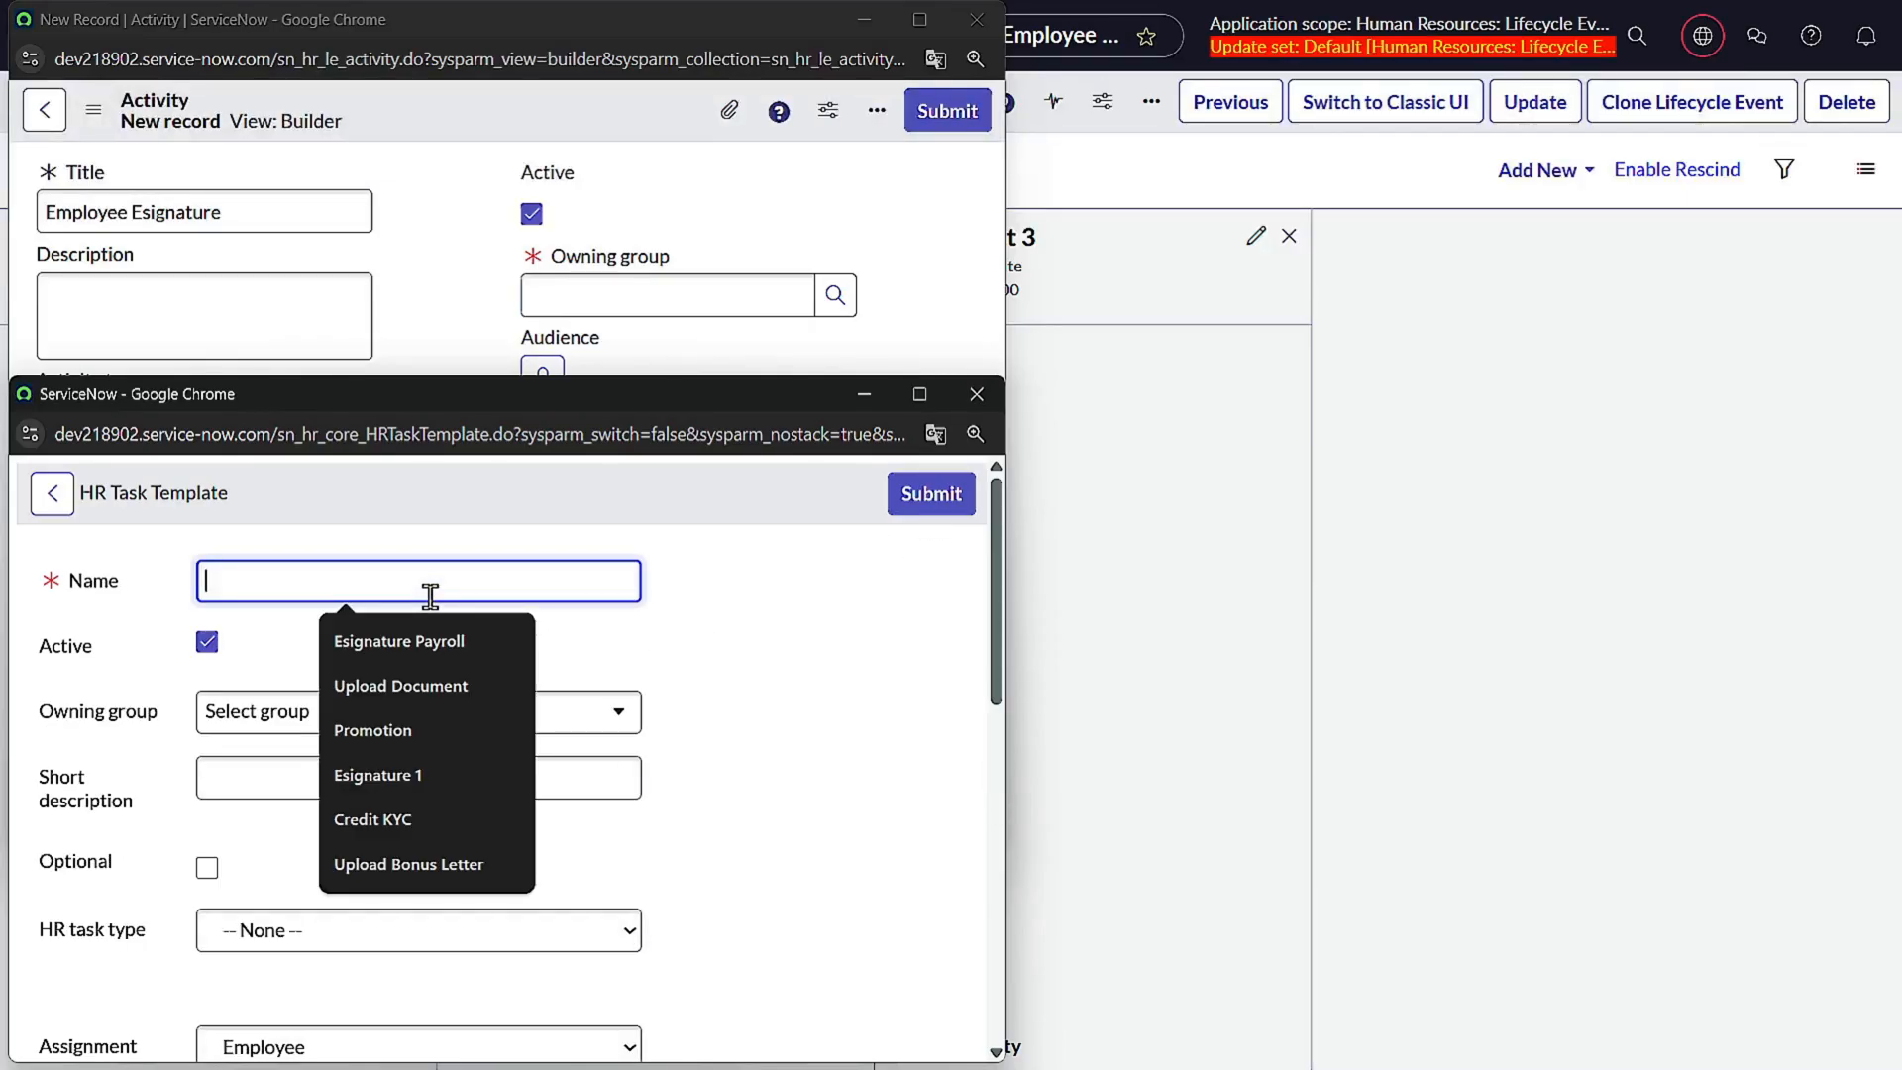
pyautogui.write('Esignature 4')
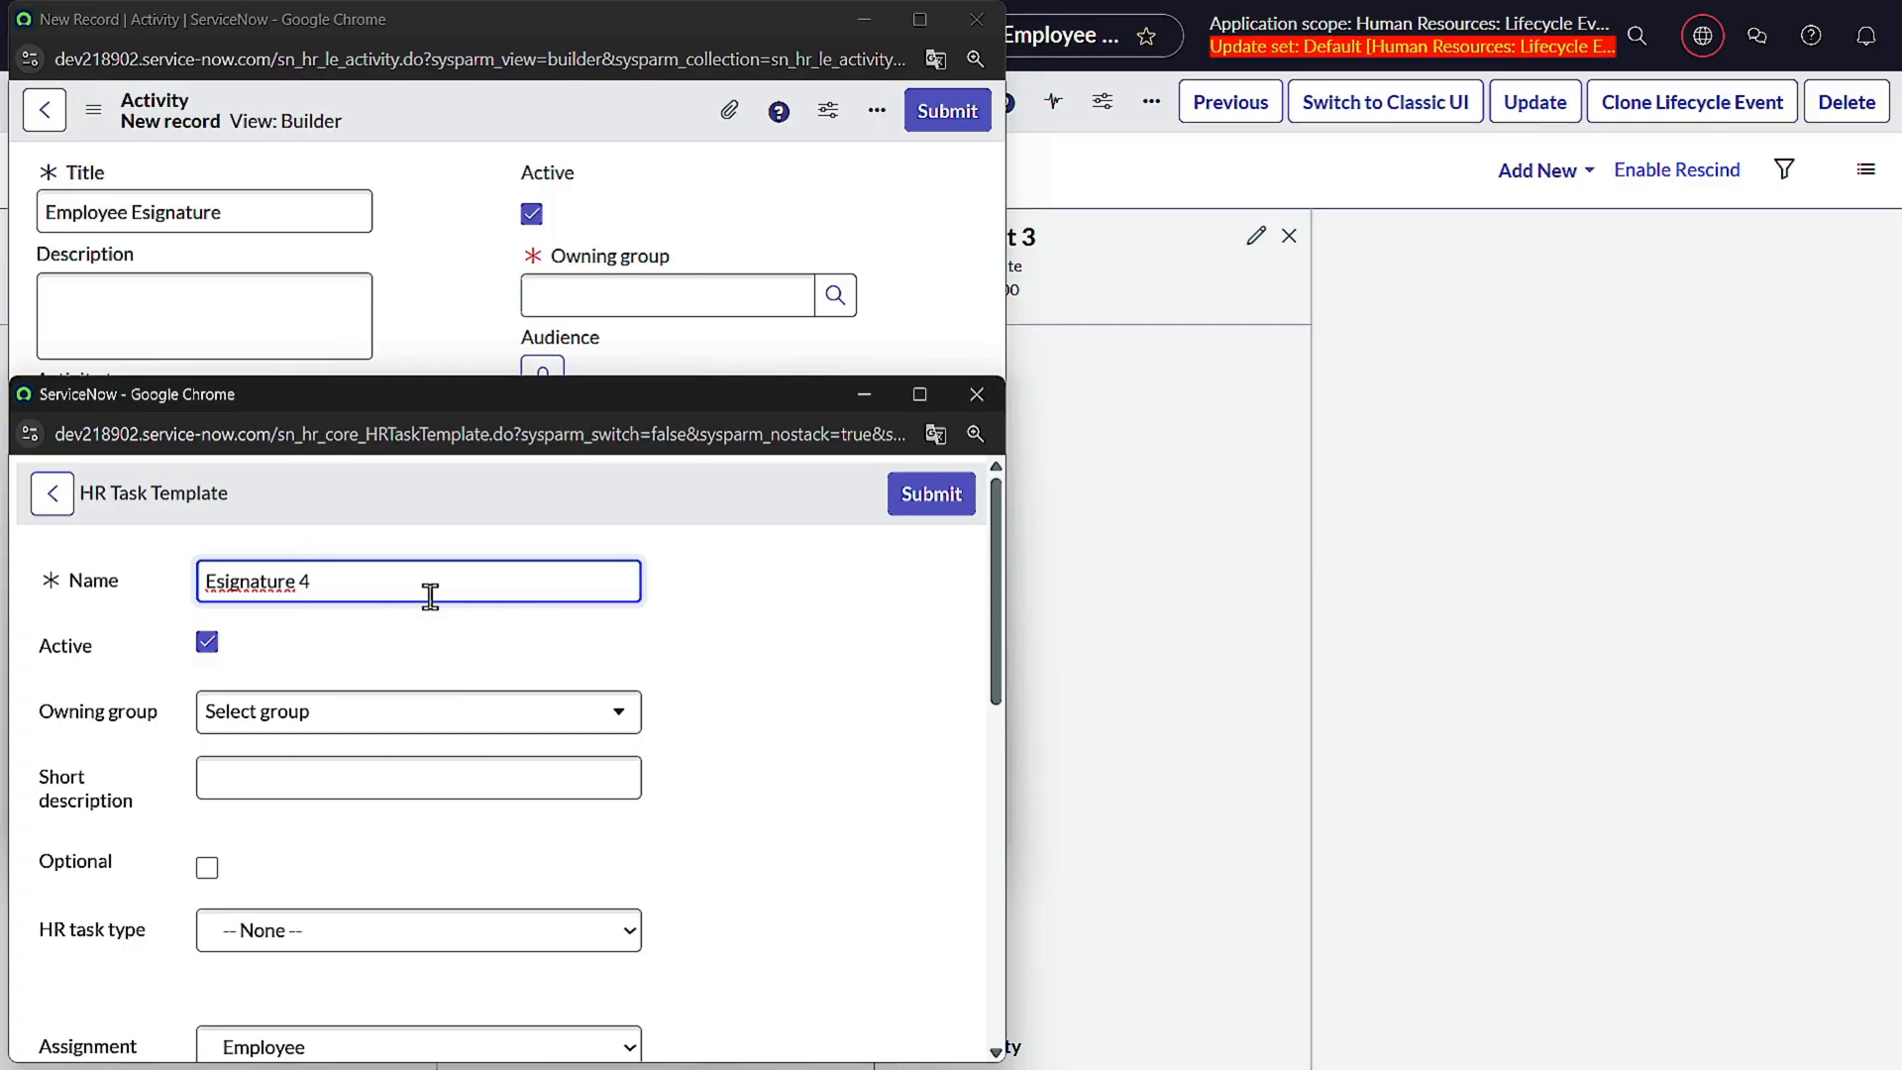
pyautogui.doubleClick(263, 585)
pyautogui.rightClick(264, 585)
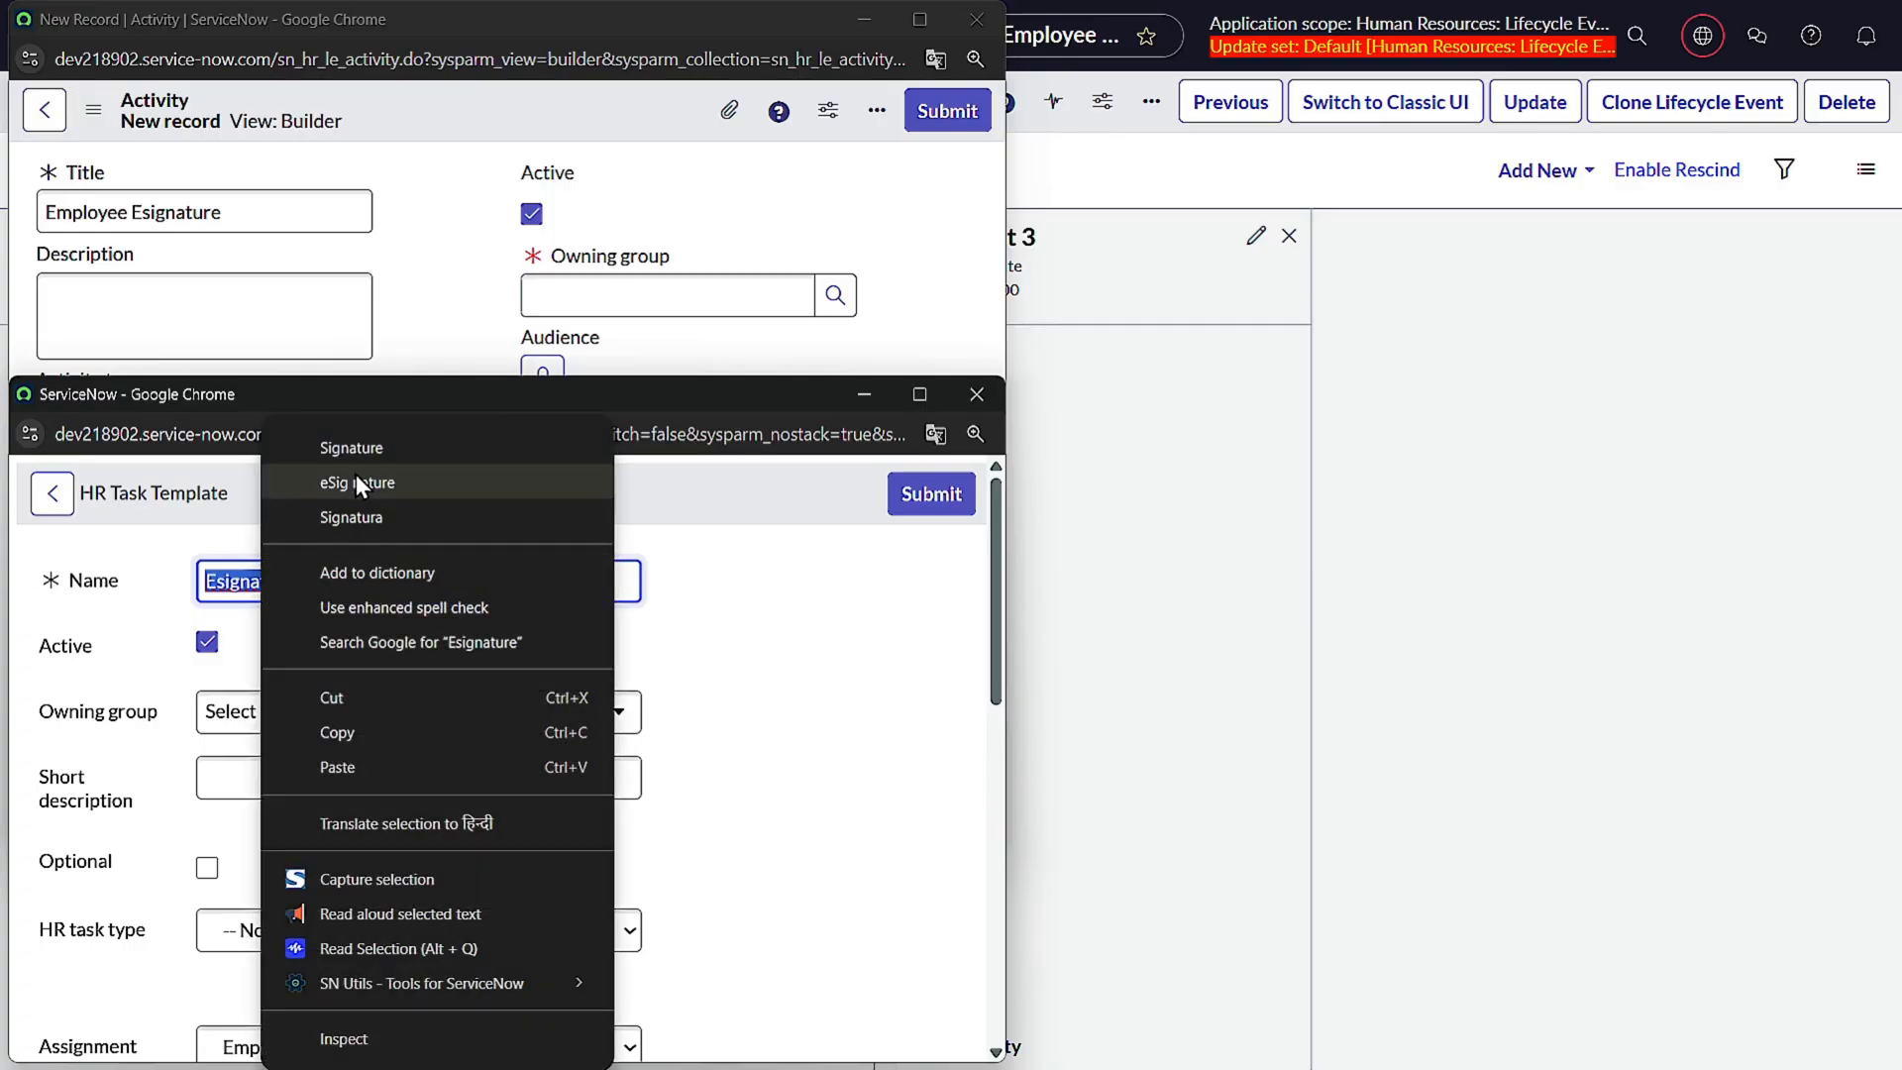
pyautogui.click(374, 451)
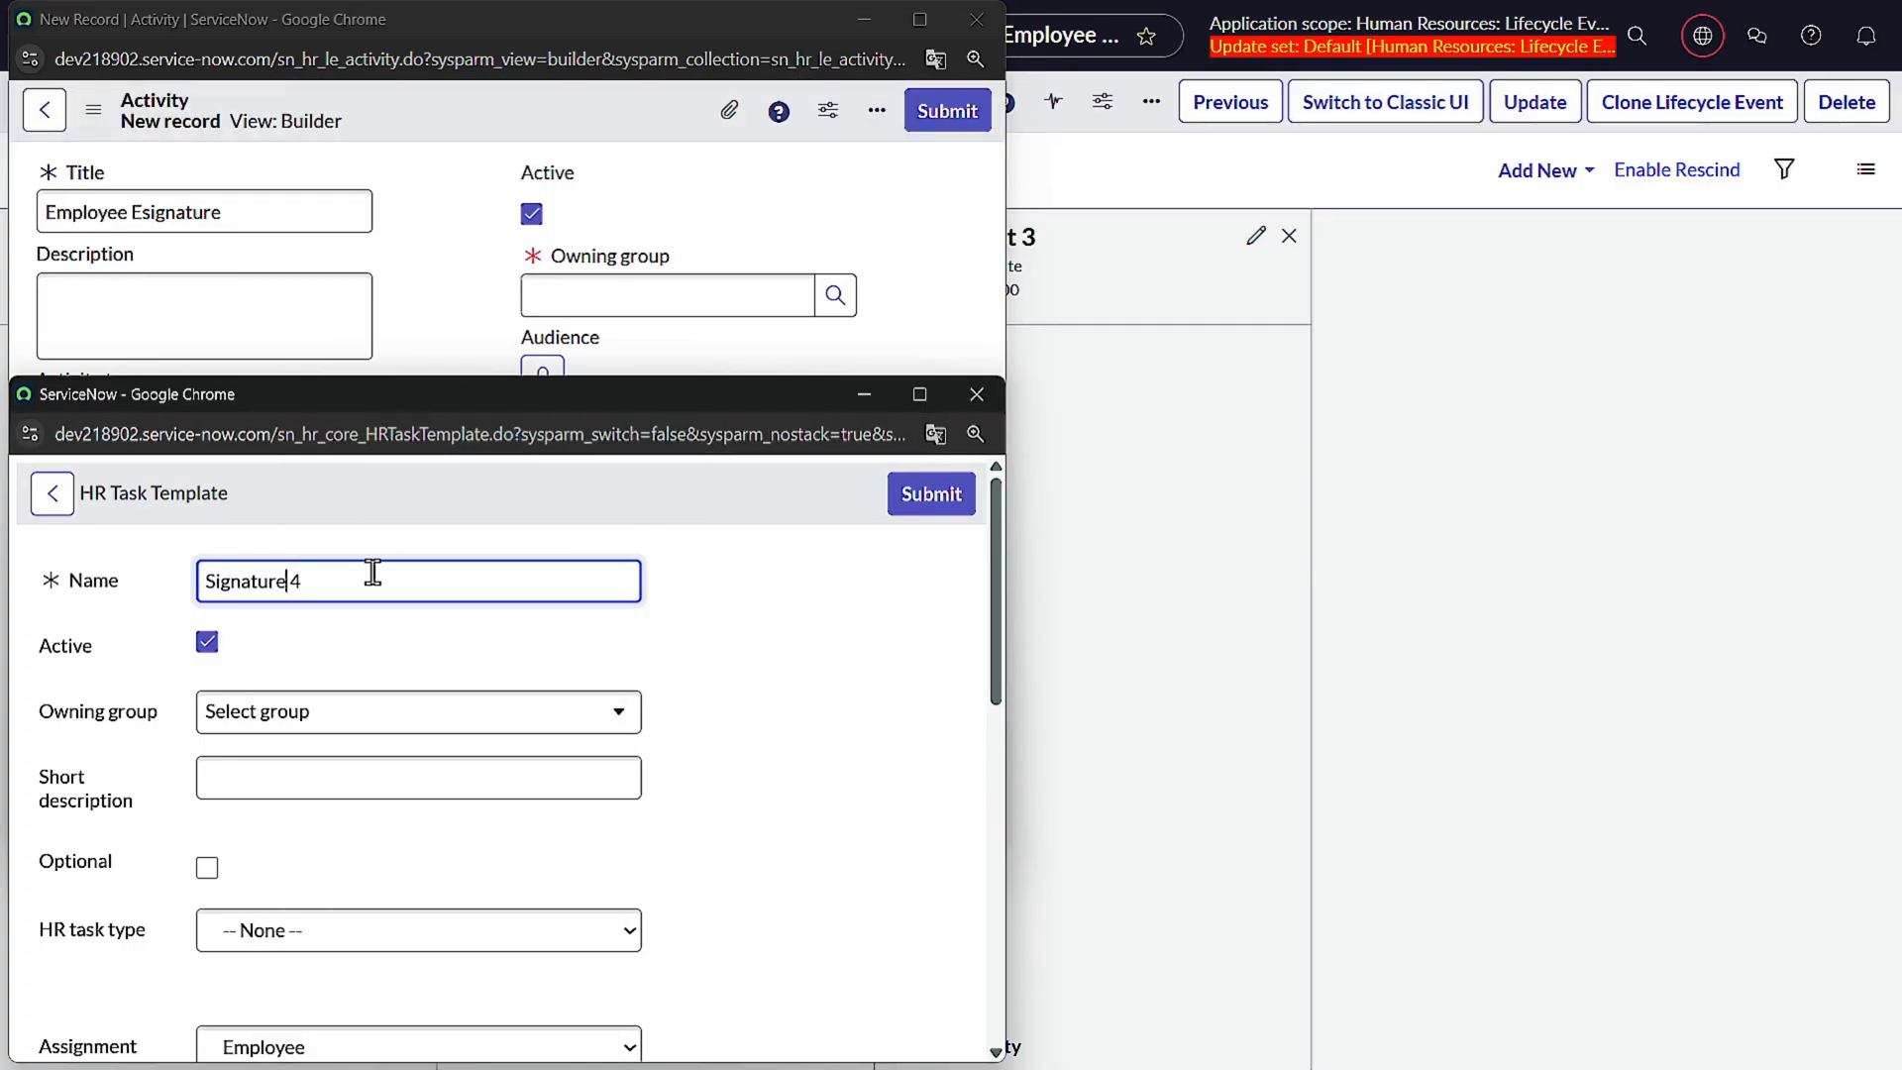
# - Set the template's HR task type to E-signature and its short description to "Esignature"
pyautogui.click(337, 713)
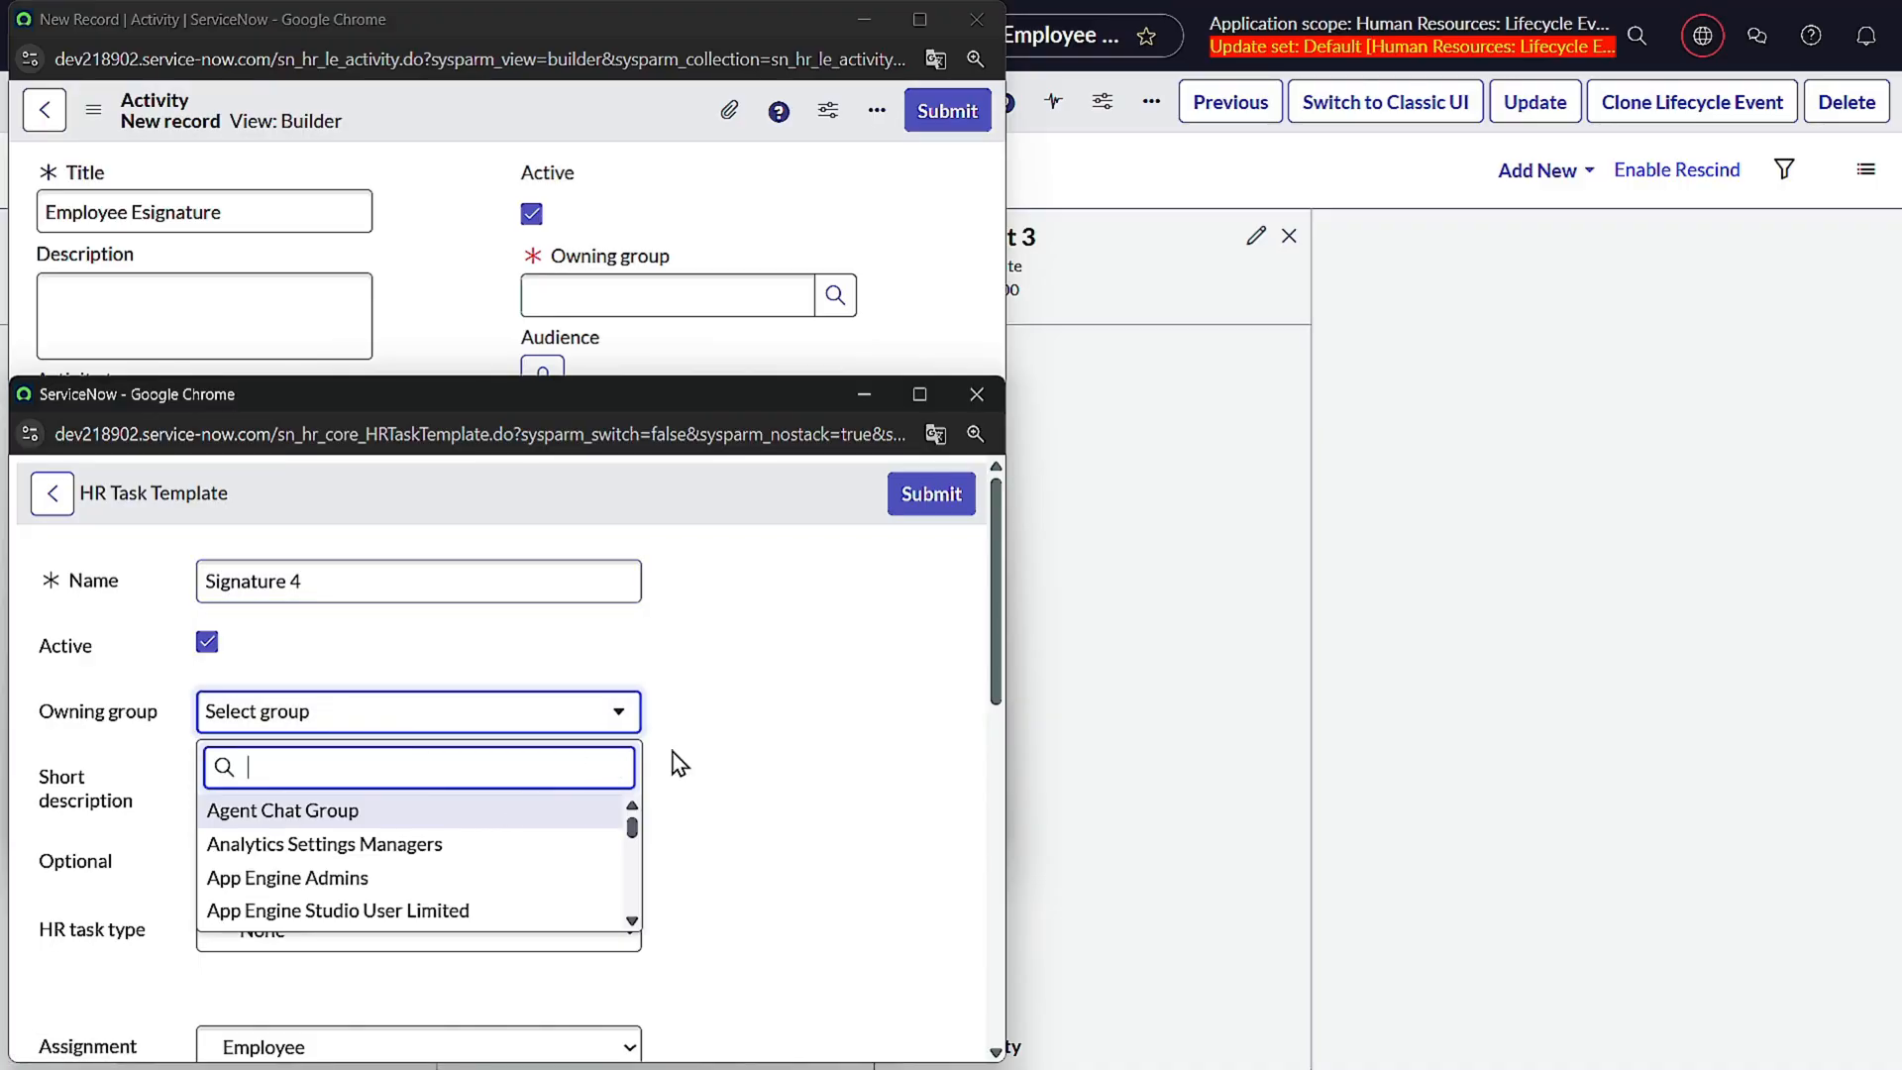
pyautogui.click(787, 744)
pyautogui.scroll(-3, 777, 729)
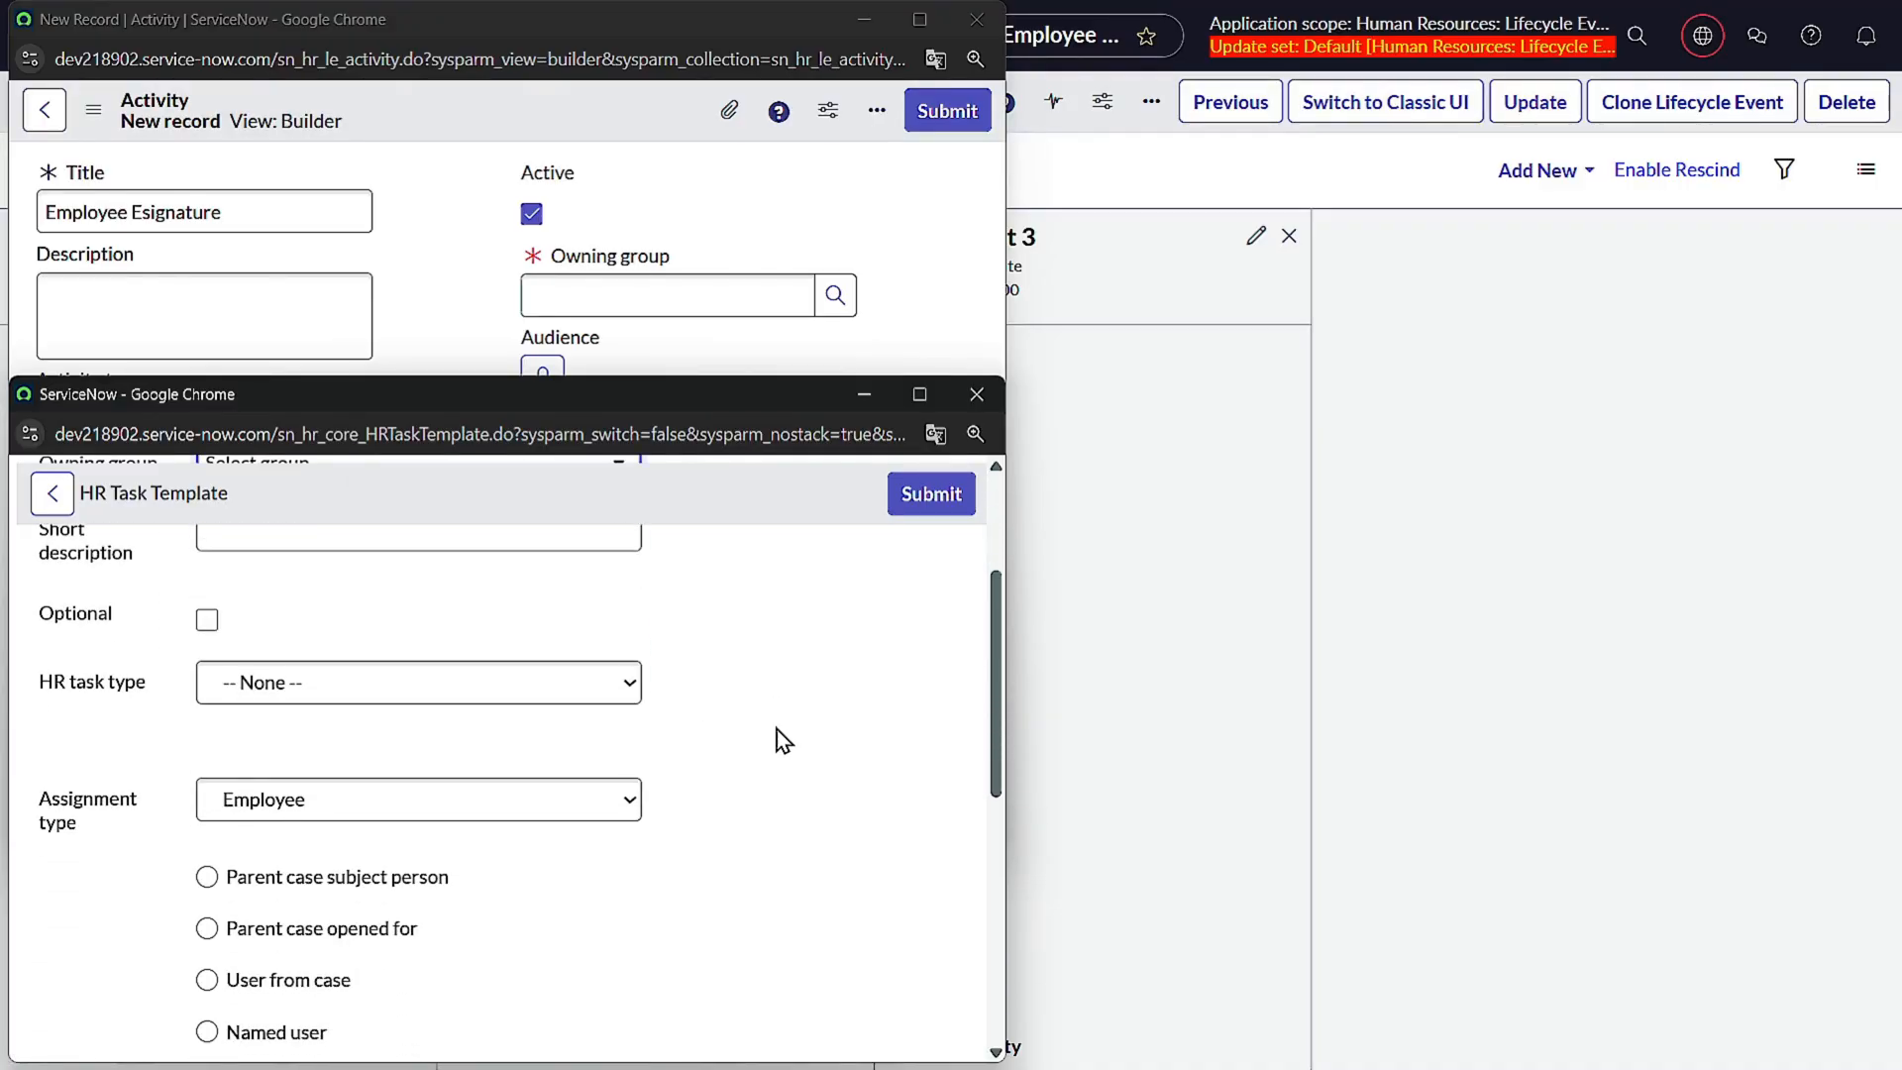
pyautogui.click(411, 691)
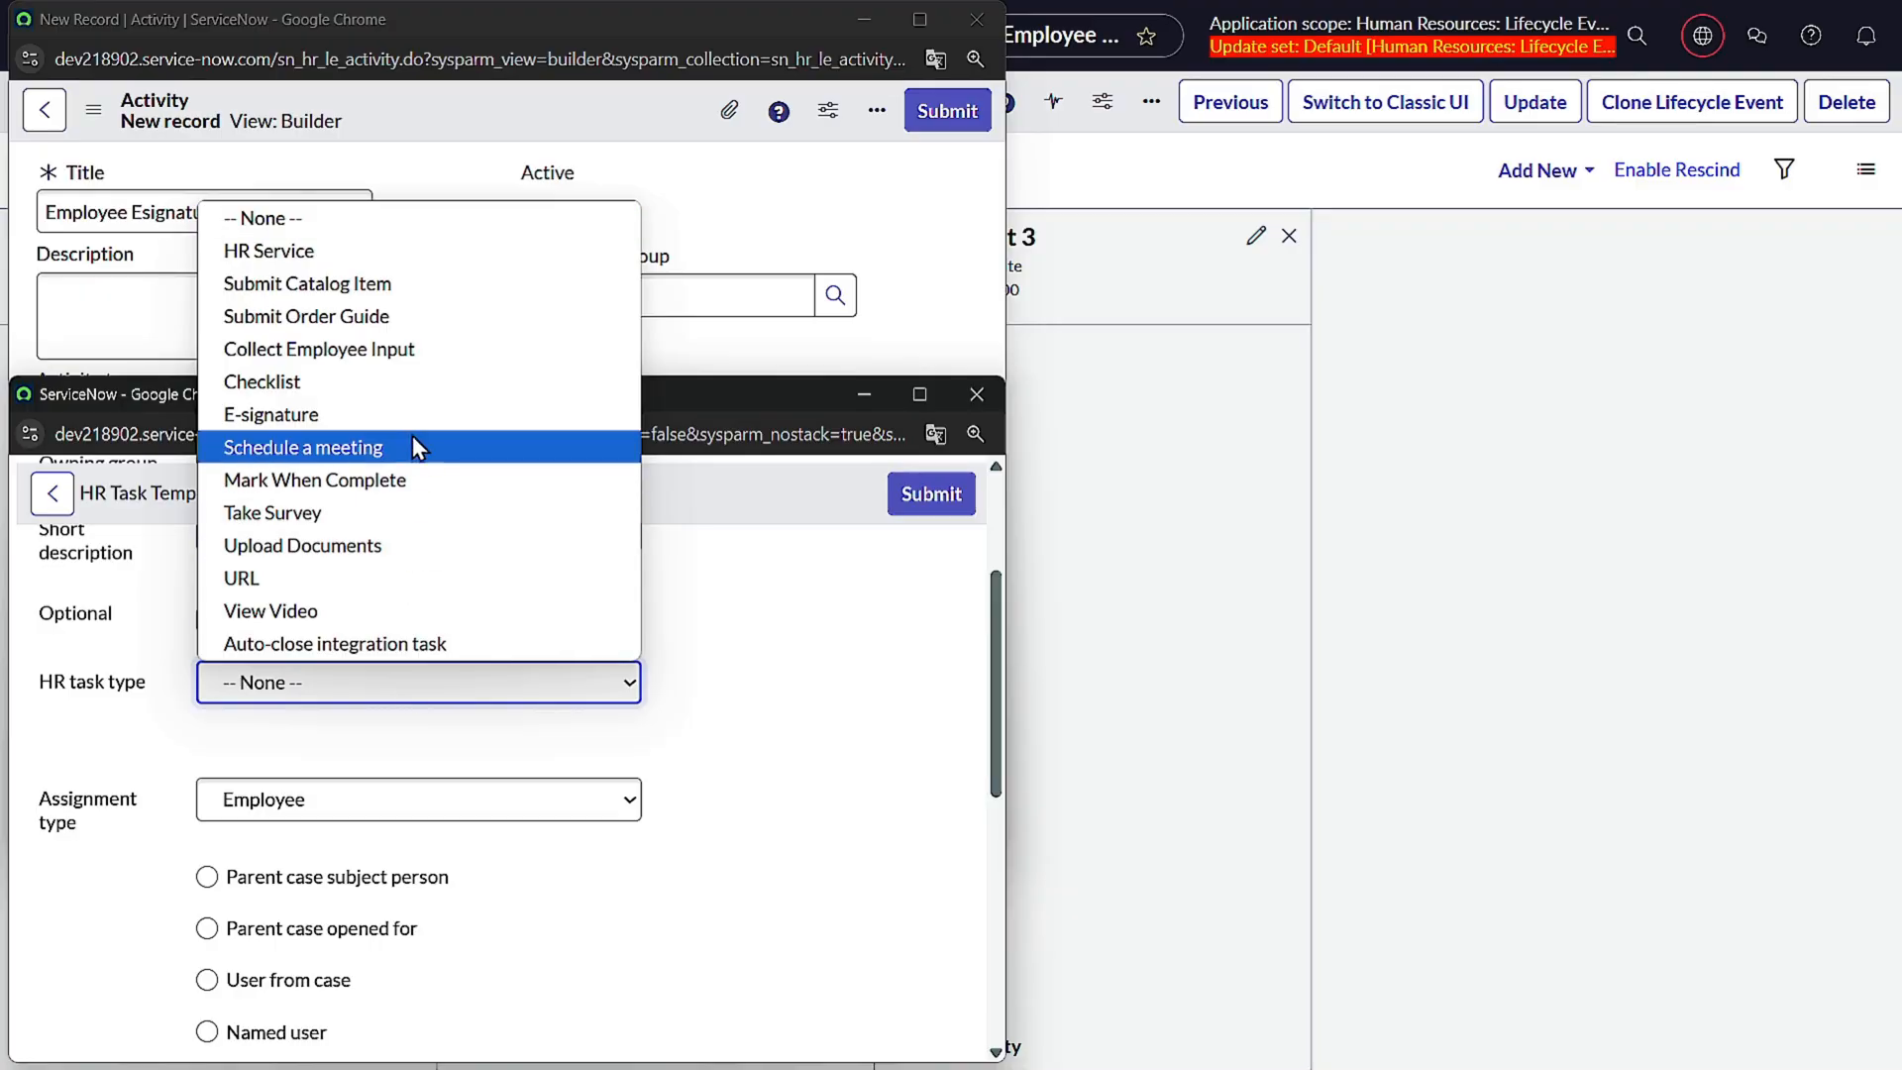
pyautogui.click(367, 414)
pyautogui.scroll(-3, 391, 635)
pyautogui.scroll(5, 392, 658)
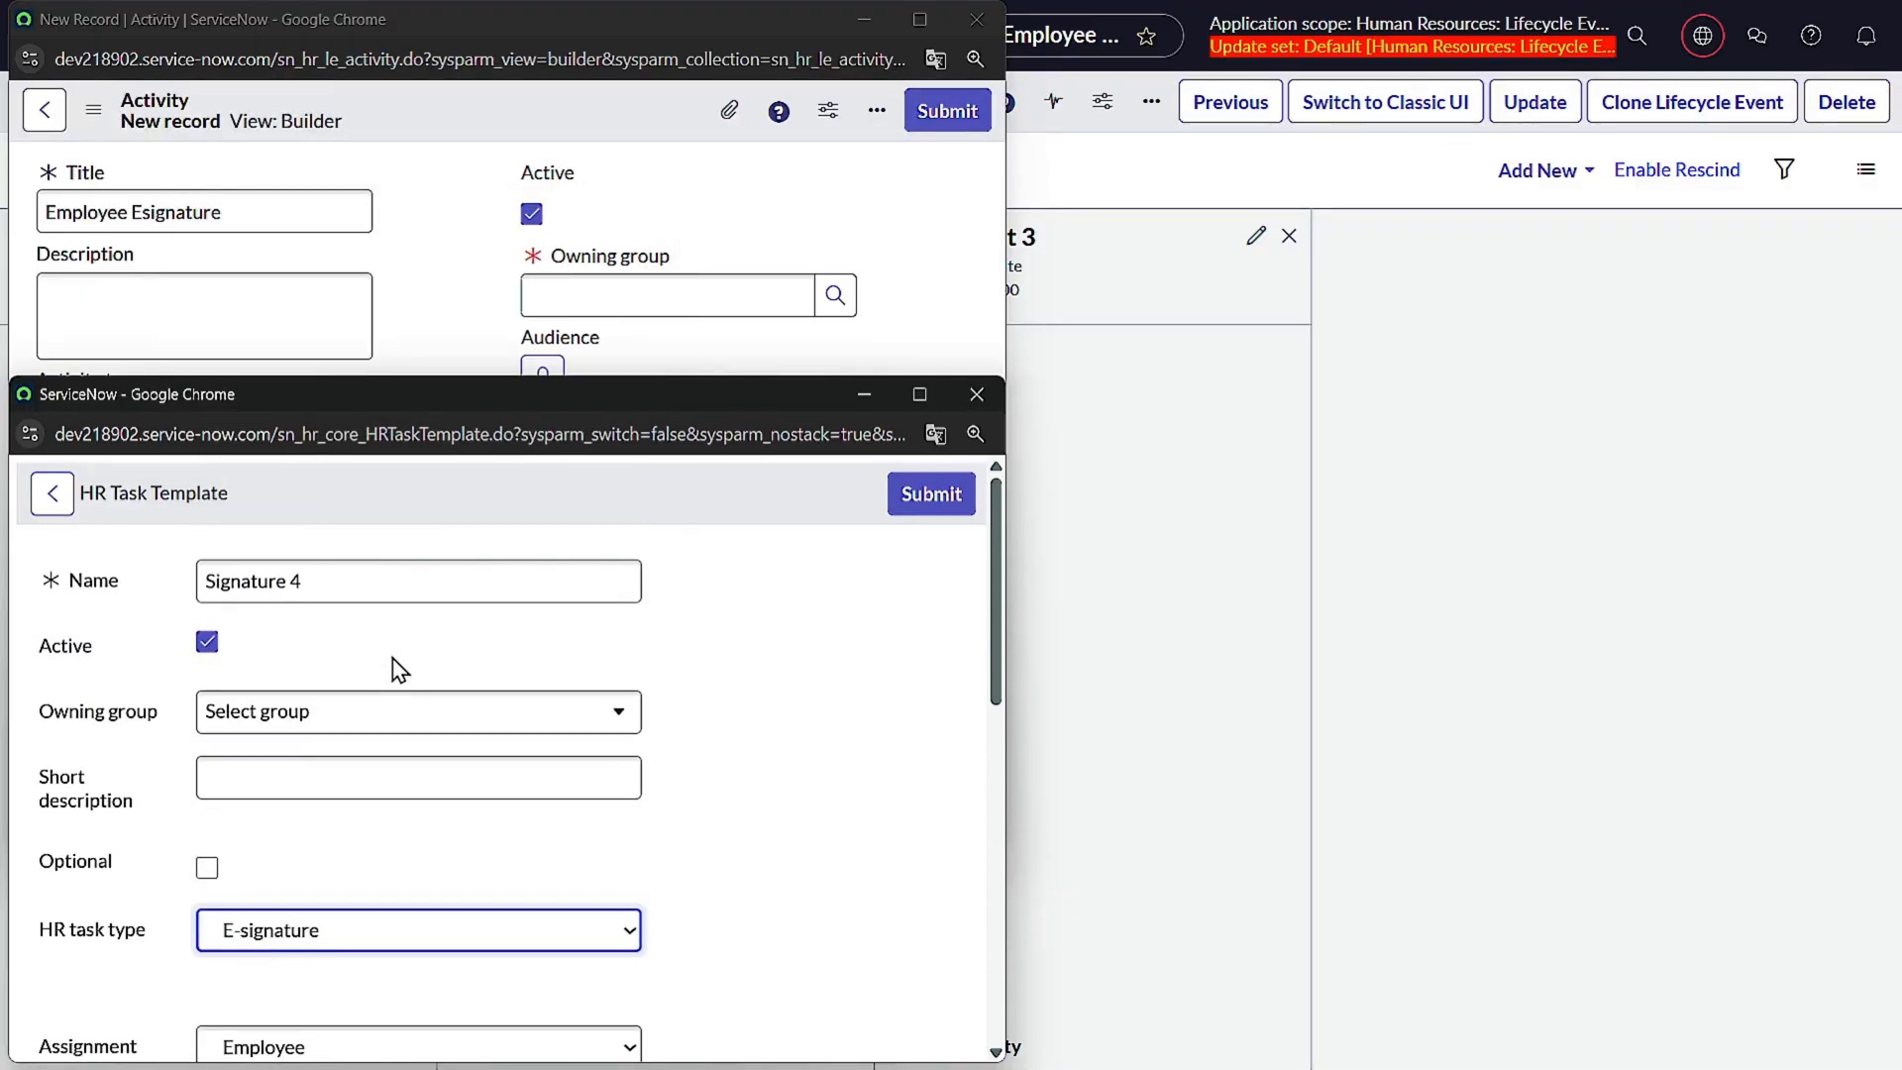
pyautogui.click(364, 778)
pyautogui.write('Esignature')
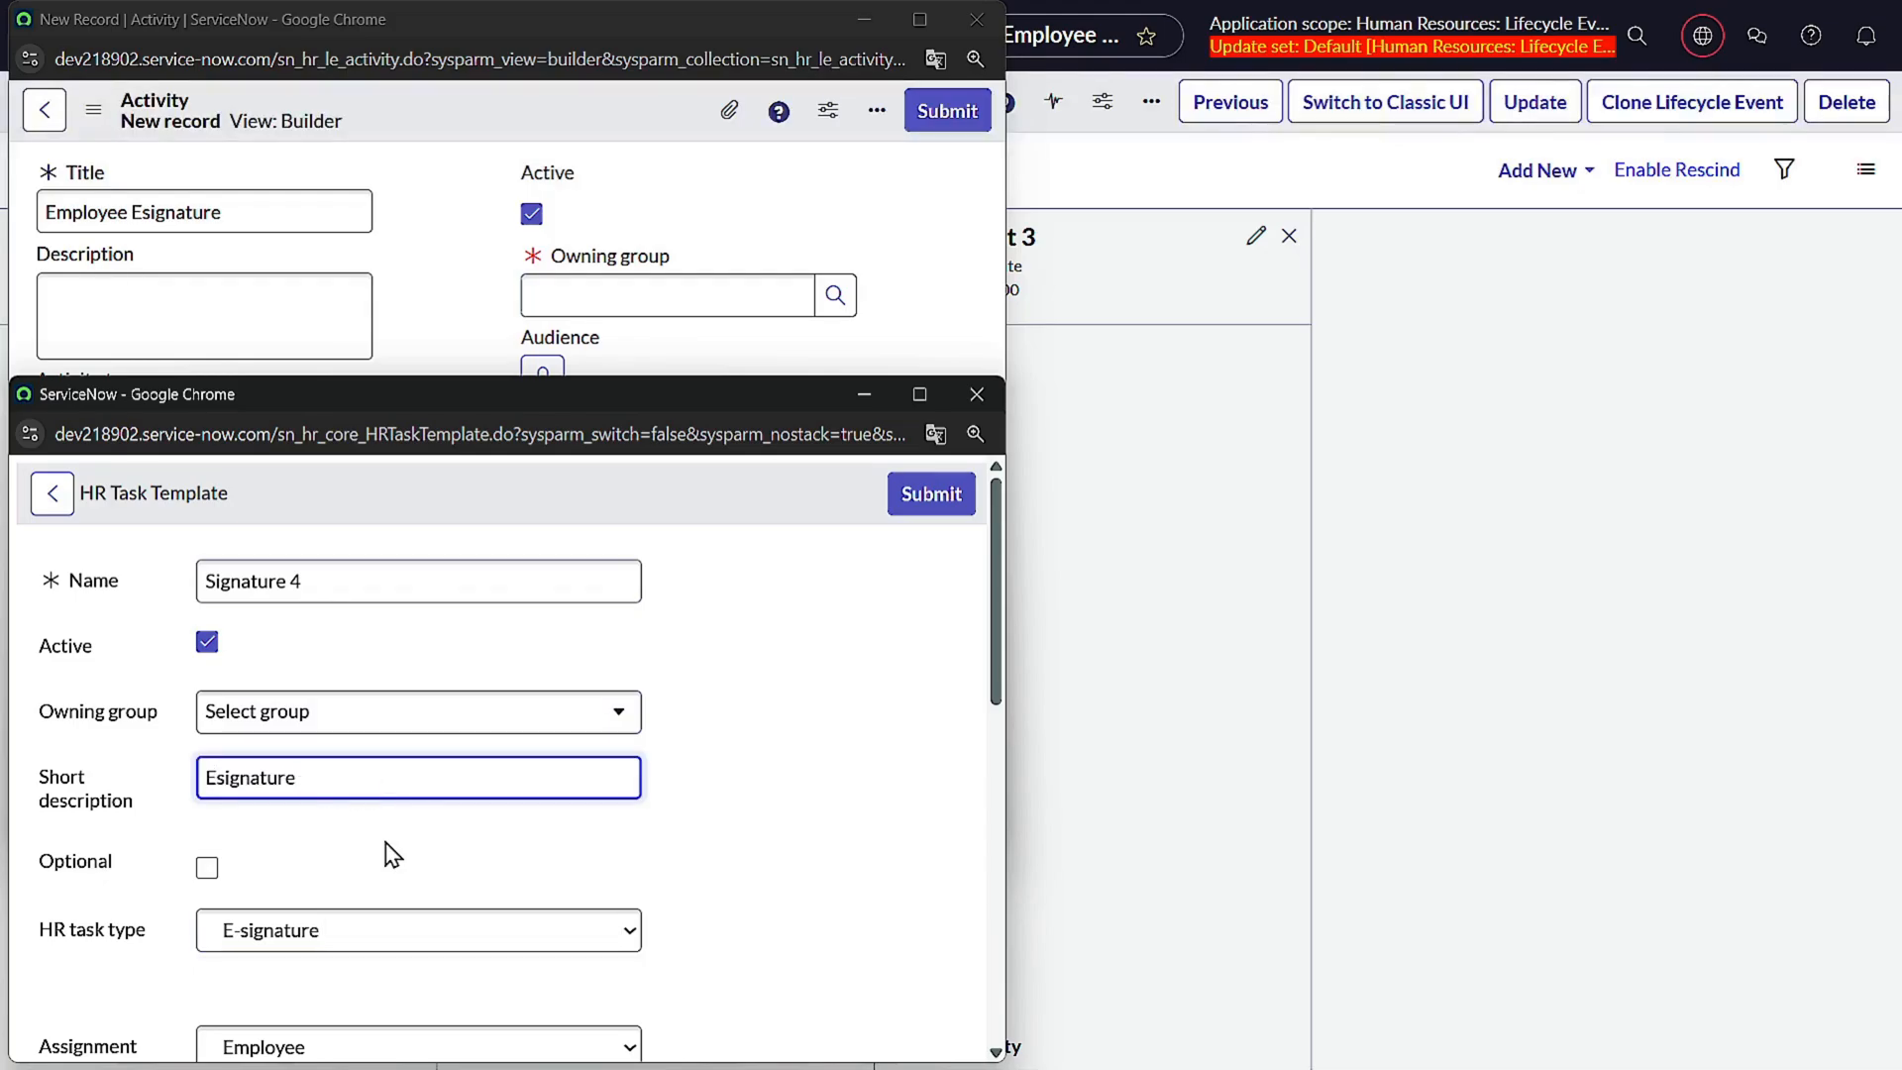
# - Assign the template's task to the parent case subject person and set its state to Ready
pyautogui.scroll(-5, 382, 842)
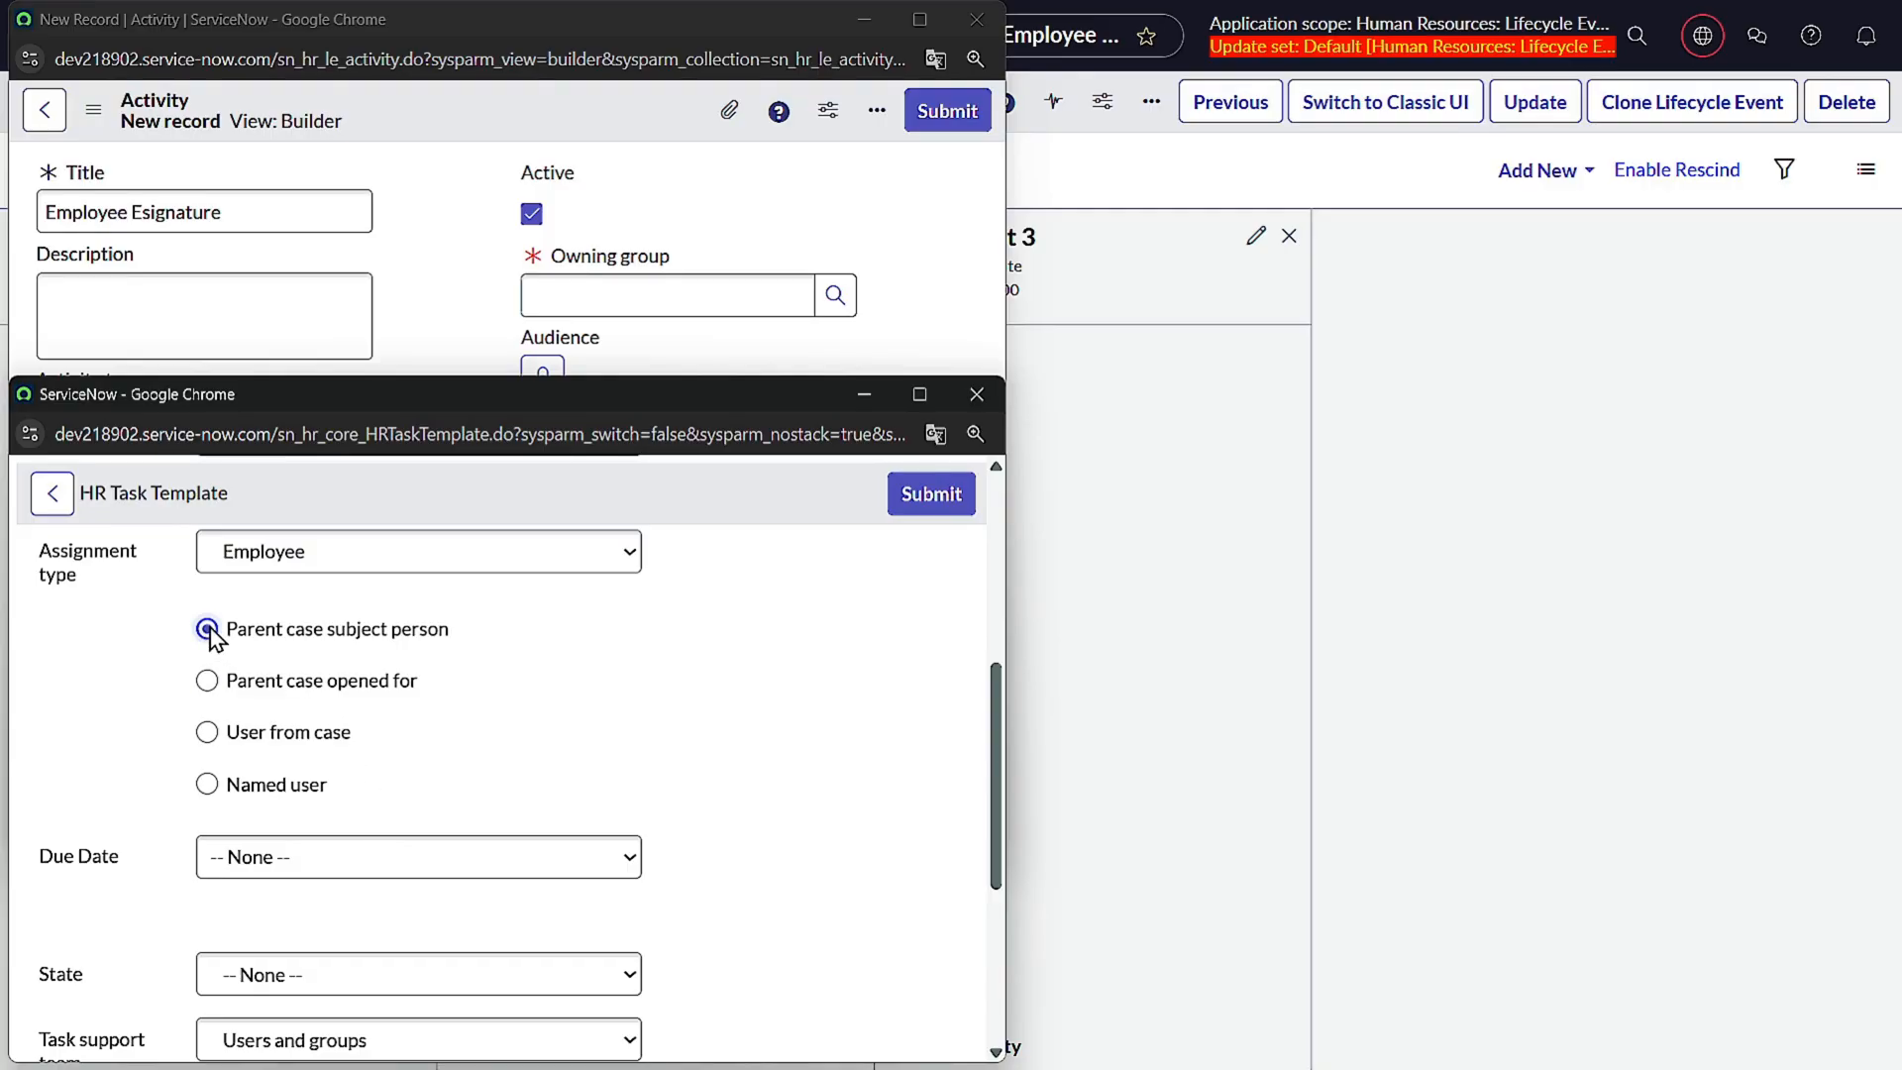
pyautogui.scroll(-2, 459, 662)
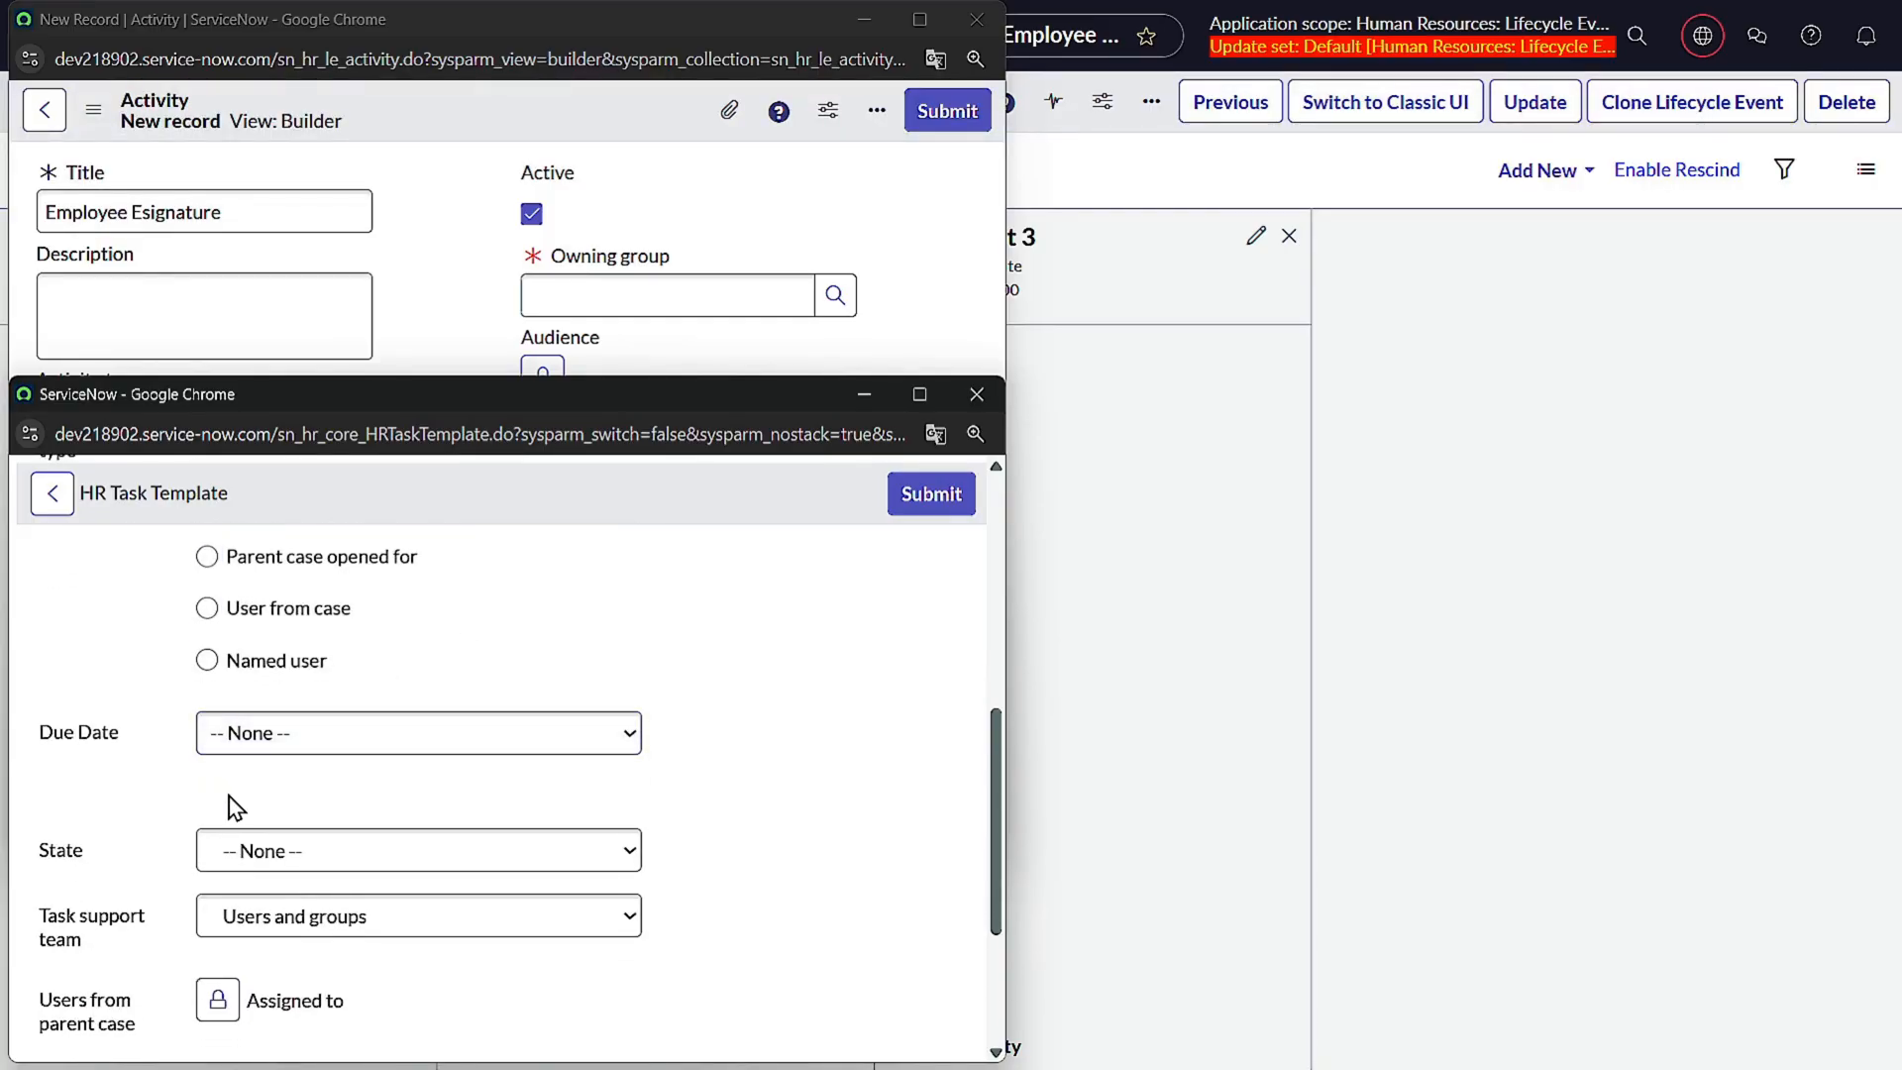
pyautogui.click(243, 844)
pyautogui.click(323, 658)
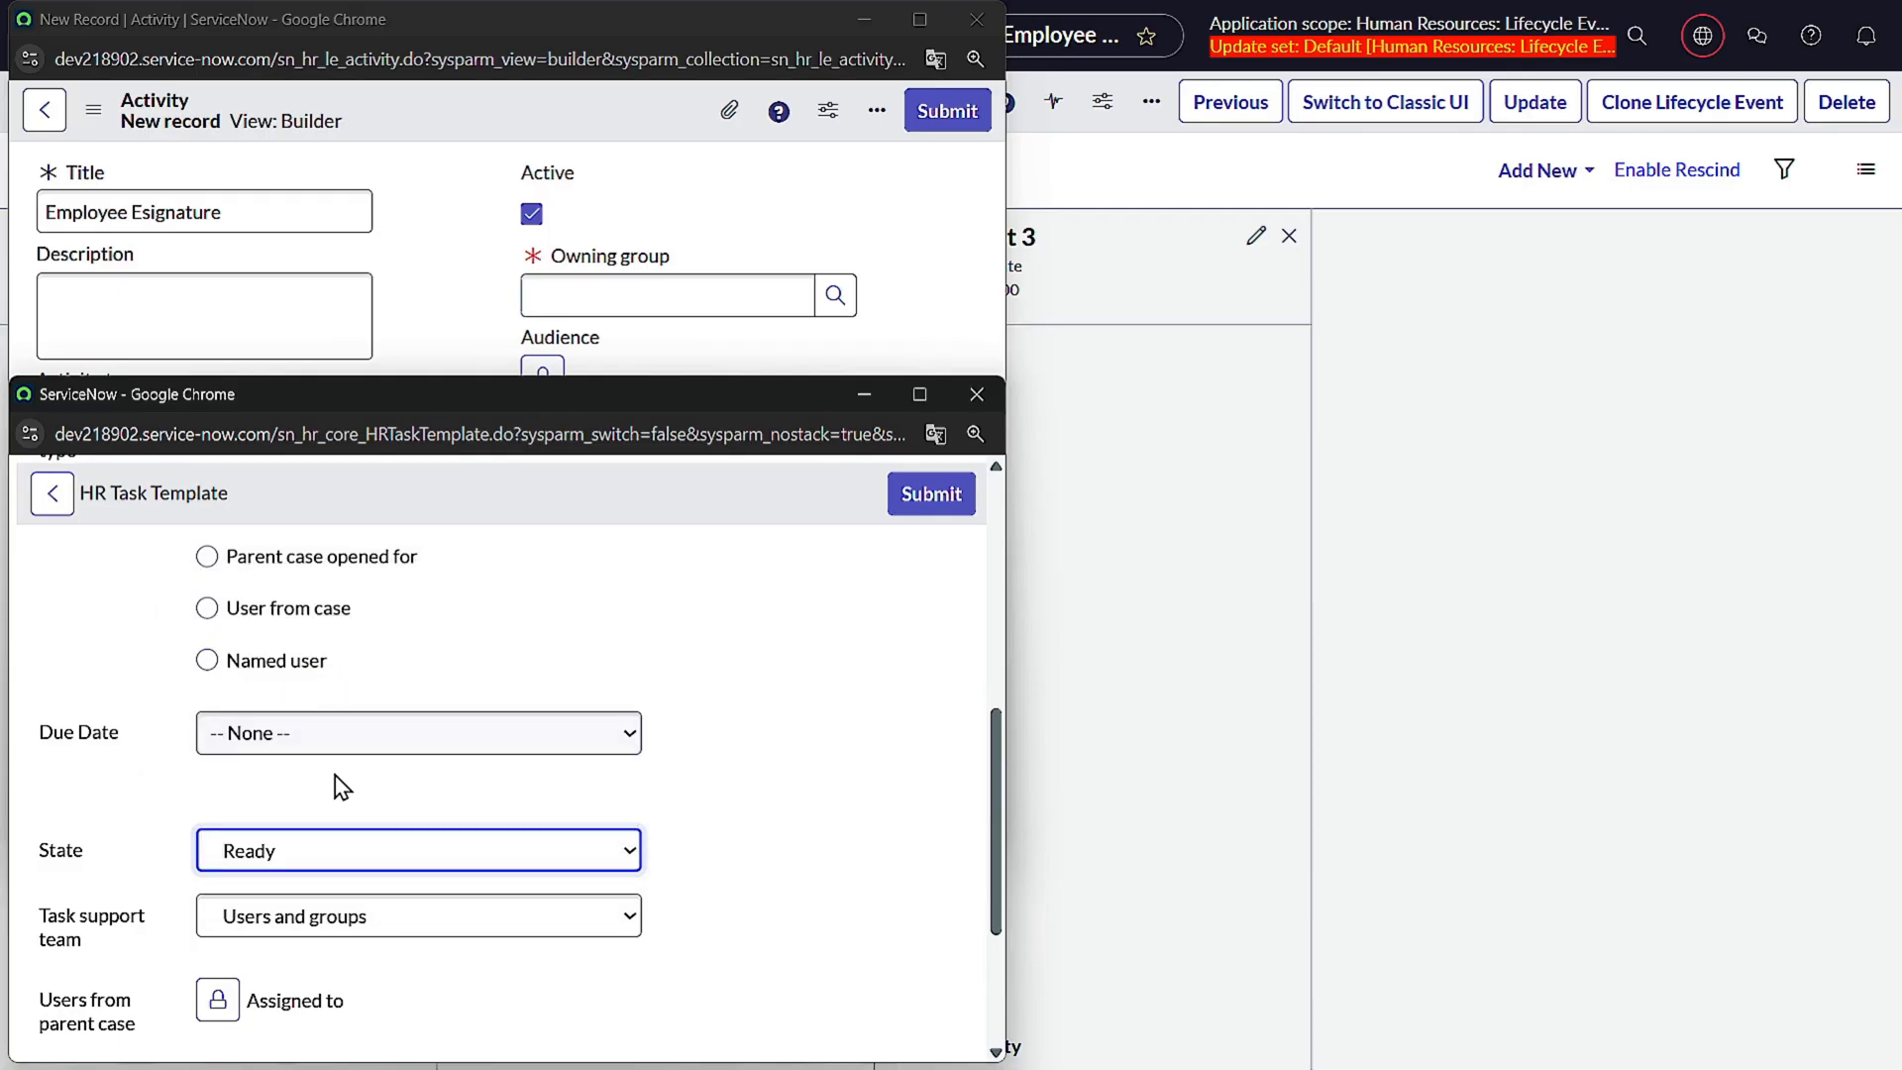
# - Remove Assigned to from the template's users from the parent case
pyautogui.scroll(-3, 337, 789)
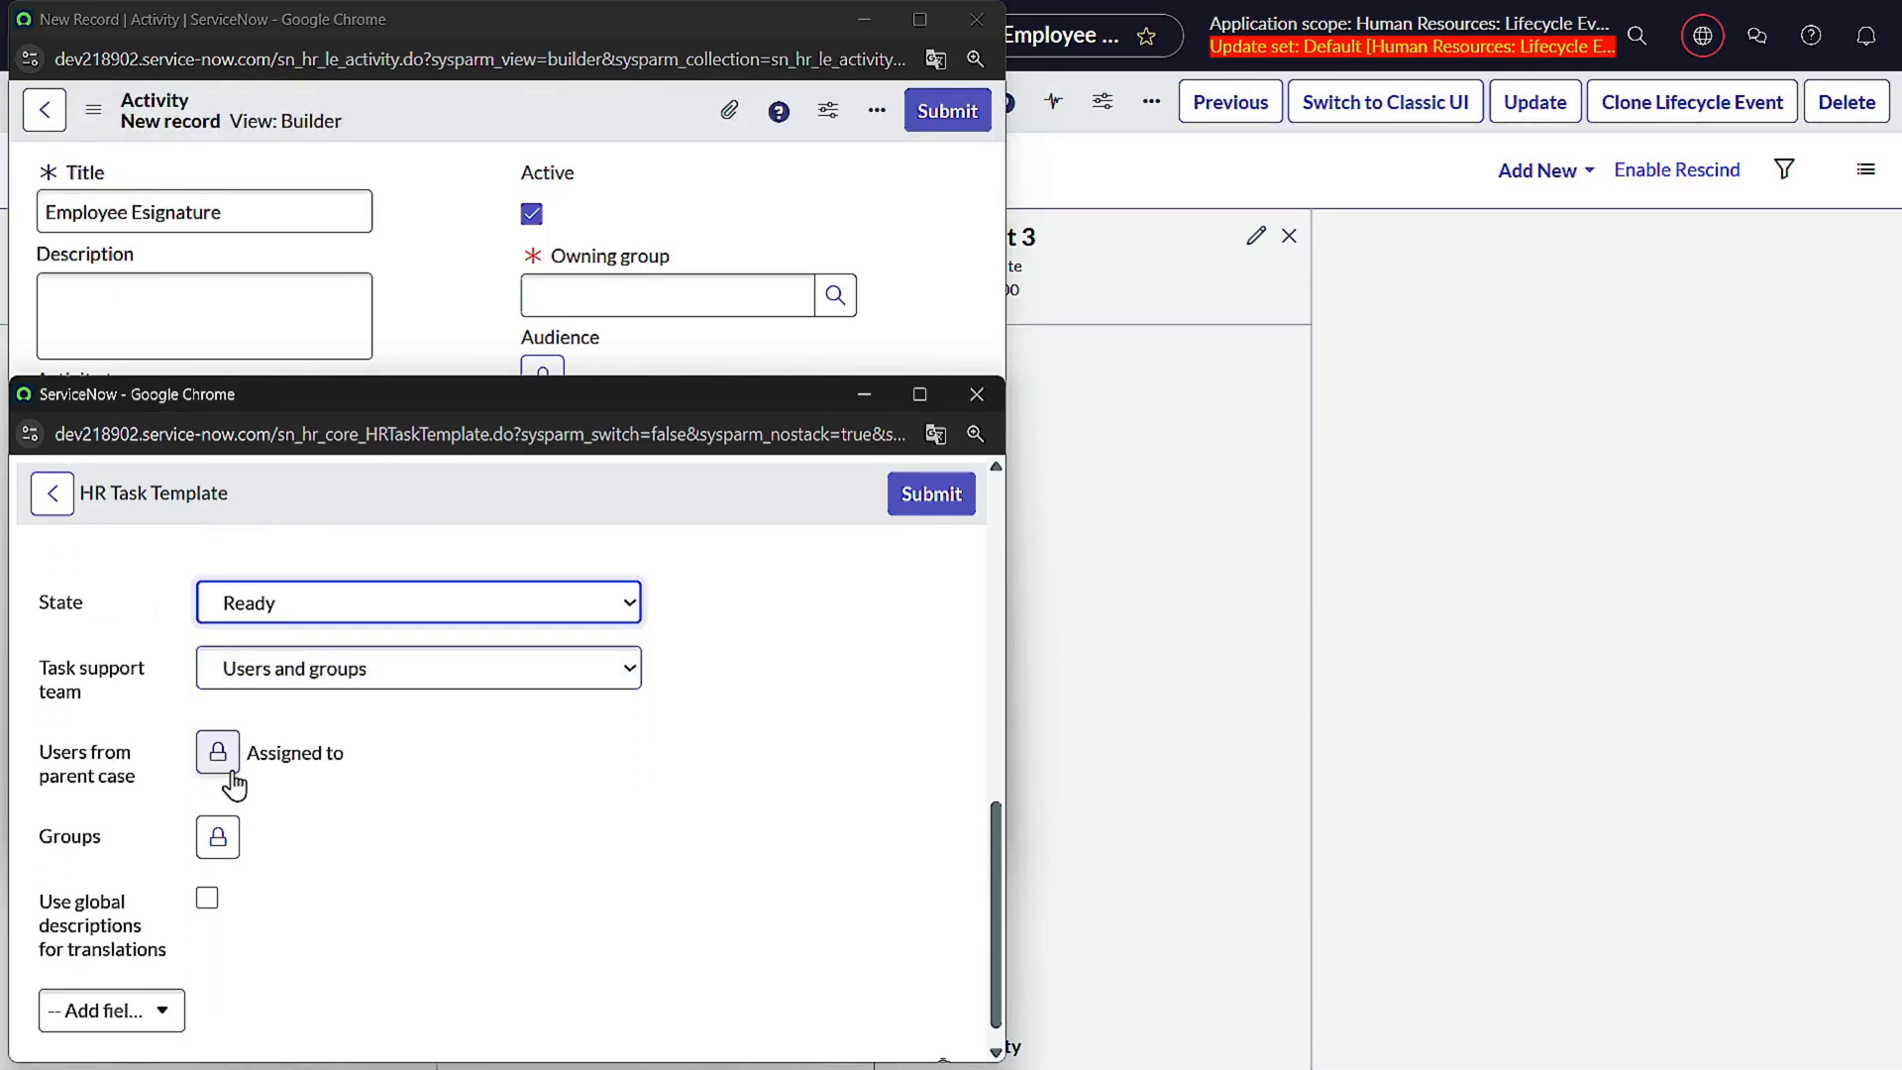
pyautogui.click(228, 771)
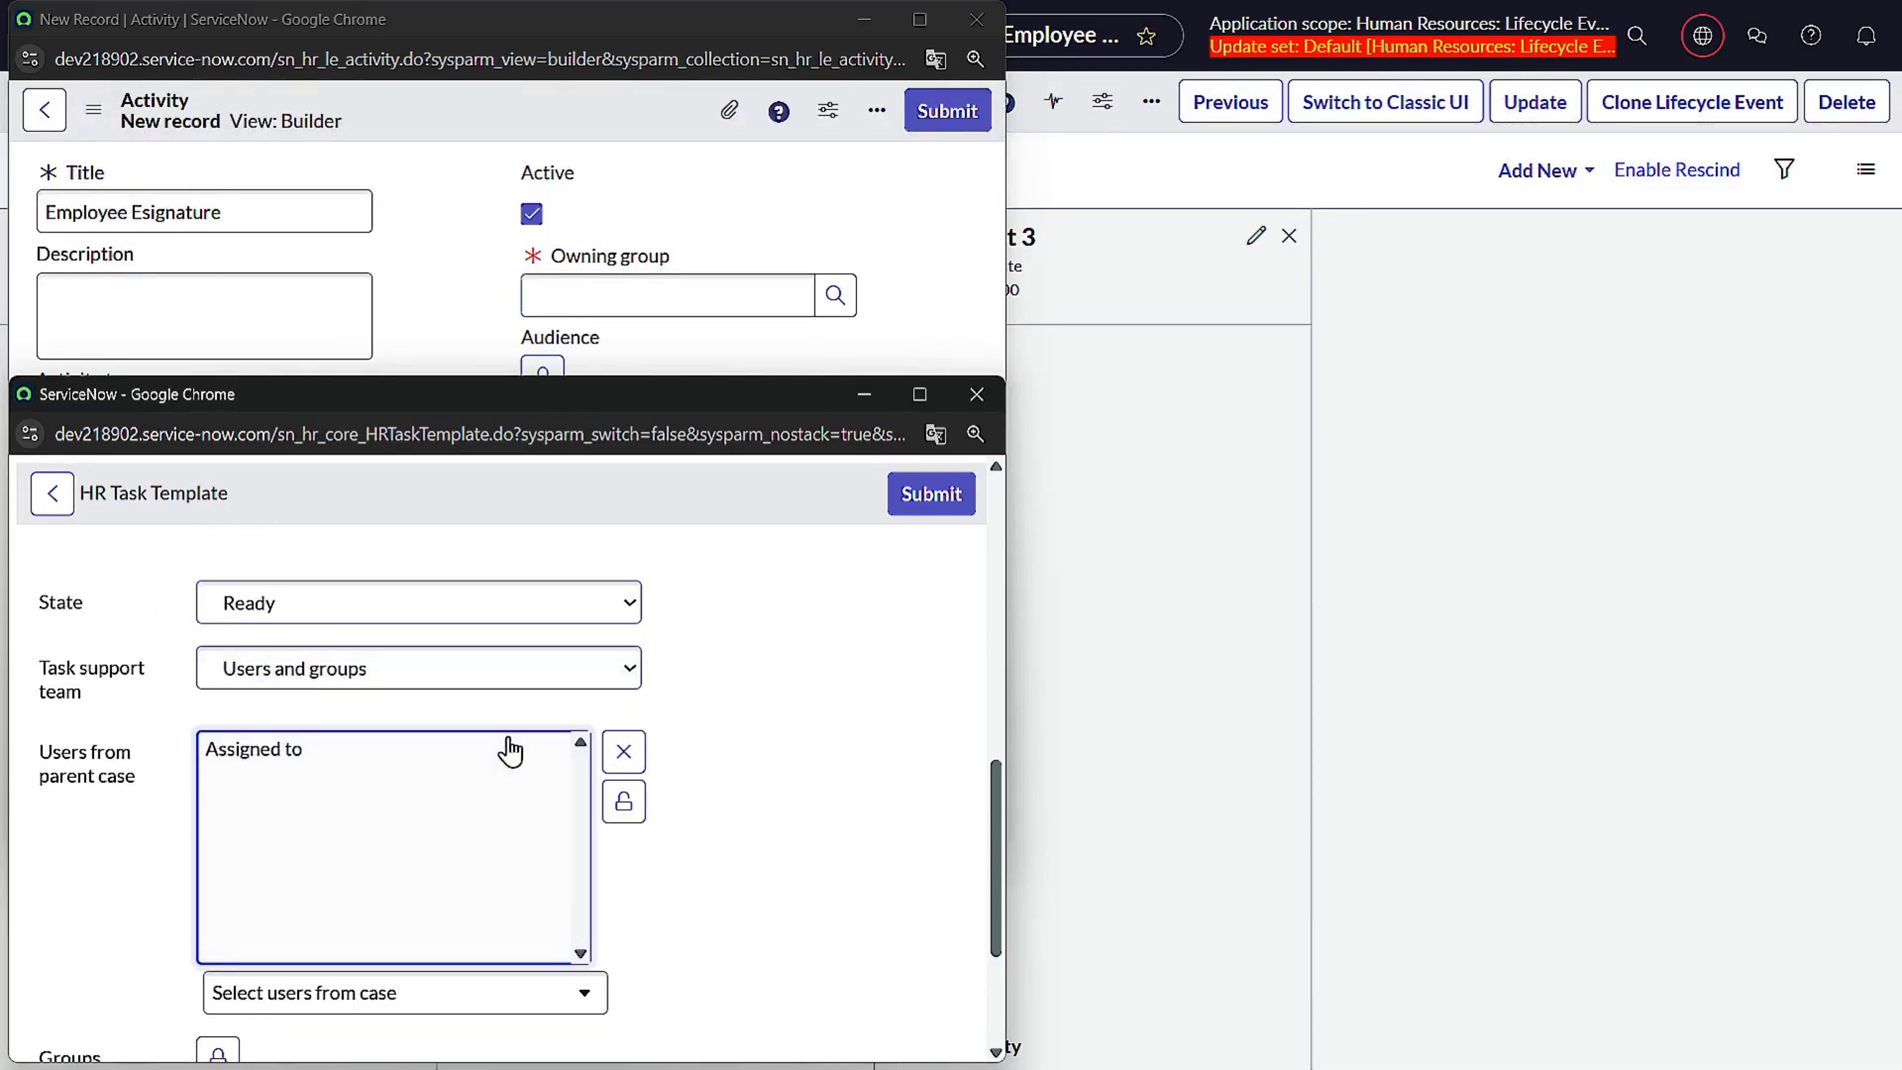
pyautogui.click(441, 753)
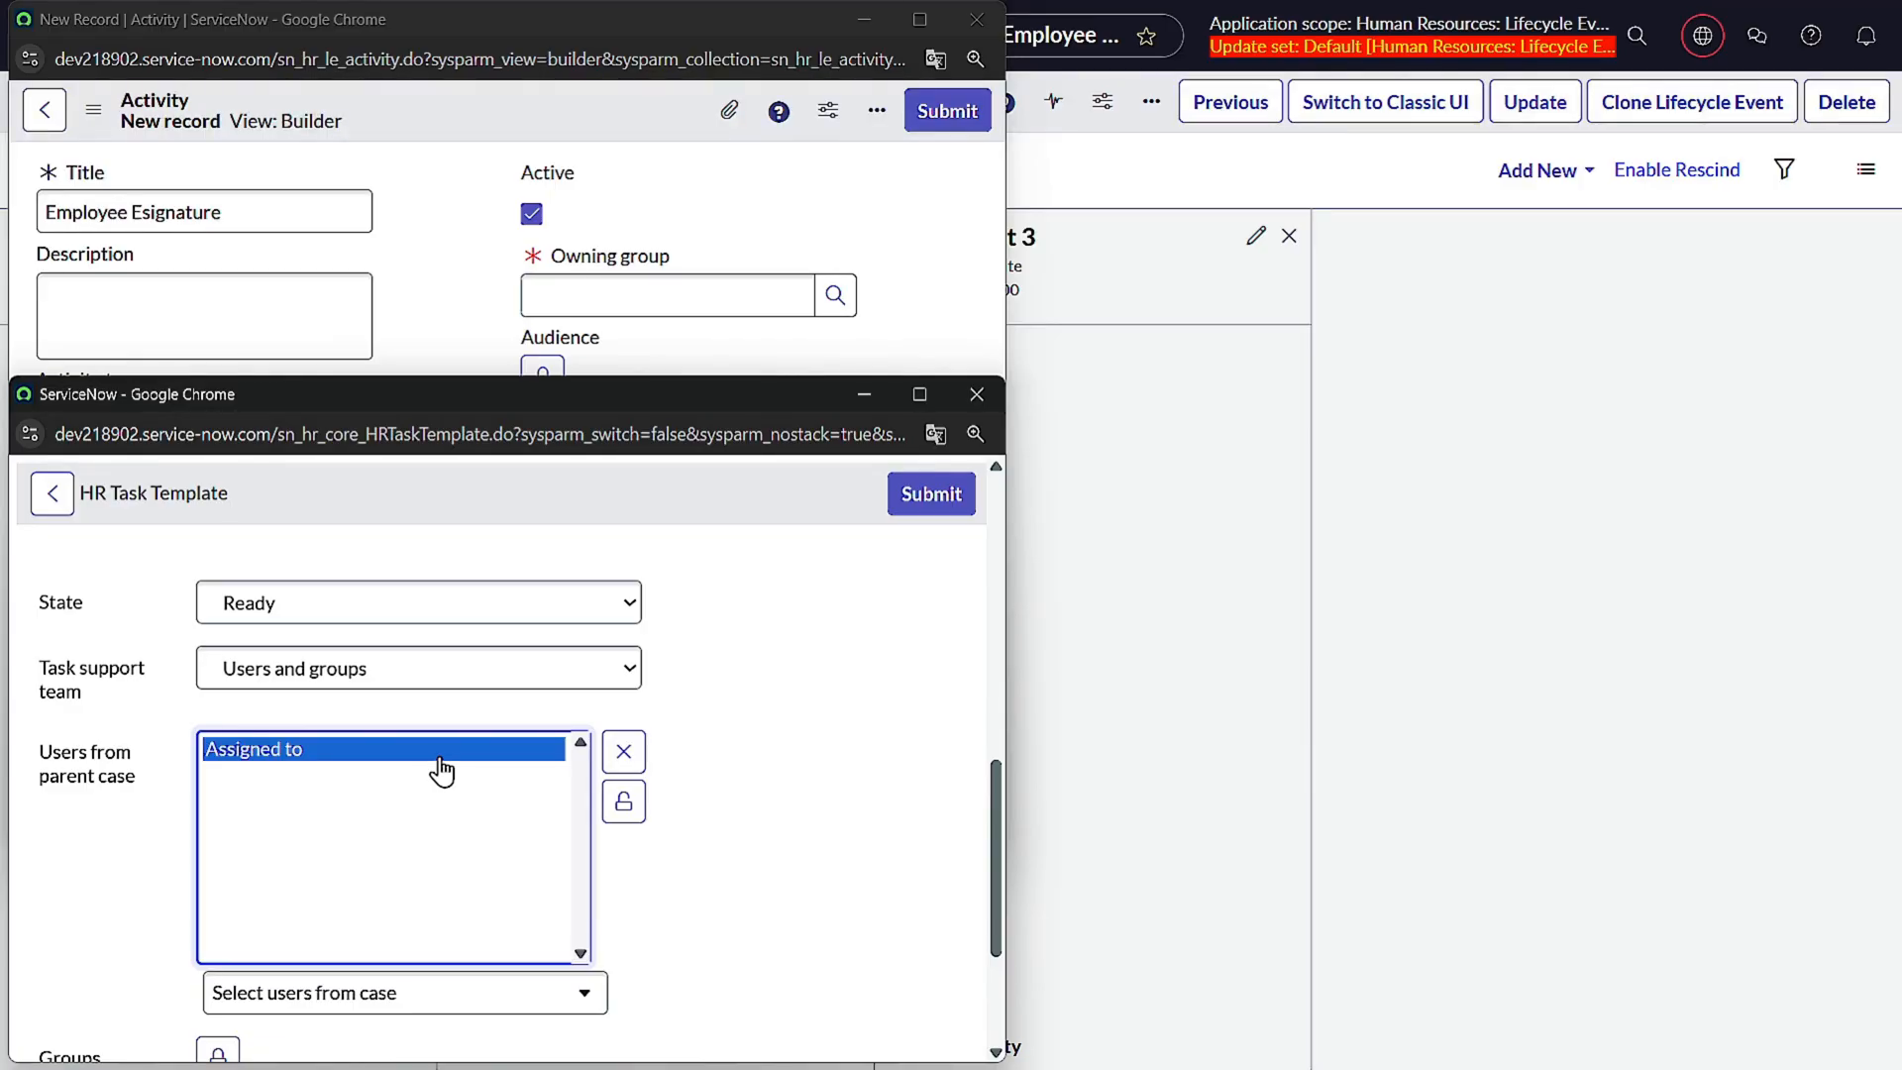
pyautogui.click(625, 753)
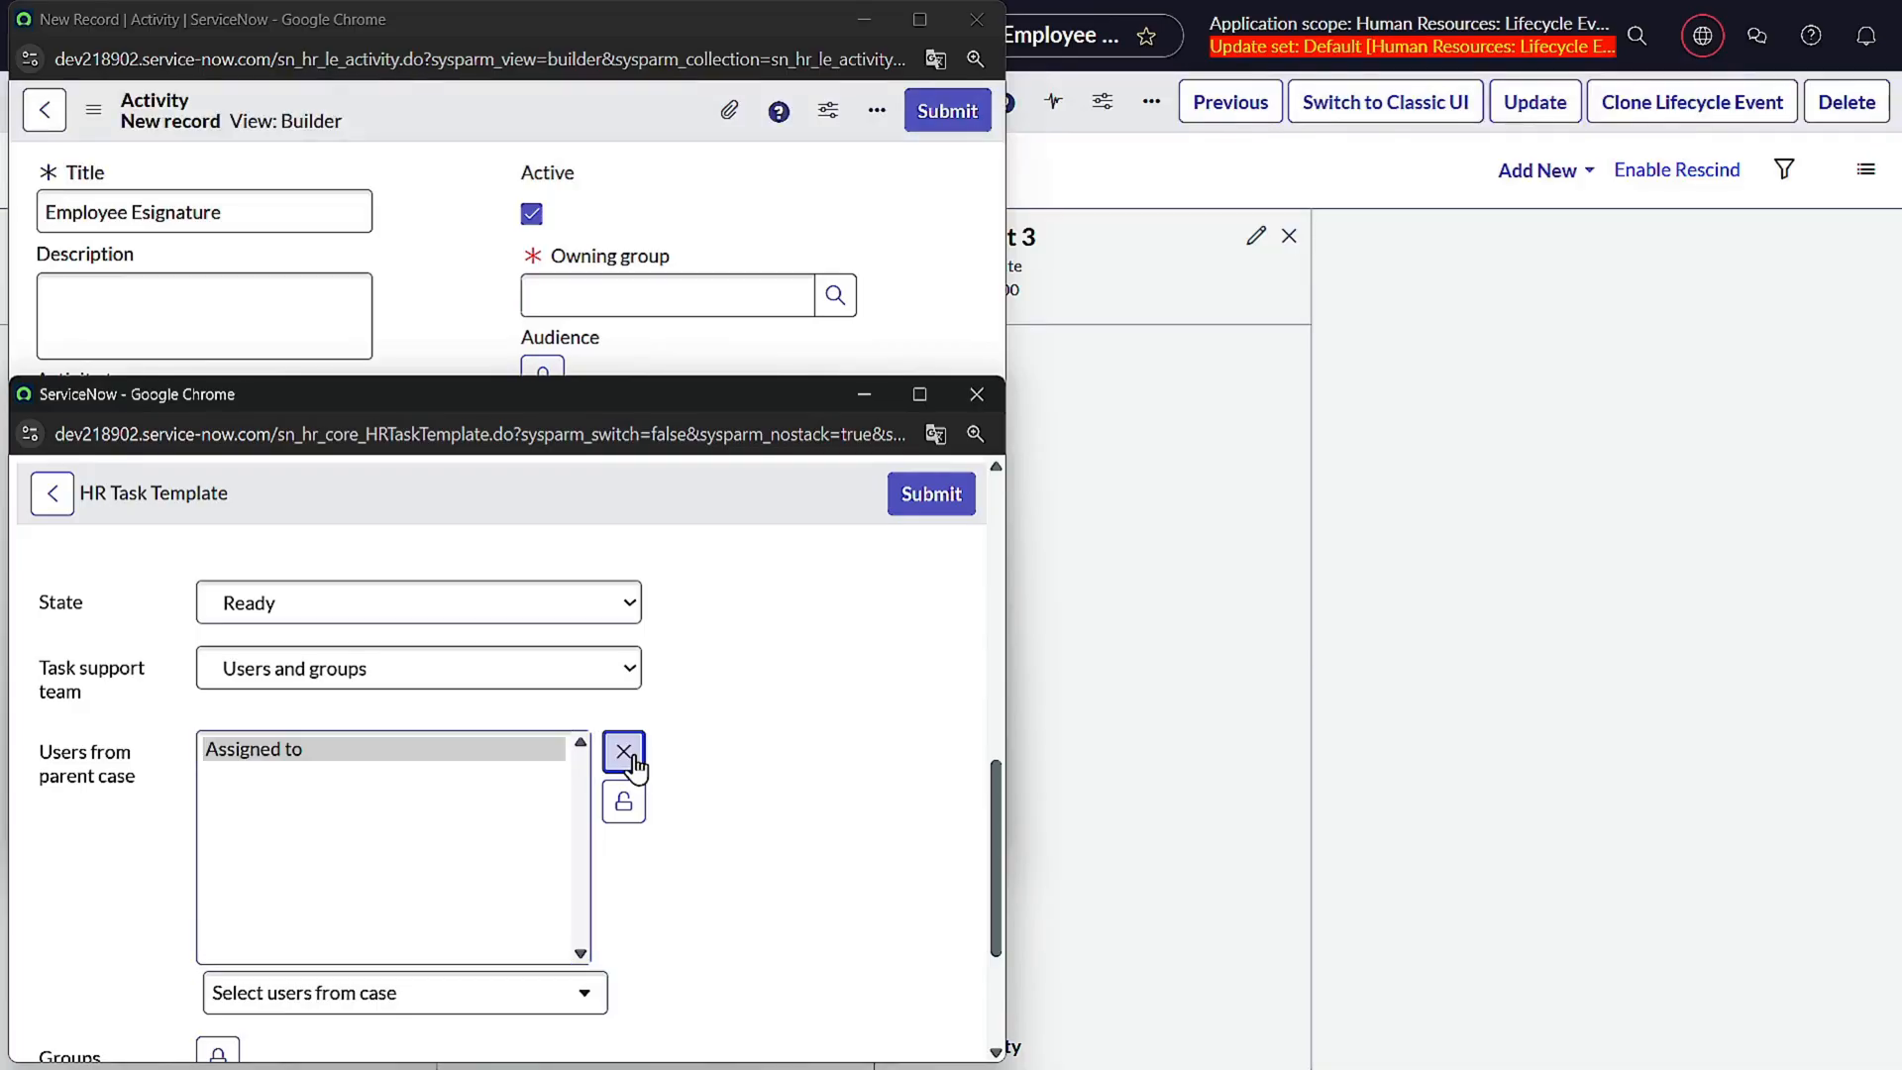
pyautogui.scroll(-3, 629, 764)
pyautogui.scroll(10, 390, 820)
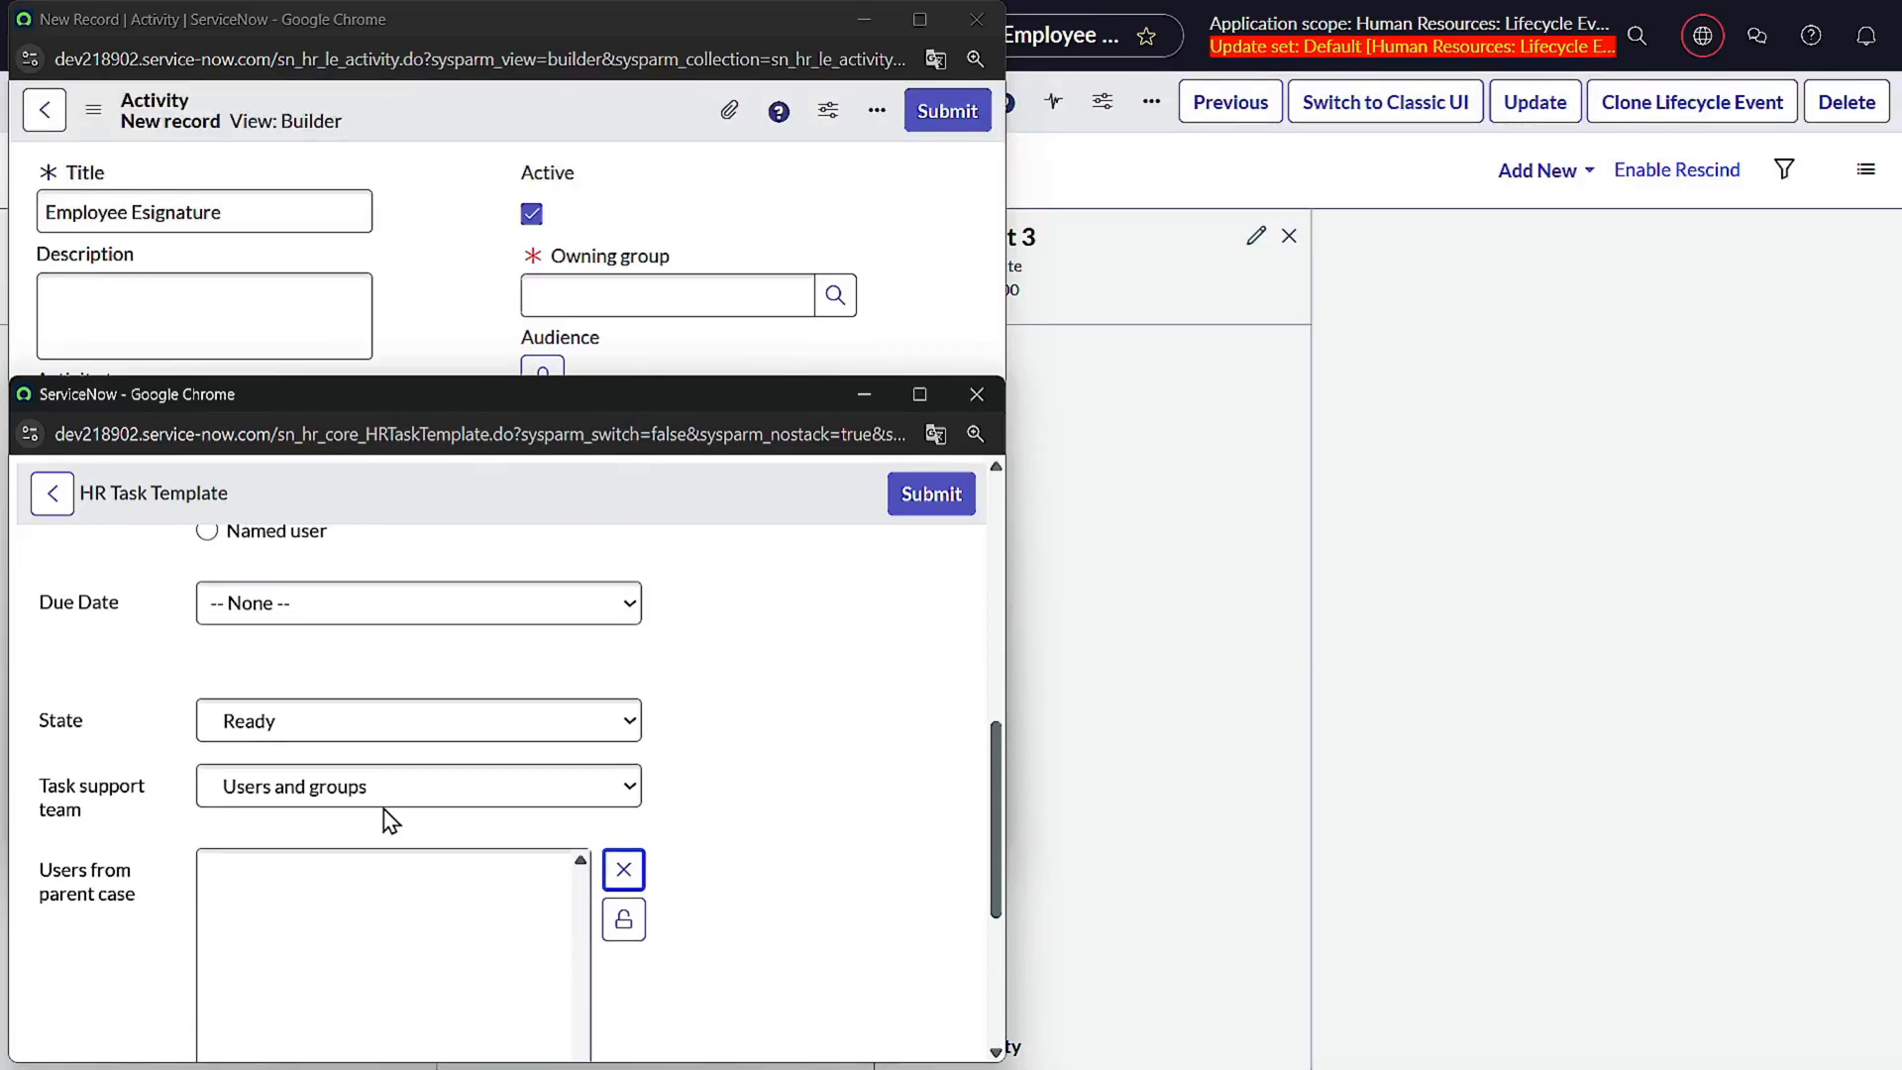
# - Add the E-signature document field to the HR task template
pyautogui.scroll(-8, 386, 821)
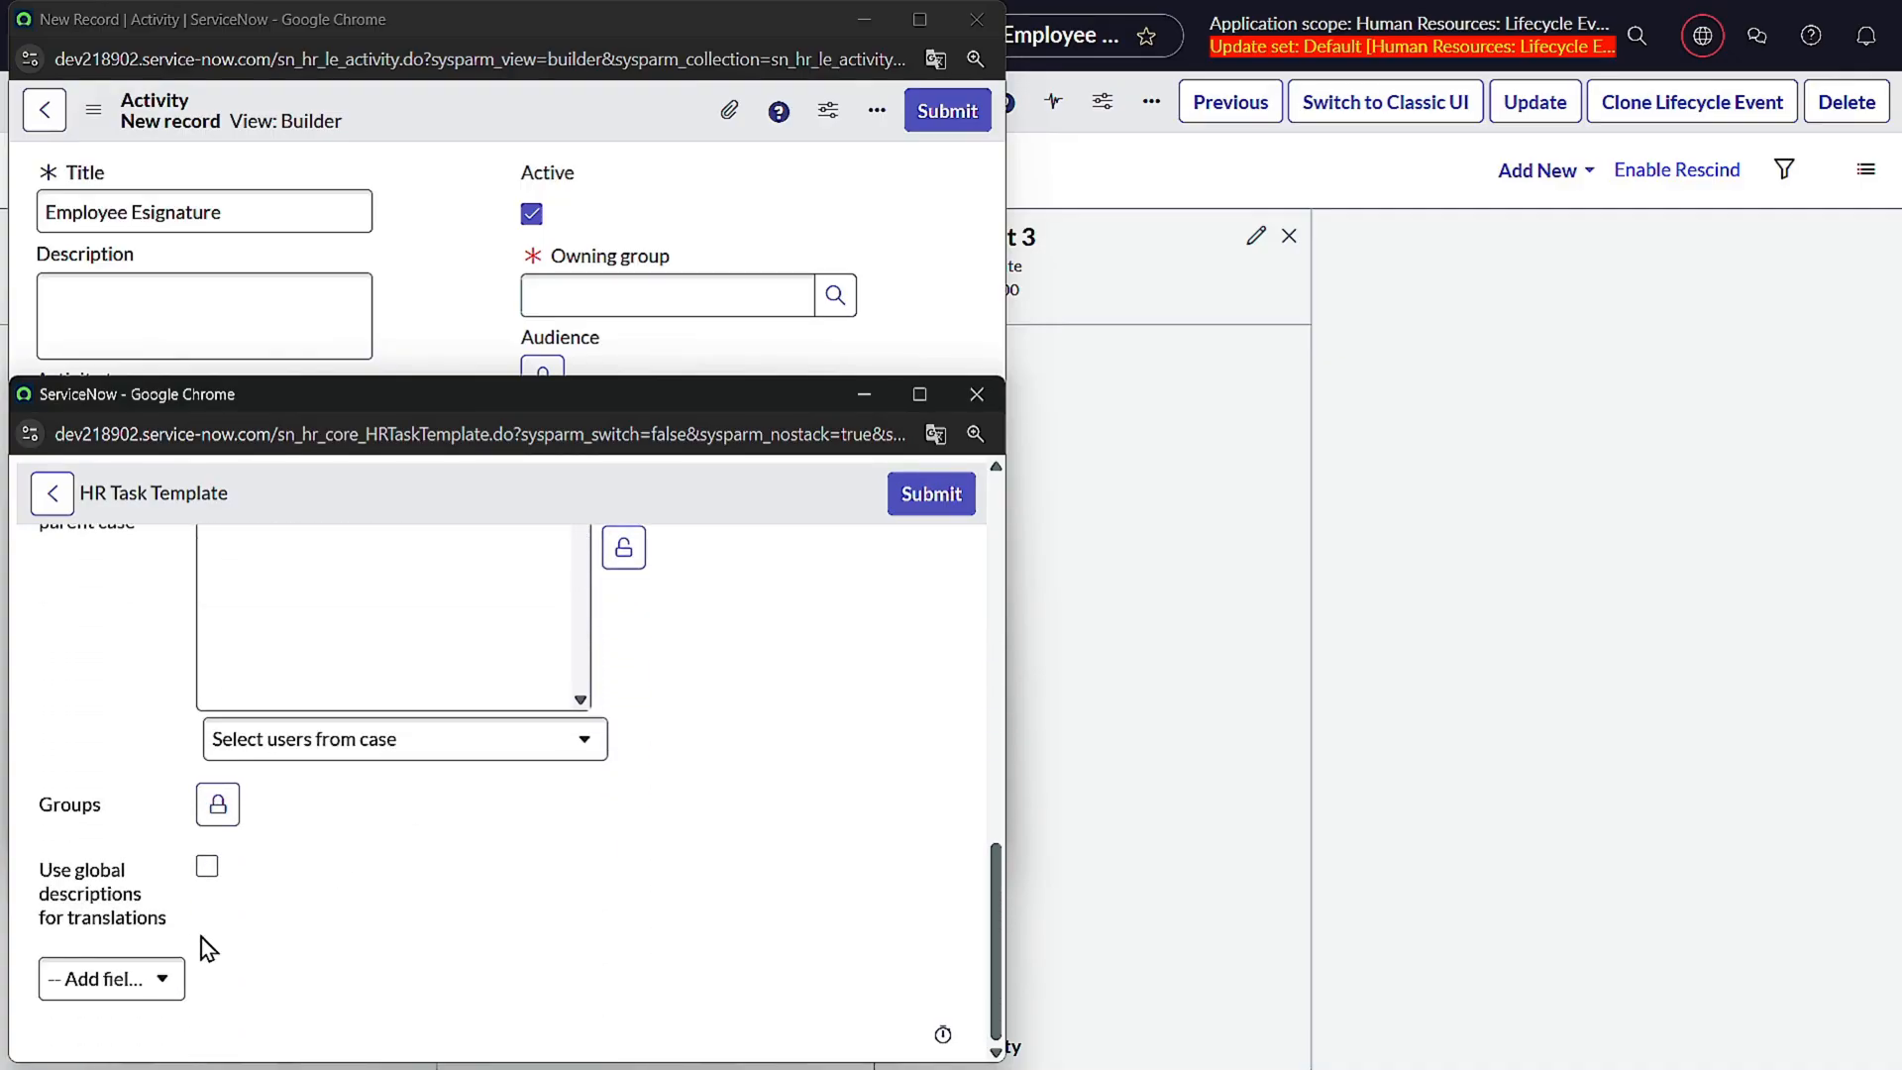
pyautogui.click(149, 979)
pyautogui.write('esig')
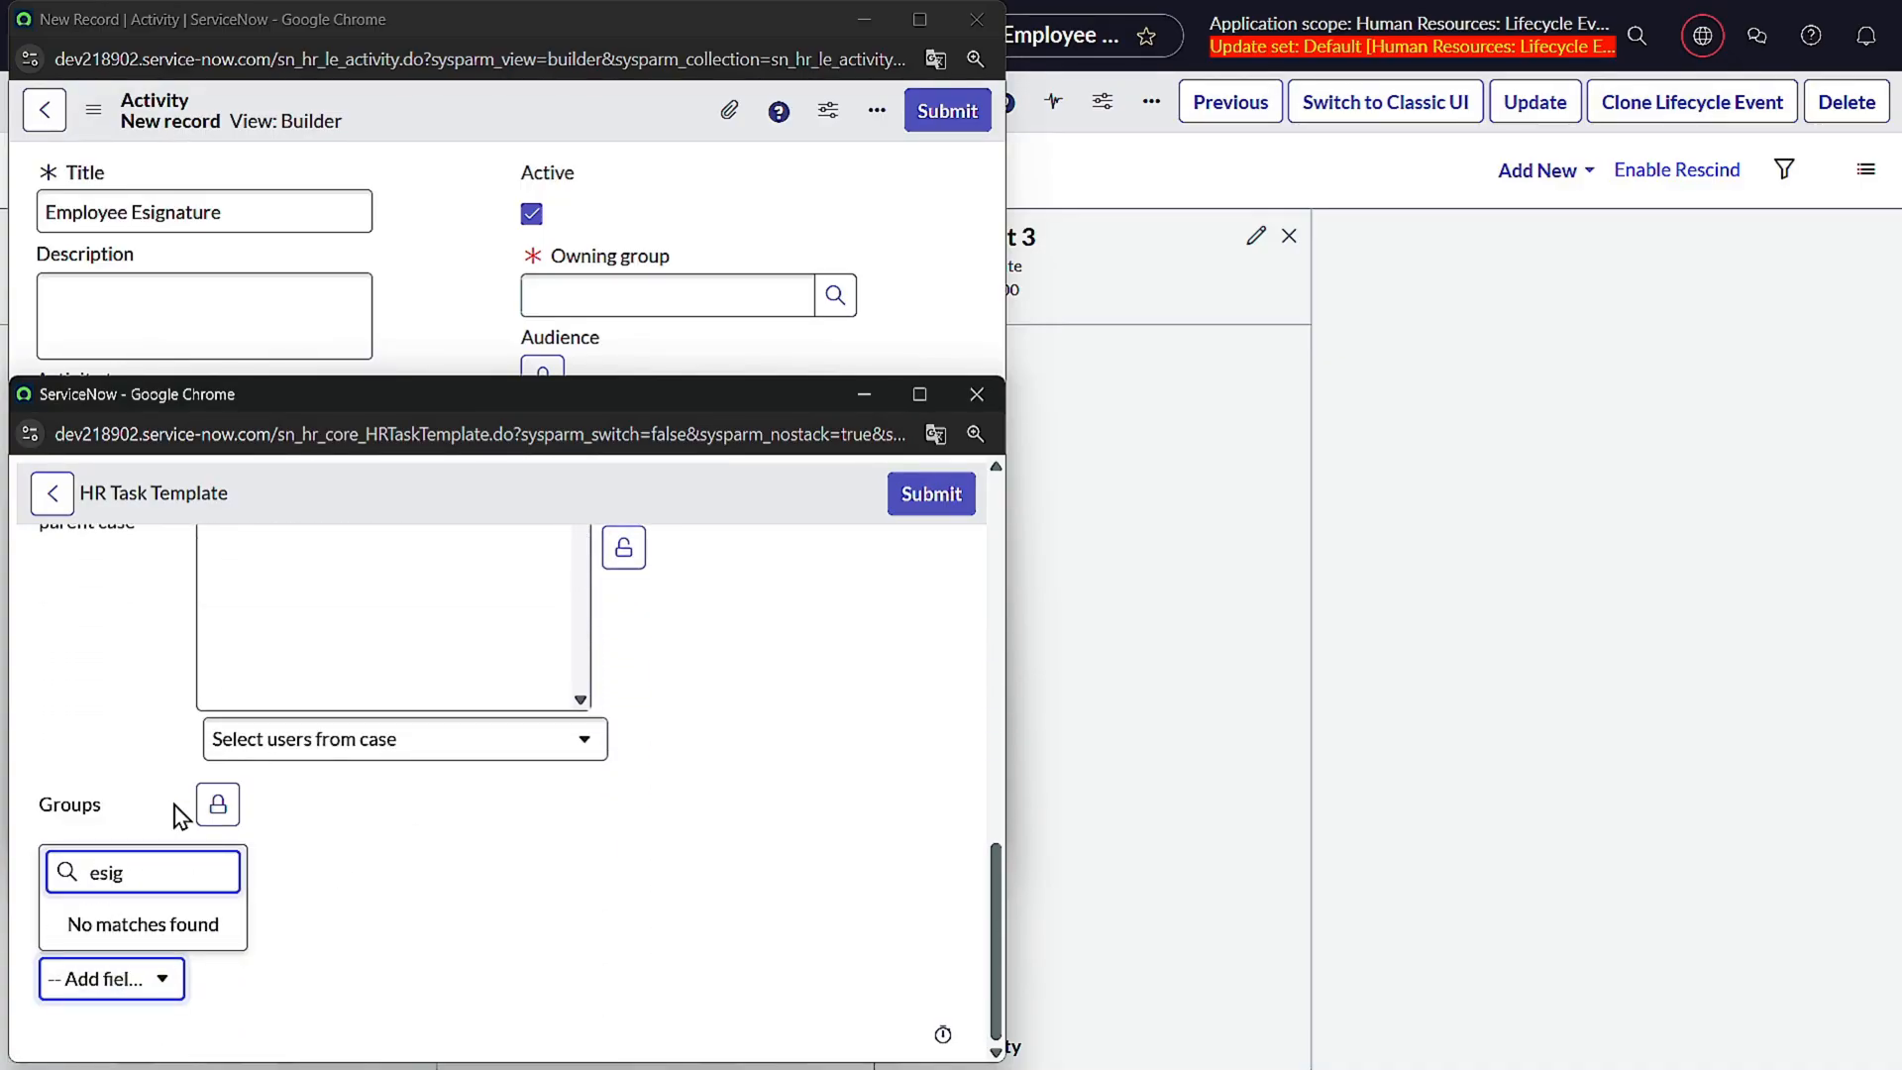
pyautogui.press('BackSpace')
pyautogui.press('BackSpace')
pyautogui.press('BackSpace')
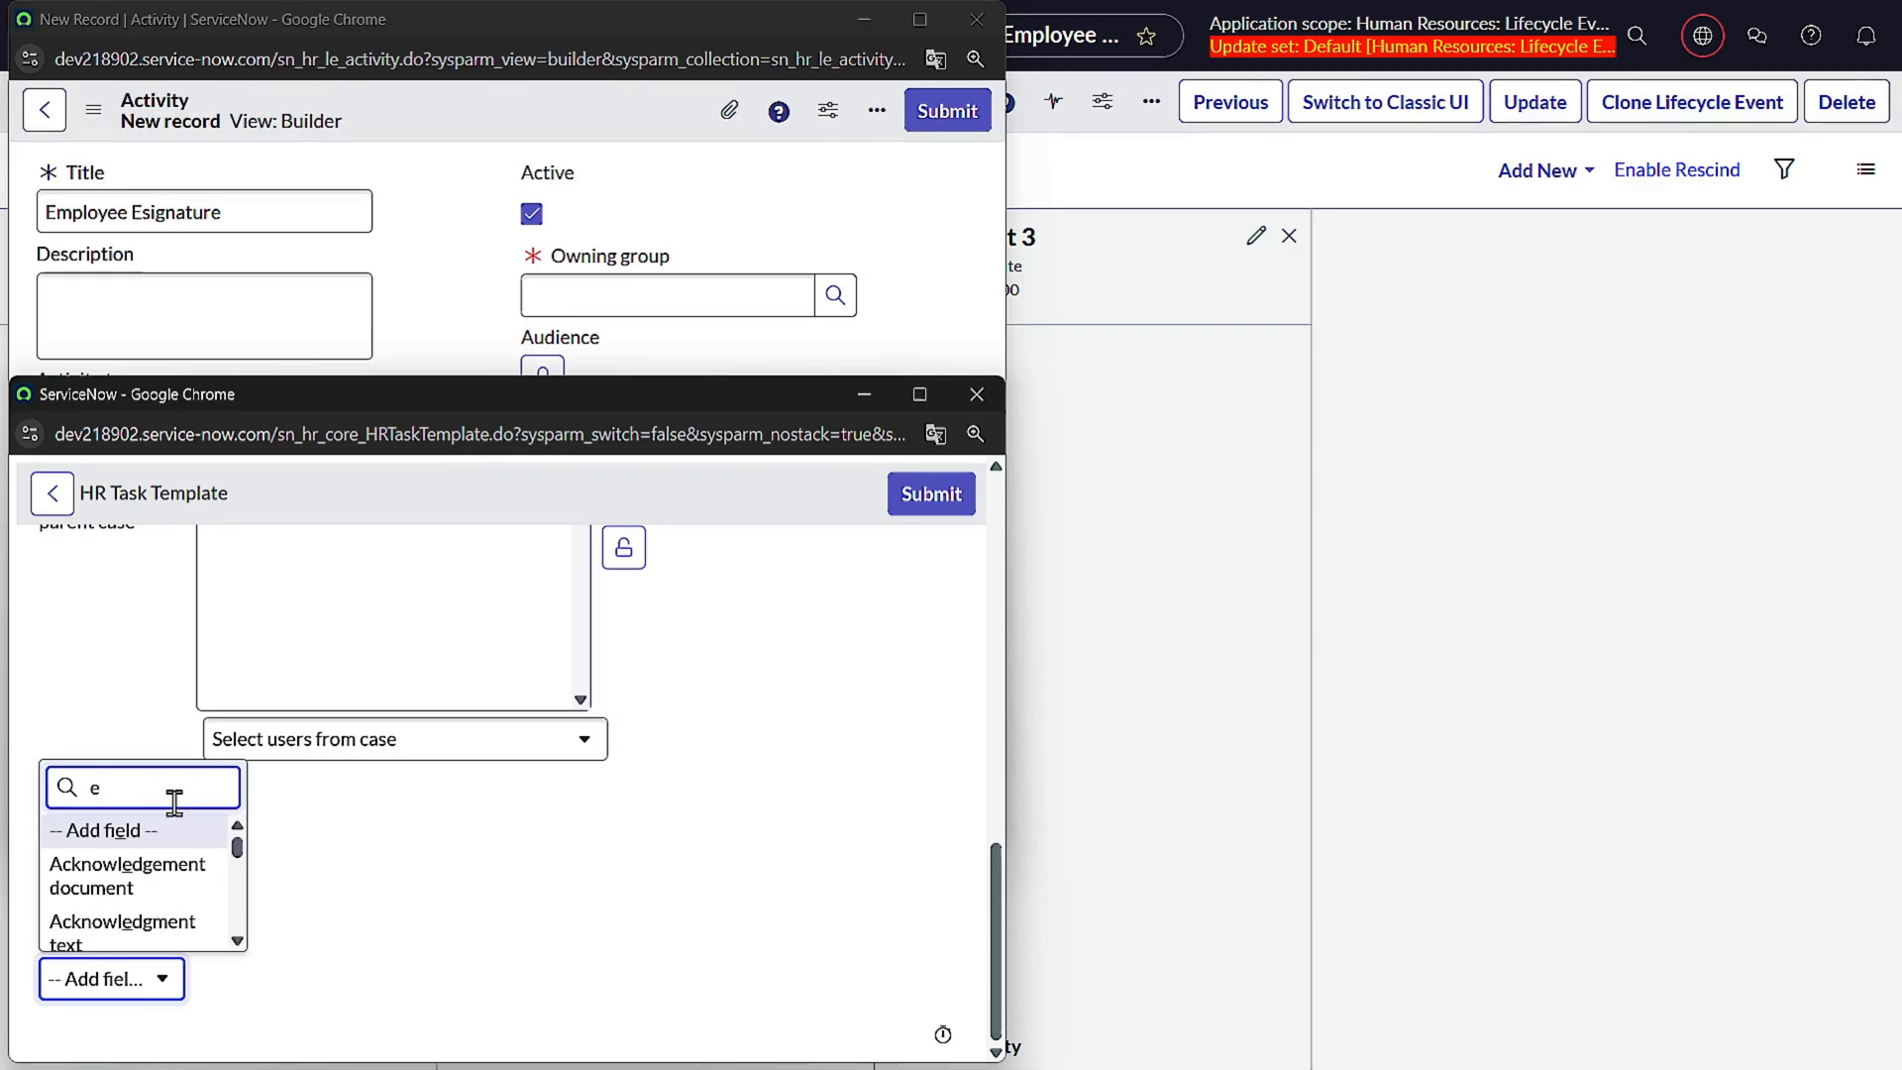
pyautogui.write('doc')
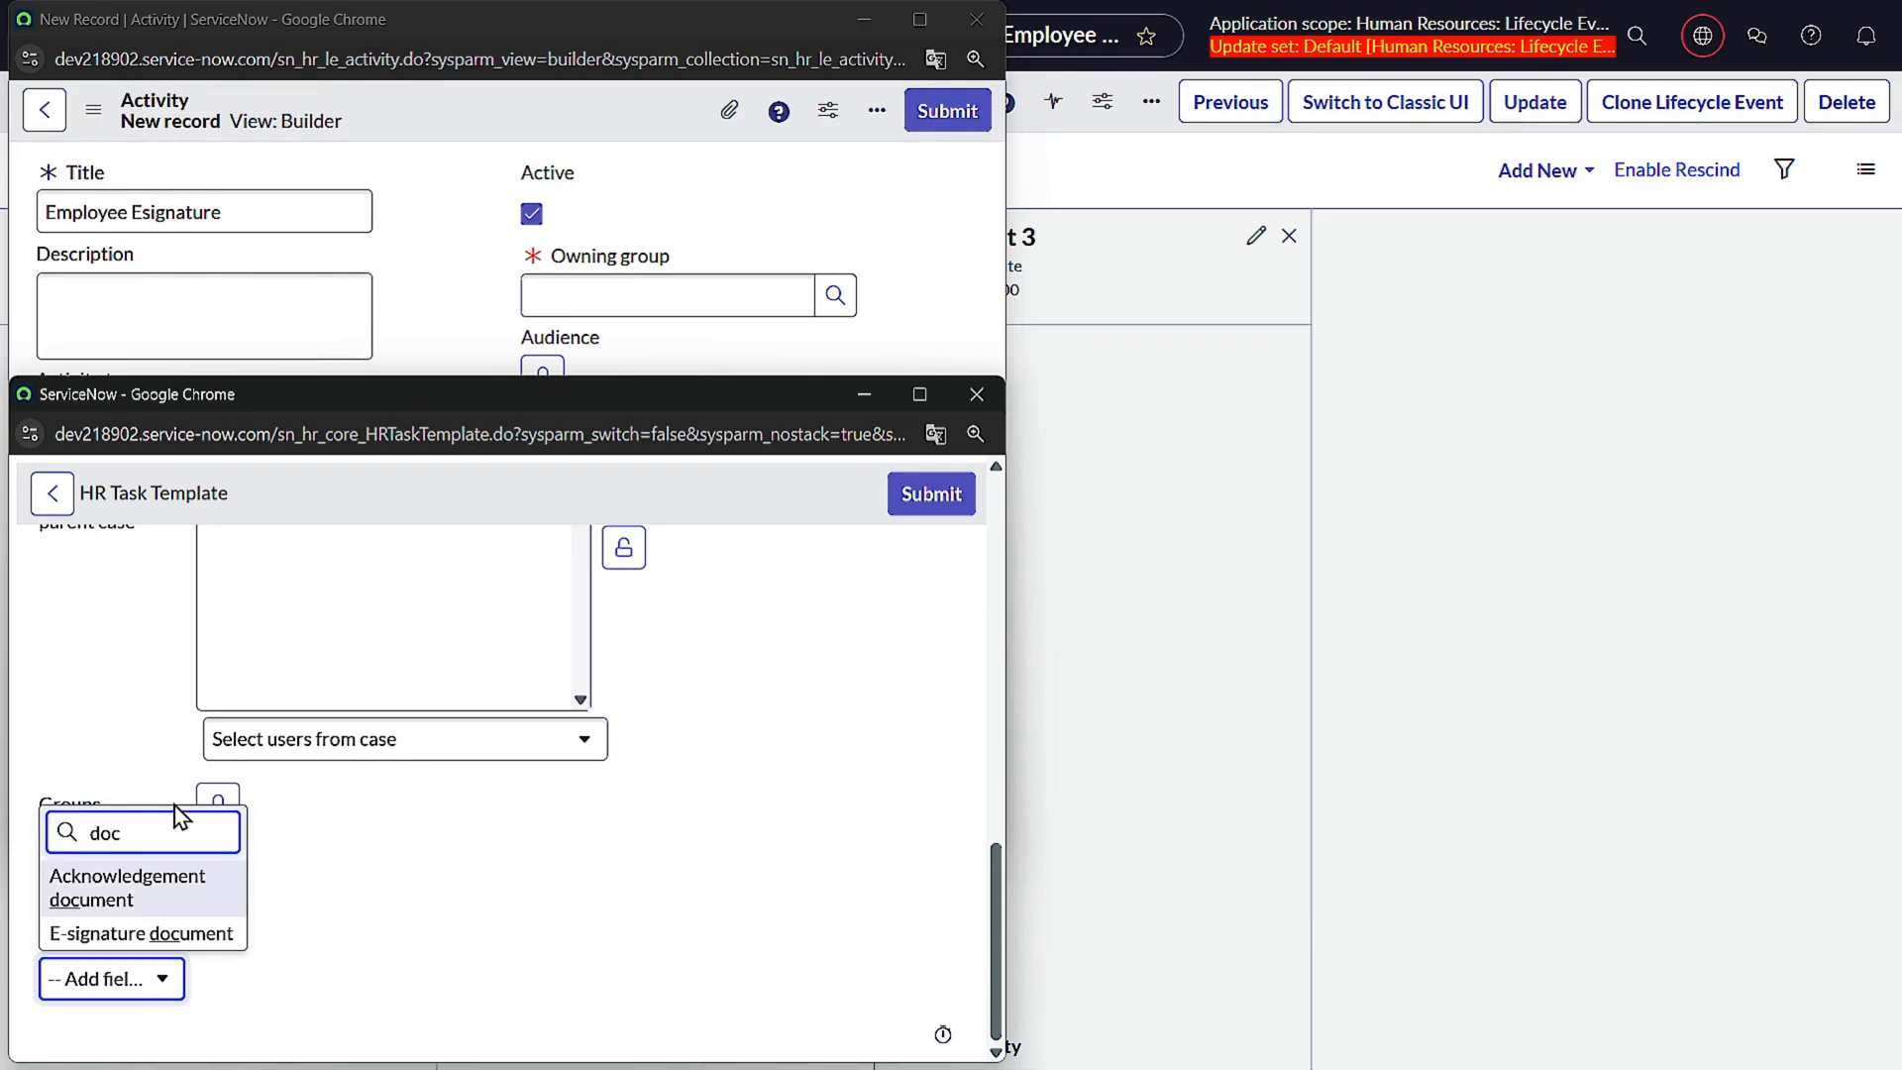
pyautogui.click(203, 934)
# - Look through the records offered for the template's E-signature document field
pyautogui.click(317, 976)
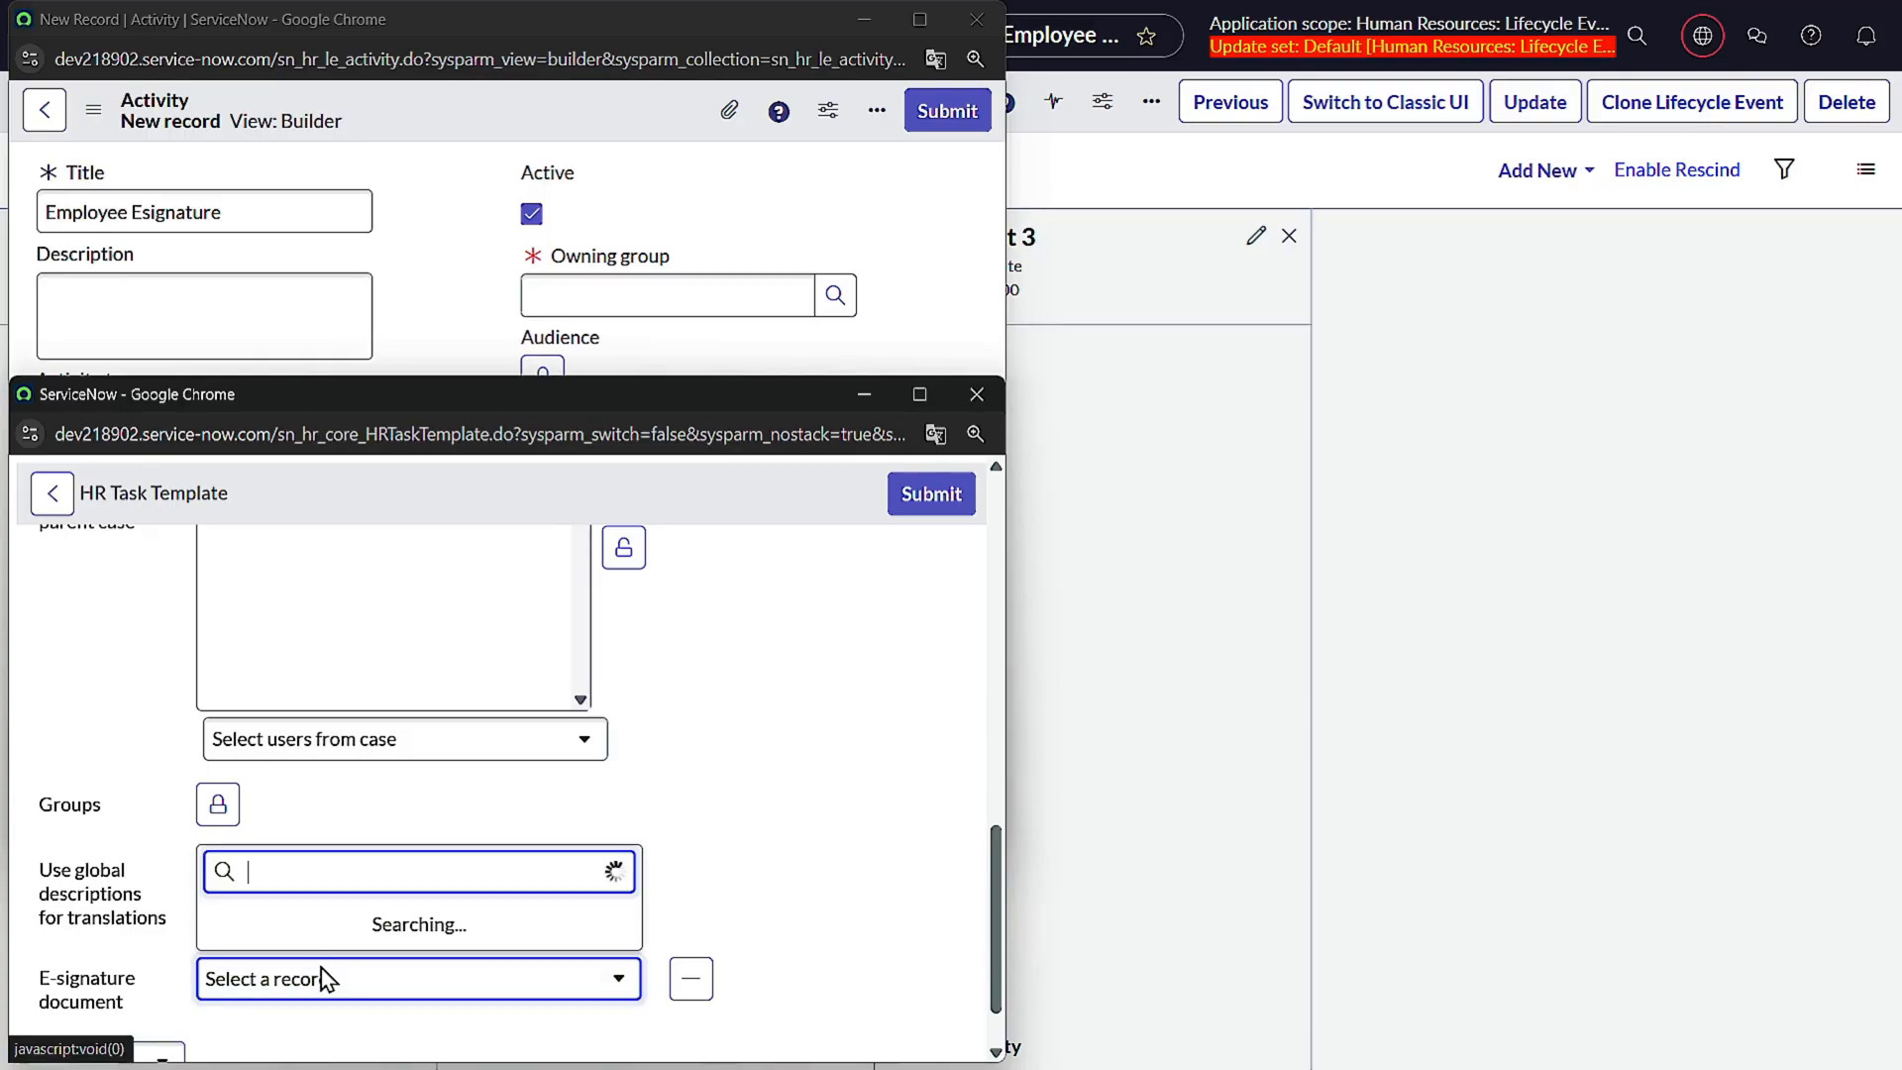
pyautogui.scroll(-3, 406, 907)
pyautogui.scroll(-3, 405, 903)
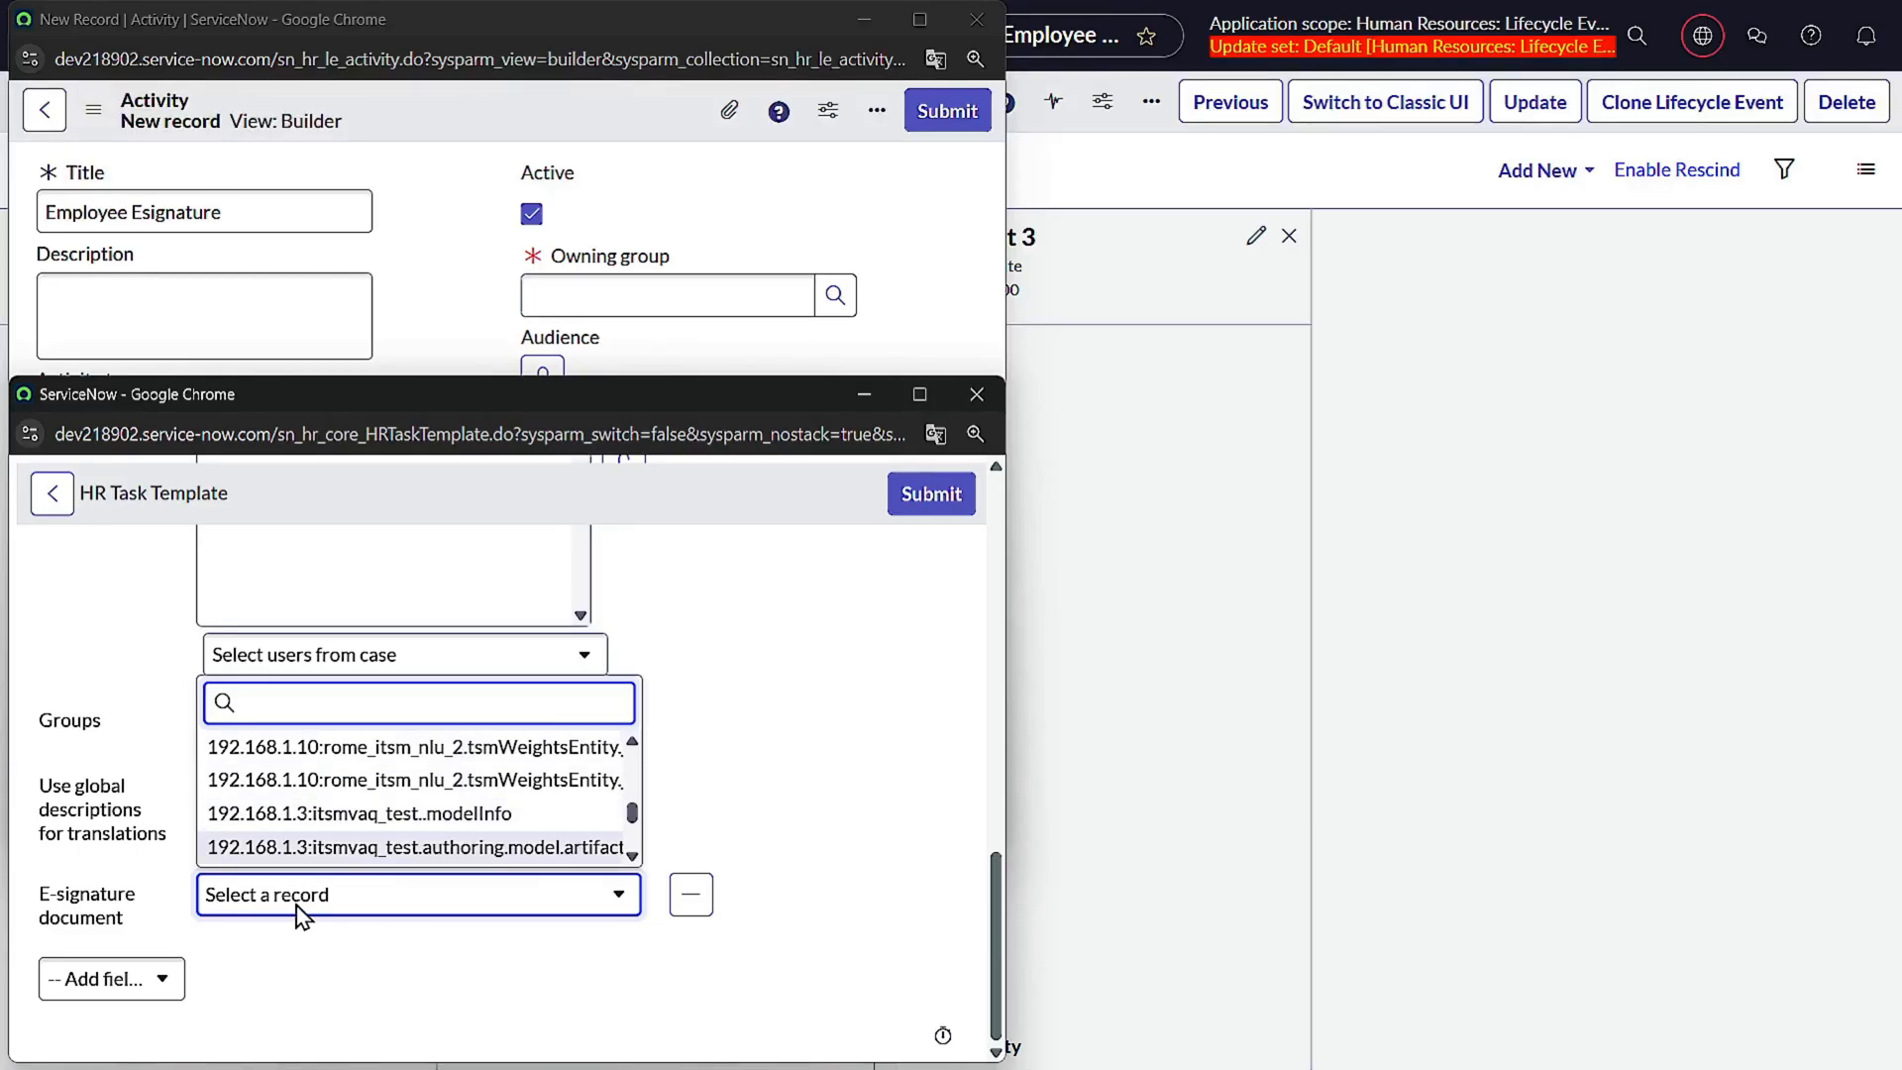
pyautogui.scroll(-3, 382, 835)
pyautogui.scroll(-5, 374, 836)
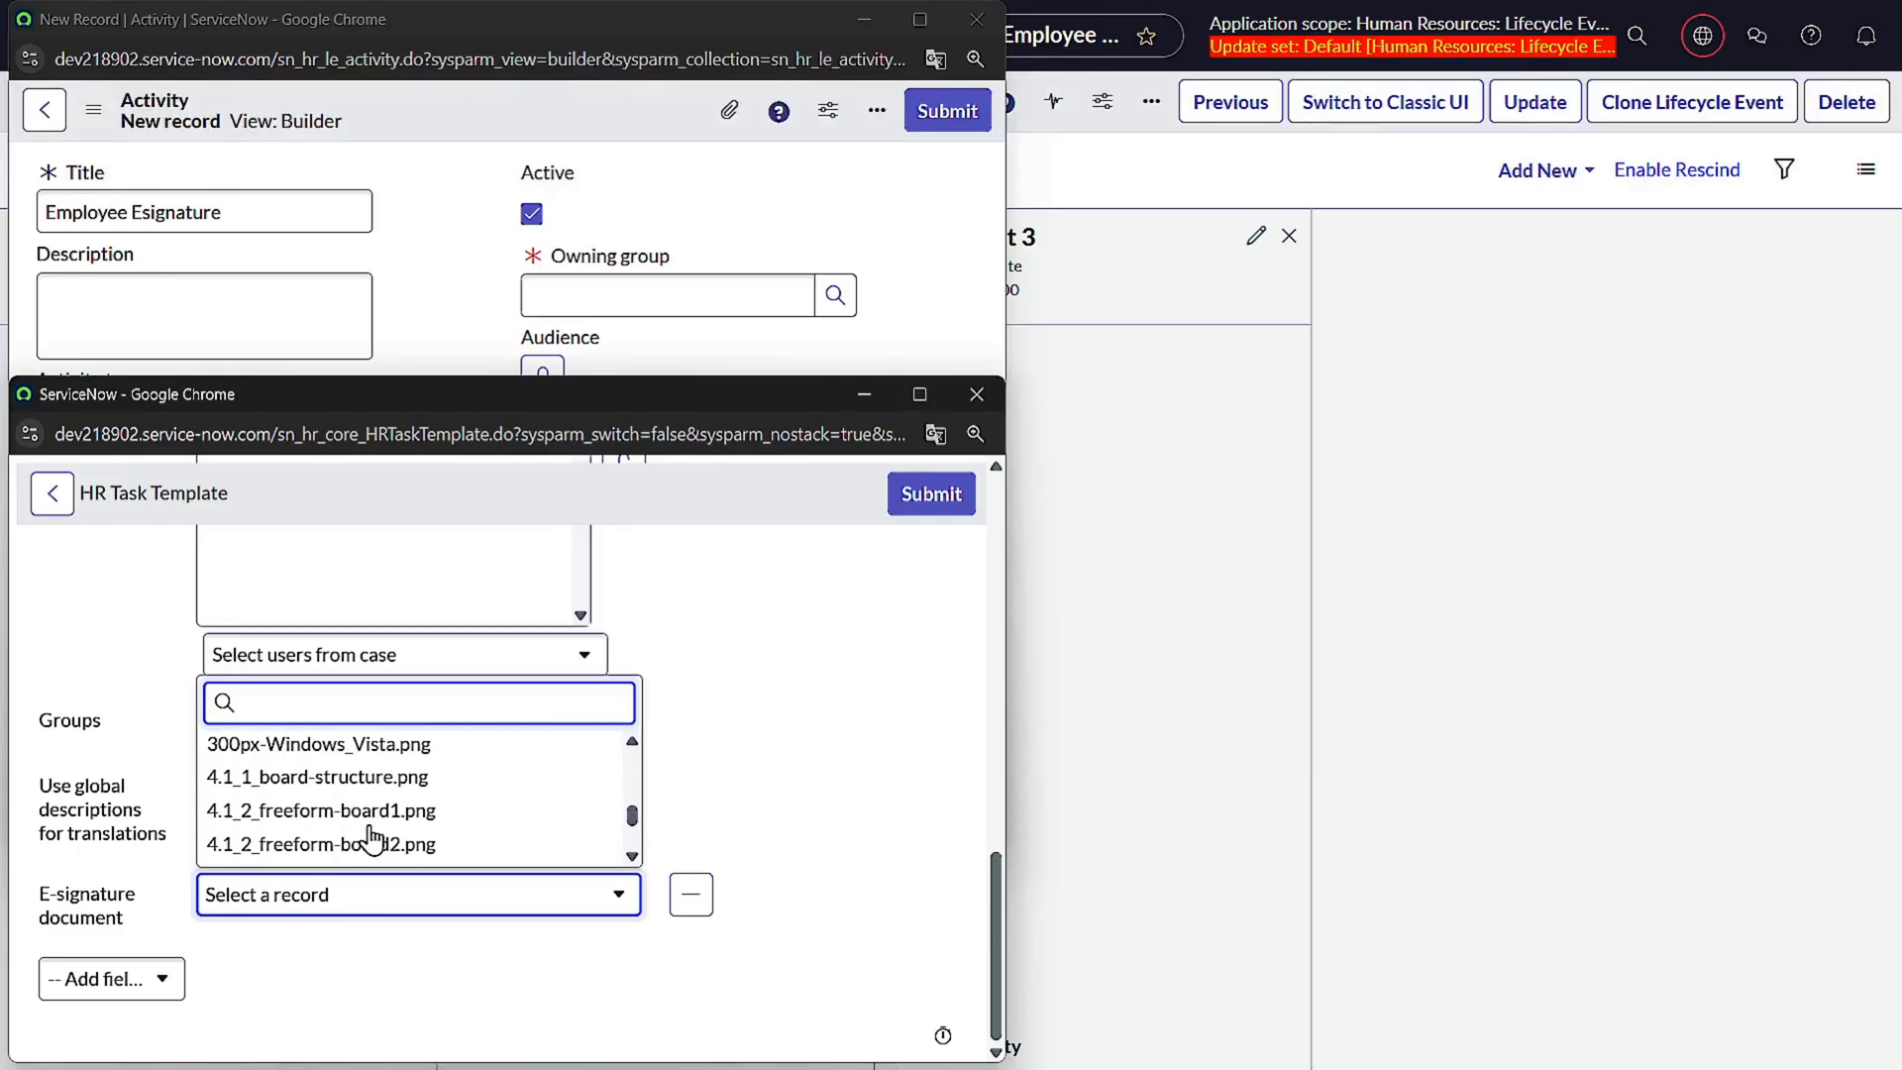
pyautogui.click(337, 902)
pyautogui.click(332, 902)
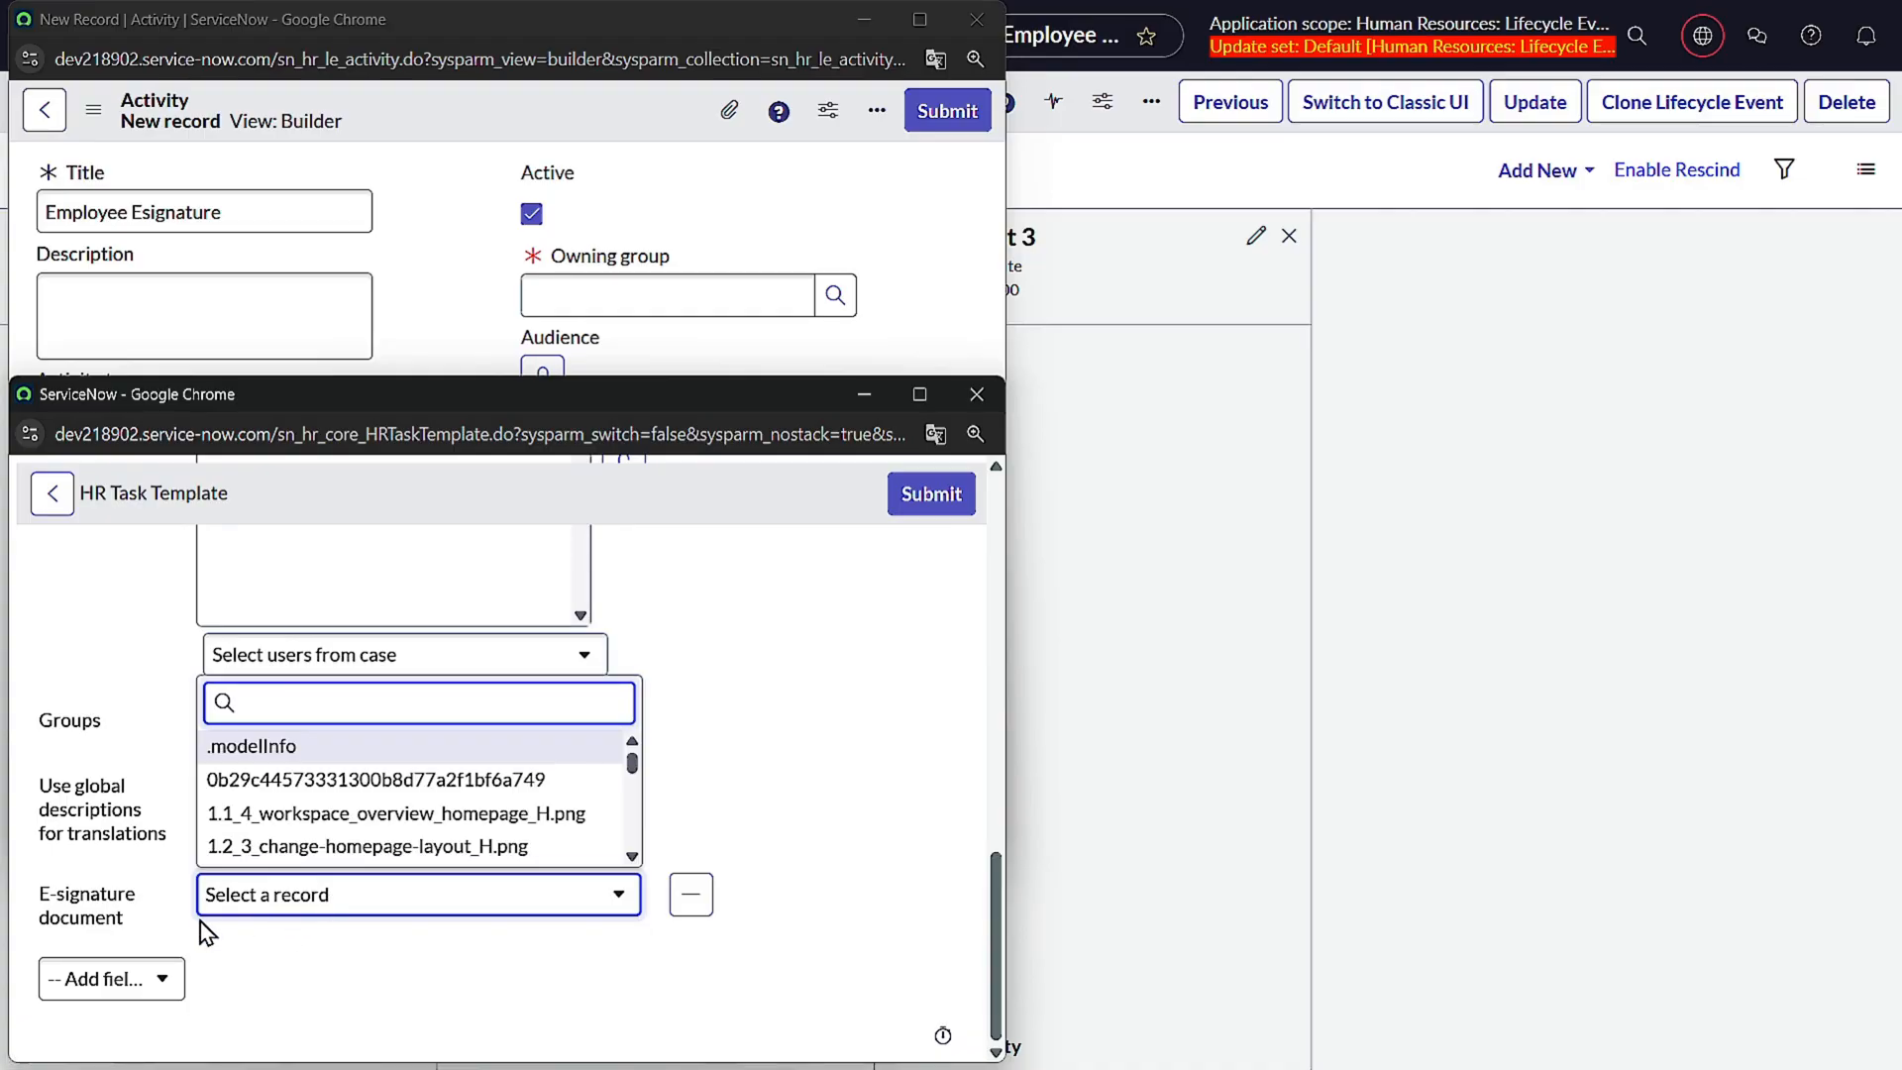
# - Search the fields that can be added to the template for "doc" and "es", and enlarge the template window
pyautogui.click(164, 983)
pyautogui.click(164, 981)
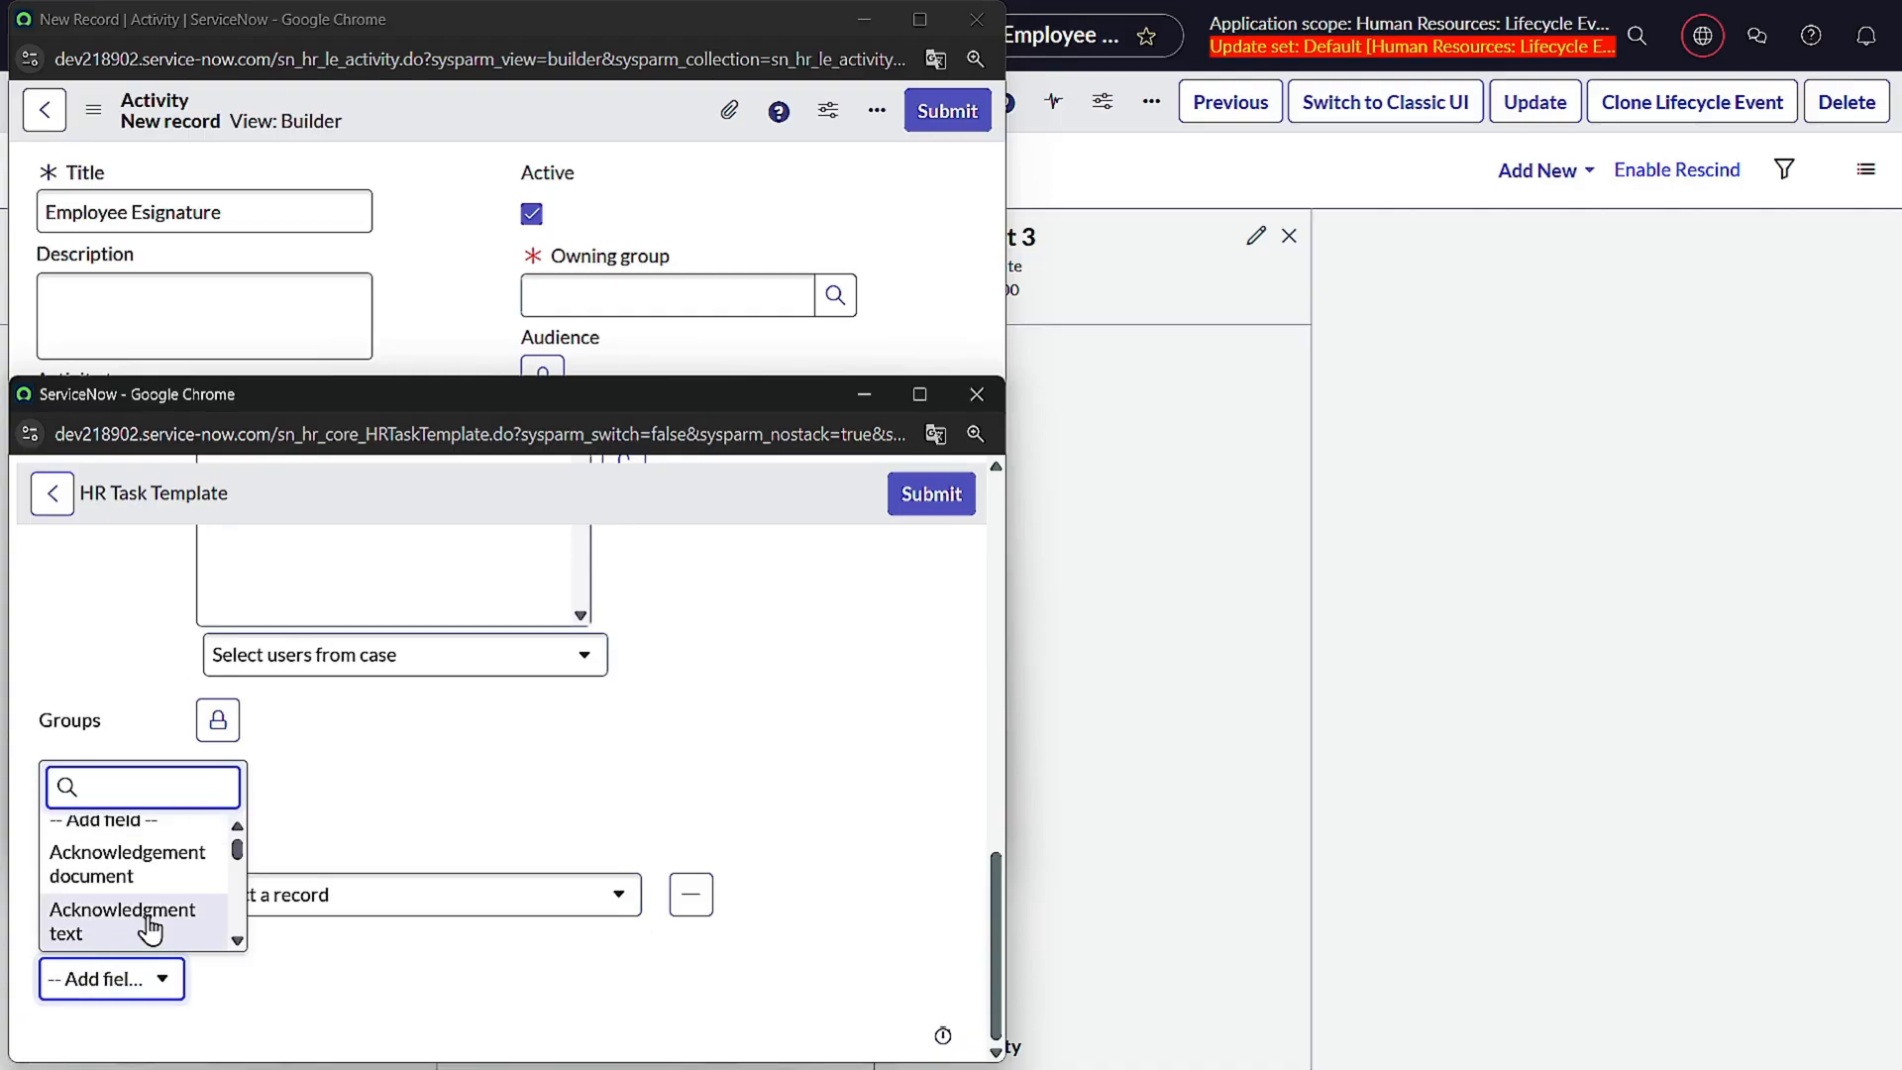
pyautogui.write('doc')
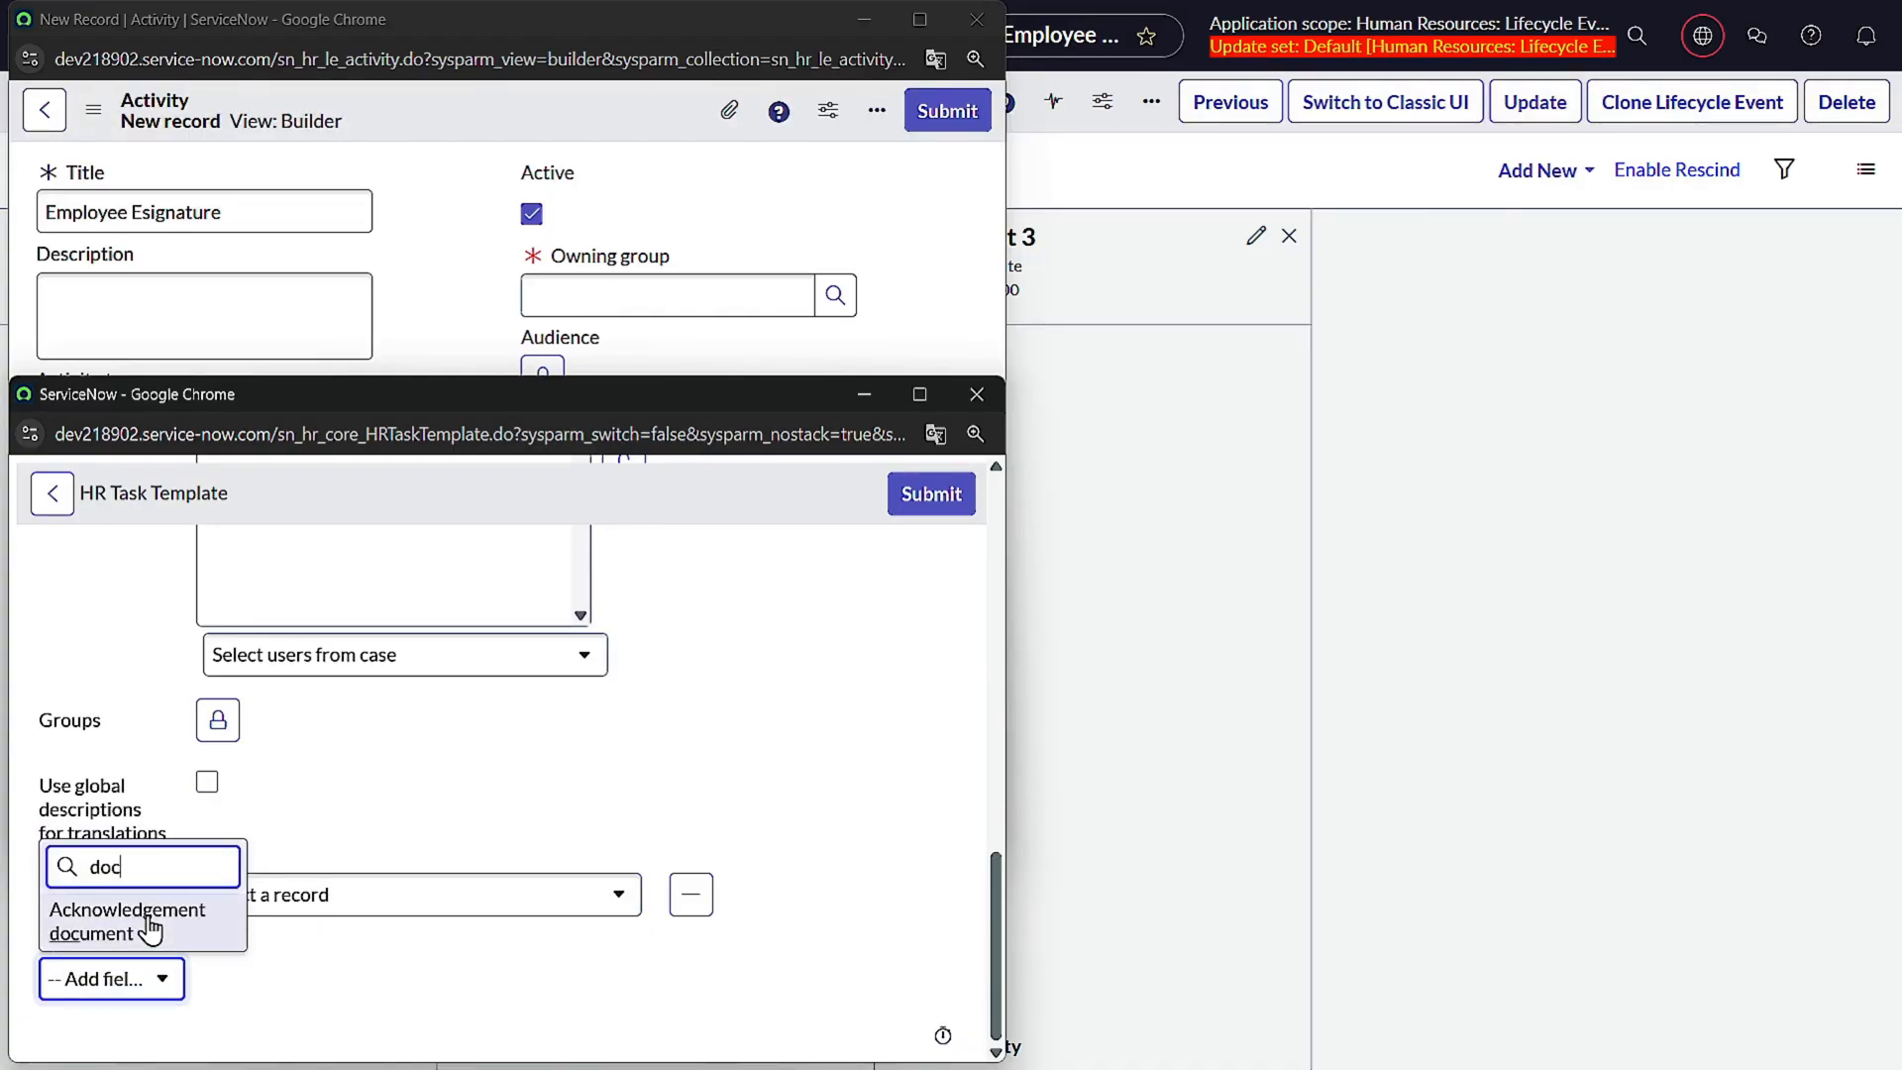
pyautogui.press('BackSpace')
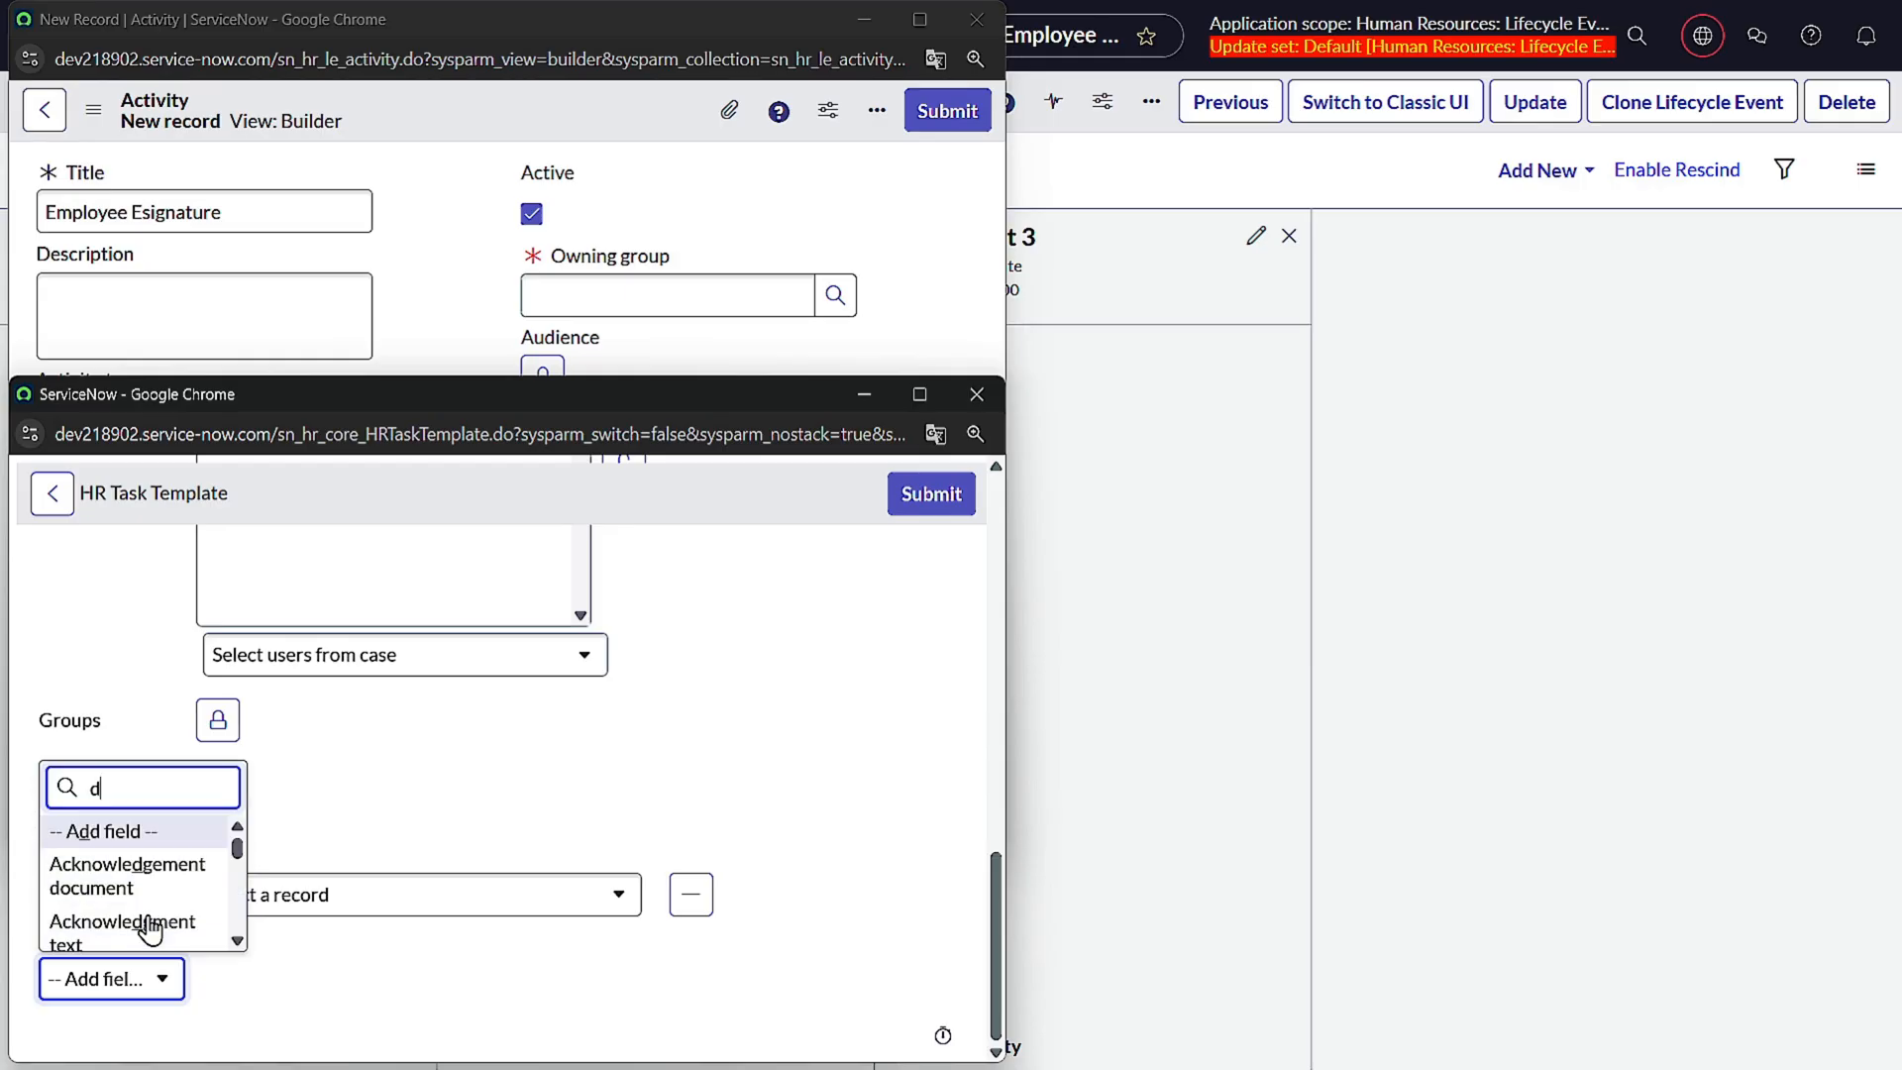
pyautogui.write('es')
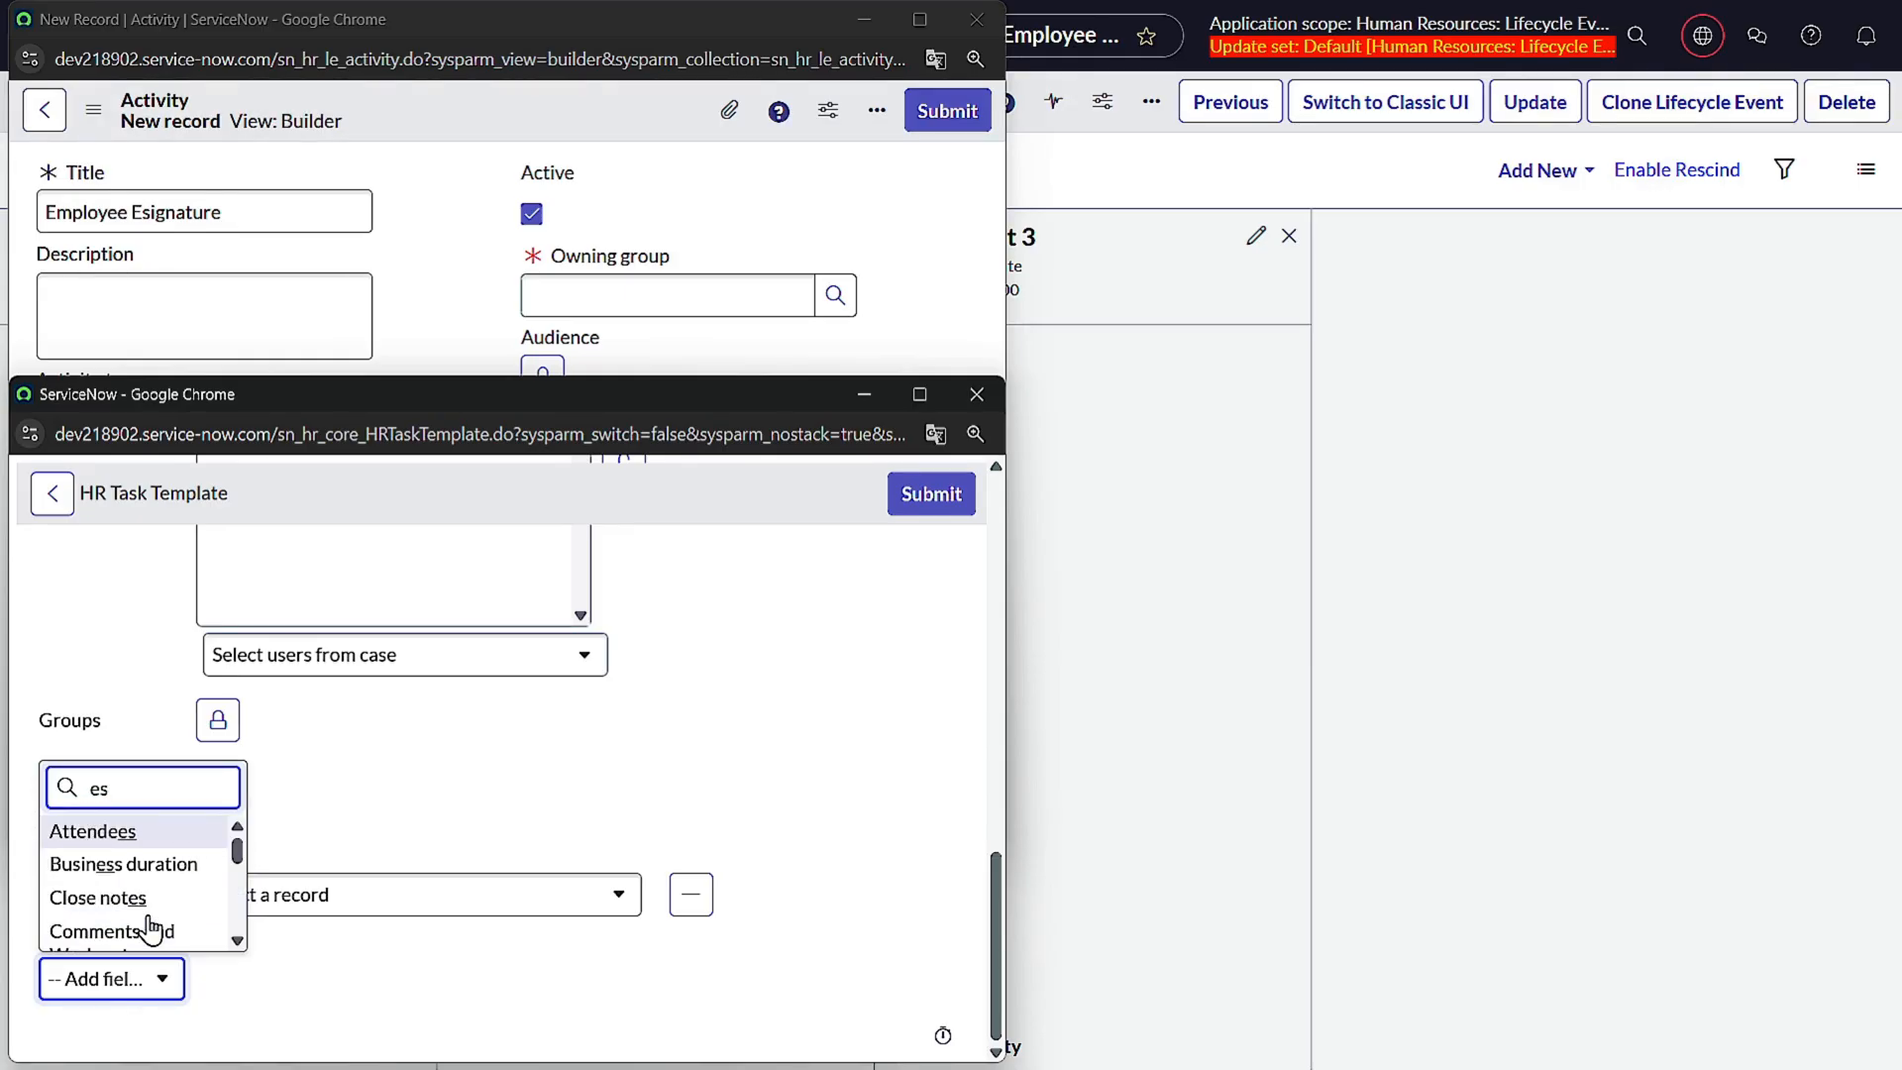
pyautogui.scroll(-5, 206, 888)
pyautogui.scroll(5, 203, 886)
pyautogui.scroll(-5, 198, 884)
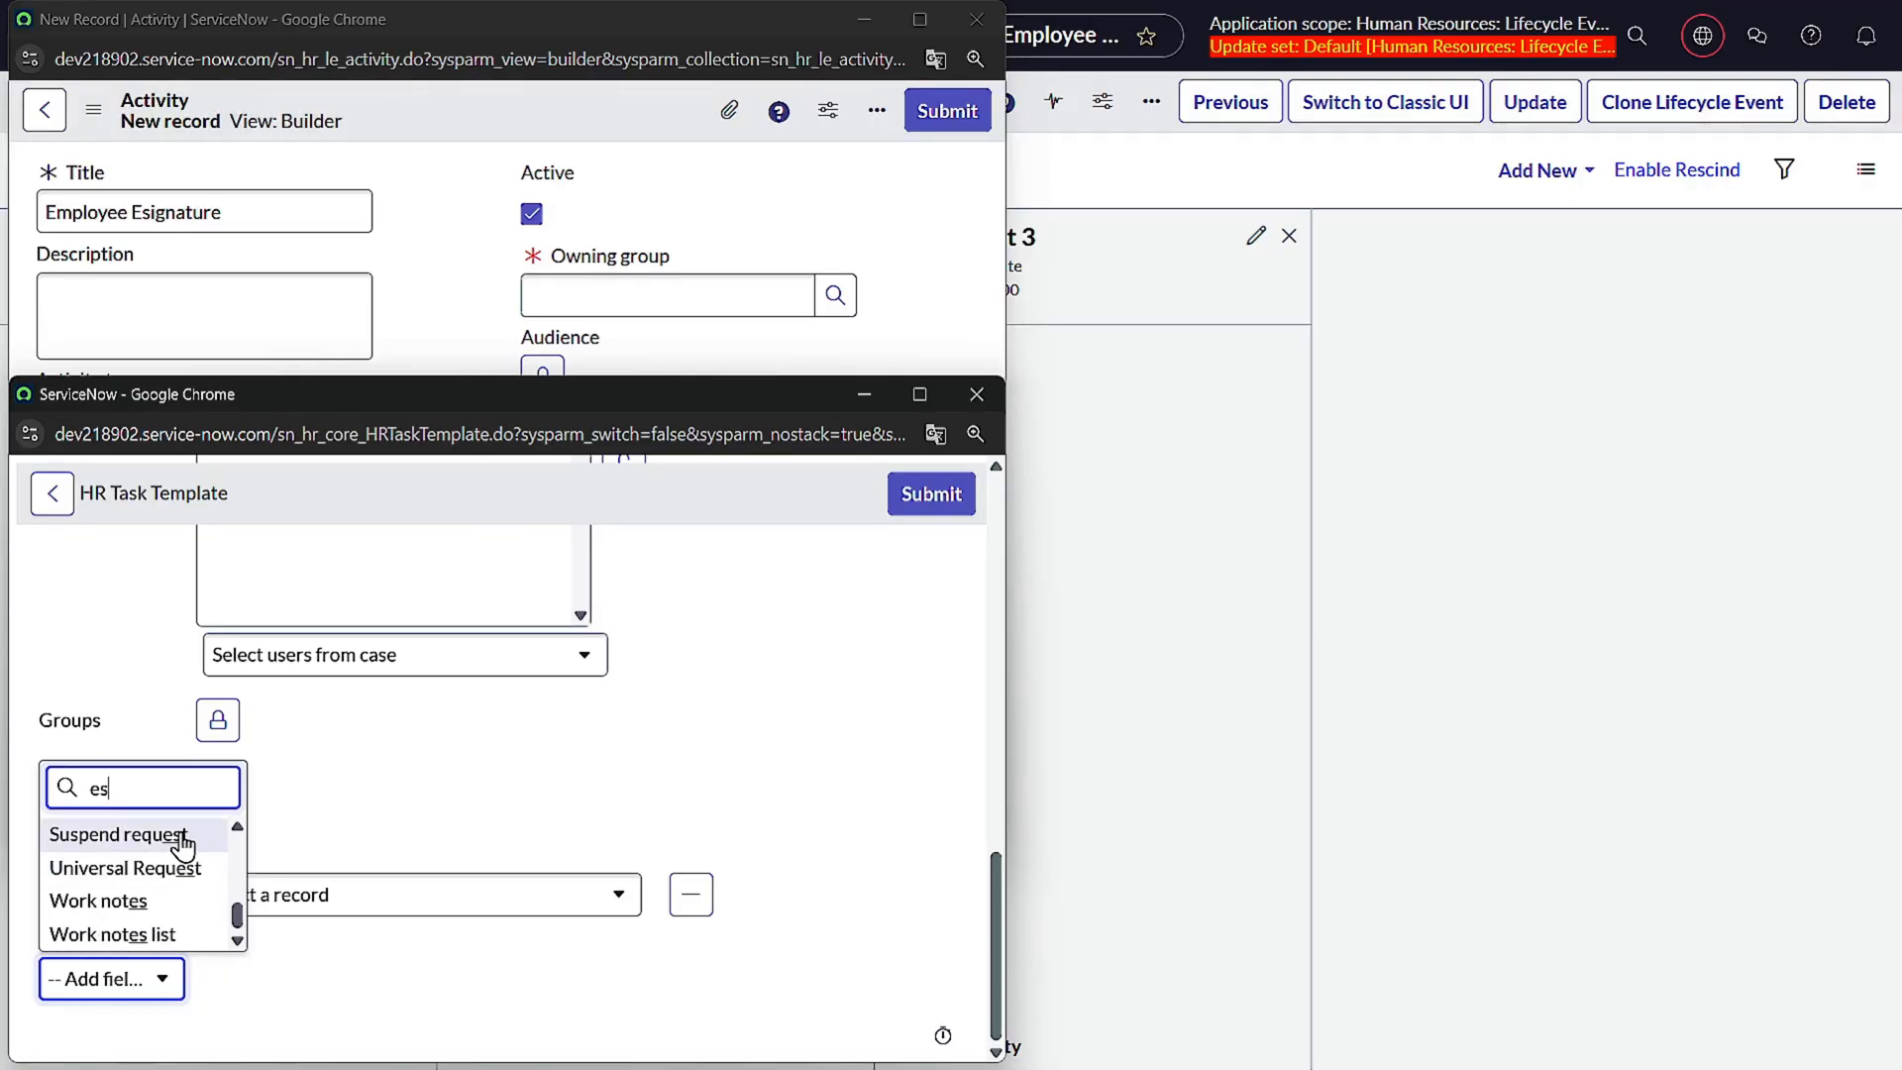
pyautogui.press('BackSpace')
pyautogui.press('BackSpace')
pyautogui.write('doc')
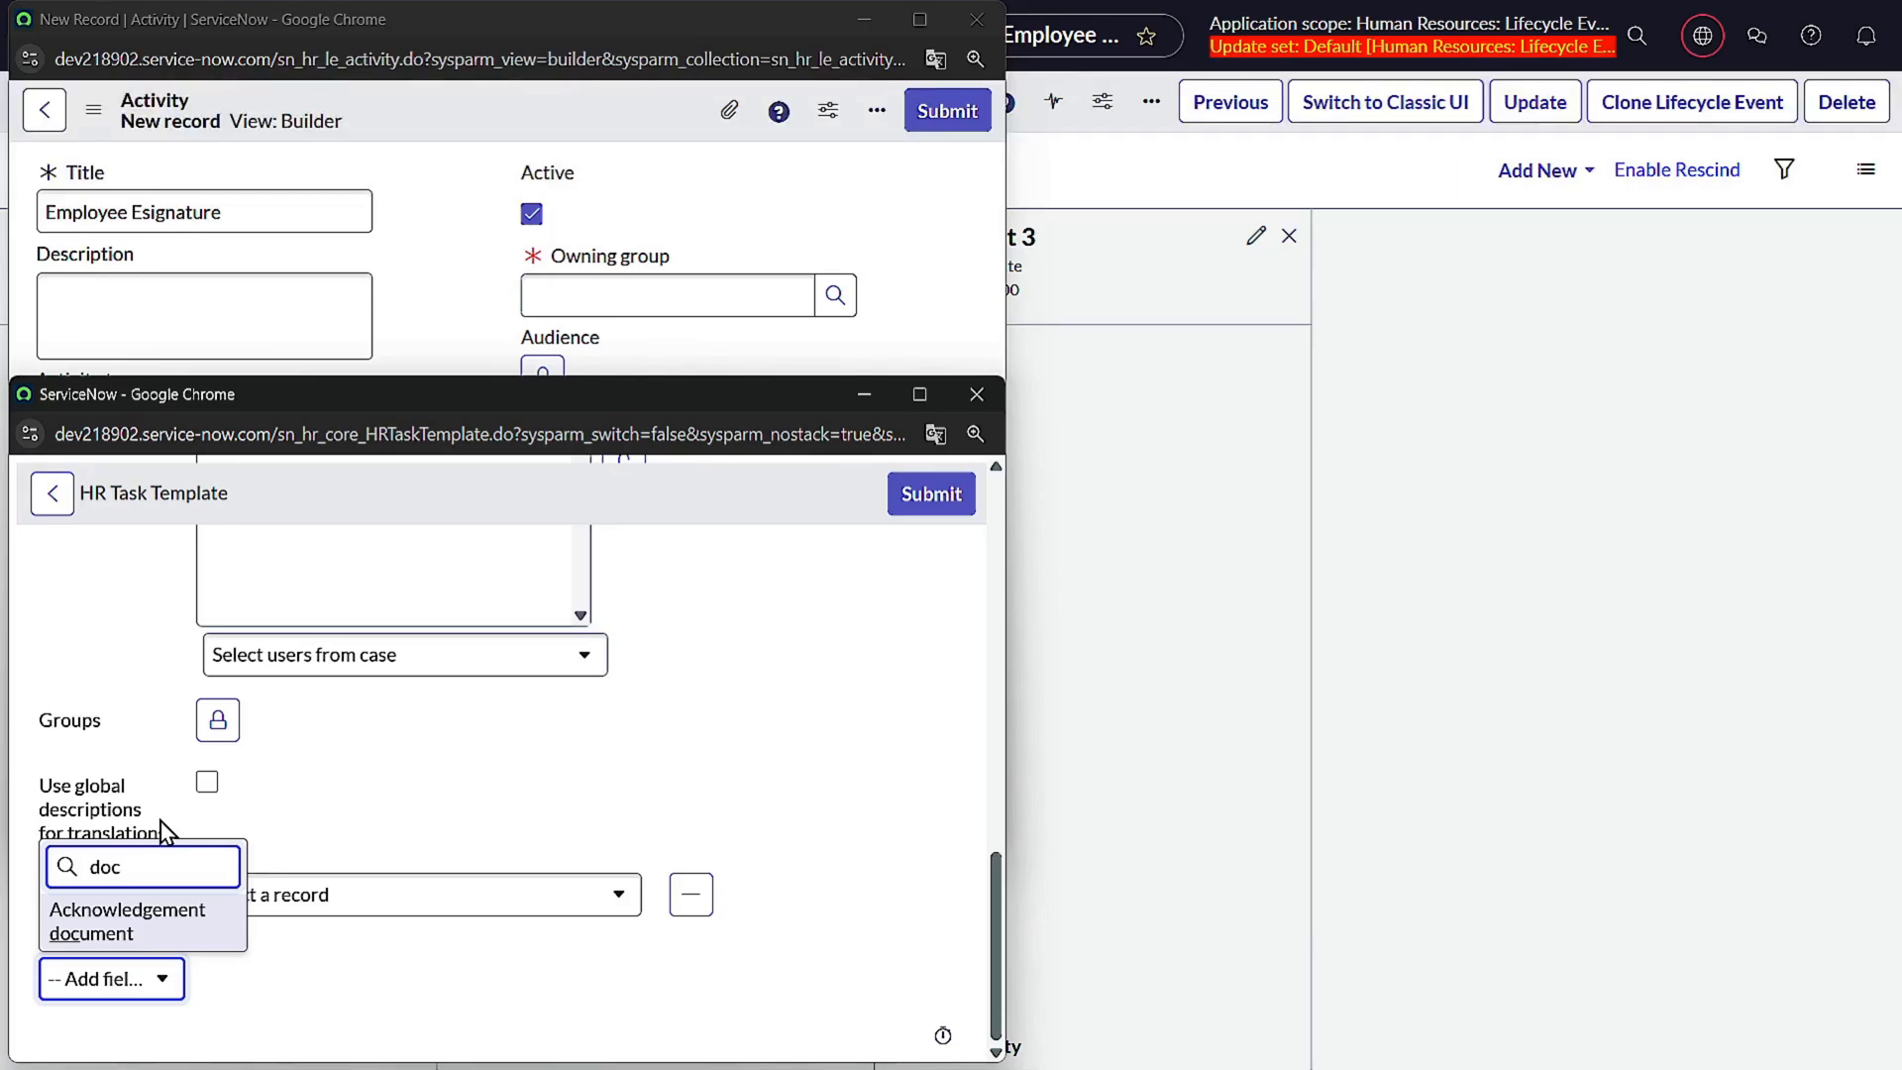
pyautogui.click(906, 396)
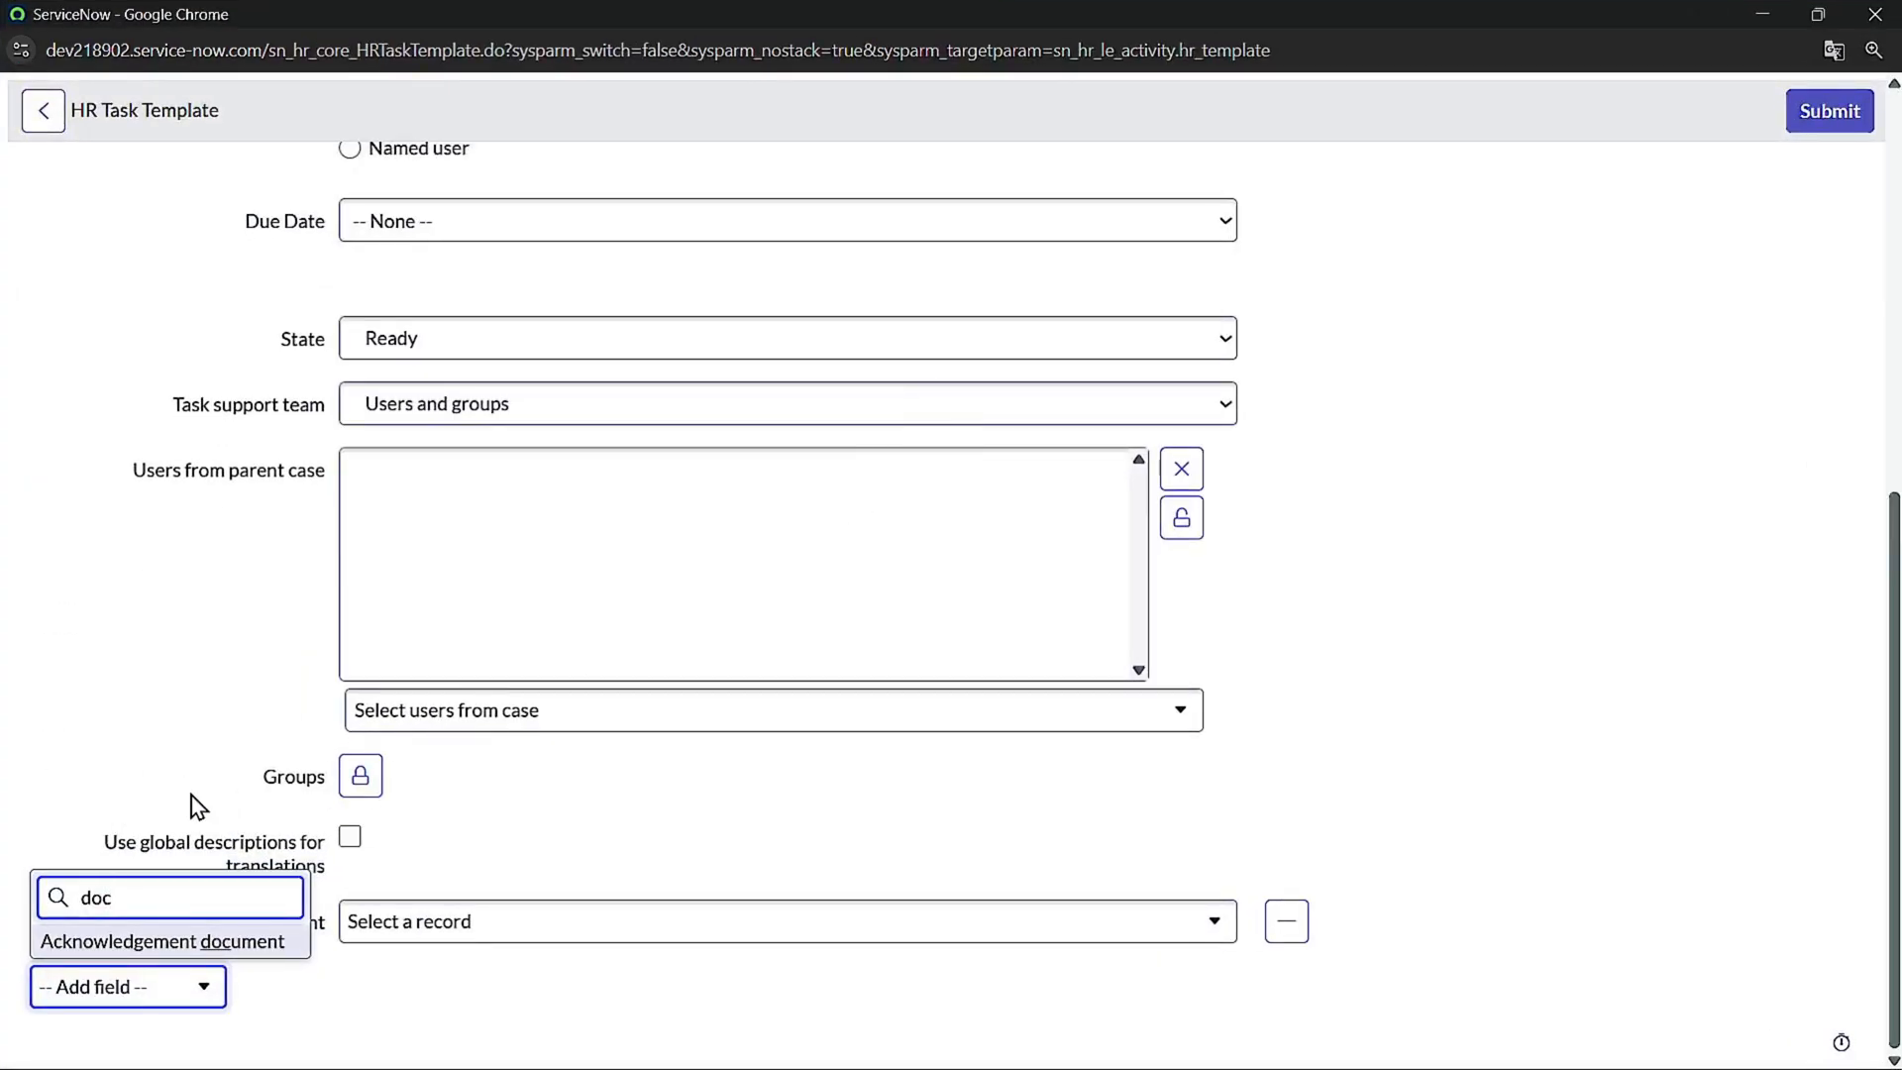
pyautogui.press('Escape')
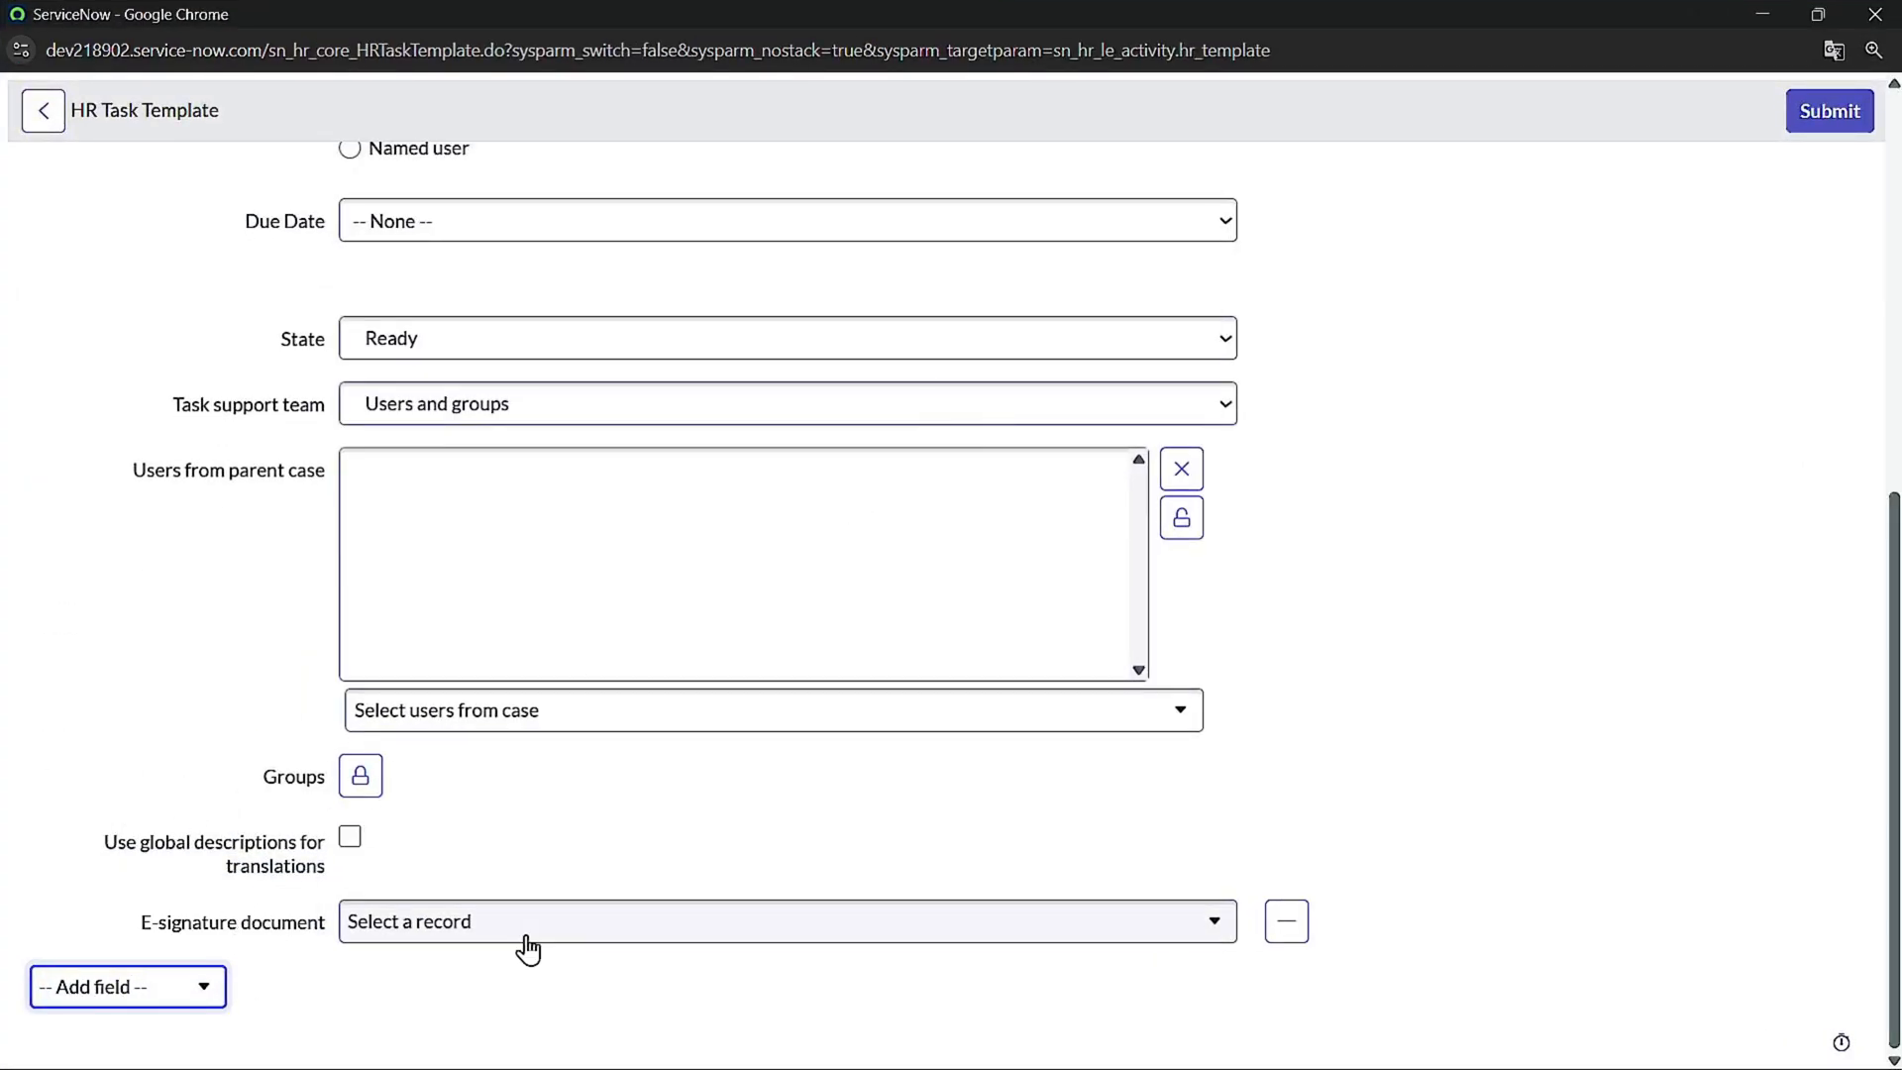
# - Remove the E-signature document field from the HR task template and add it again
pyautogui.click(1287, 922)
pyautogui.click(176, 995)
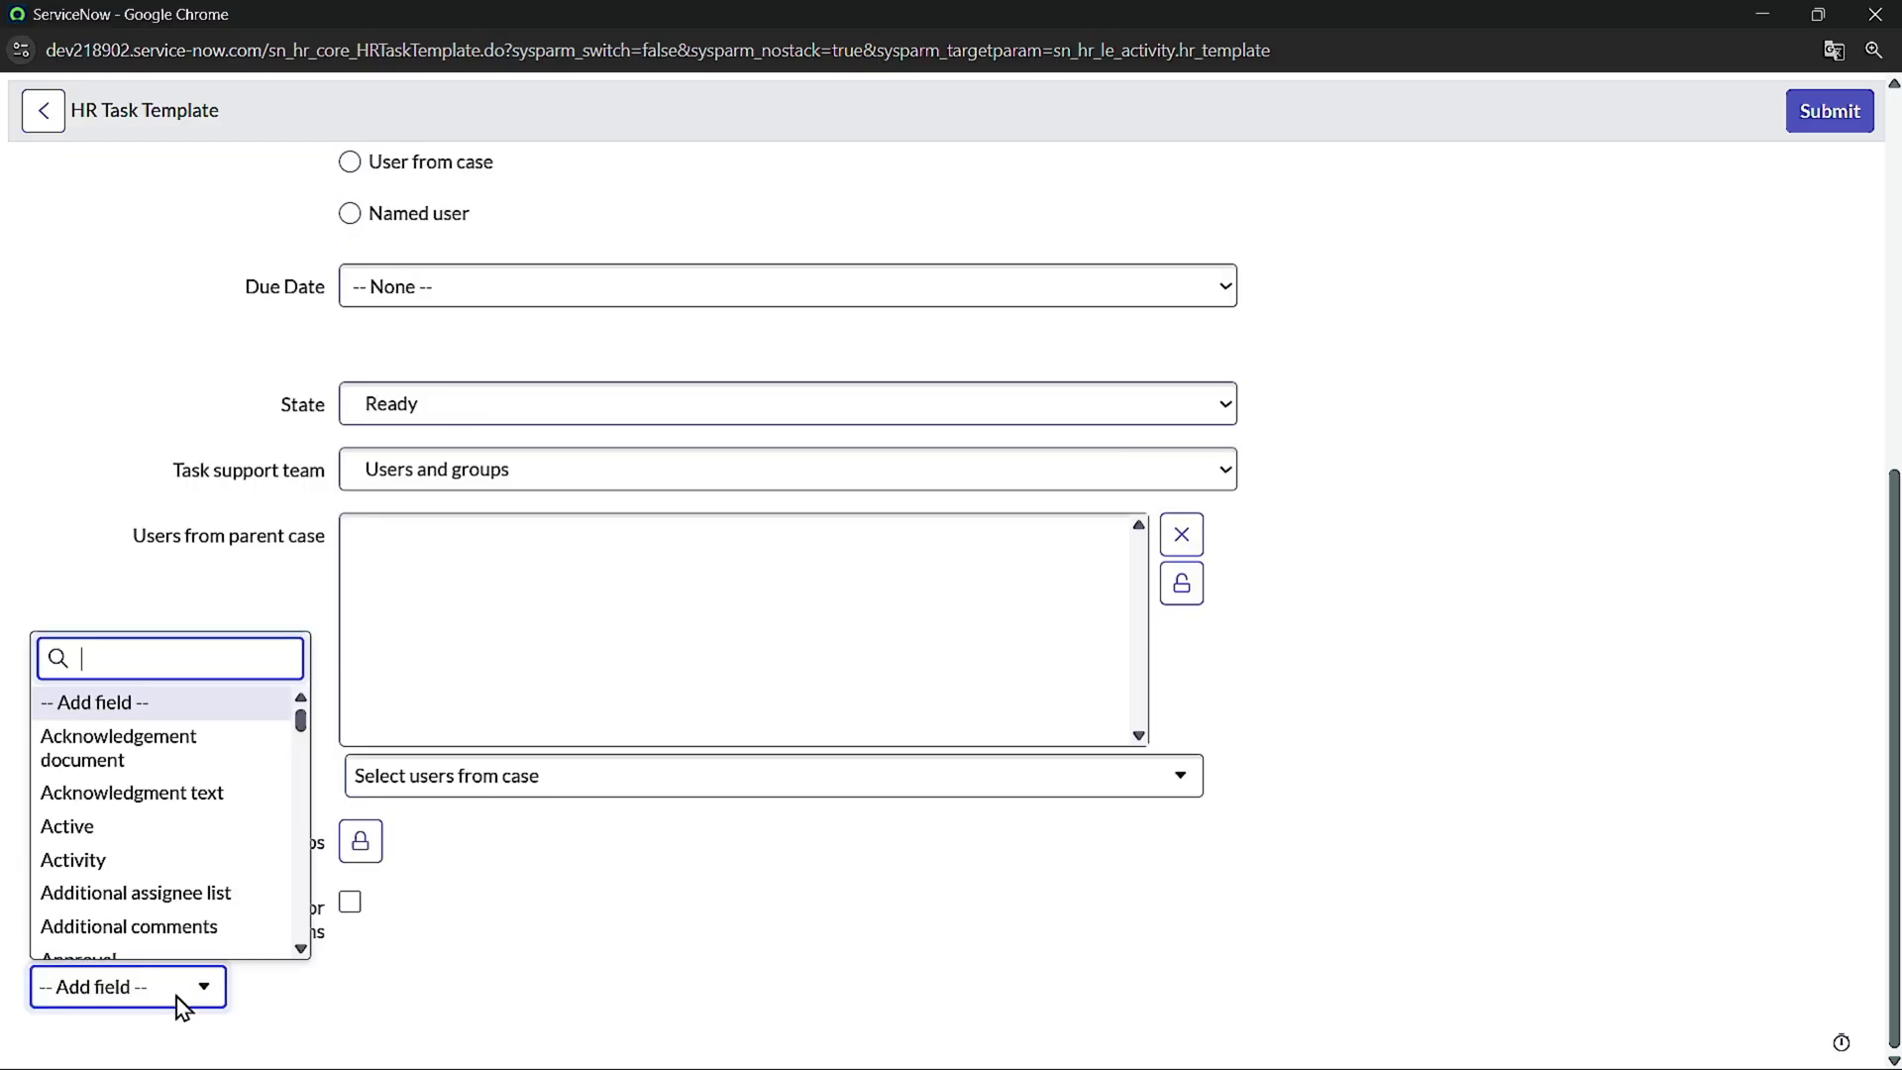
pyautogui.write('dpc')
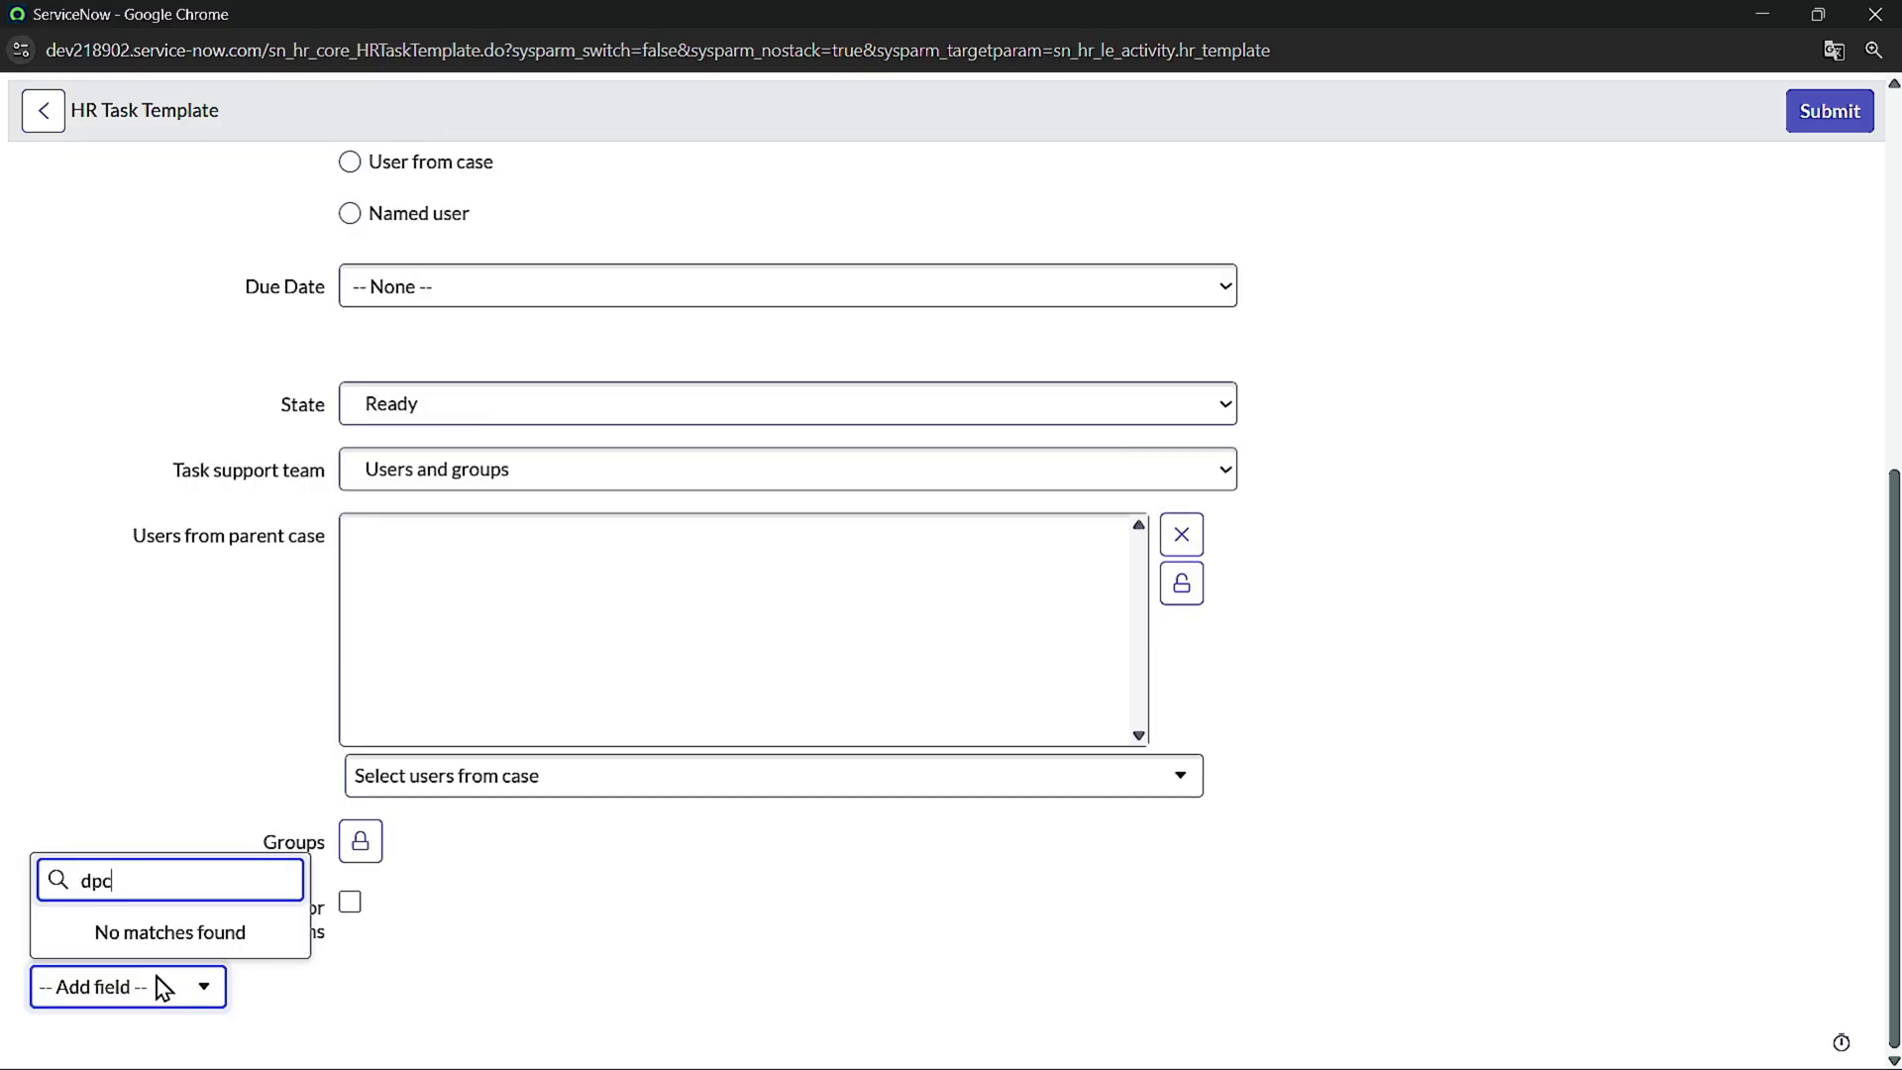
pyautogui.hotkey('ctrl', 'a')
pyautogui.press('BackSpace')
pyautogui.write('dp')
pyautogui.press('BackSpace')
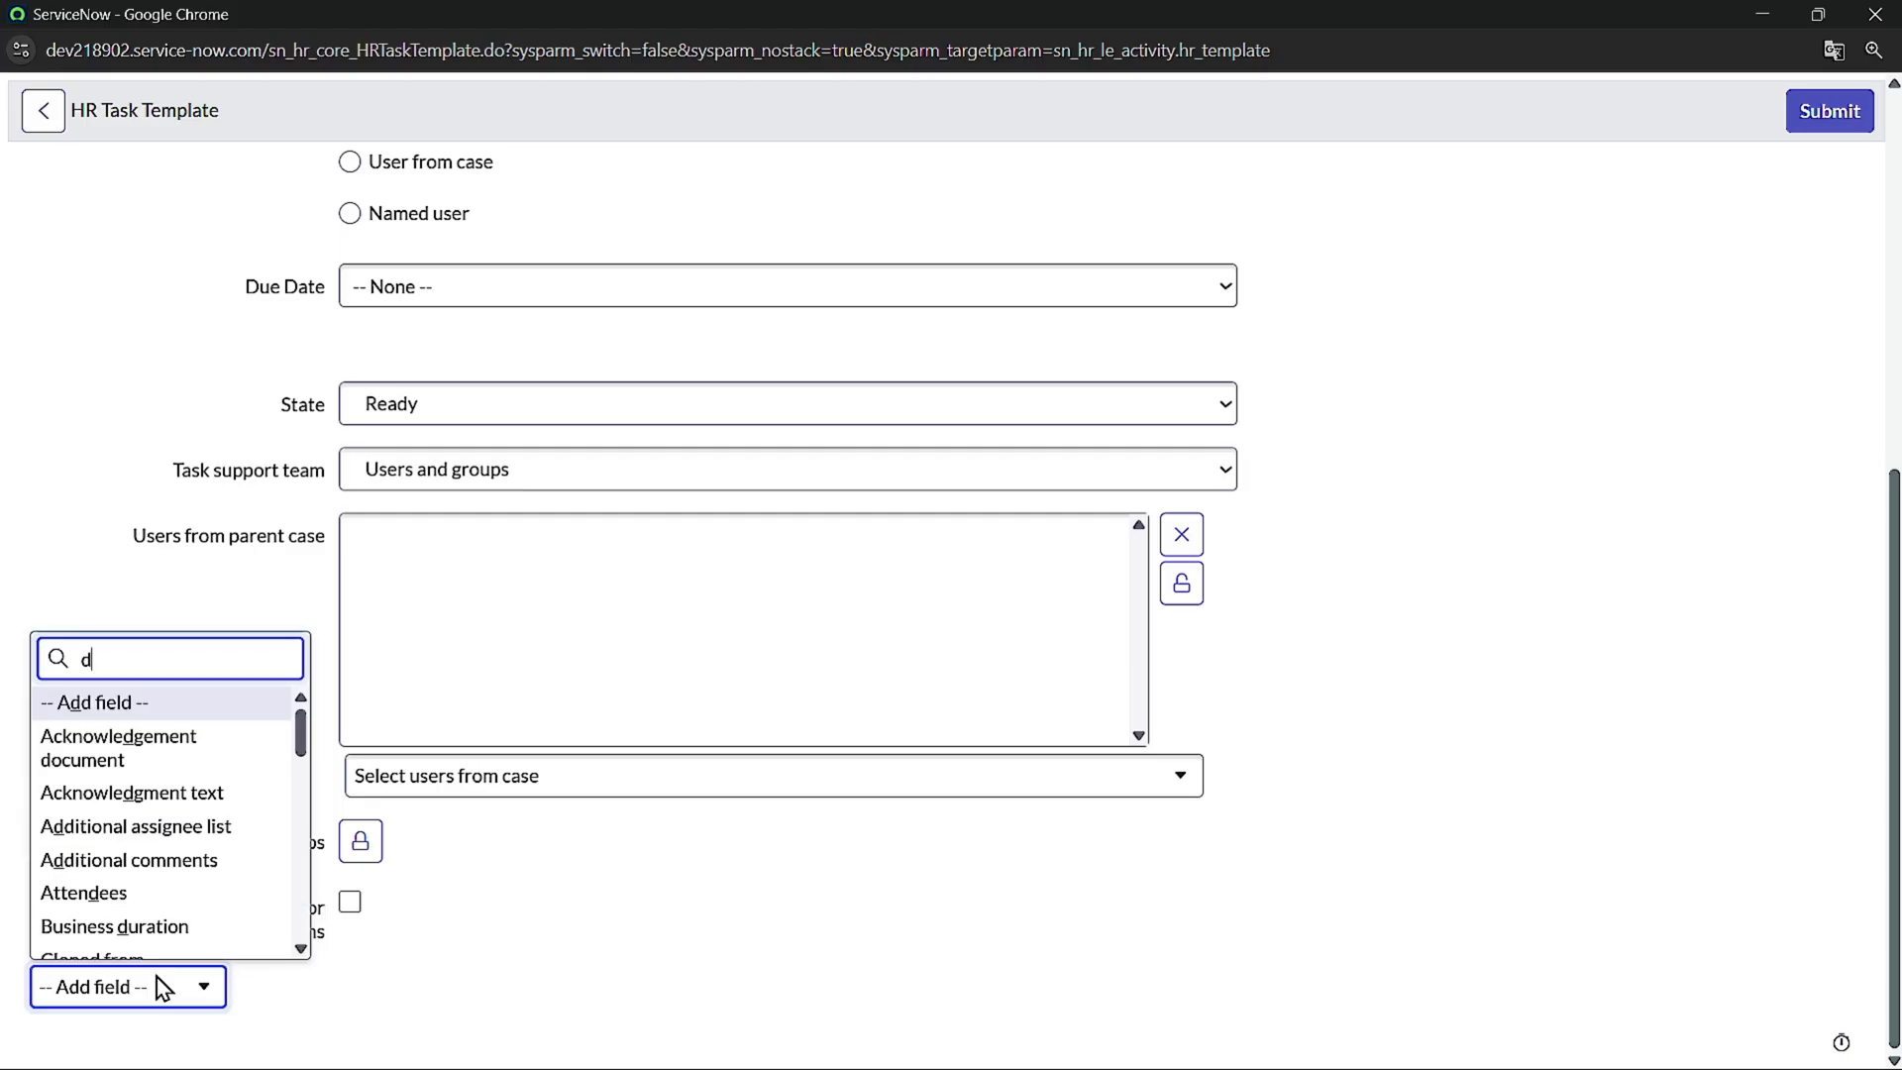
pyautogui.write('oc')
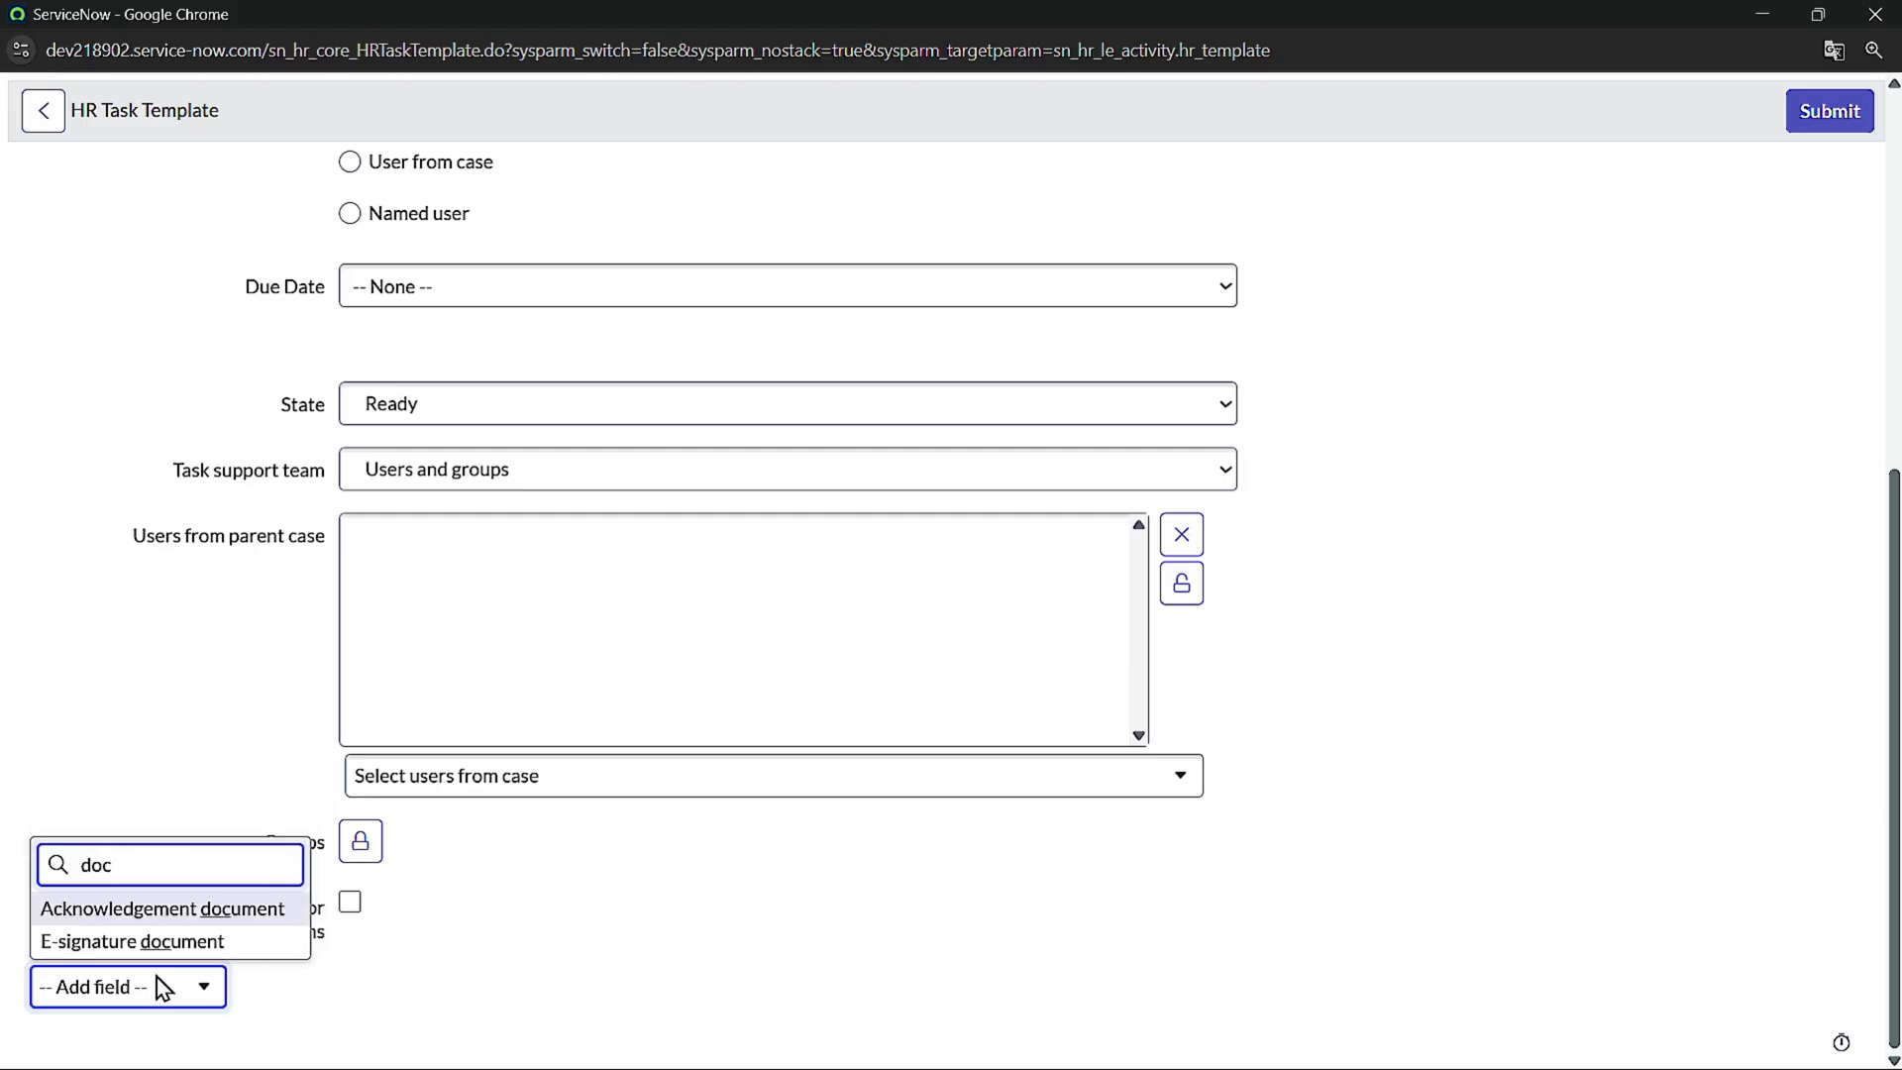
pyautogui.click(201, 942)
# - Try to select a record matching "credit" as the template's E-signature document
pyautogui.click(497, 987)
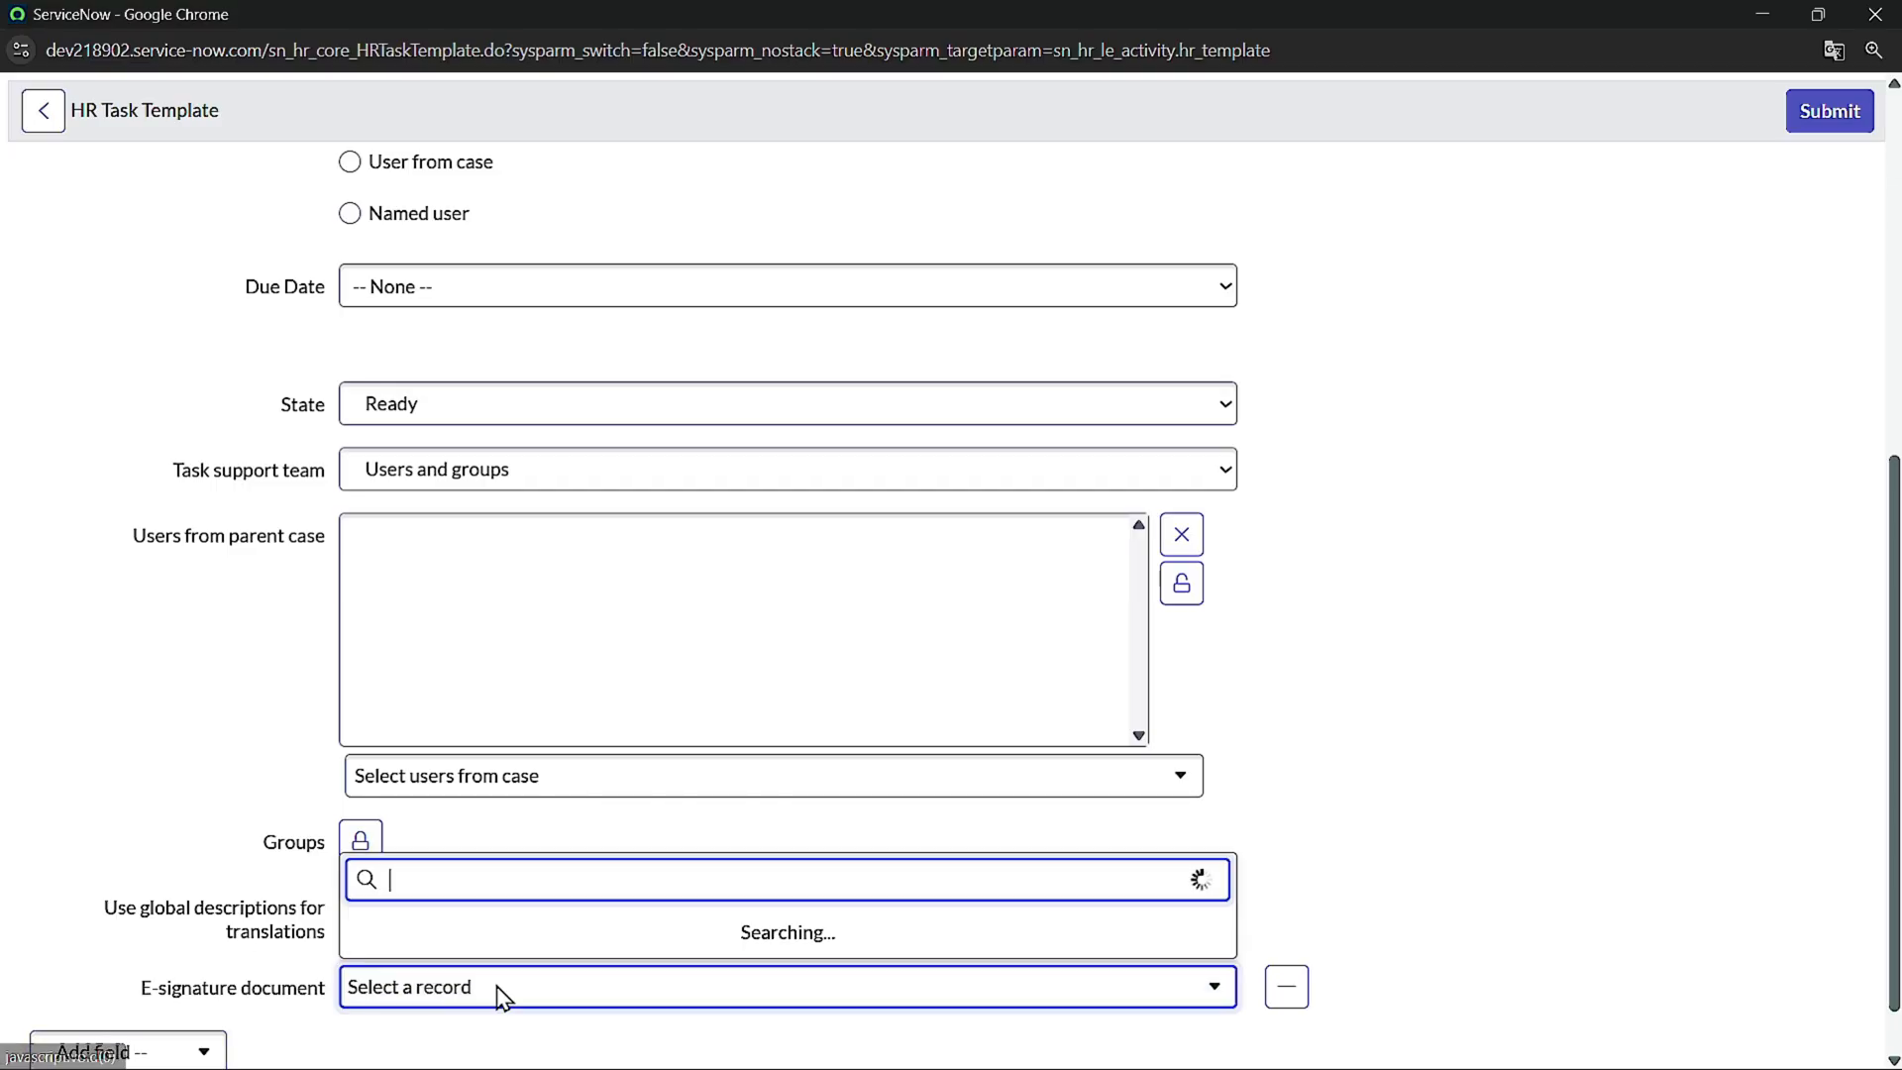
pyautogui.write('cred')
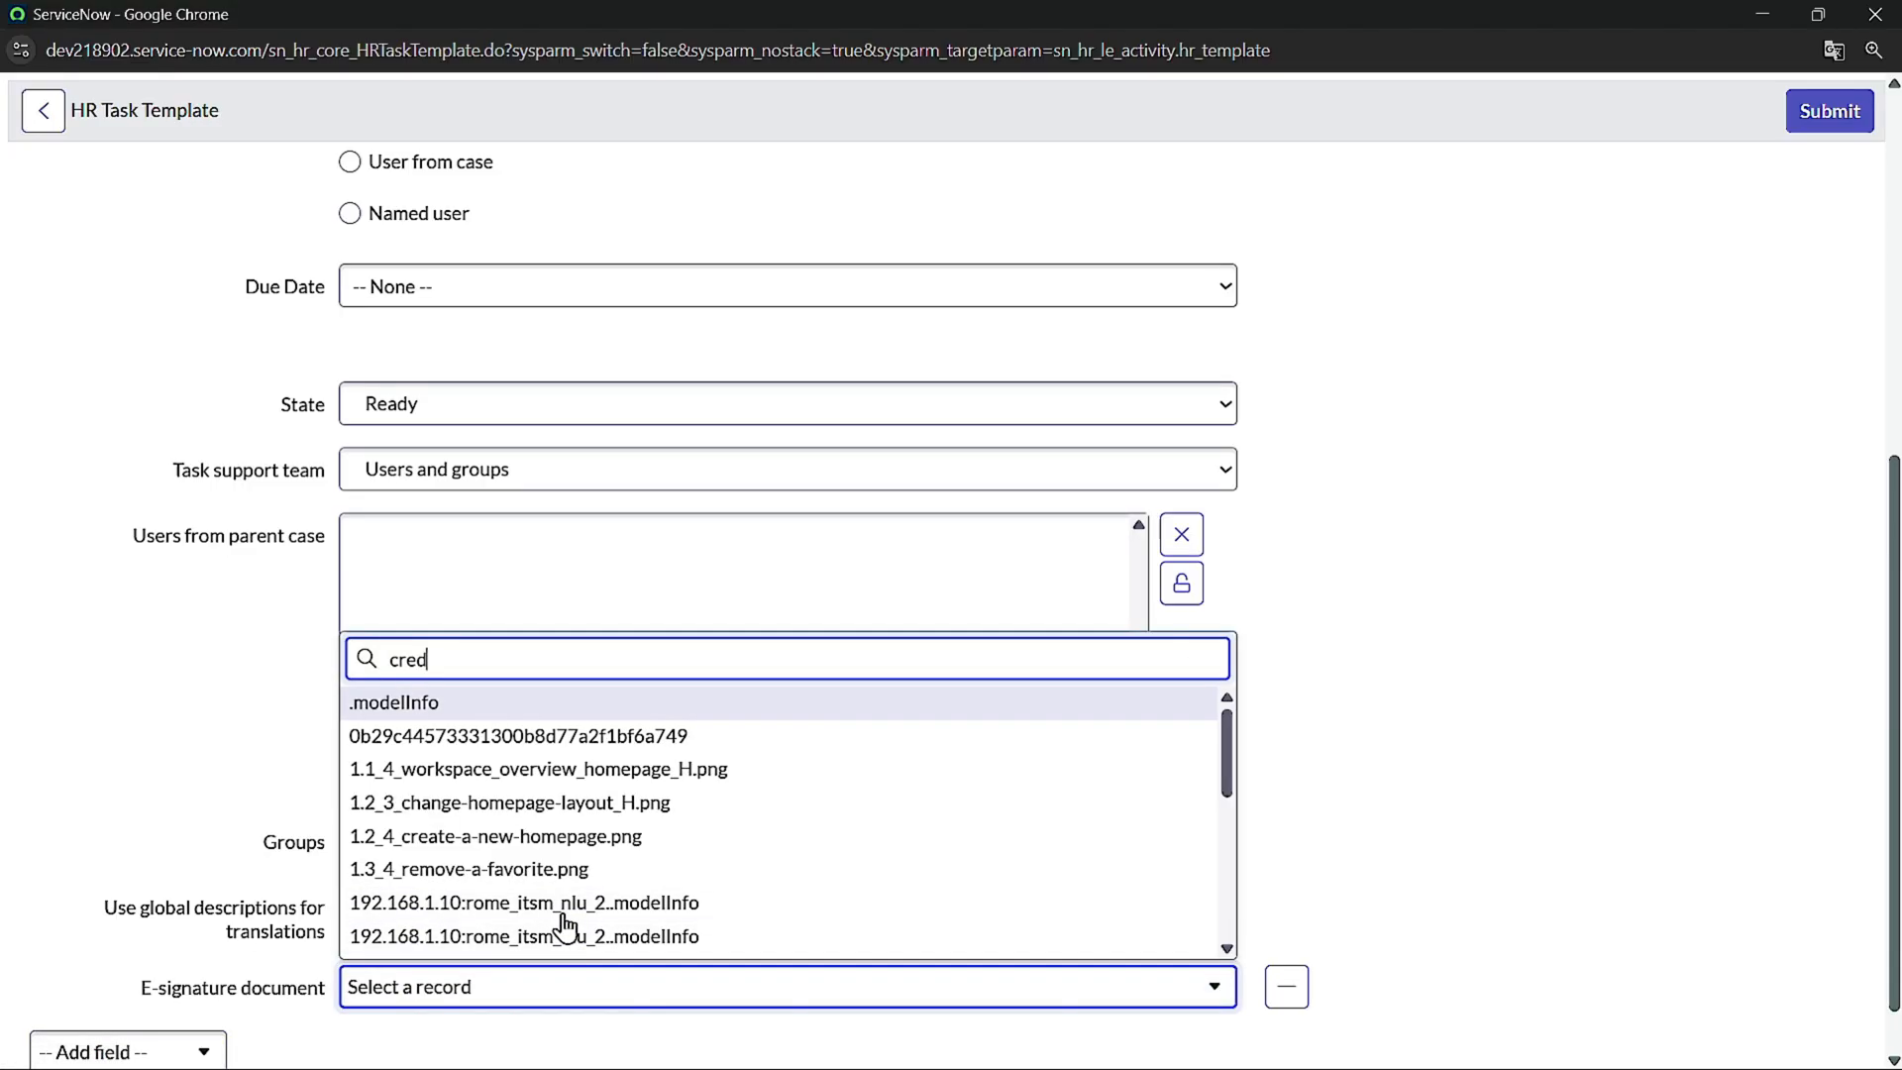
pyautogui.write('it')
pyautogui.press('Return')
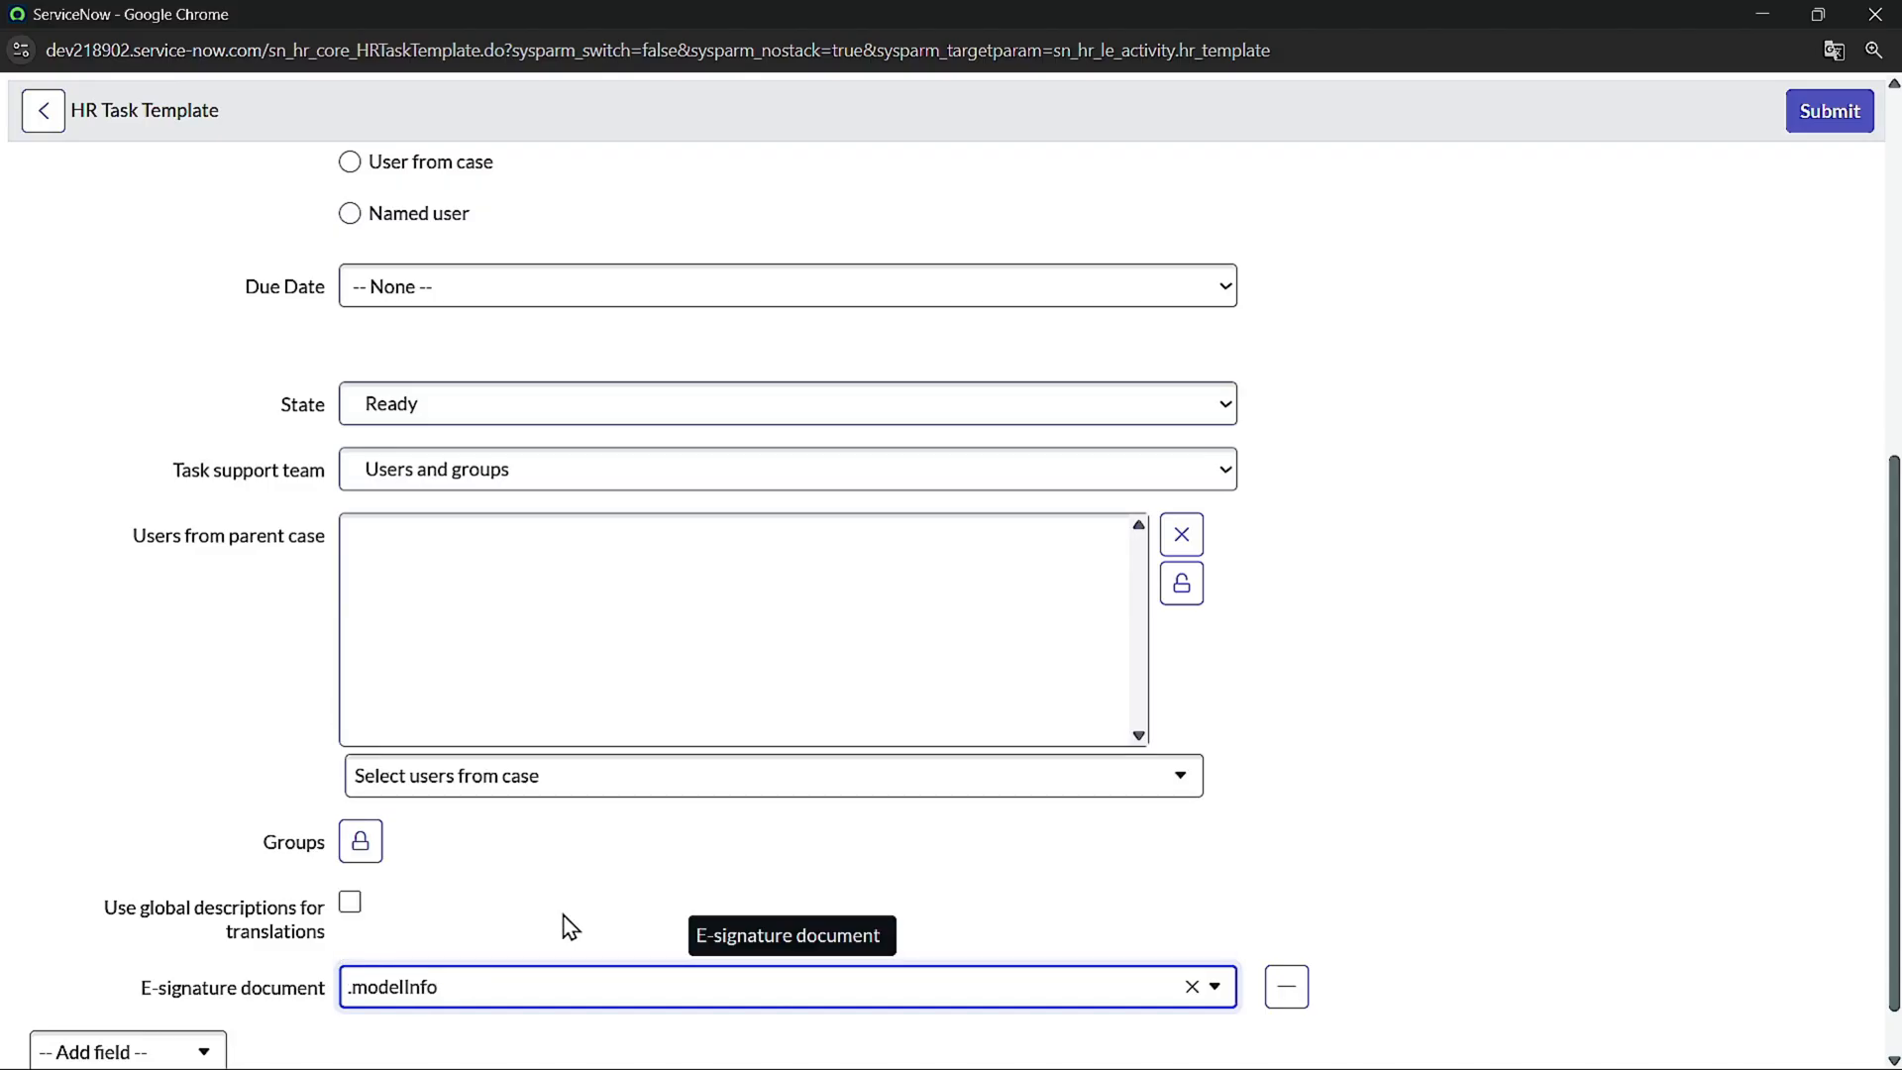
pyautogui.click(624, 993)
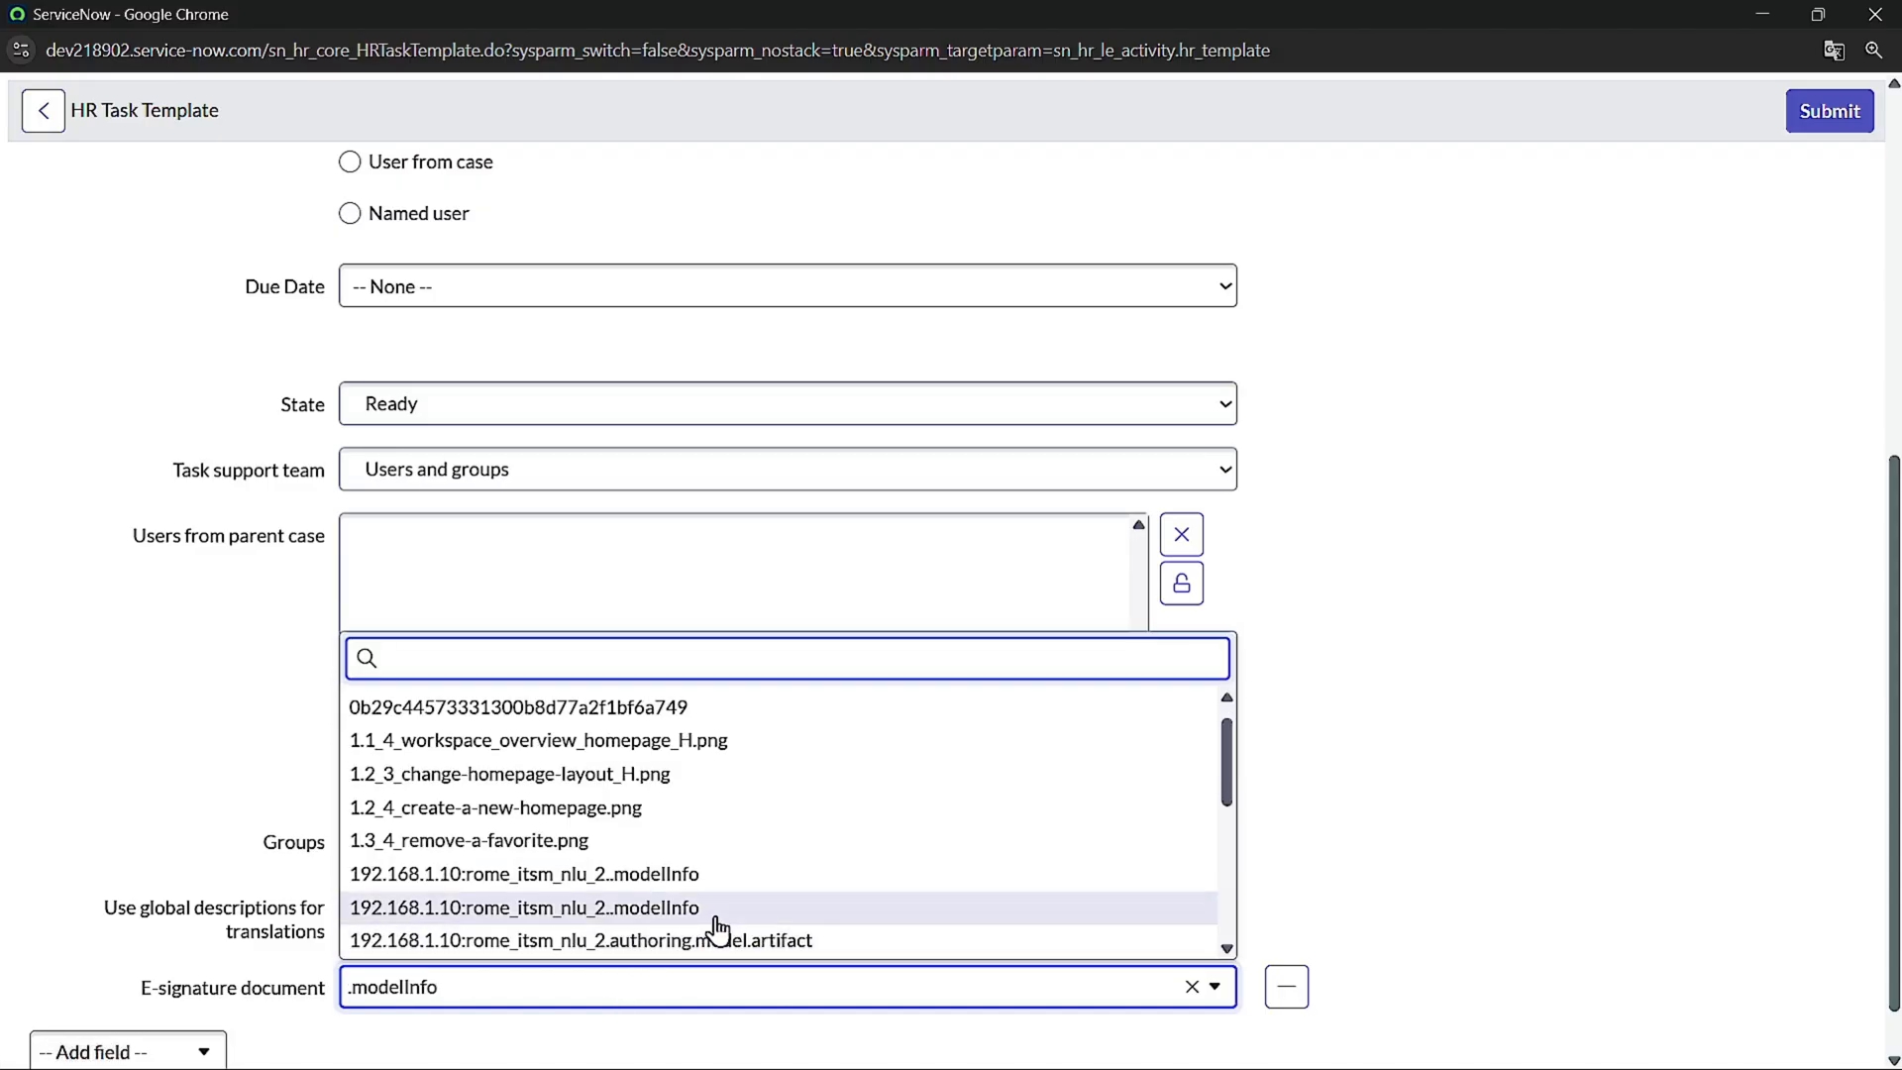
# - Remove the E-signature document field and submit the HR task template
pyautogui.click(1287, 987)
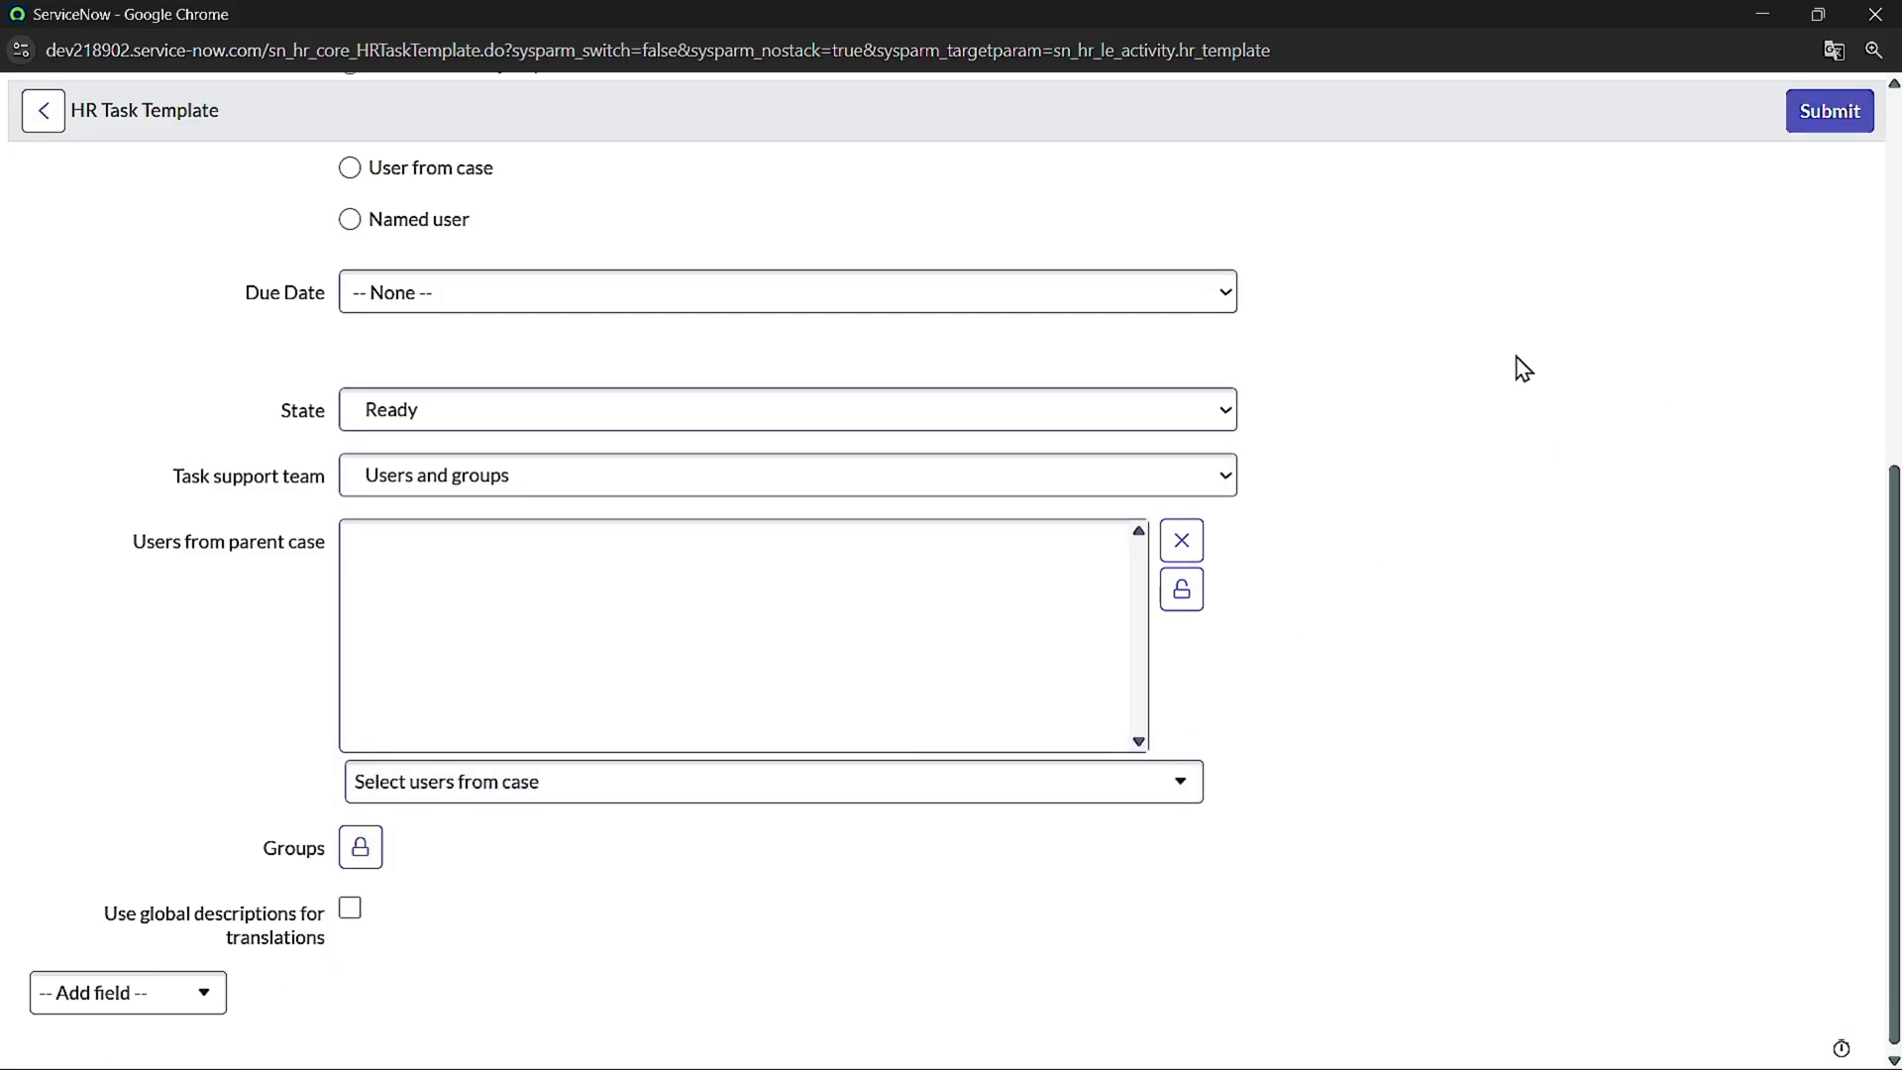
pyautogui.scroll(5, 1519, 365)
pyautogui.click(1832, 114)
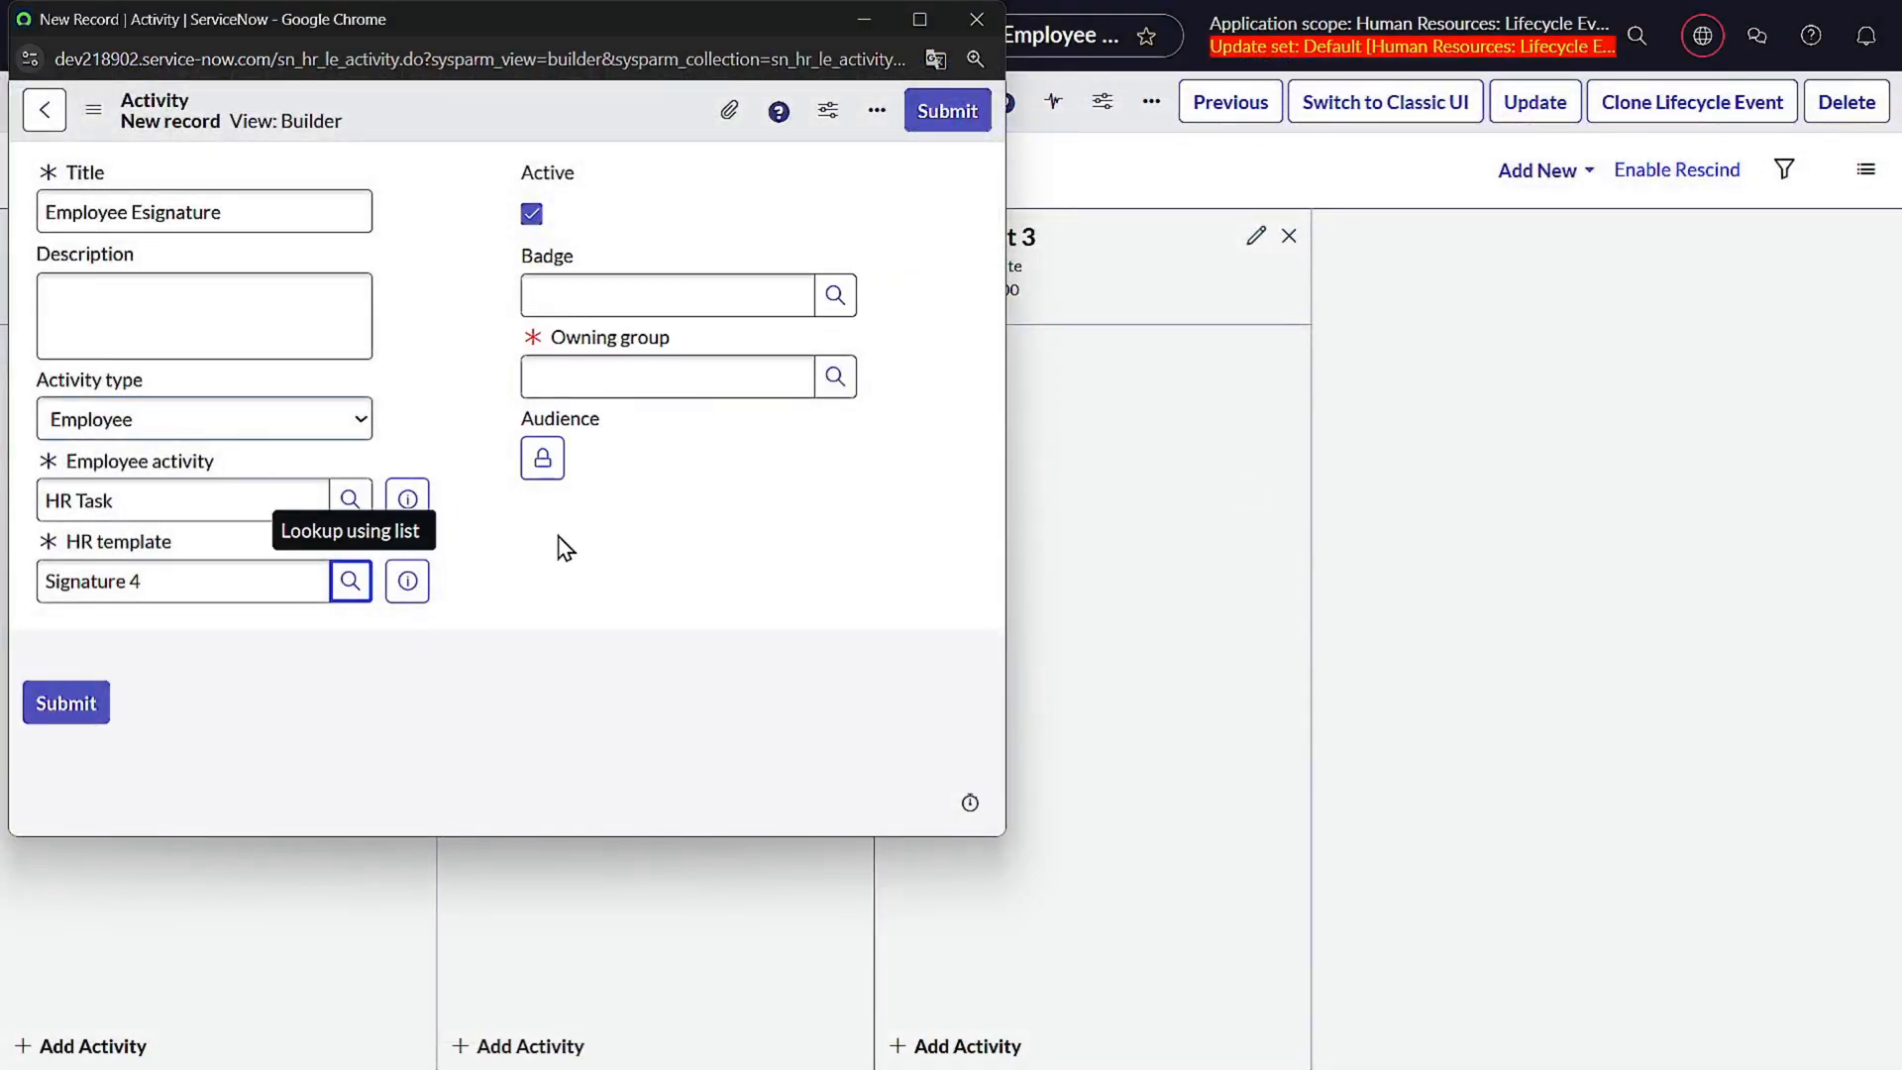
# - Set the Employee Esignature activity's badge to HR and its owning group to HR Payroll, and submit the activity
pyautogui.click(705, 374)
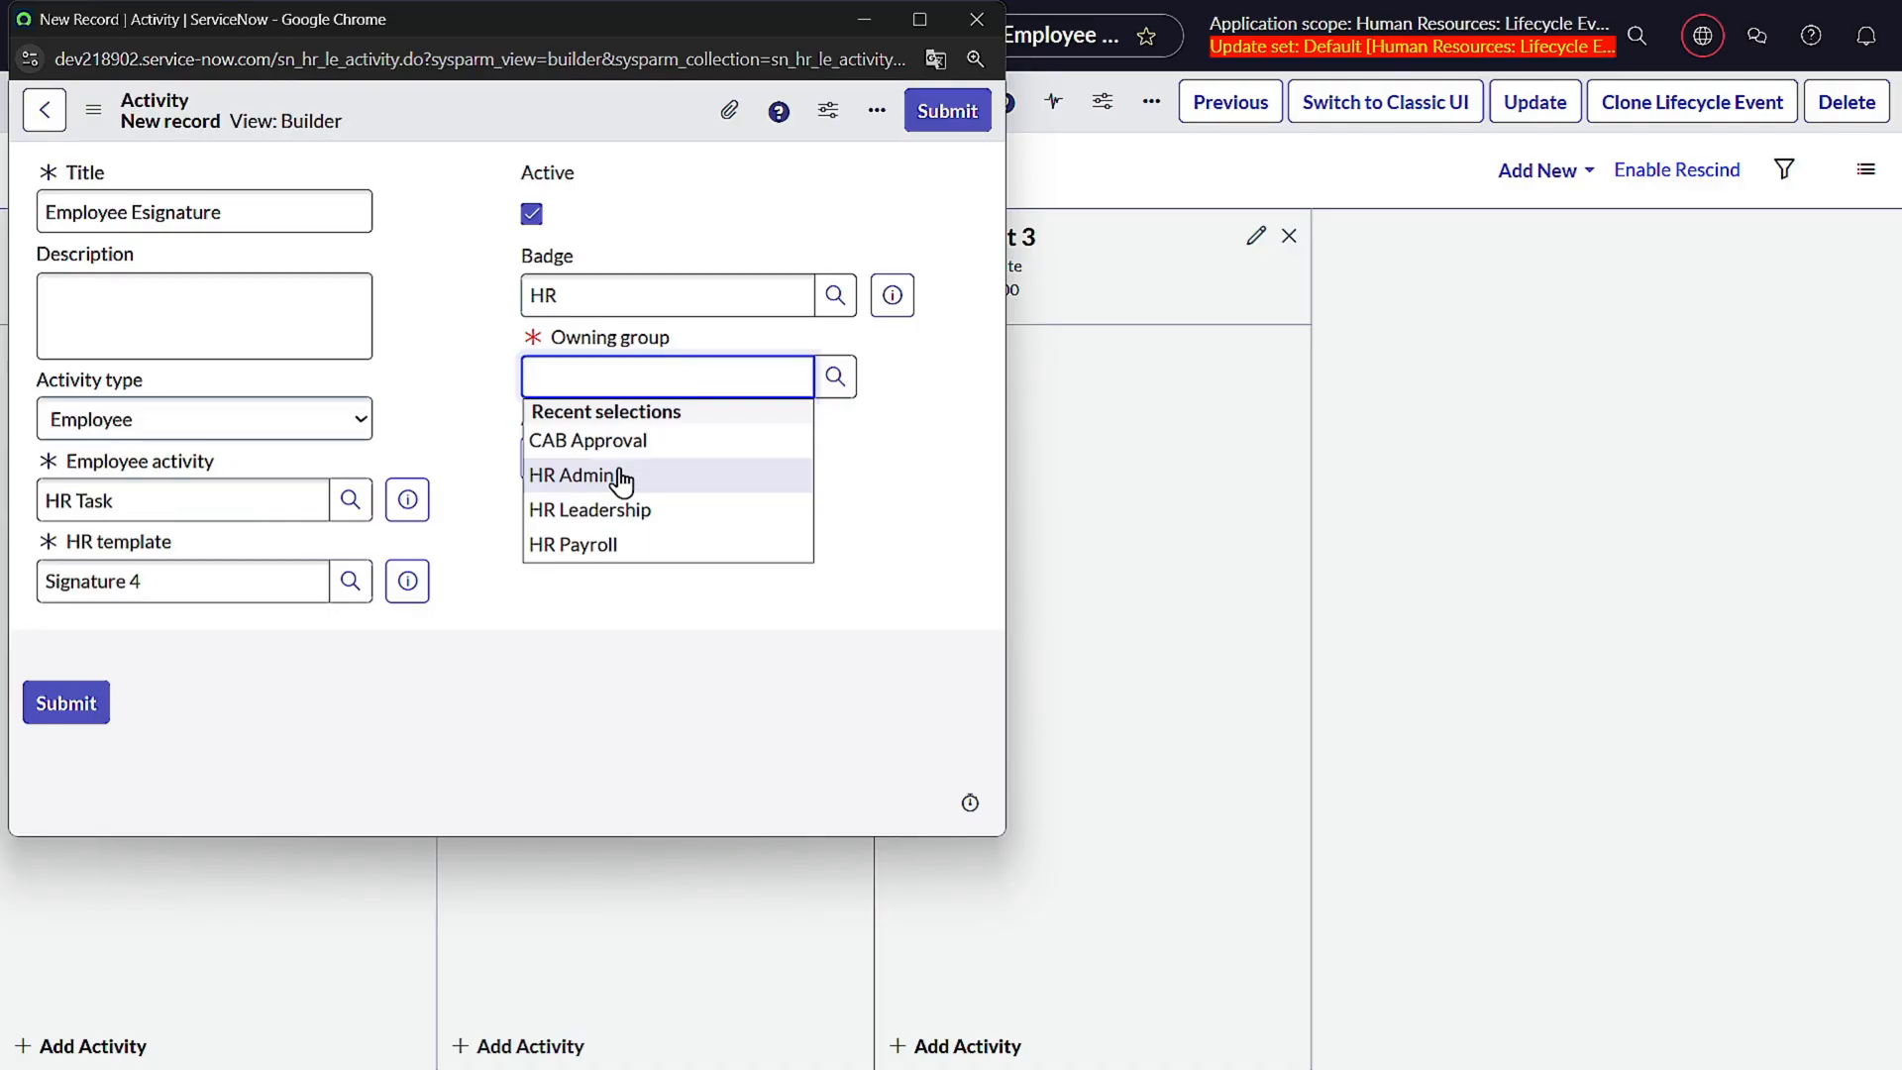
pyautogui.click(622, 546)
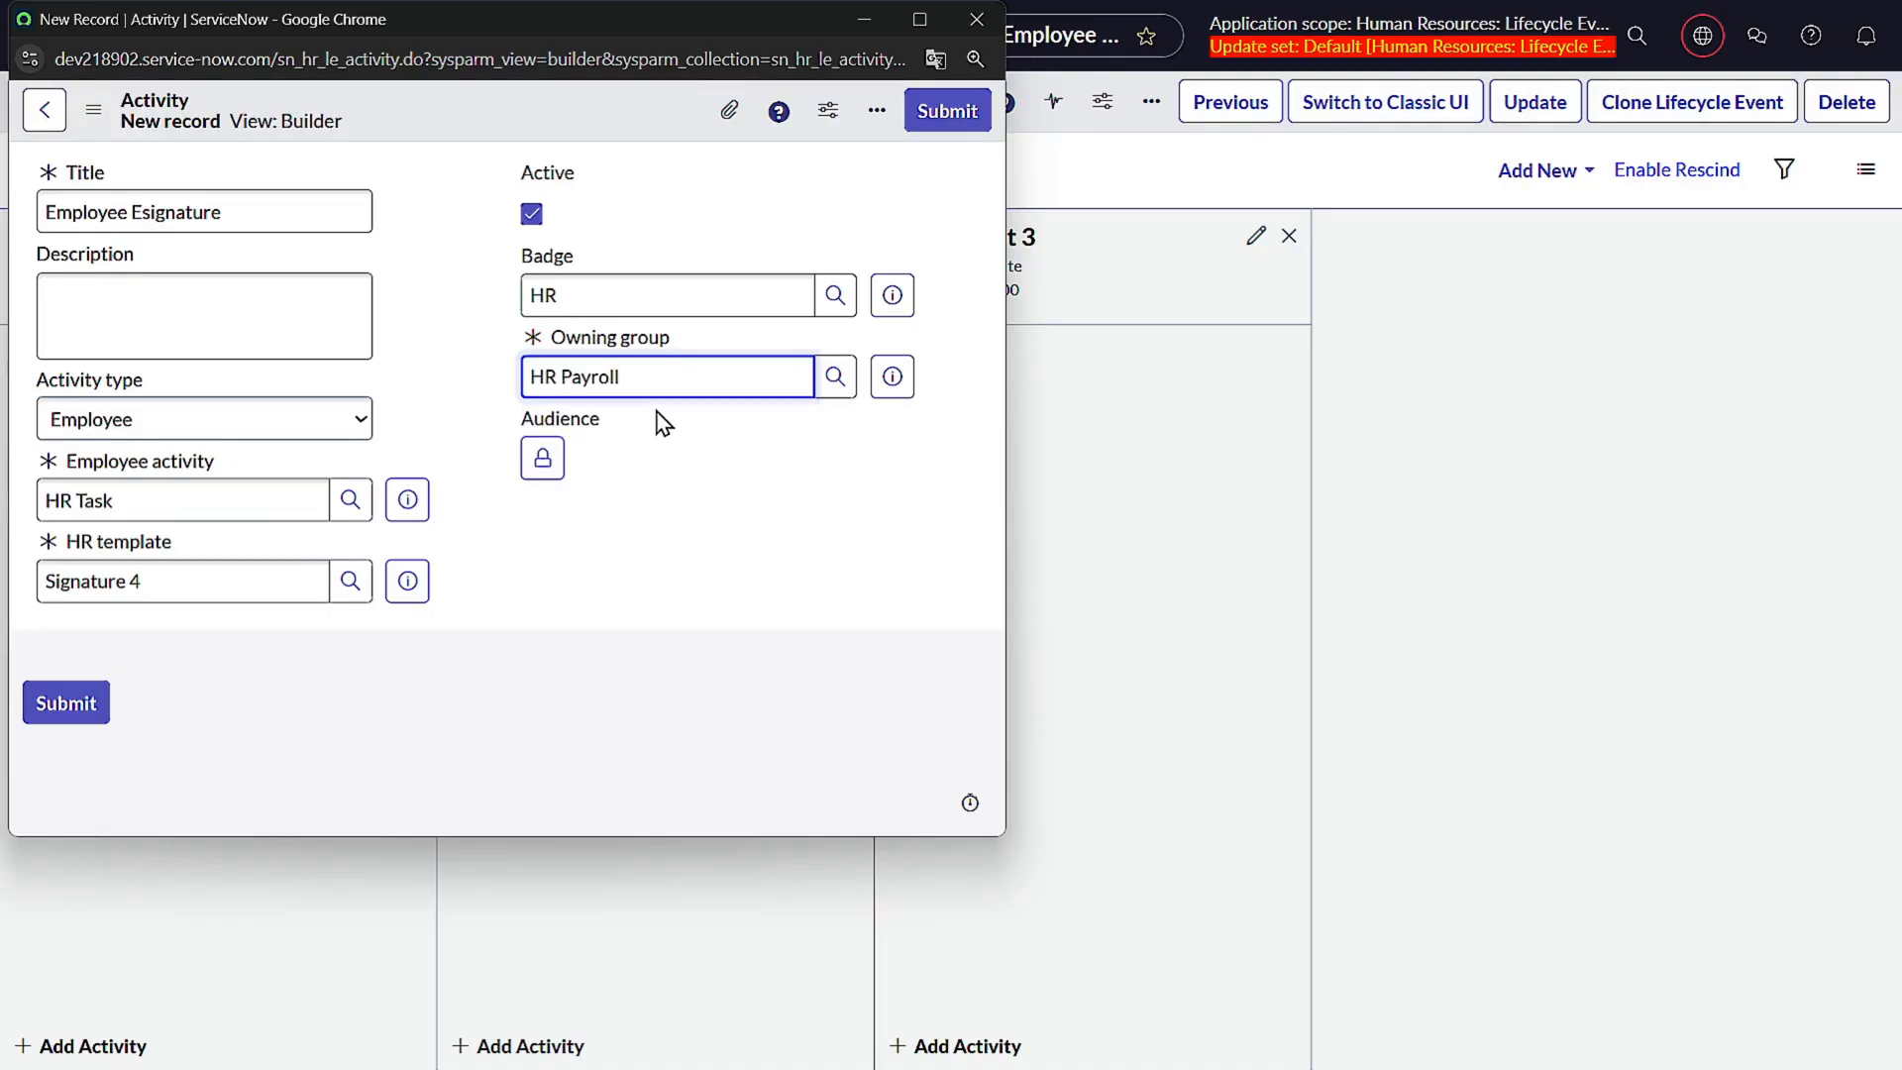
pyautogui.click(930, 127)
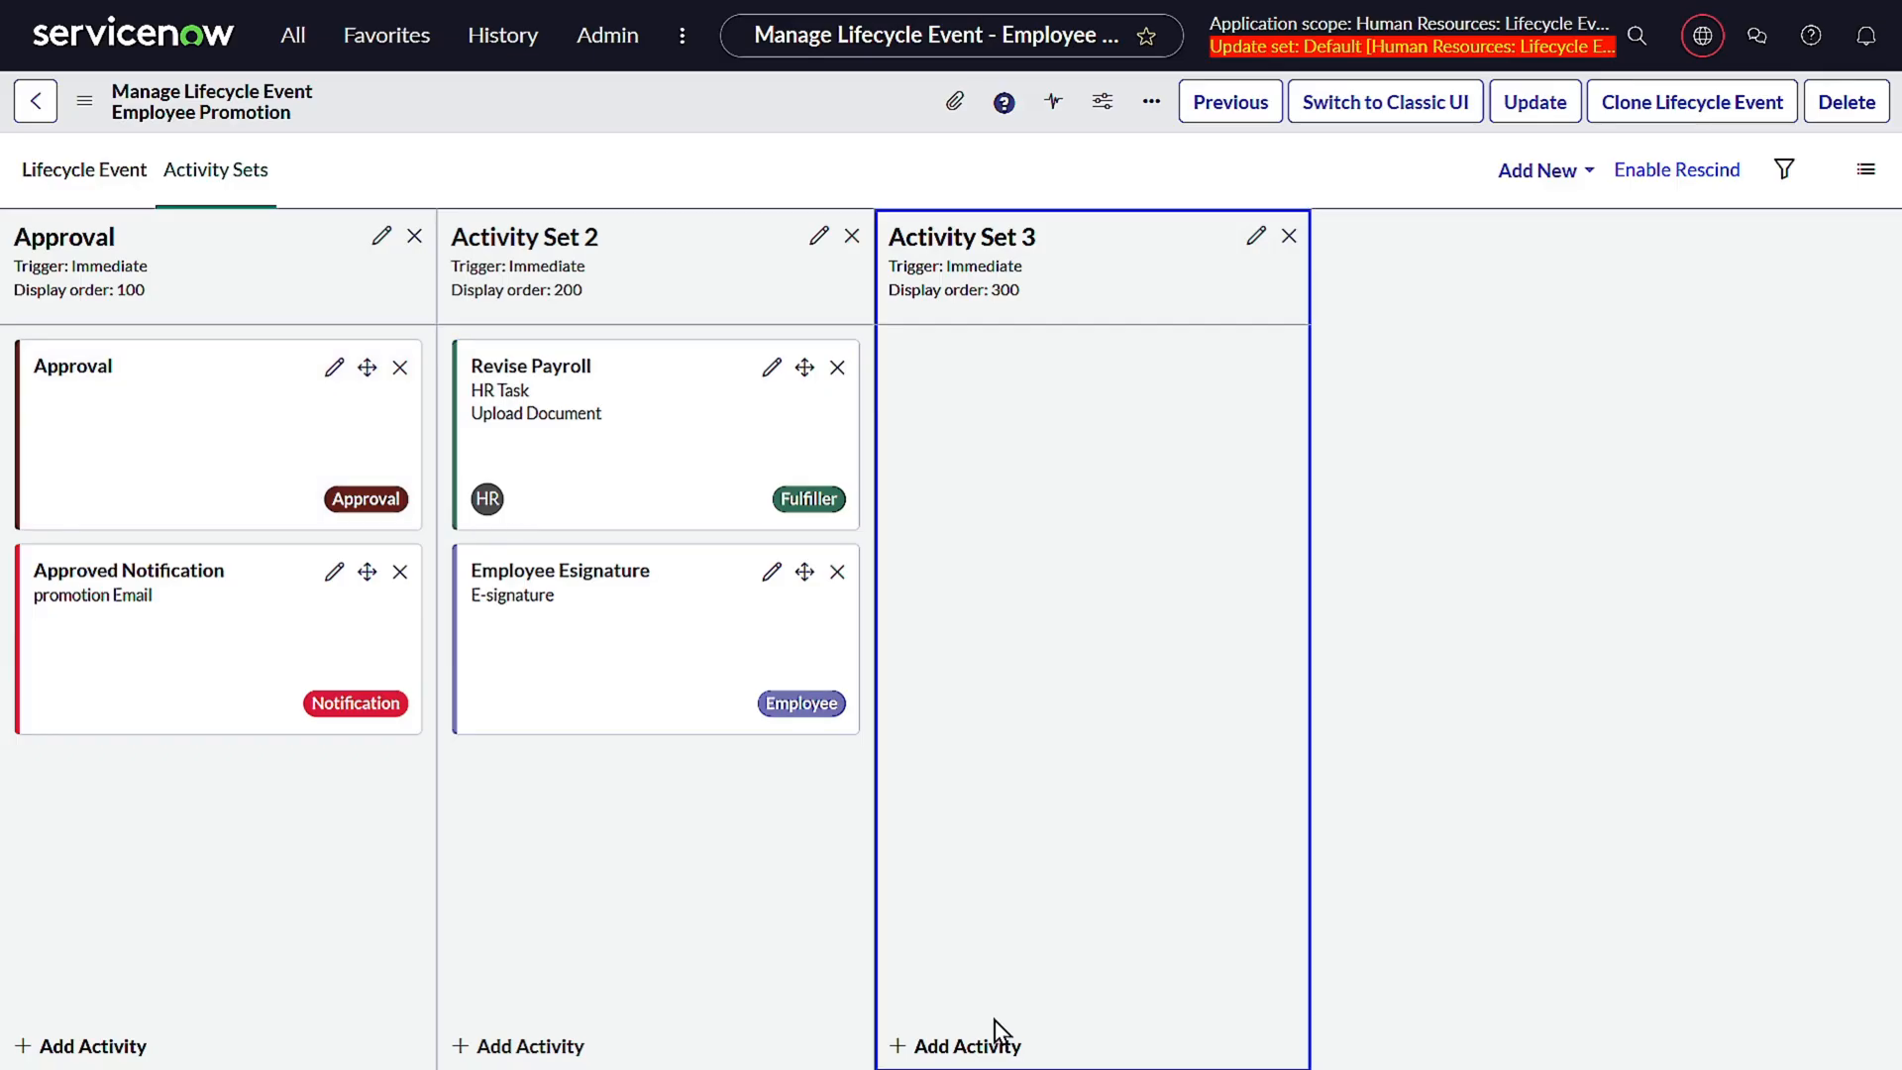
# - Change the title of Activity Set 2 to "Documentation" and save the set
pyautogui.click(815, 235)
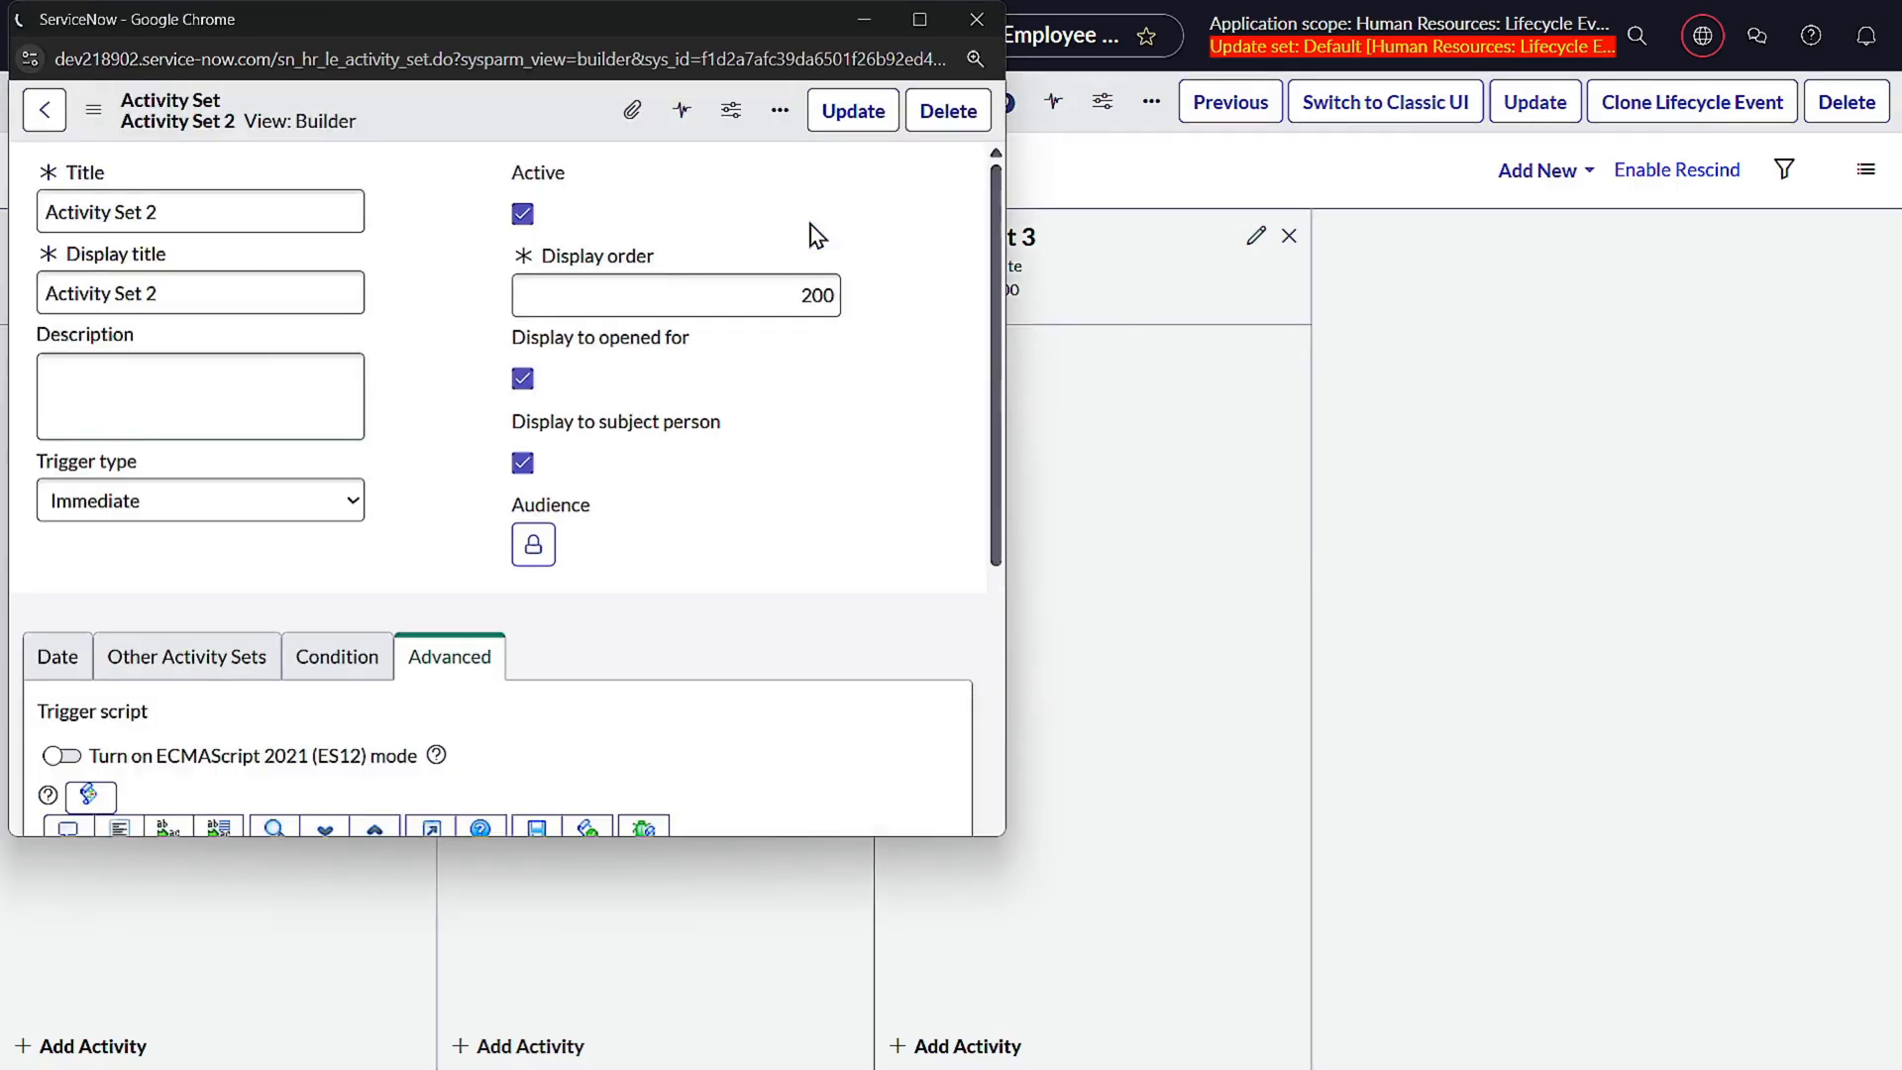
pyautogui.tripleClick(235, 208)
pyautogui.write('Documentat')
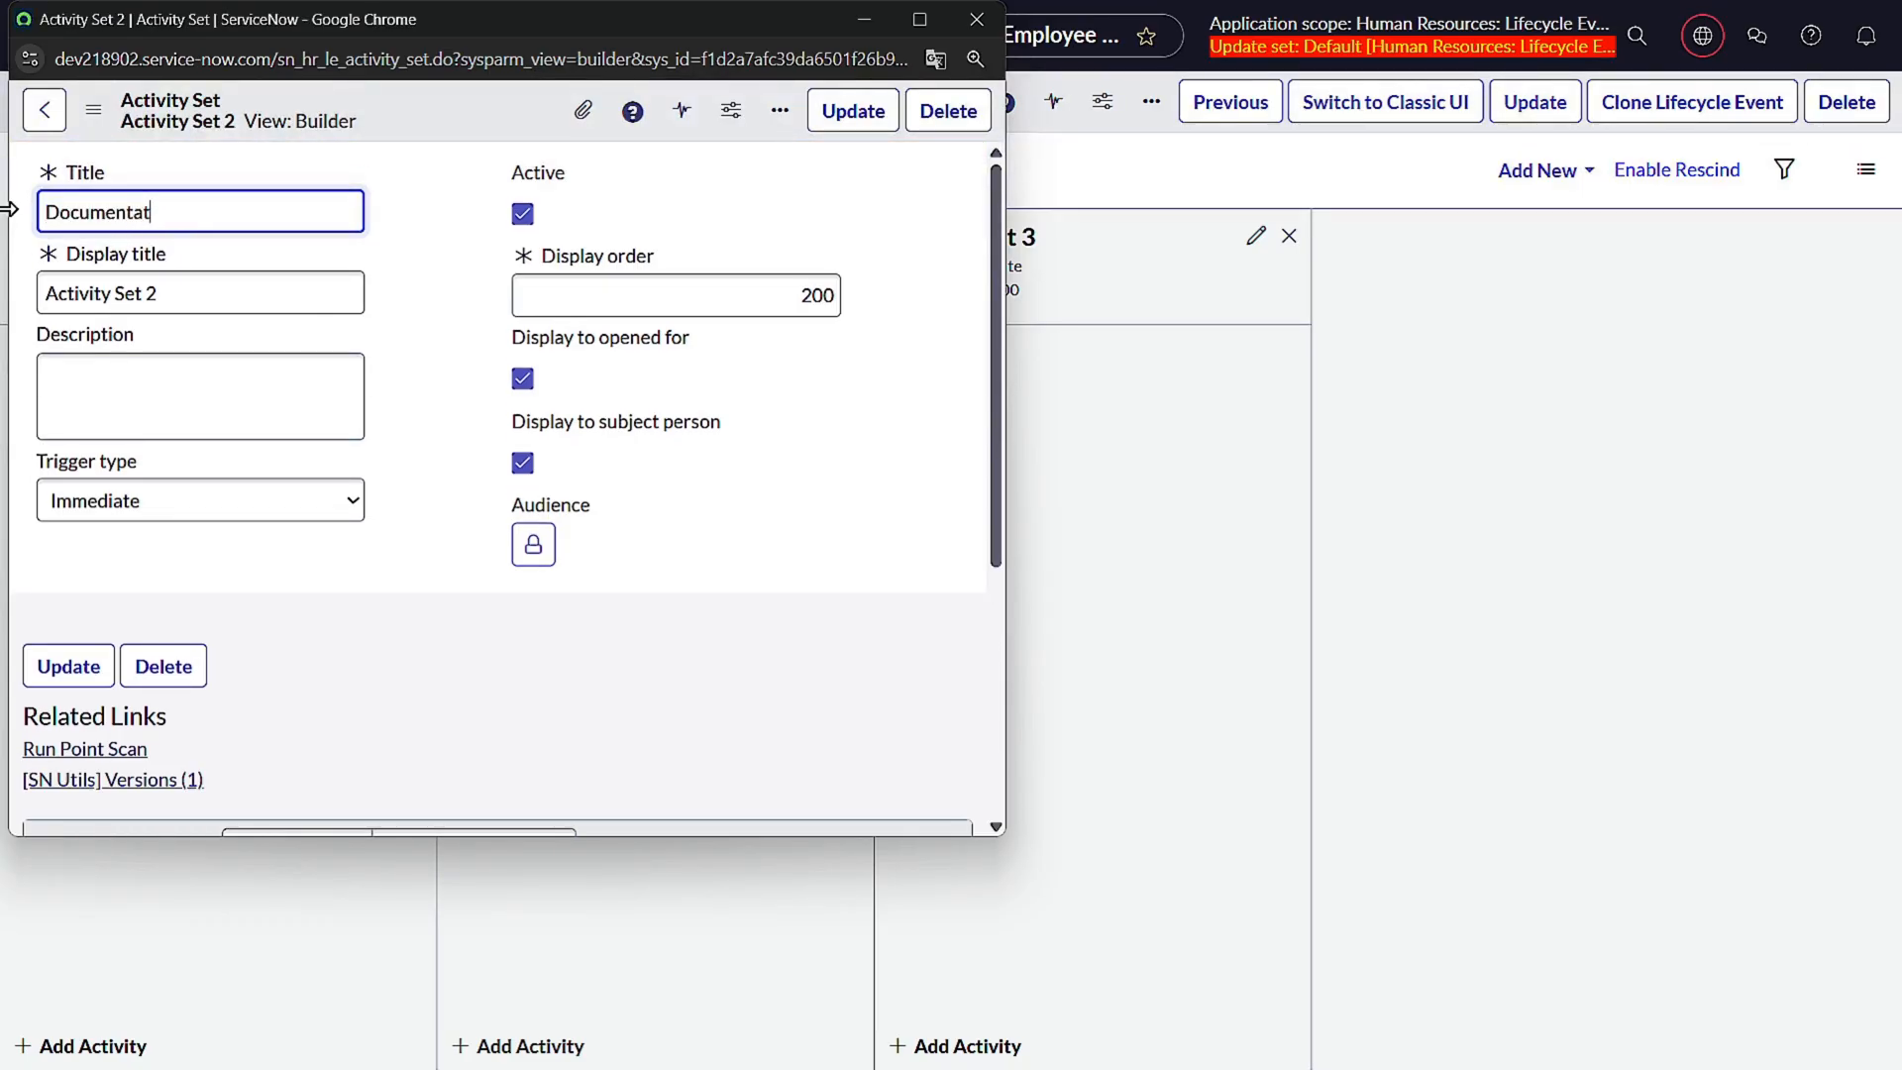
pyautogui.click(872, 124)
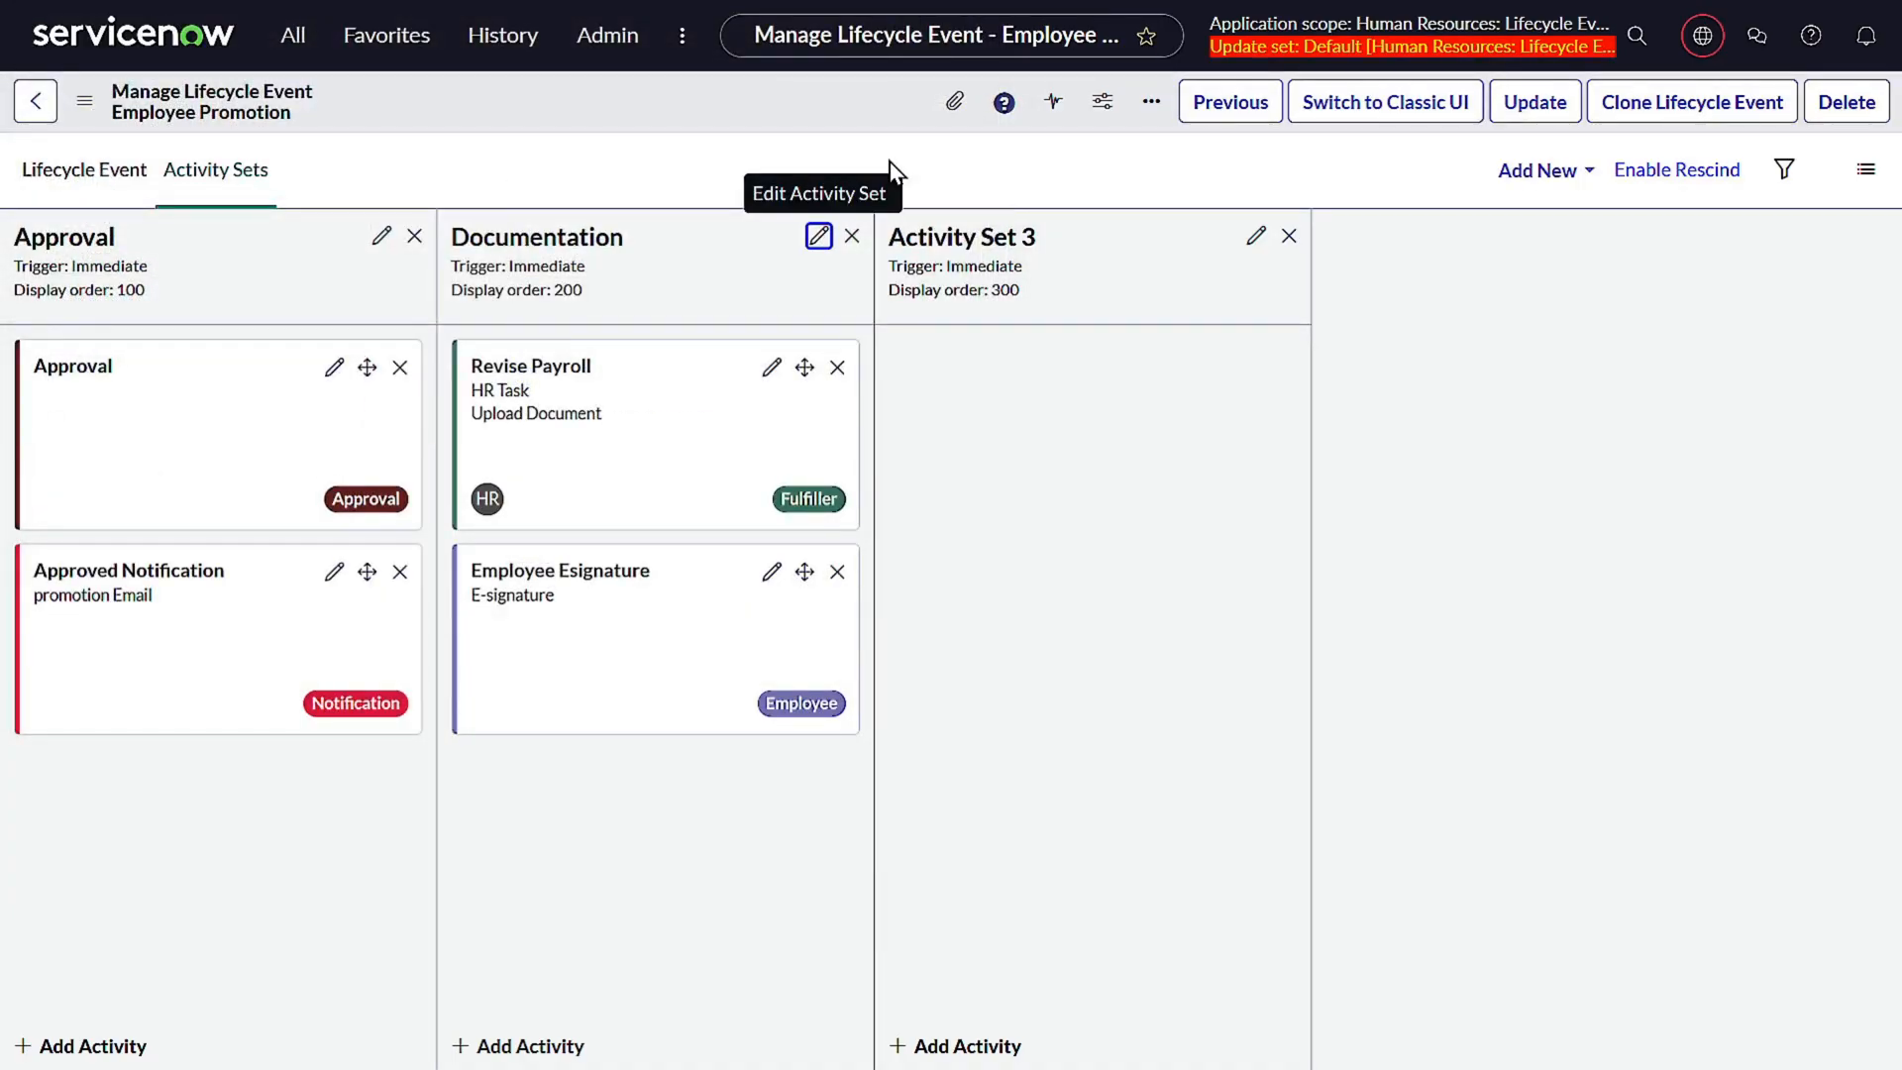
# - Change the title of Activity Set 3 to "Party" and save the set
pyautogui.click(1257, 236)
pyautogui.click(164, 216)
pyautogui.moveTo(164, 216); pyautogui.dragTo(8, 237)
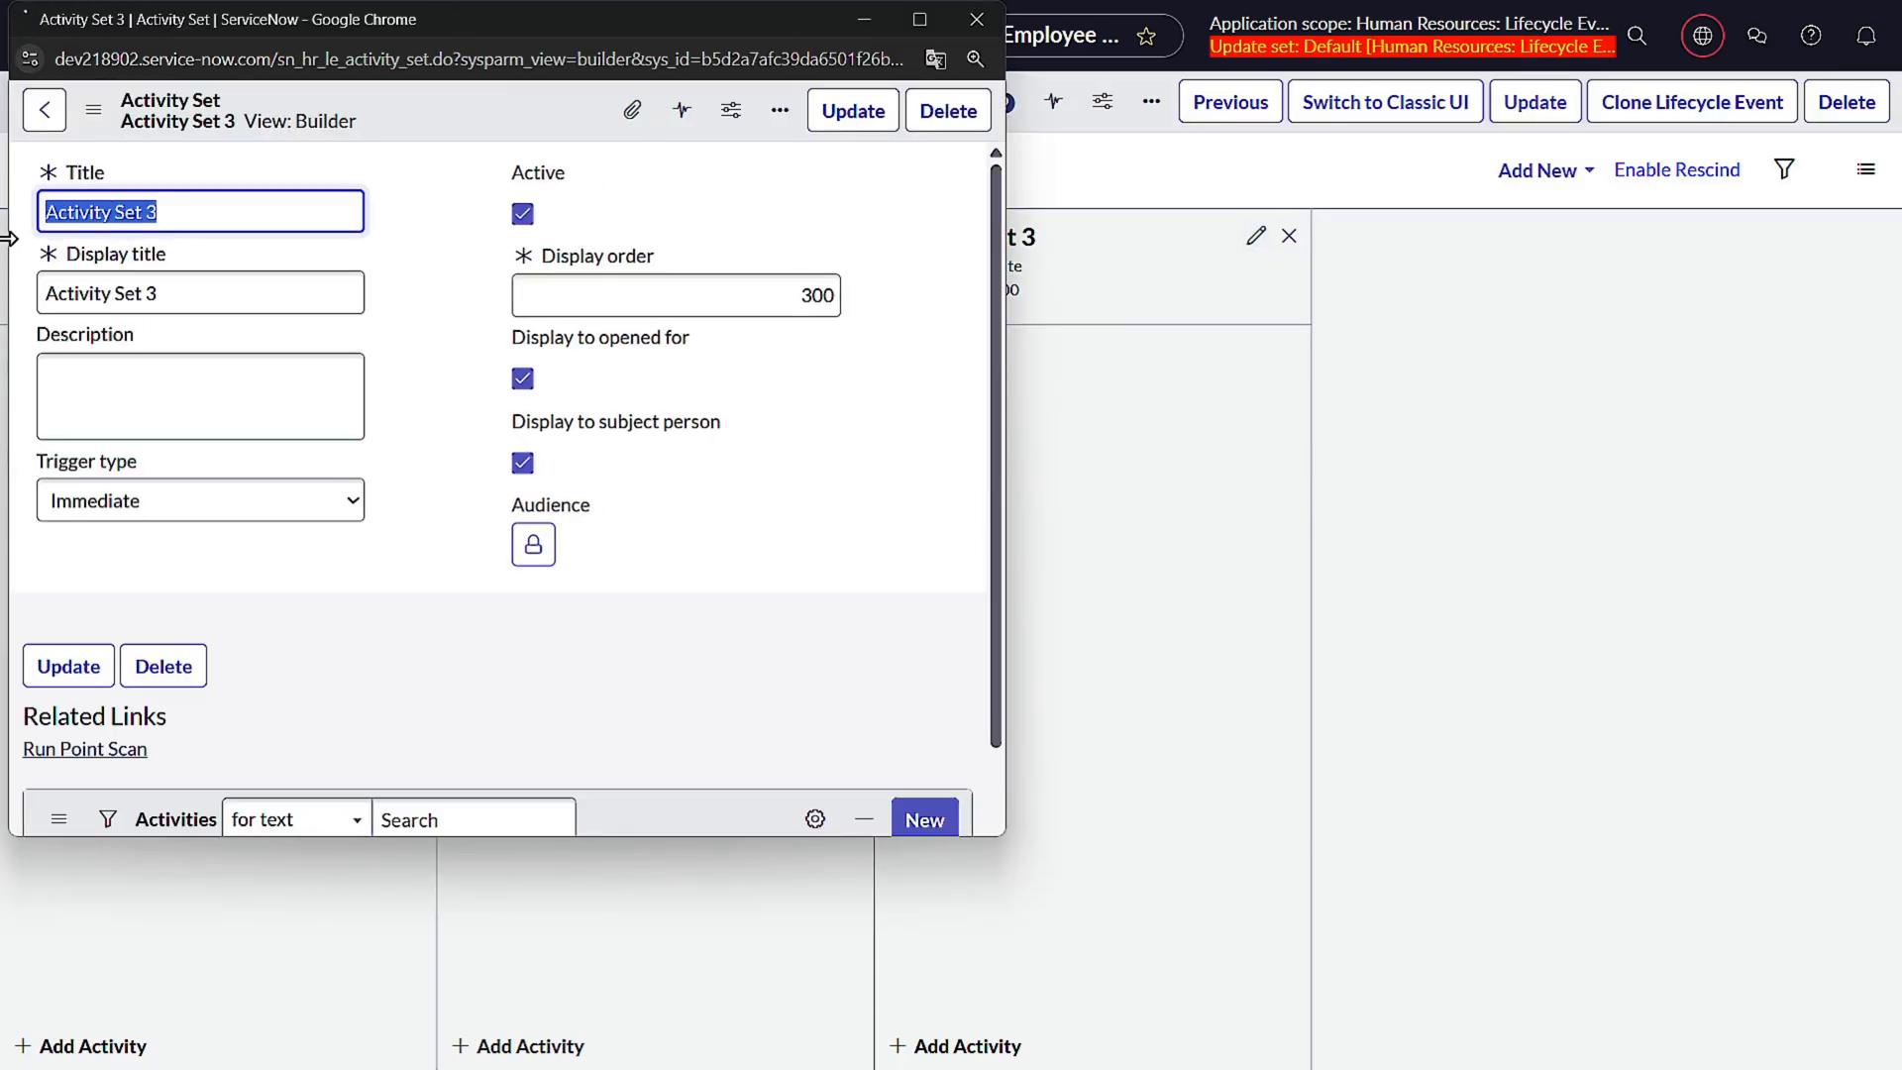
pyautogui.press('BackSpace')
pyautogui.write('Party')
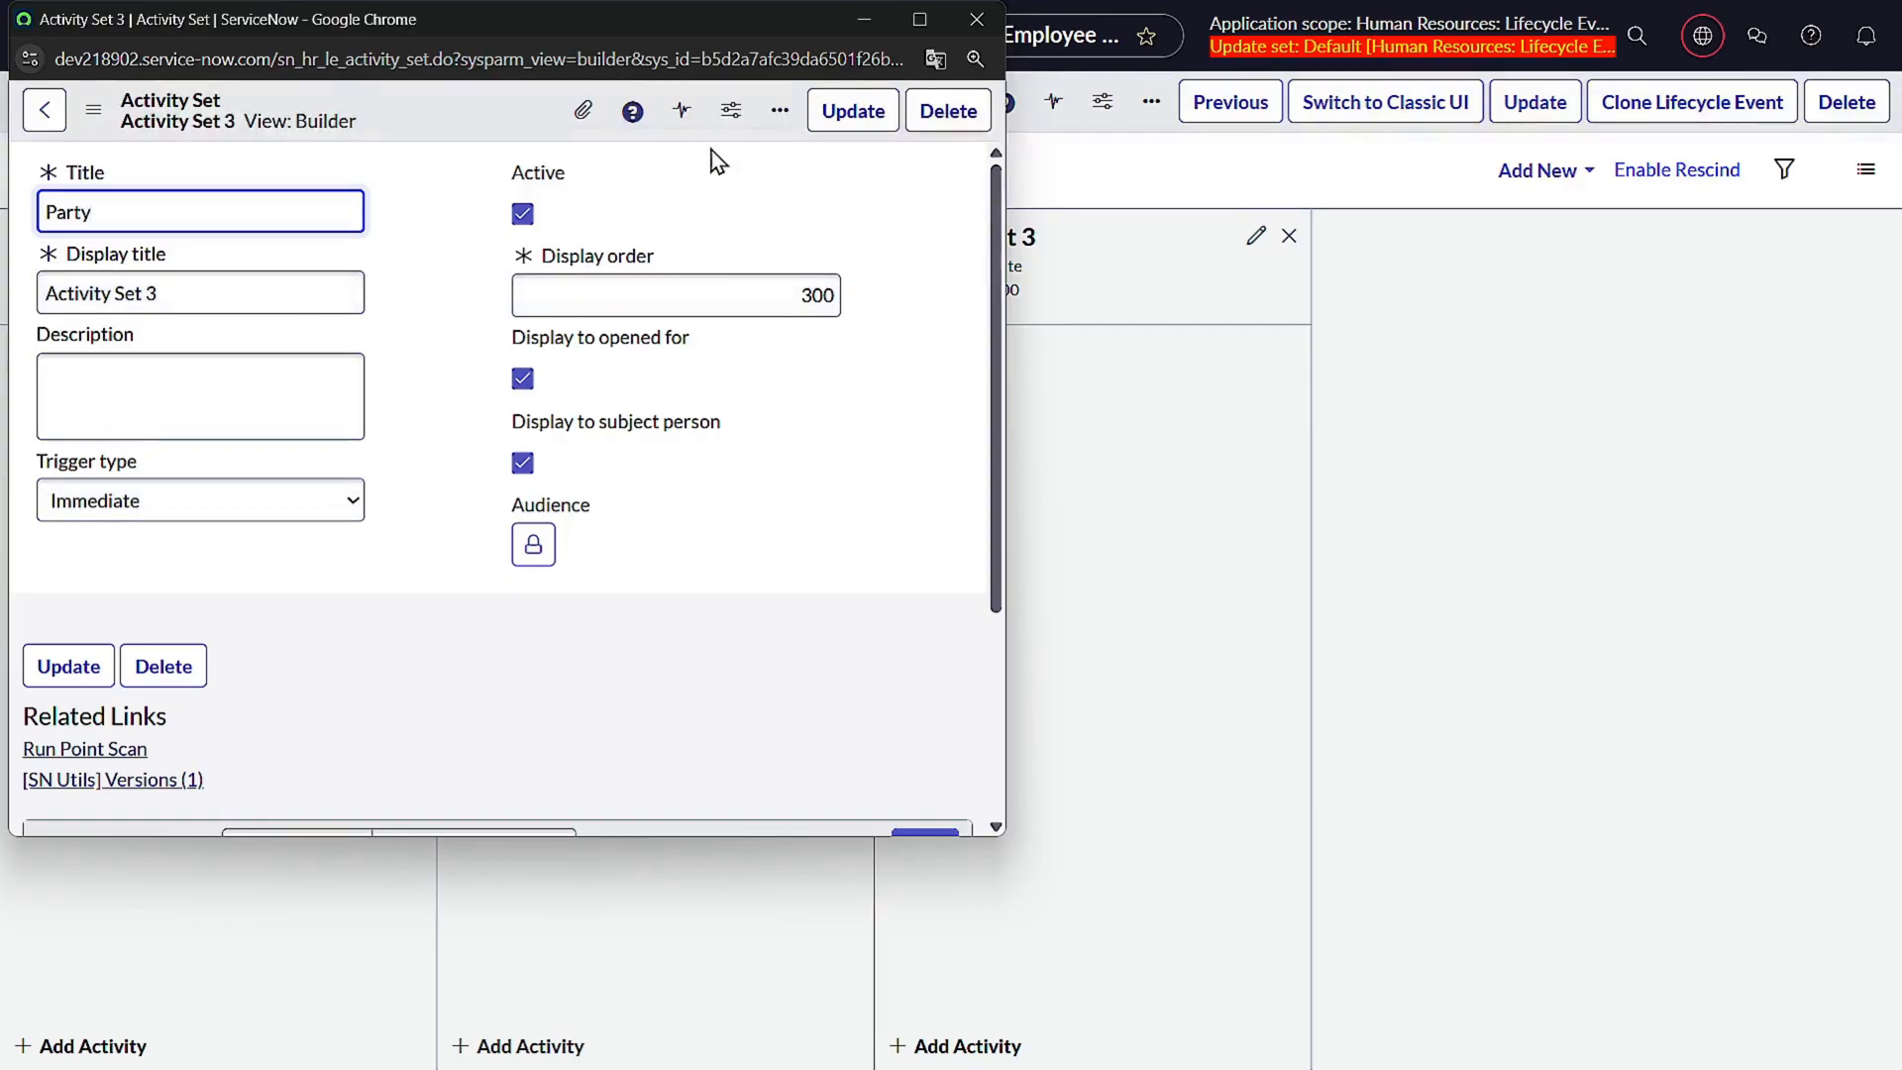
pyautogui.click(851, 111)
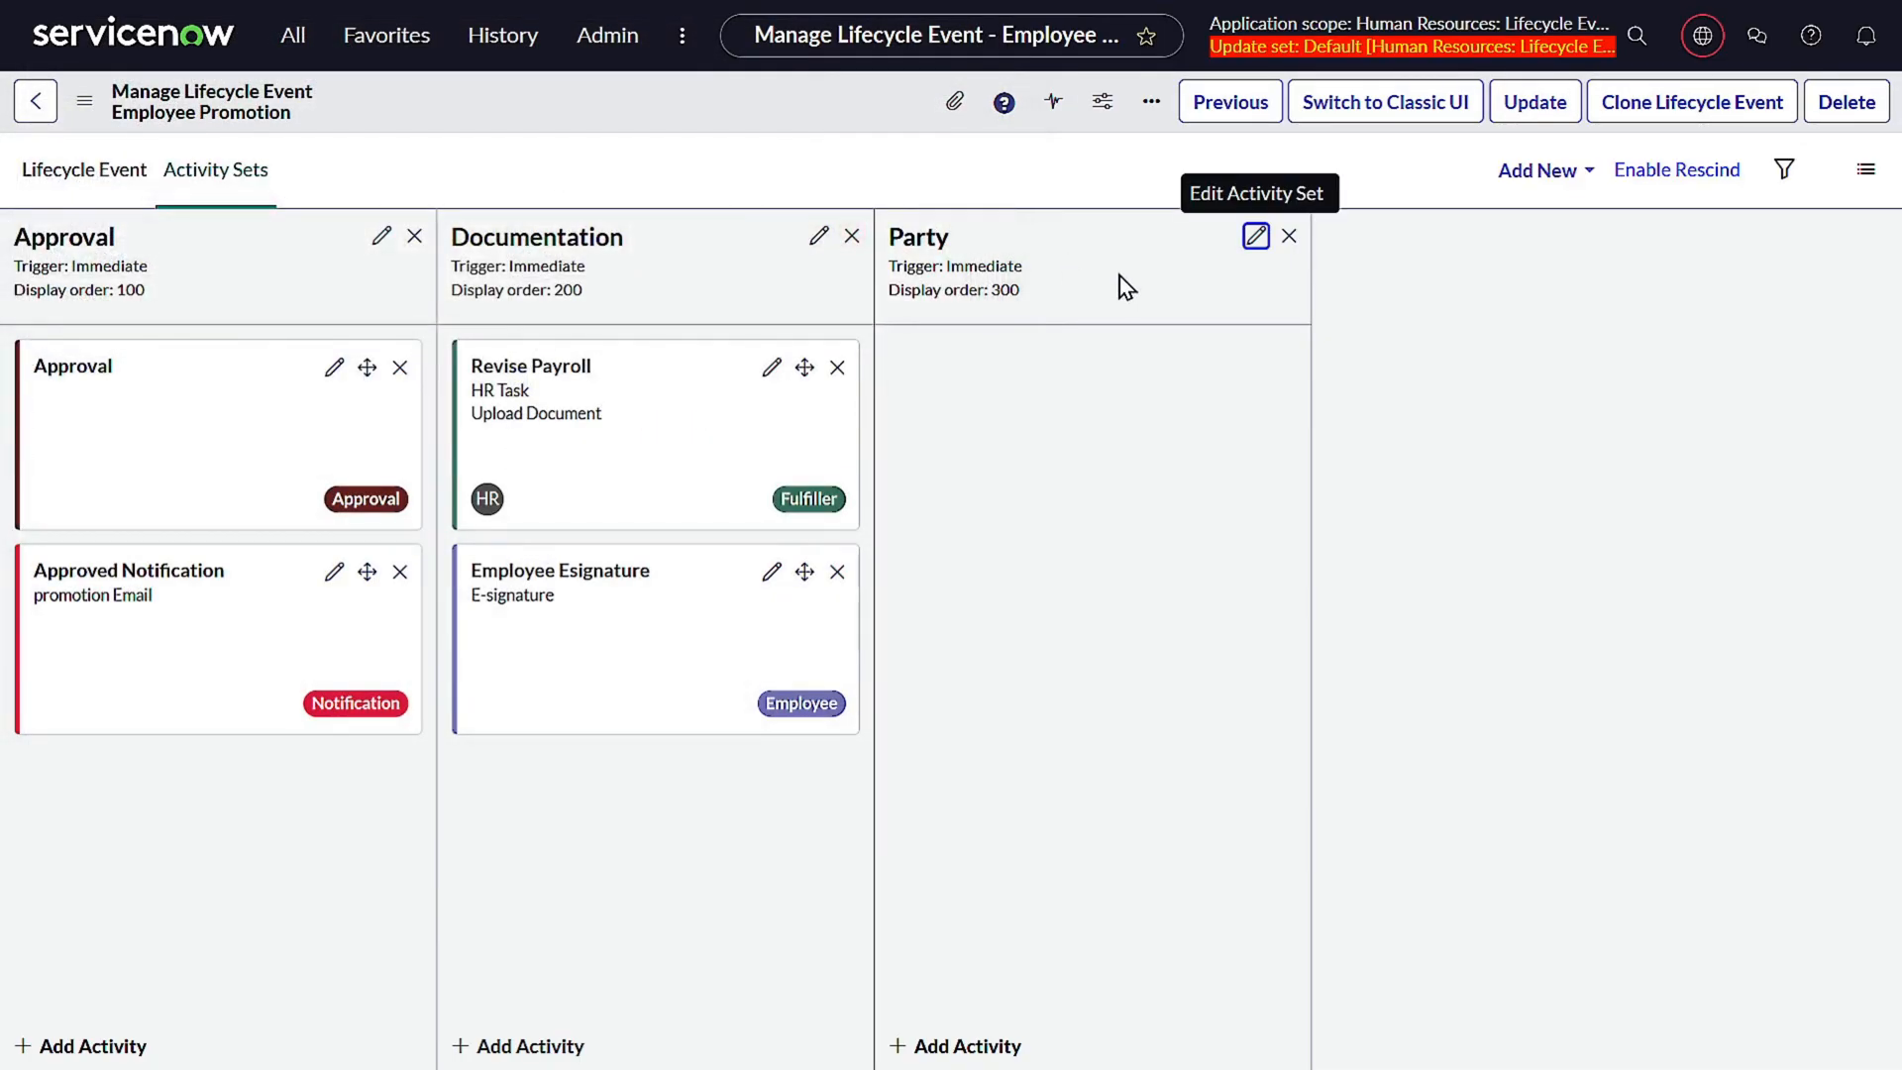
# - Add an activity titled "Party Email" to the Party set with the activity type Notification
pyautogui.click(954, 1045)
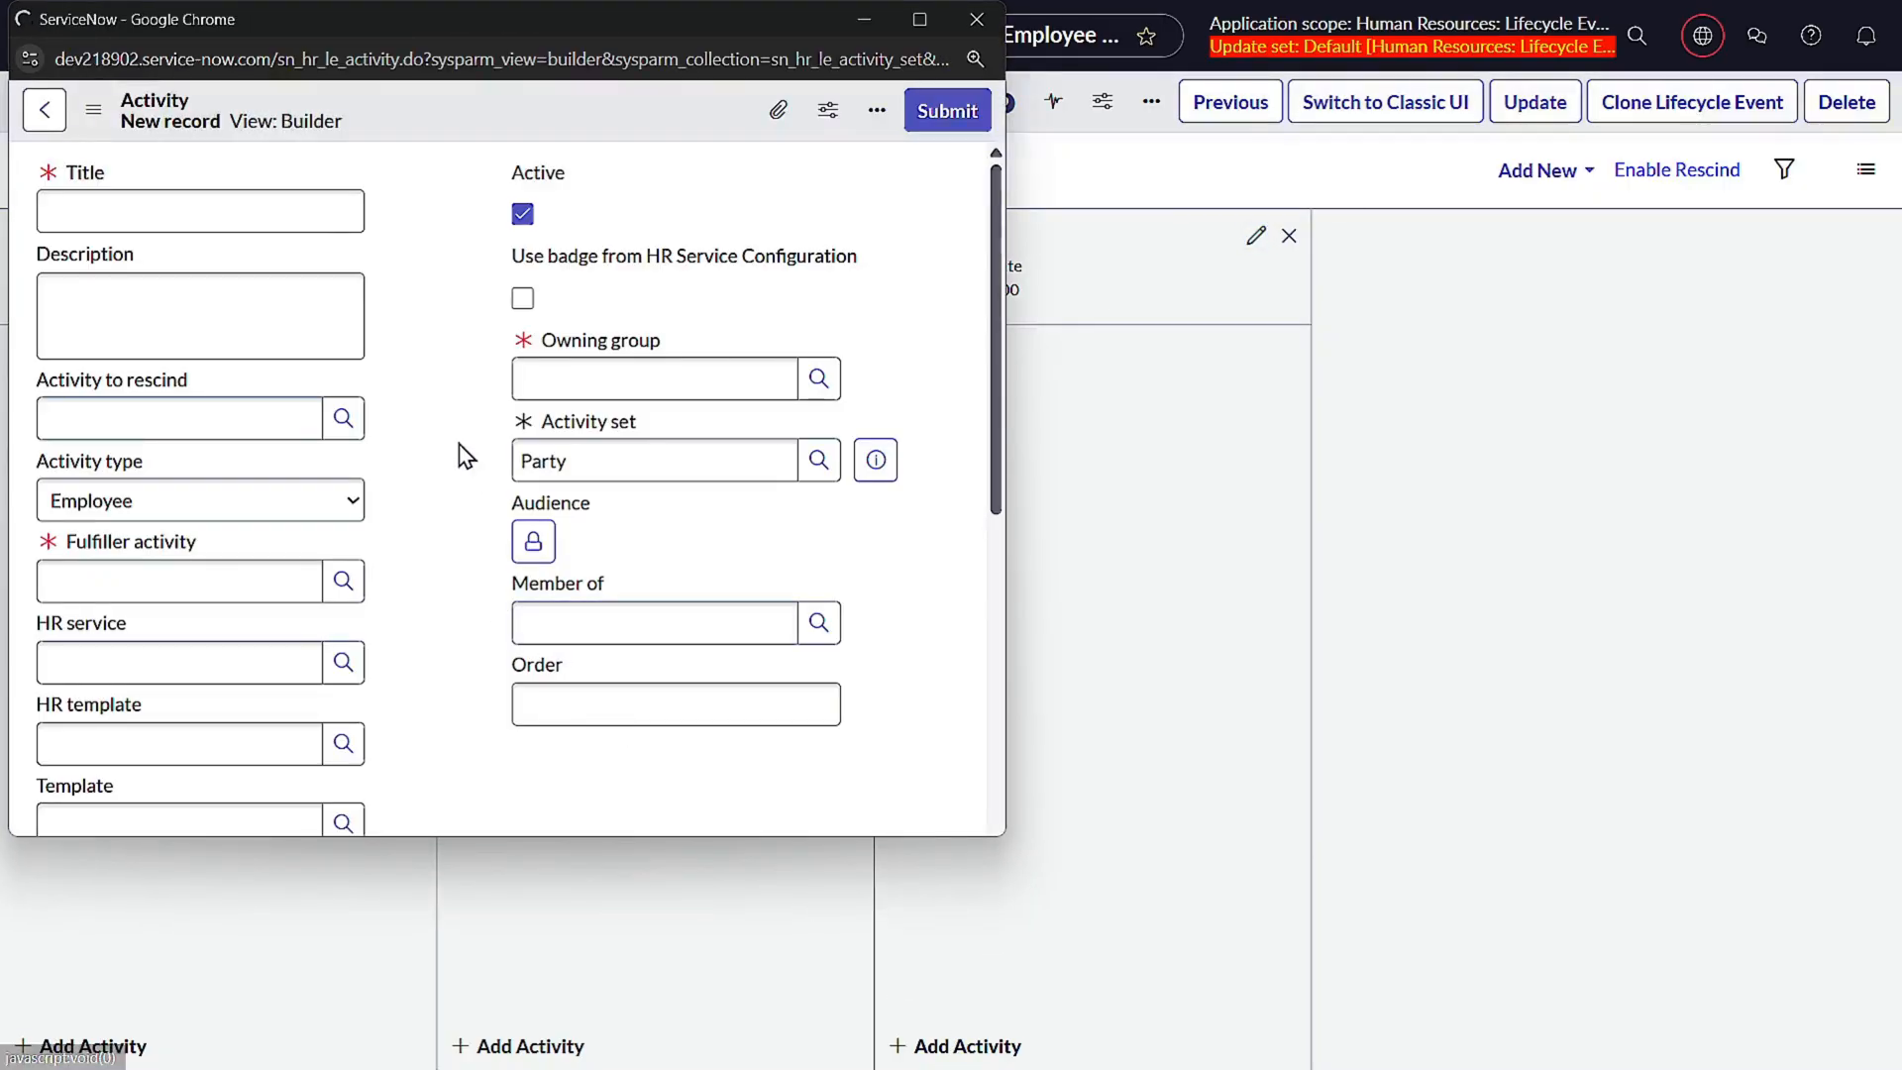
pyautogui.click(238, 203)
pyautogui.write('Party Email')
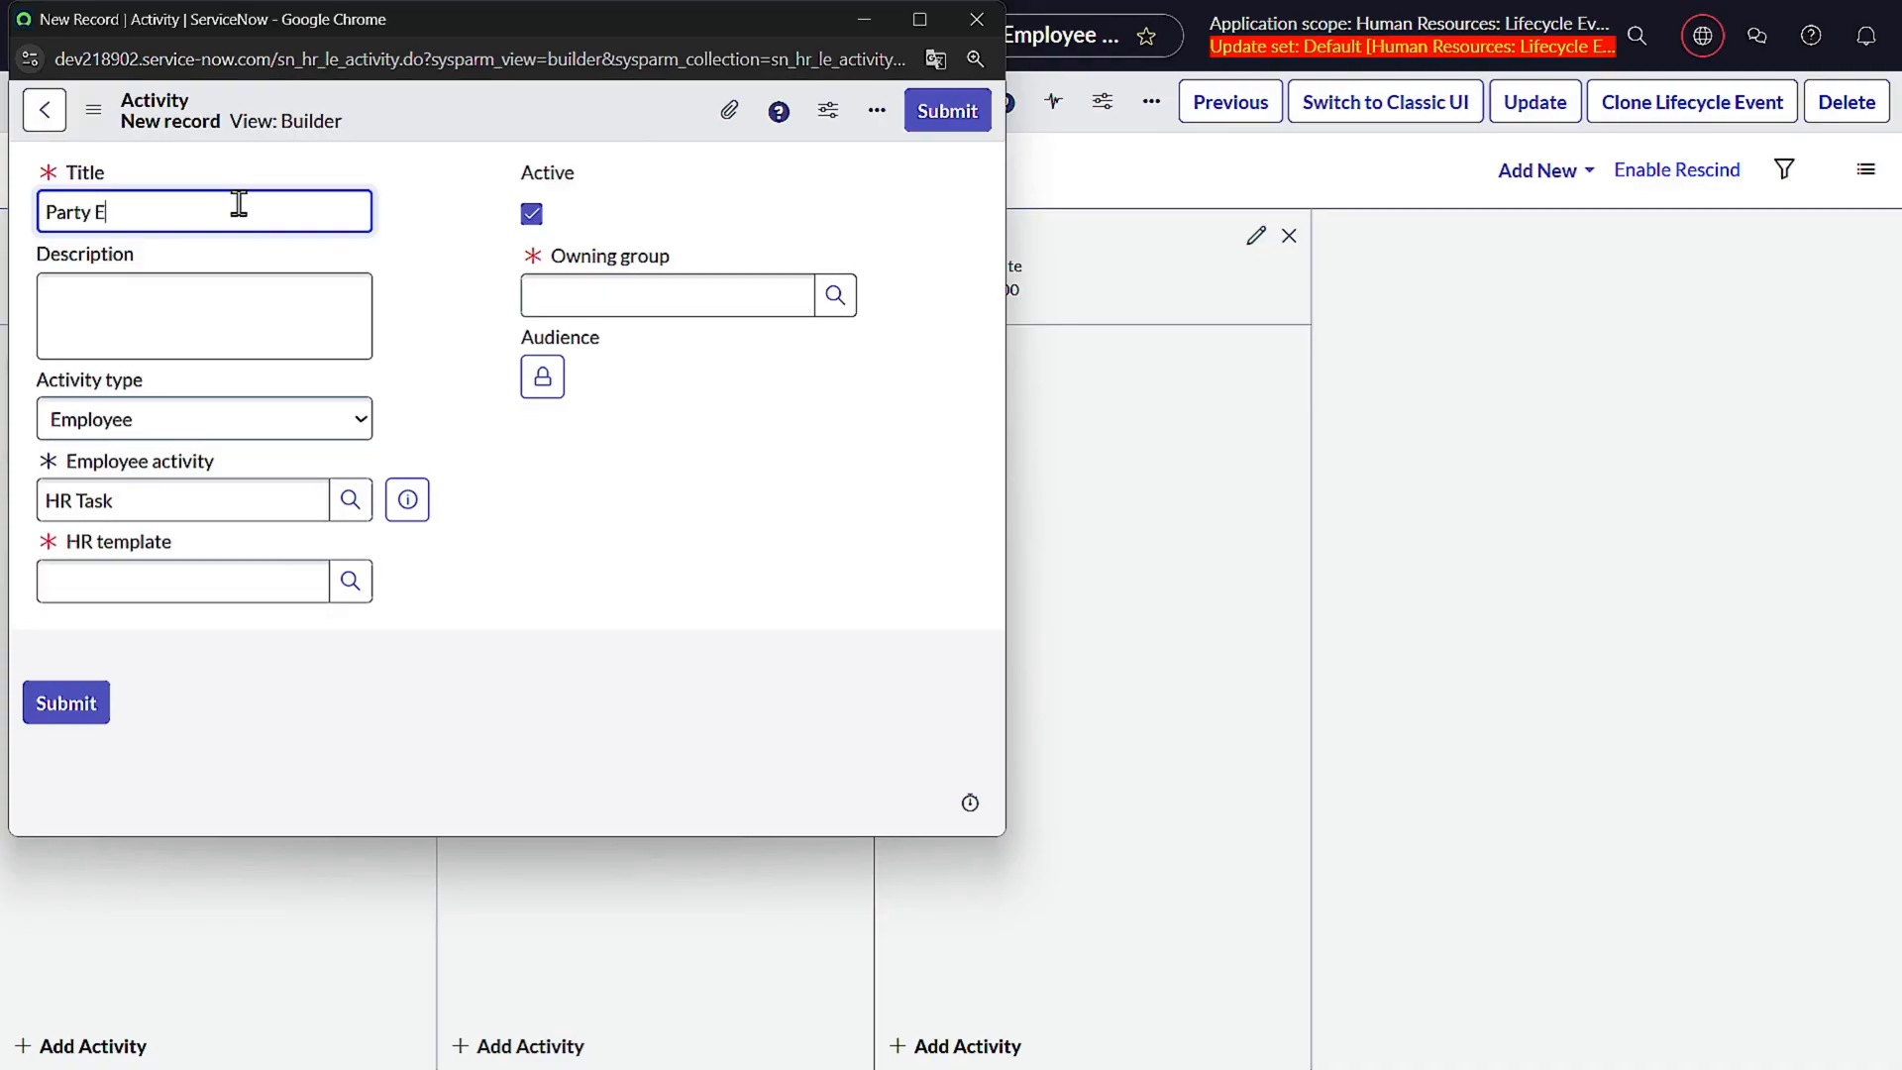
pyautogui.click(255, 420)
pyautogui.click(228, 560)
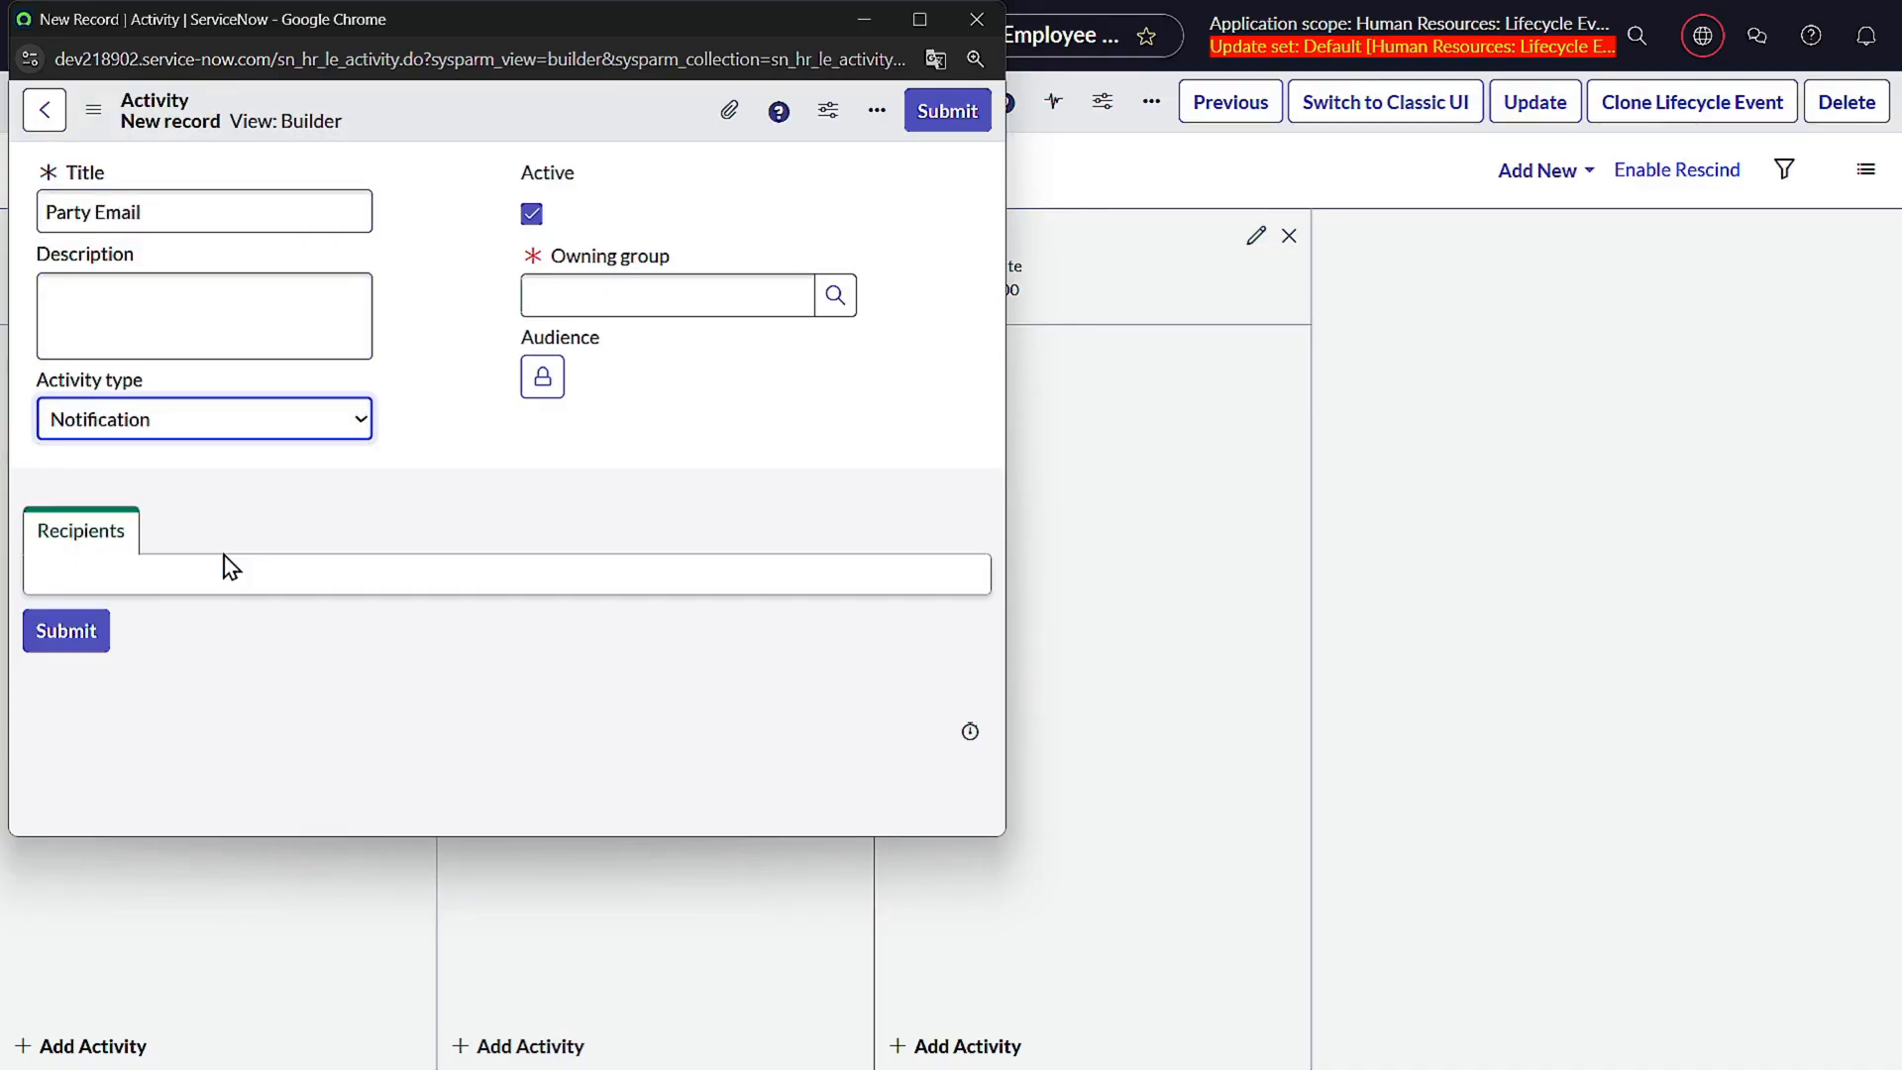
# - Start a new email content record for the activity's email template and name it "Lets have Party"
pyautogui.click(359, 499)
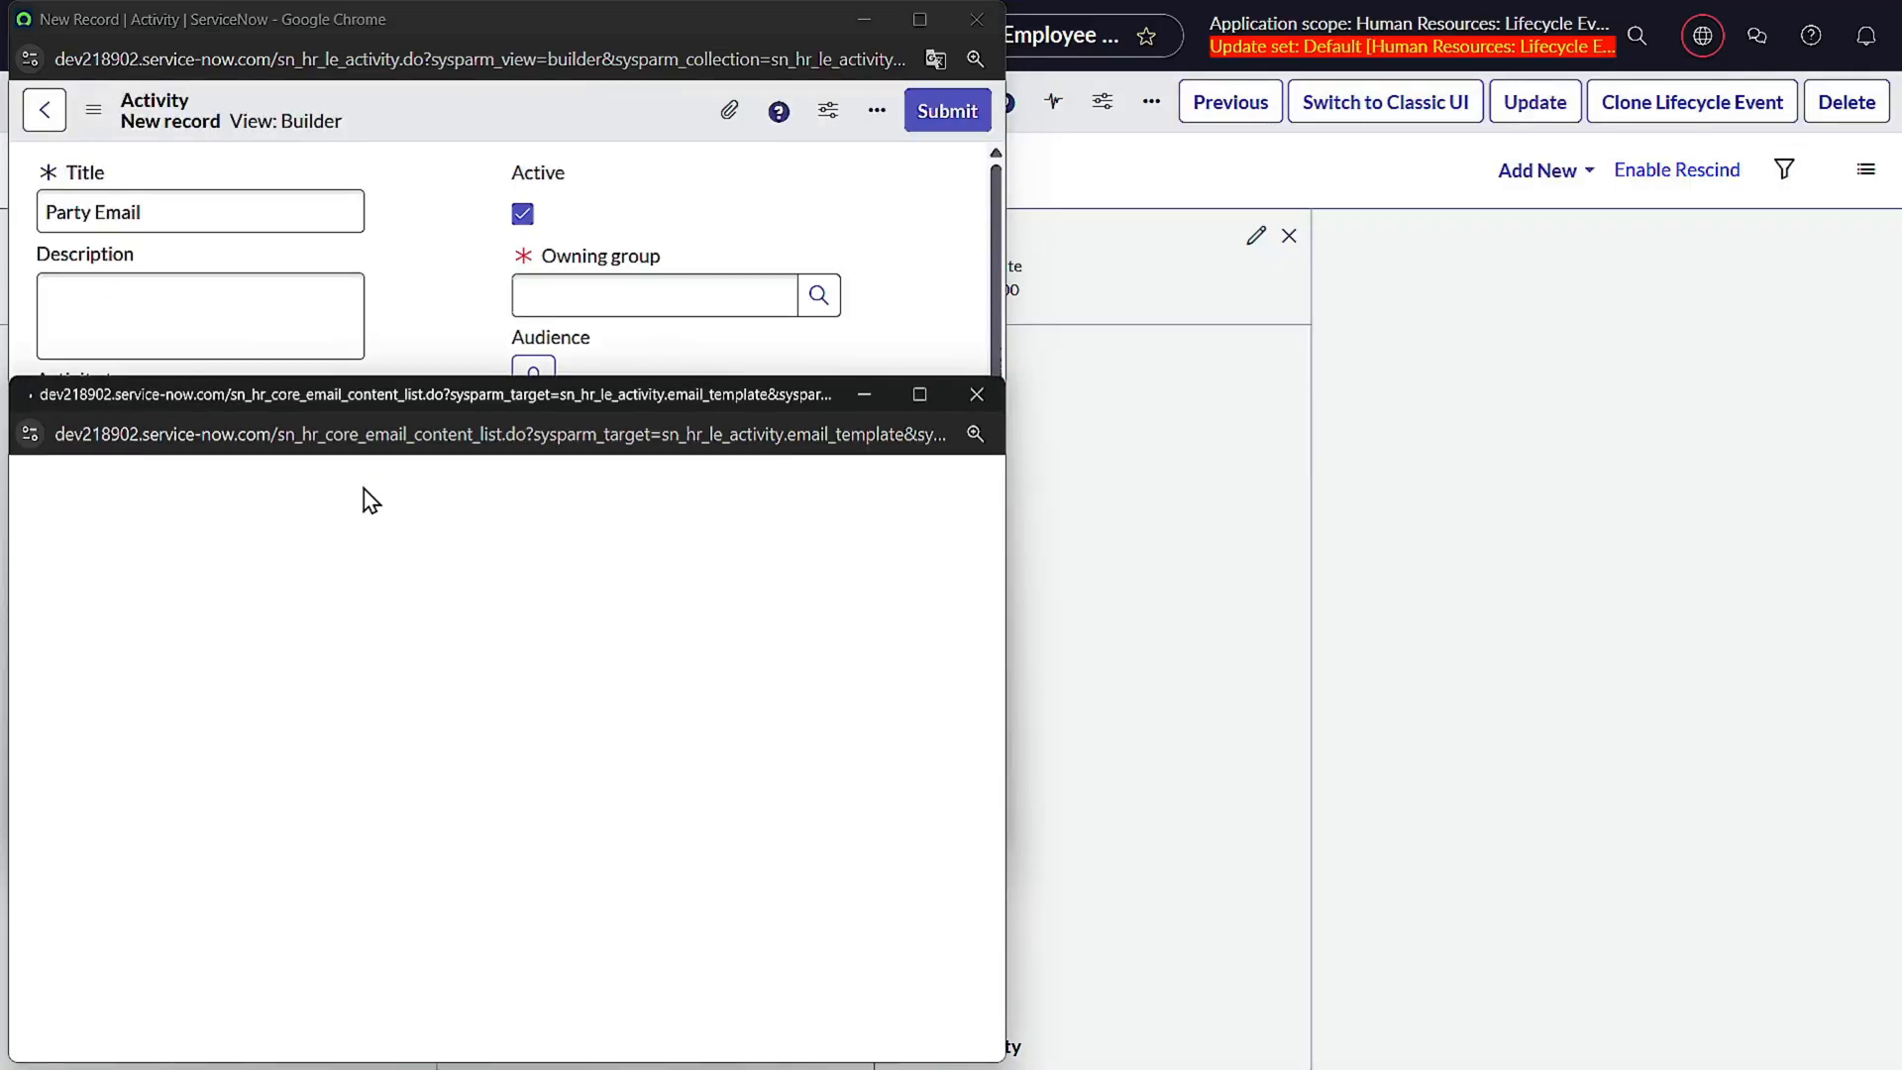
pyautogui.scroll(-1, 313, 678)
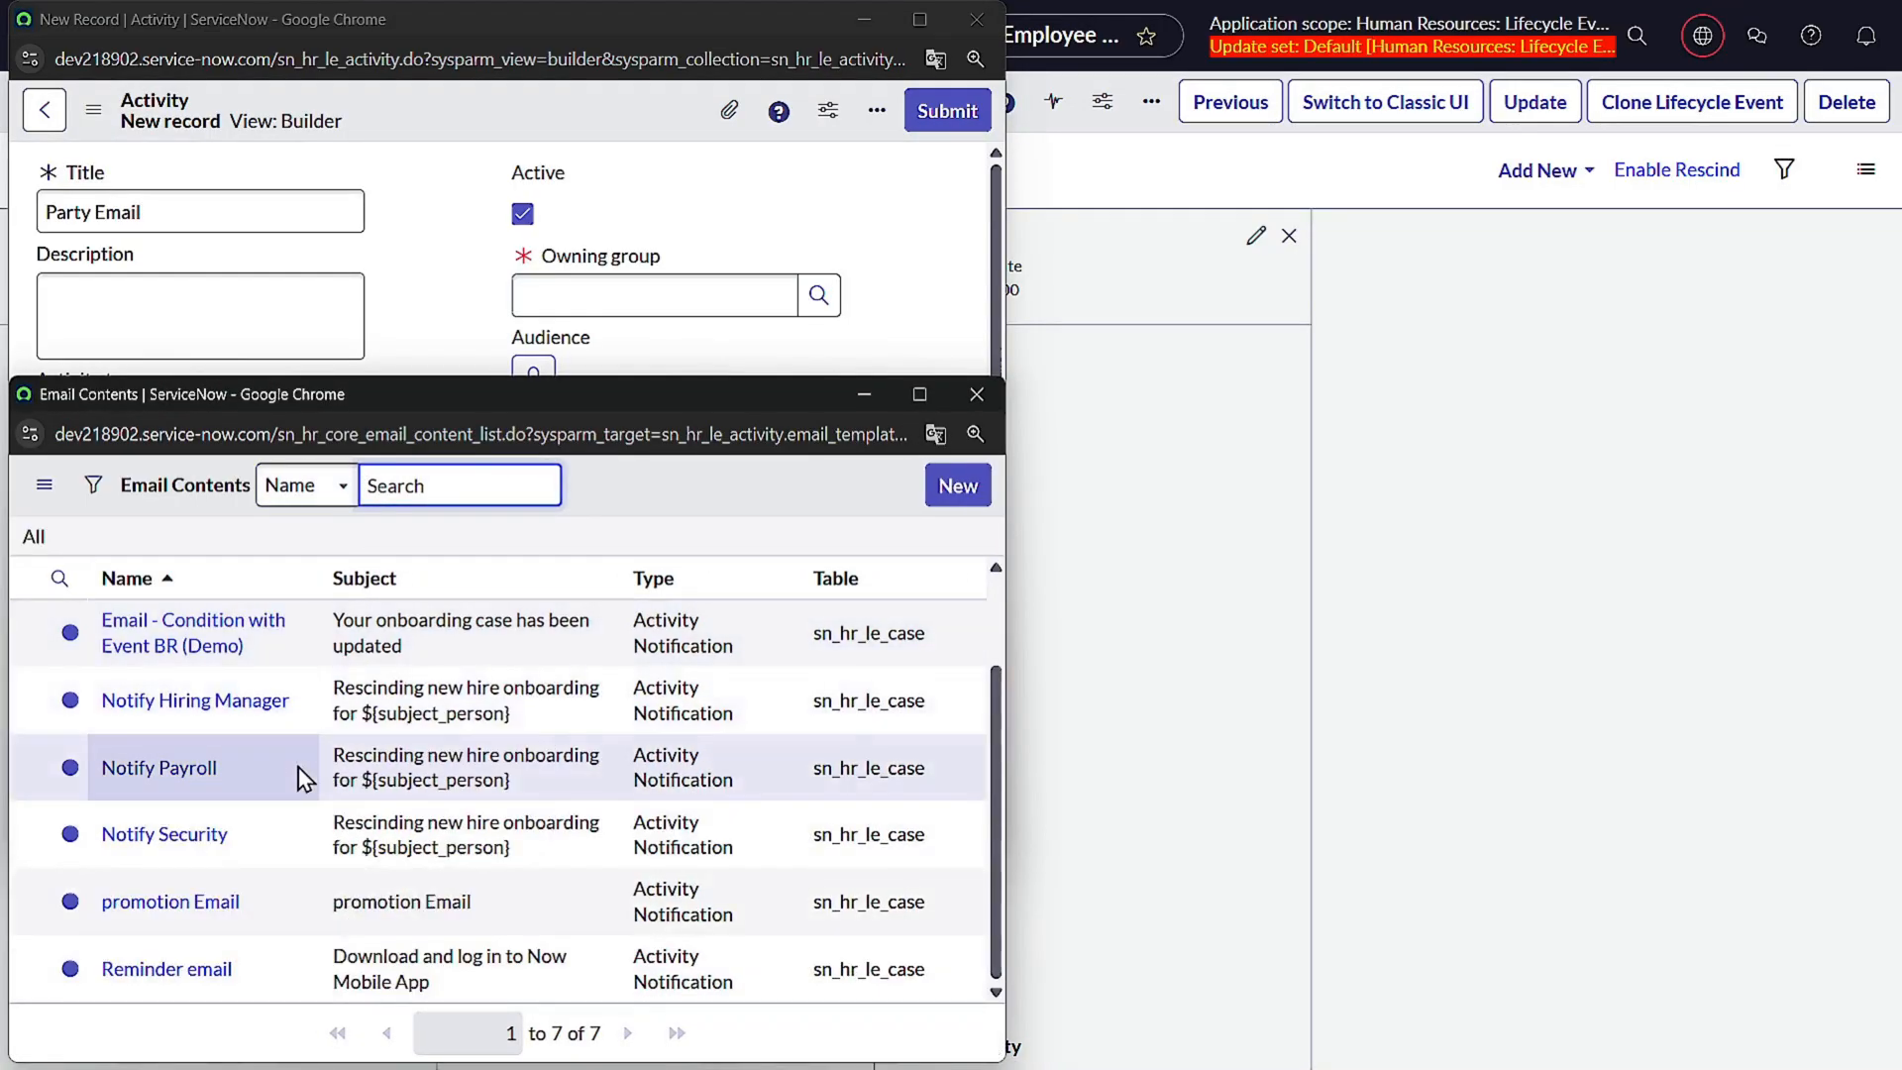
pyautogui.scroll(2, 396, 823)
pyautogui.click(953, 486)
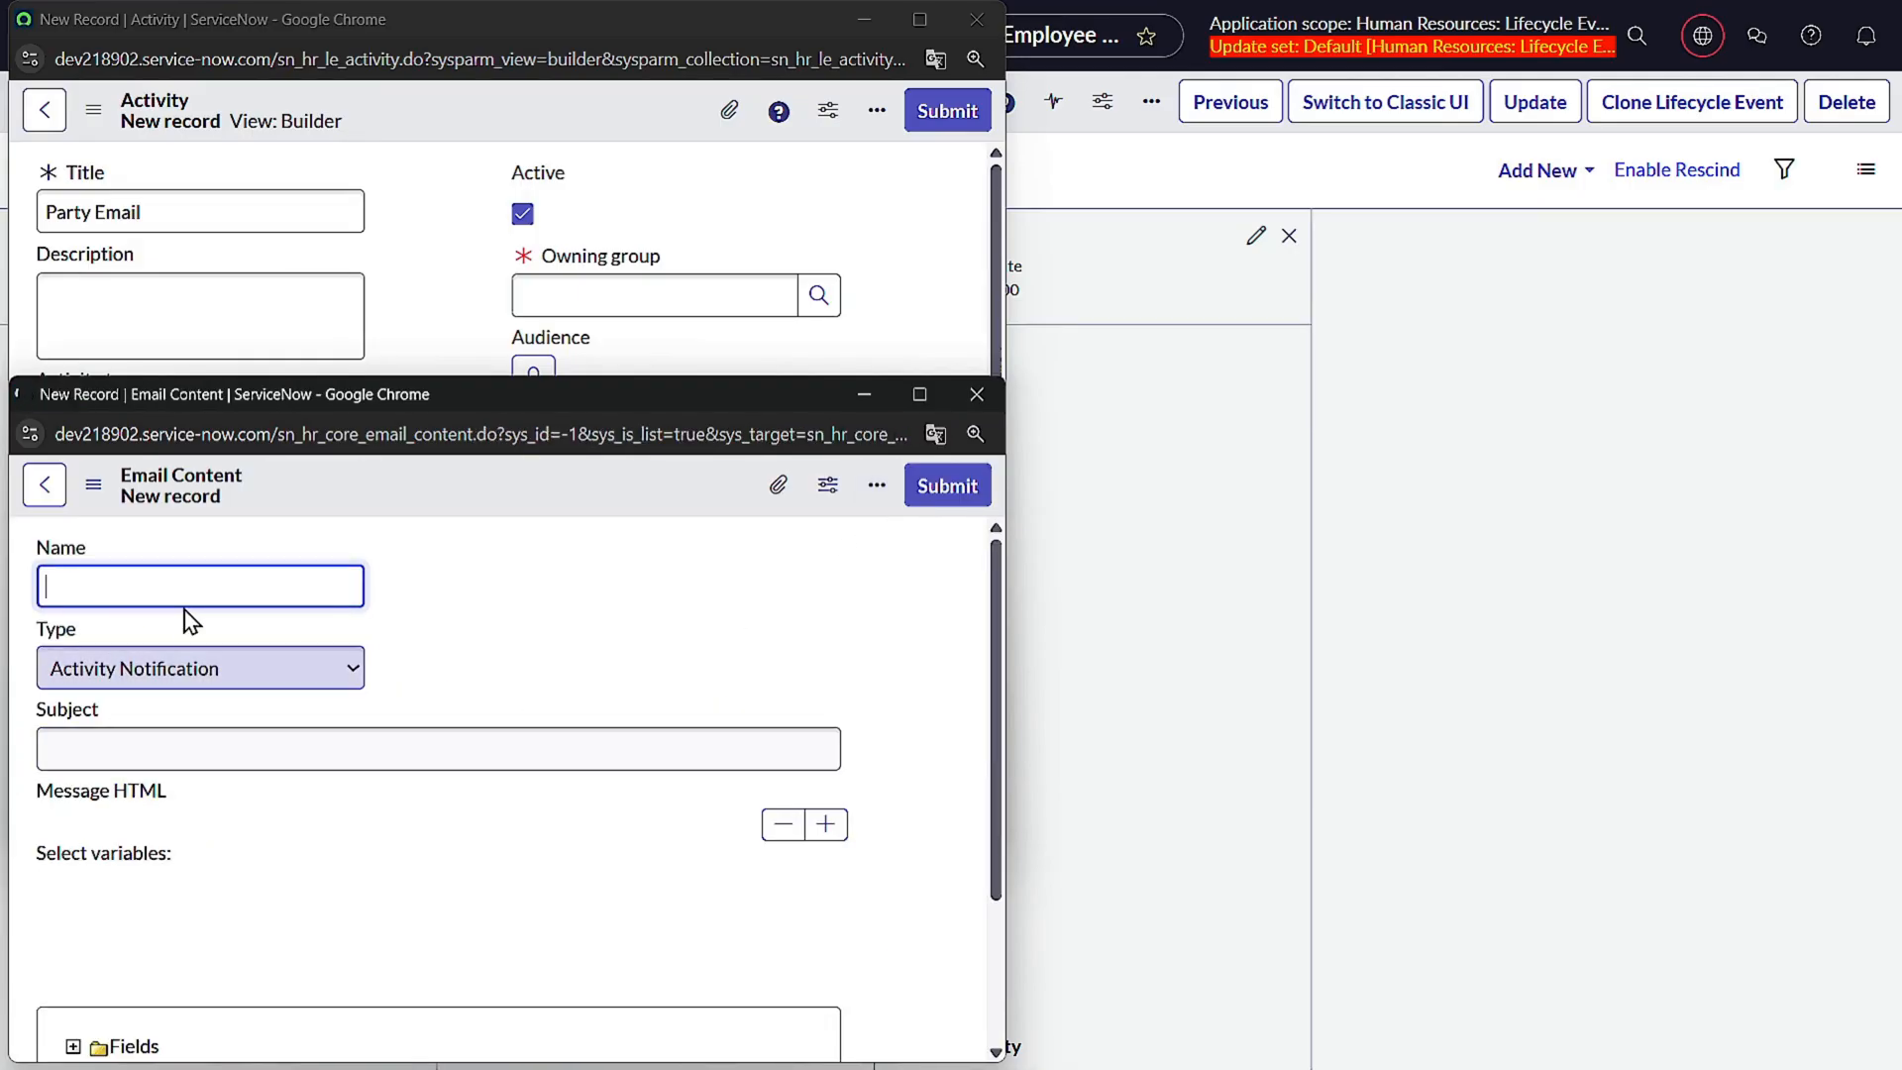
pyautogui.click(187, 582)
pyautogui.write('Lets have Party')
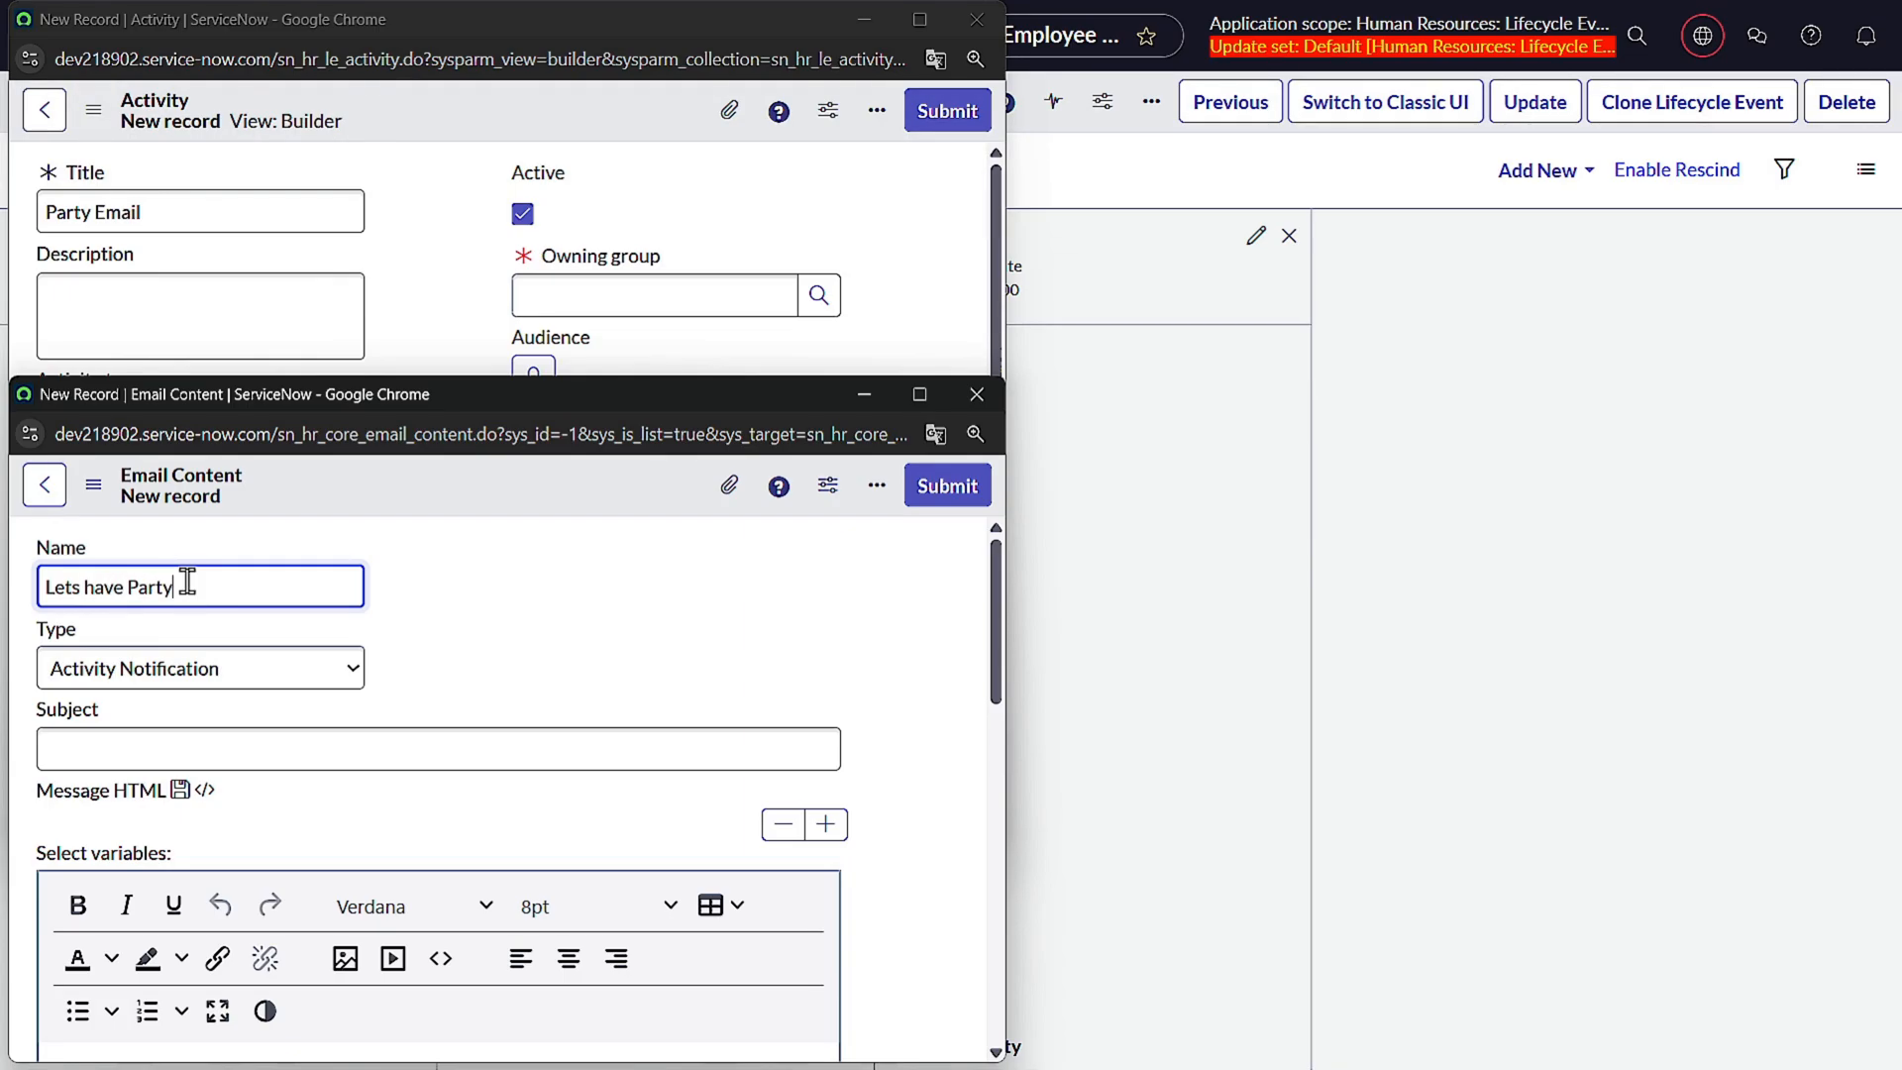
# - Copy the email content's name into its subject and HTML message, and submit the record as the activity's template
pyautogui.hotkey('ctrl', 'a')
pyautogui.hotkey('ctrl', 'c')
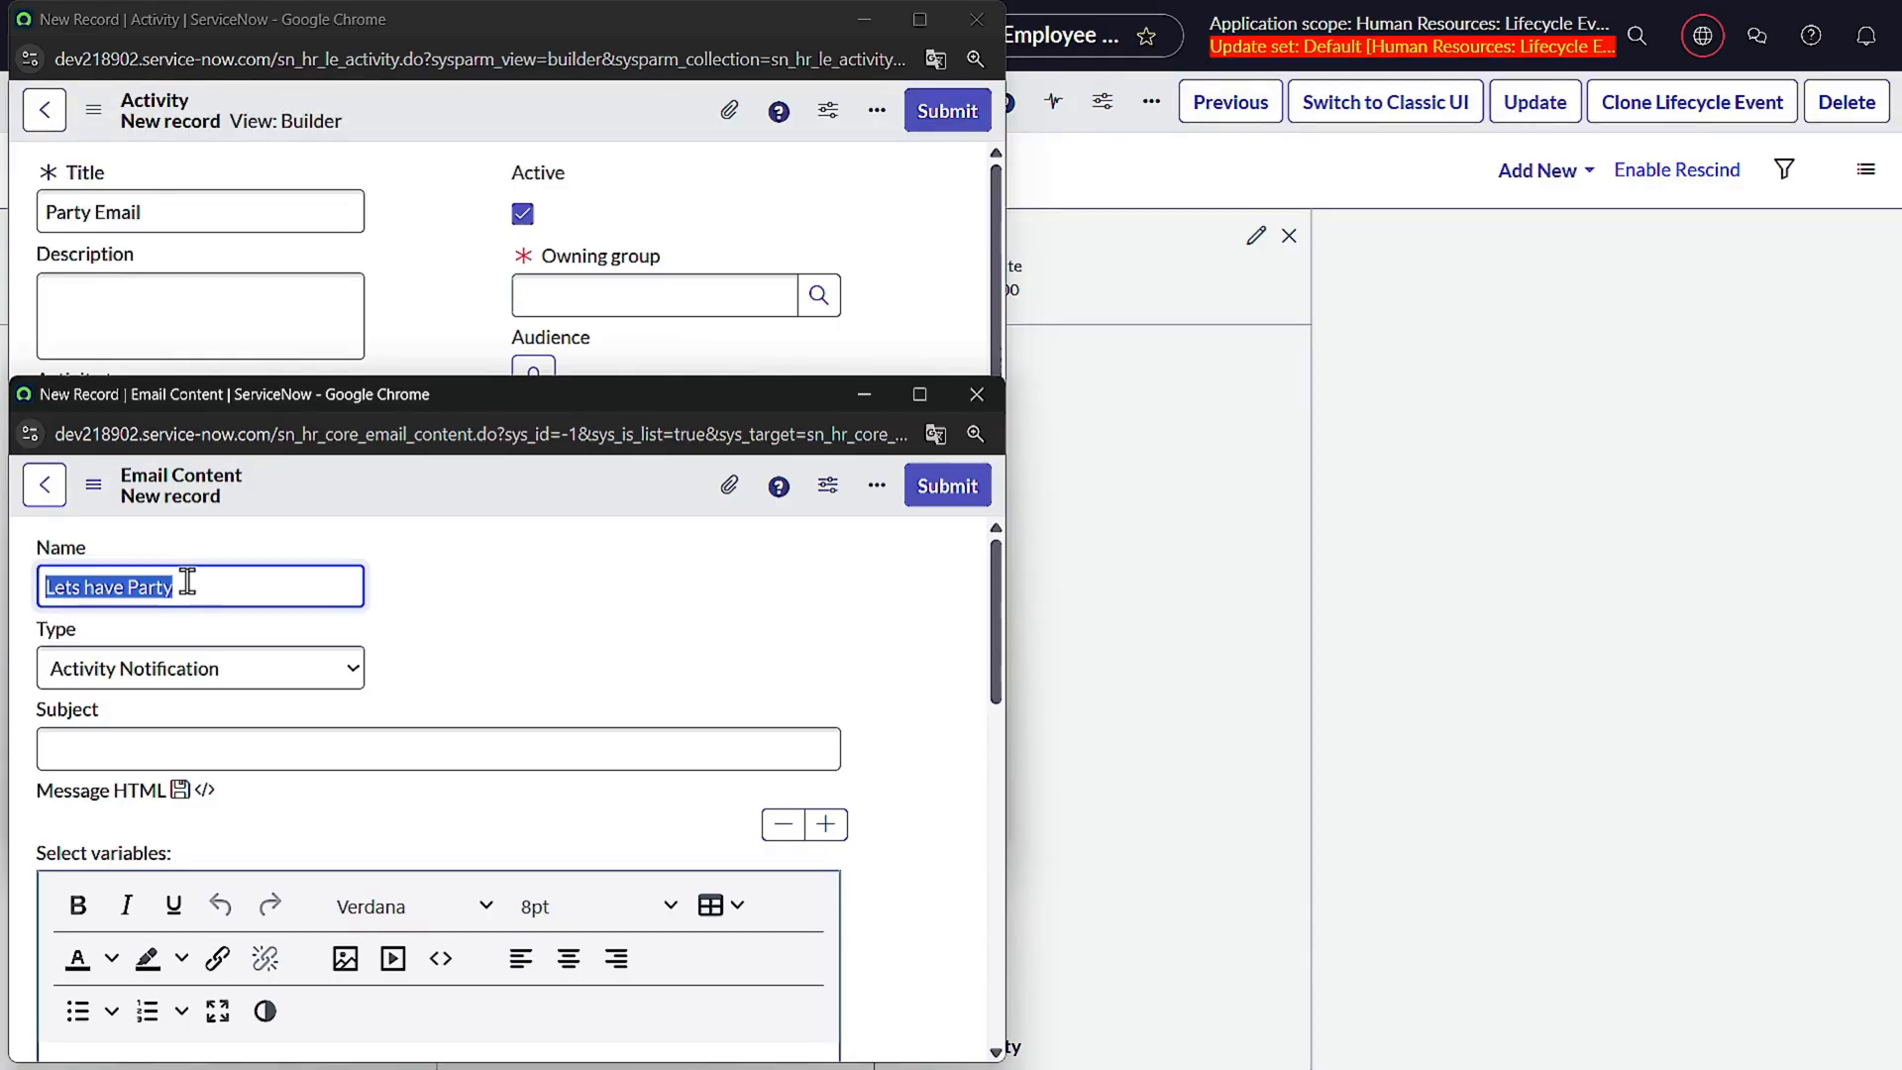
pyautogui.click(158, 747)
pyautogui.hotkey('ctrl', 'v')
pyautogui.scroll(-5, 220, 733)
pyautogui.click(230, 672)
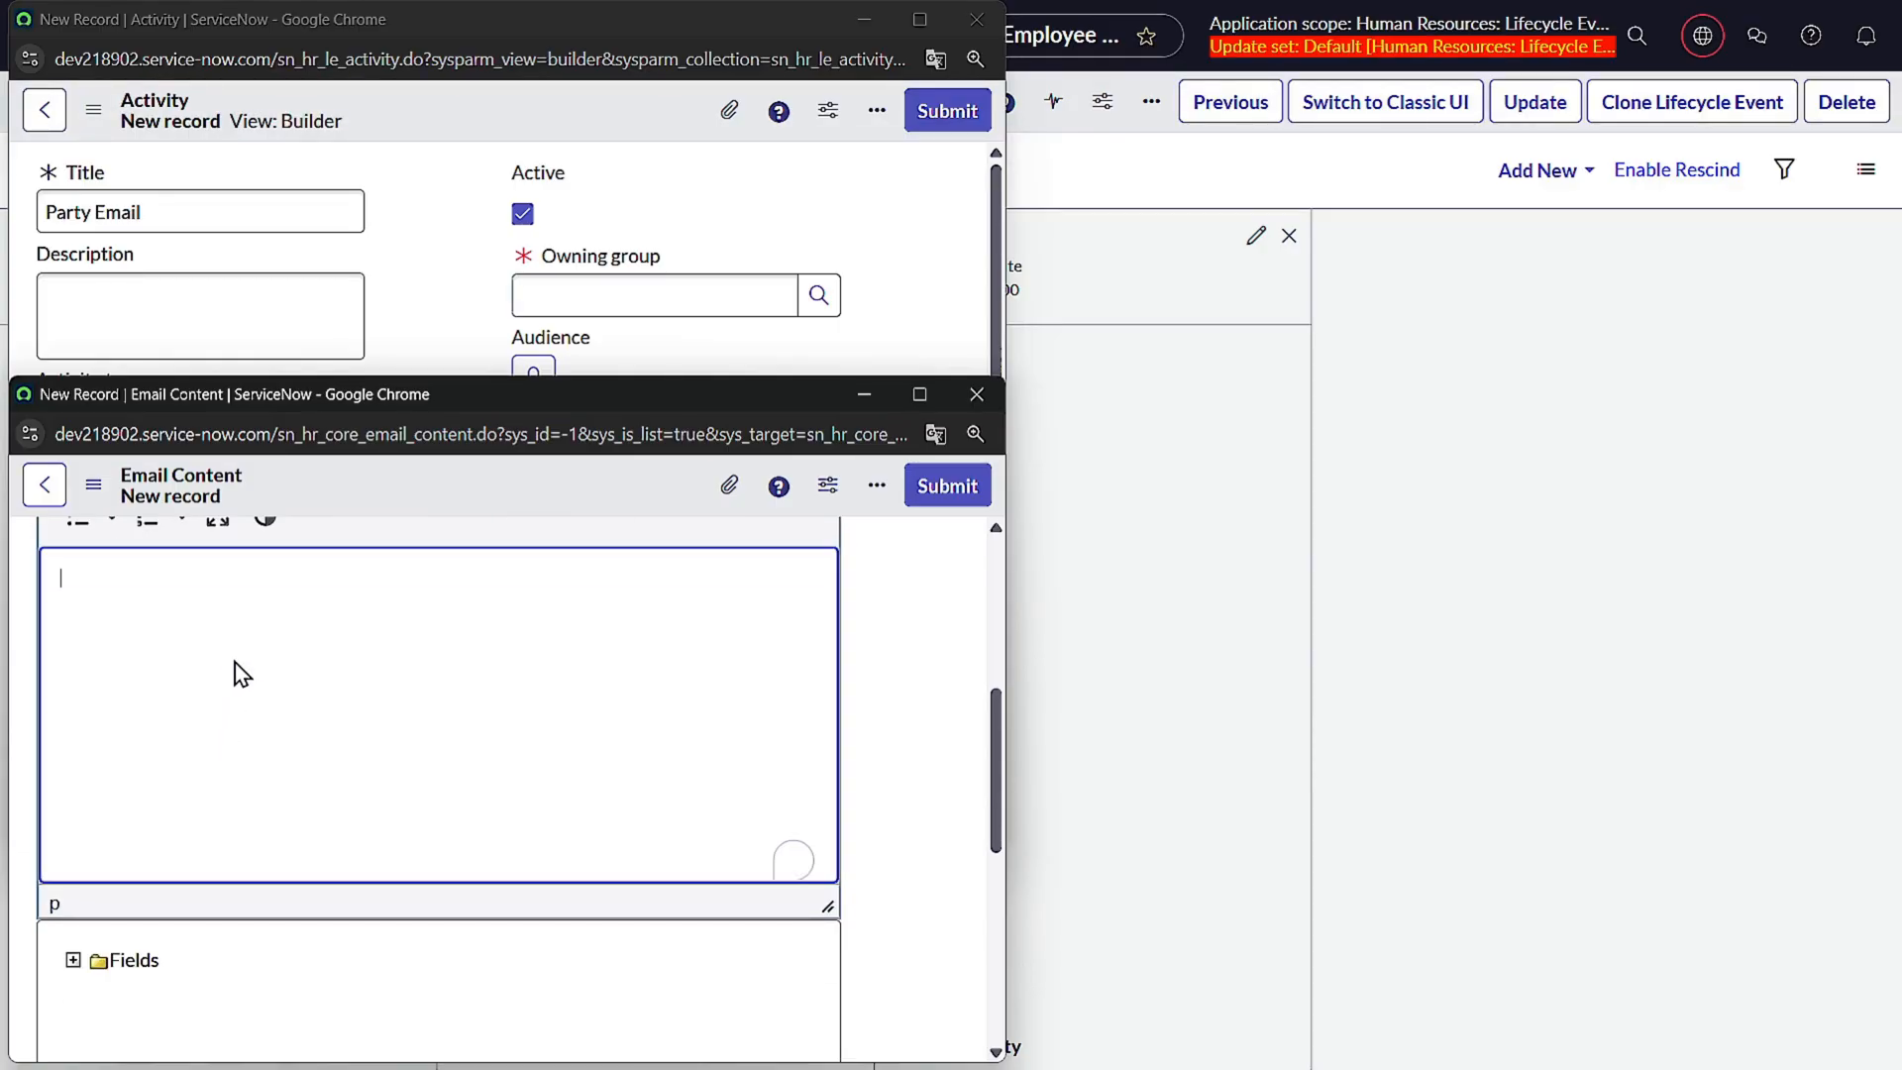
pyautogui.hotkey('ctrl', 'v')
pyautogui.click(967, 486)
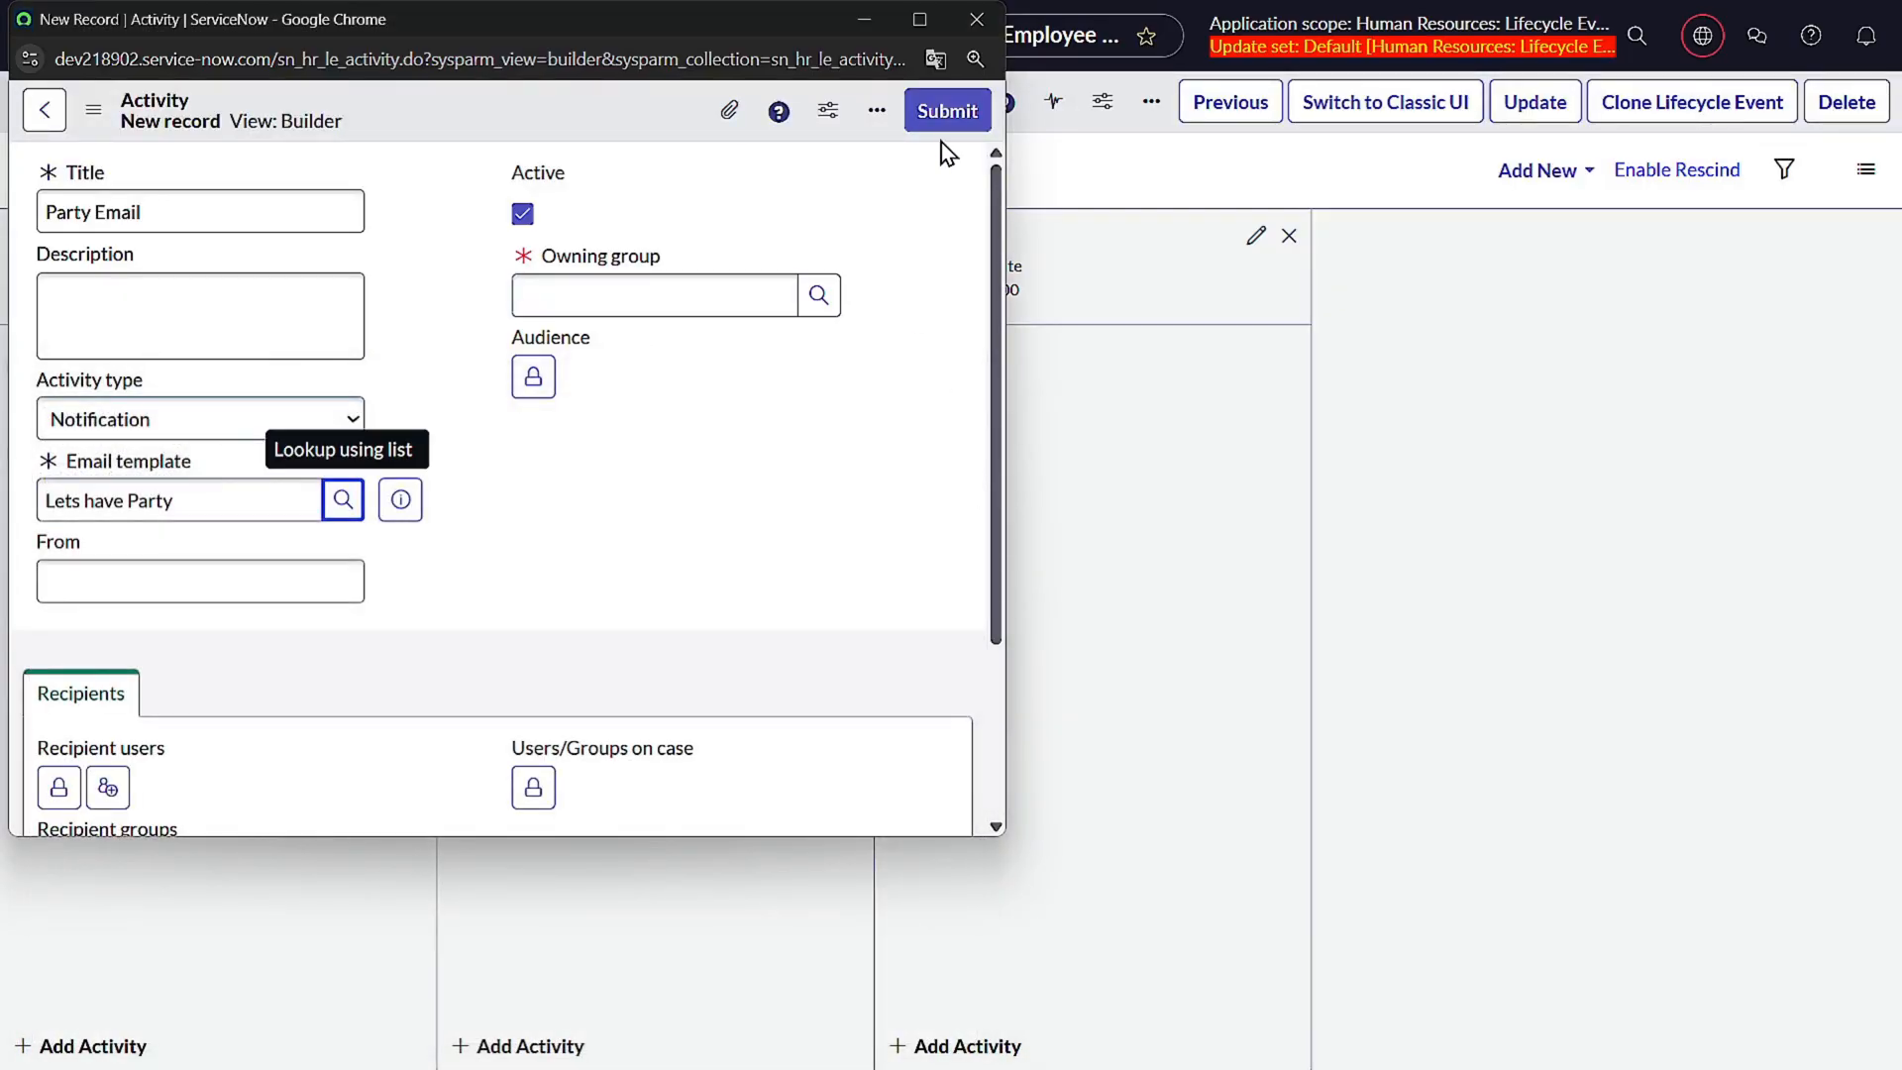
# - Add Subject person and Assignment group as the notification's recipients from the users and groups on the case
pyautogui.scroll(-3, 620, 551)
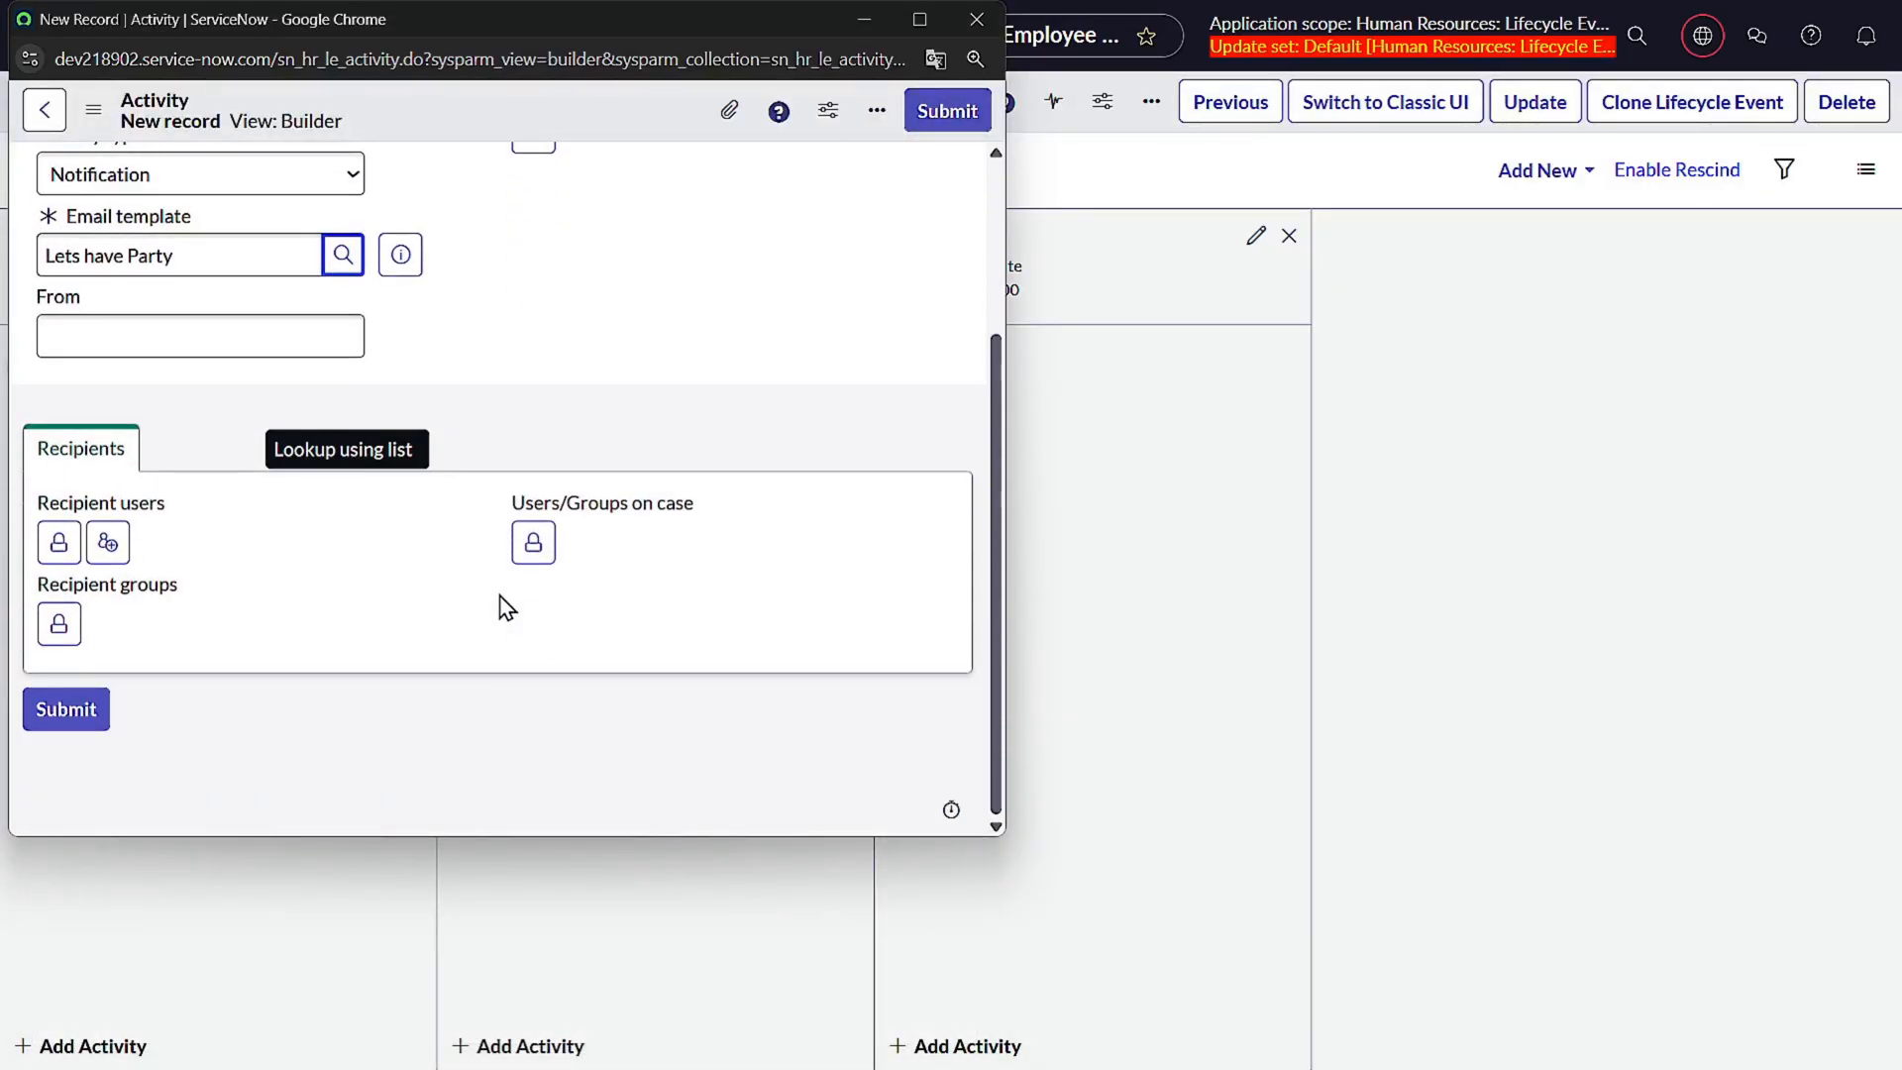
pyautogui.click(530, 545)
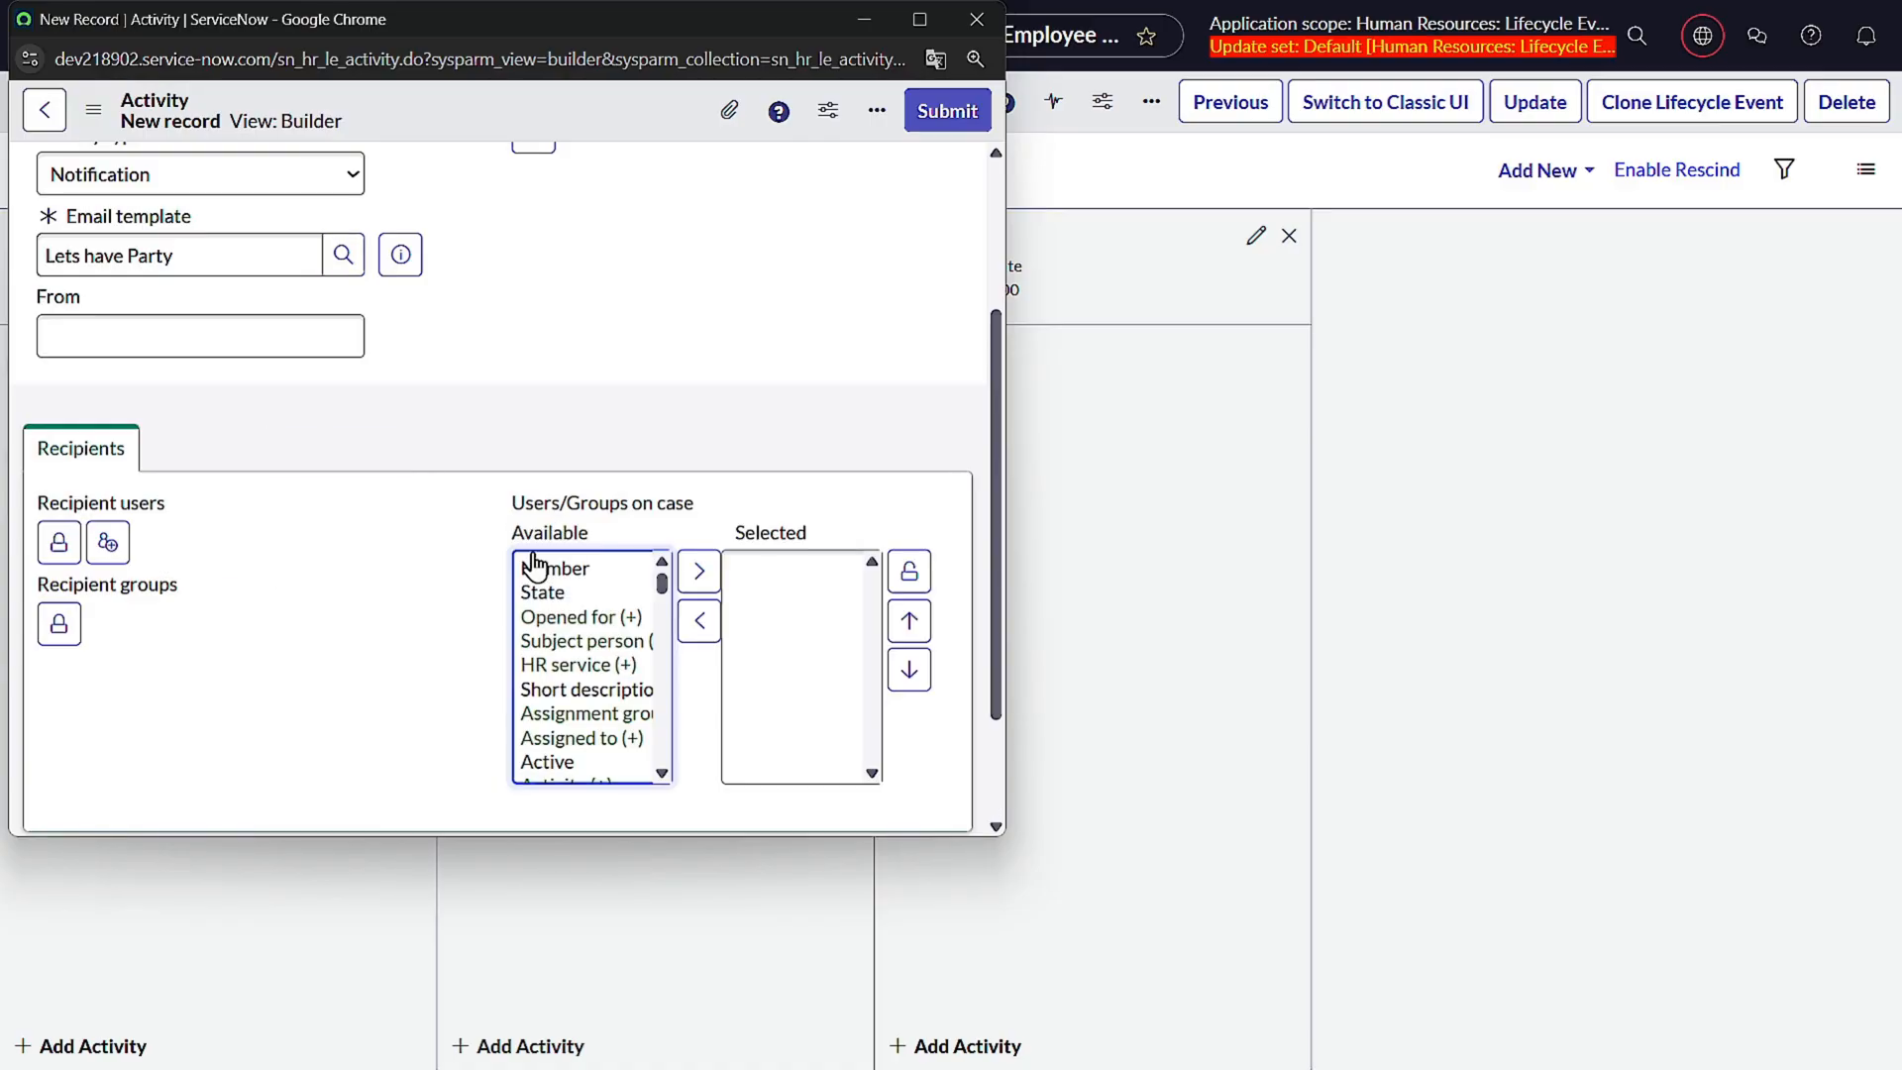
pyautogui.click(613, 641)
pyautogui.doubleClick(612, 641)
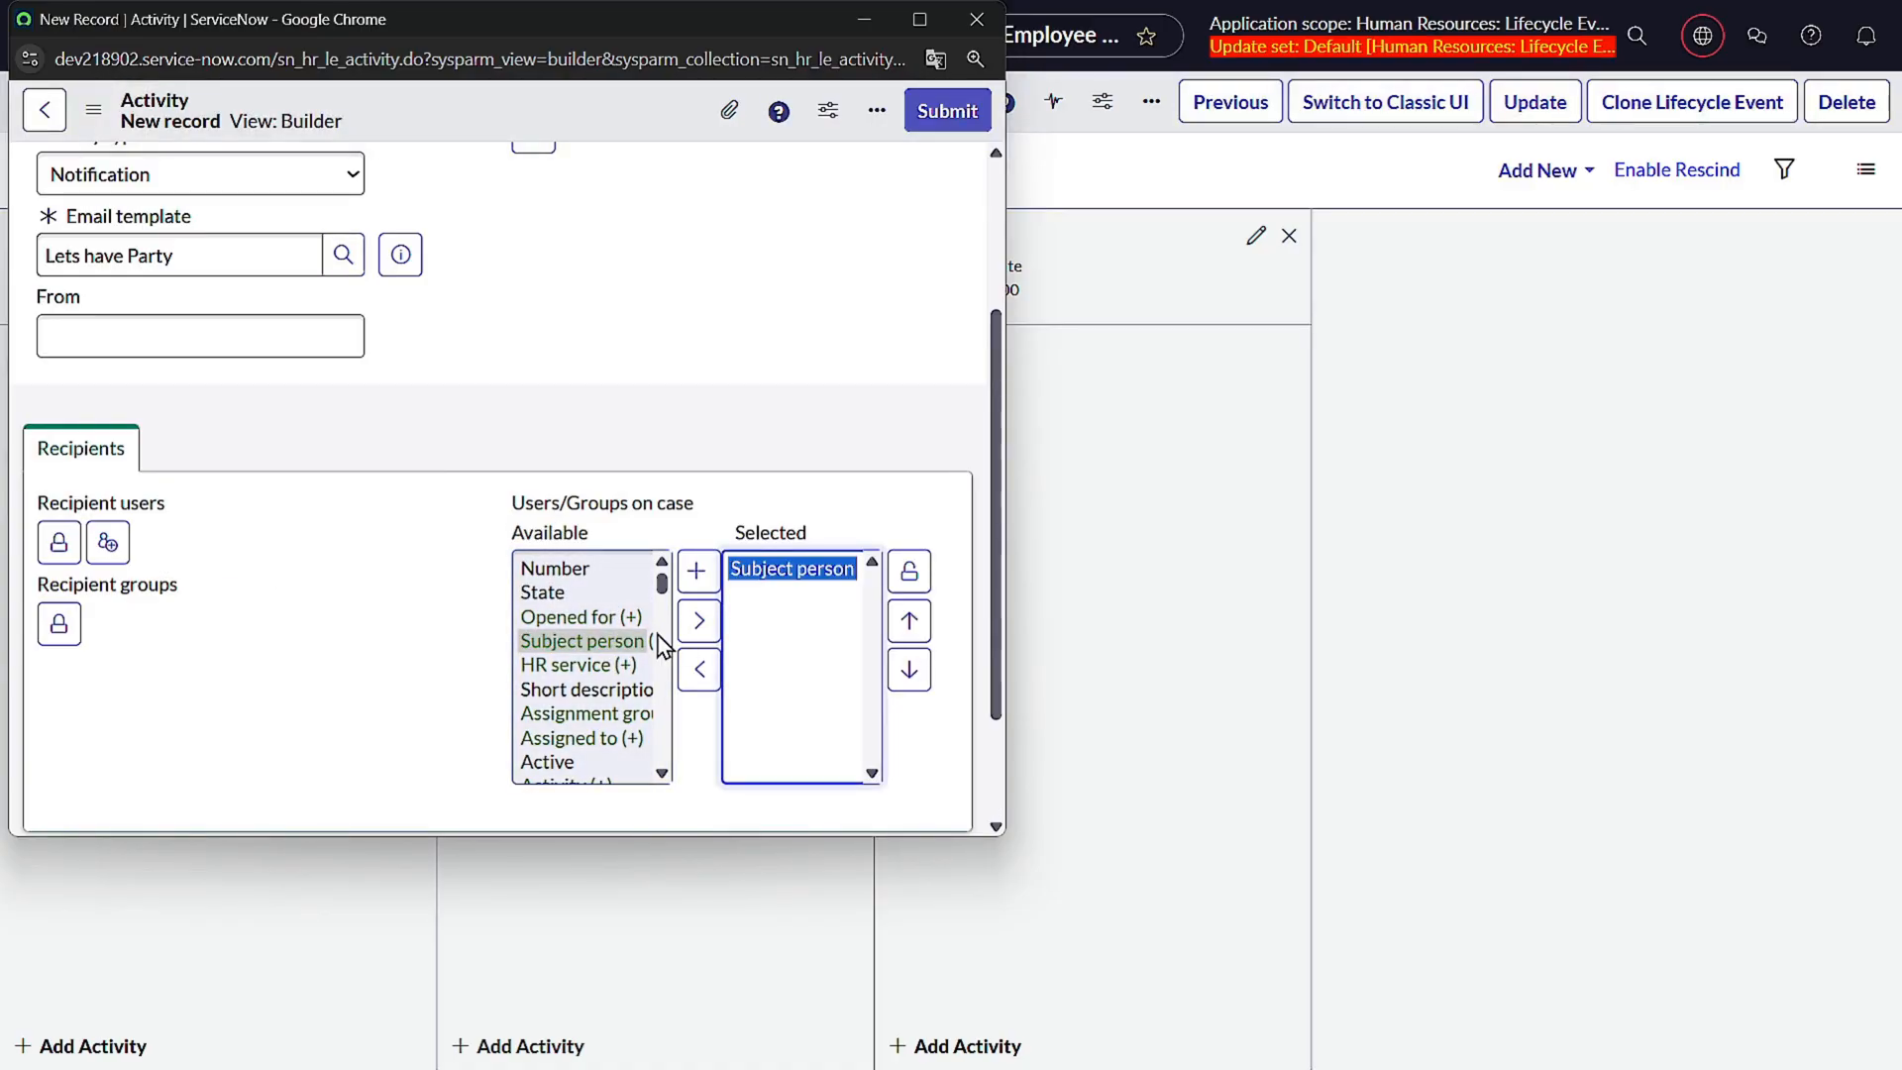
pyautogui.scroll(-3, 594, 659)
pyautogui.scroll(3, 590, 654)
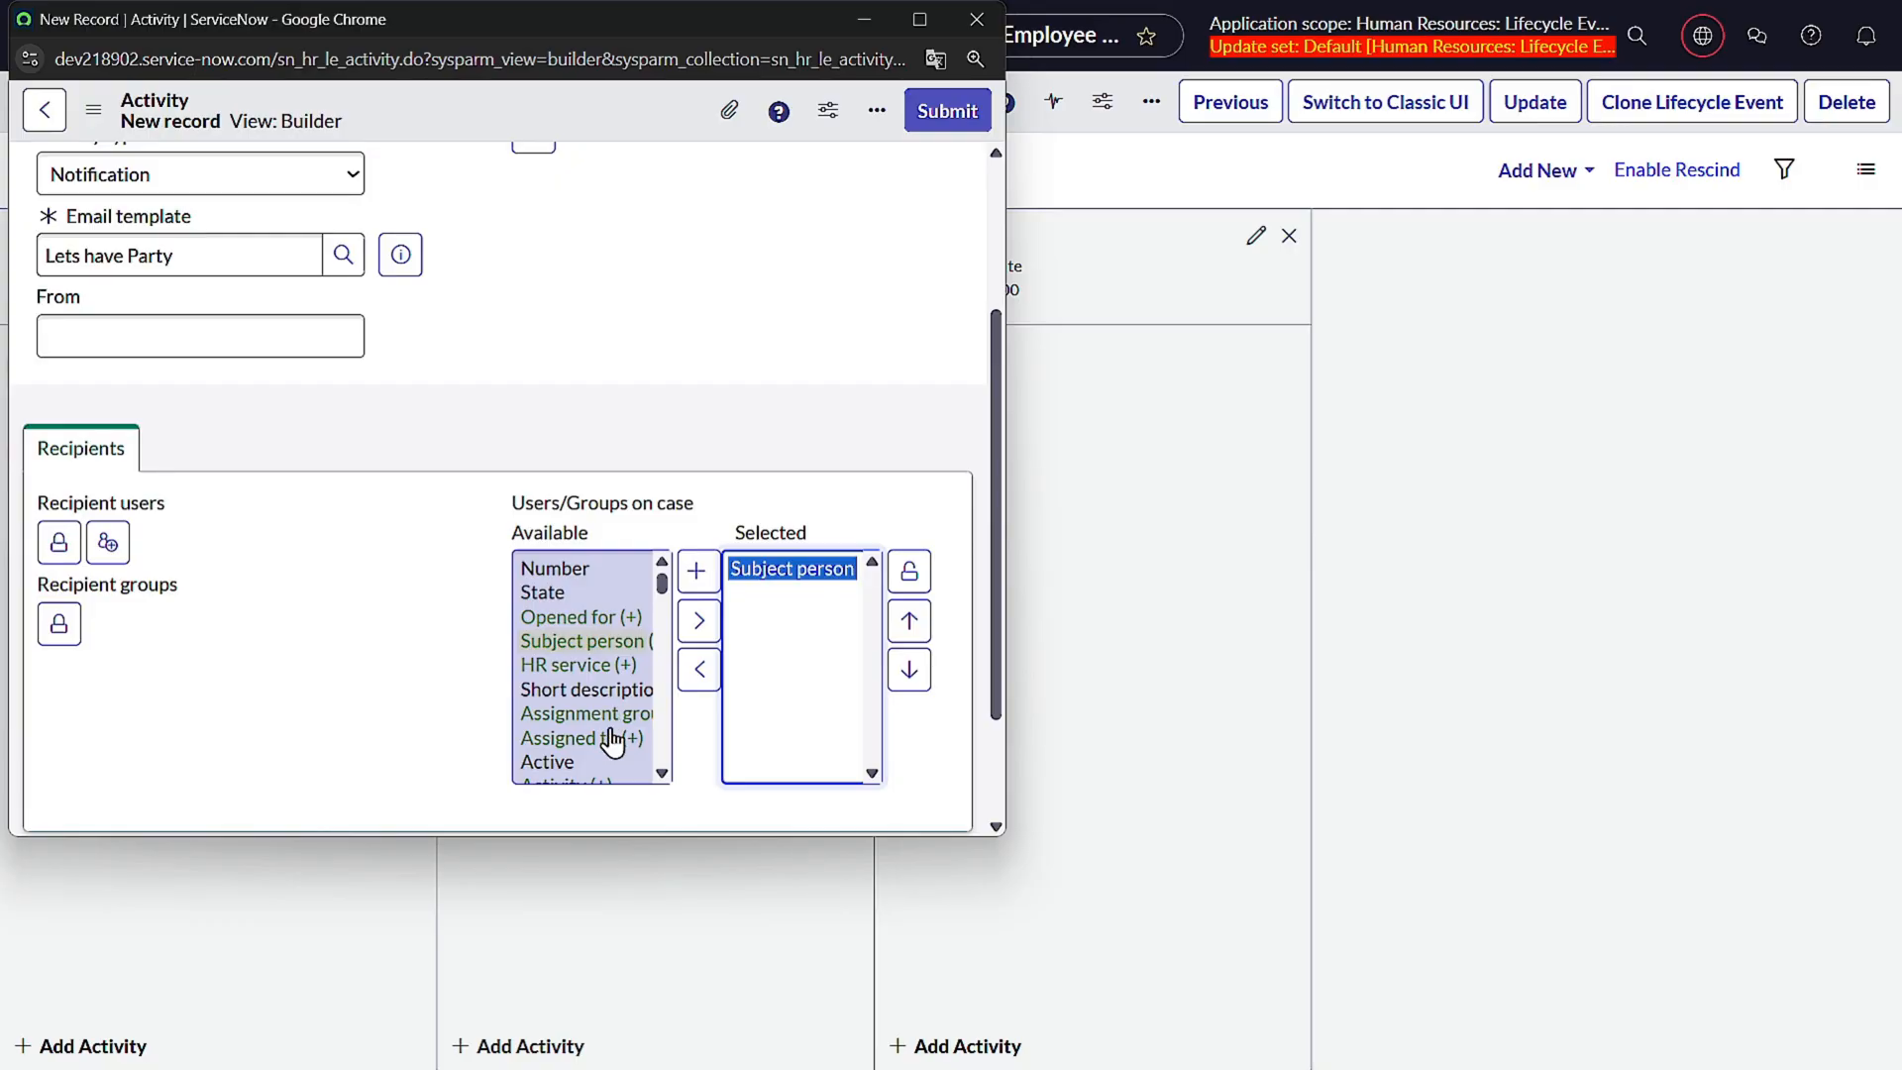
pyautogui.click(607, 715)
pyautogui.click(694, 620)
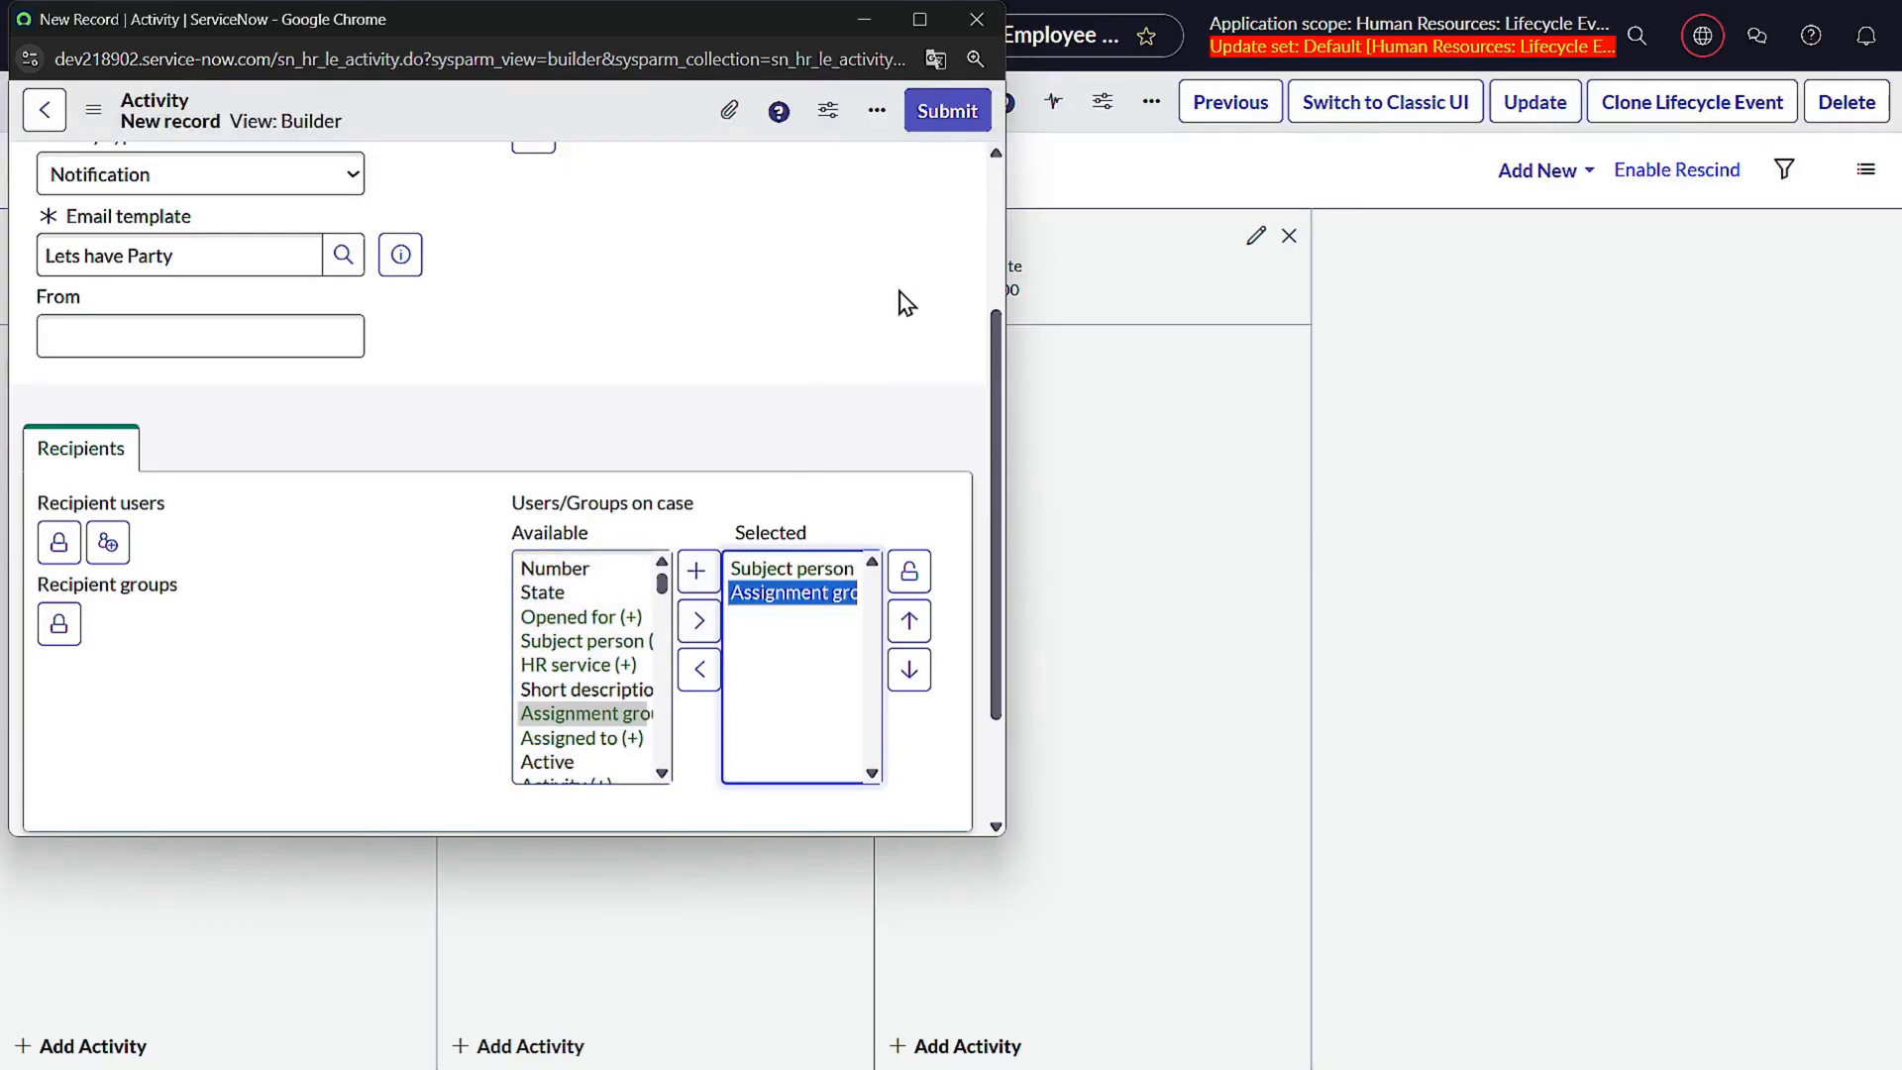
# - Set the Party Email activity's owning group to HR Payroll and submit the activity
pyautogui.click(947, 114)
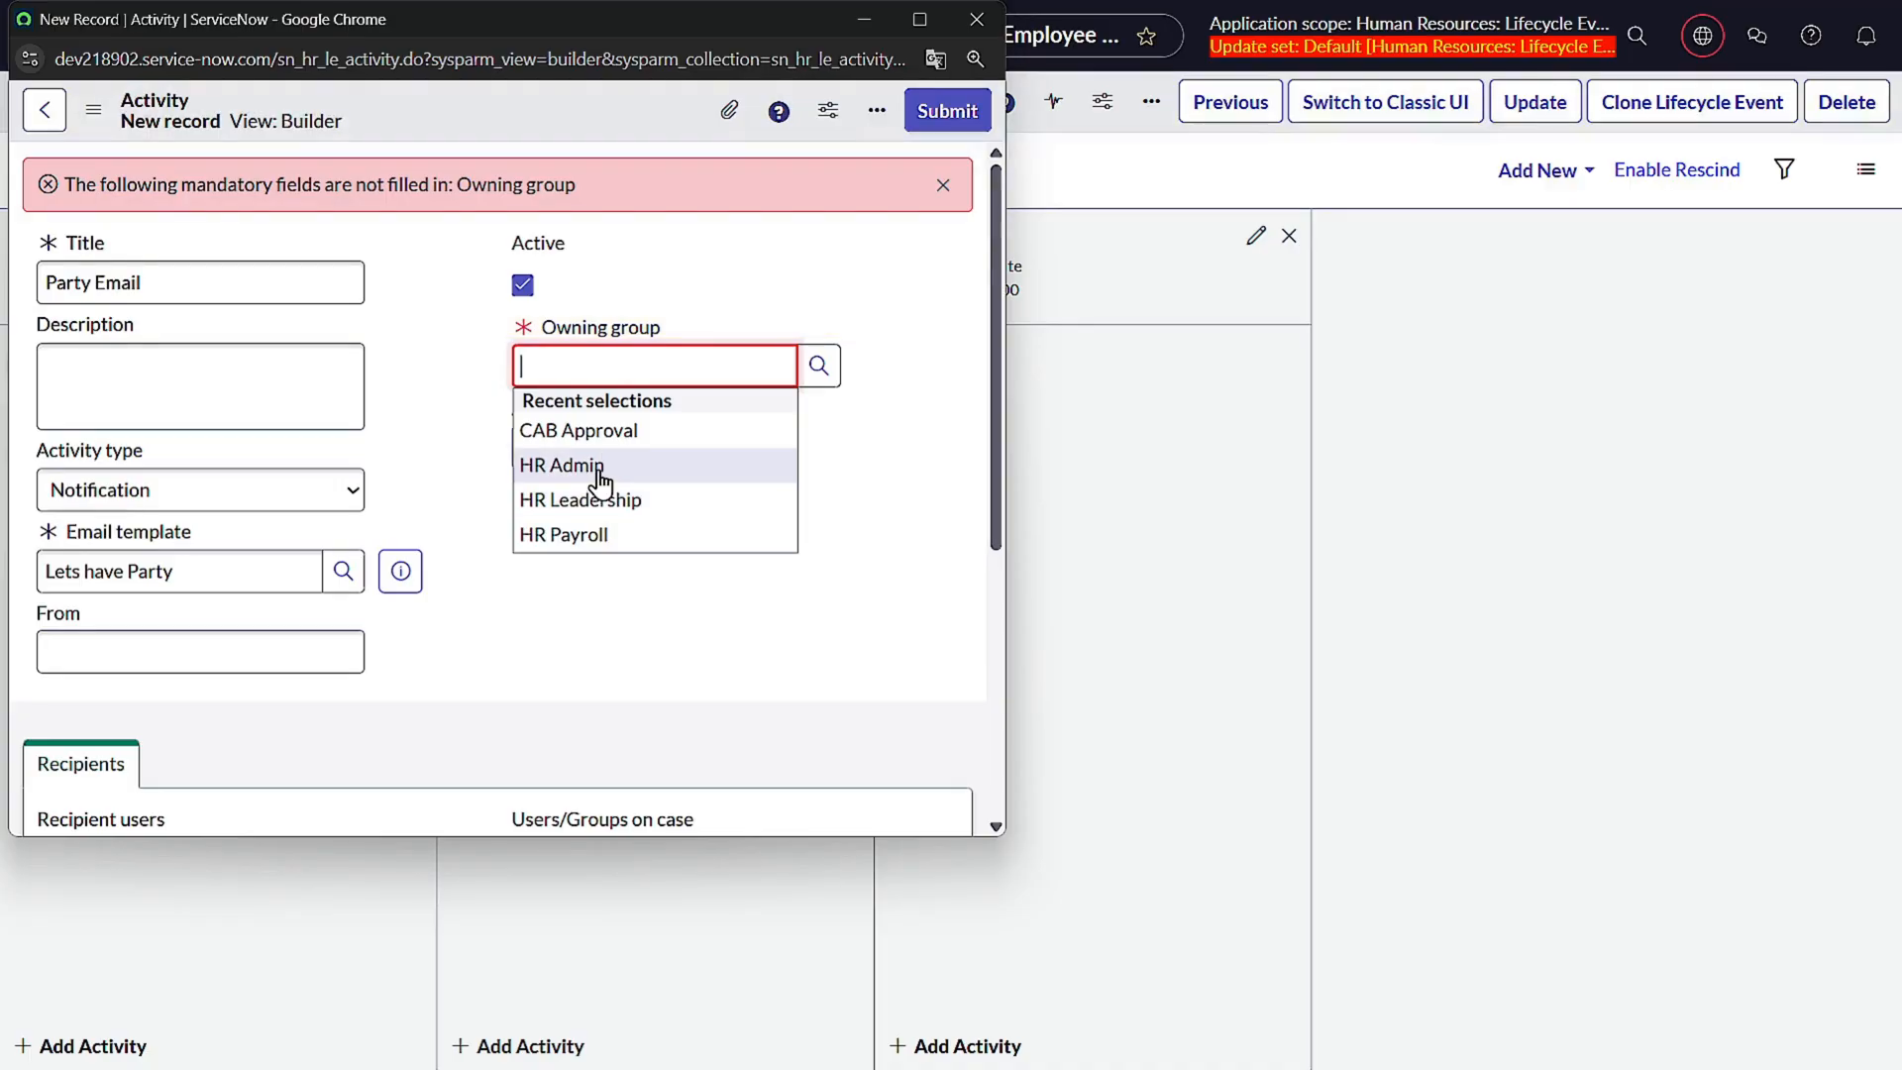
pyautogui.click(632, 533)
pyautogui.click(961, 112)
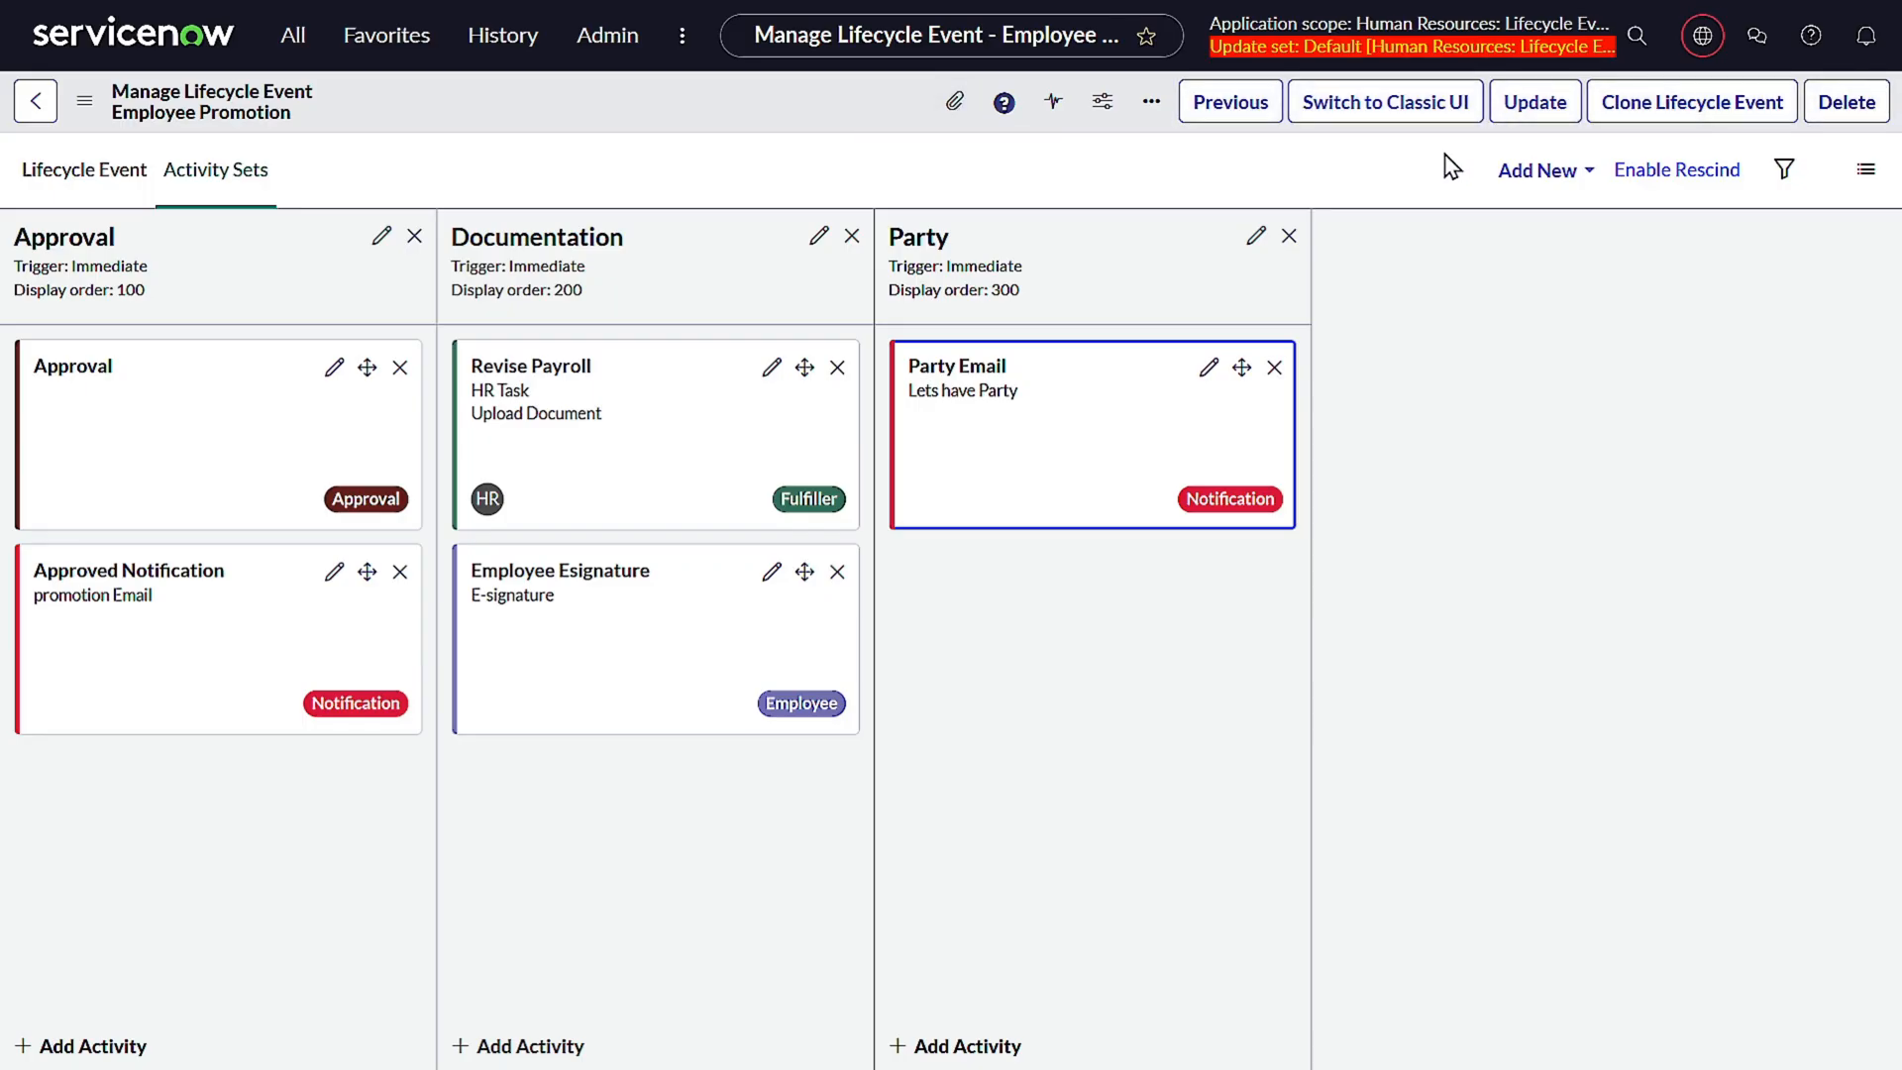
# - Enable rescind for the lifecycle event and start a rescind activity with Employee Esignature as the activity to rescind
pyautogui.click(1681, 189)
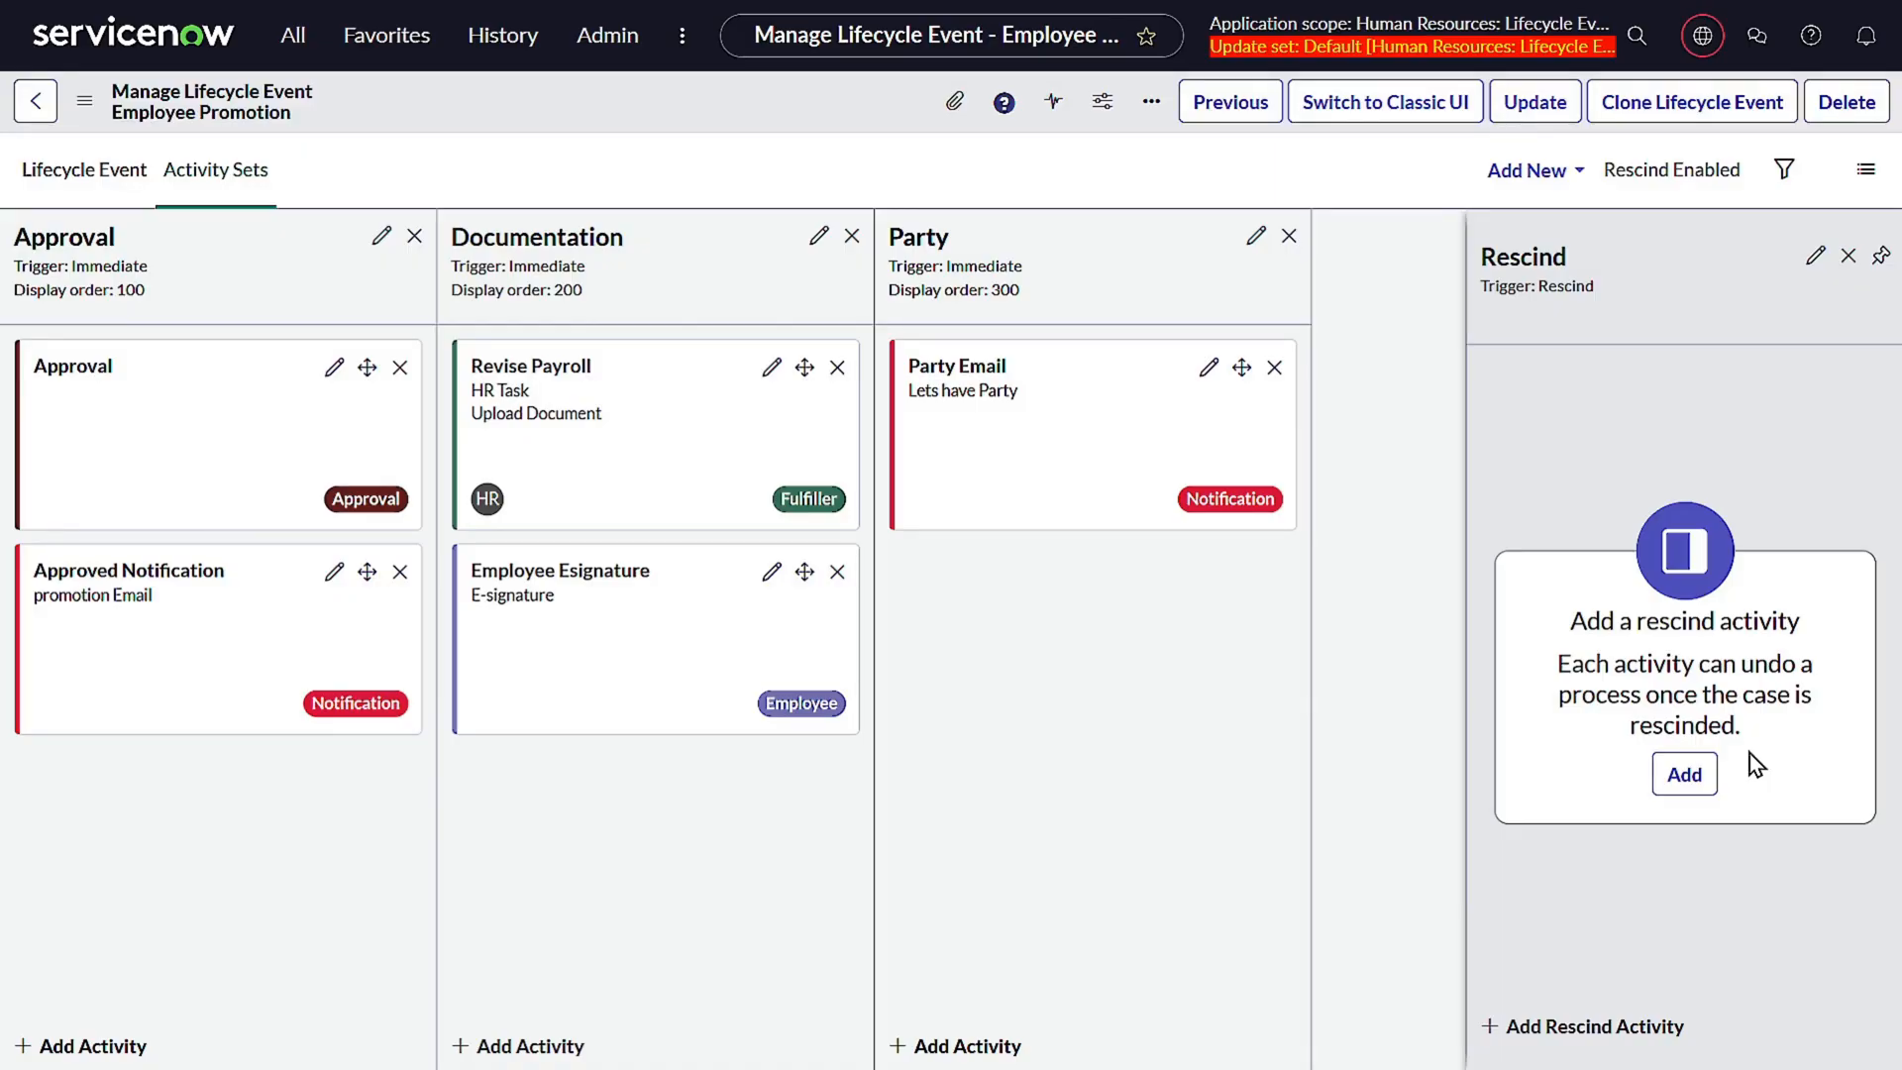
pyautogui.click(1684, 773)
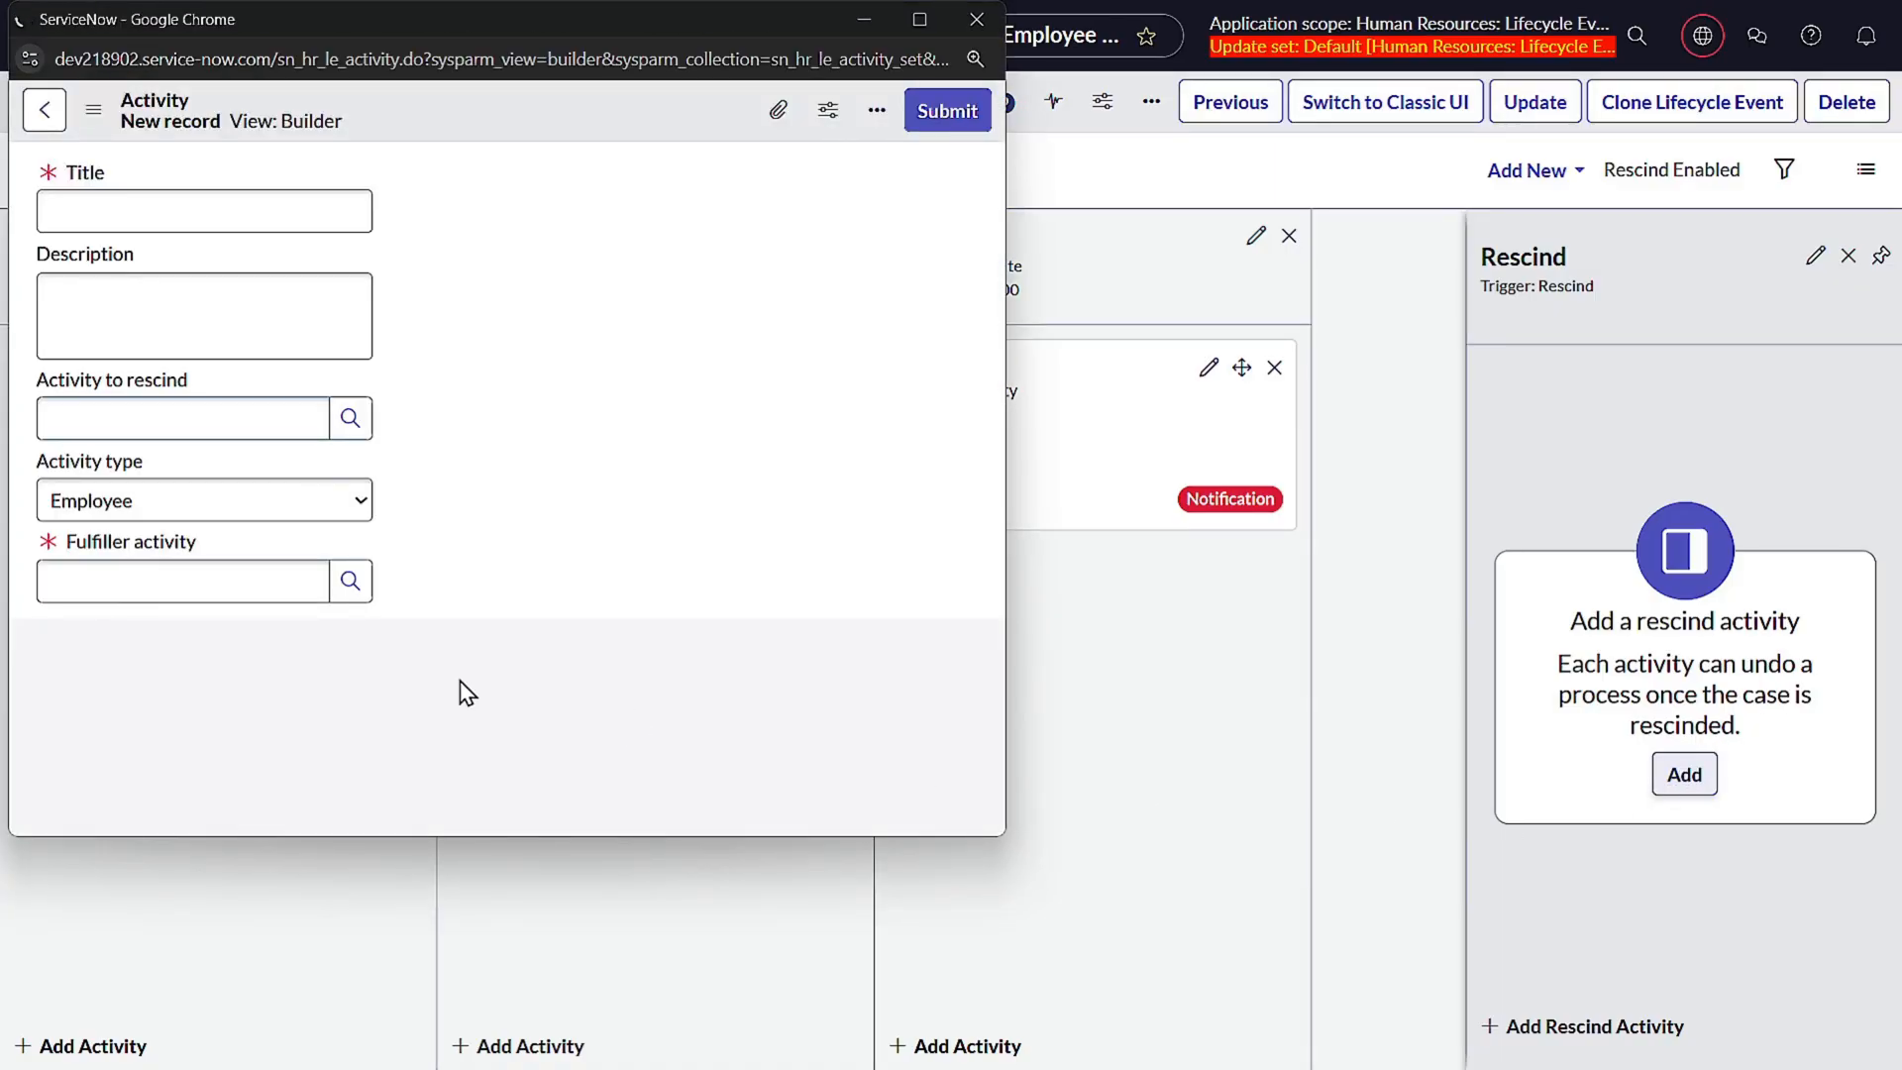
pyautogui.click(345, 426)
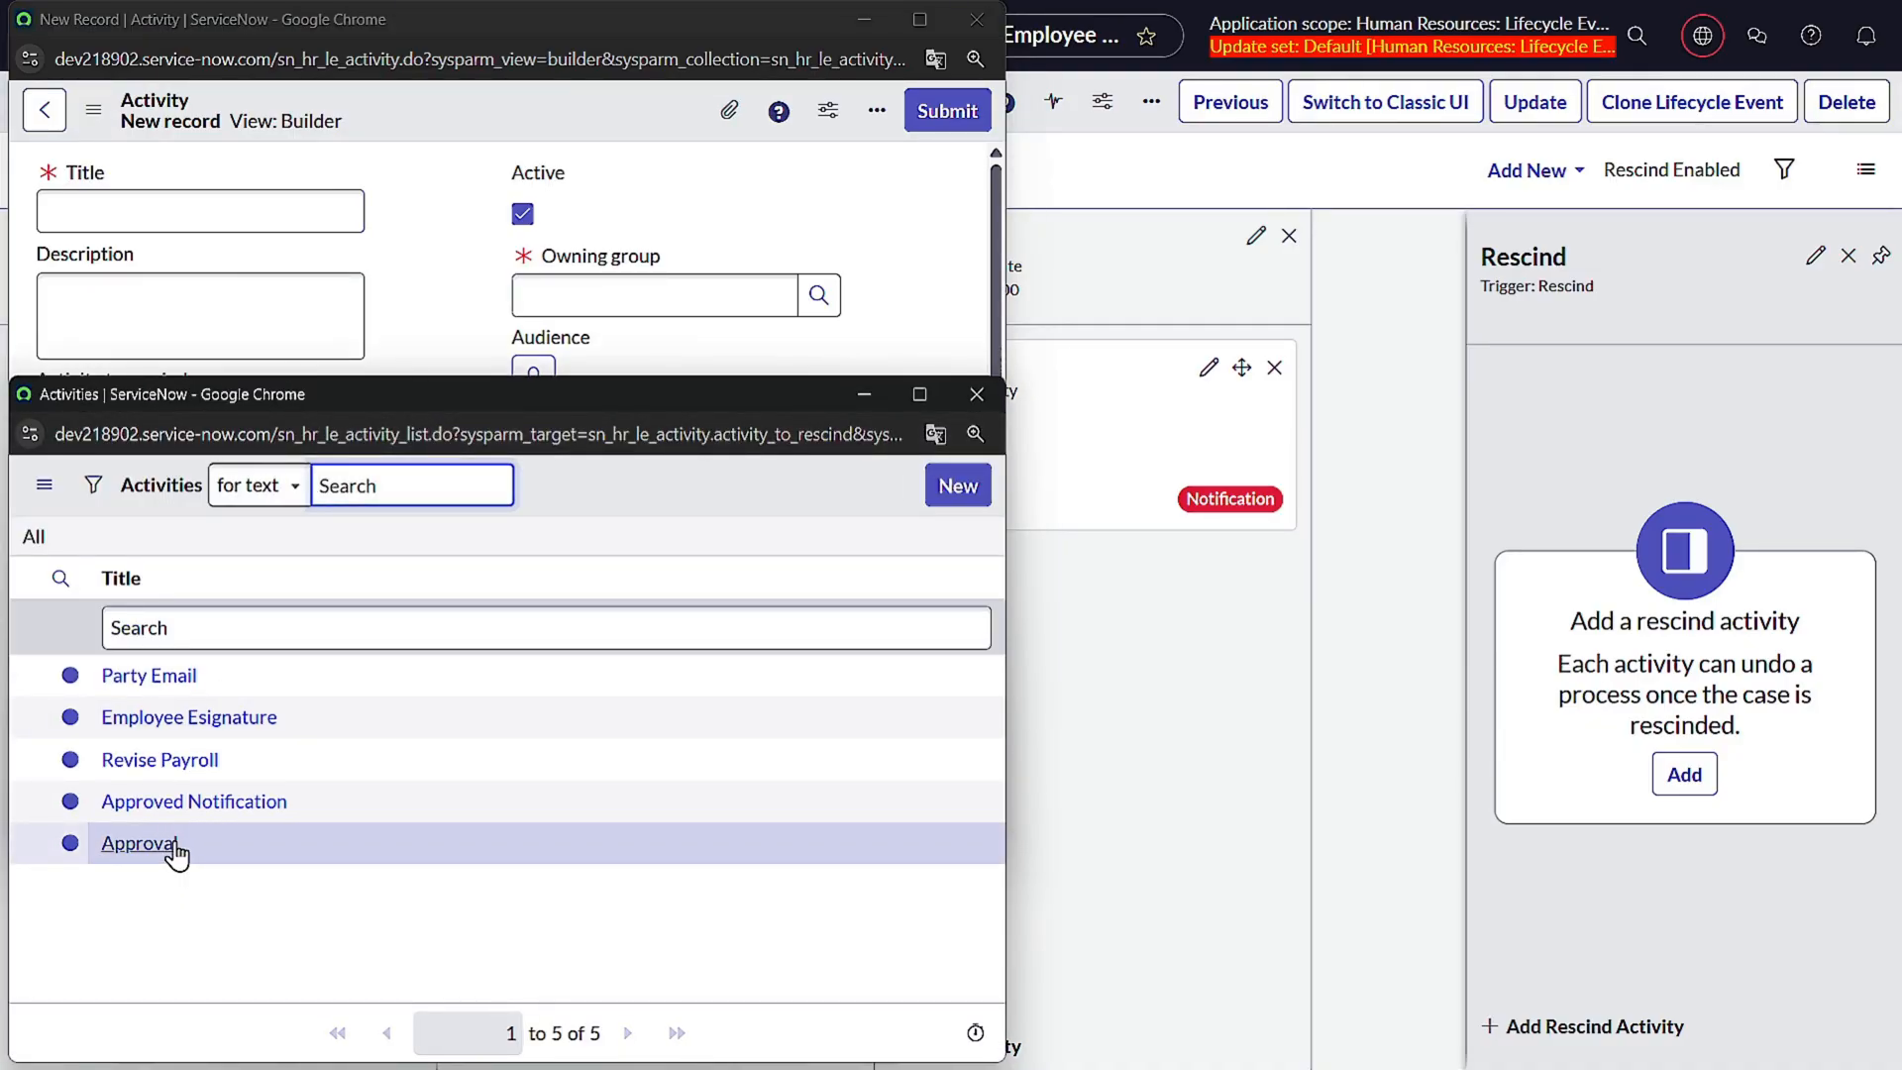
pyautogui.click(220, 722)
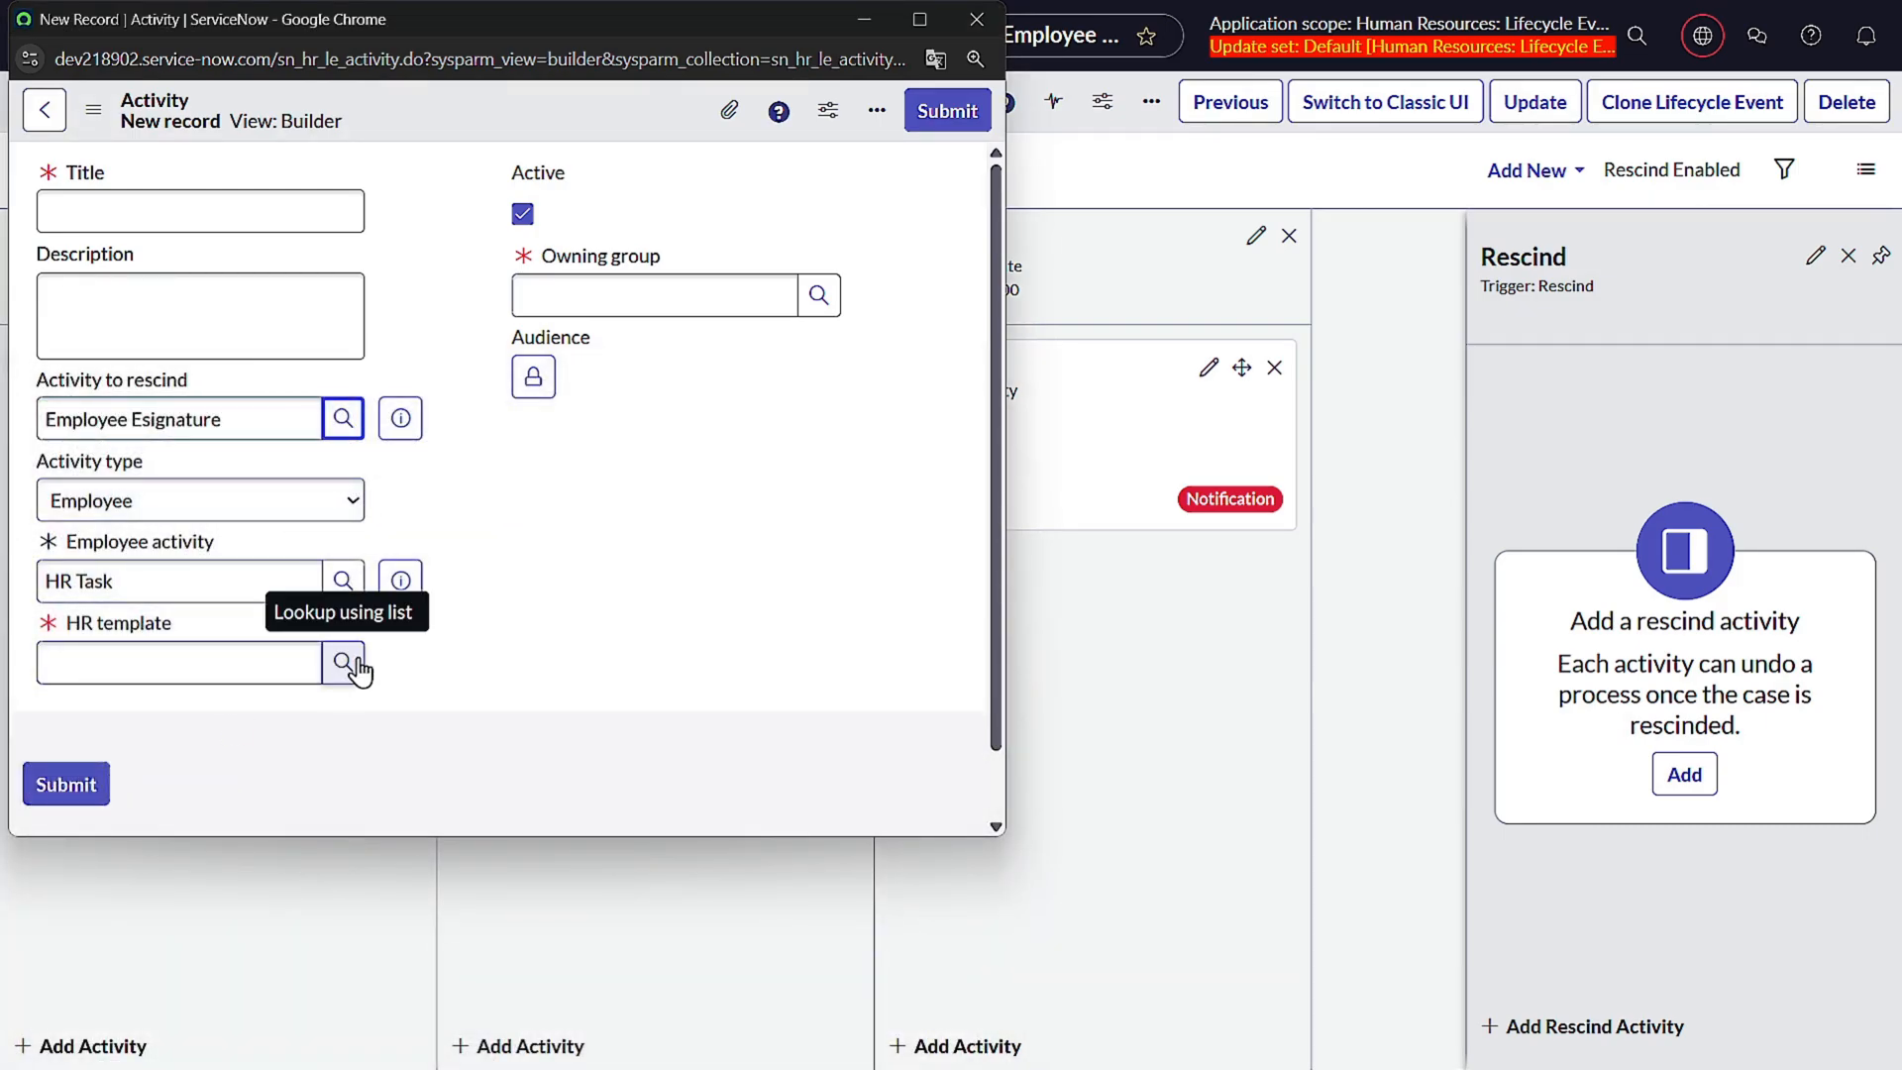
# - Set the rescind activity's type to Notification with the Notify Hiring Manager email template
pyautogui.click(297, 498)
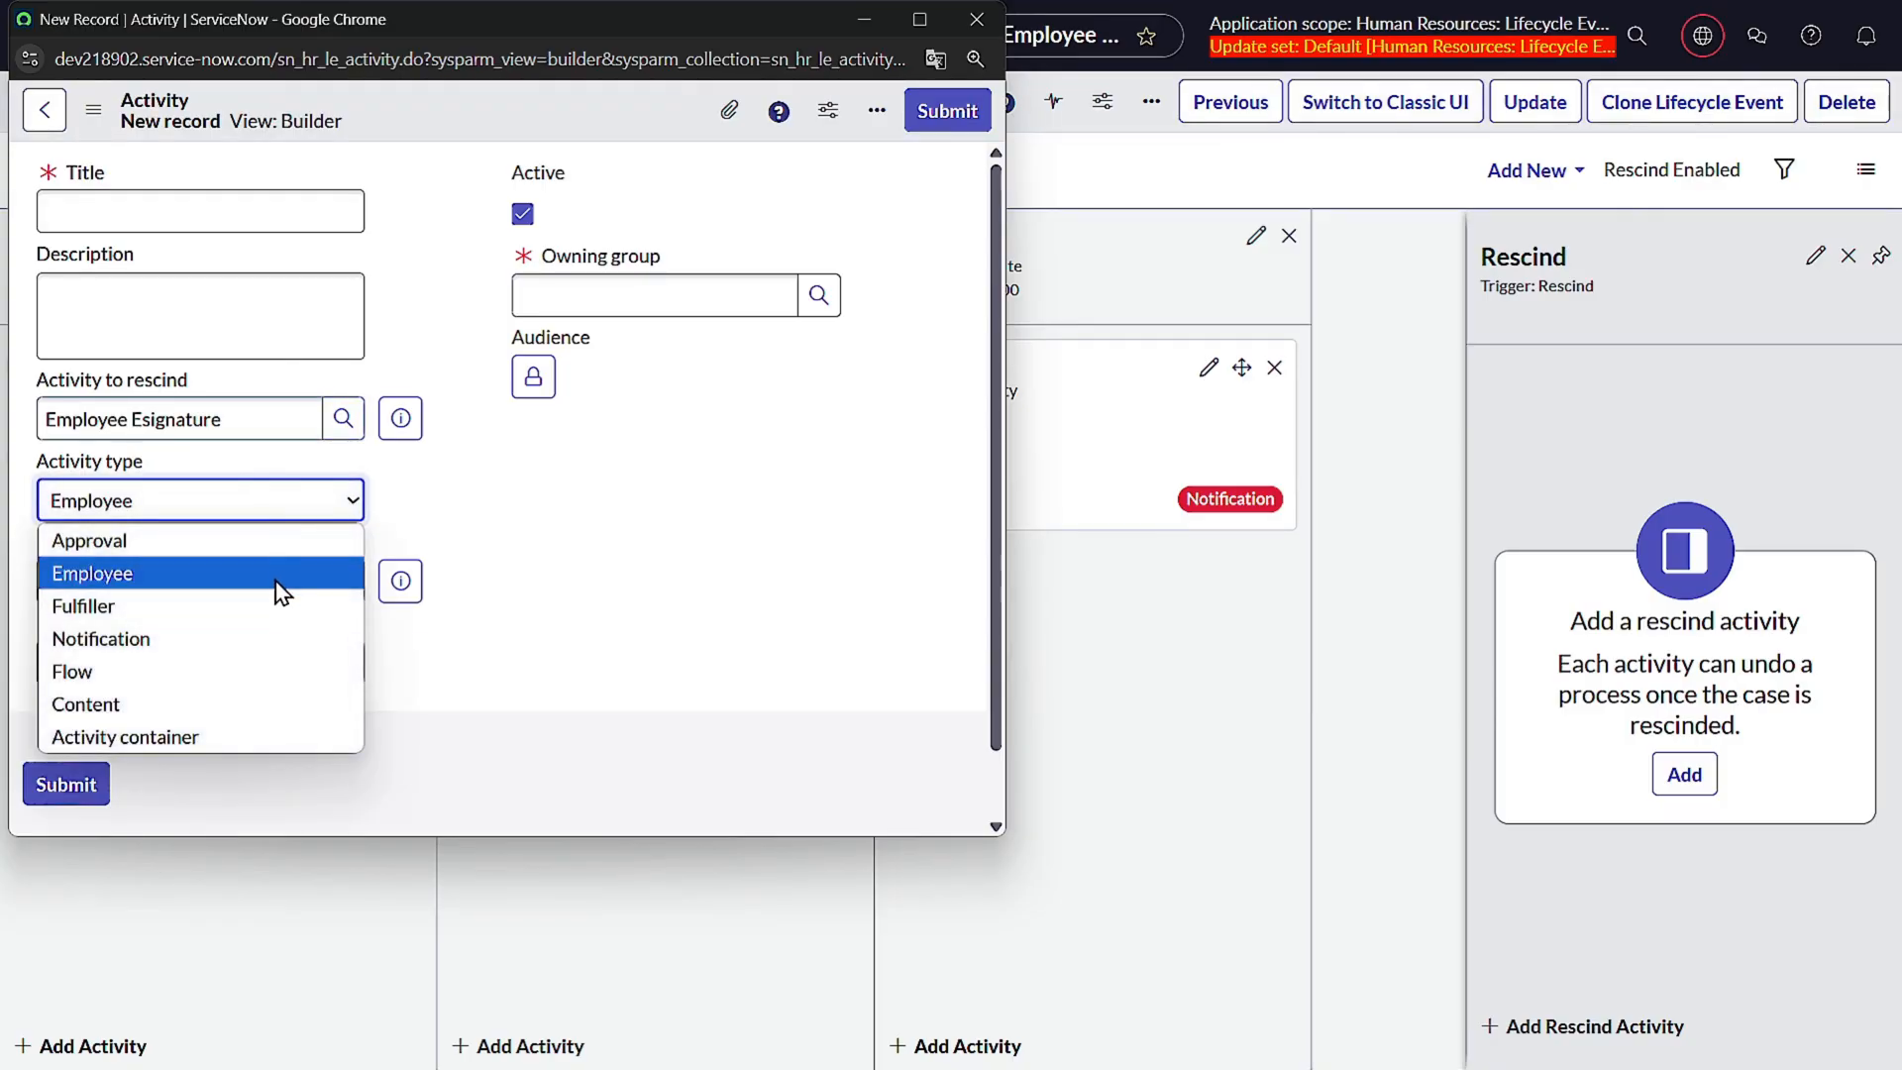
pyautogui.click(264, 638)
pyautogui.click(335, 587)
pyautogui.scroll(-3, 314, 666)
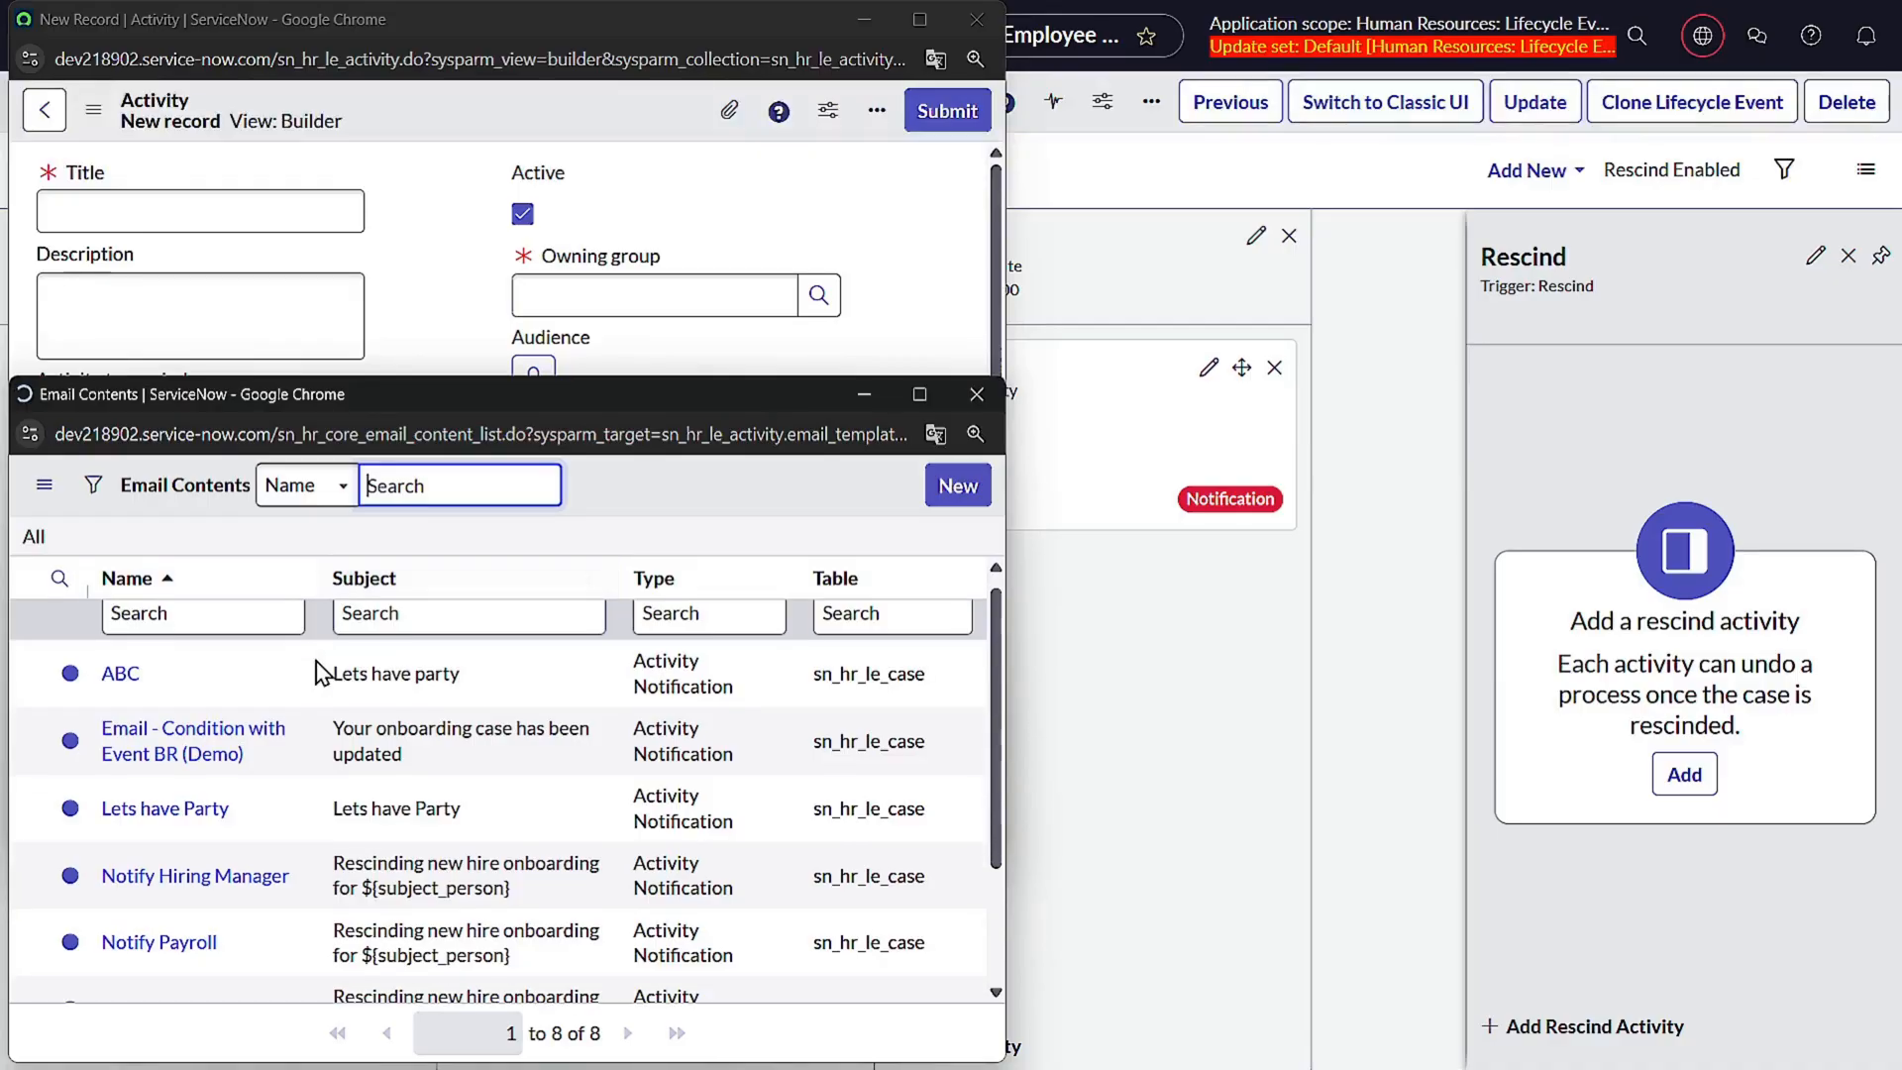
pyautogui.click(246, 716)
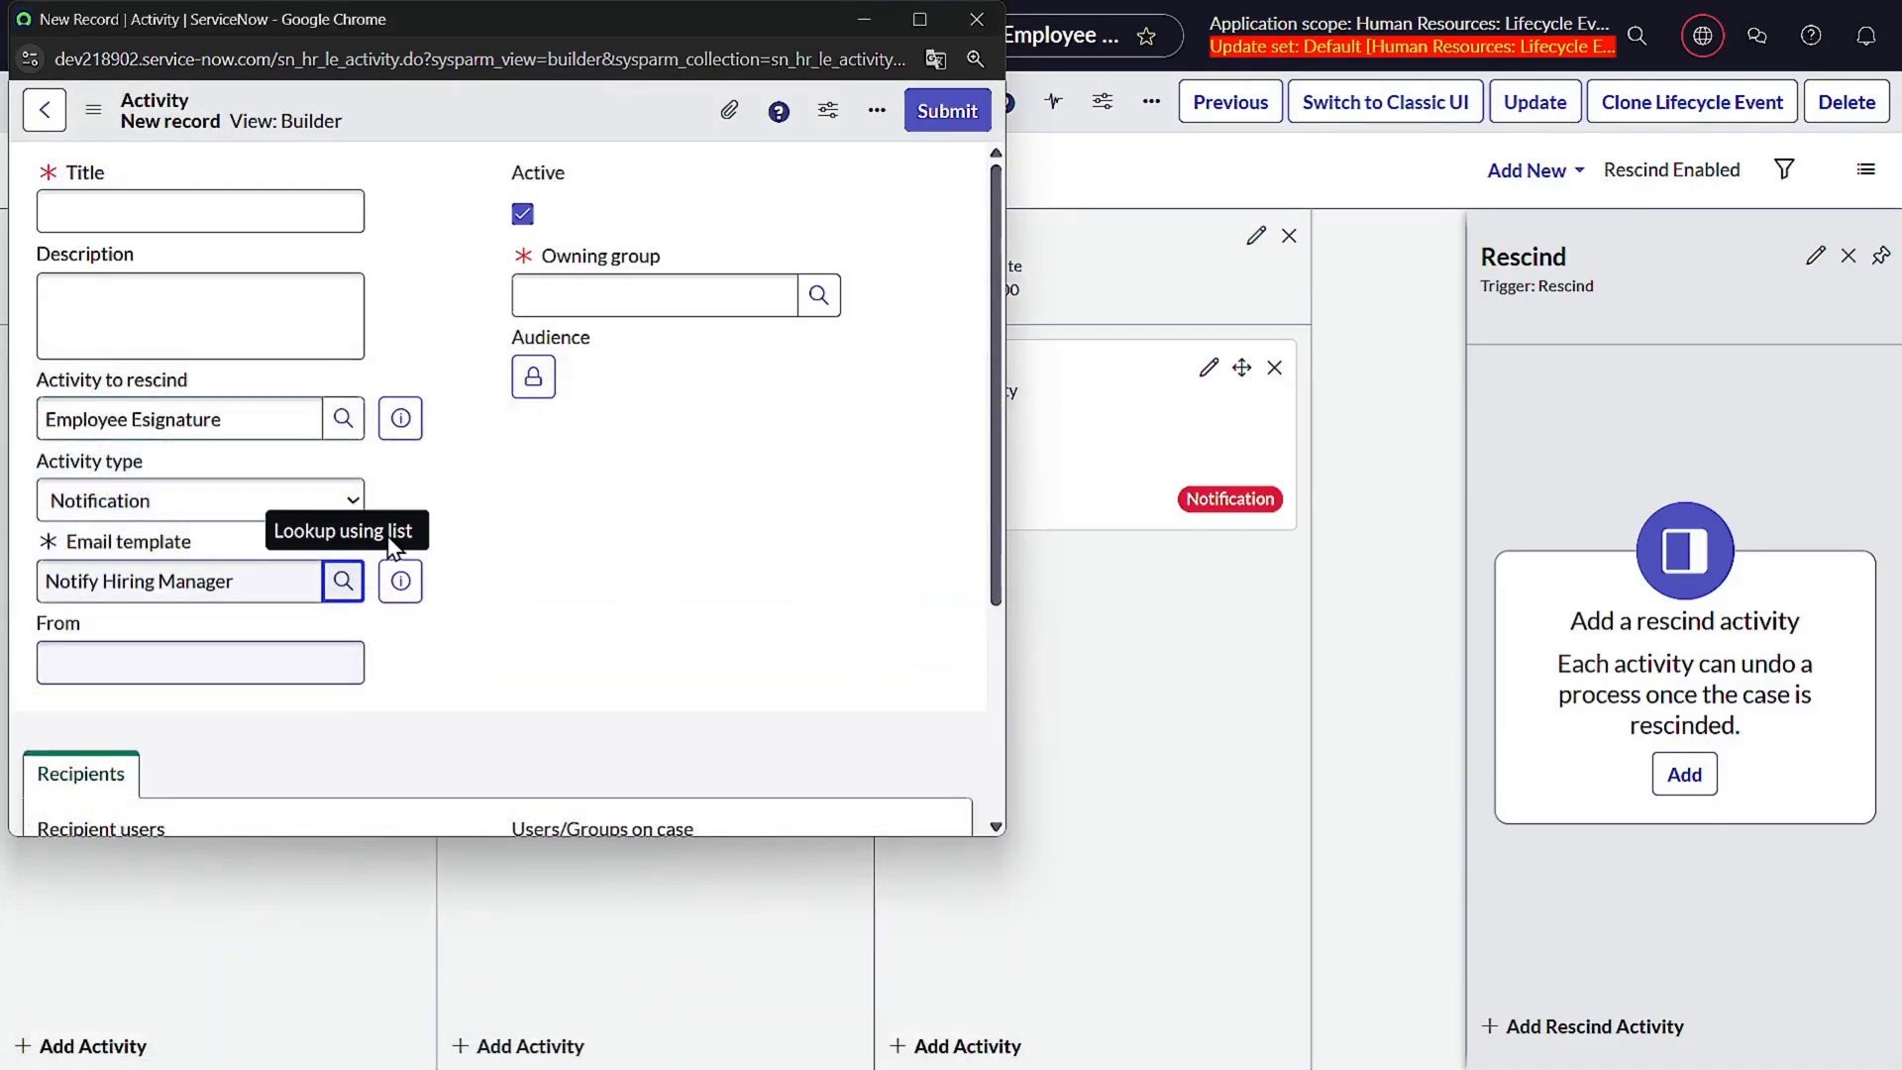
# - Title the rescind activity "Not signed", set its owning group to HR Admin and try to submit it
pyautogui.click(239, 212)
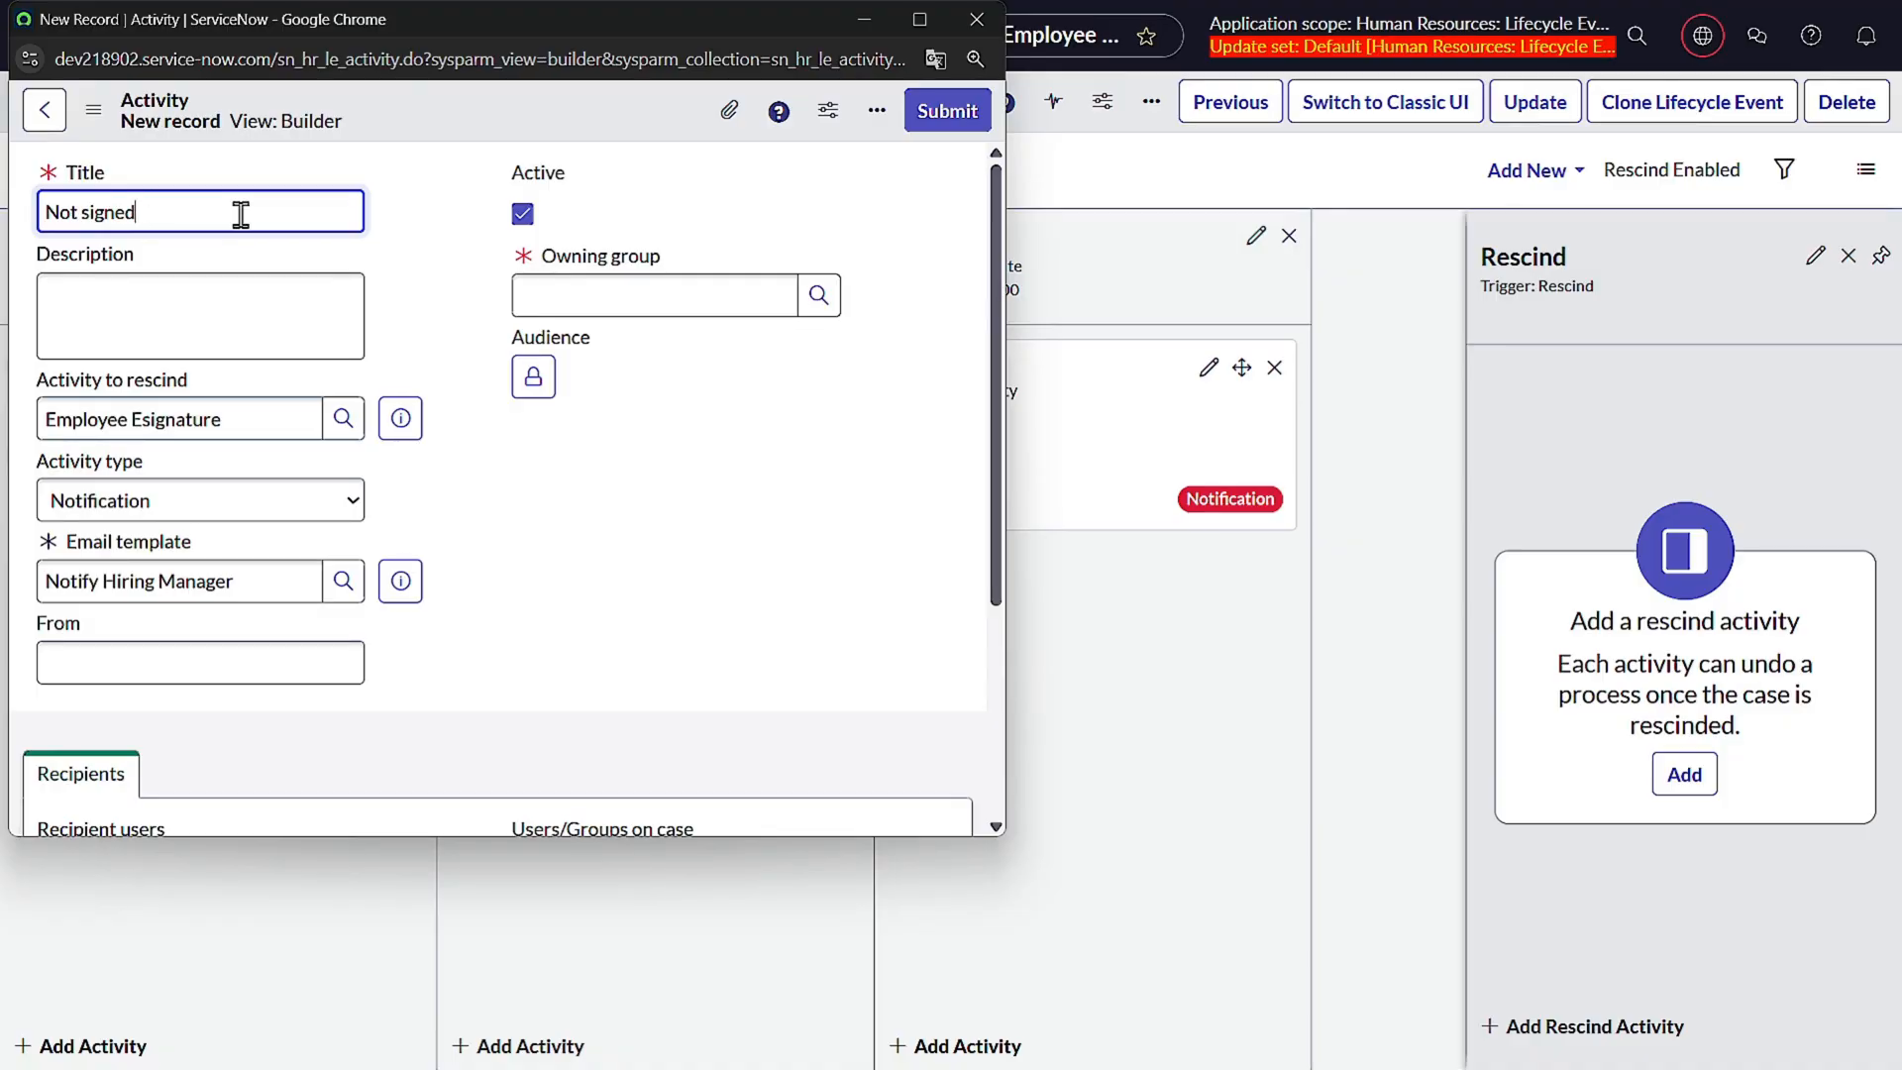
pyautogui.click(608, 294)
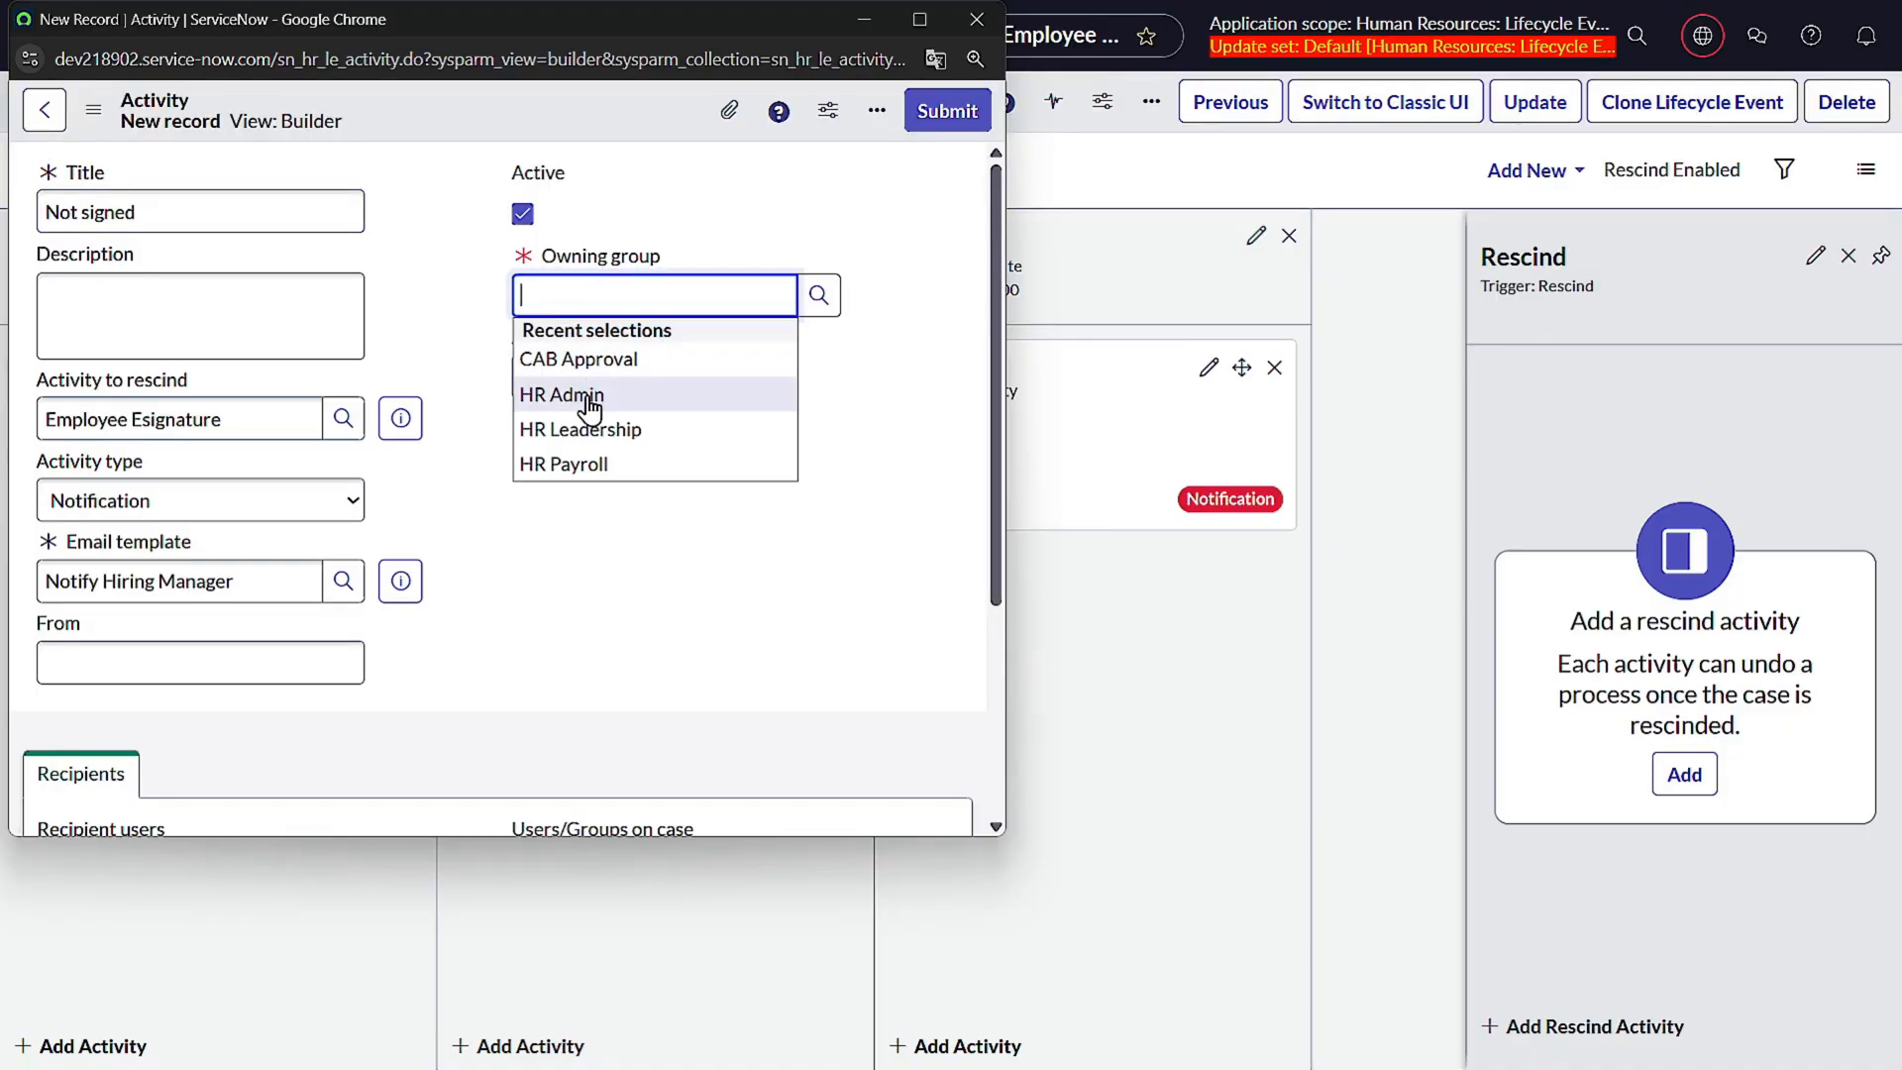
pyautogui.click(595, 395)
pyautogui.scroll(-3, 635, 437)
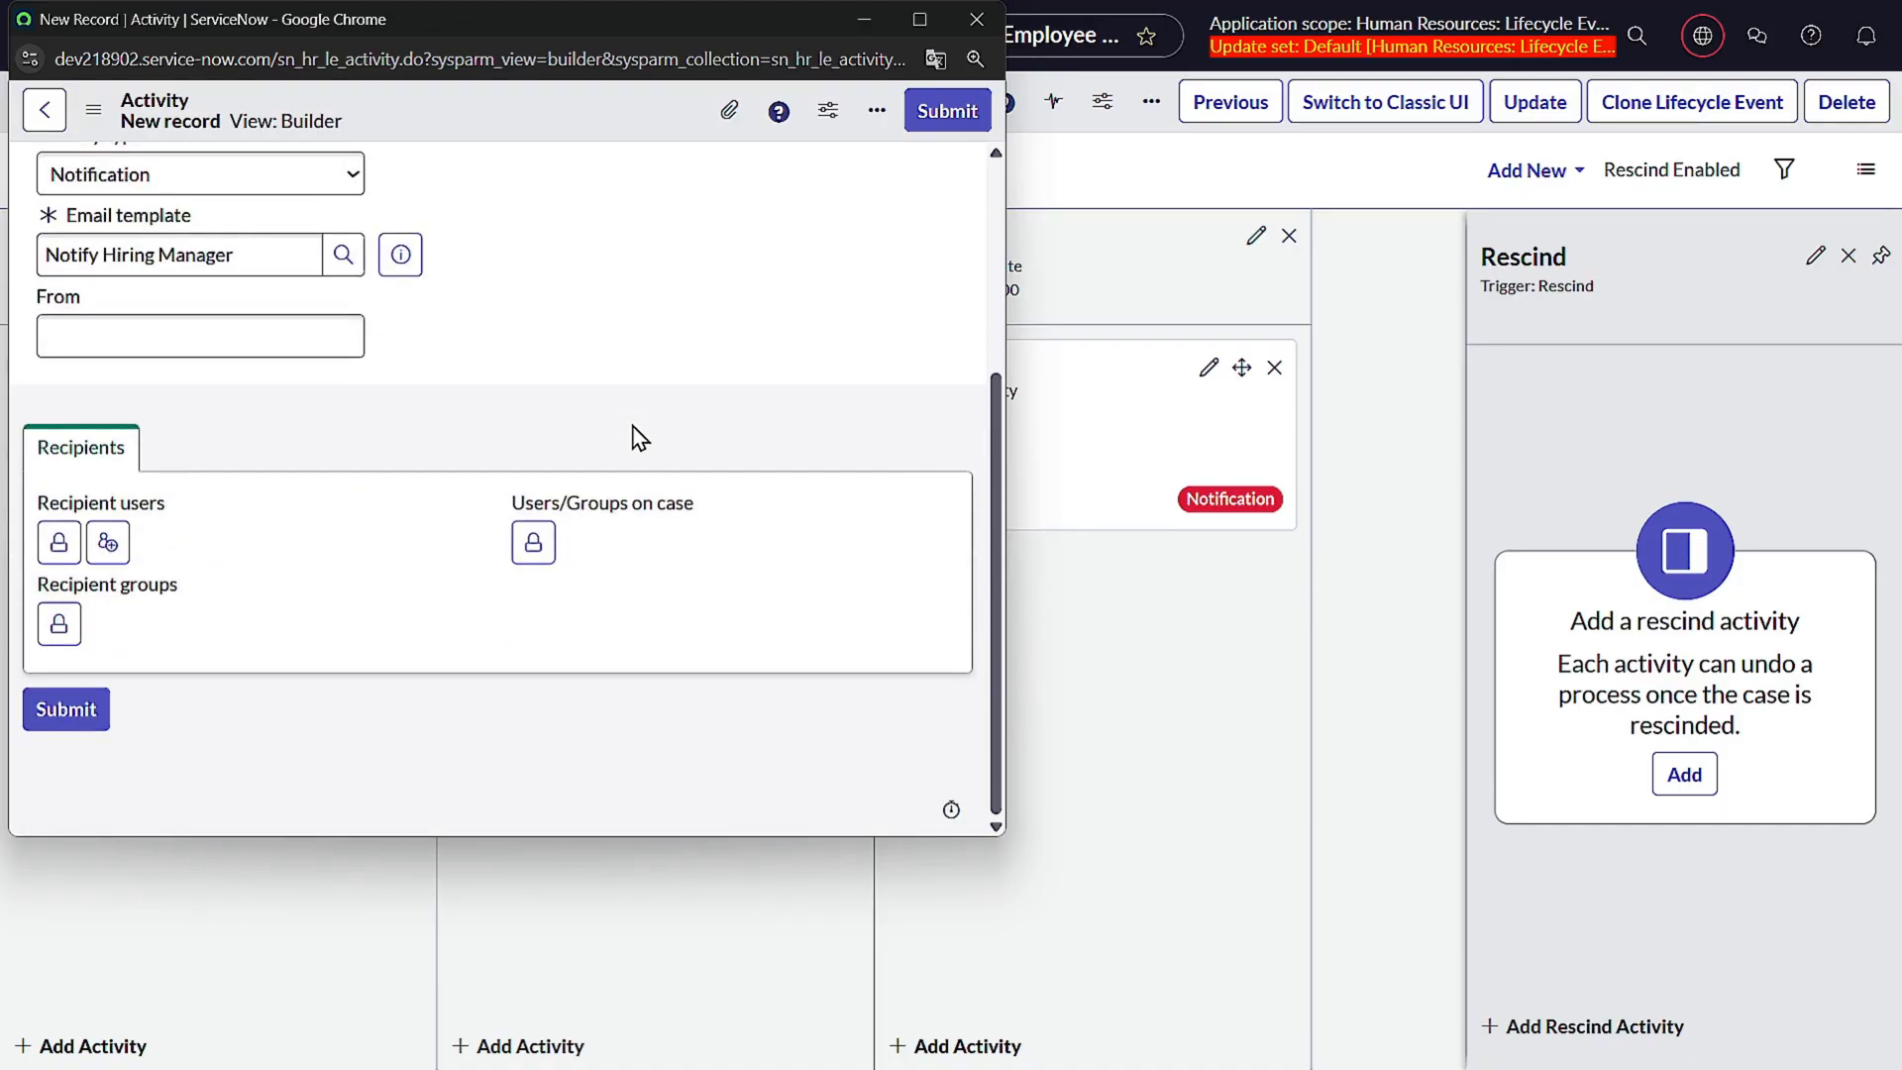
pyautogui.scroll(3, 634, 437)
pyautogui.click(948, 112)
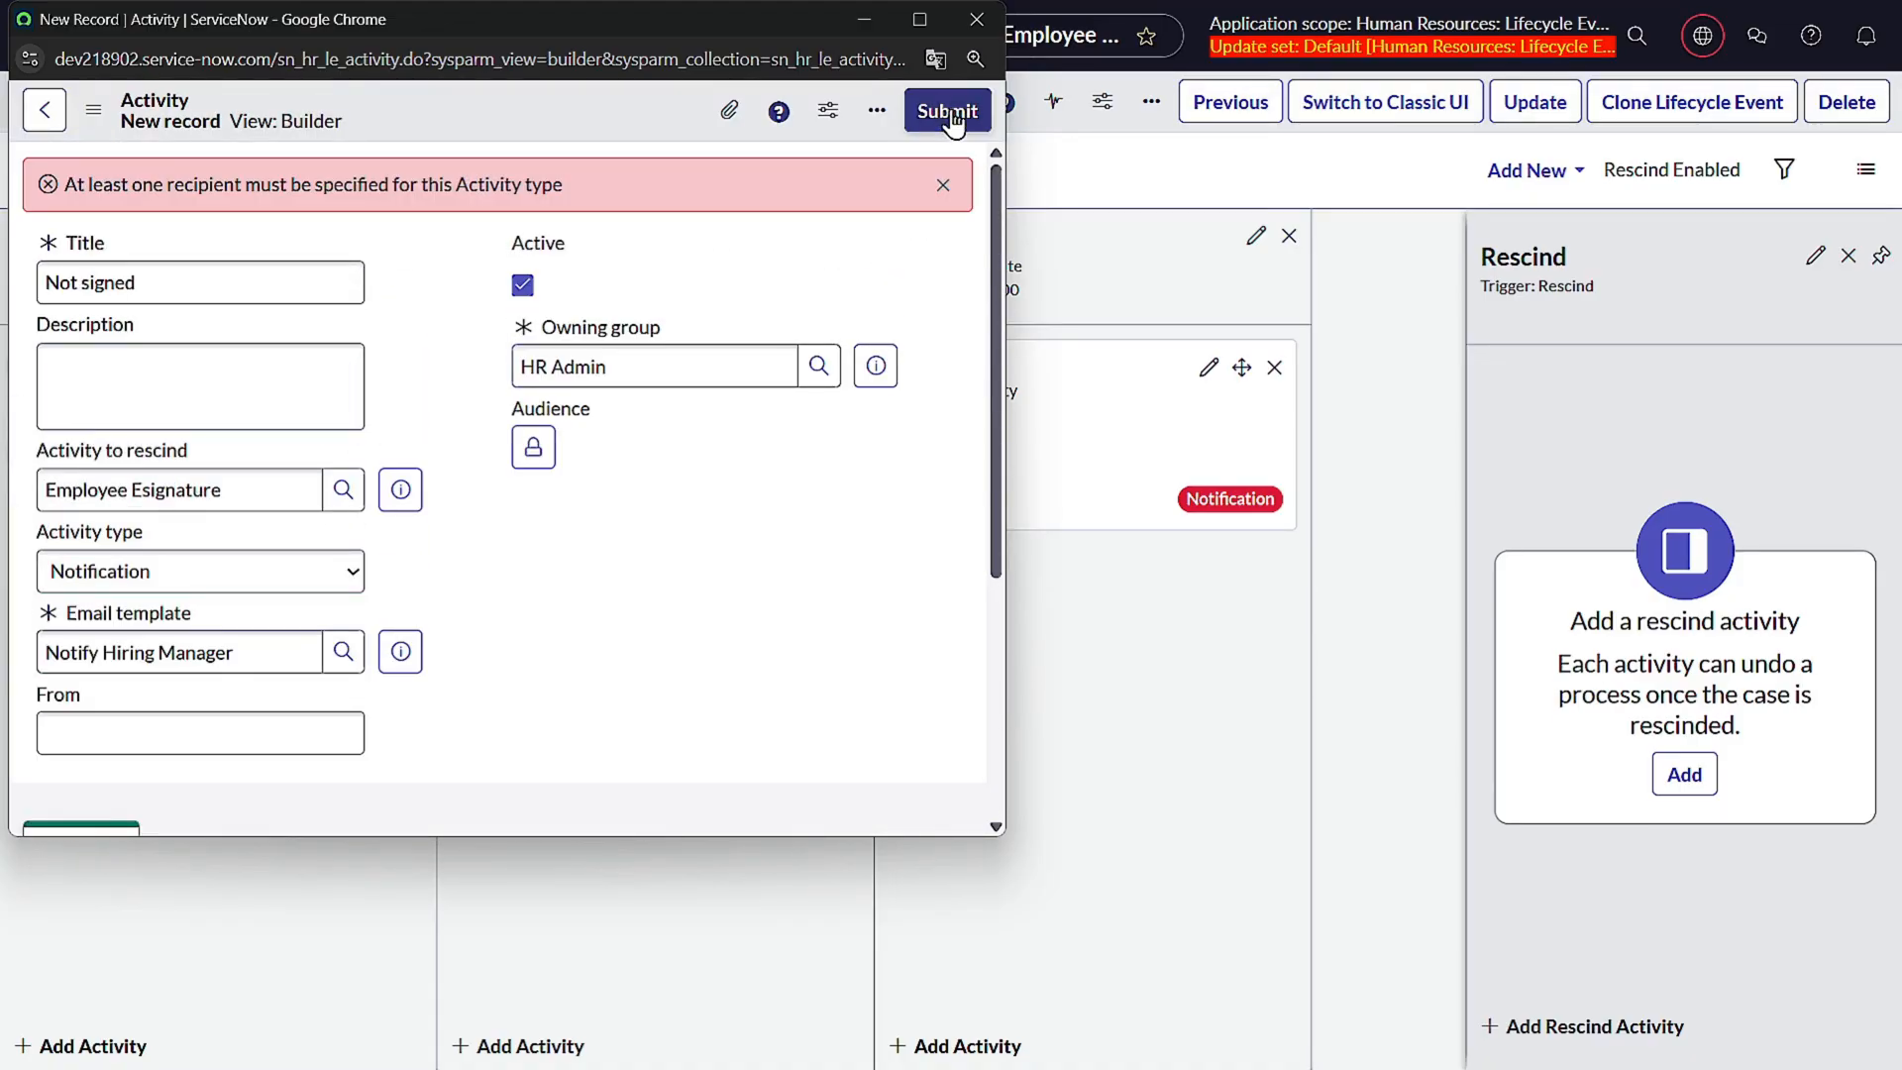
# - Add Assignment group from the users and groups on the case as the rescind notification's recipient and submit the activity
pyautogui.scroll(-4, 671, 424)
pyautogui.scroll(4, 671, 424)
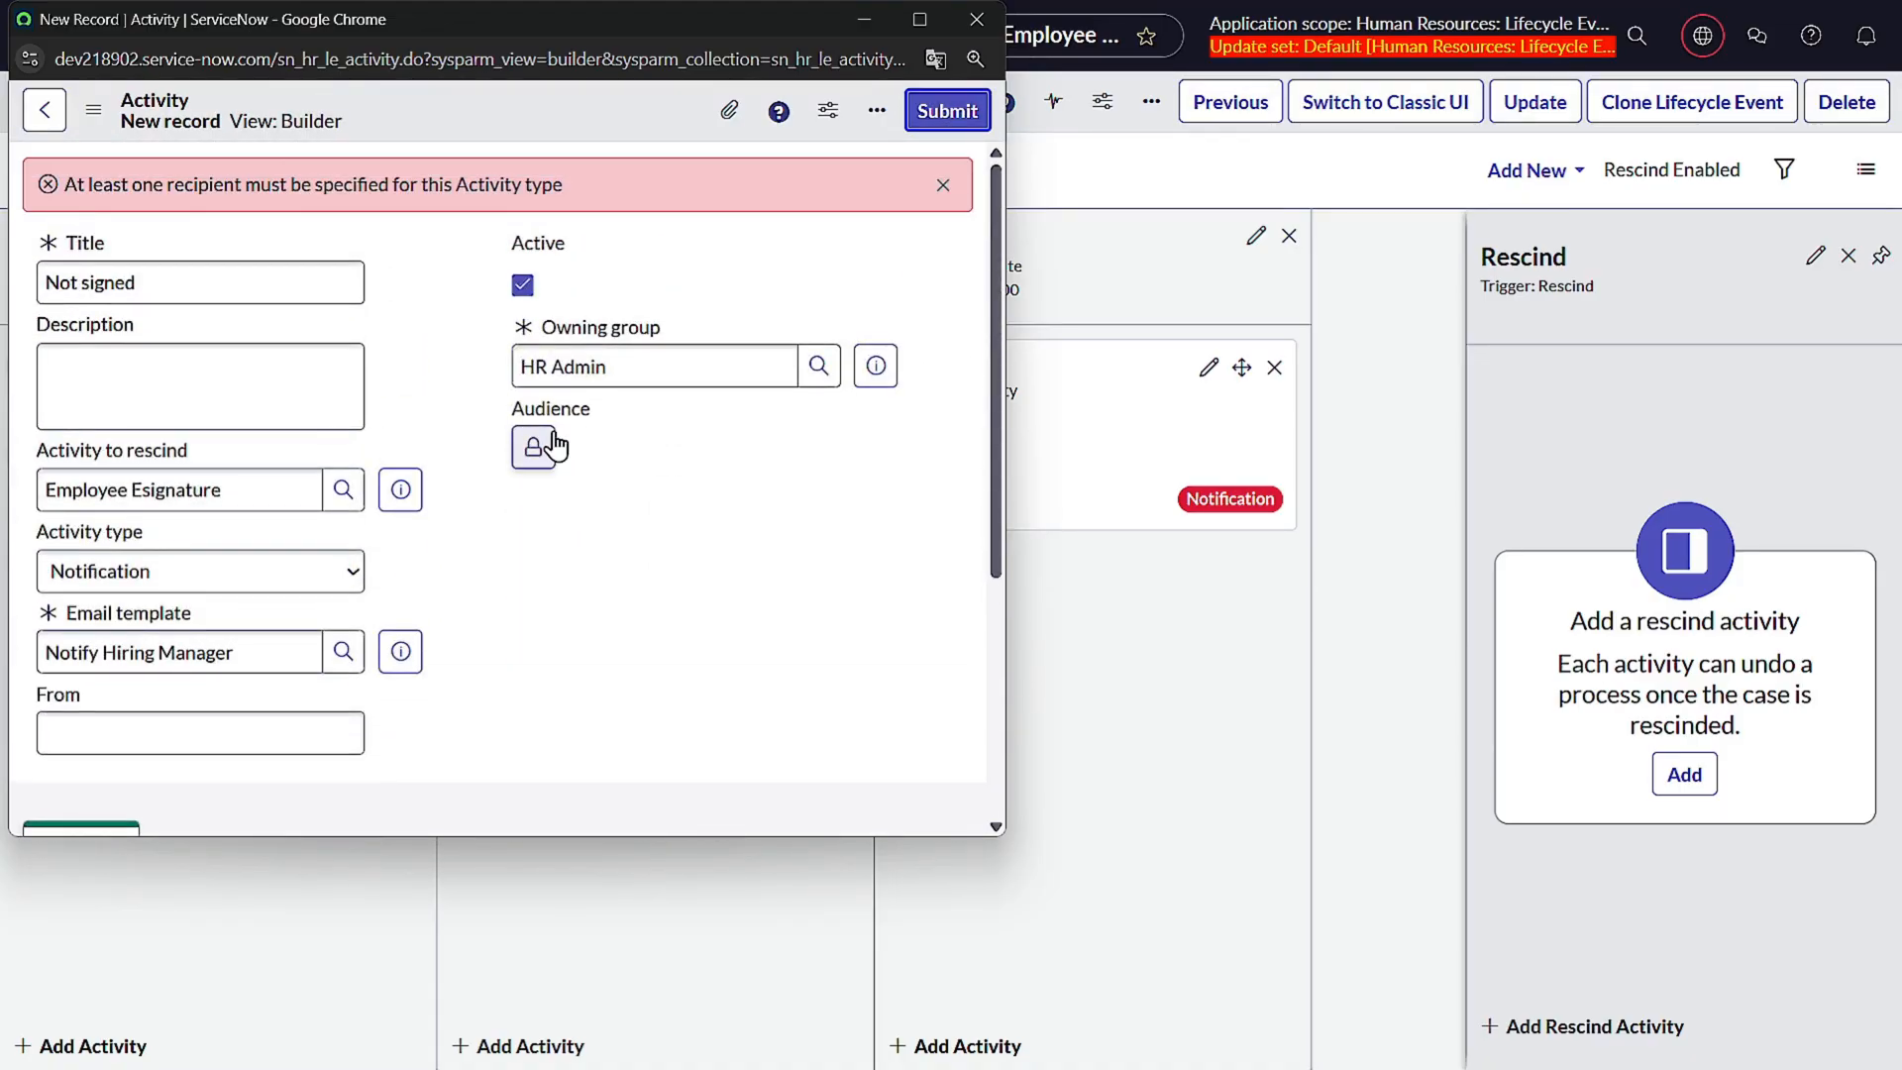
pyautogui.scroll(-1, 500, 505)
pyautogui.scroll(-3, 495, 525)
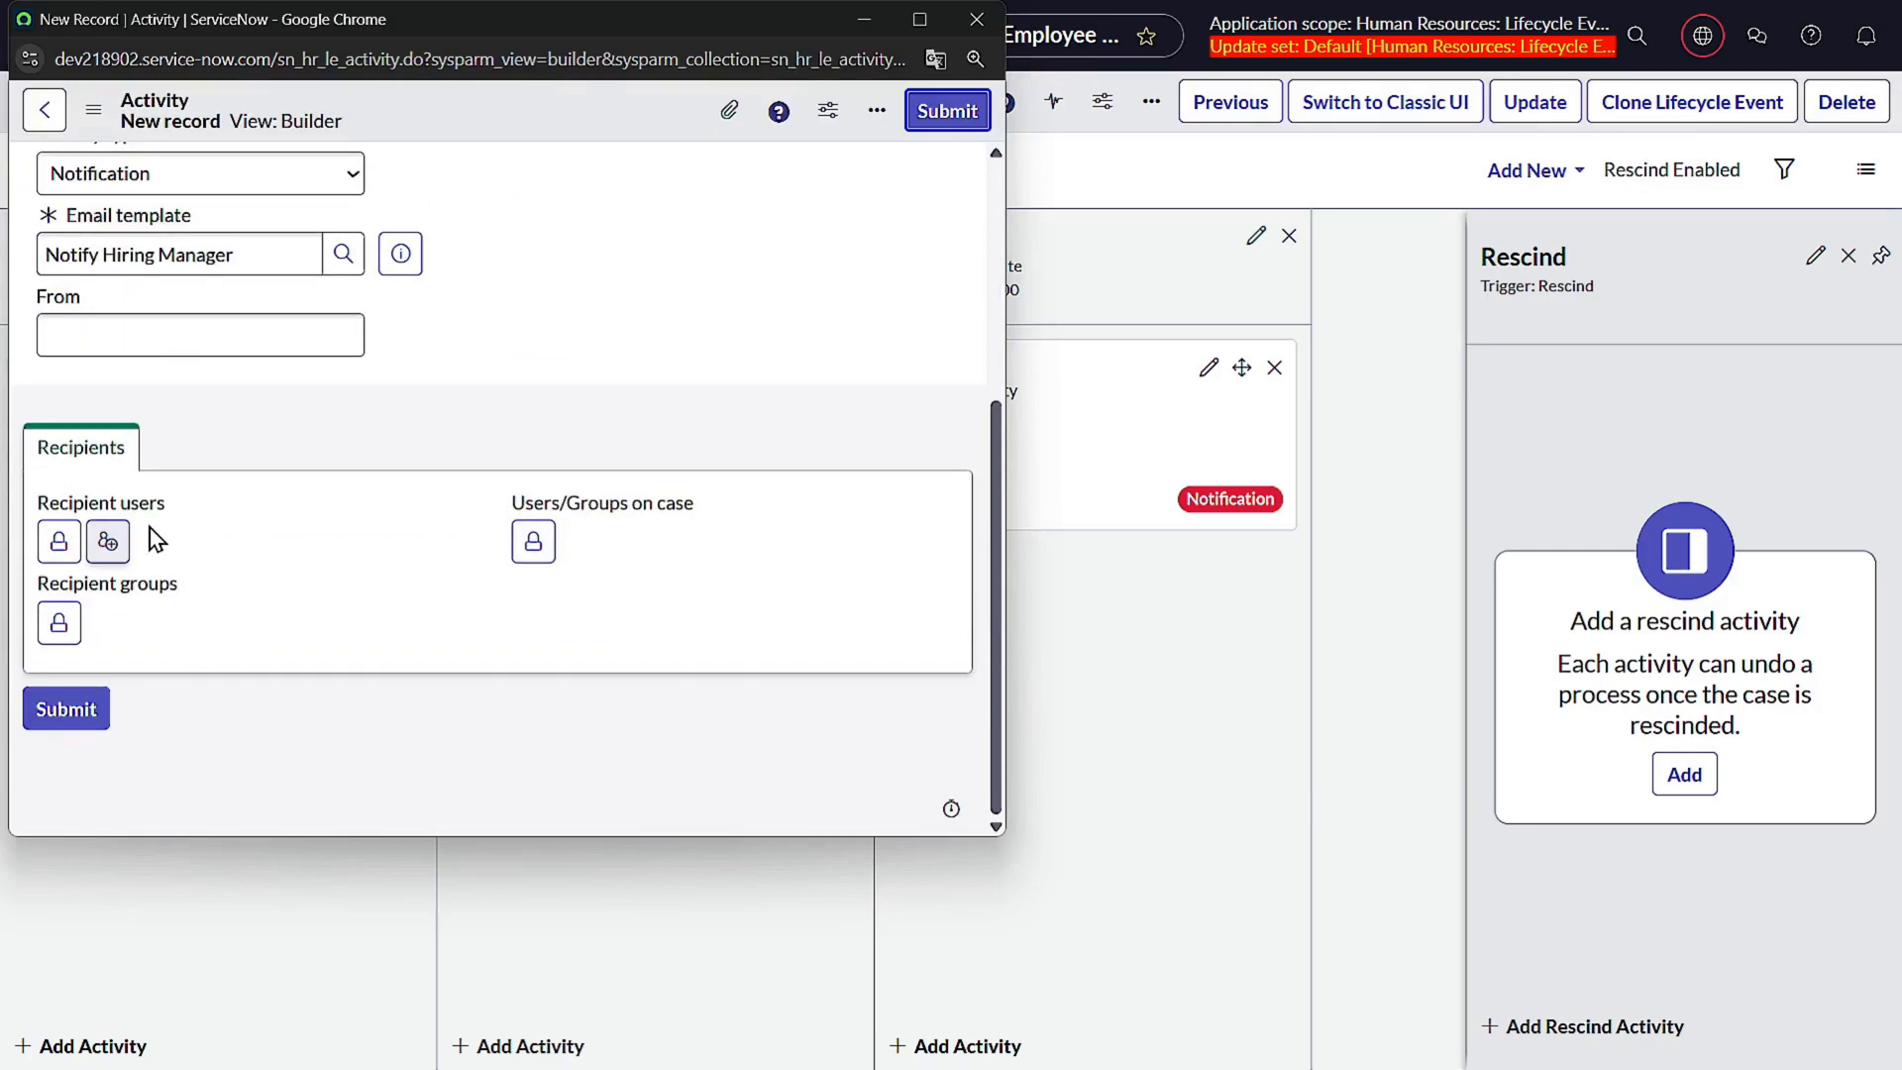
pyautogui.click(536, 548)
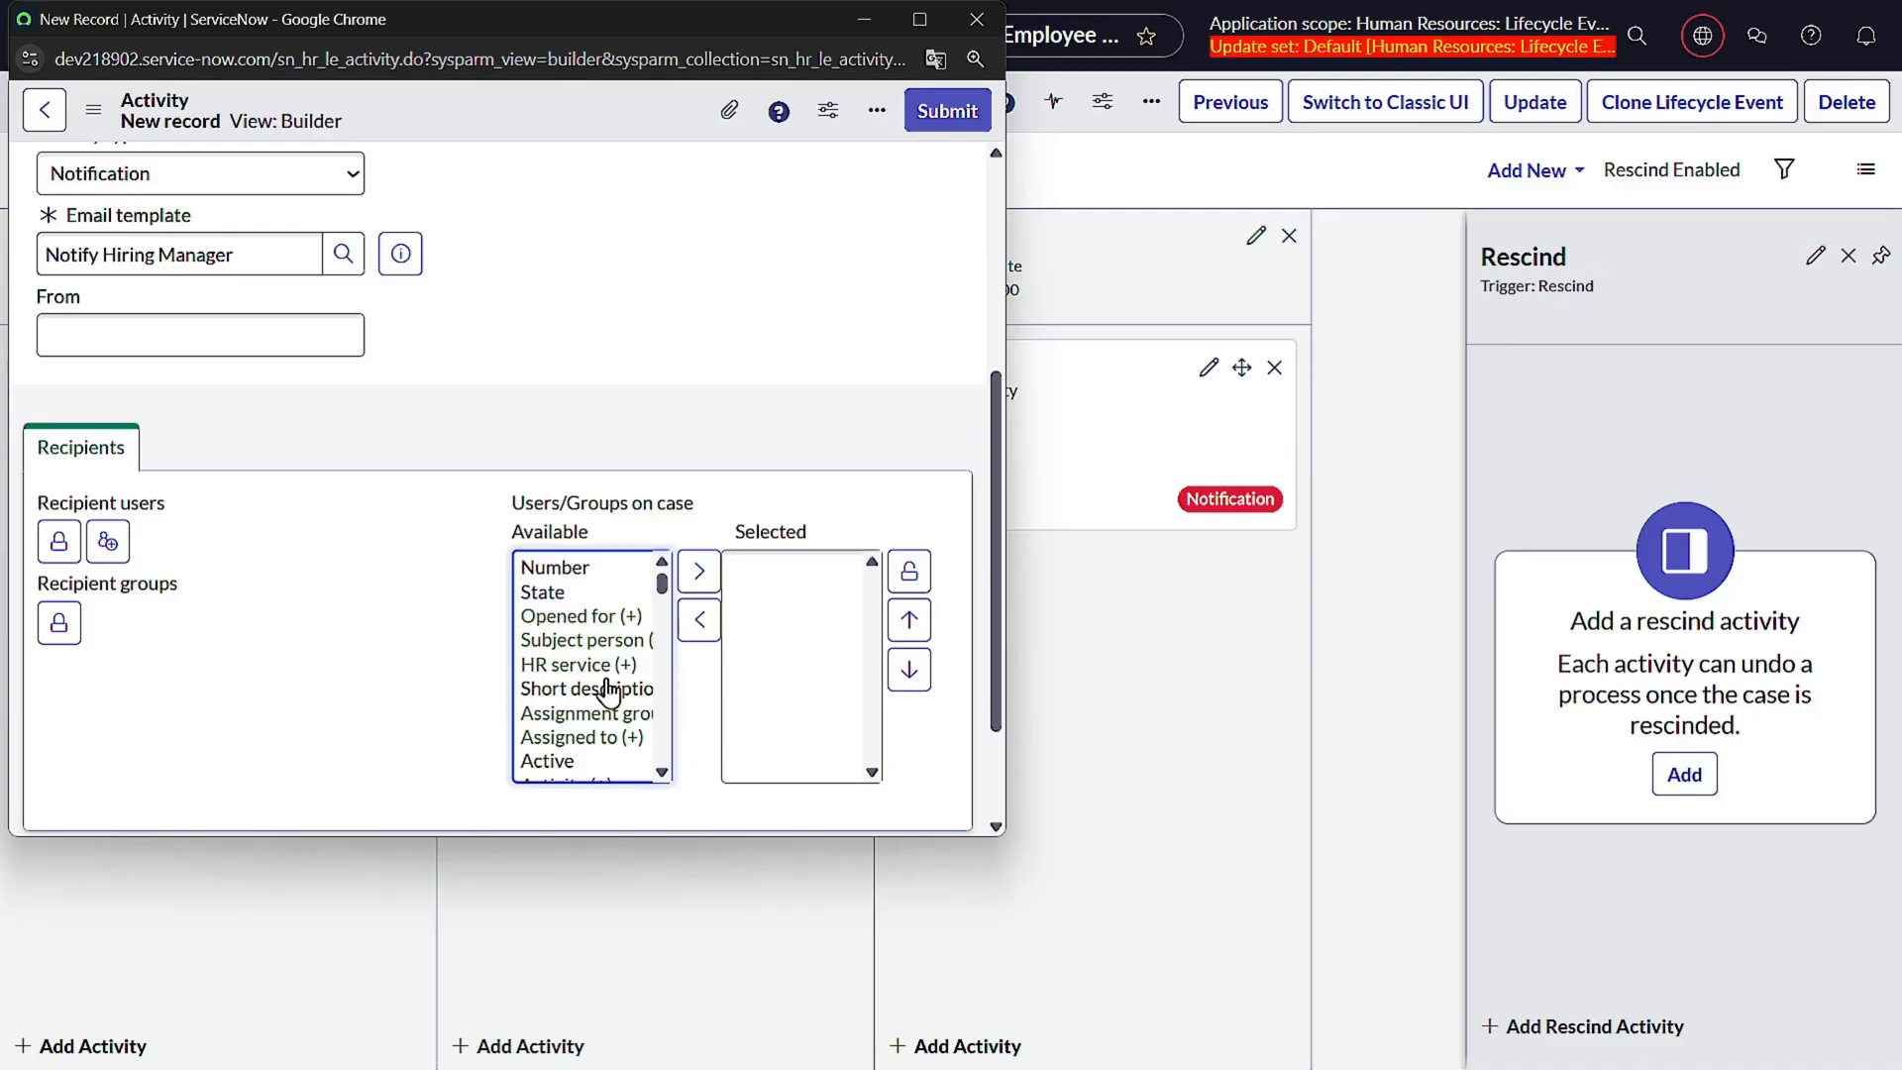
pyautogui.click(609, 713)
pyautogui.click(699, 620)
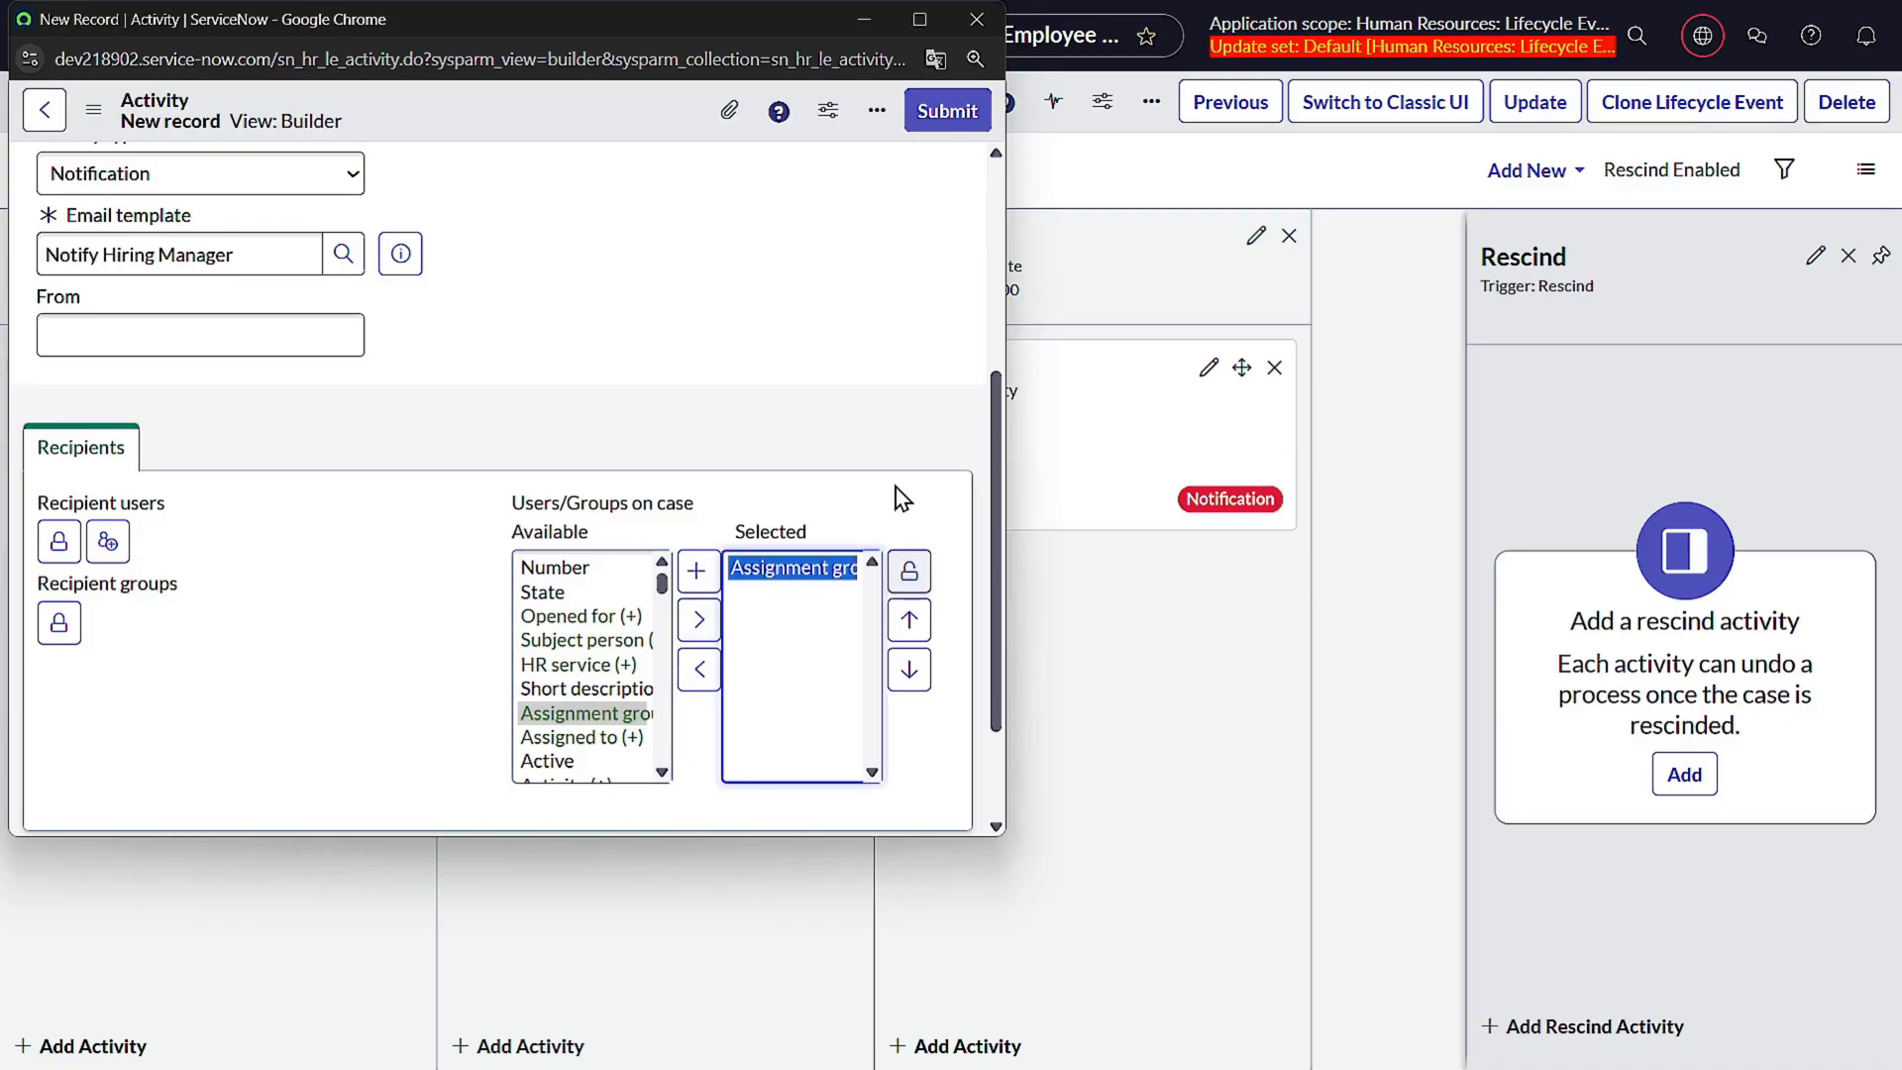
pyautogui.scroll(-2, 895, 487)
pyautogui.click(965, 127)
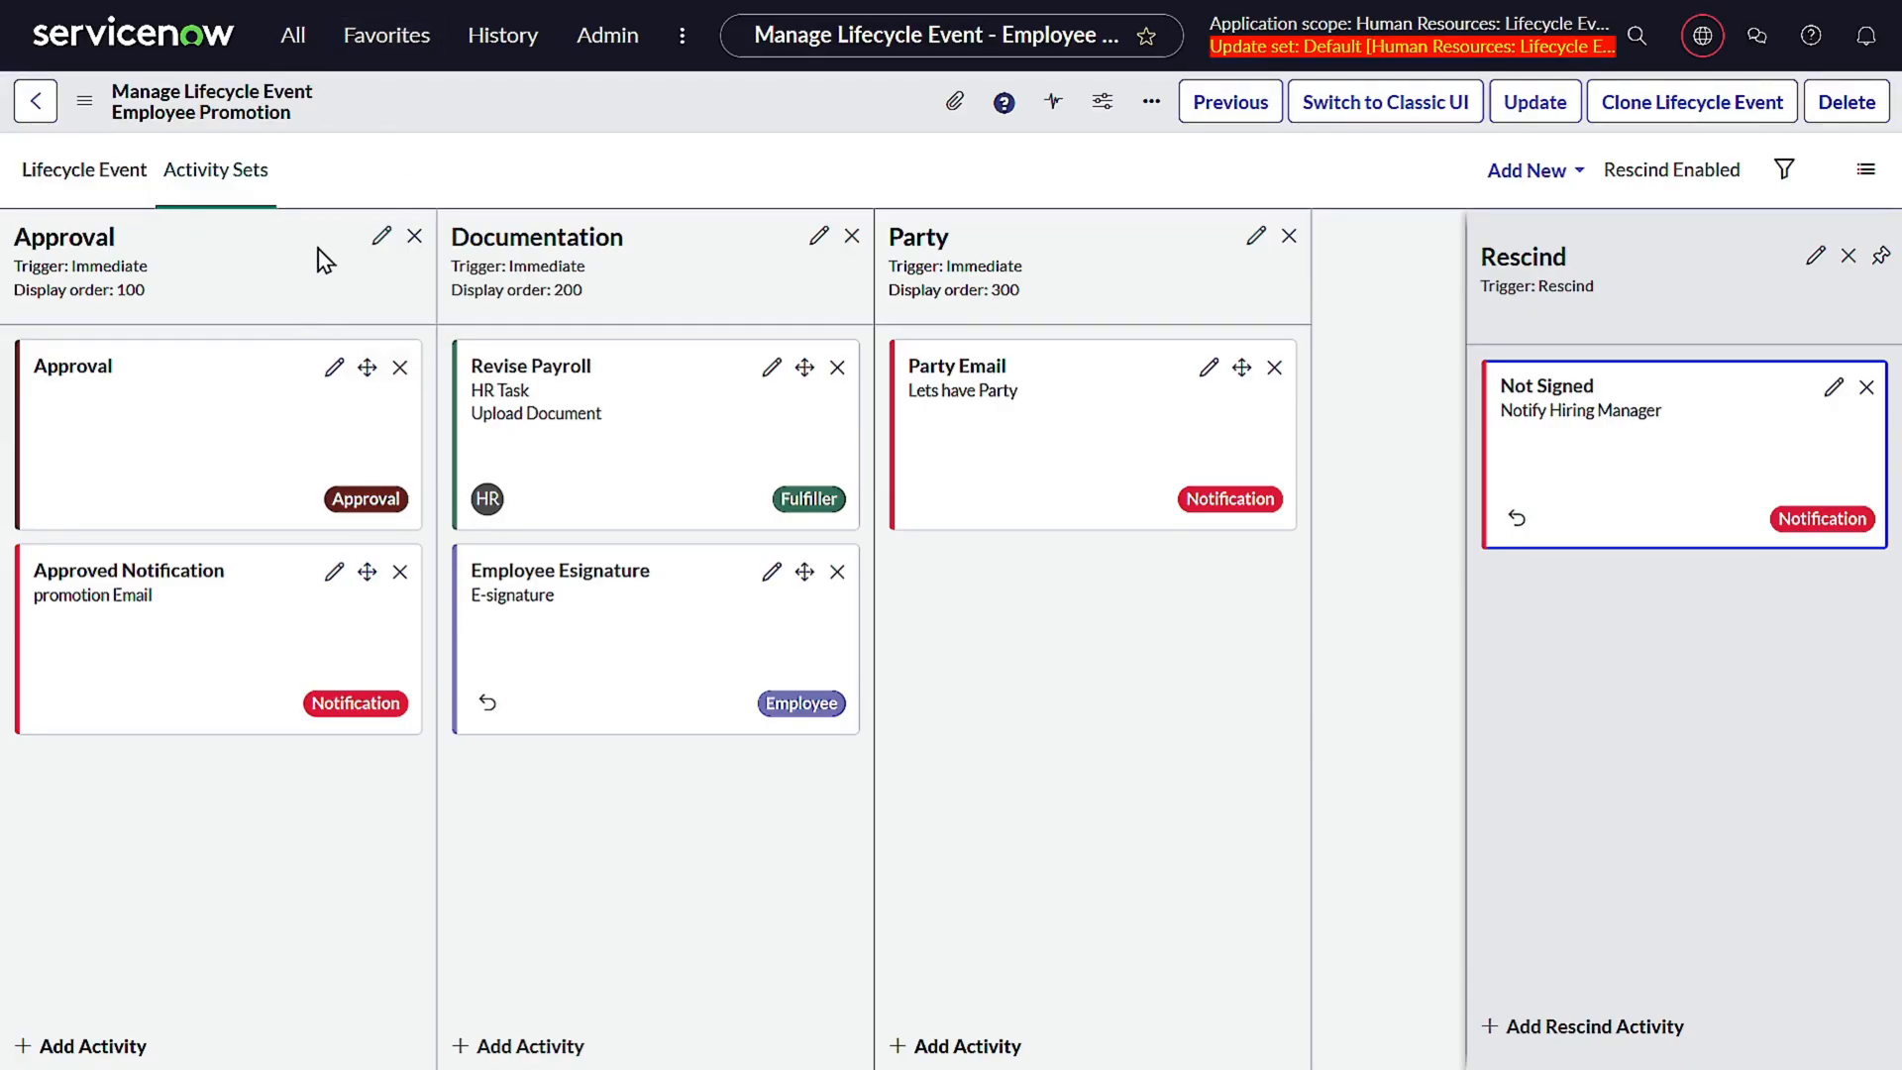
# - Reopen the Employee Promotion HR service record from the recently visited records
pyautogui.click(272, 46)
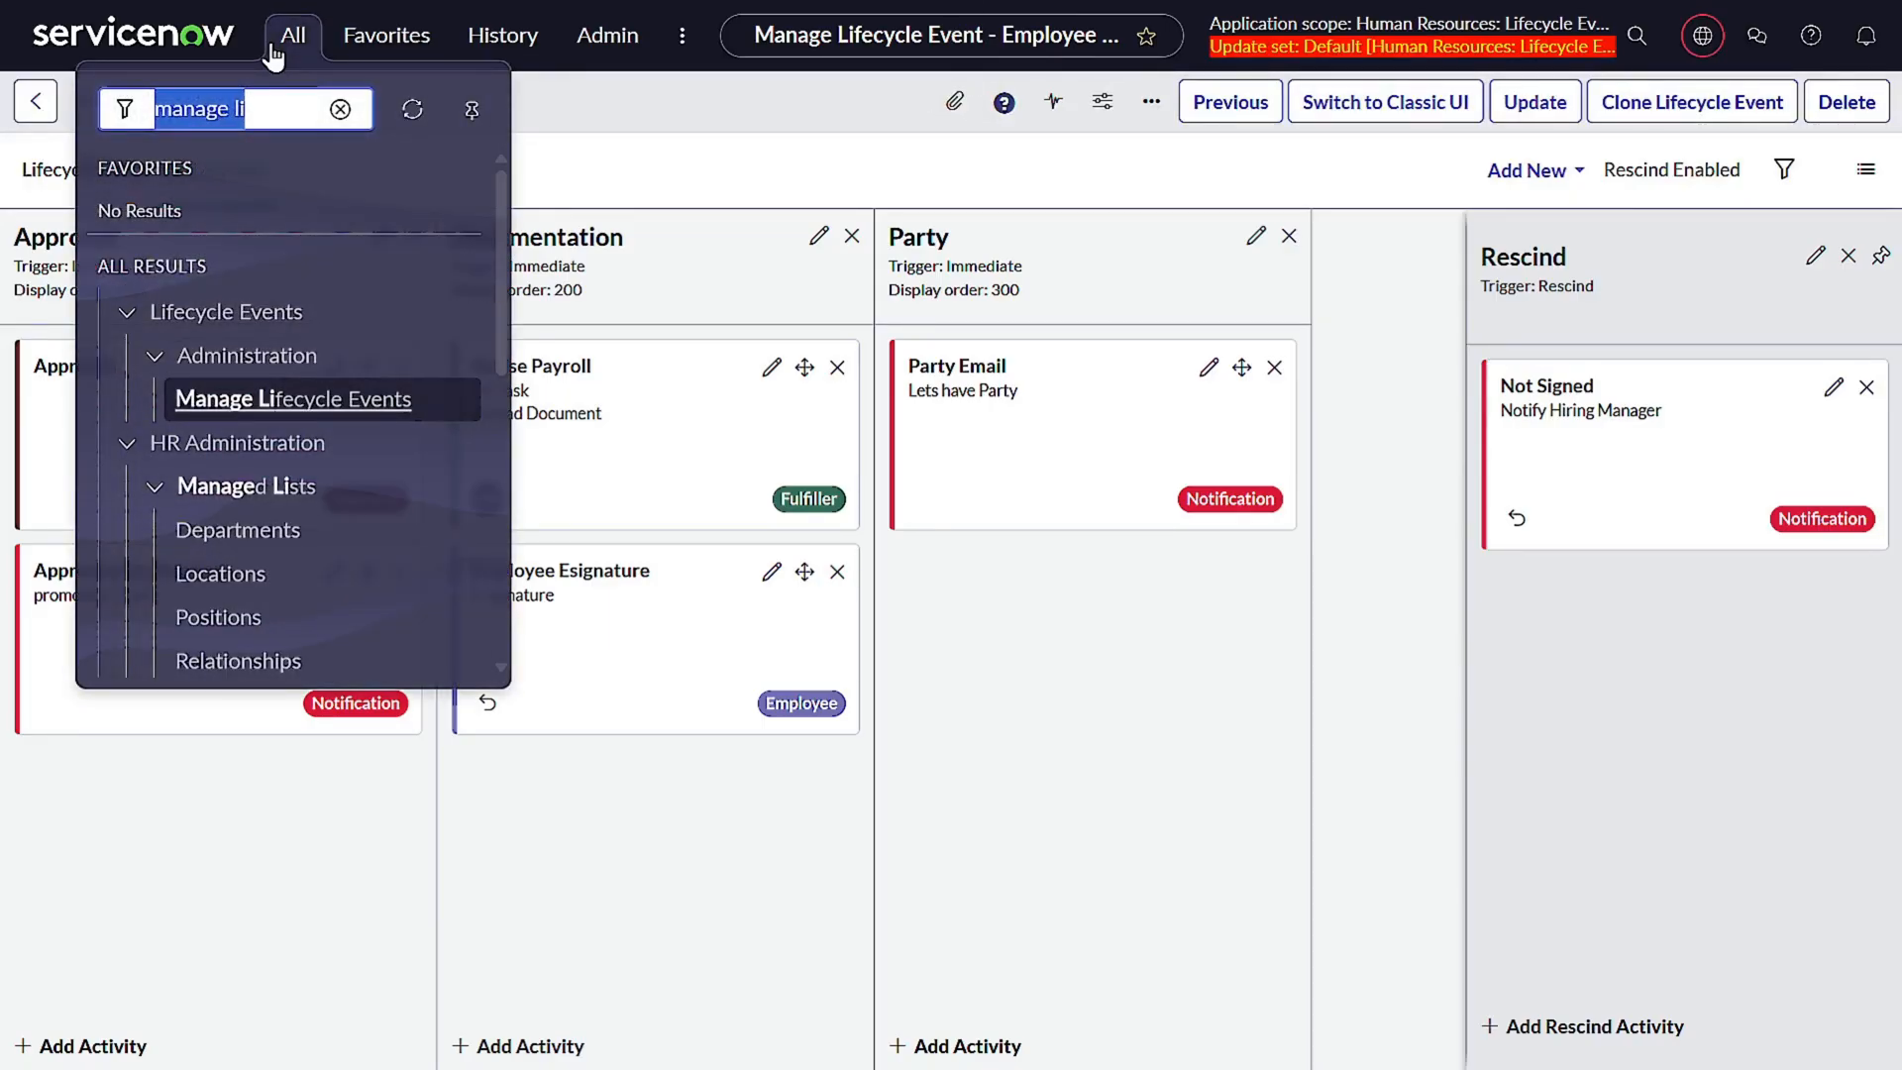
pyautogui.press('BackSpace')
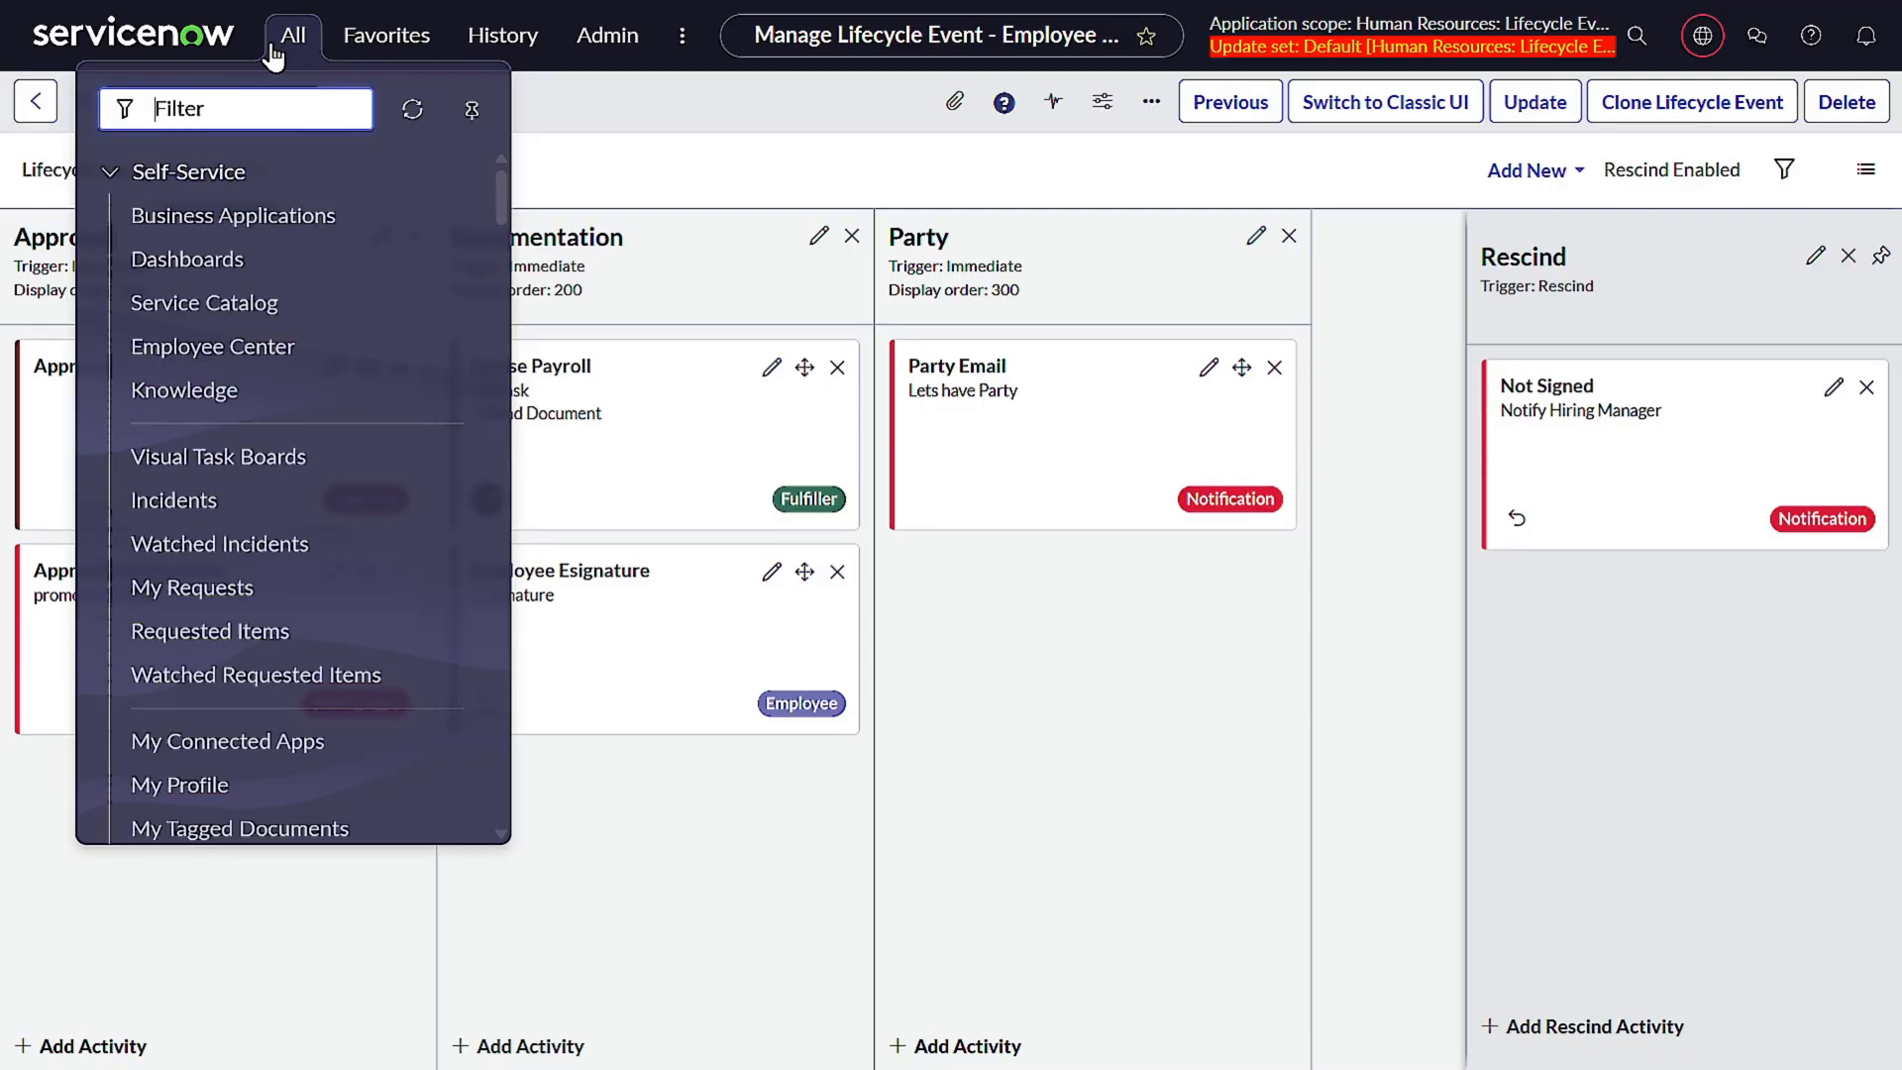
pyautogui.click(410, 50)
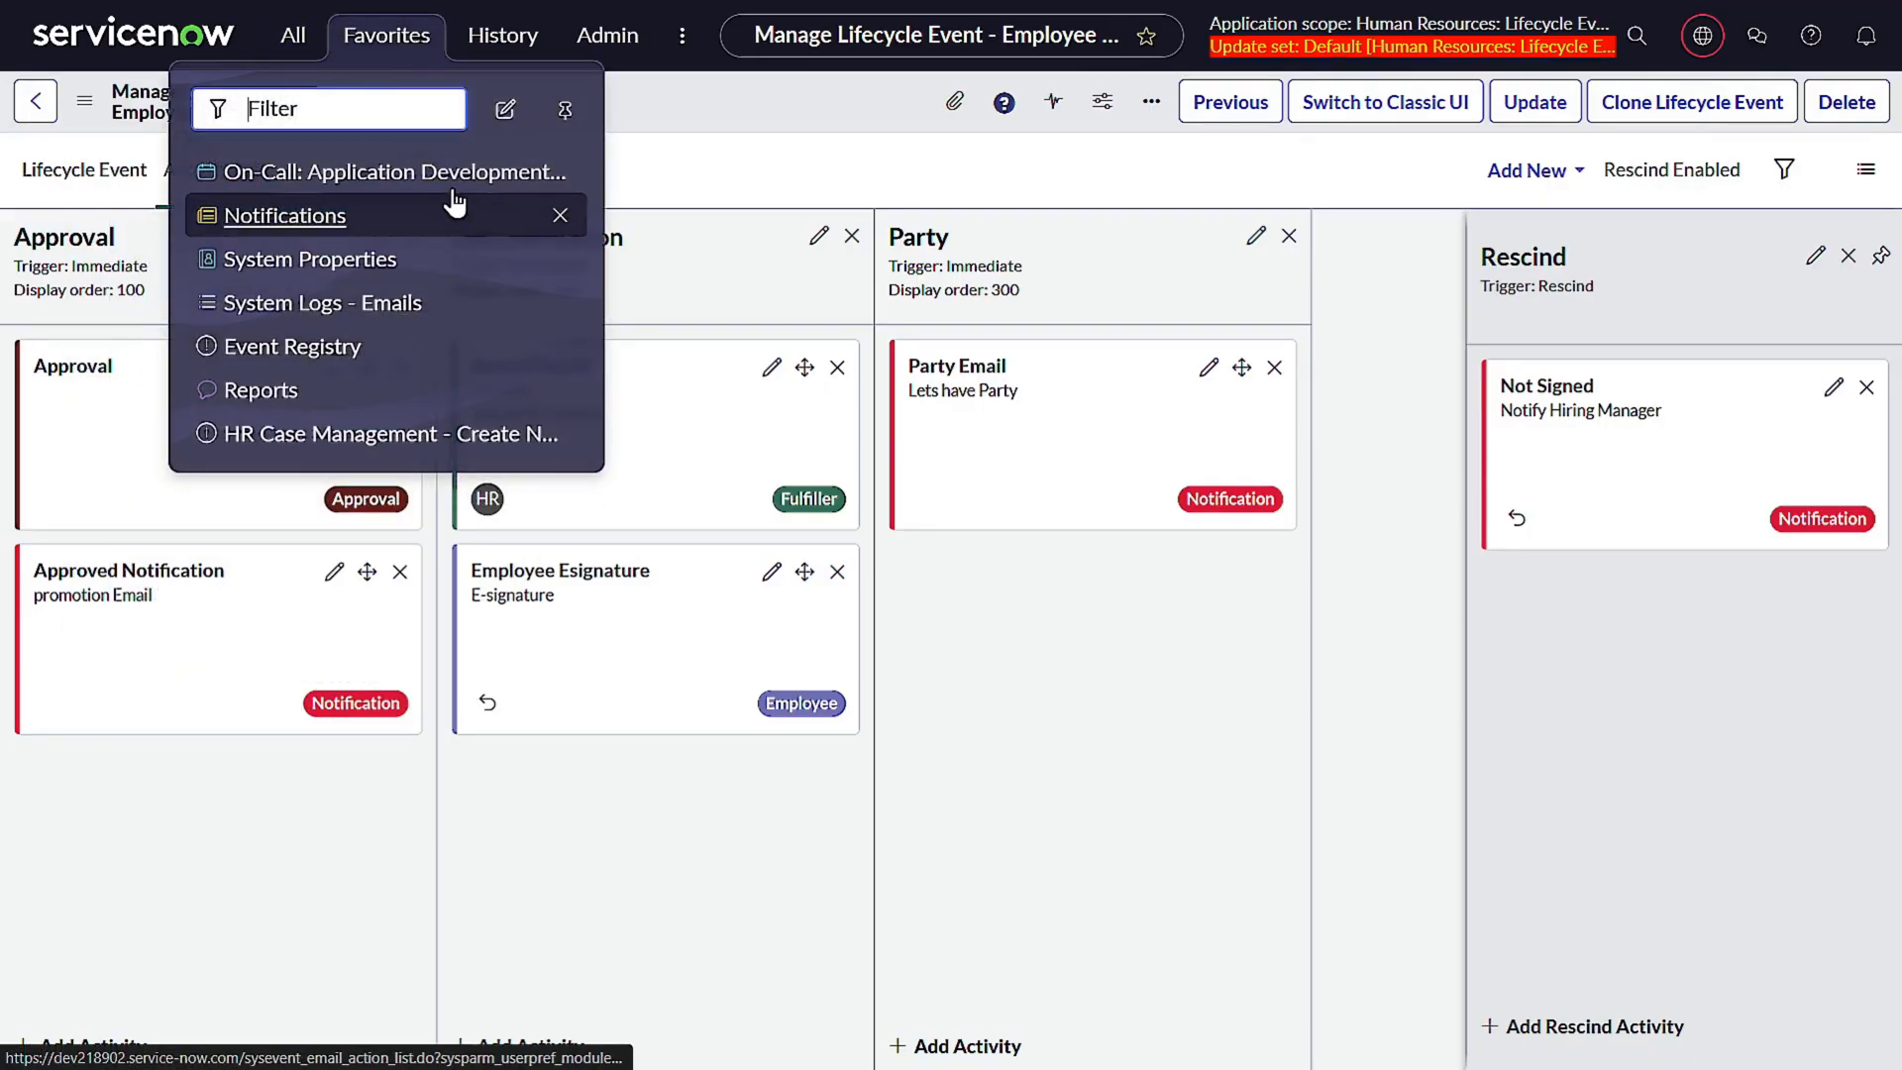
pyautogui.click(503, 35)
pyautogui.scroll(-5, 433, 607)
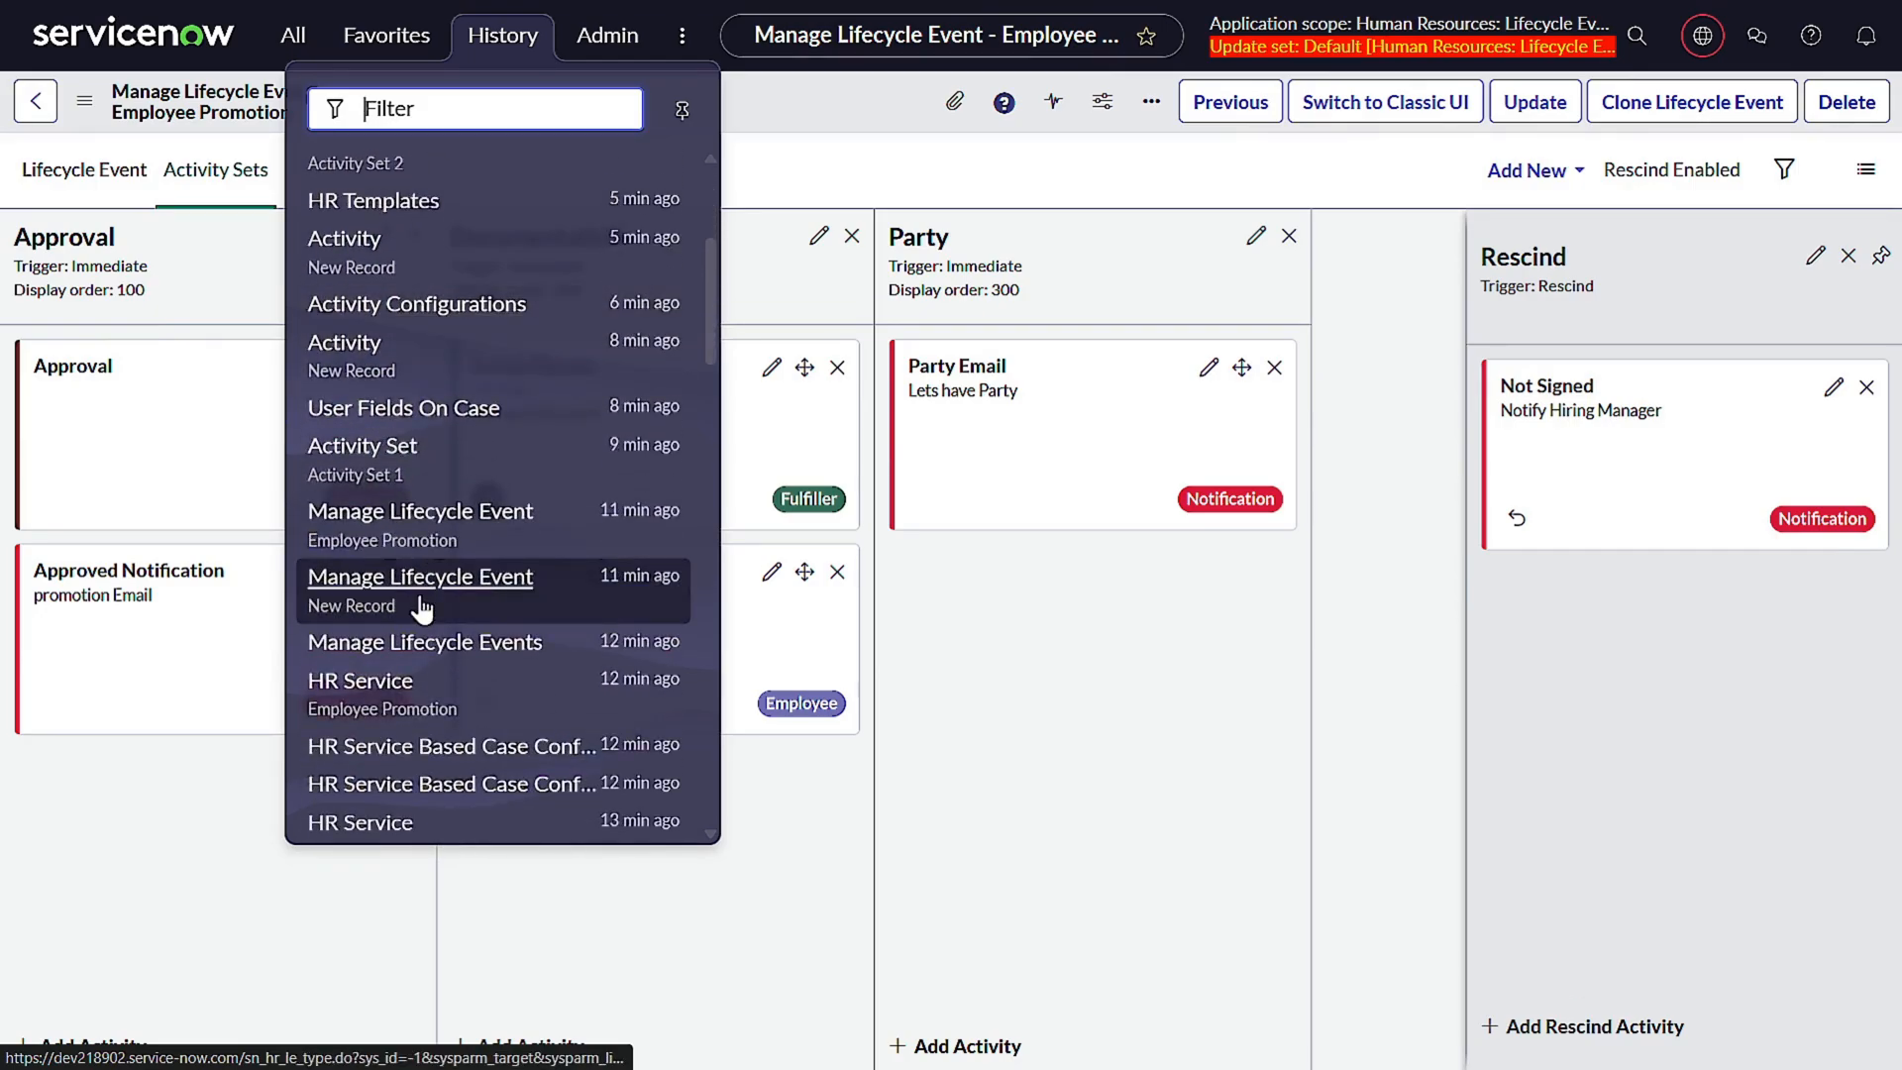
pyautogui.click(426, 699)
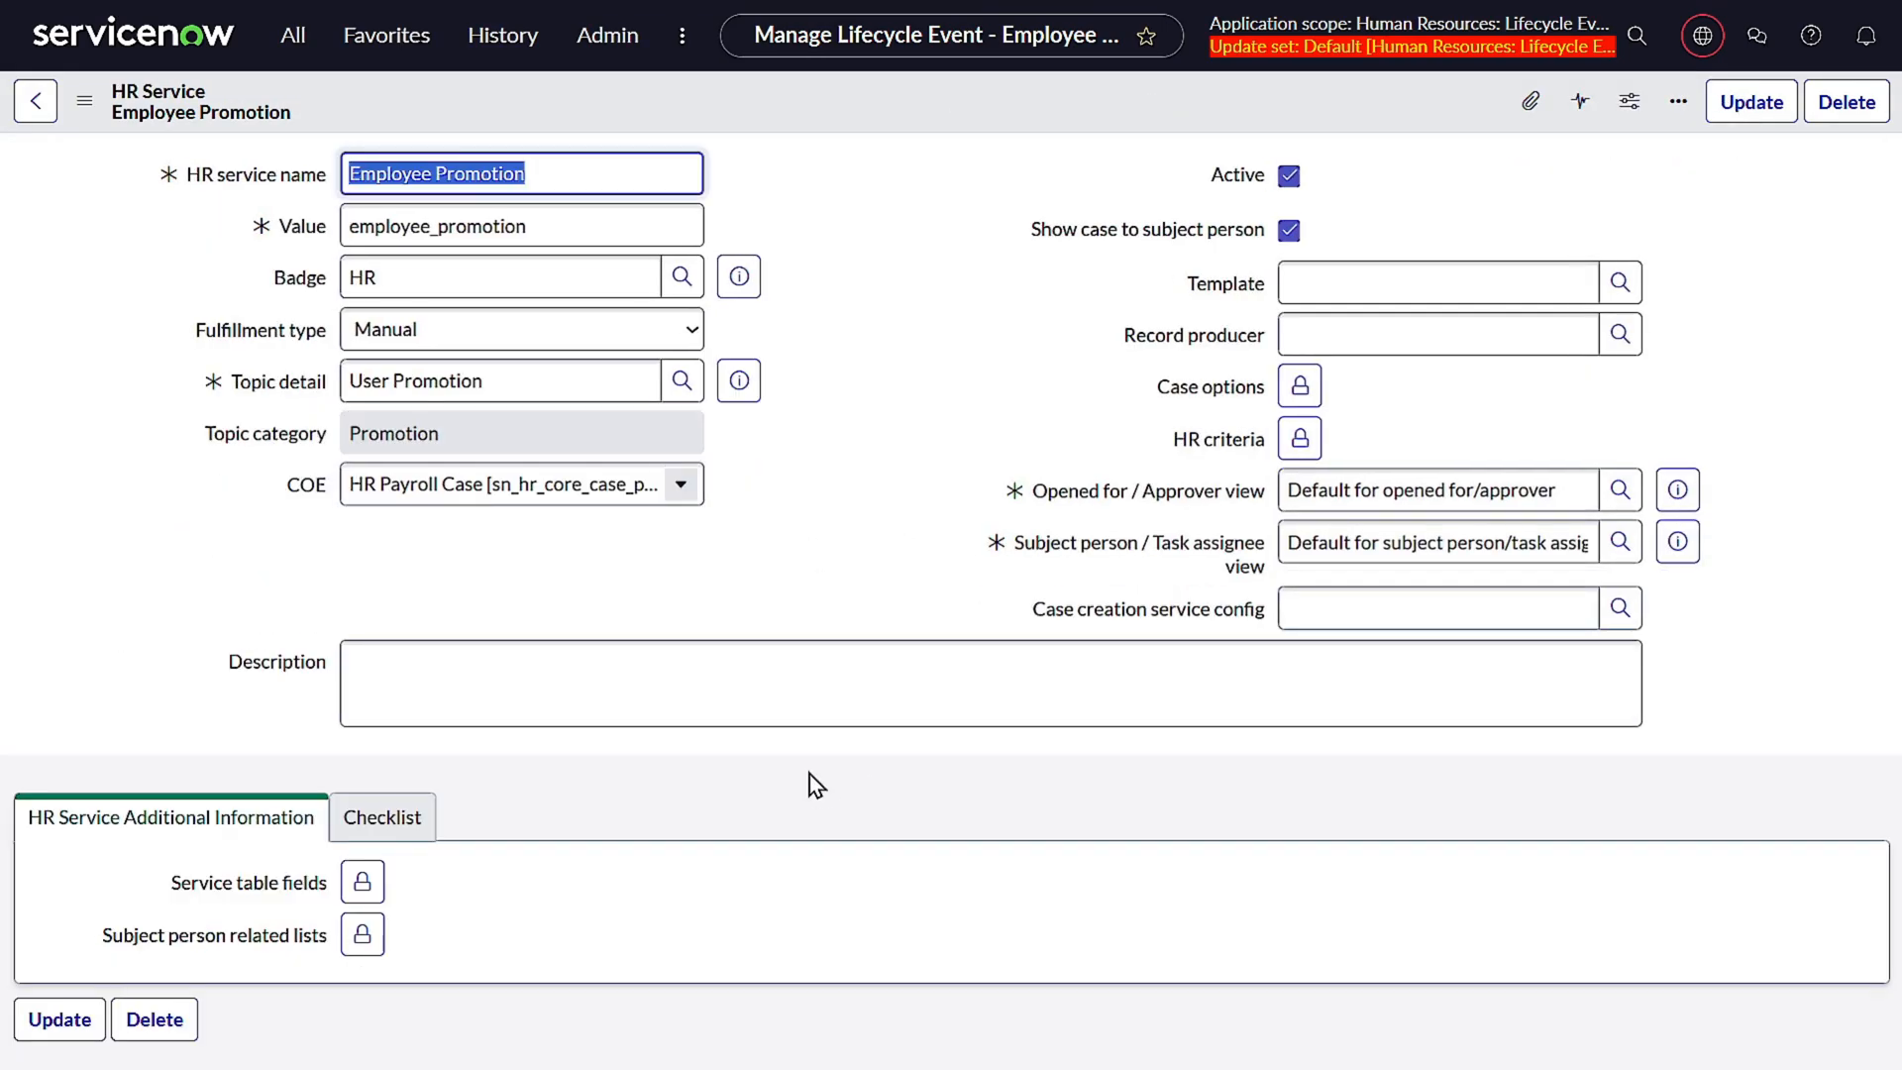
# - Set the HR service's fulfillment type to Lifecycle Event and its lifecycle event type to Employee Promotion
pyautogui.click(413, 330)
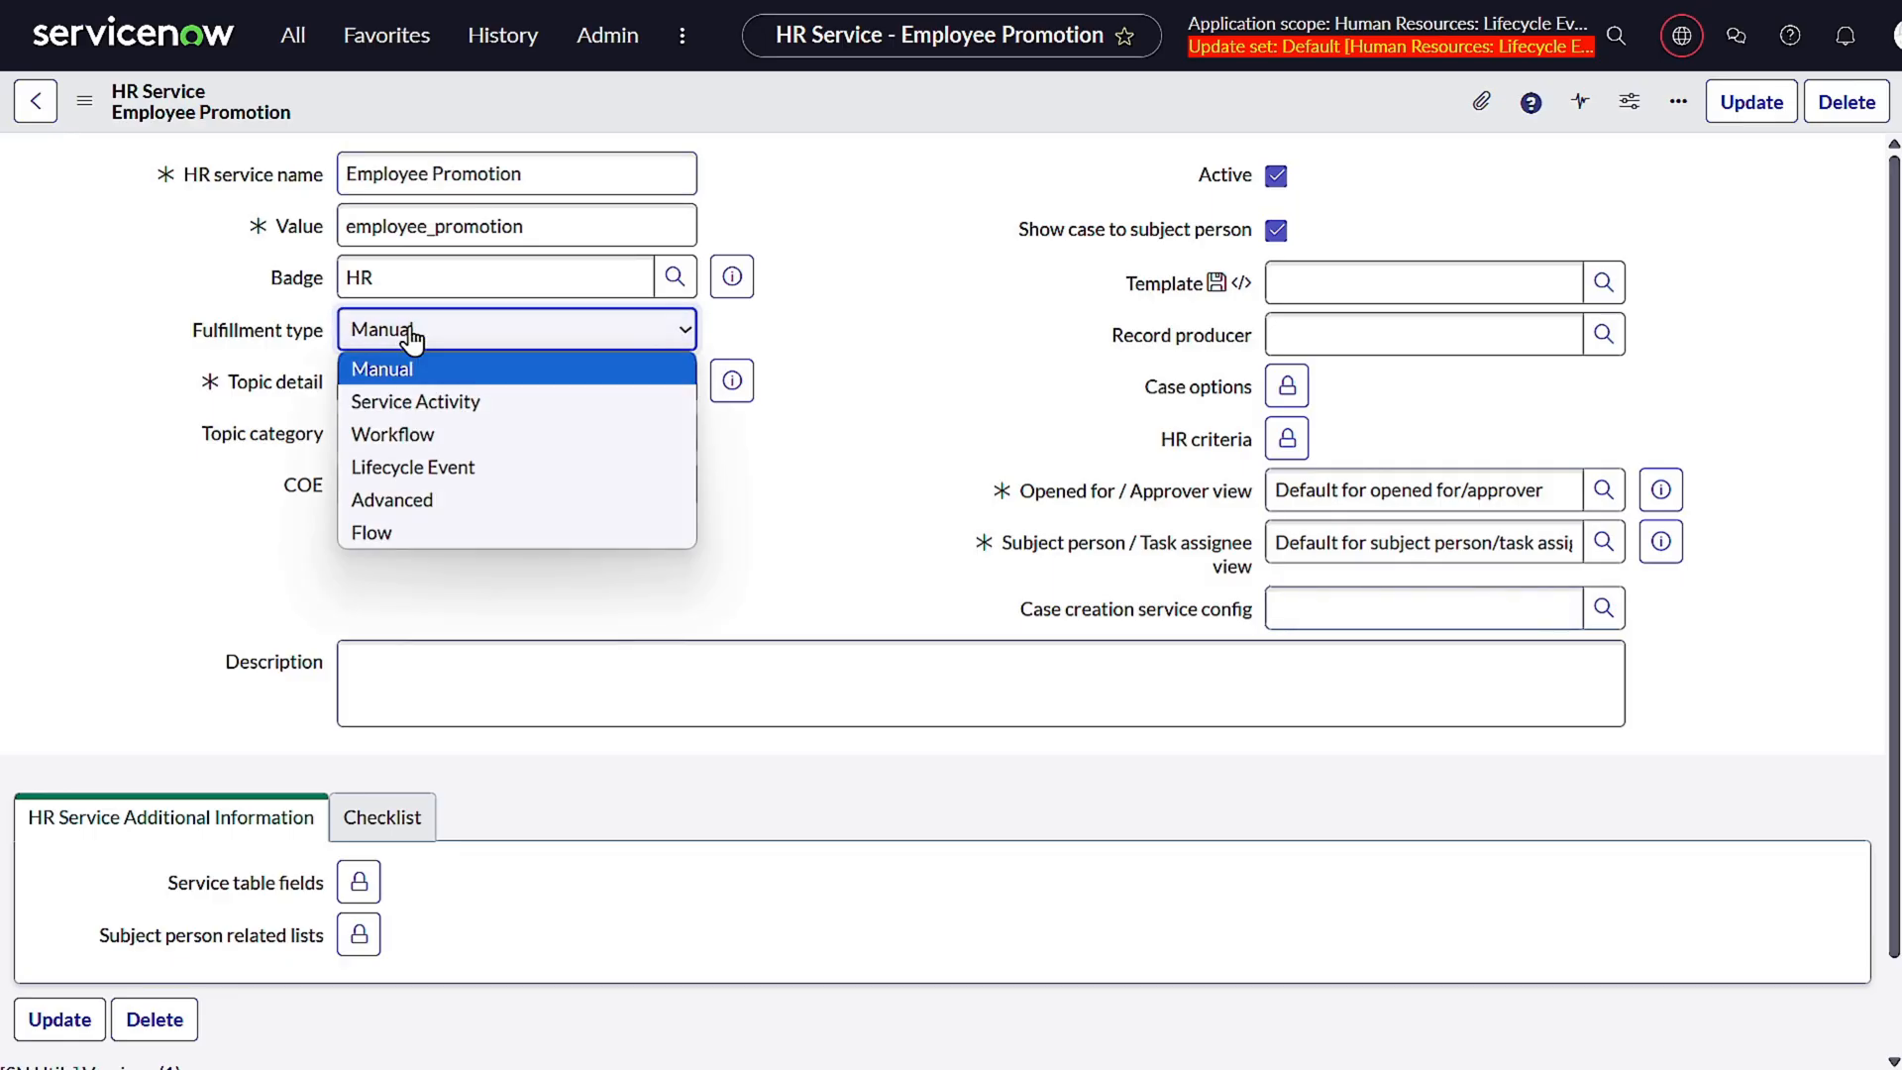
pyautogui.click(412, 467)
pyautogui.click(1601, 673)
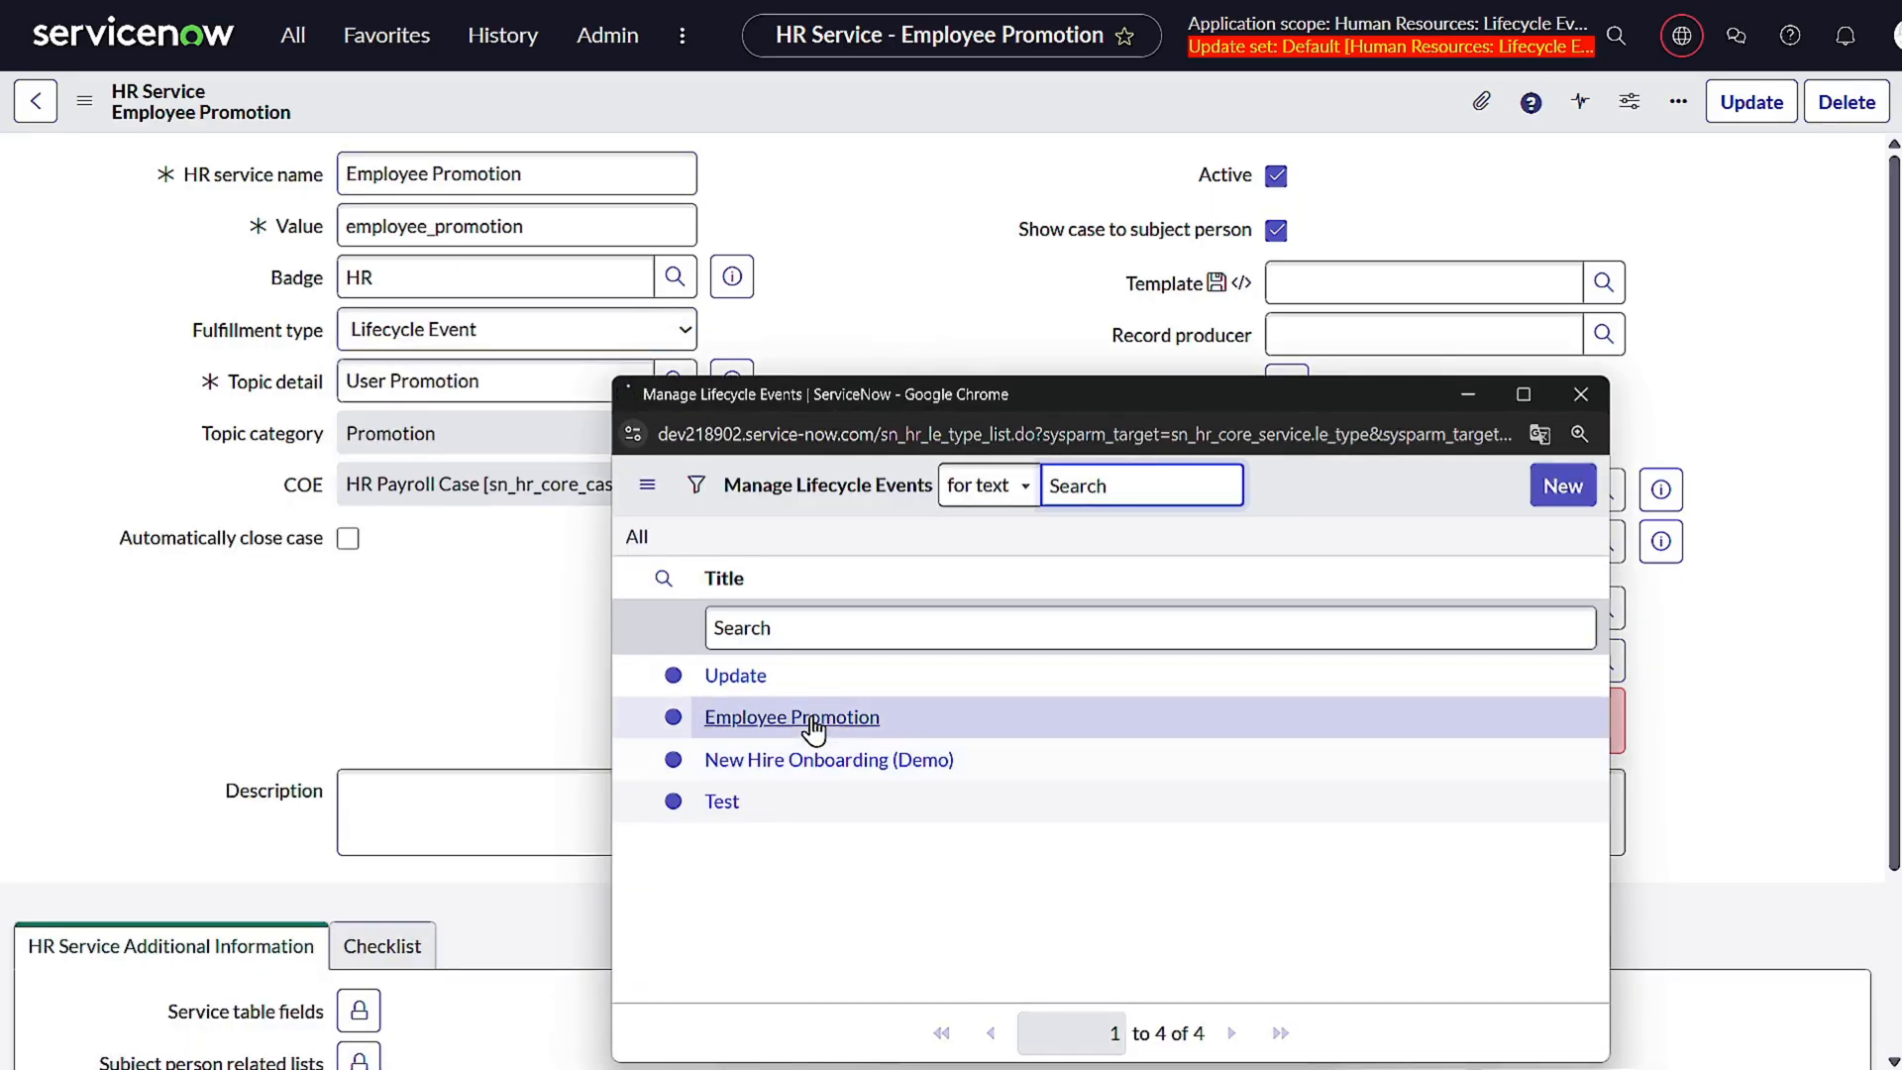
pyautogui.click(792, 717)
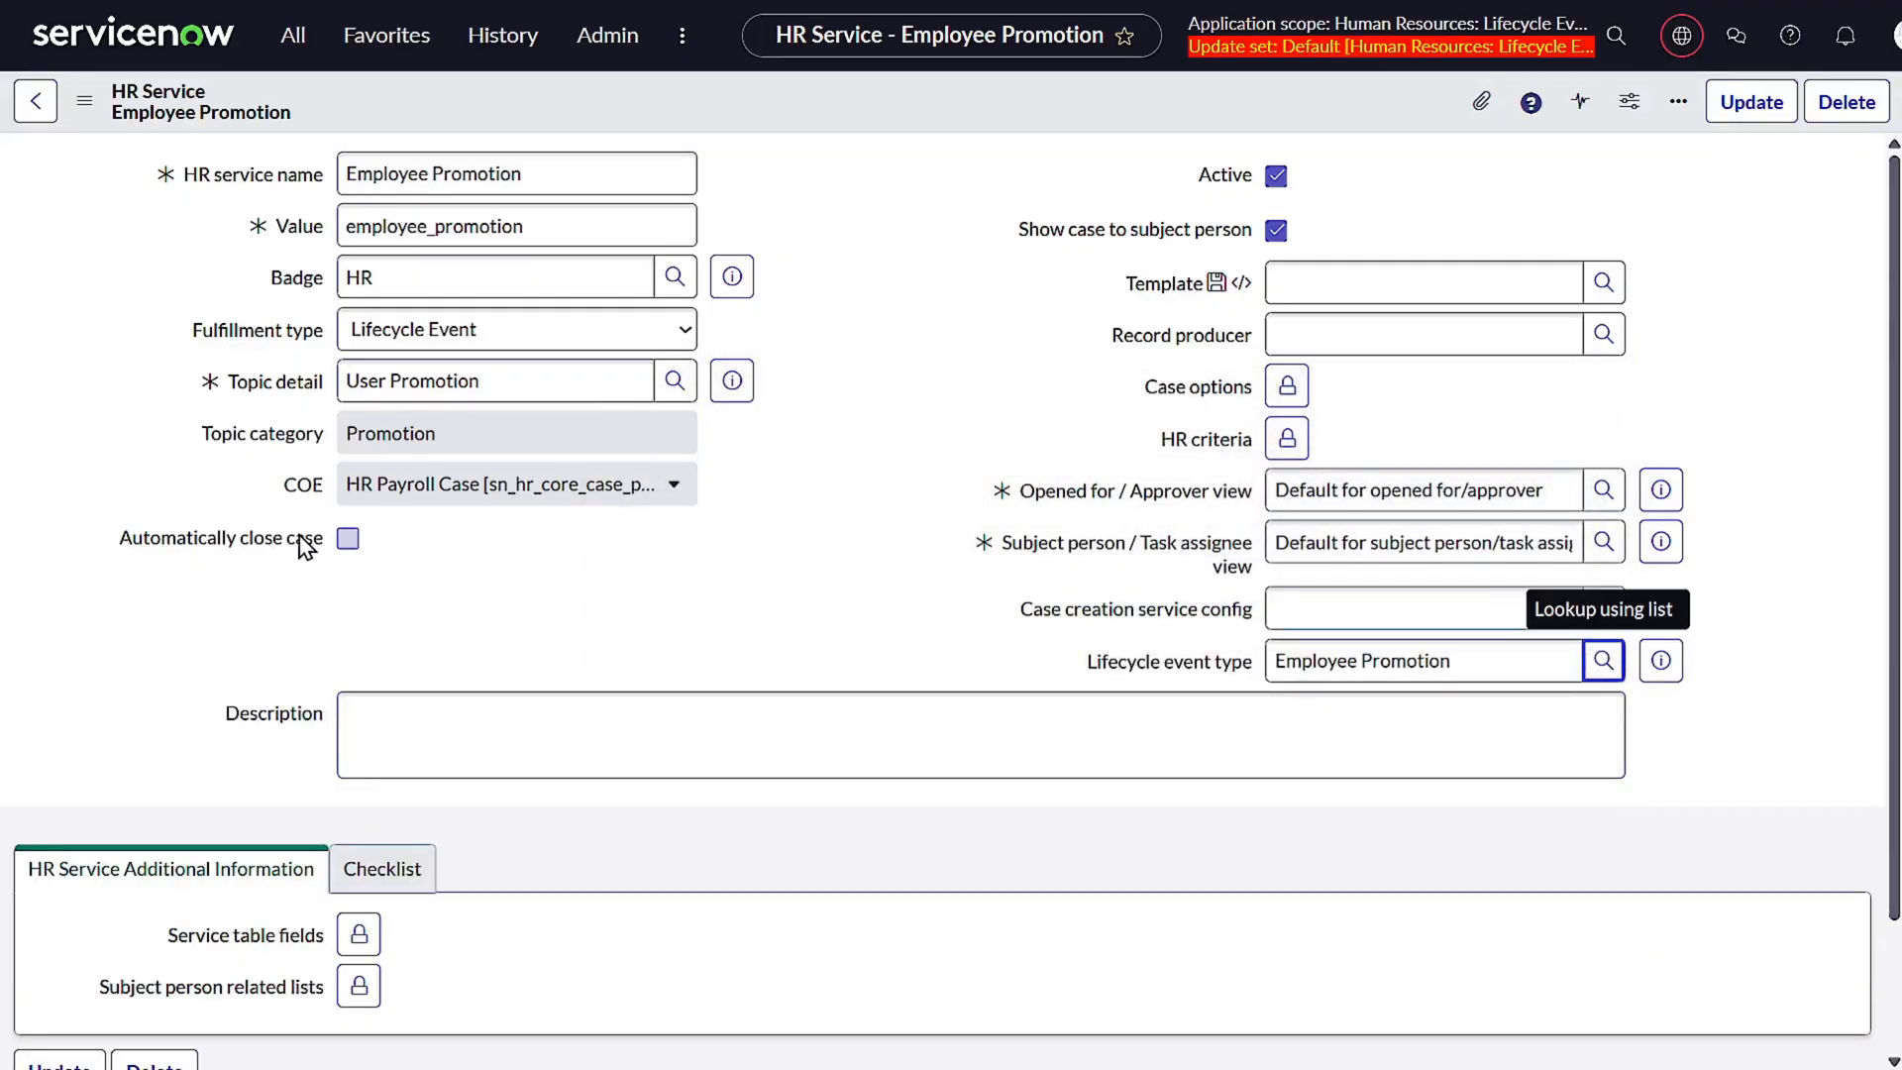
# - Enable automatic case closing for the service when mandatory to-dos are complete
pyautogui.click(348, 540)
pyautogui.click(407, 589)
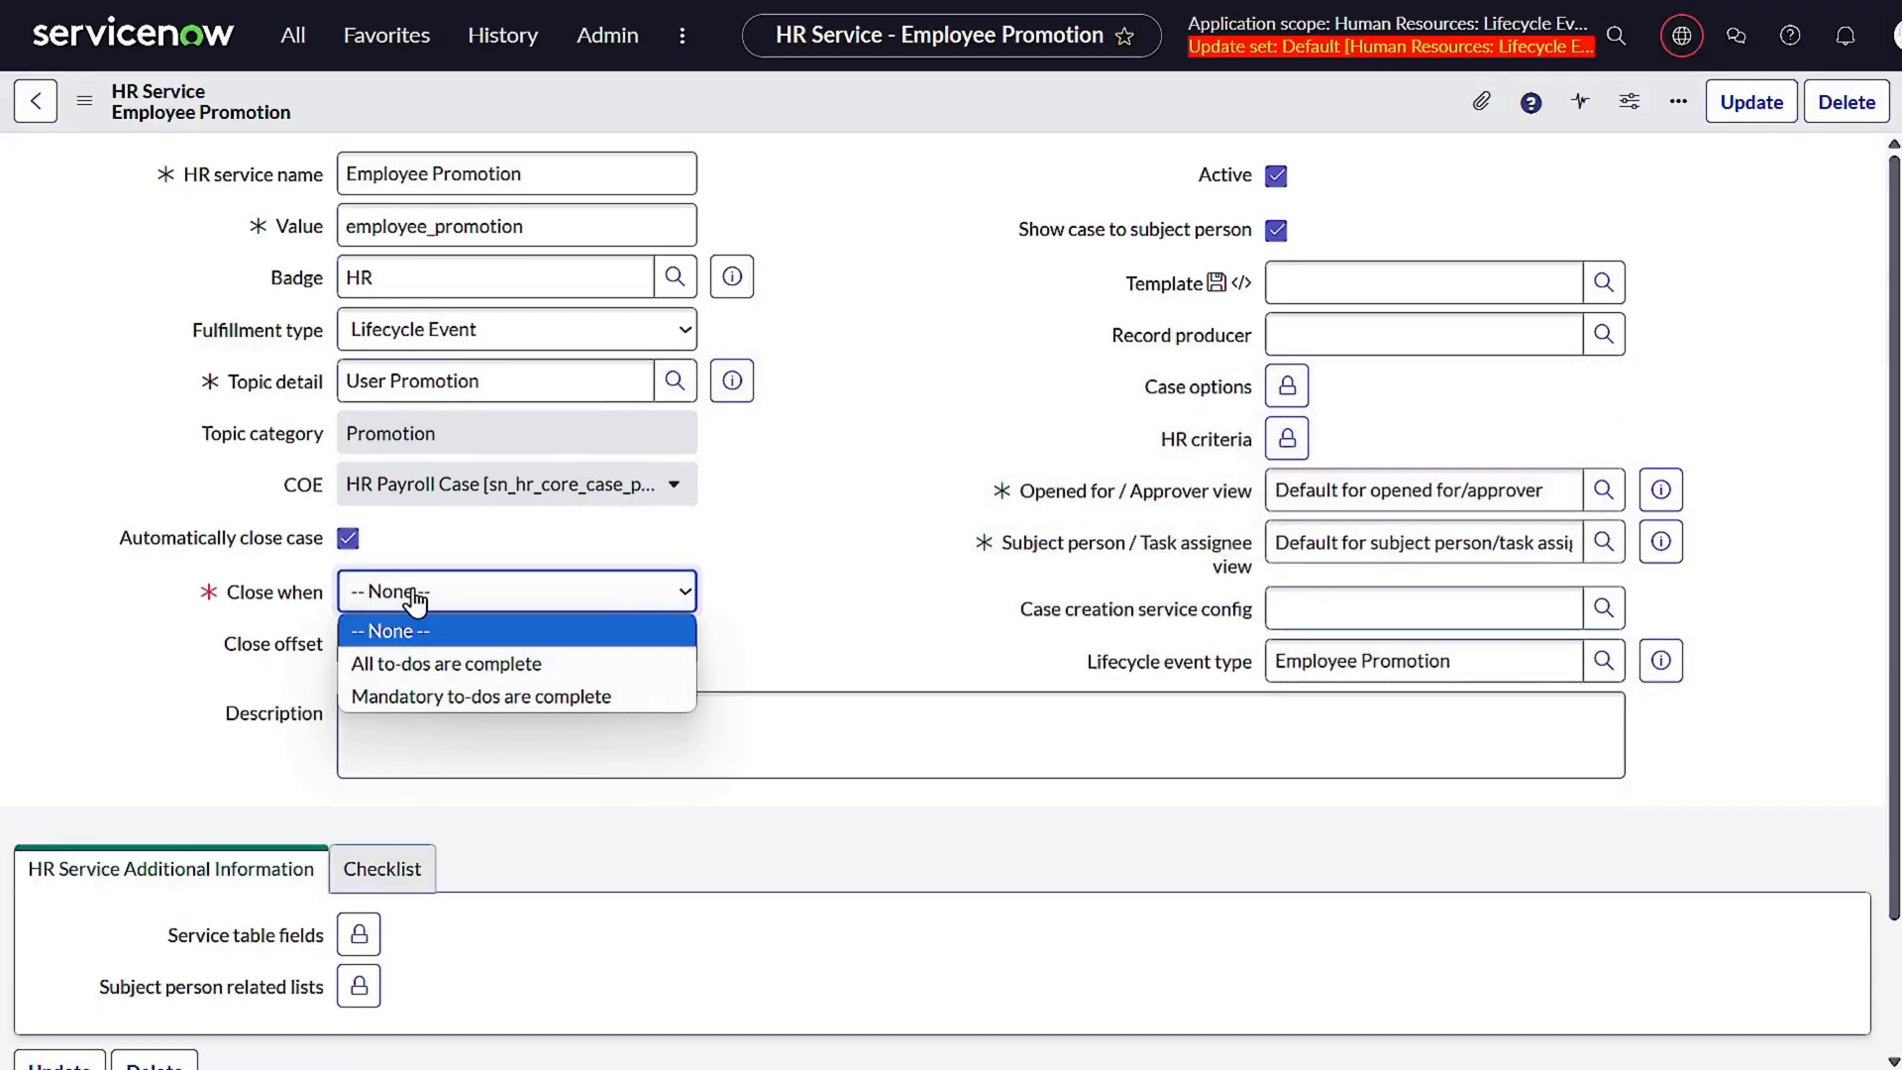
pyautogui.click(416, 698)
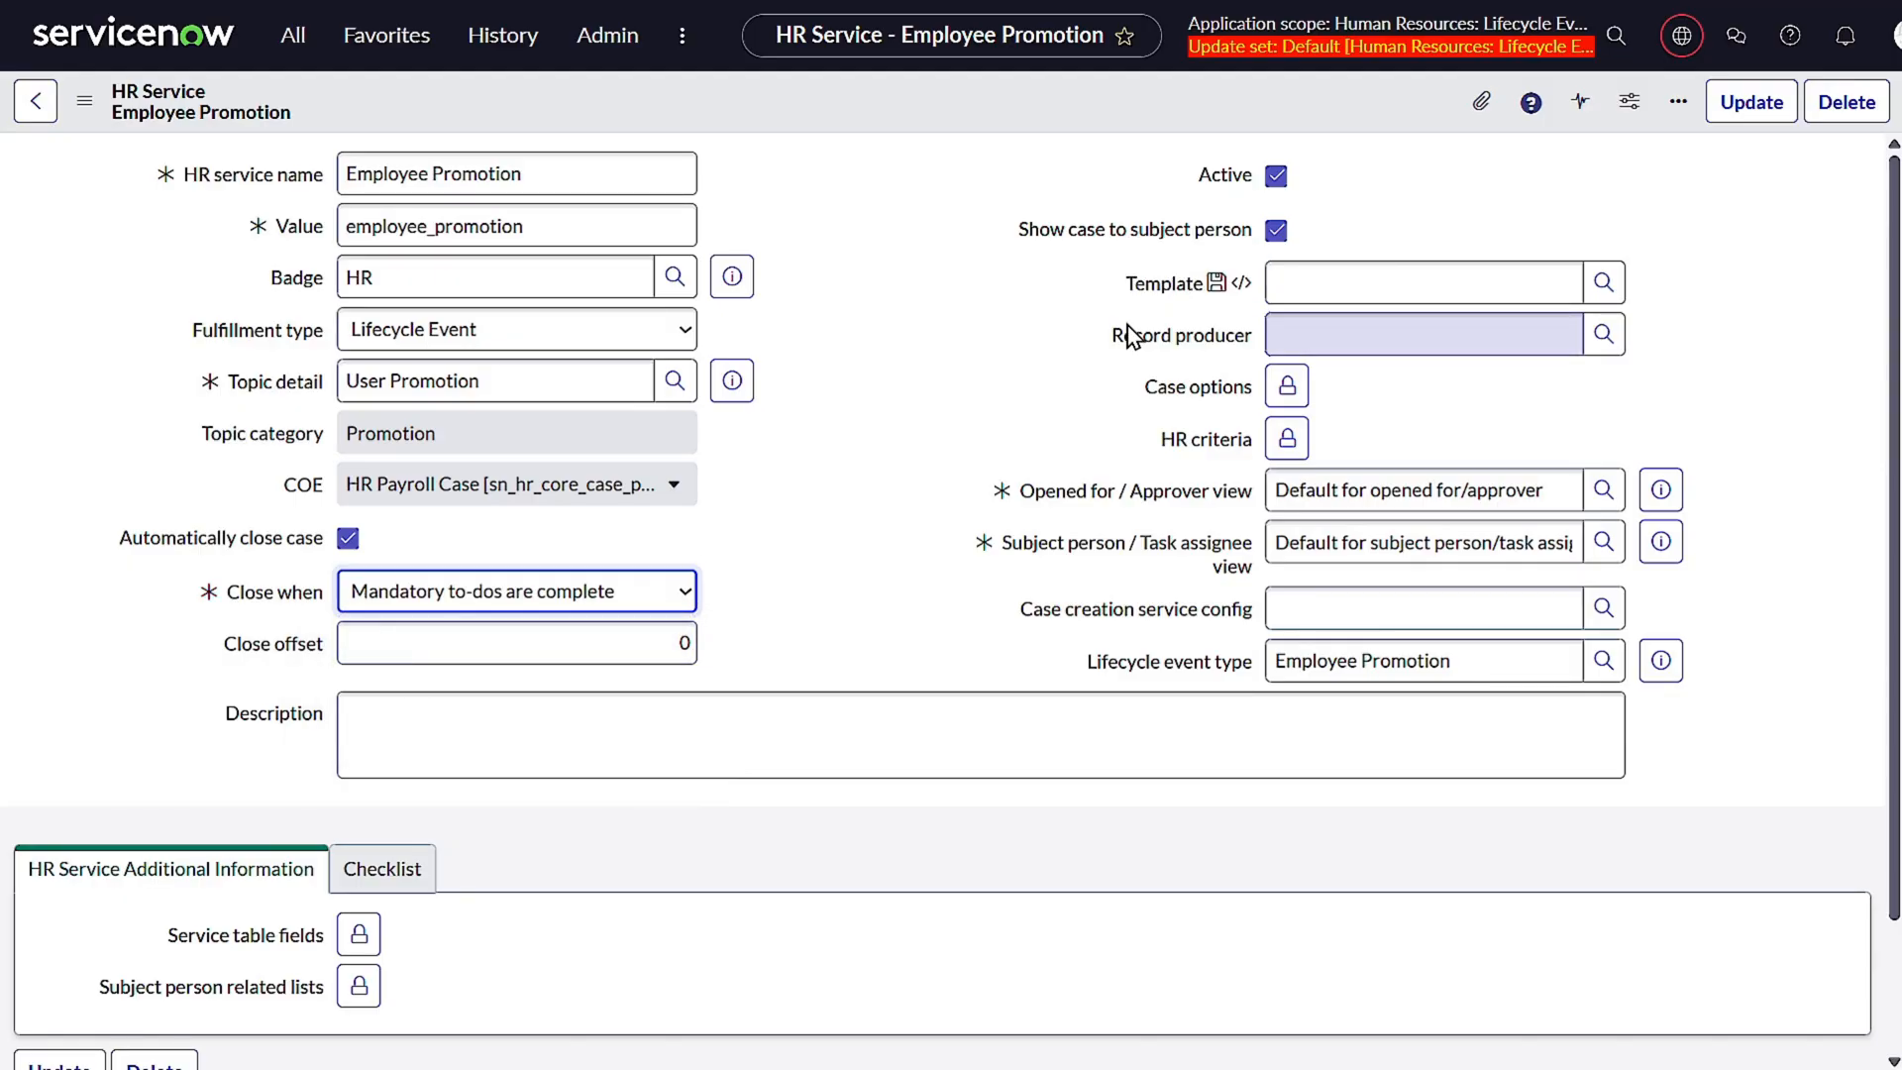
# - Assign the Direct Deposit Inquiry template to the Employee Promotion service and save the record
pyautogui.click(1603, 286)
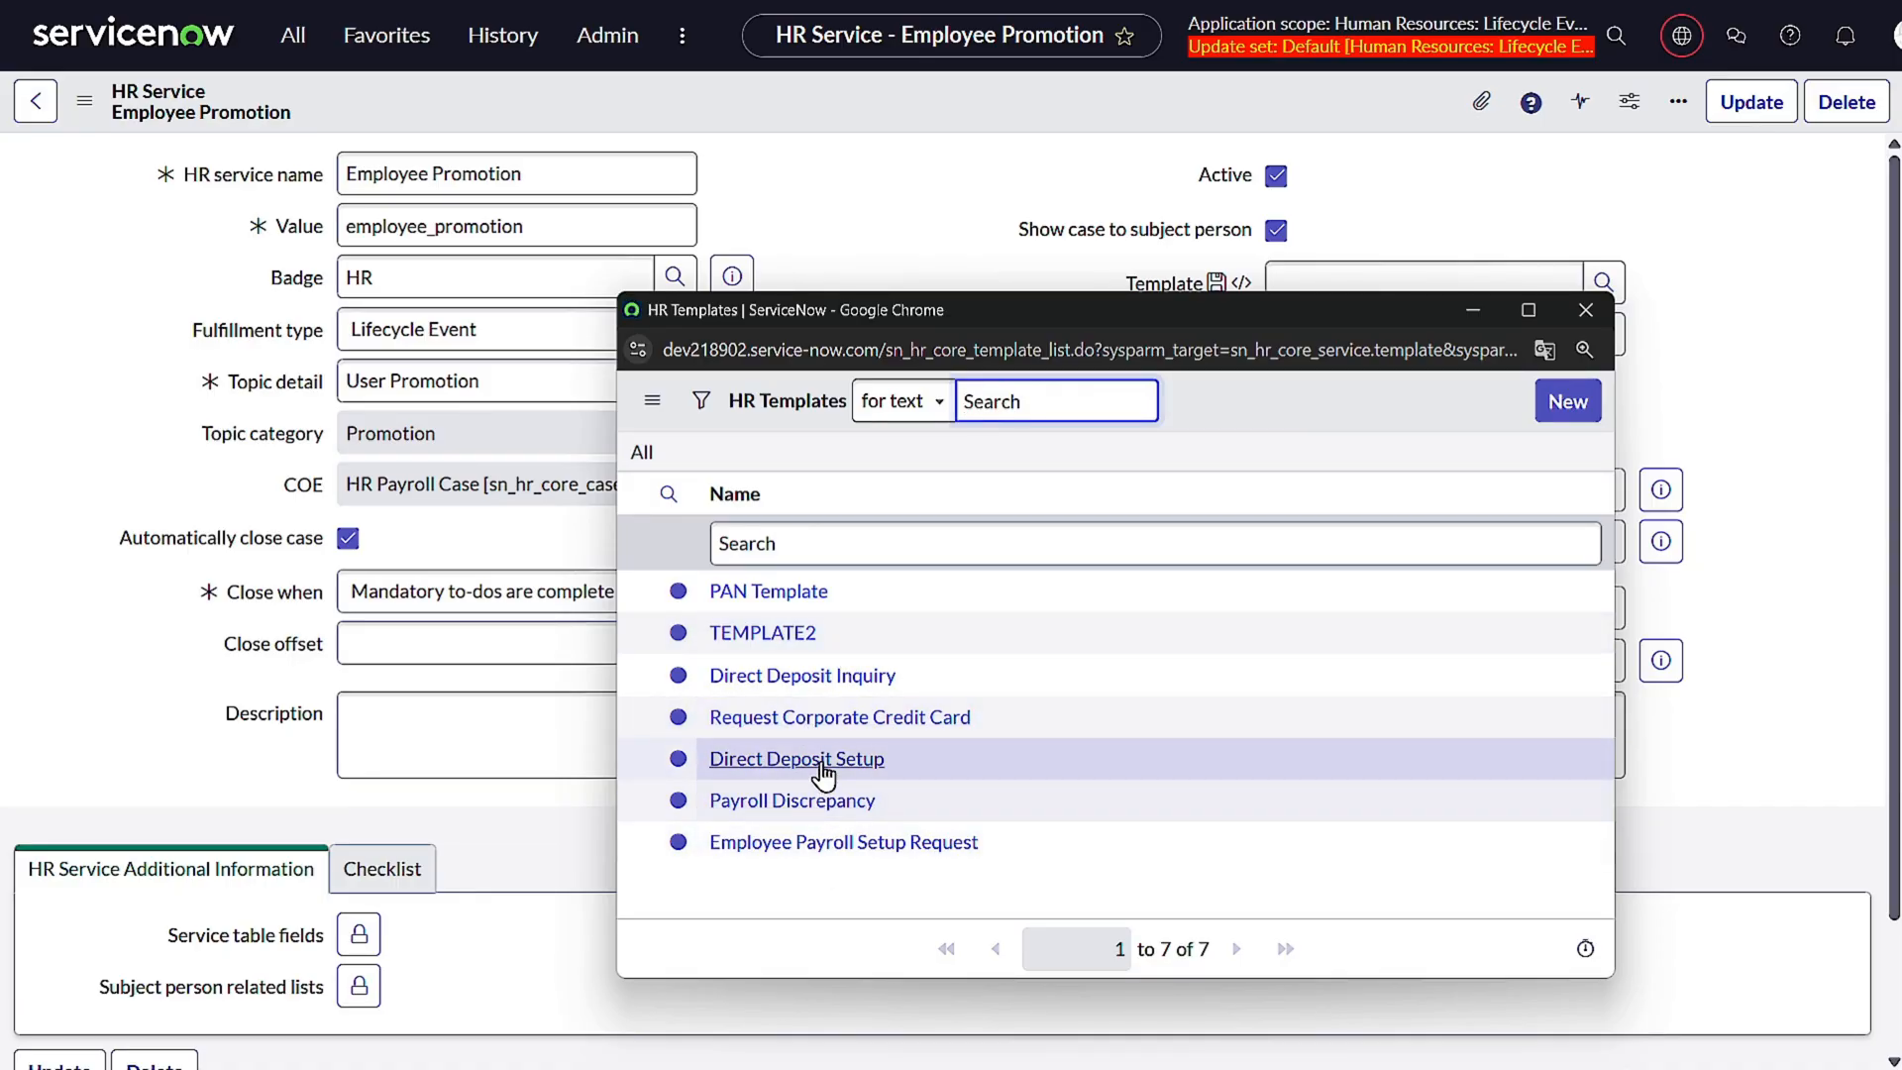
pyautogui.click(803, 678)
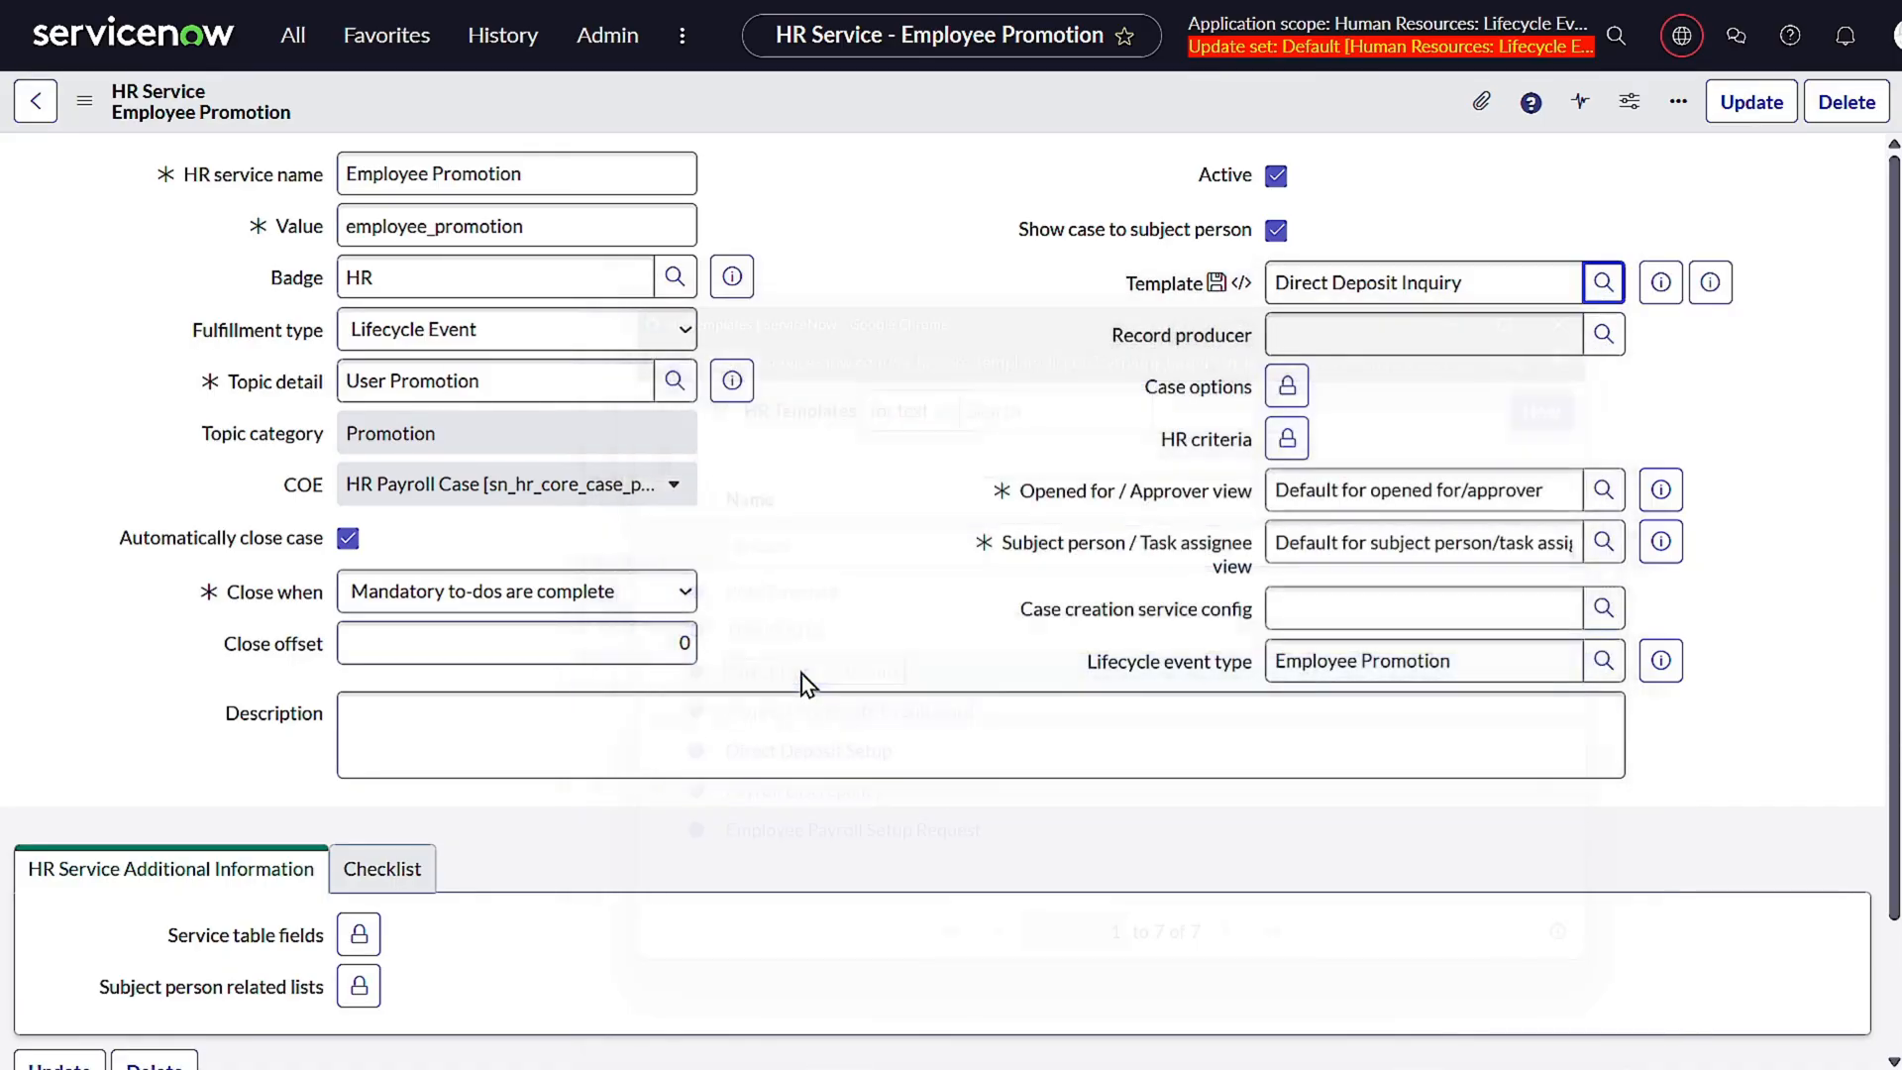
pyautogui.click(1752, 102)
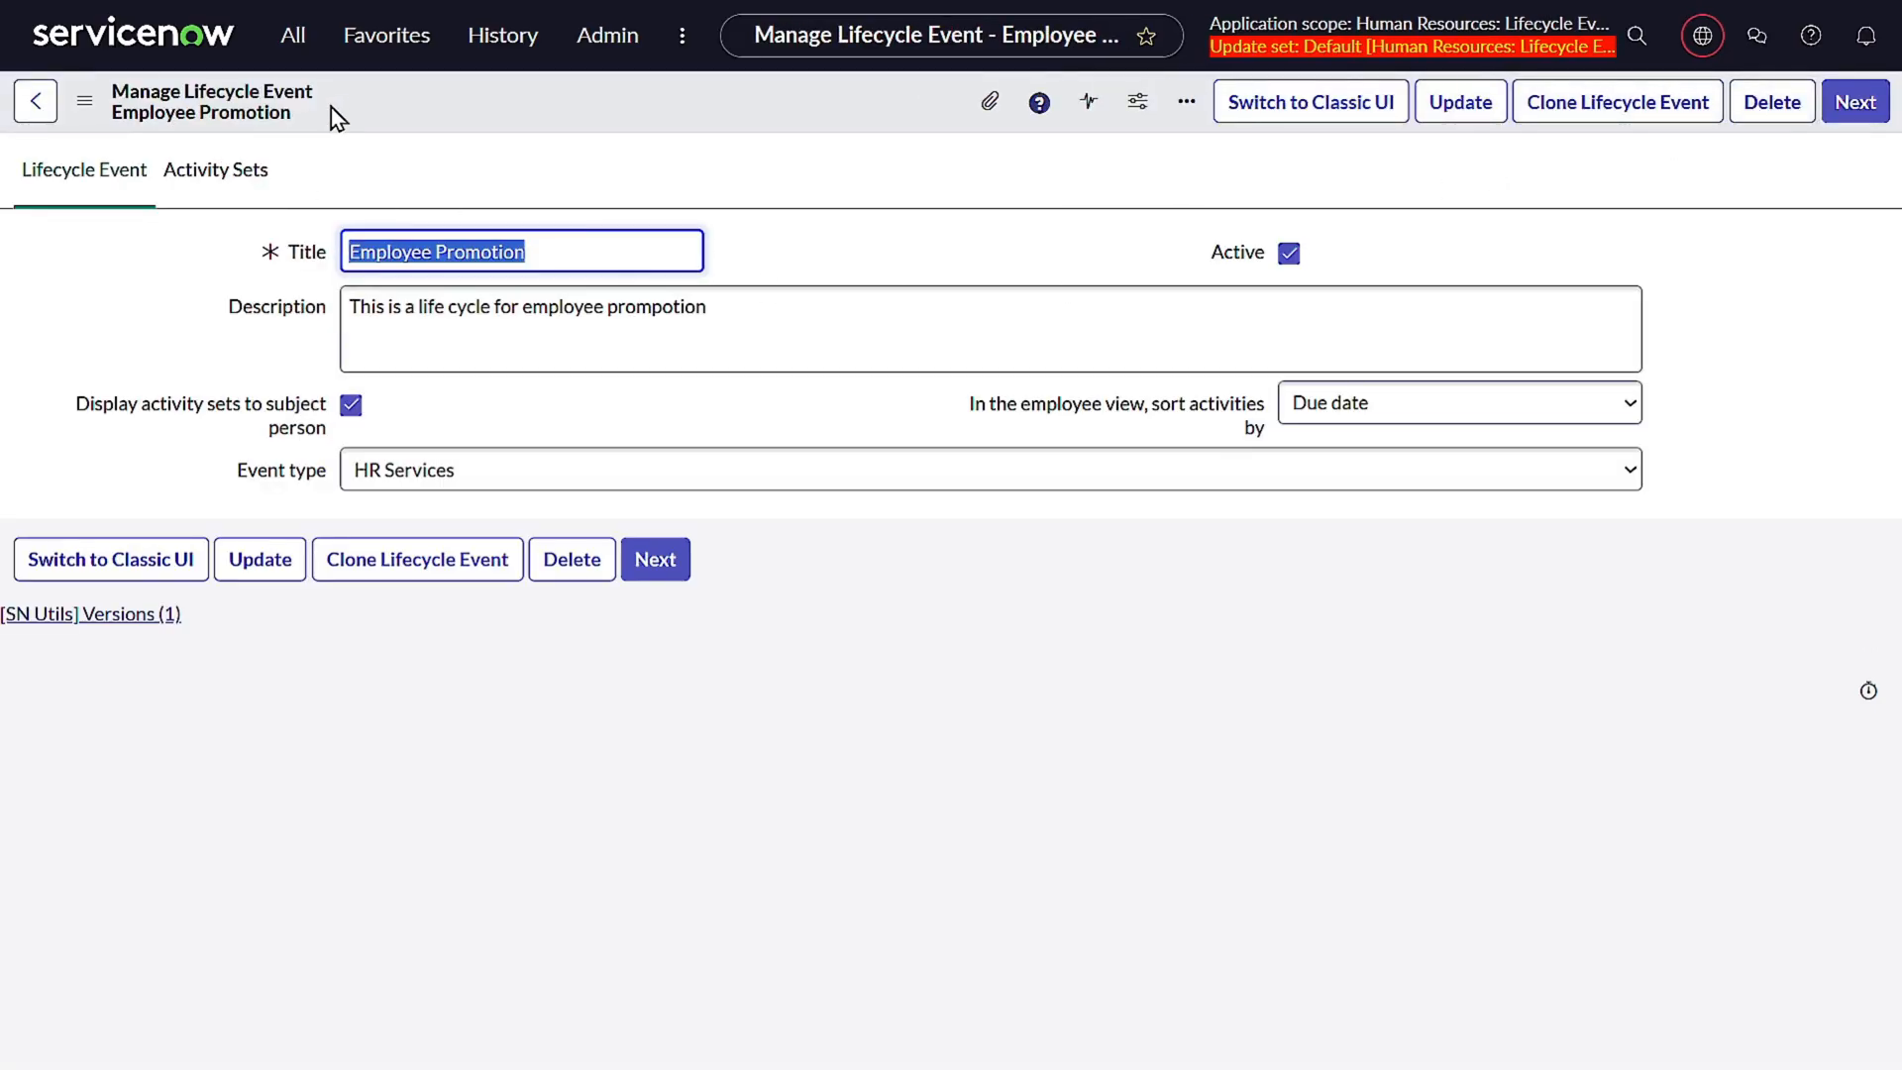
# - Find Create New Case under HR Case Management and open the case creation form
pyautogui.click(314, 44)
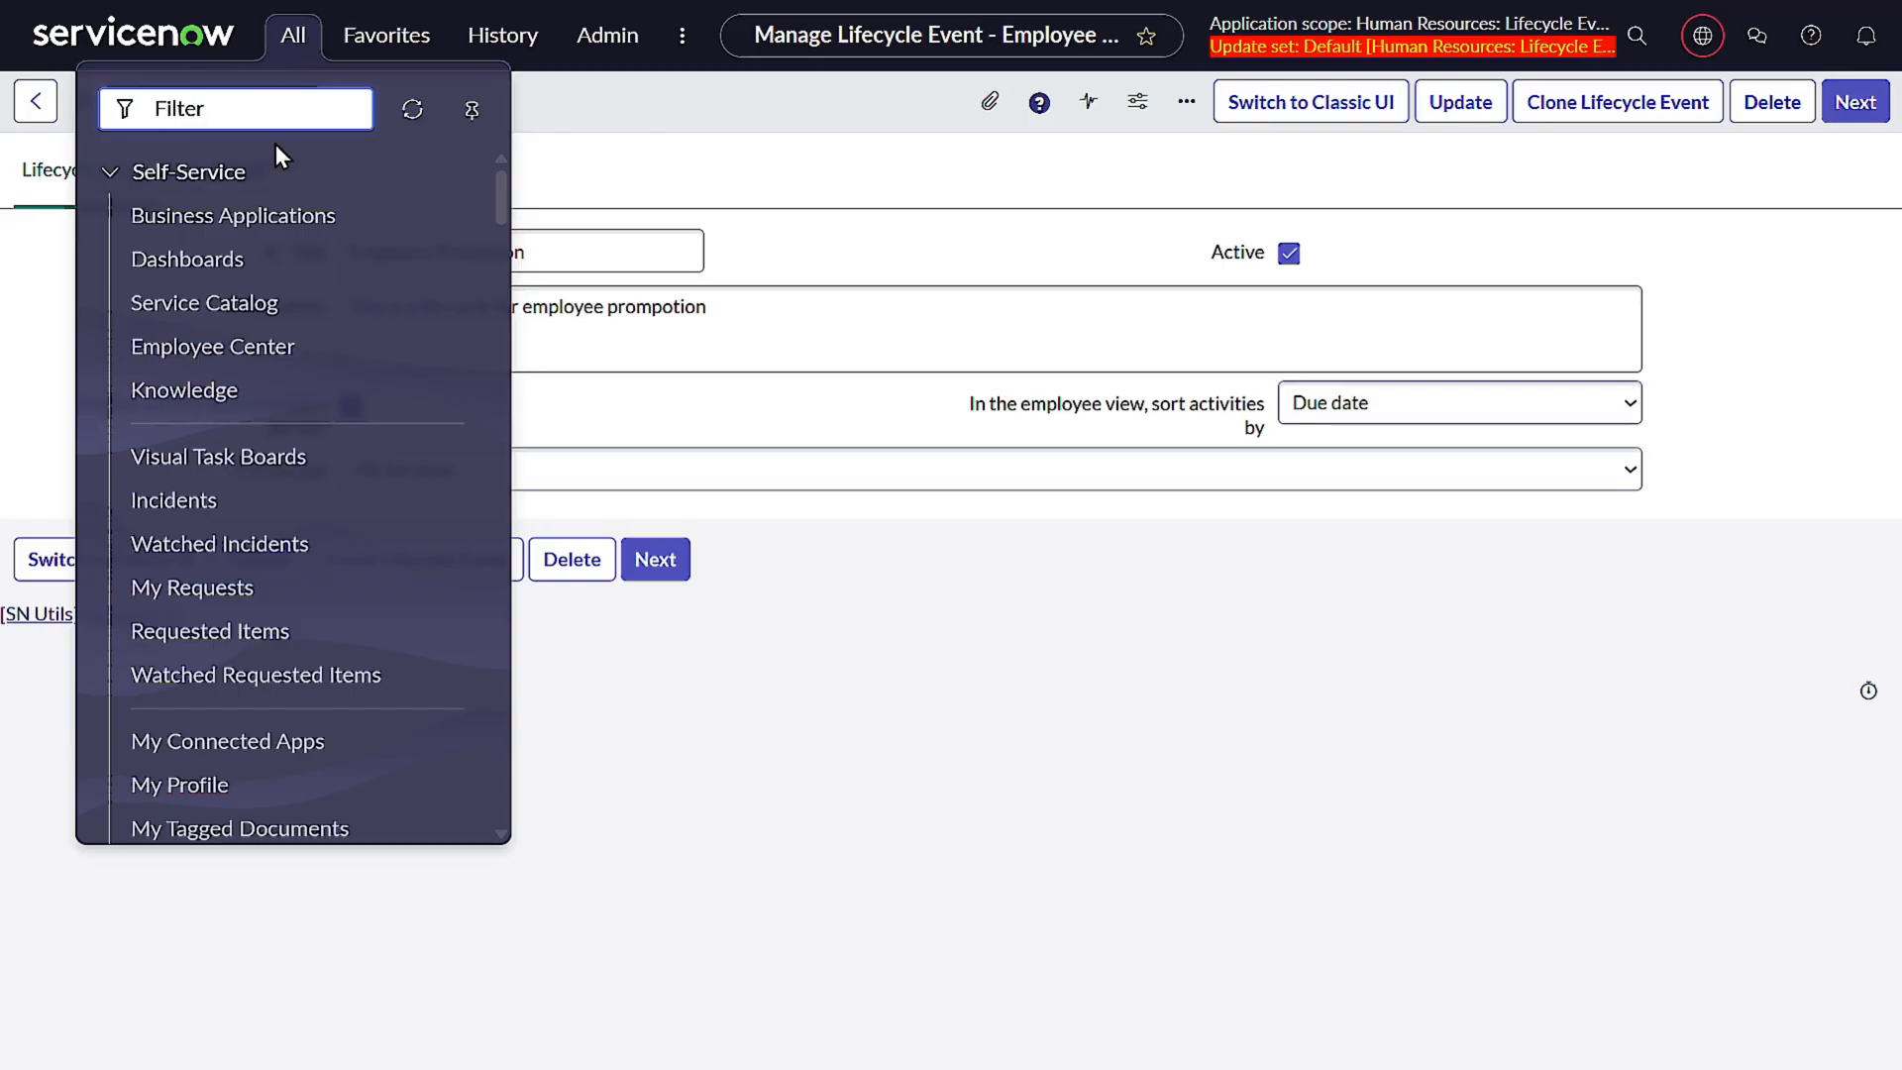
pyautogui.write('crete')
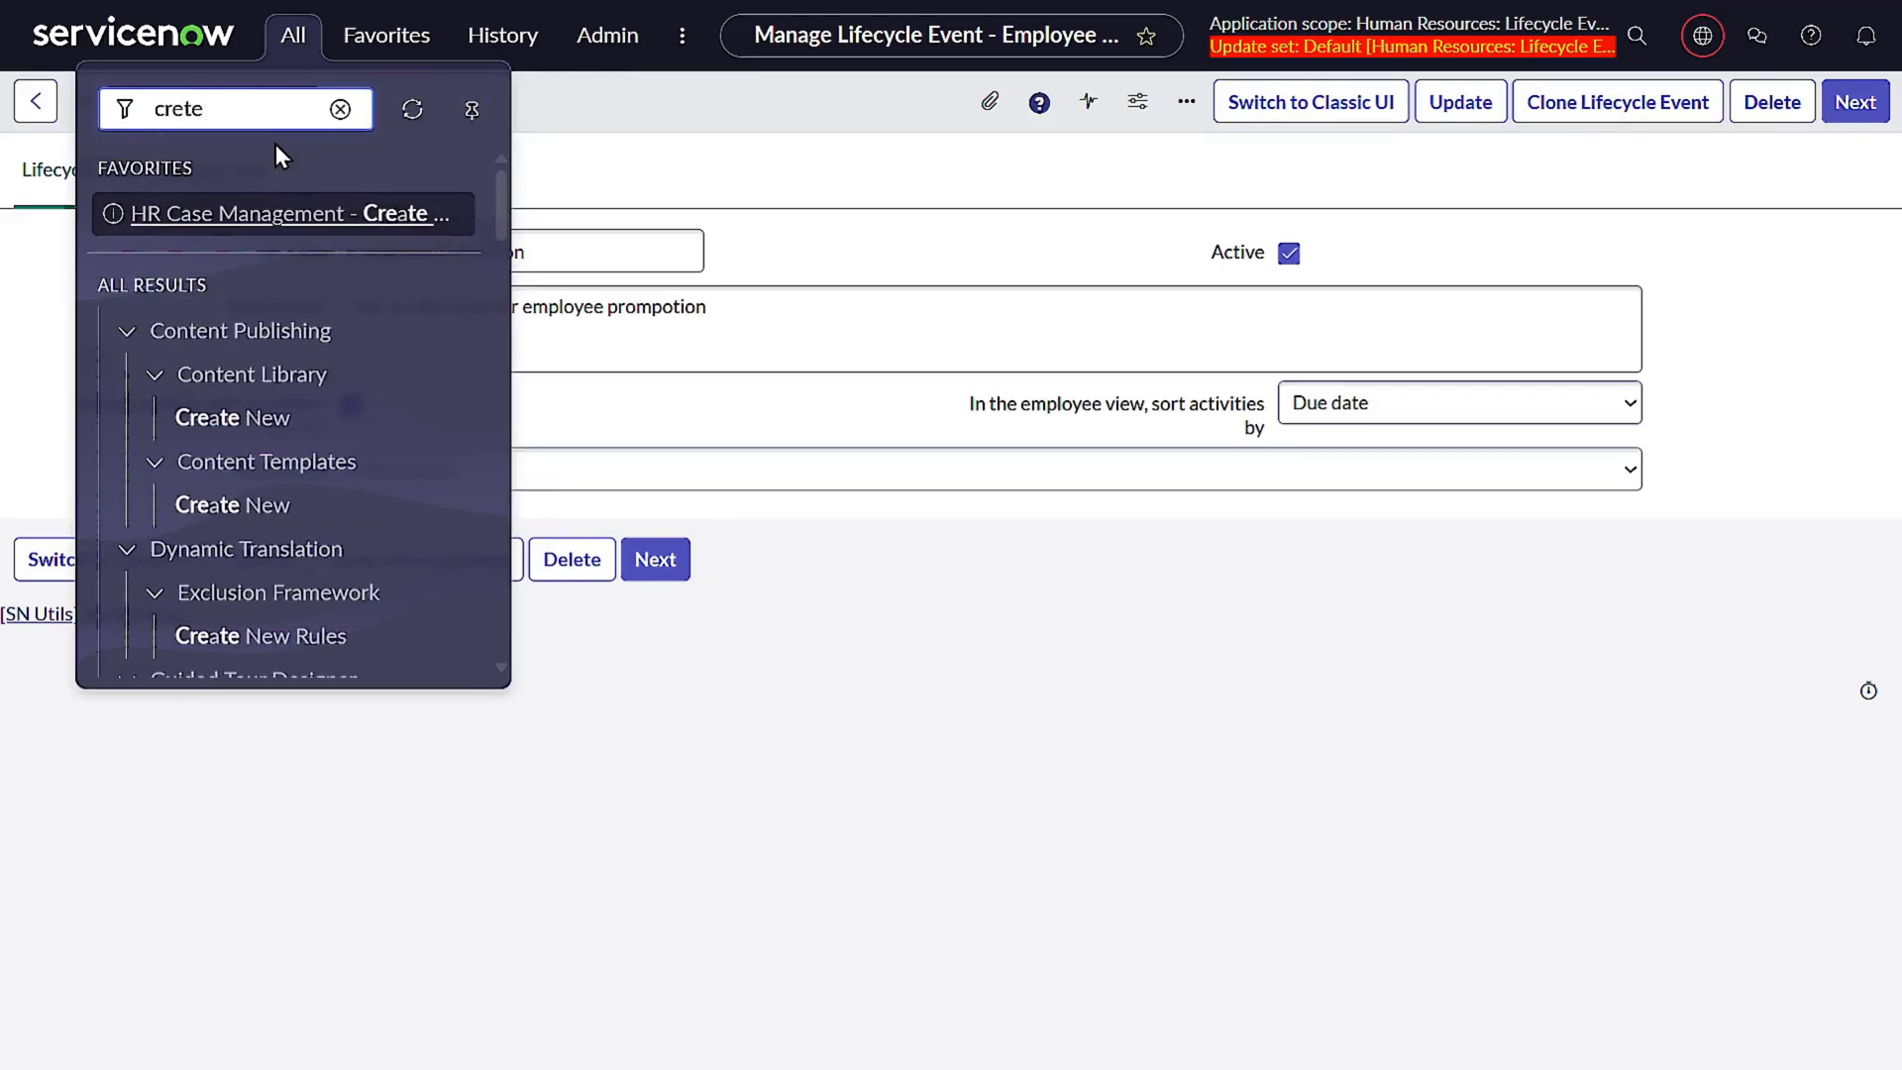
pyautogui.write(' new')
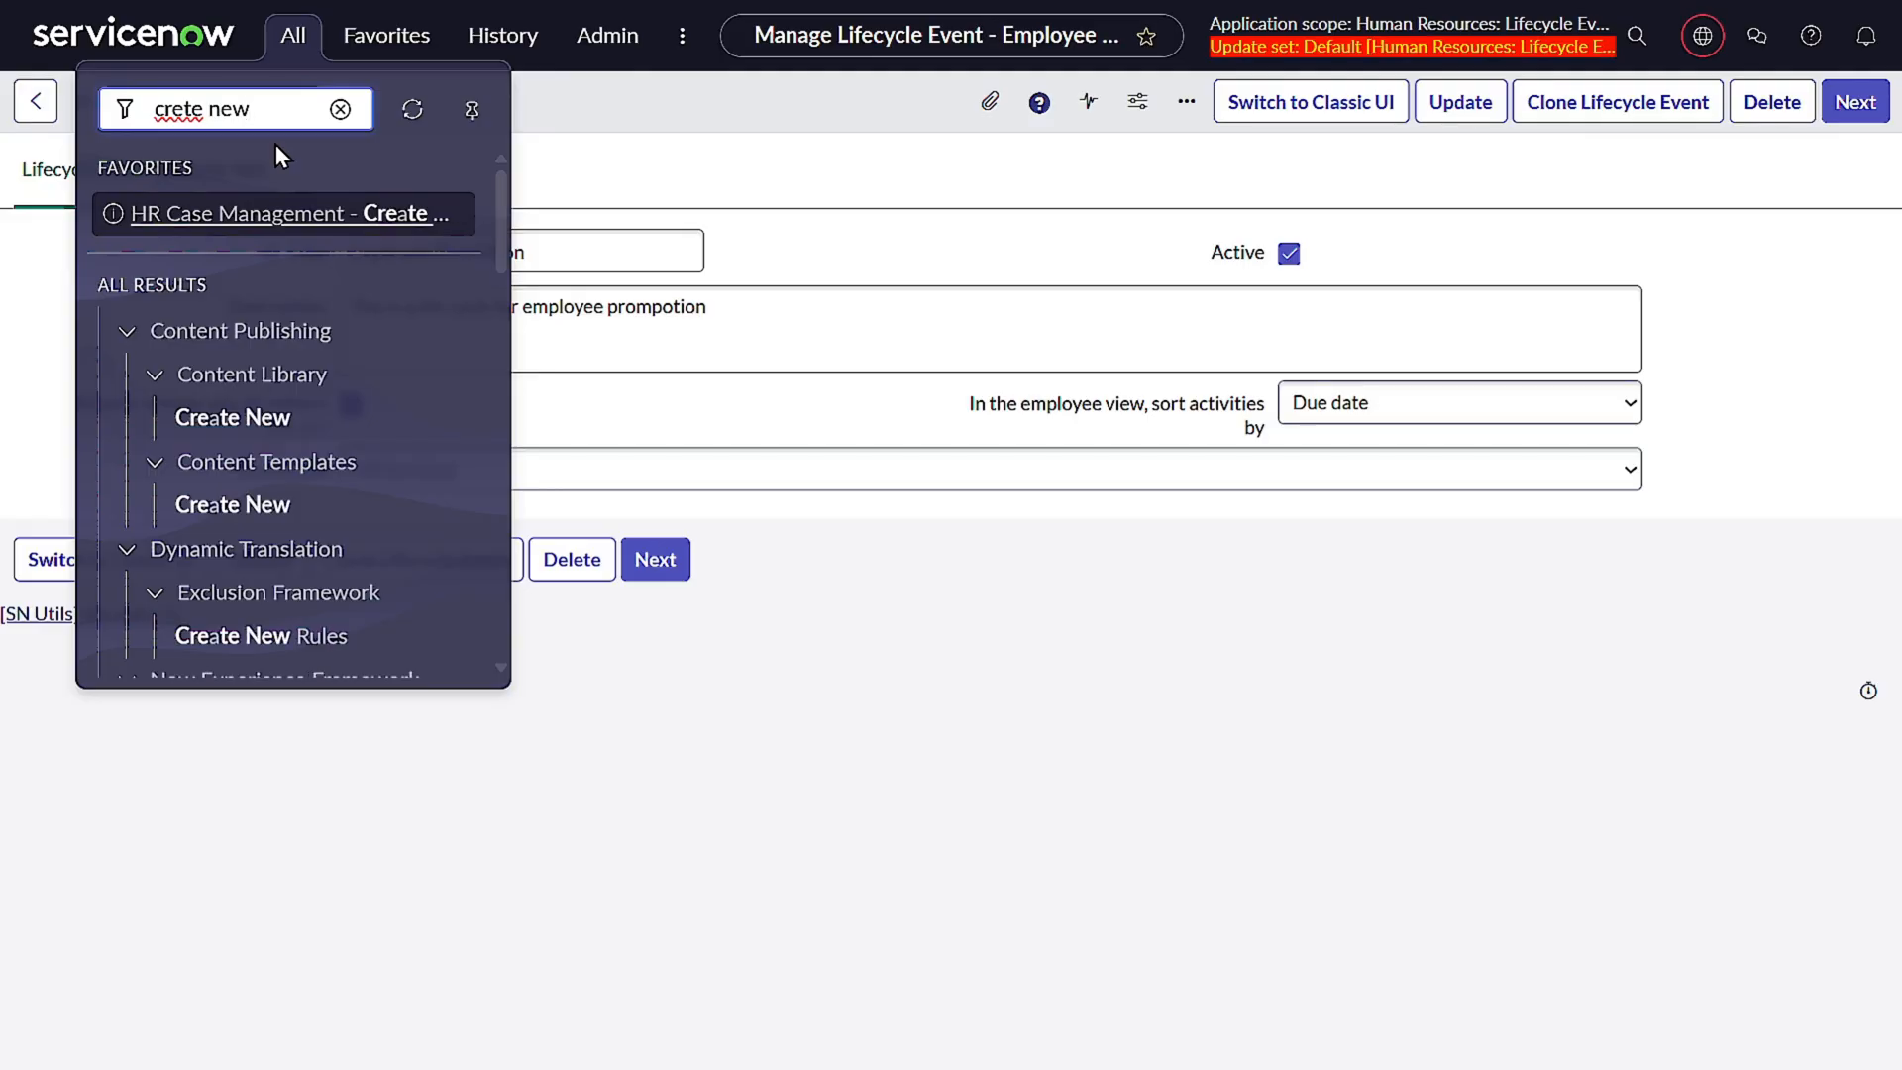
pyautogui.scroll(-5, 288, 425)
pyautogui.scroll(5, 289, 433)
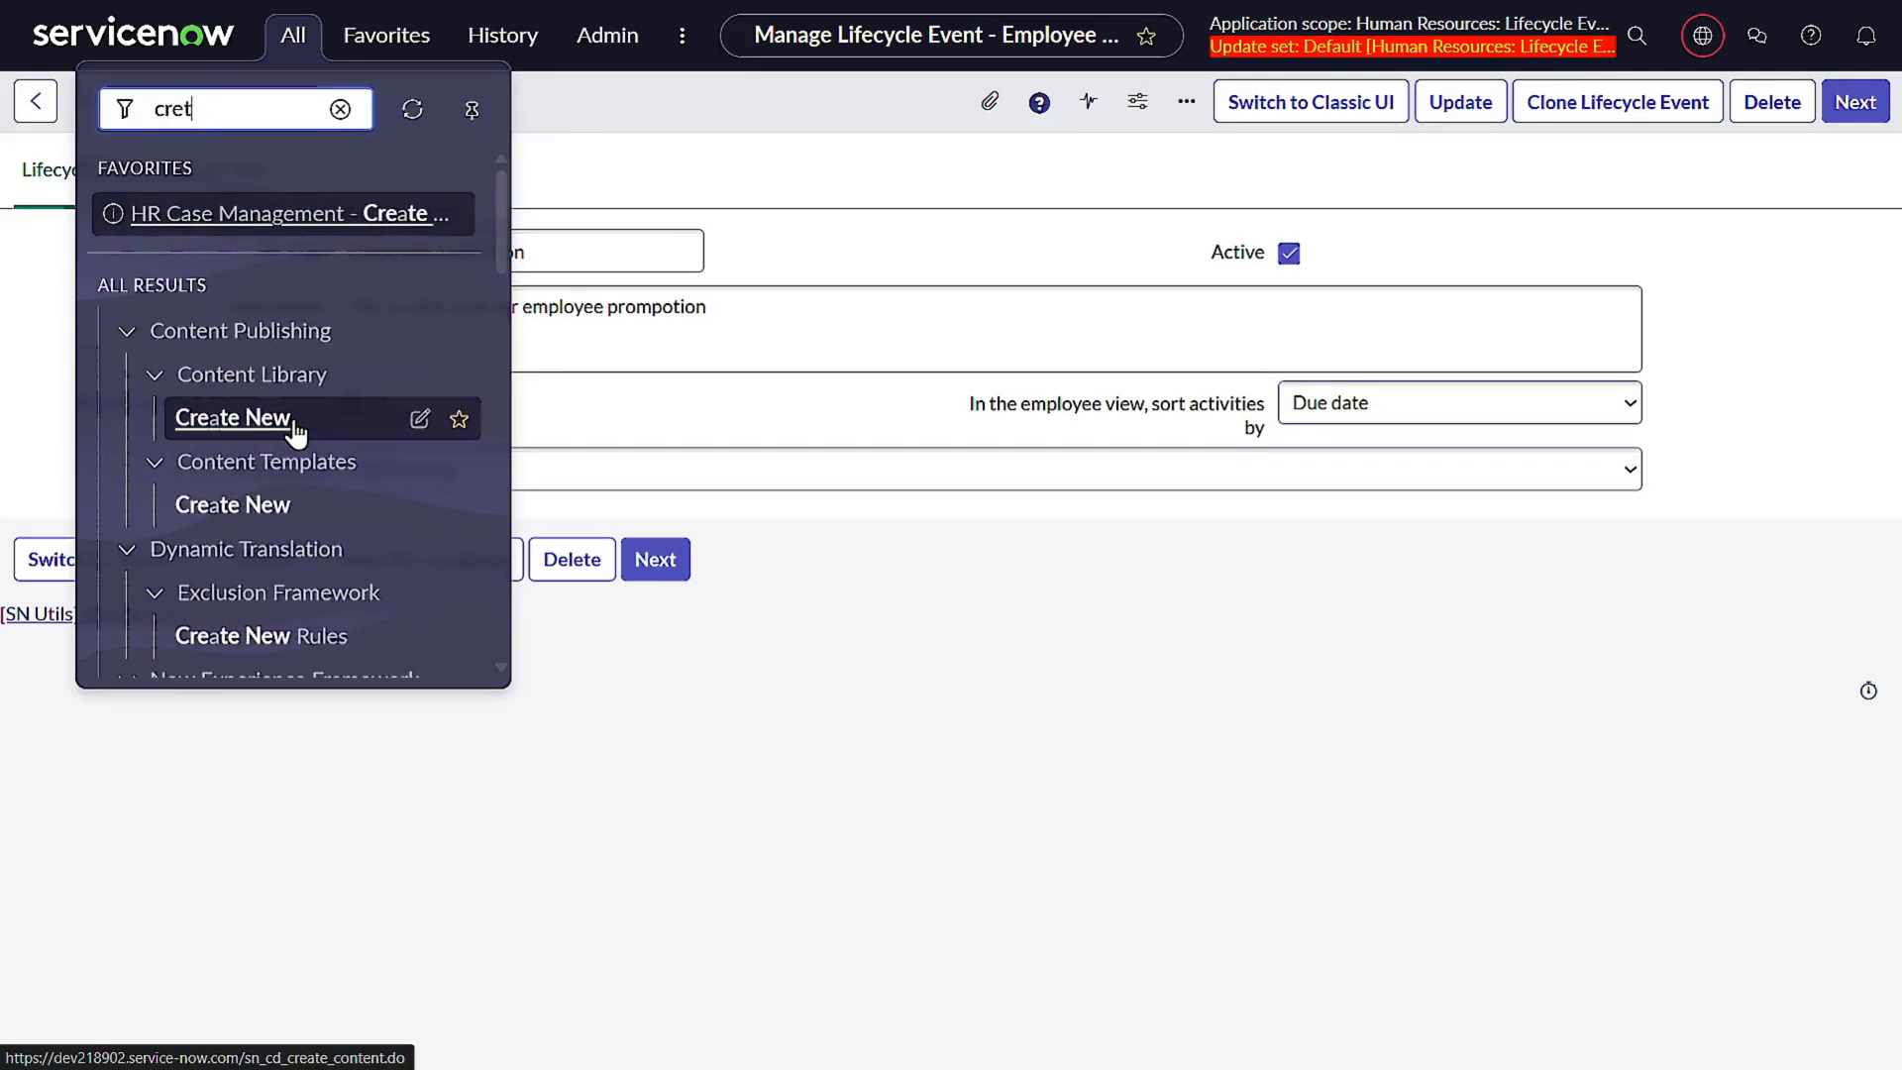
pyautogui.press('BackSpace')
pyautogui.write('ate new cas')
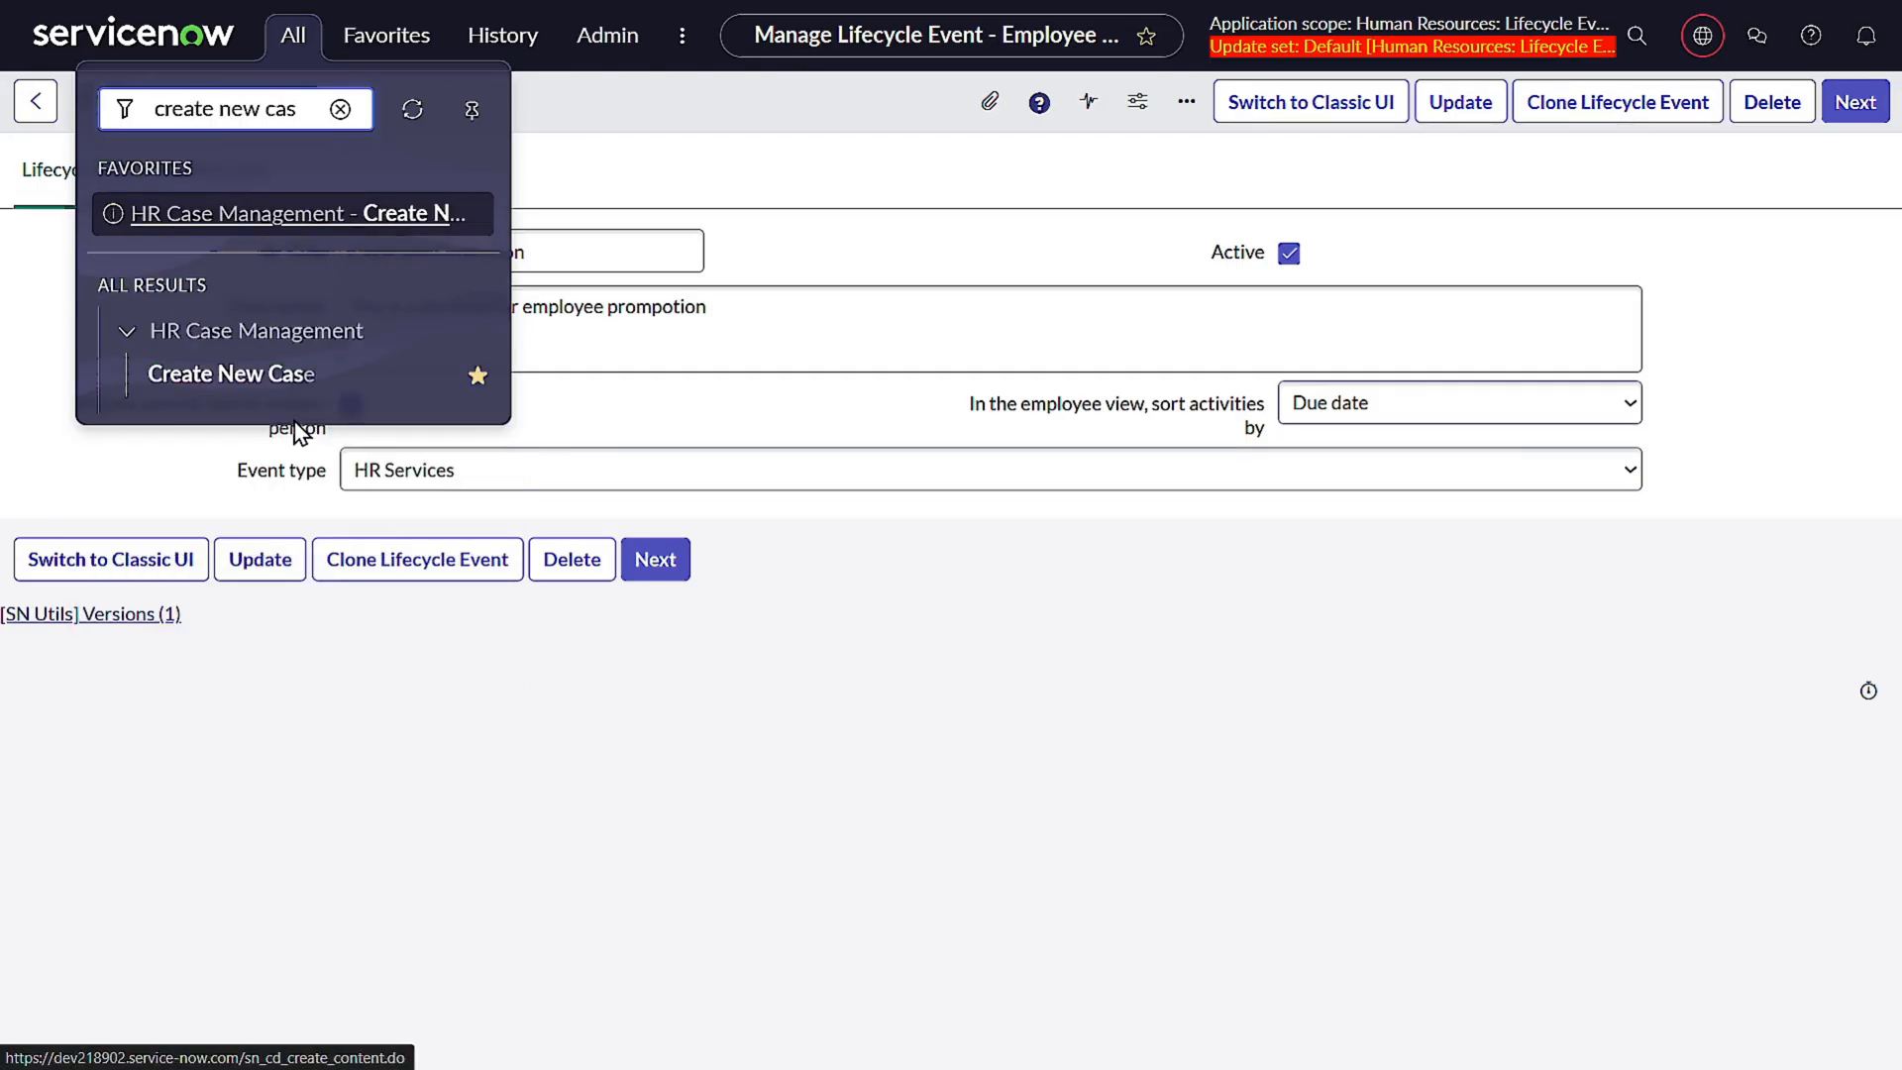
pyautogui.click(327, 370)
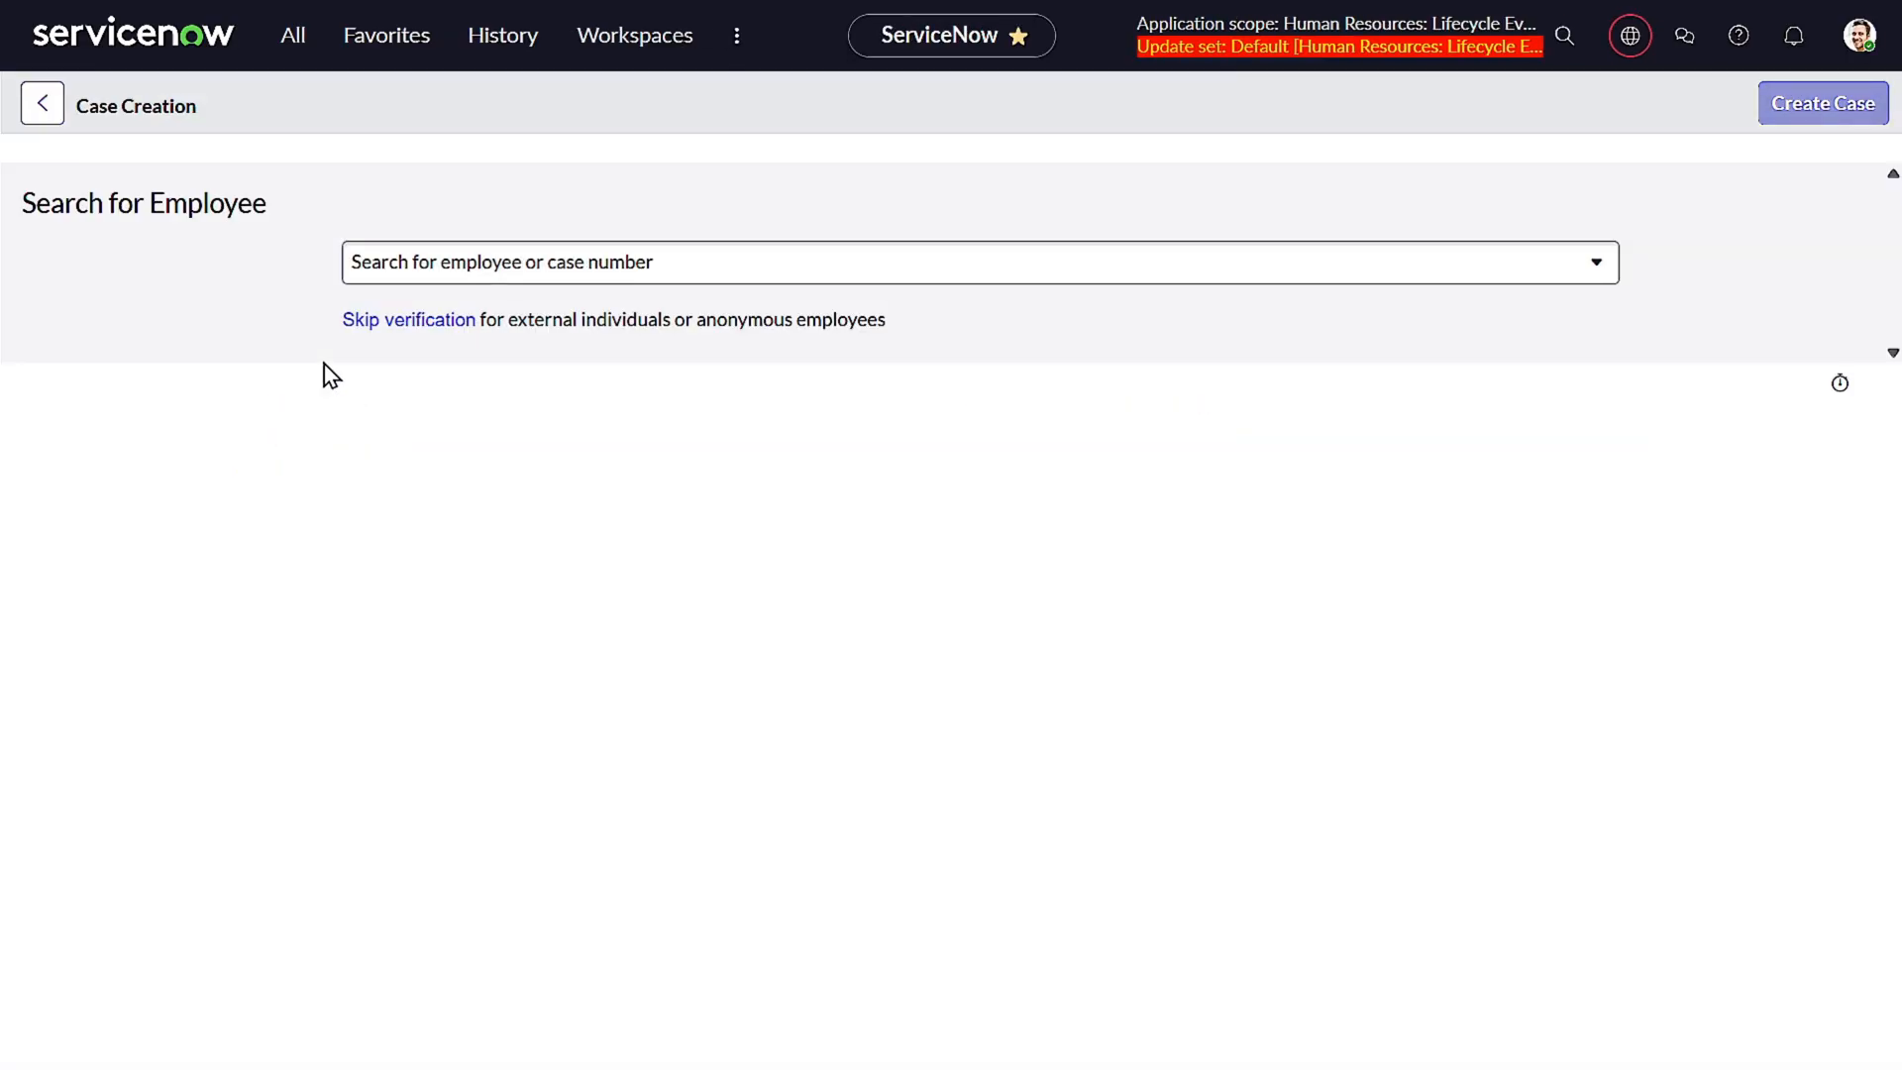
# - Search for the employee by first name and select them for the new case
pyautogui.click(830, 271)
pyautogui.write('abe')
pyautogui.press('BackSpace')
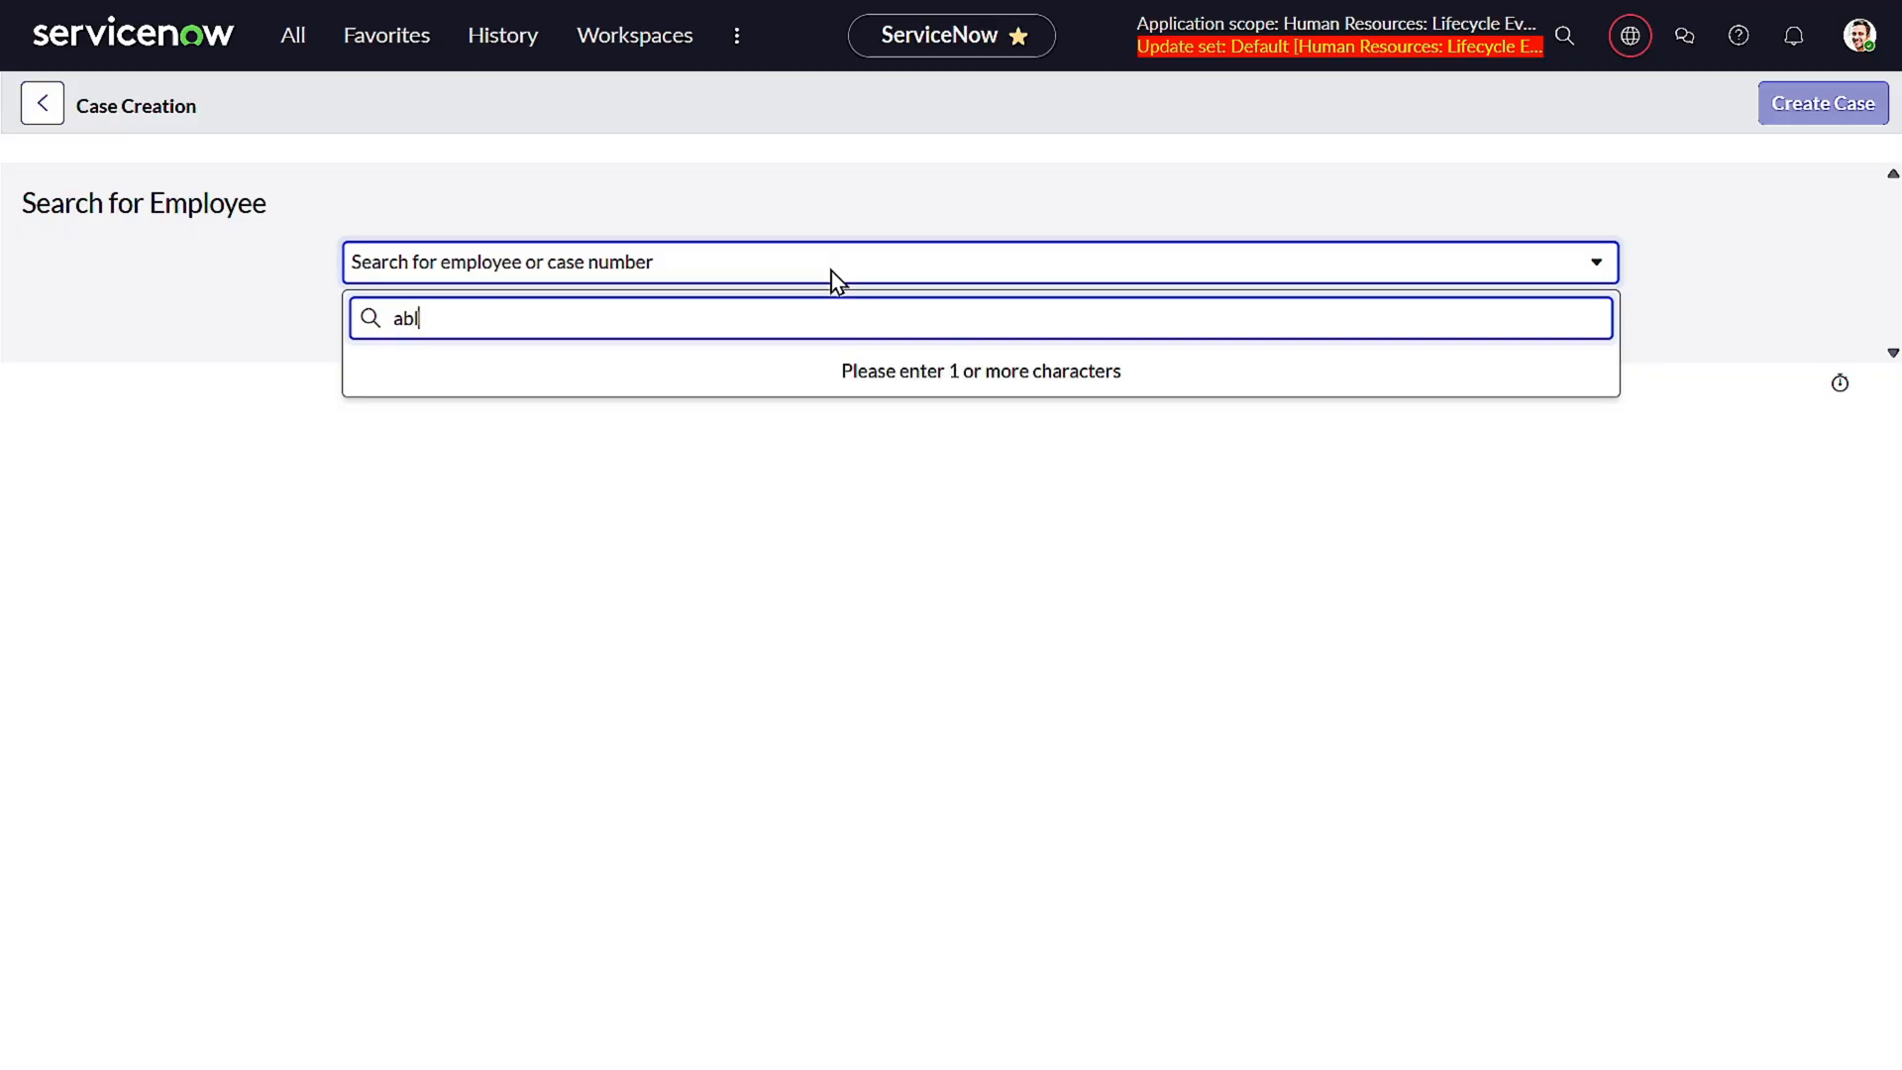
pyautogui.write('le')
pyautogui.press('BackSpace')
pyautogui.press('BackSpace')
pyautogui.write('el')
pyautogui.click(605, 395)
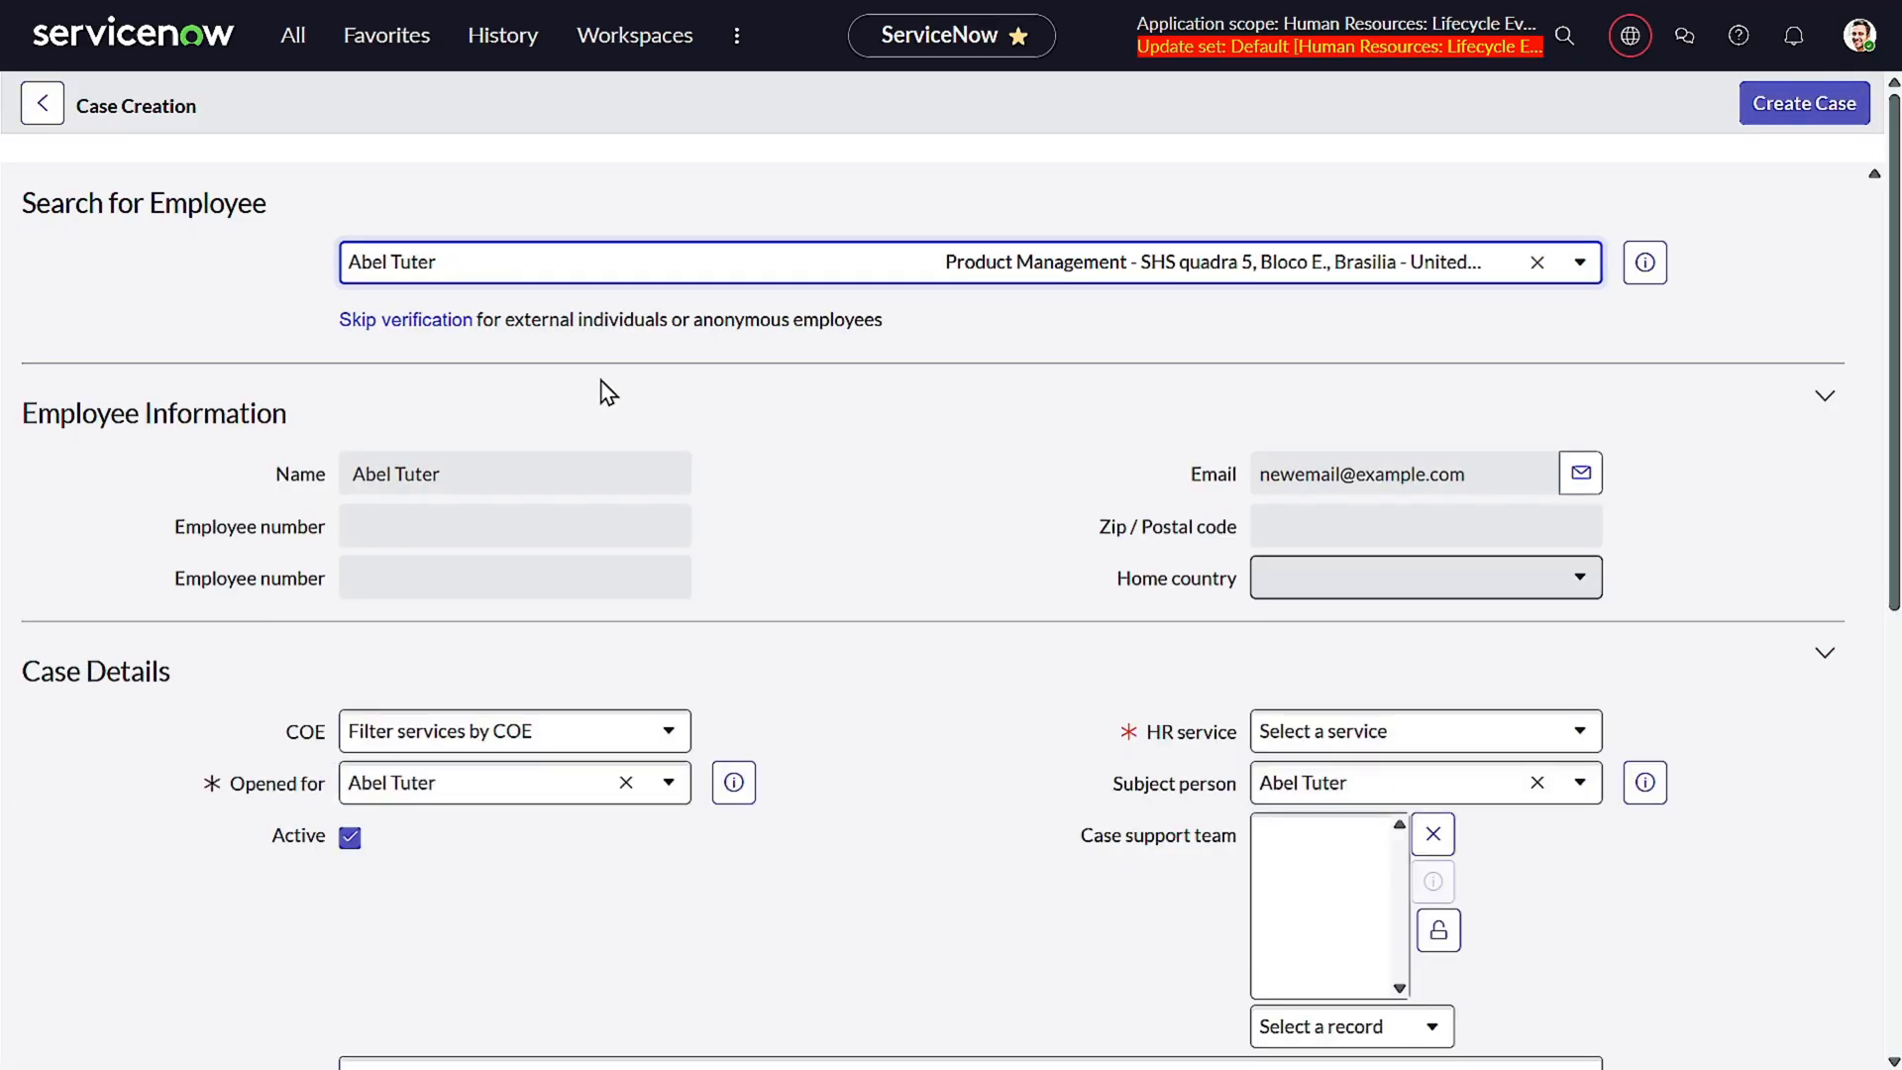
# - Filter the new case's services by the HR Payroll Case COE
pyautogui.scroll(-3, 673, 585)
pyautogui.click(584, 488)
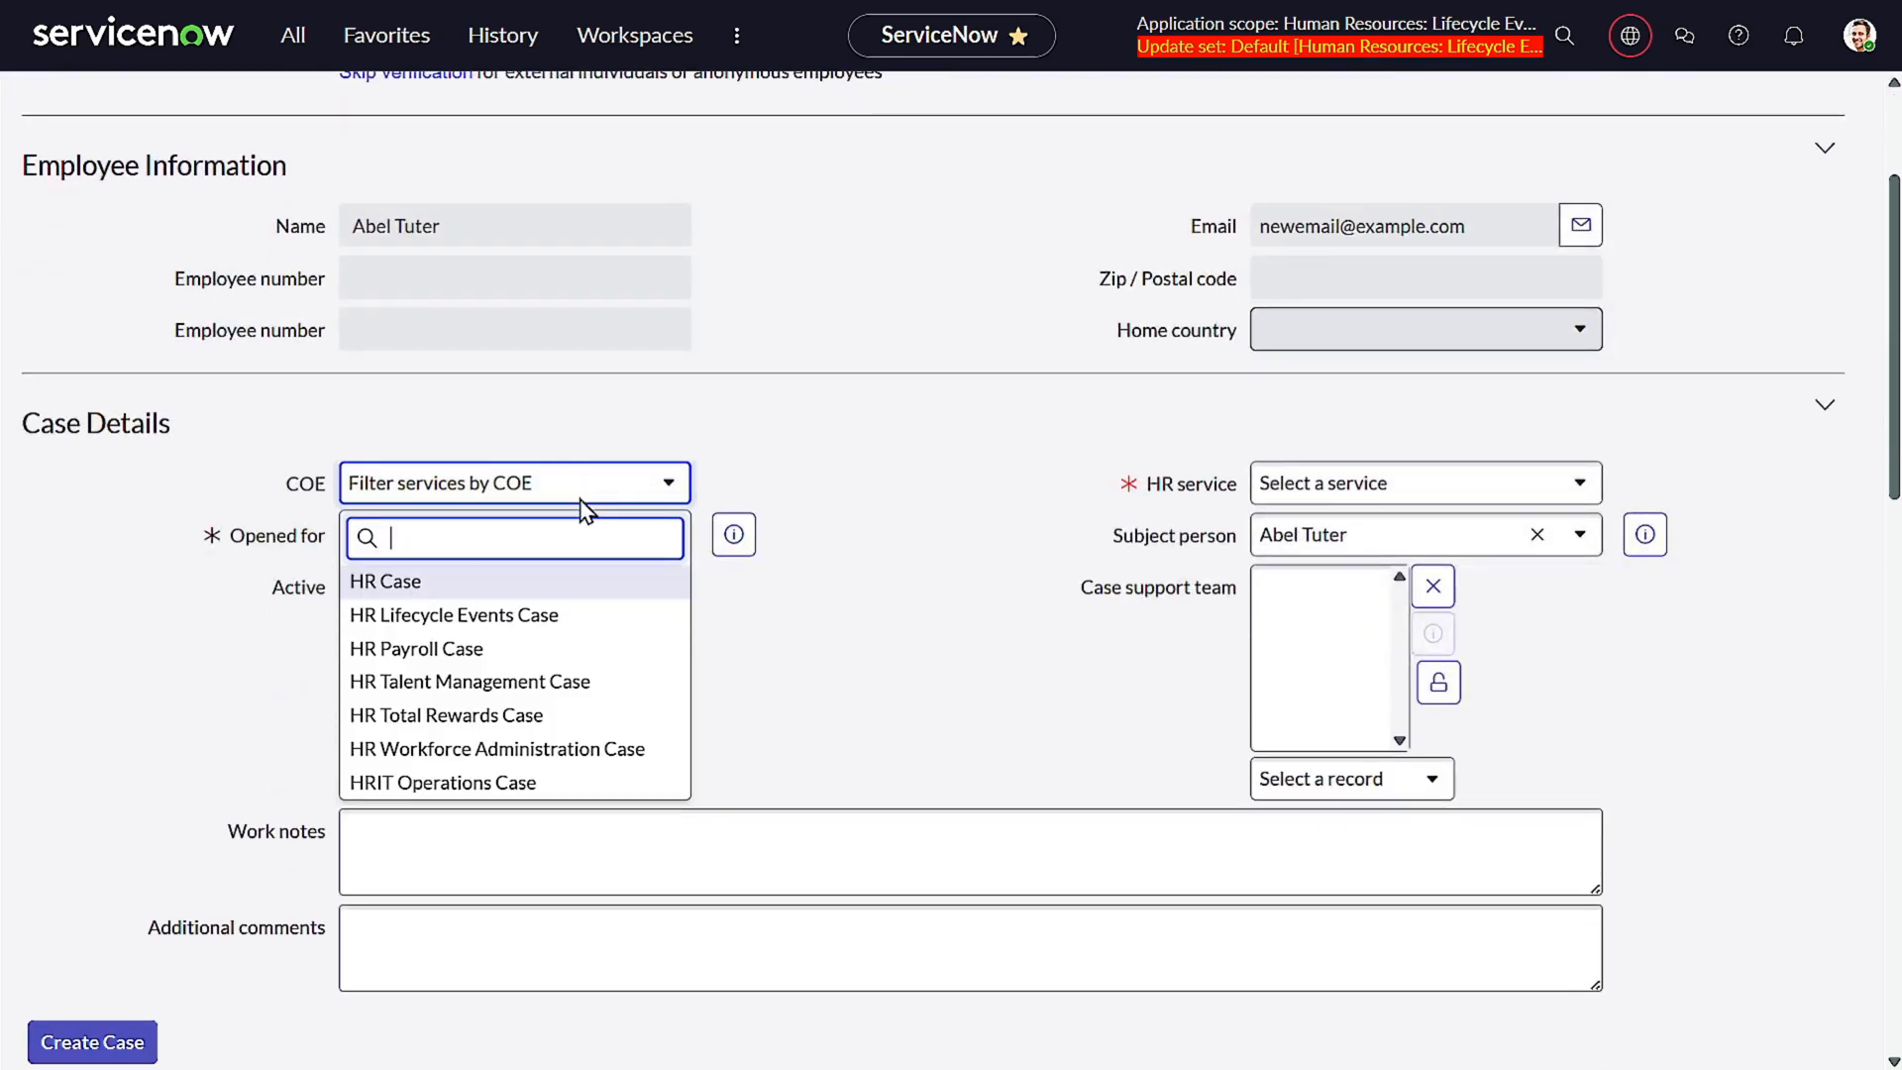
pyautogui.click(452, 652)
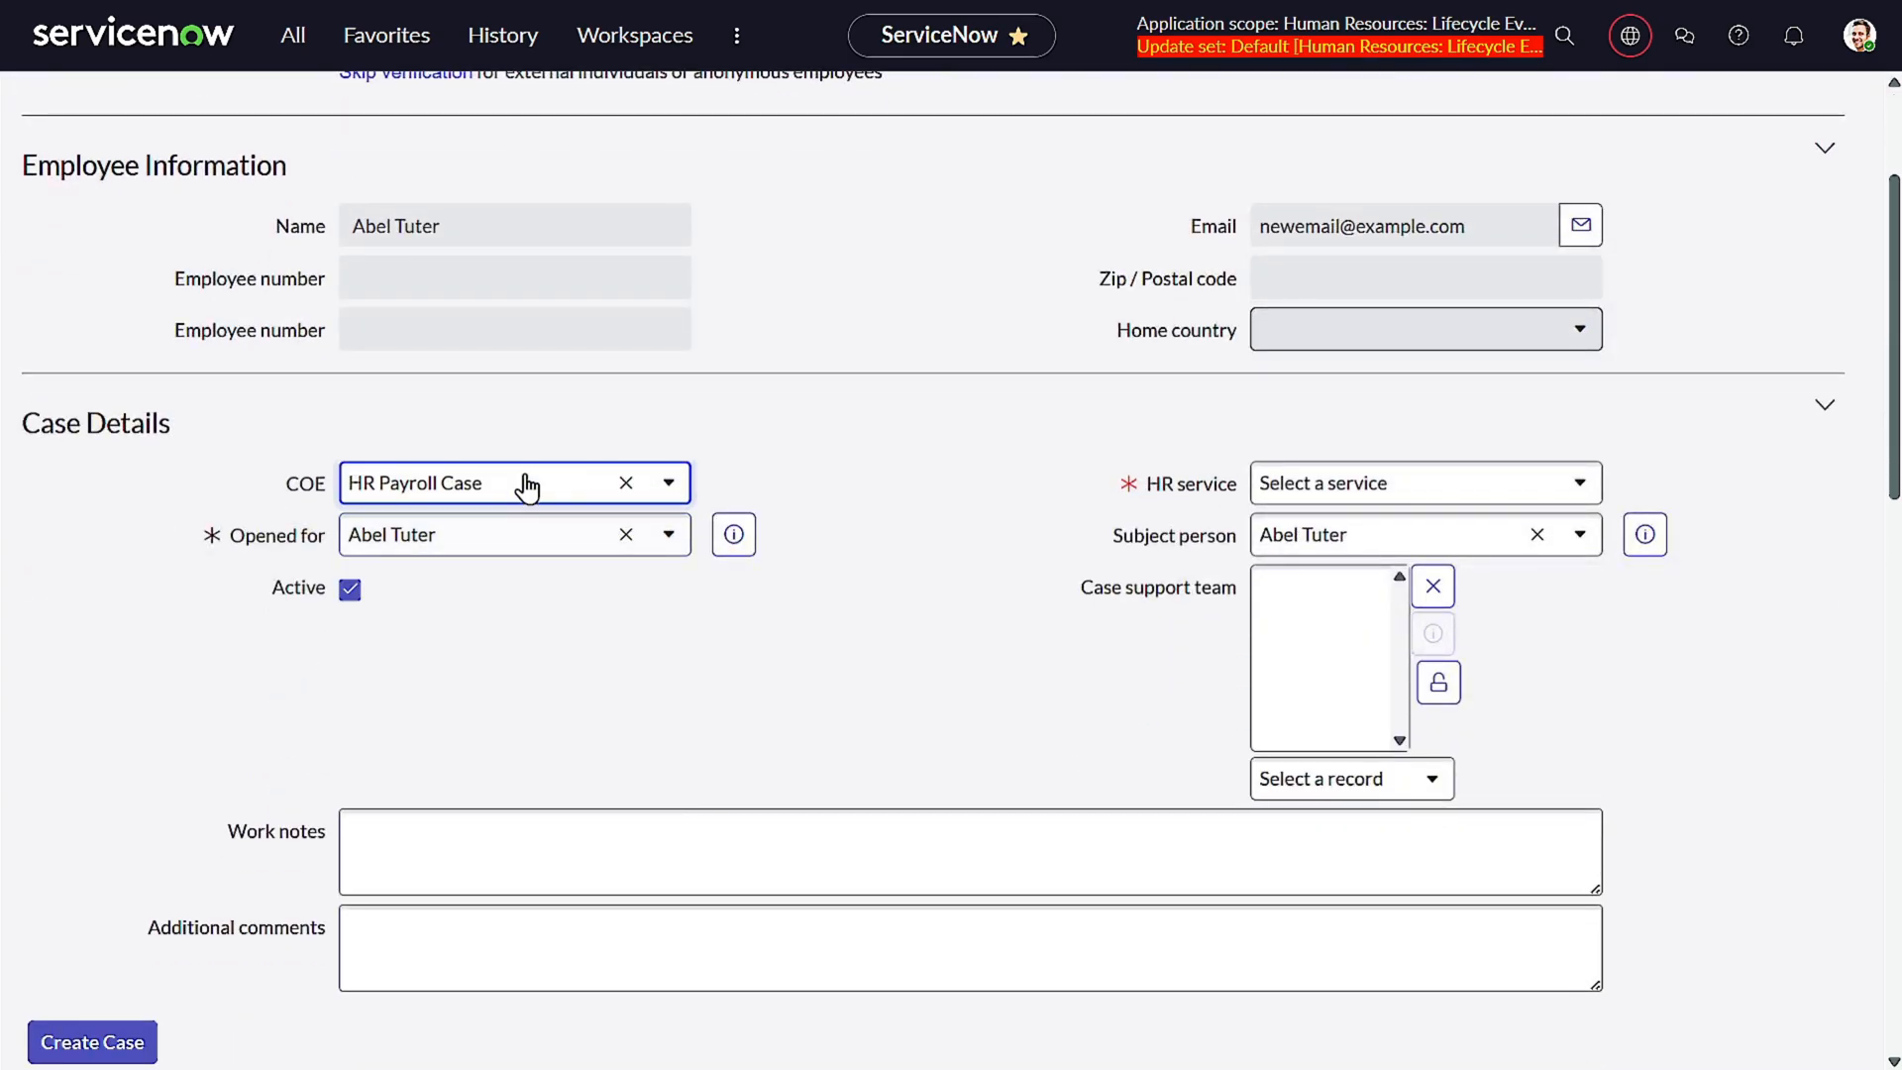
pyautogui.click(530, 484)
pyautogui.click(777, 514)
# - Choose Employee Promotion as the HR service and create the case
pyautogui.click(1392, 491)
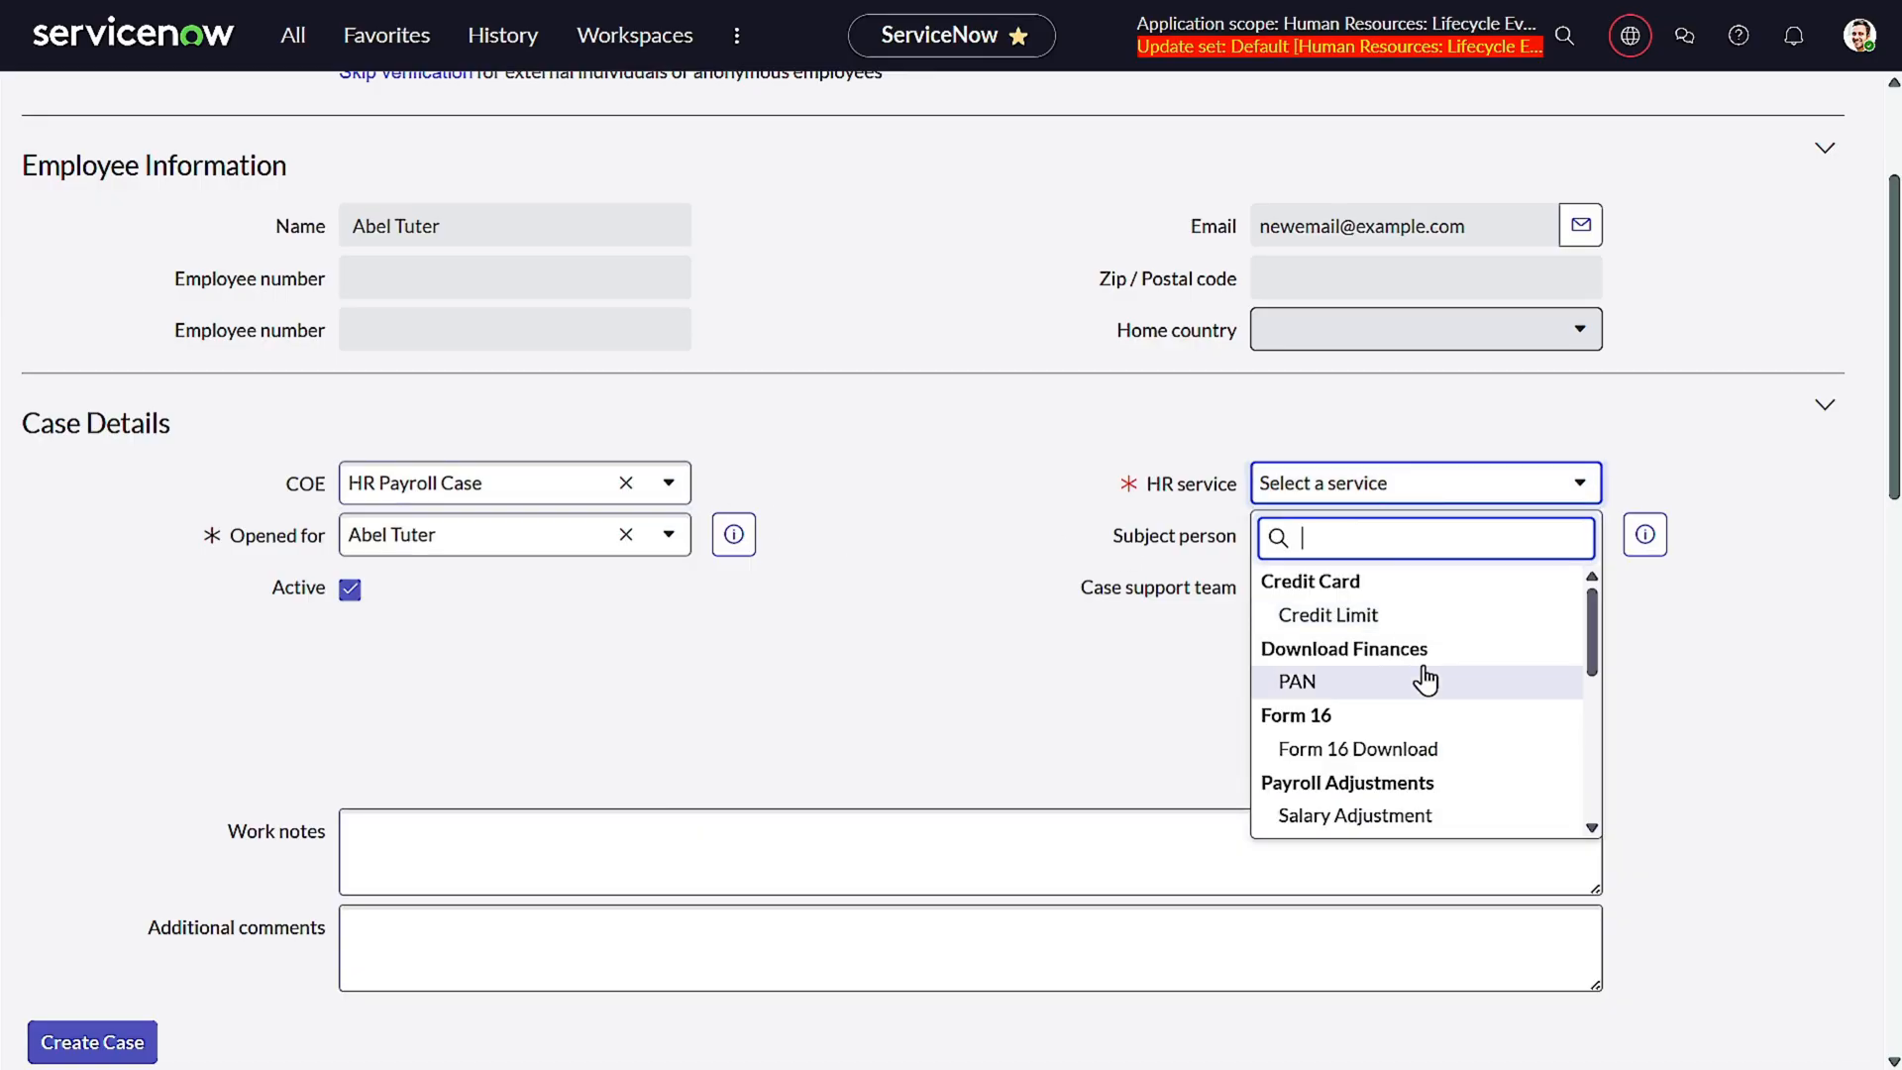
pyautogui.scroll(-5, 1425, 680)
pyautogui.scroll(2, 1425, 680)
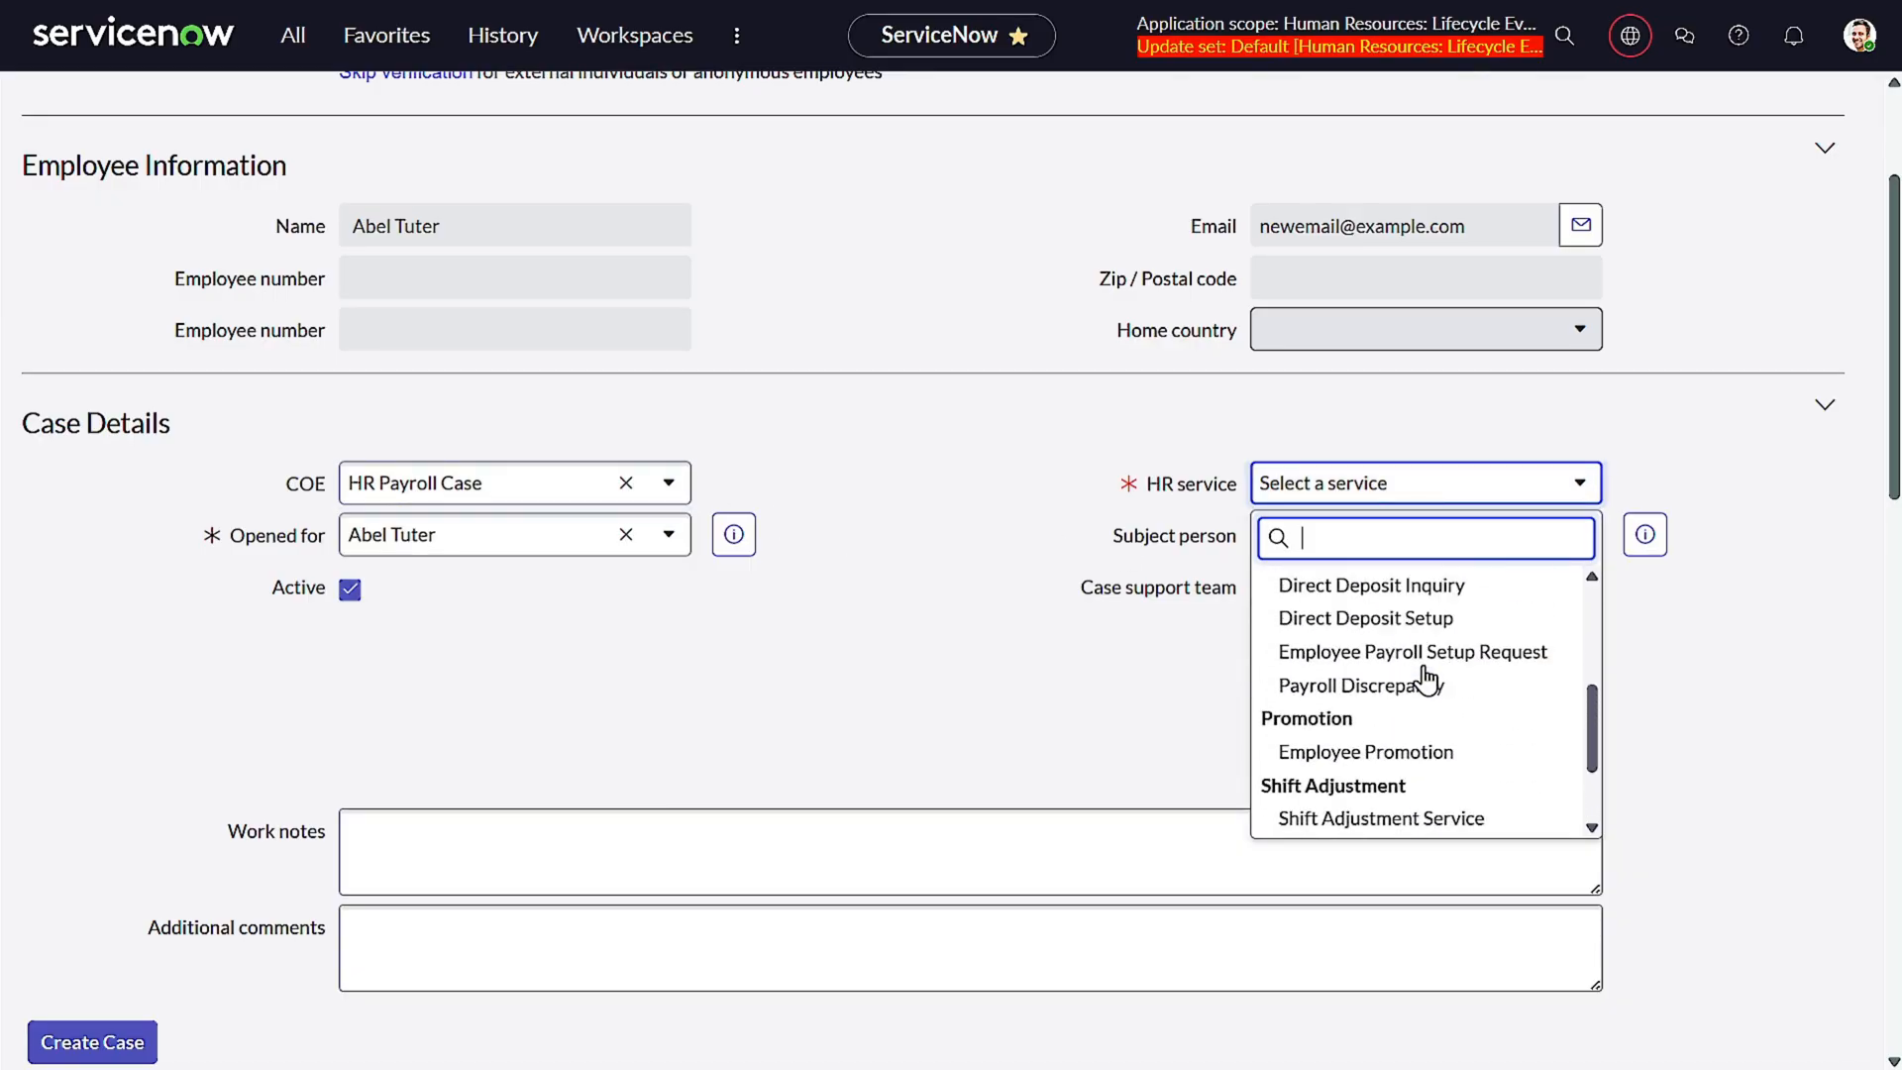
pyautogui.scroll(-2, 1427, 680)
pyautogui.click(1422, 621)
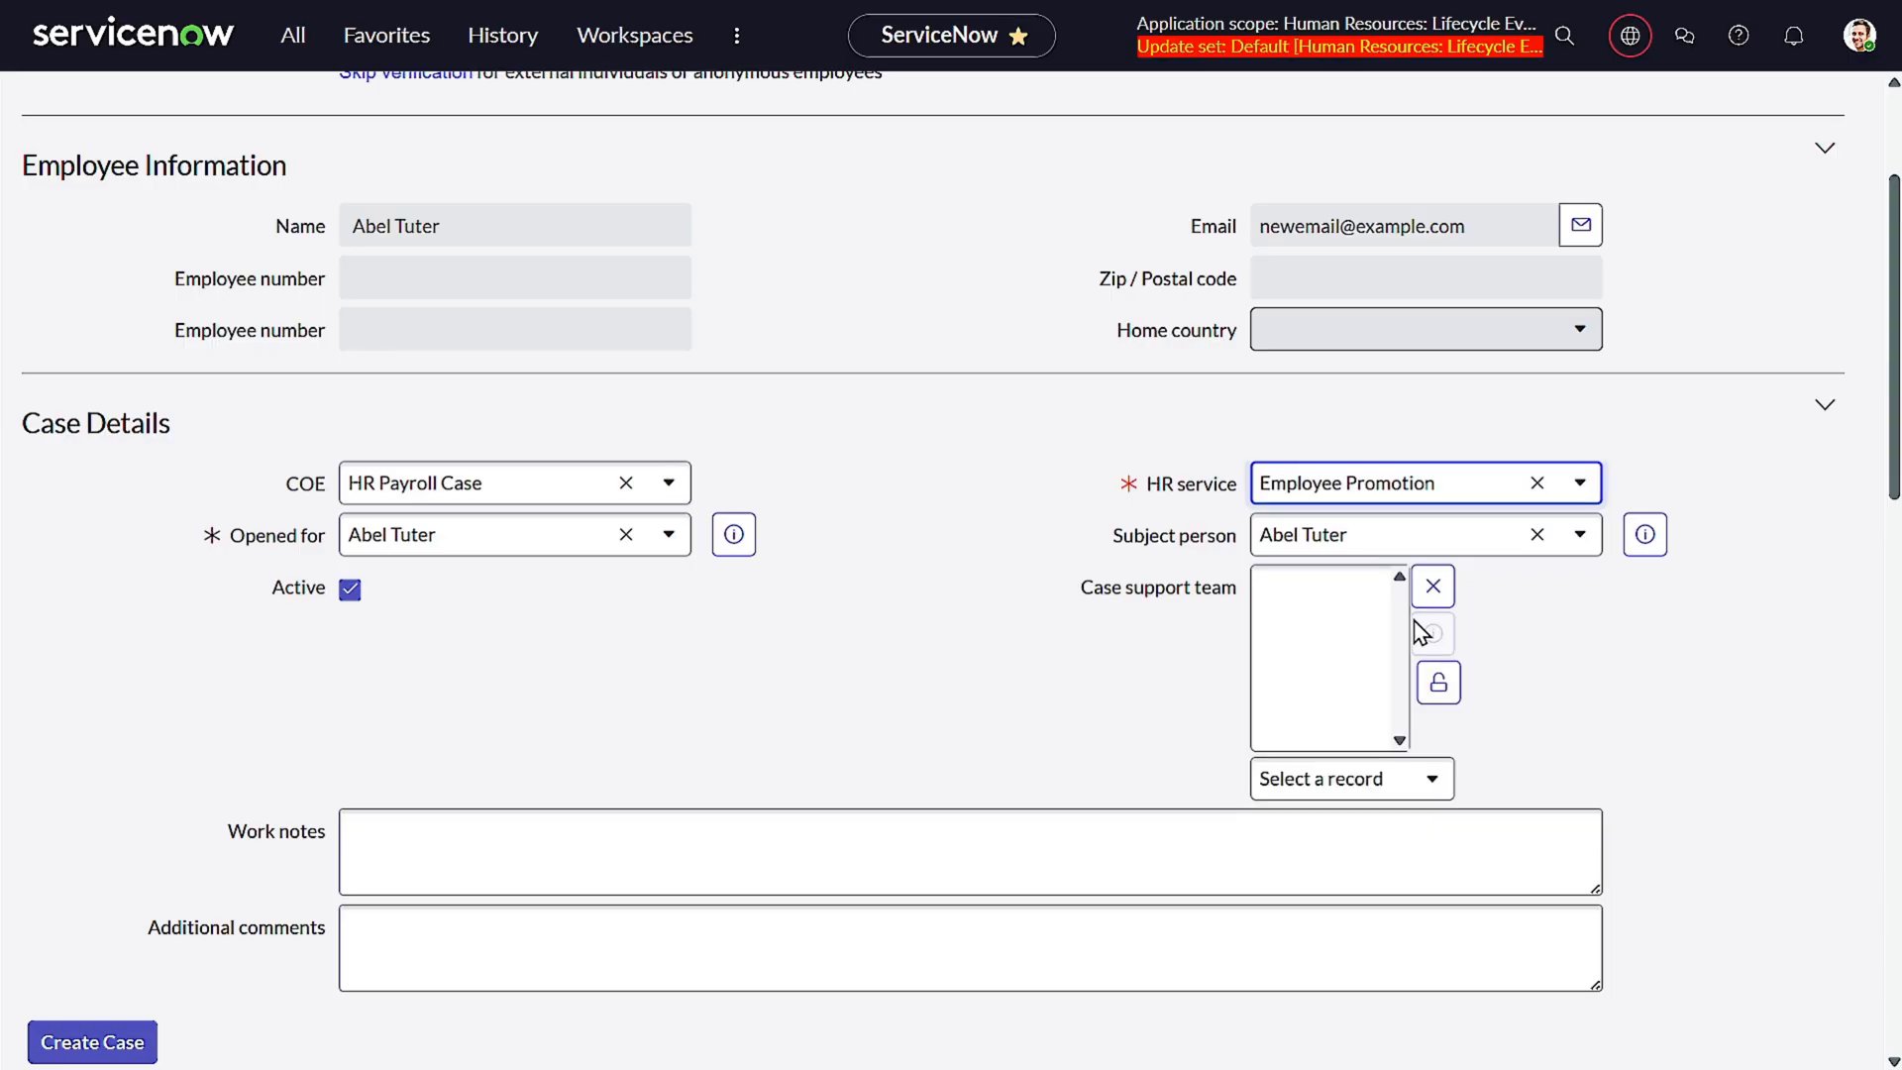
pyautogui.scroll(-4, 606, 721)
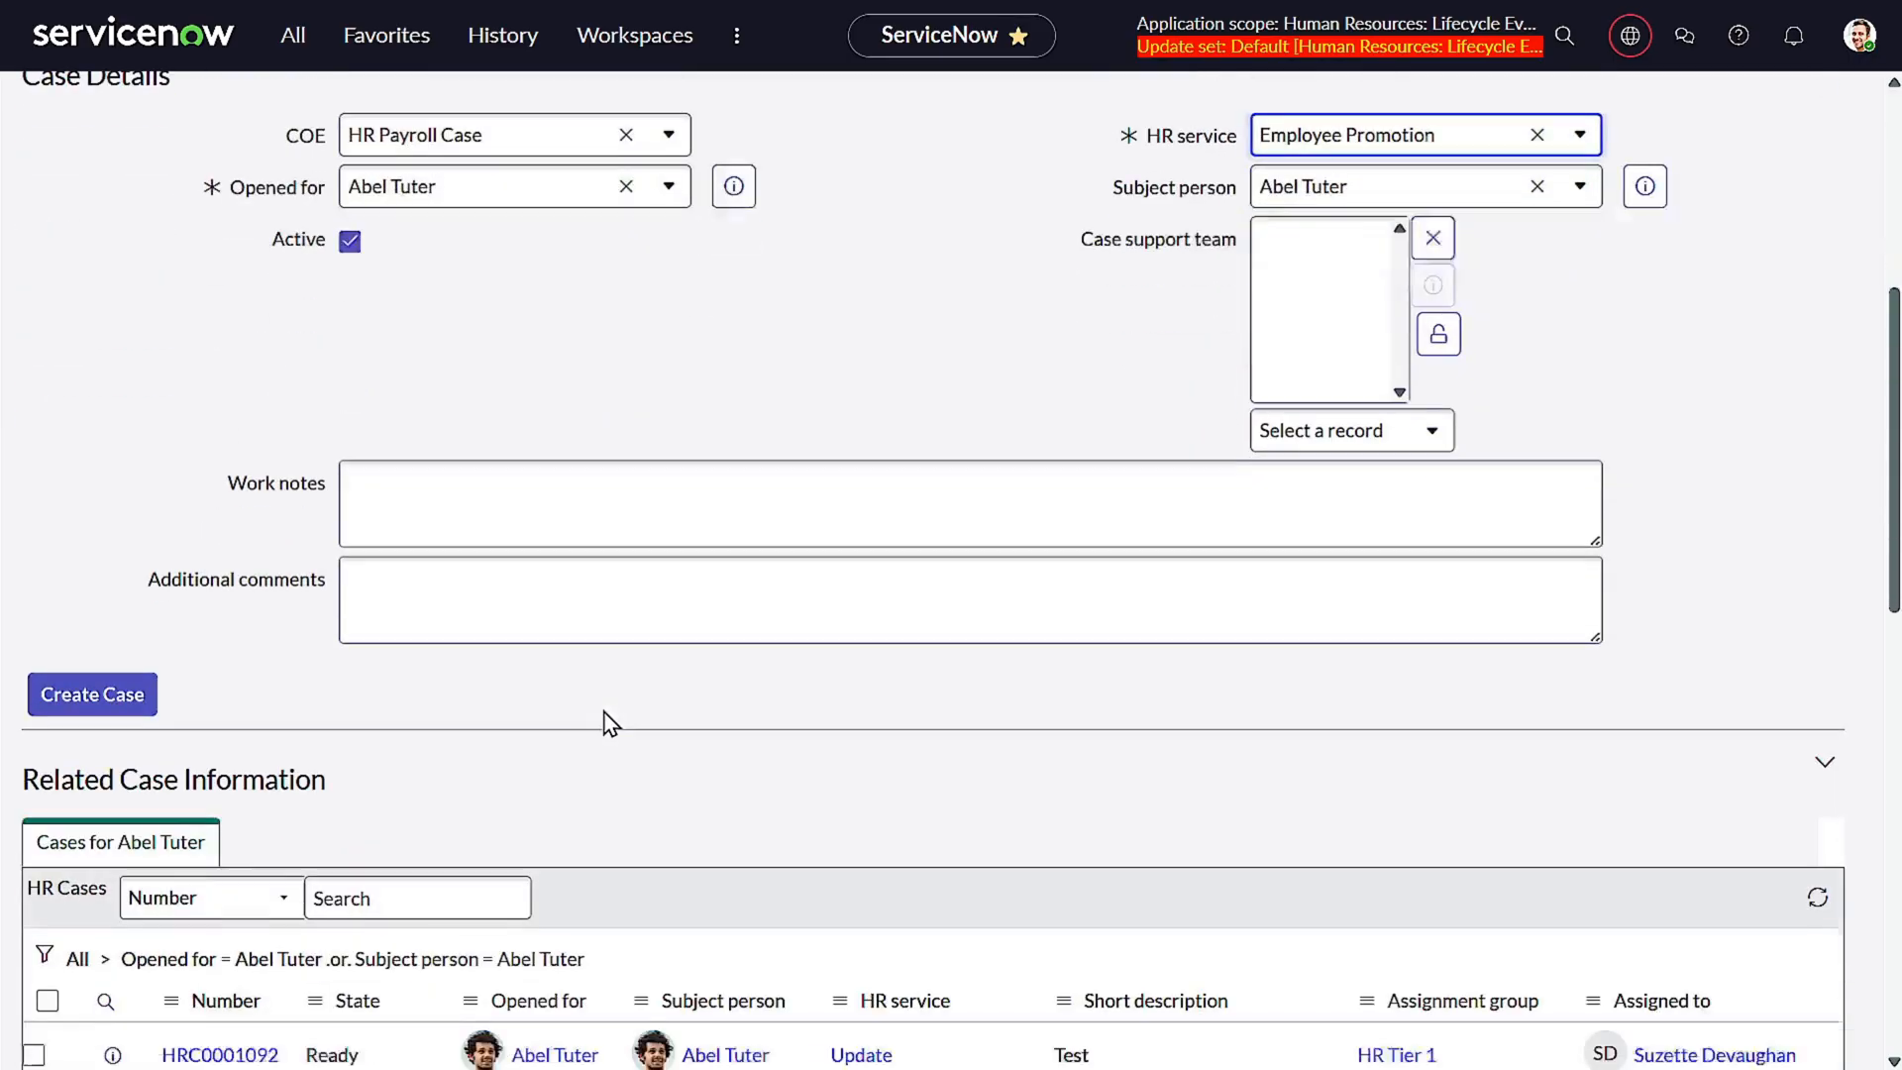
pyautogui.click(92, 674)
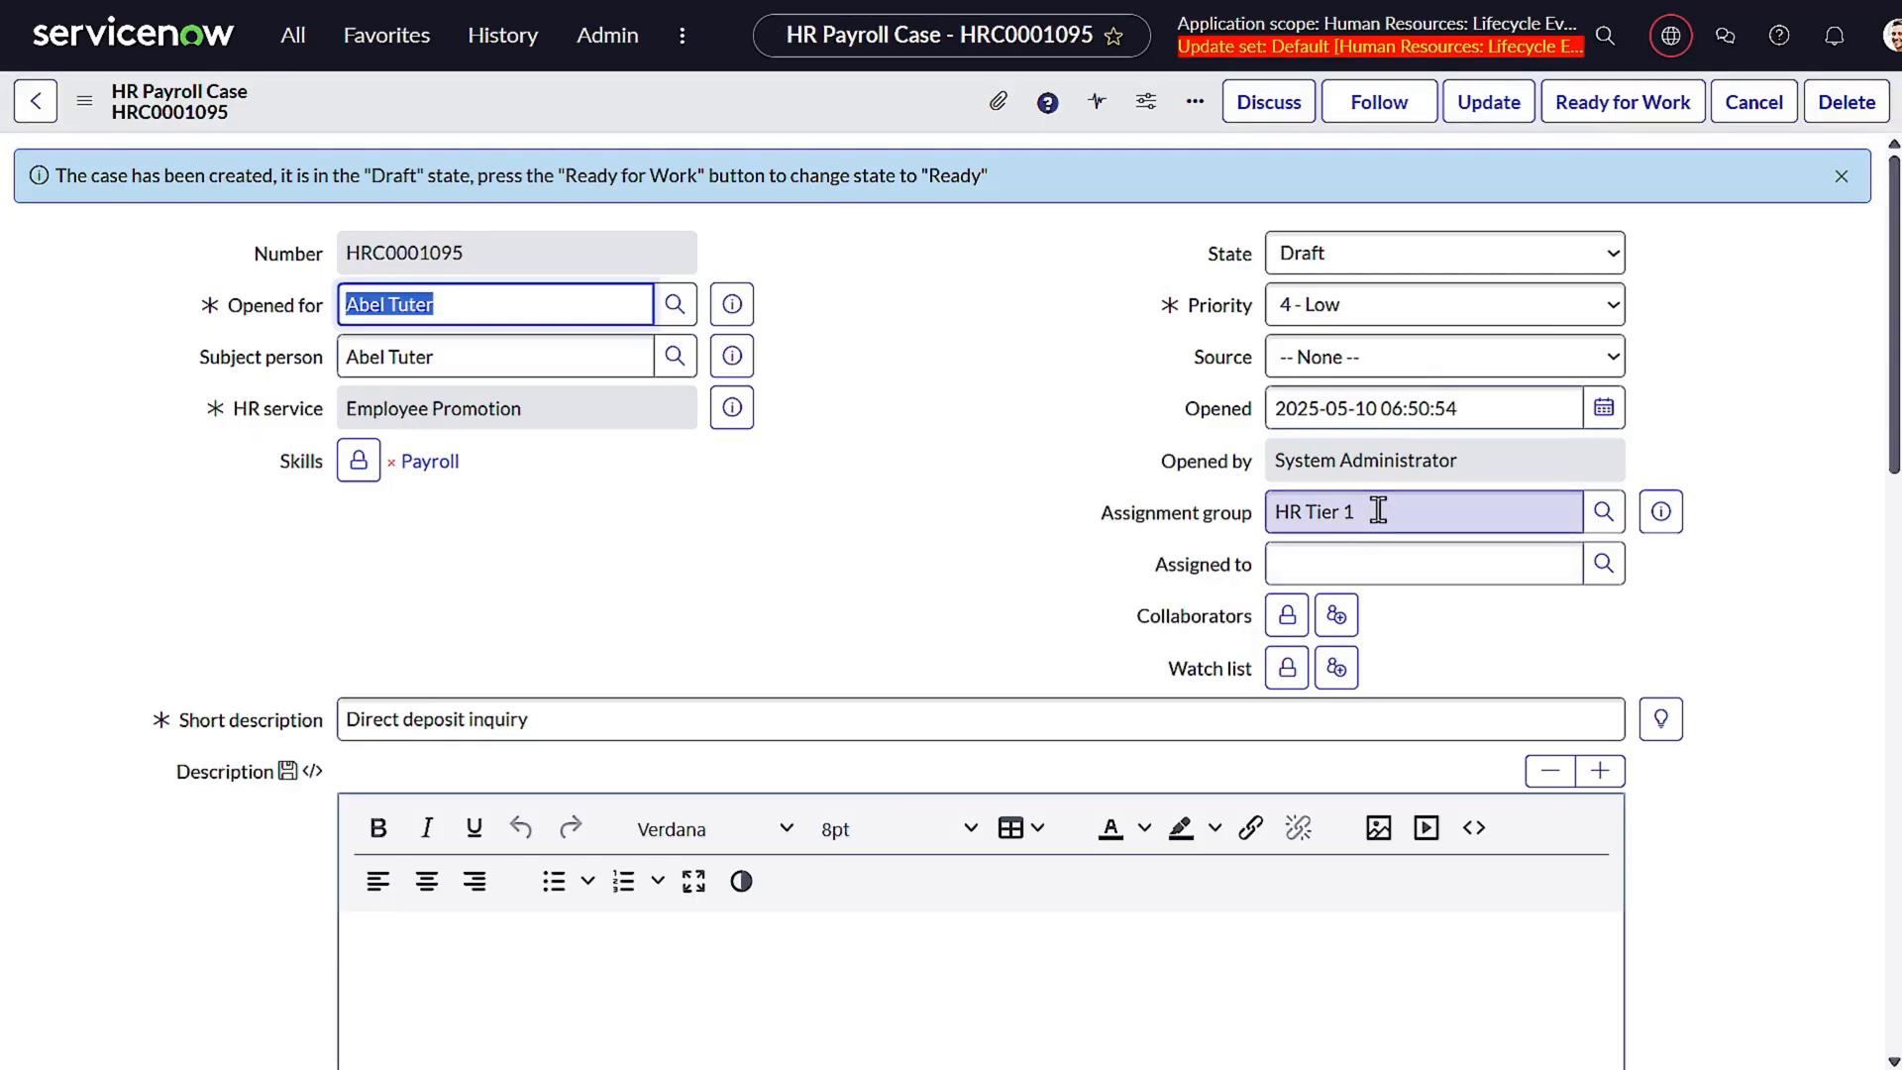
# - Review the draft payroll case's details and mark it Ready for Work
pyautogui.tripleClick(1469, 509)
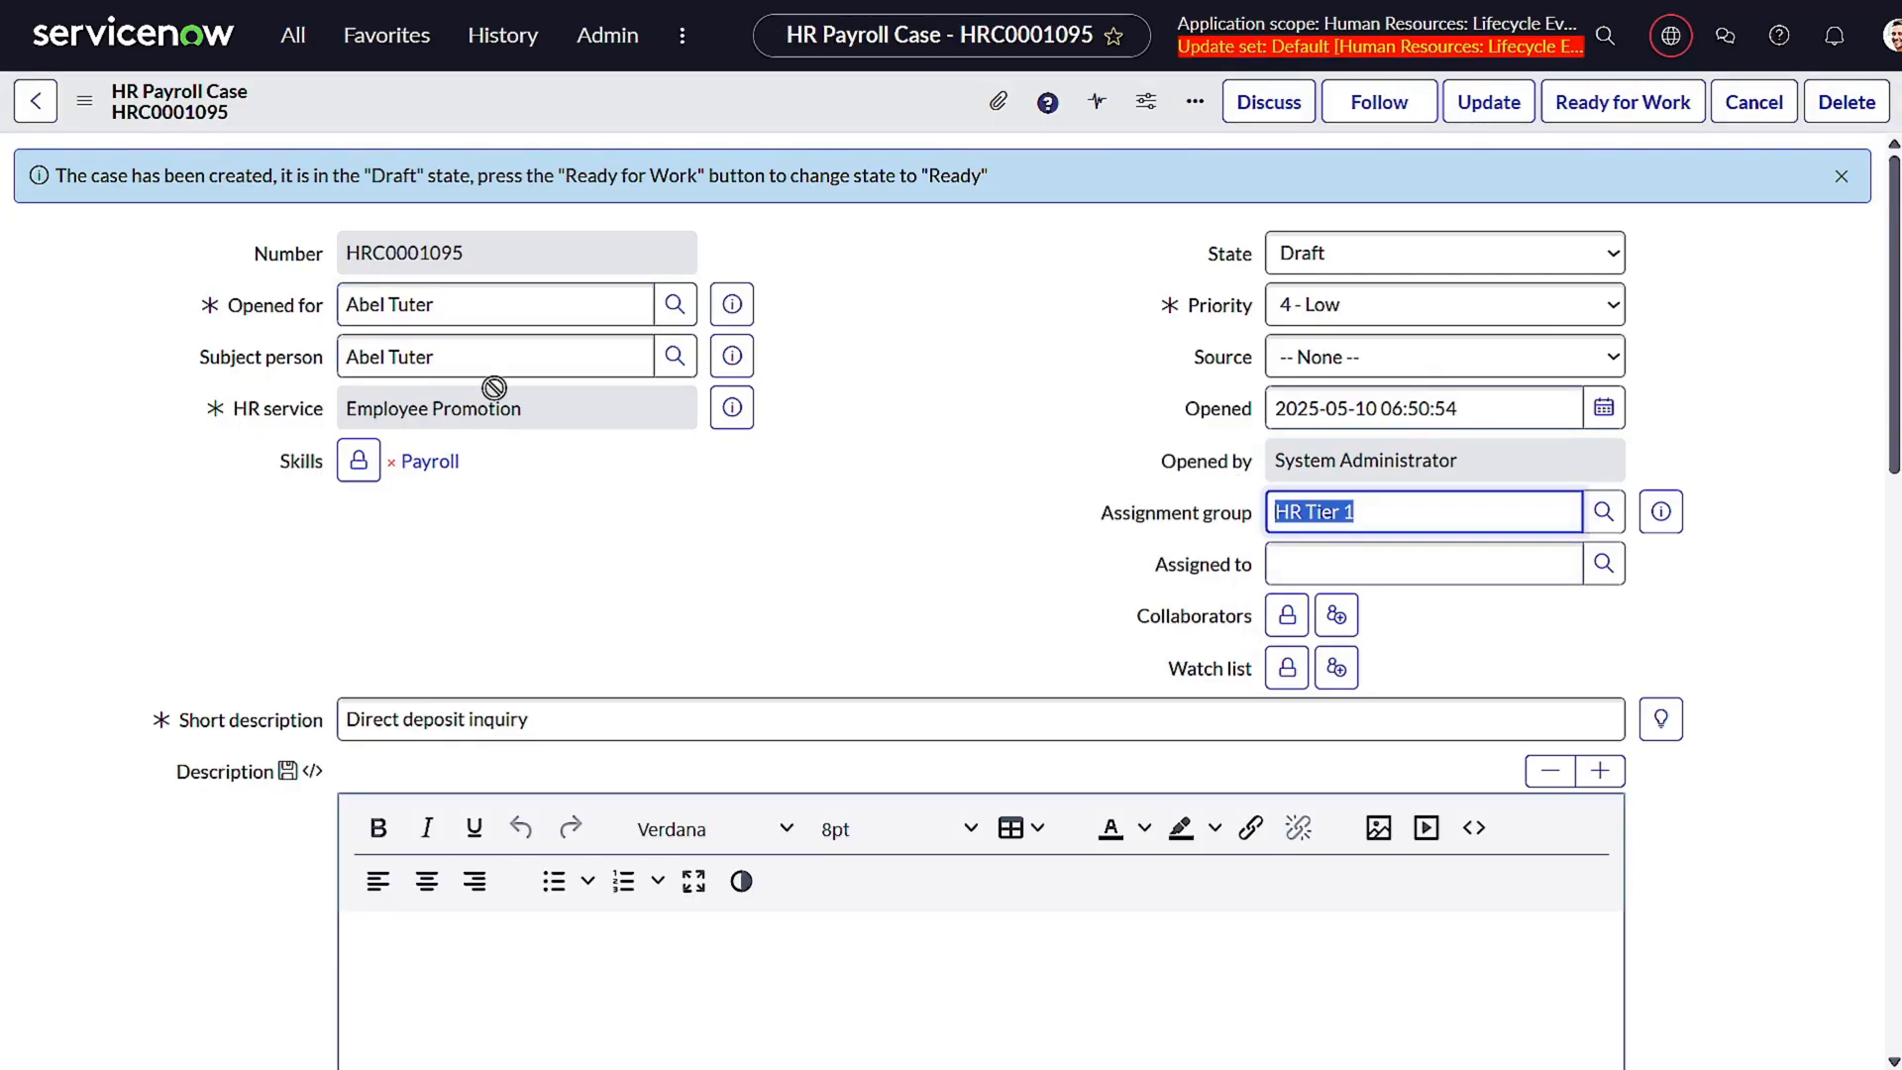
pyautogui.scroll(-6, 556, 577)
pyautogui.scroll(6, 560, 582)
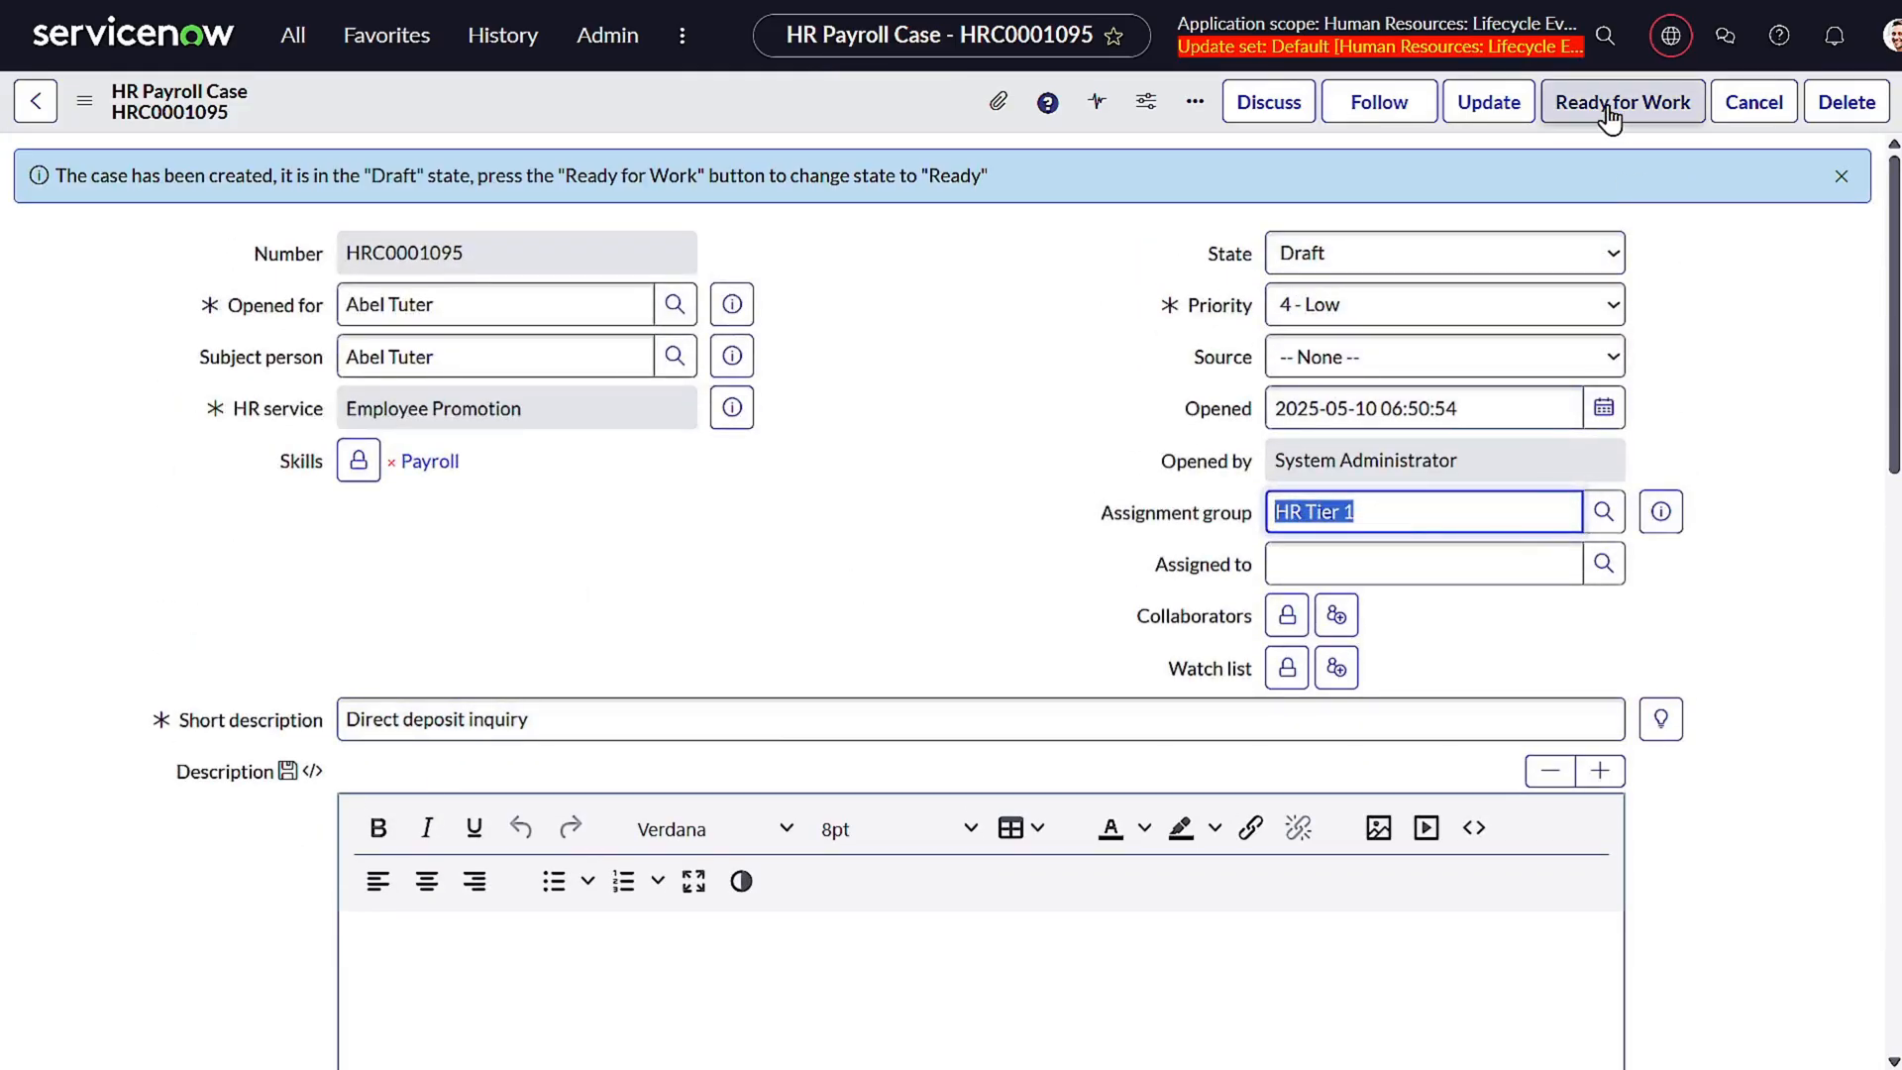
pyautogui.scroll(-16, 516, 587)
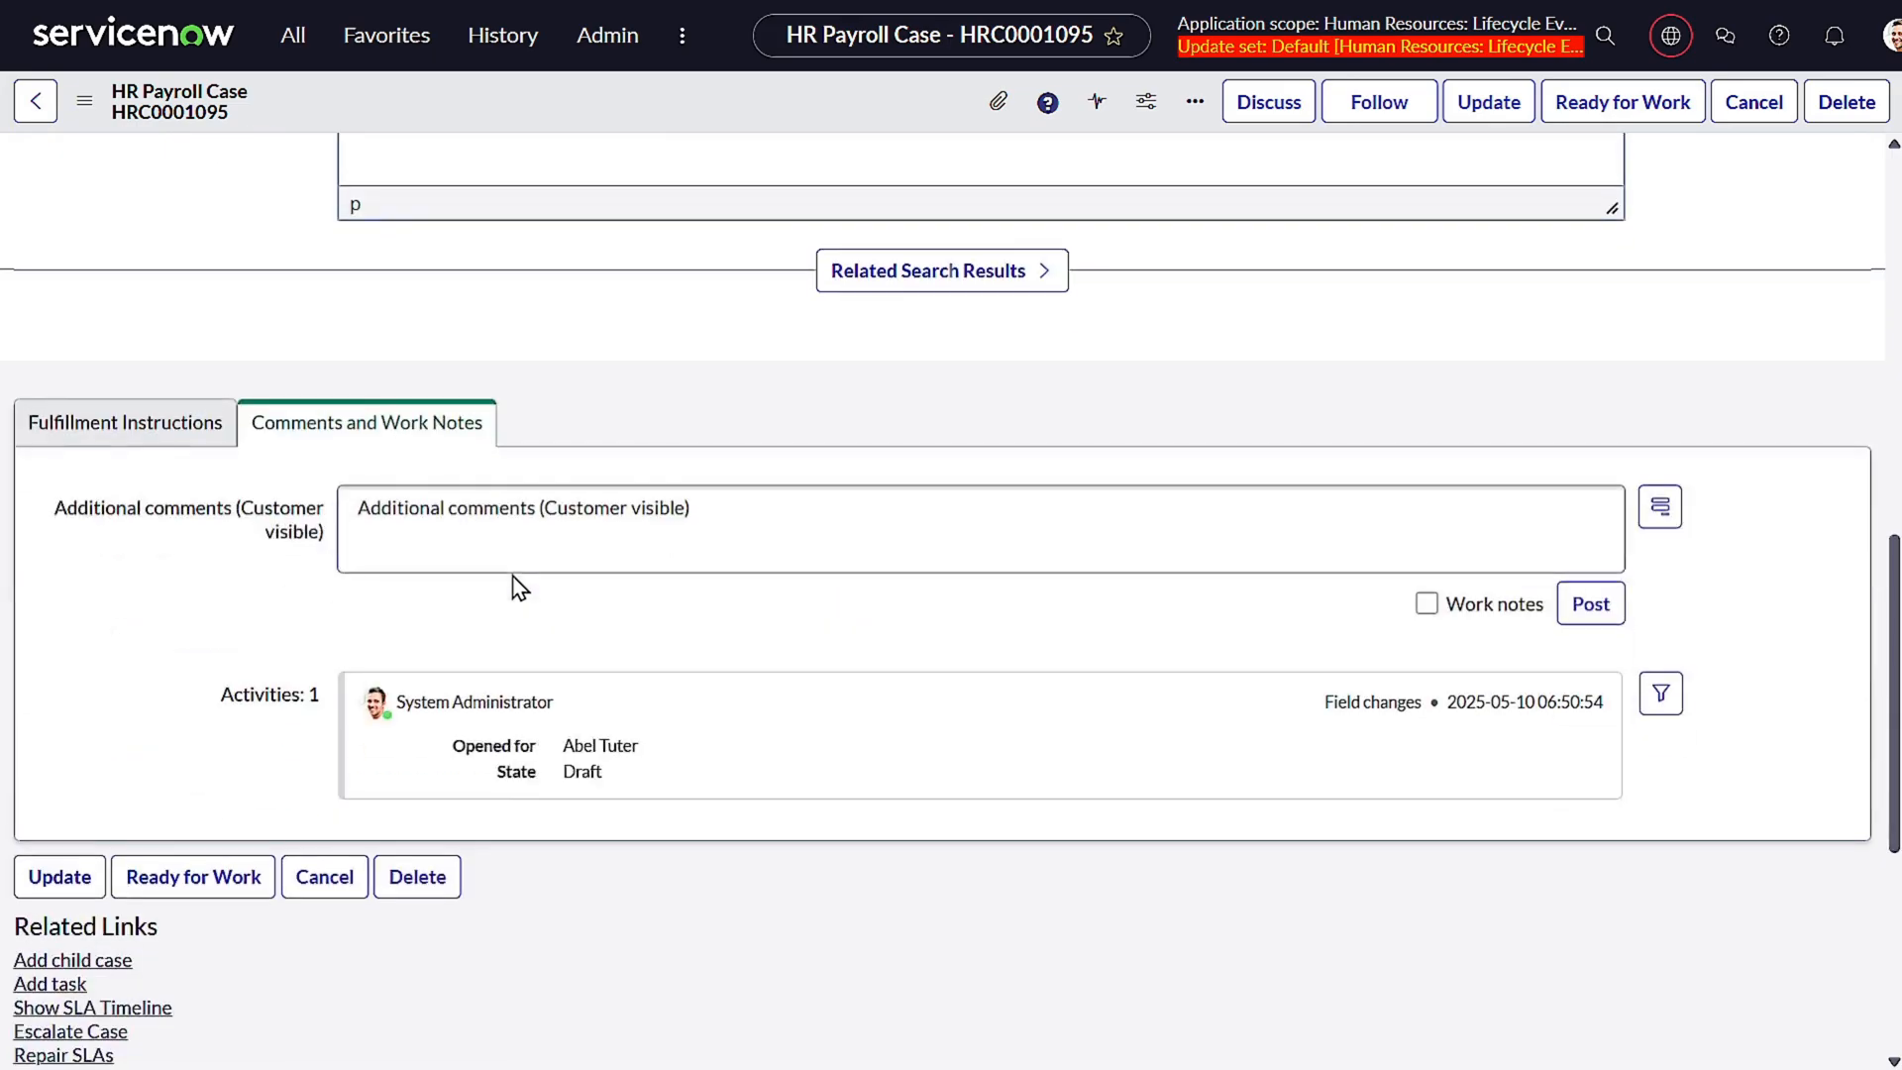
pyautogui.scroll(18, 751, 453)
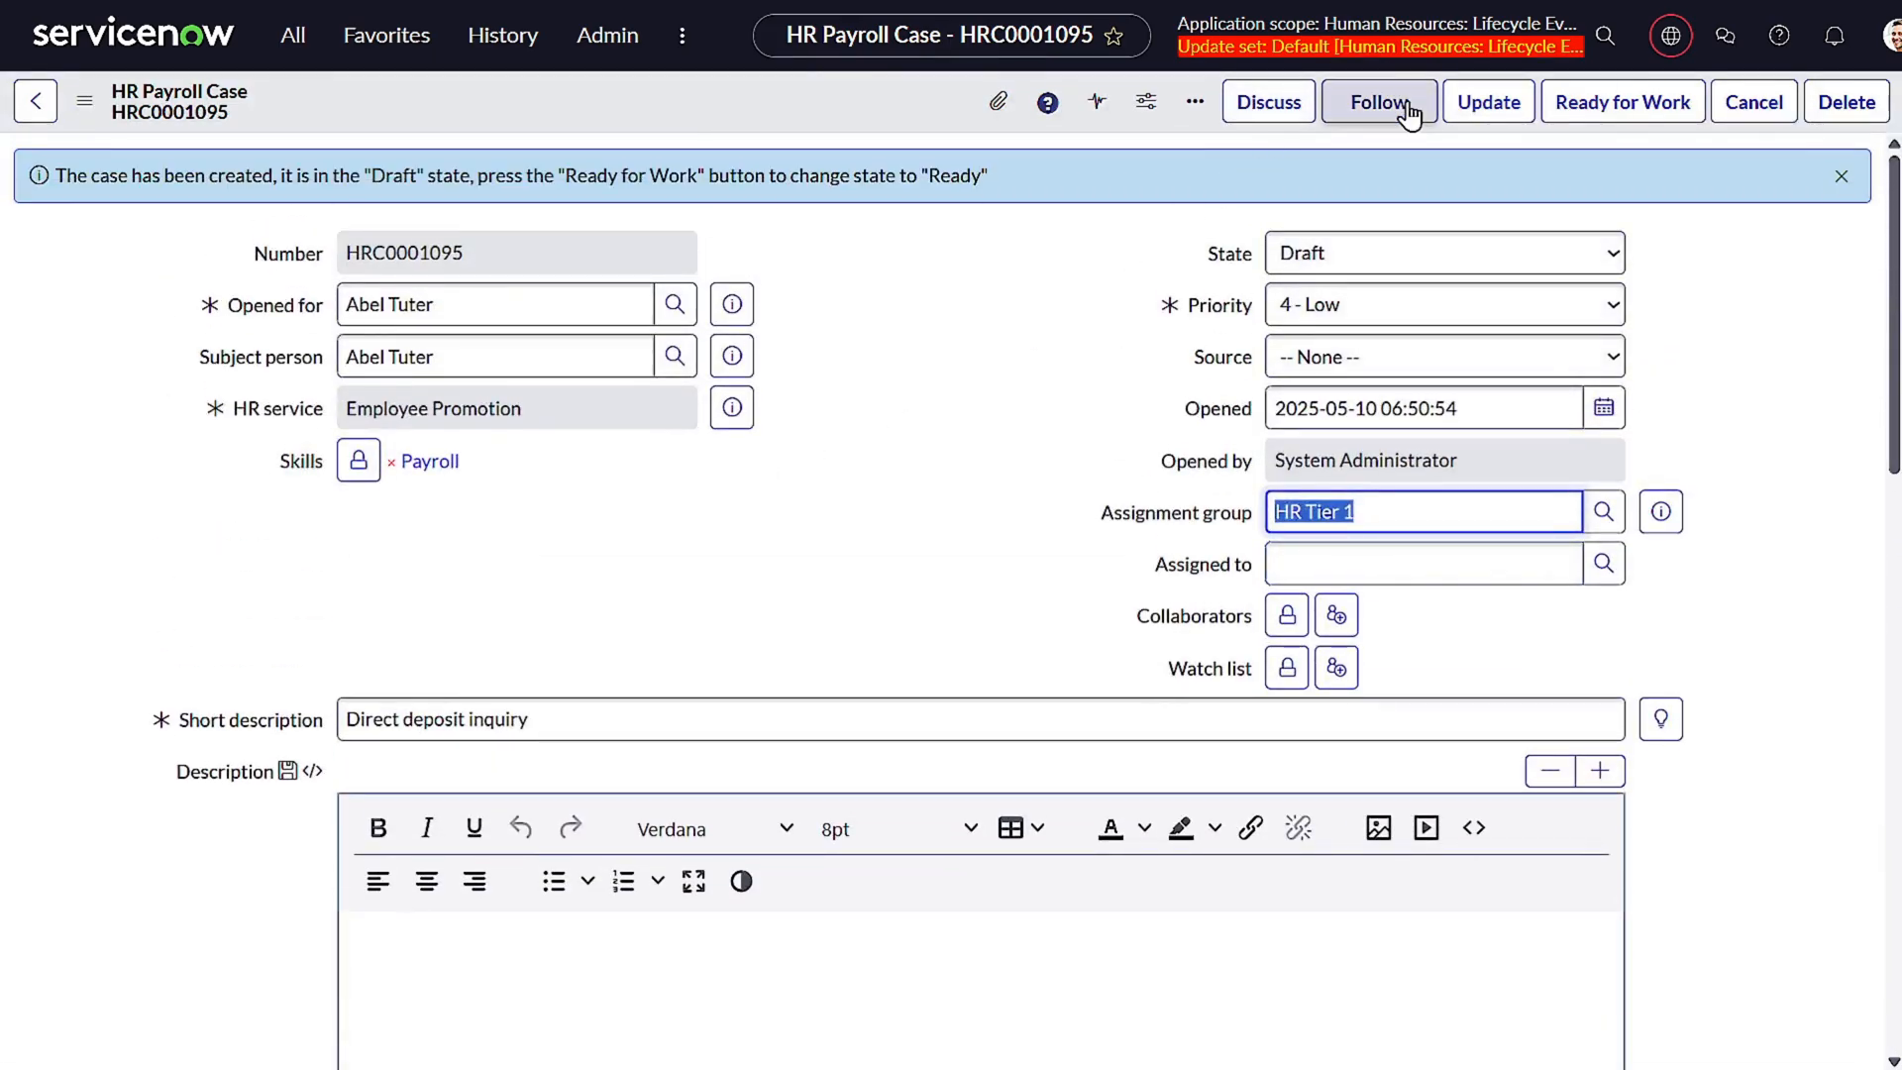
pyautogui.click(1571, 105)
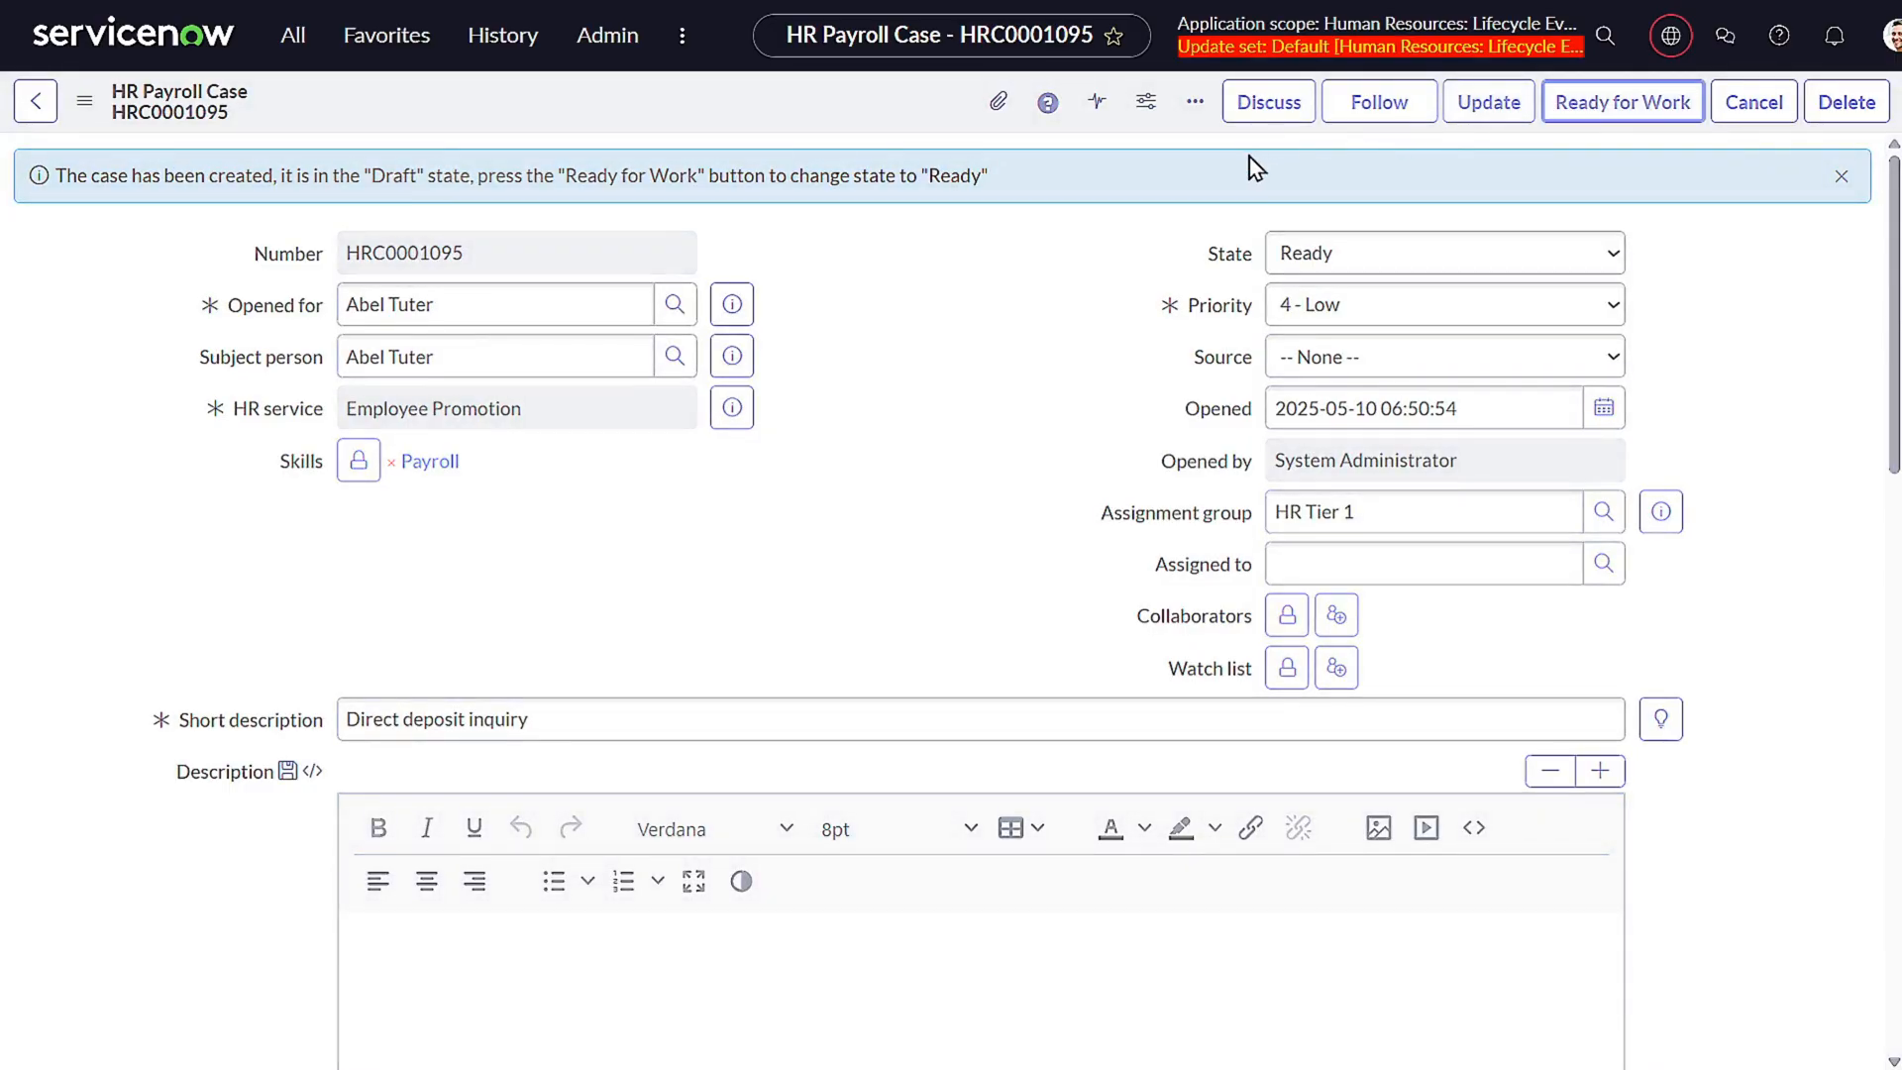
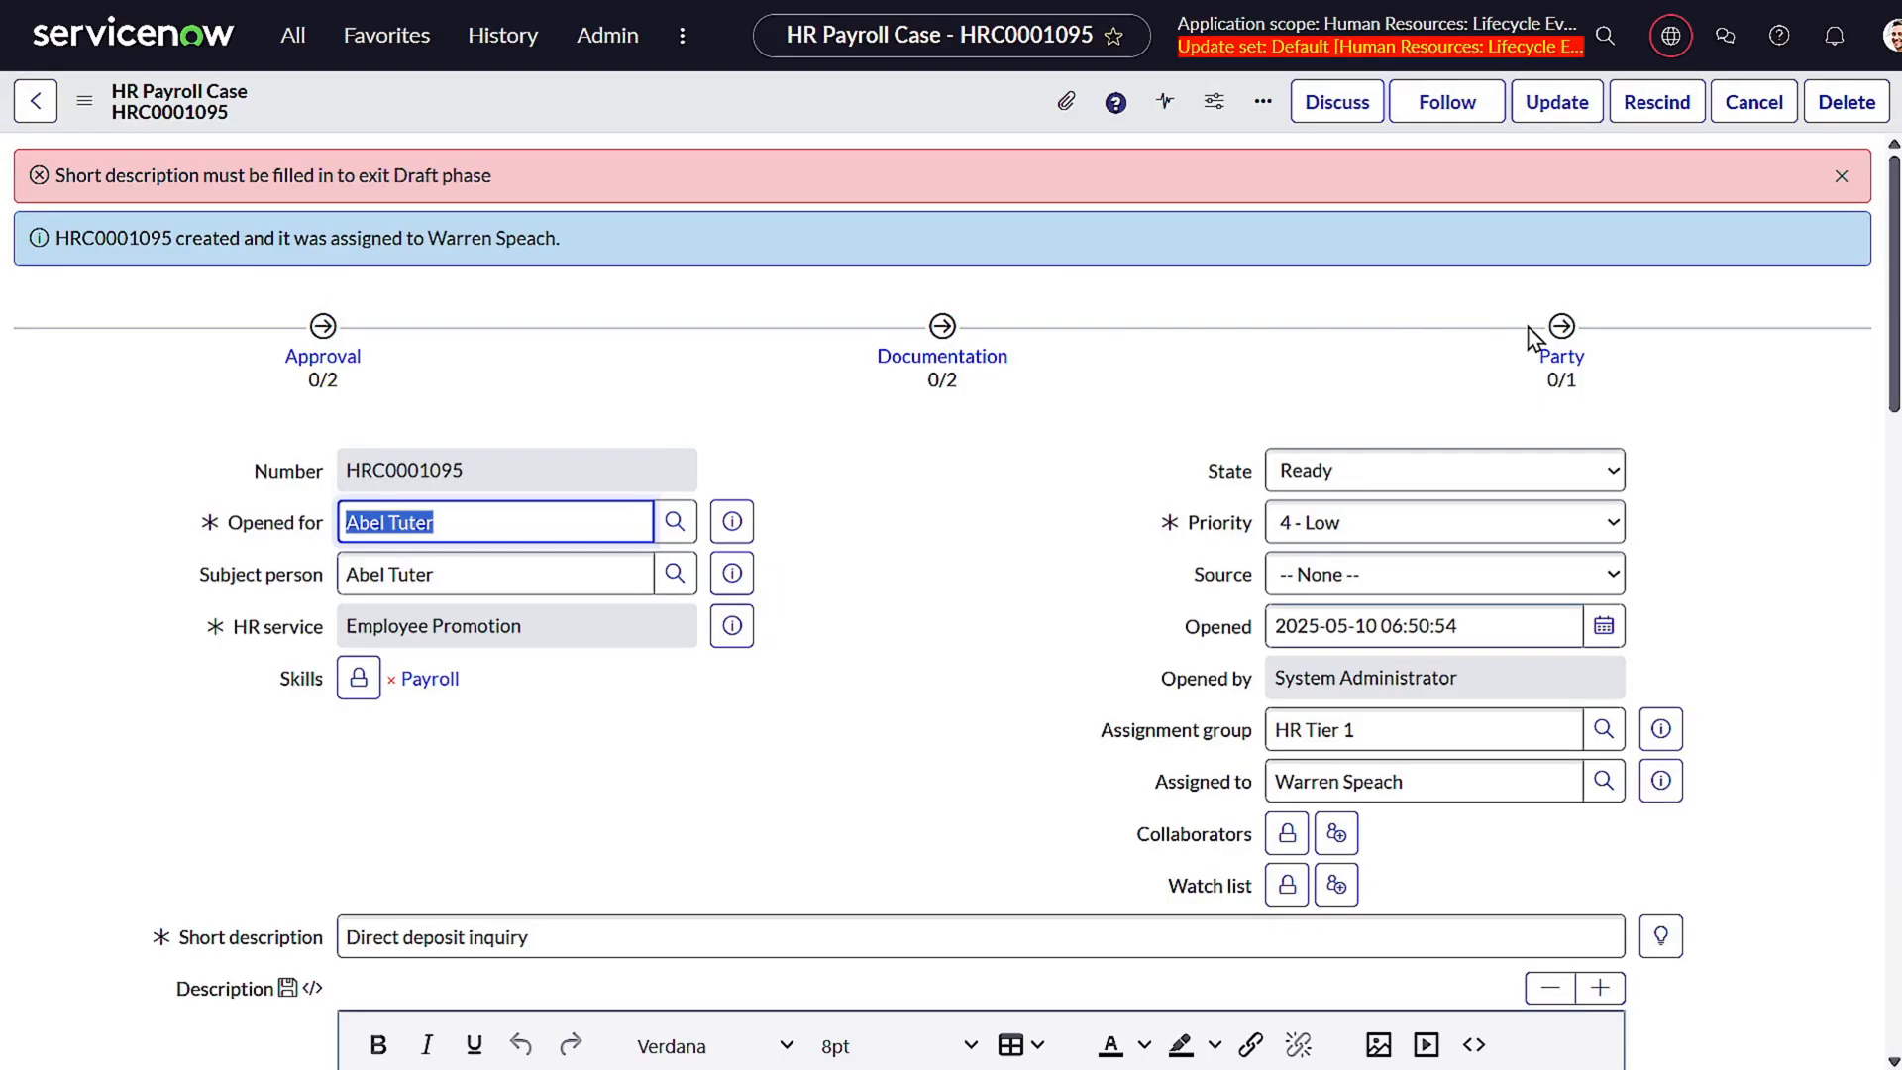
# - Open the case's Approval activity set to examine the status of its activities
pyautogui.click(322, 361)
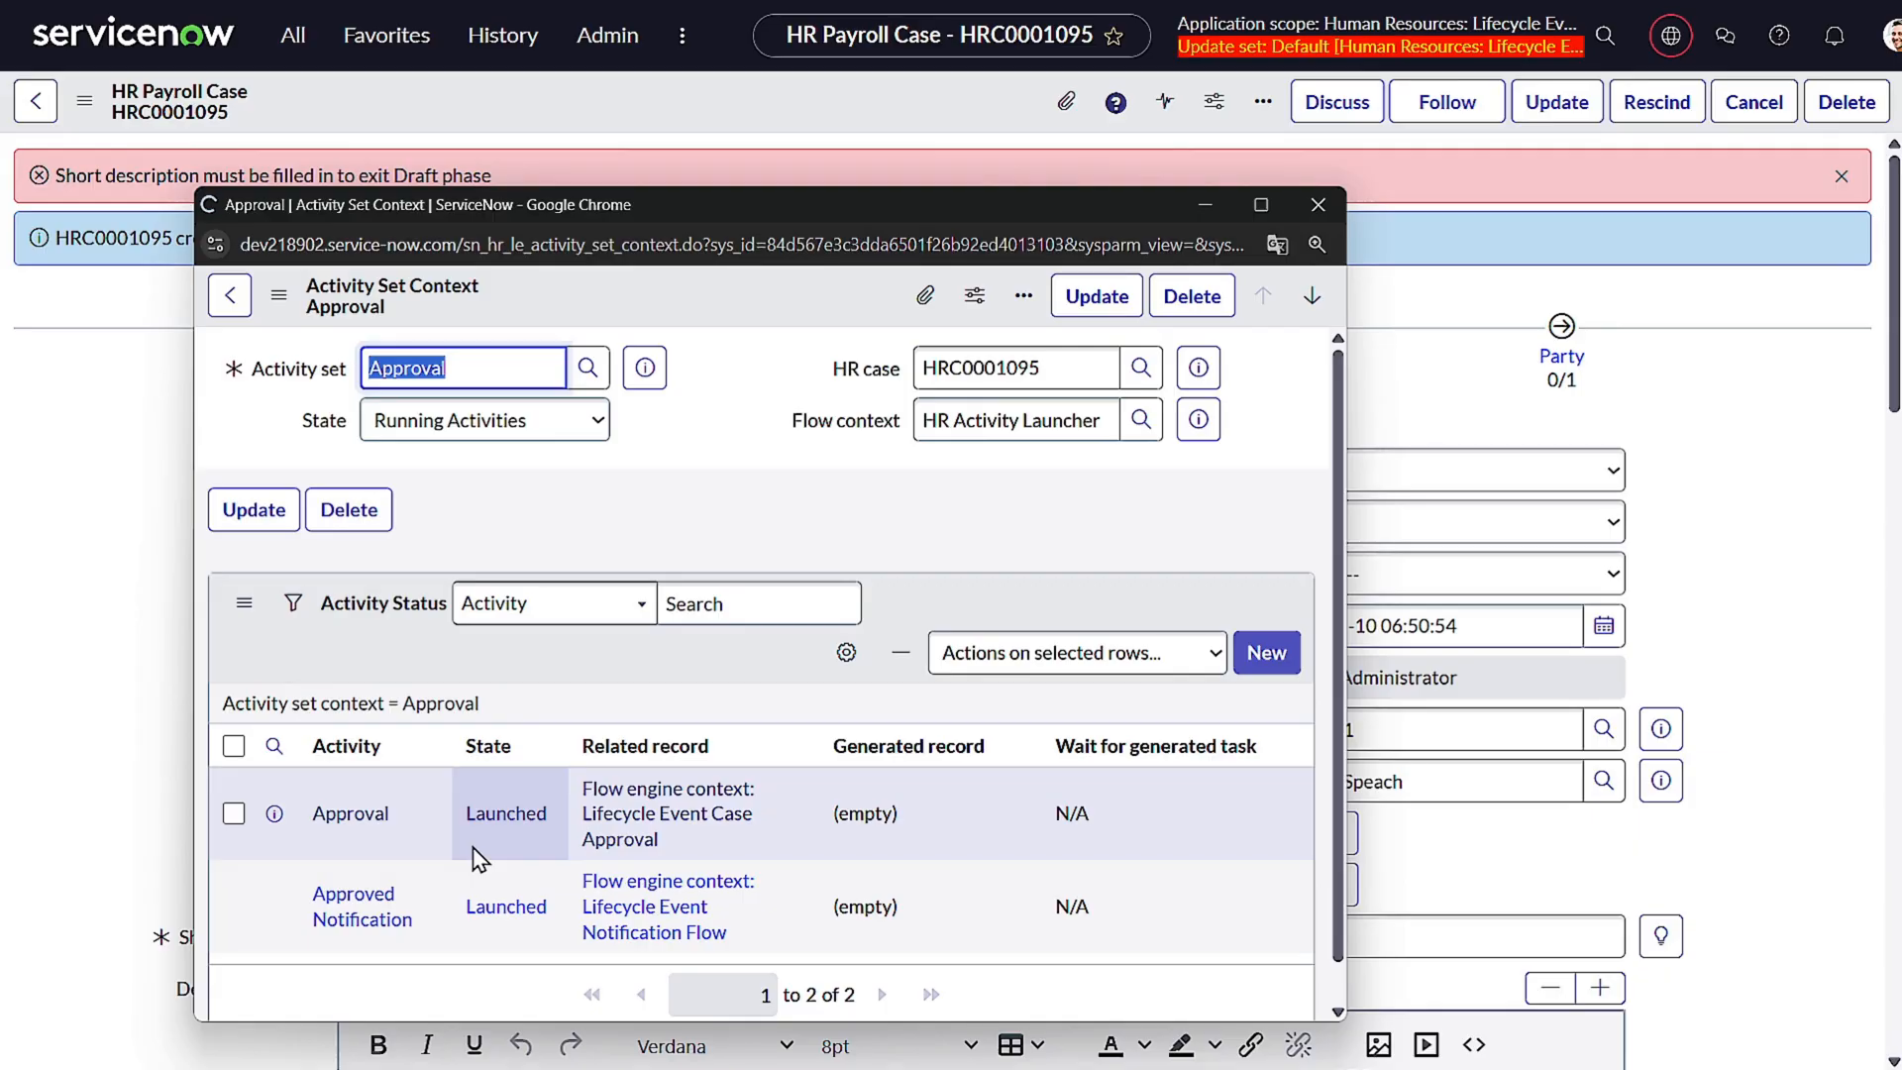
# - Review the Approval activity set's related records, and open the Documentation activity set to examine its activities and generated tasks
pyautogui.scroll(-1, 622, 847)
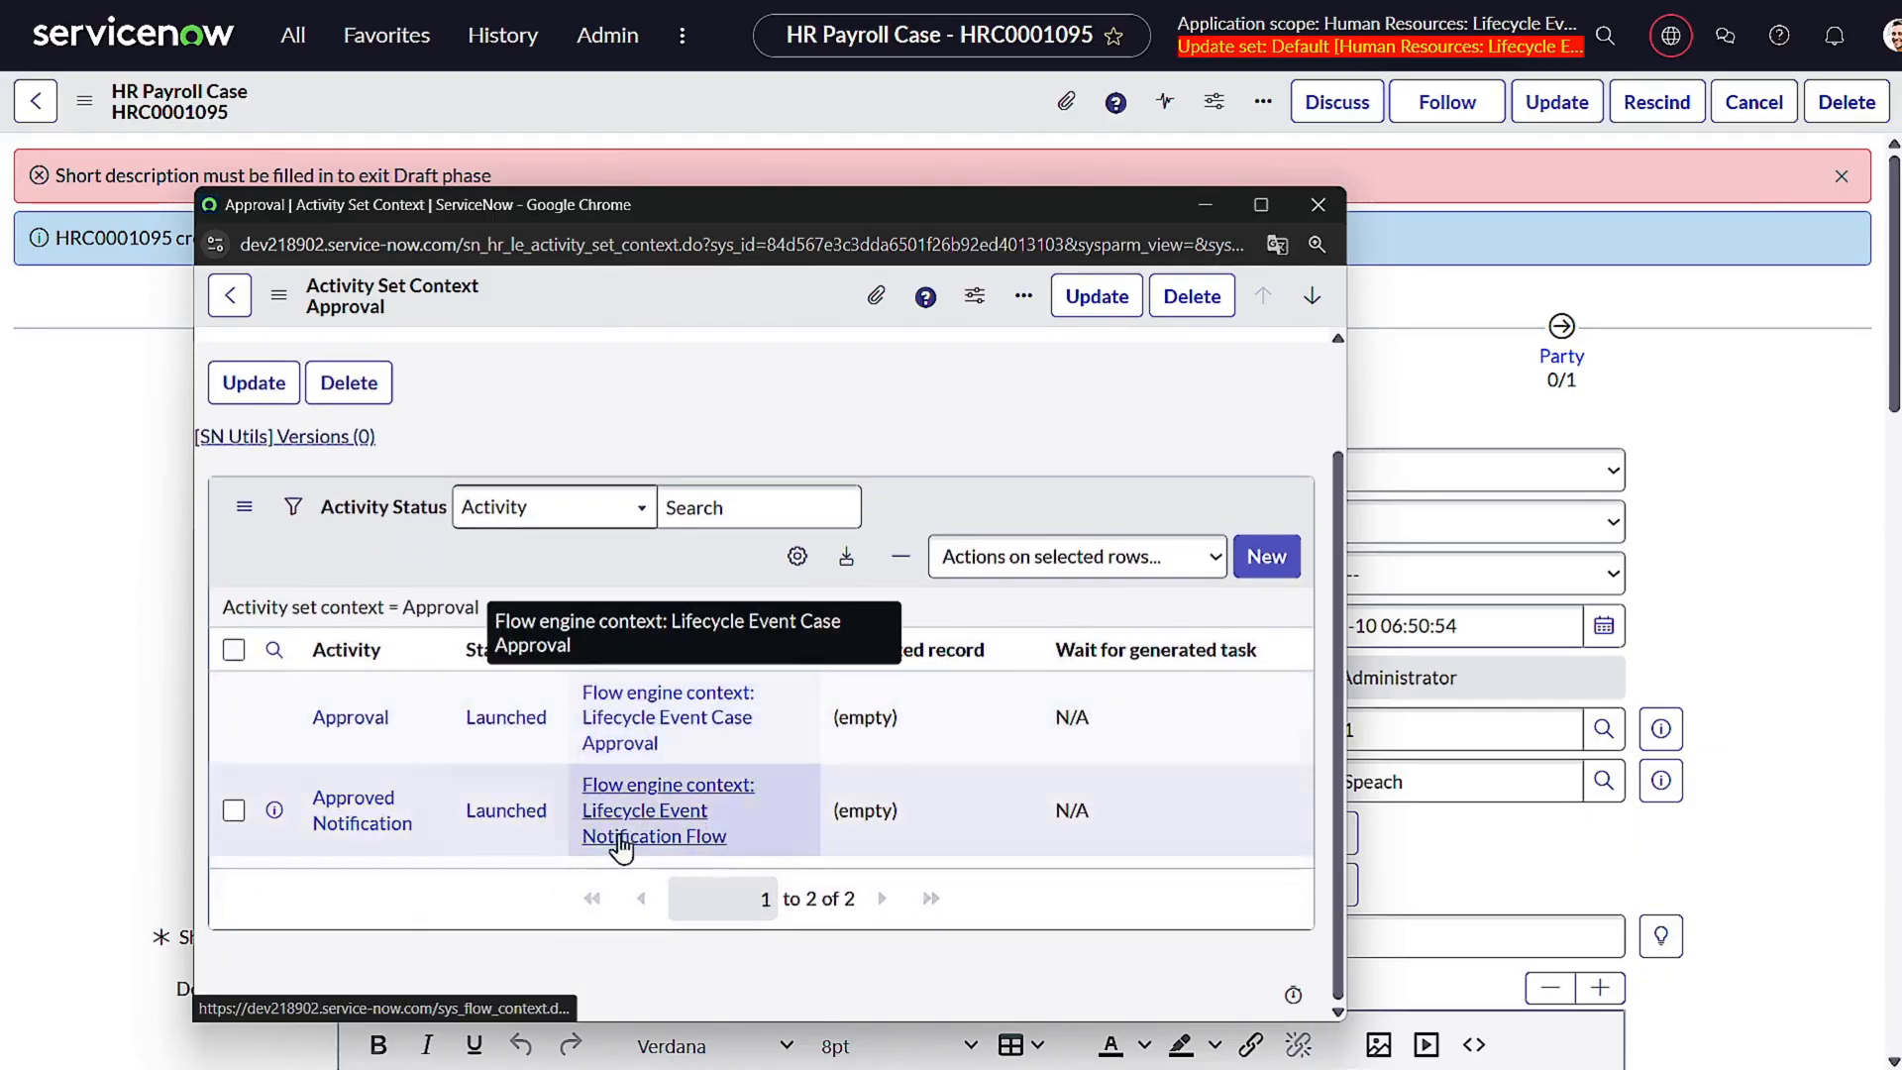
pyautogui.scroll(1, 874, 721)
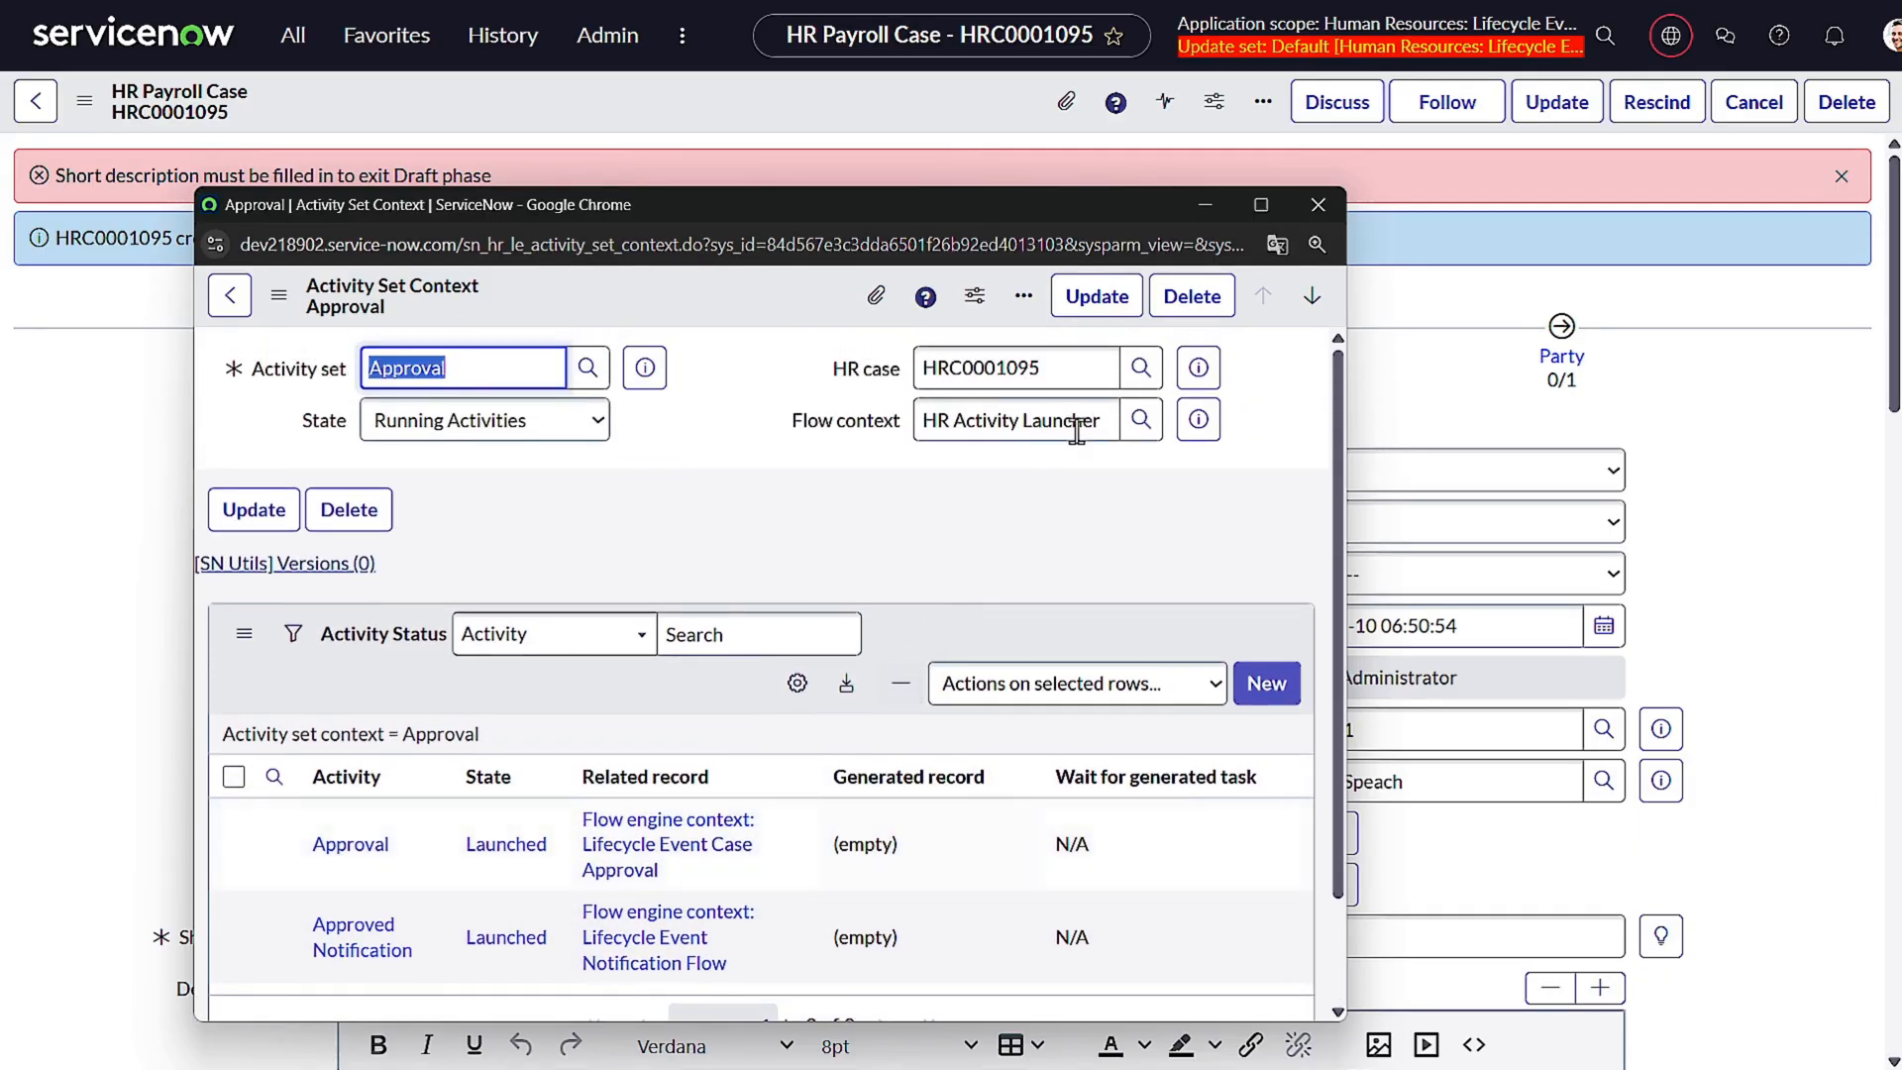
pyautogui.click(1317, 204)
pyautogui.click(949, 375)
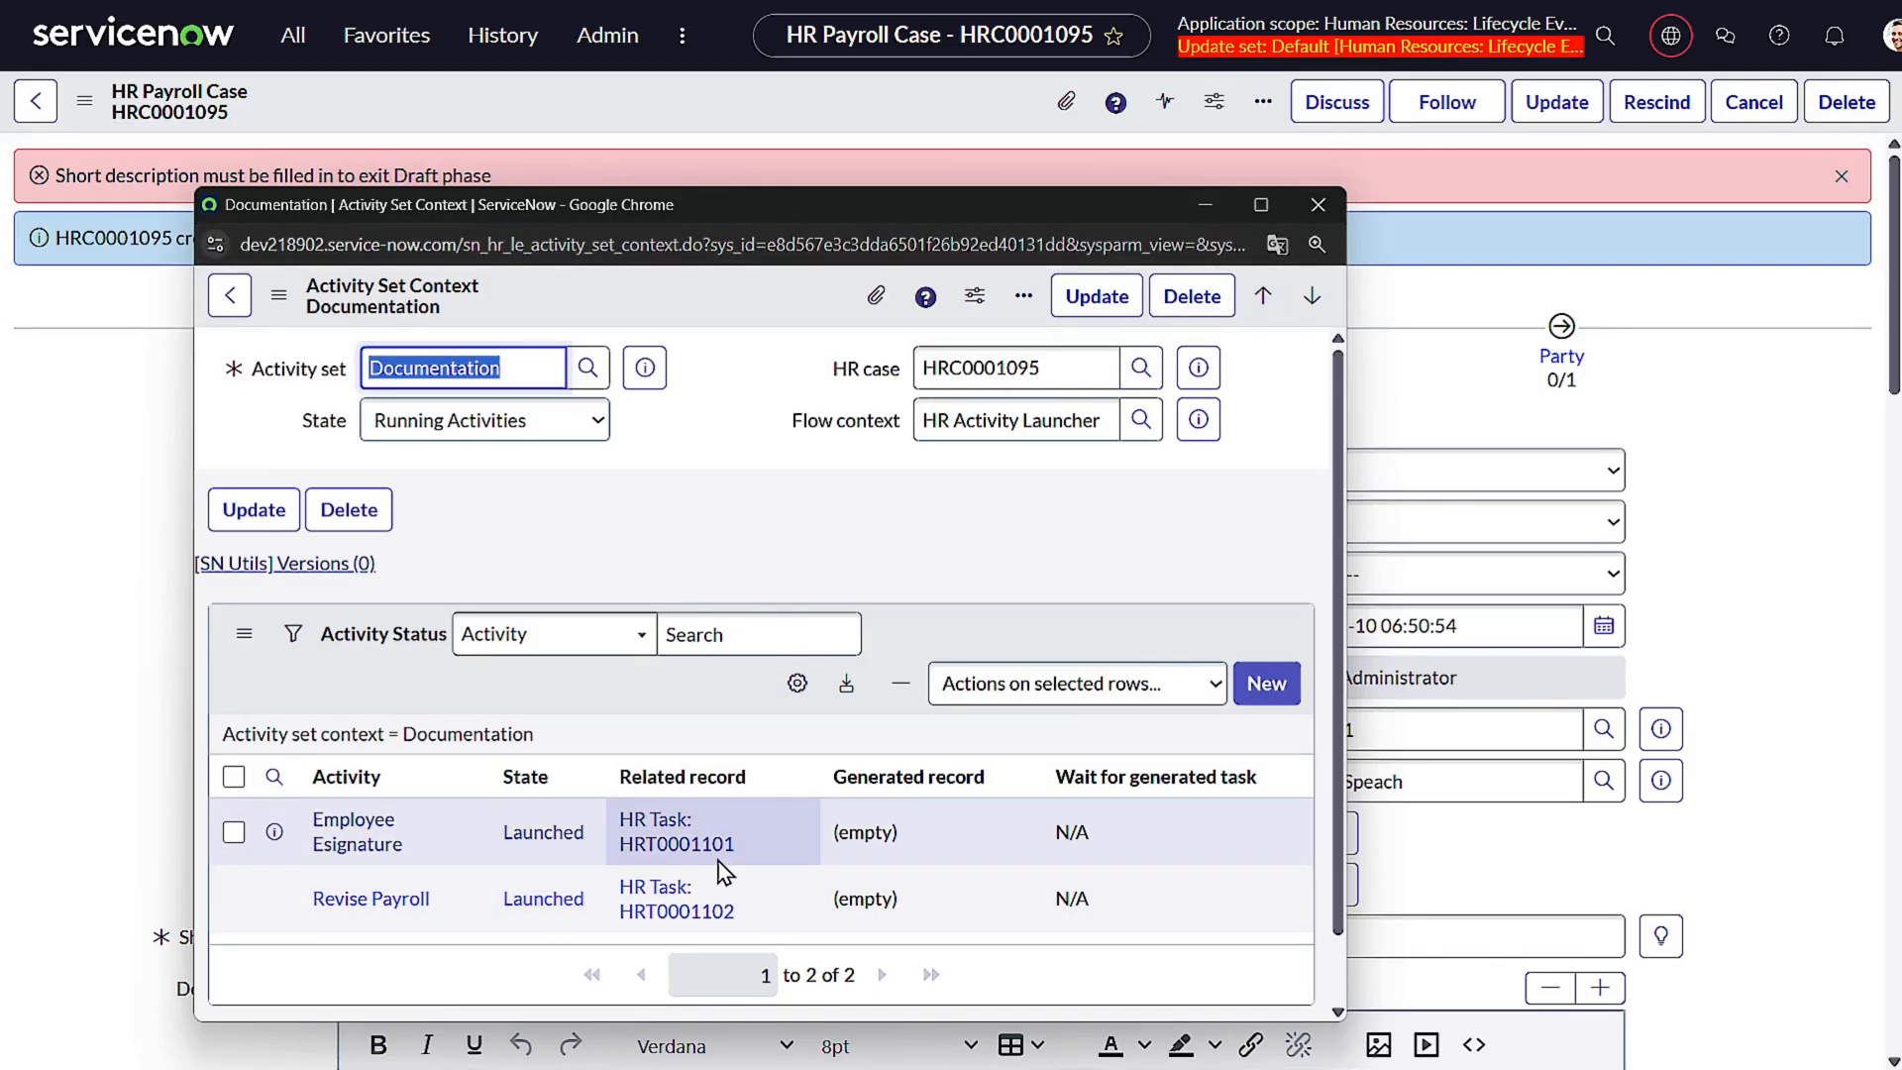
pyautogui.click(1319, 204)
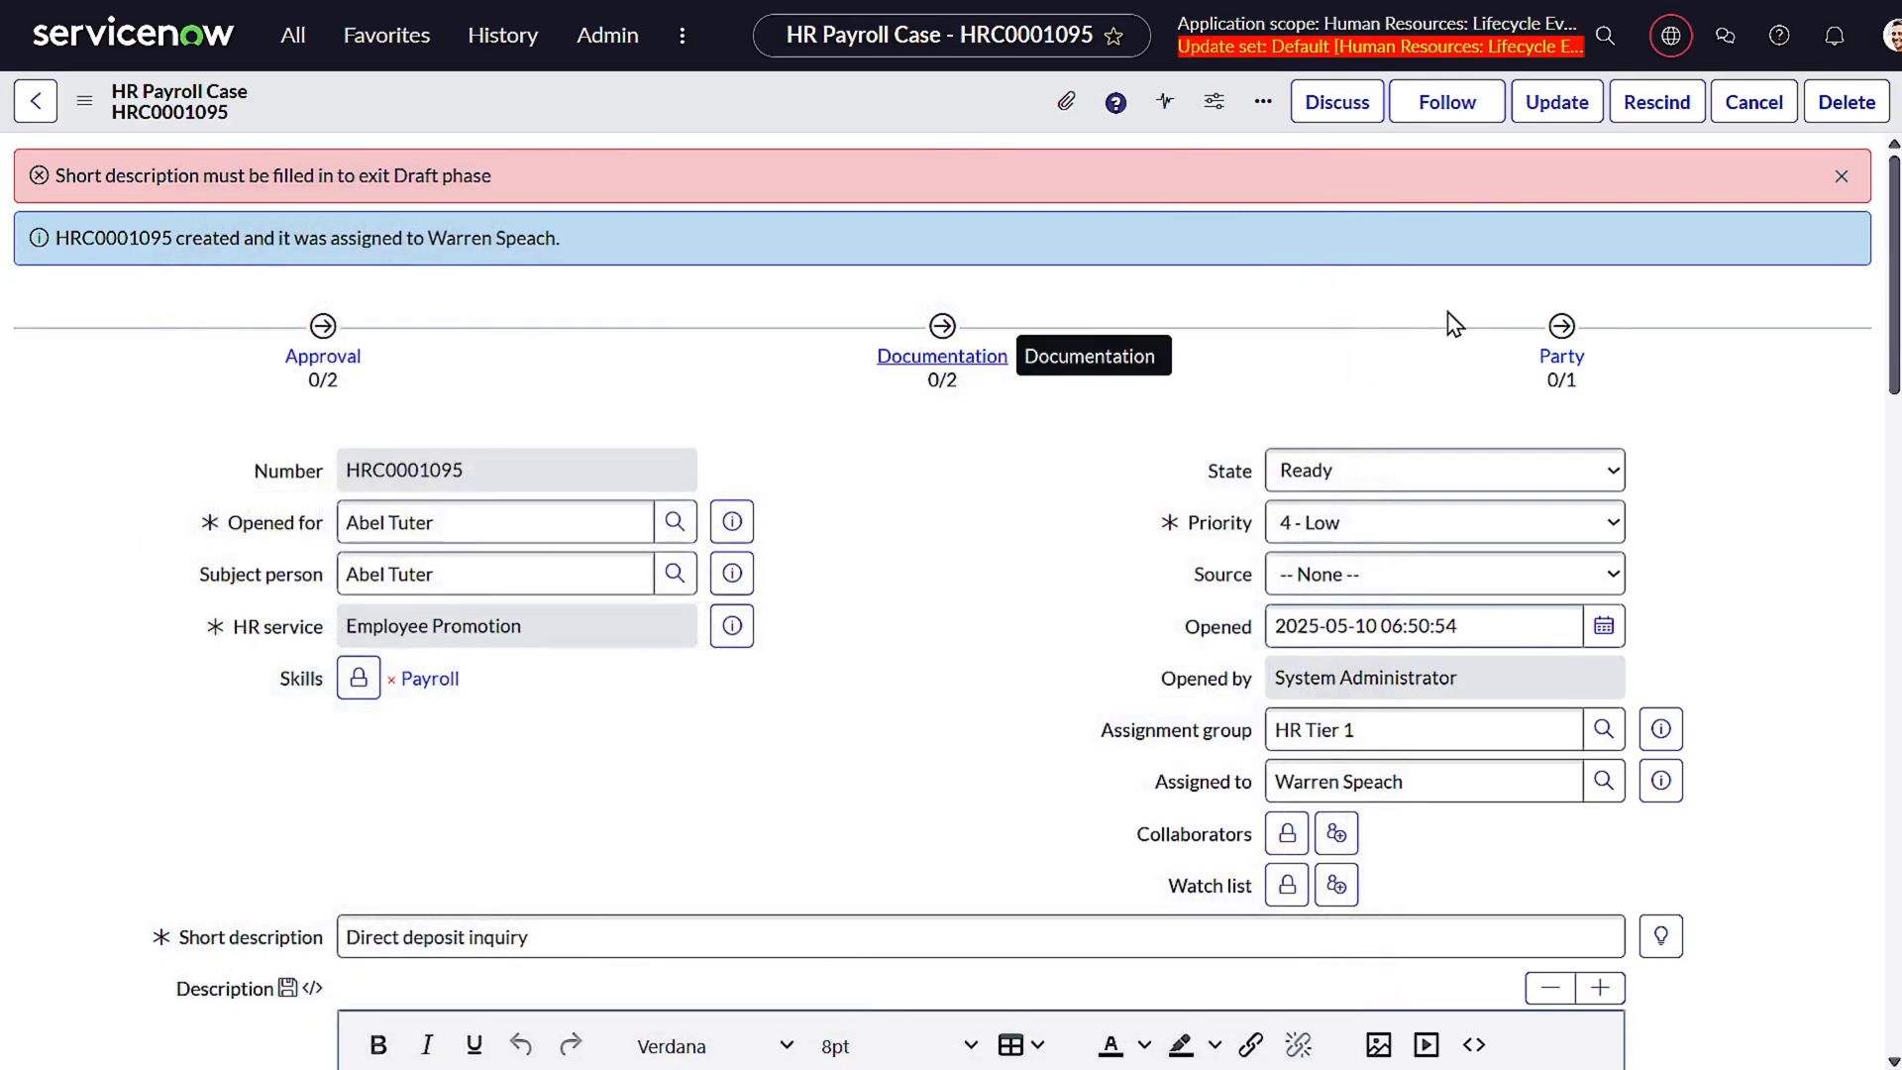
# - Look through the case's tasks, activity log and related lists for the approval request, and reload the case form
pyautogui.scroll(-12, 981, 532)
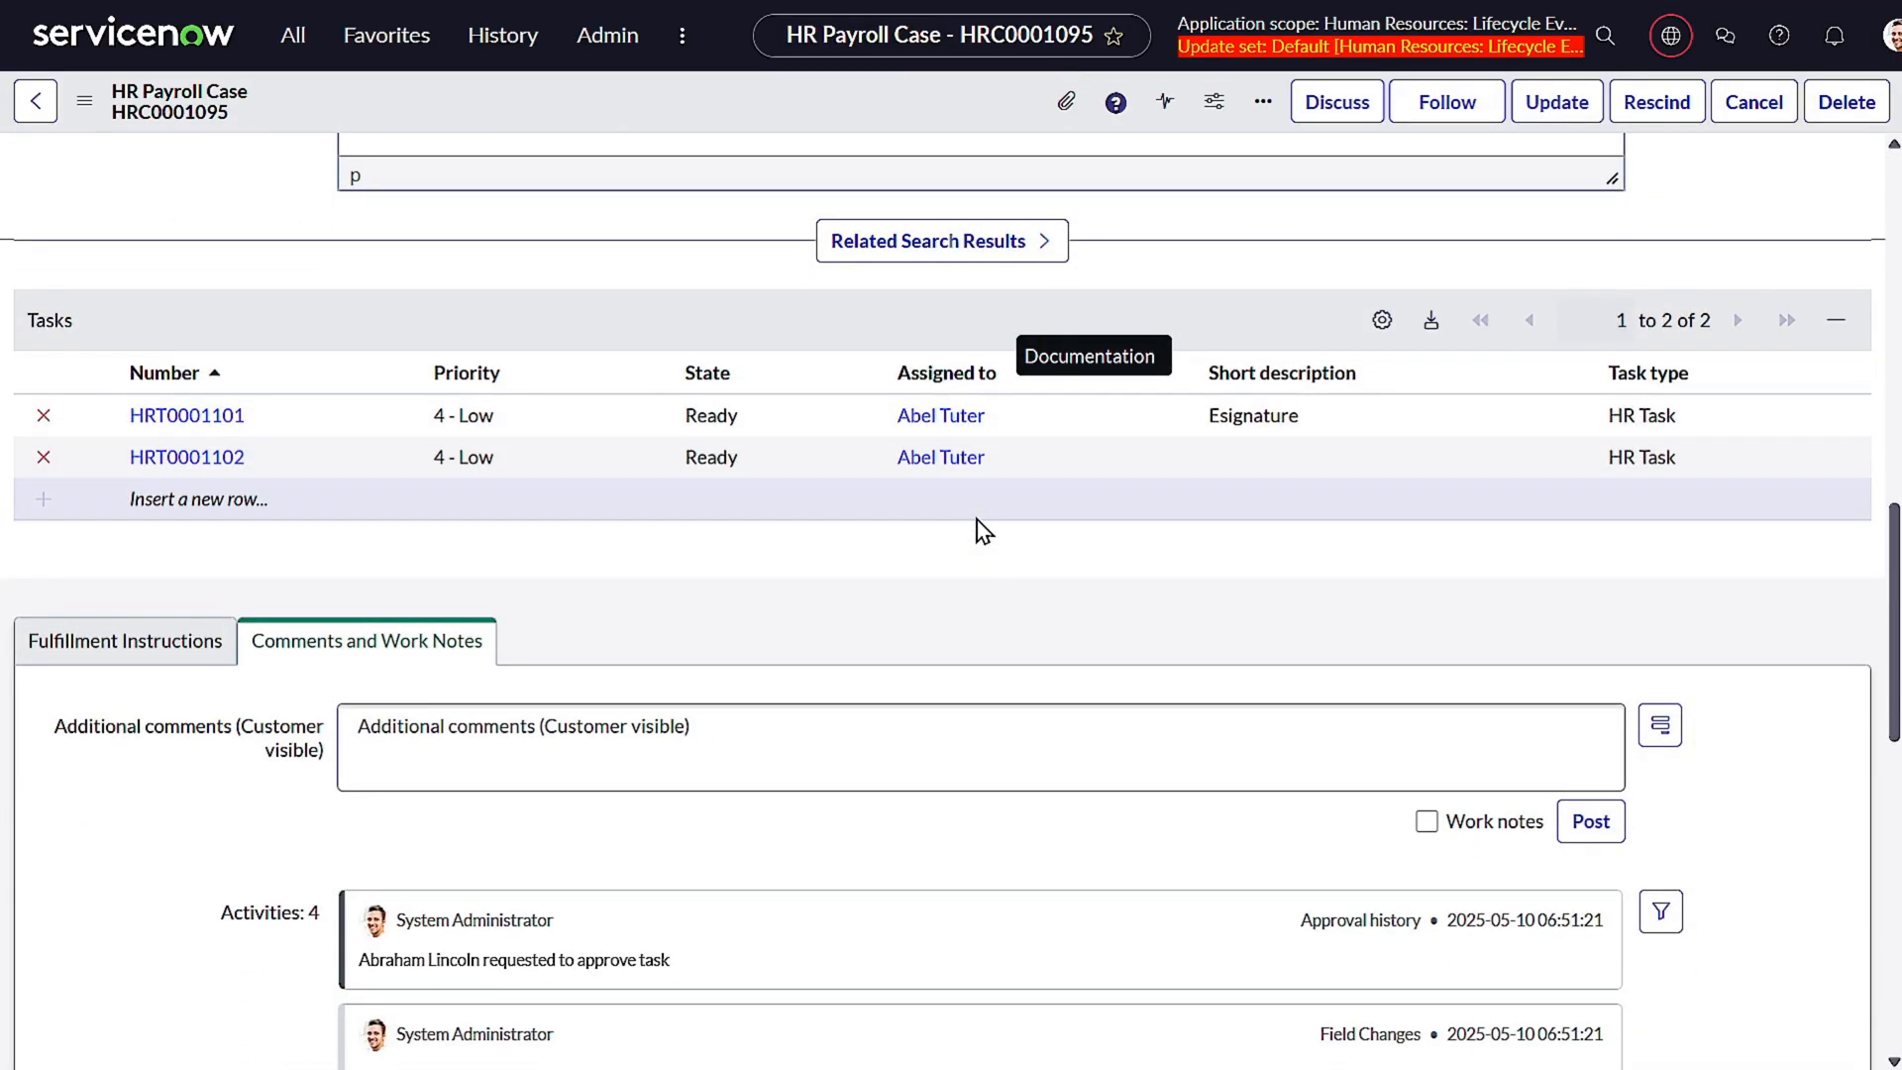
pyautogui.scroll(-10, 979, 531)
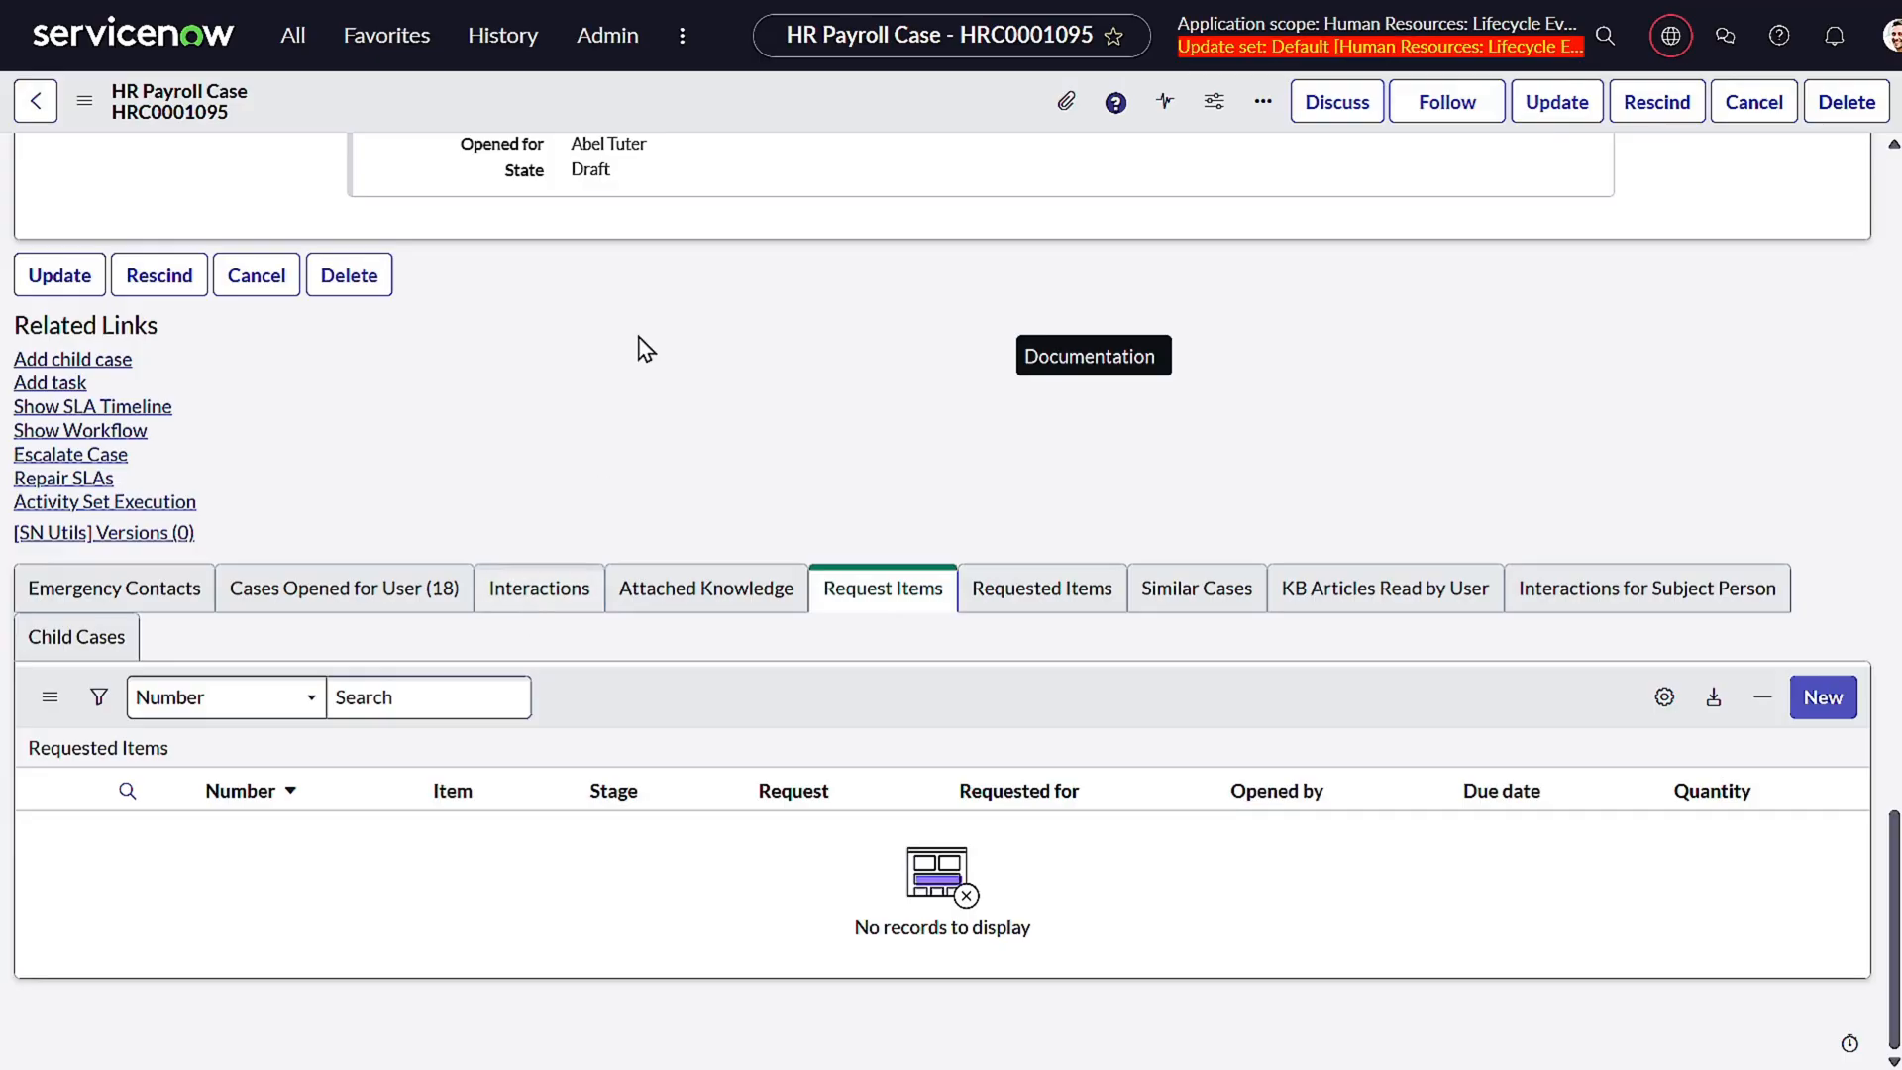
pyautogui.scroll(10, 582, 394)
pyautogui.scroll(5, 585, 397)
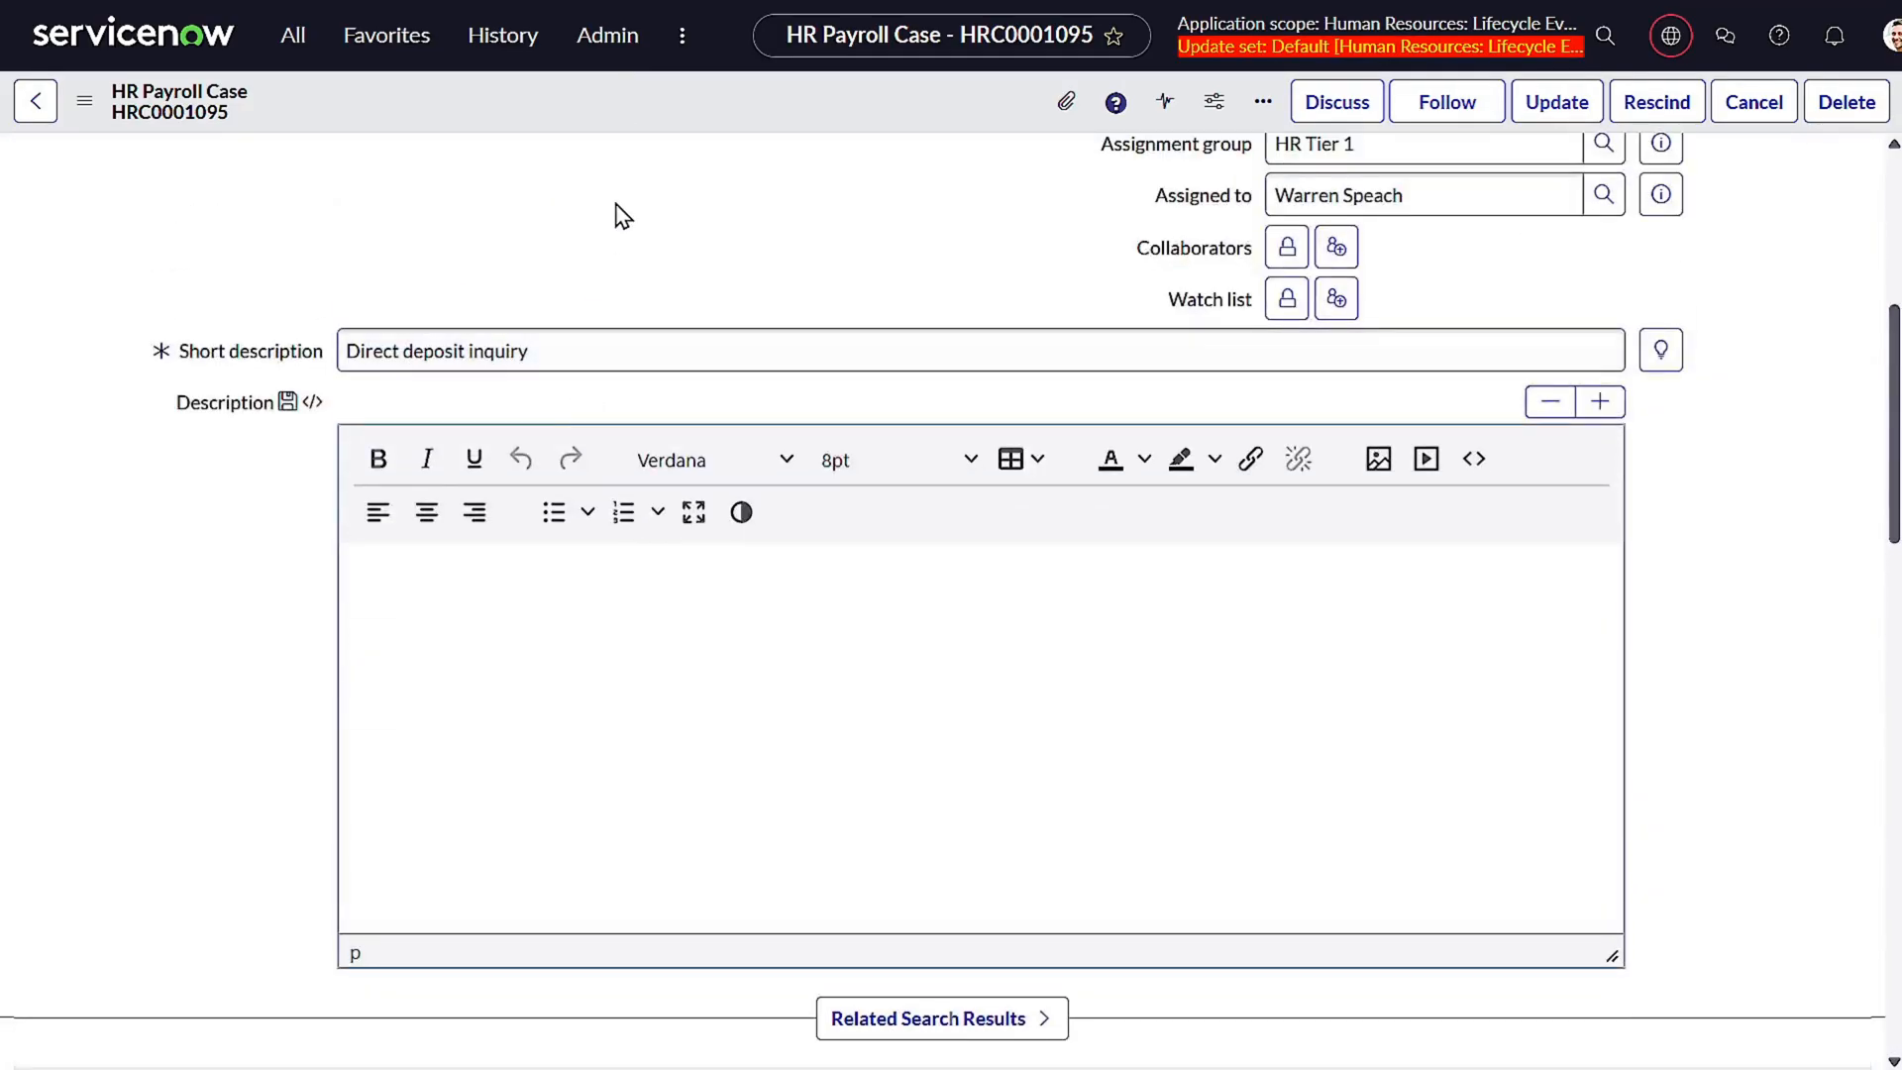
pyautogui.doubleClick(635, 97)
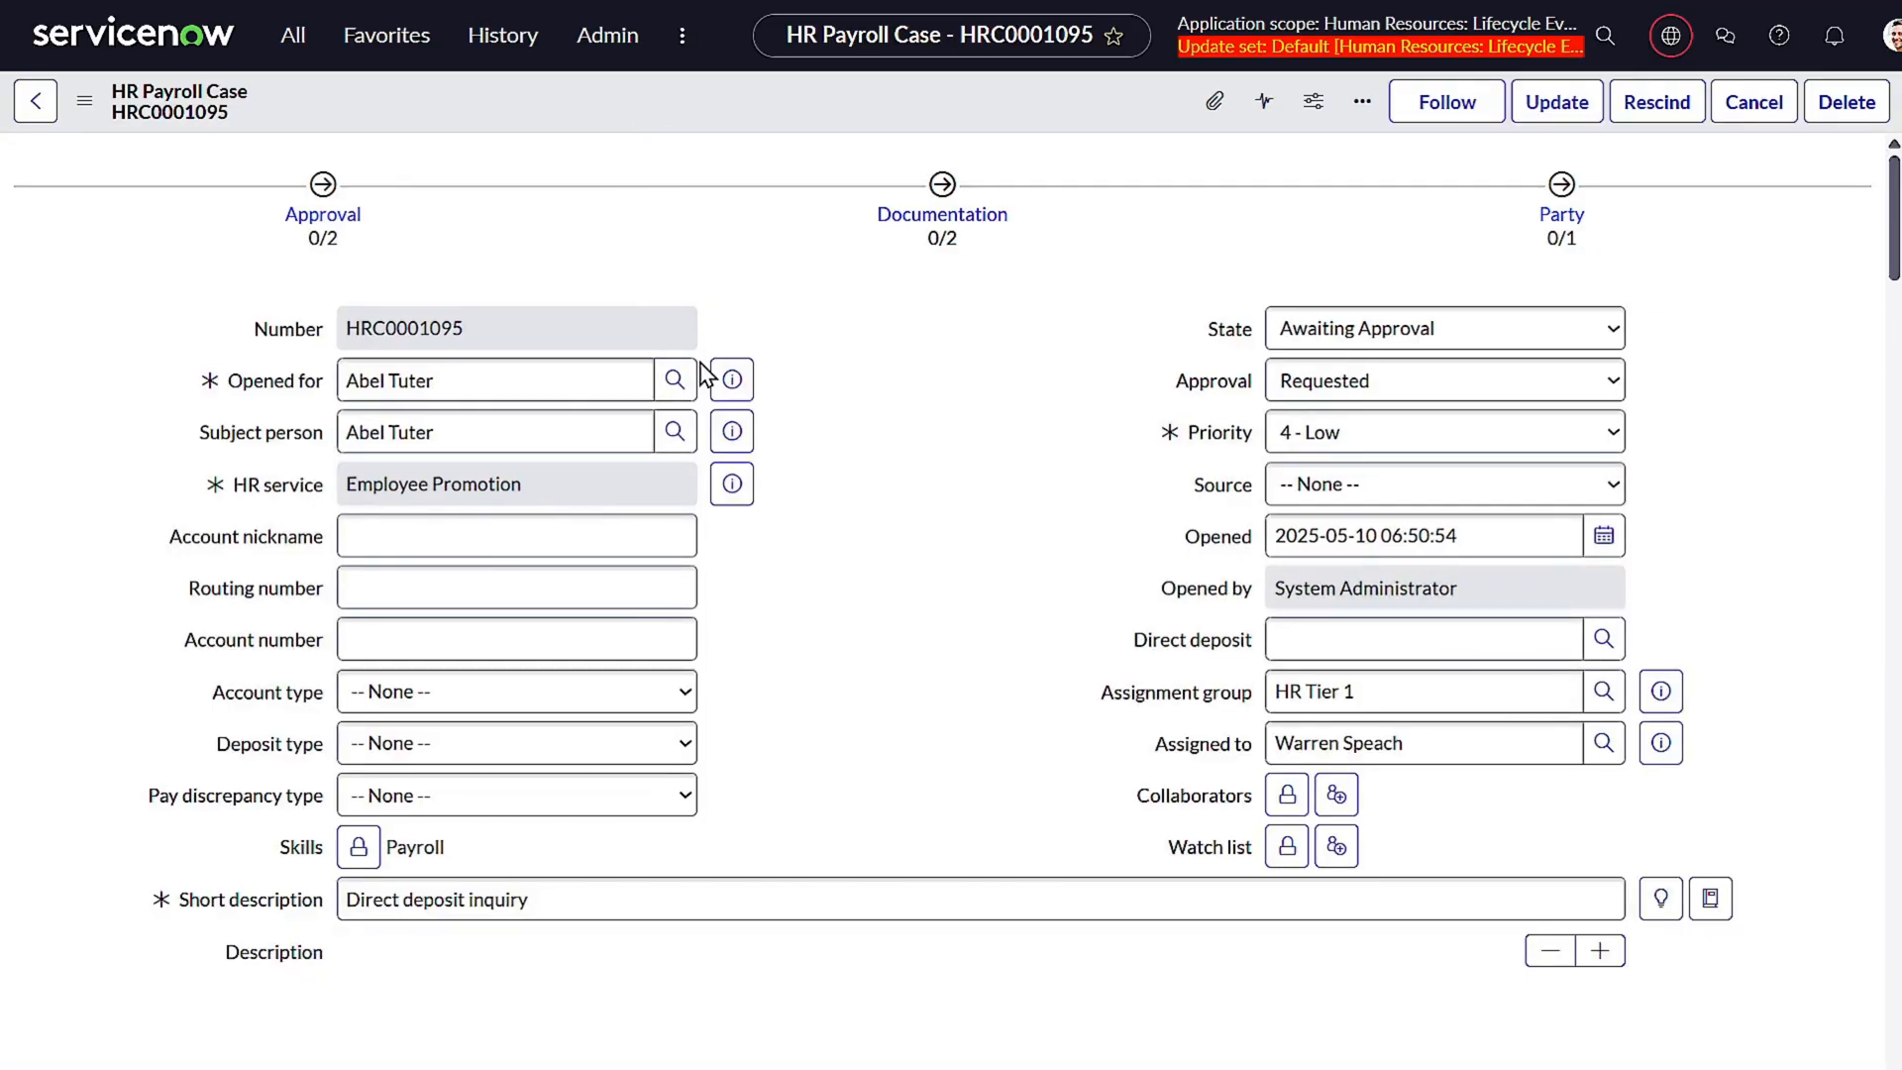
# - Compare the approver in the case's Approvers list with the manager in the HR profile of the person it was opened for
pyautogui.scroll(-10, 773, 421)
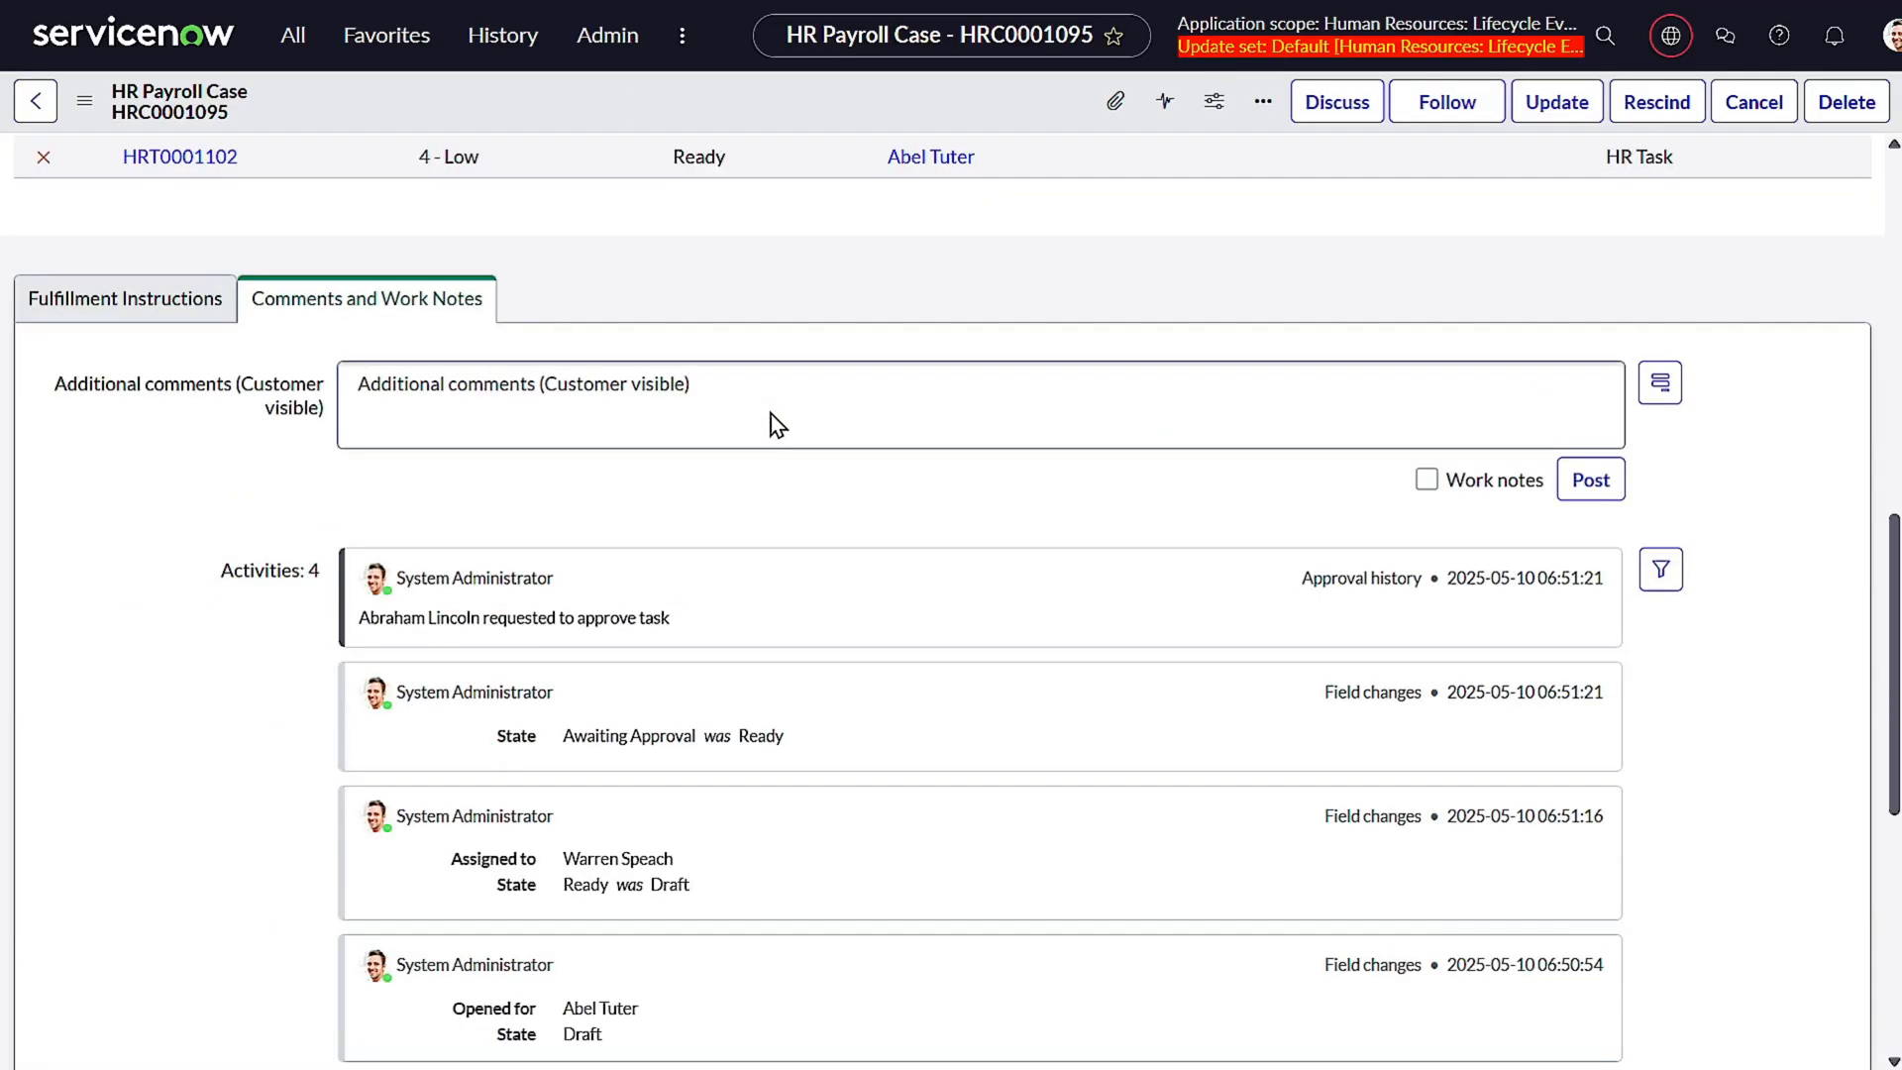
pyautogui.scroll(12, 771, 414)
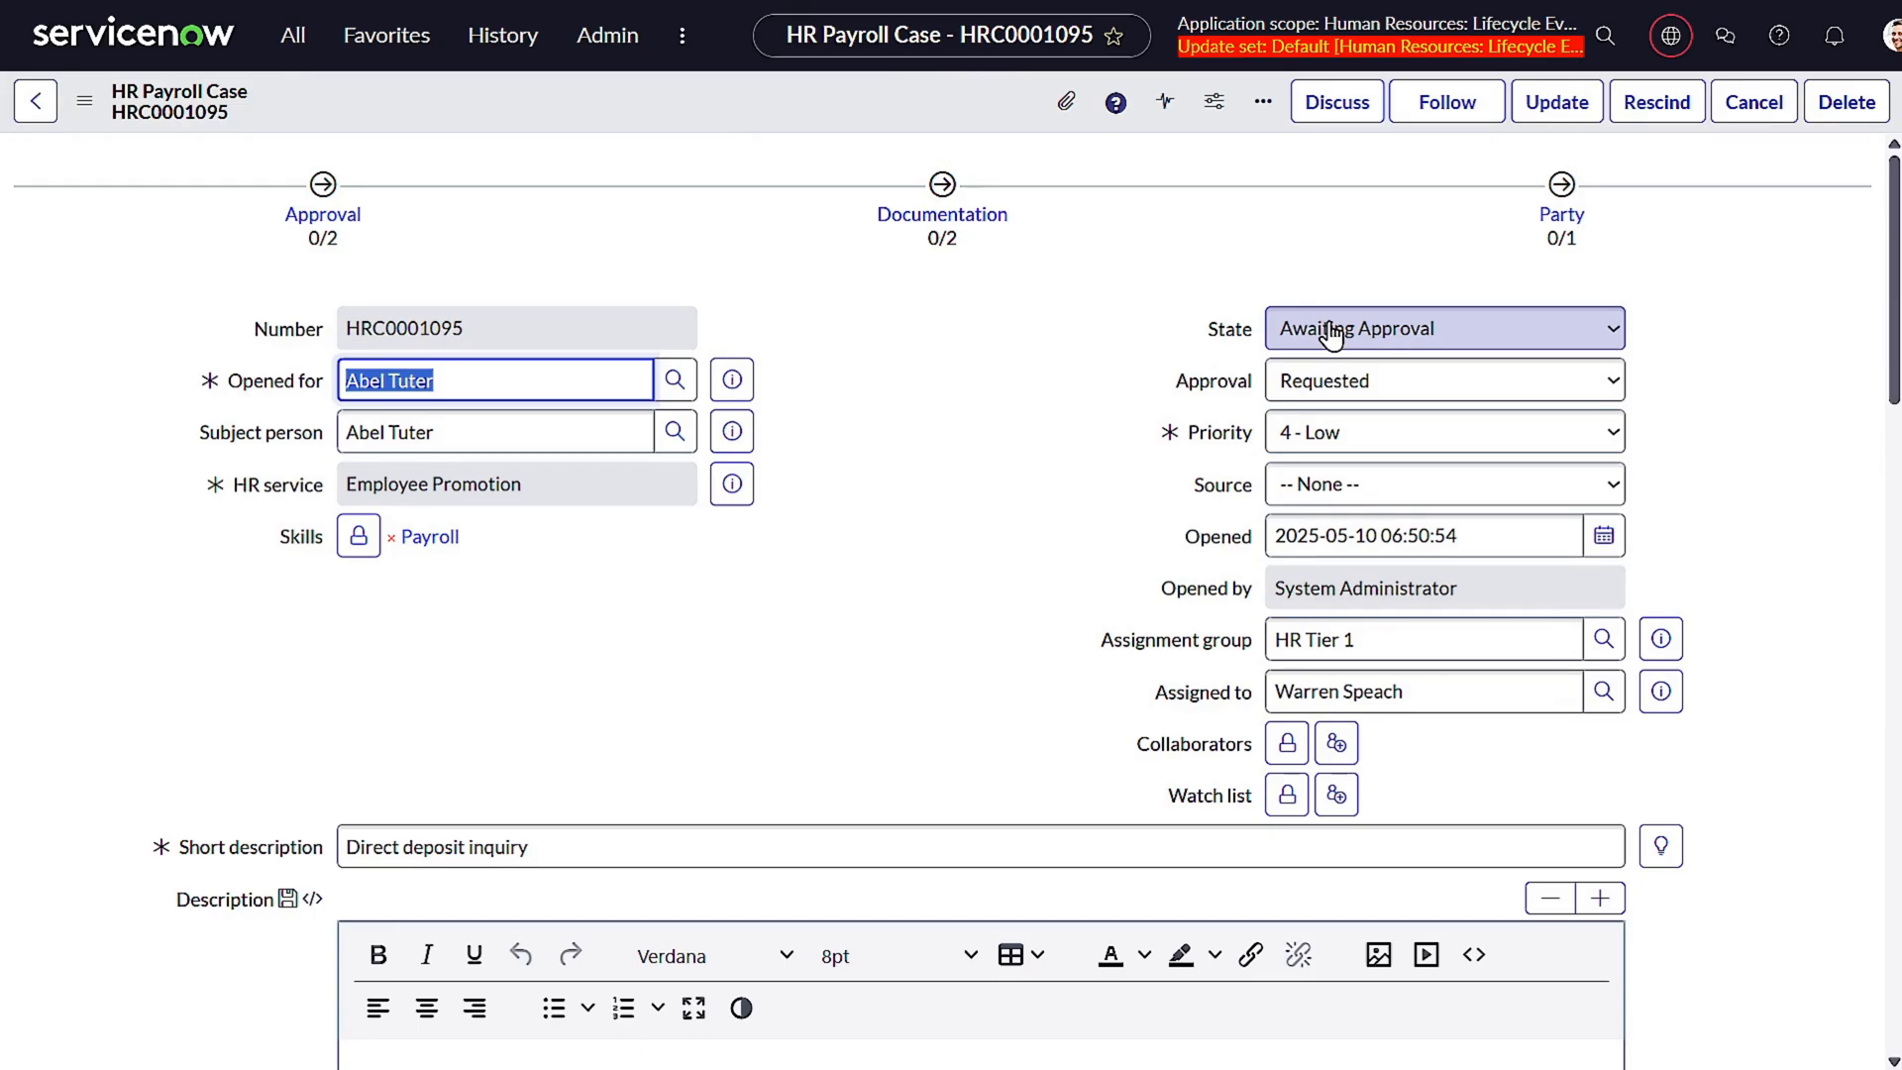
pyautogui.scroll(-10, 945, 479)
pyautogui.scroll(-10, 640, 567)
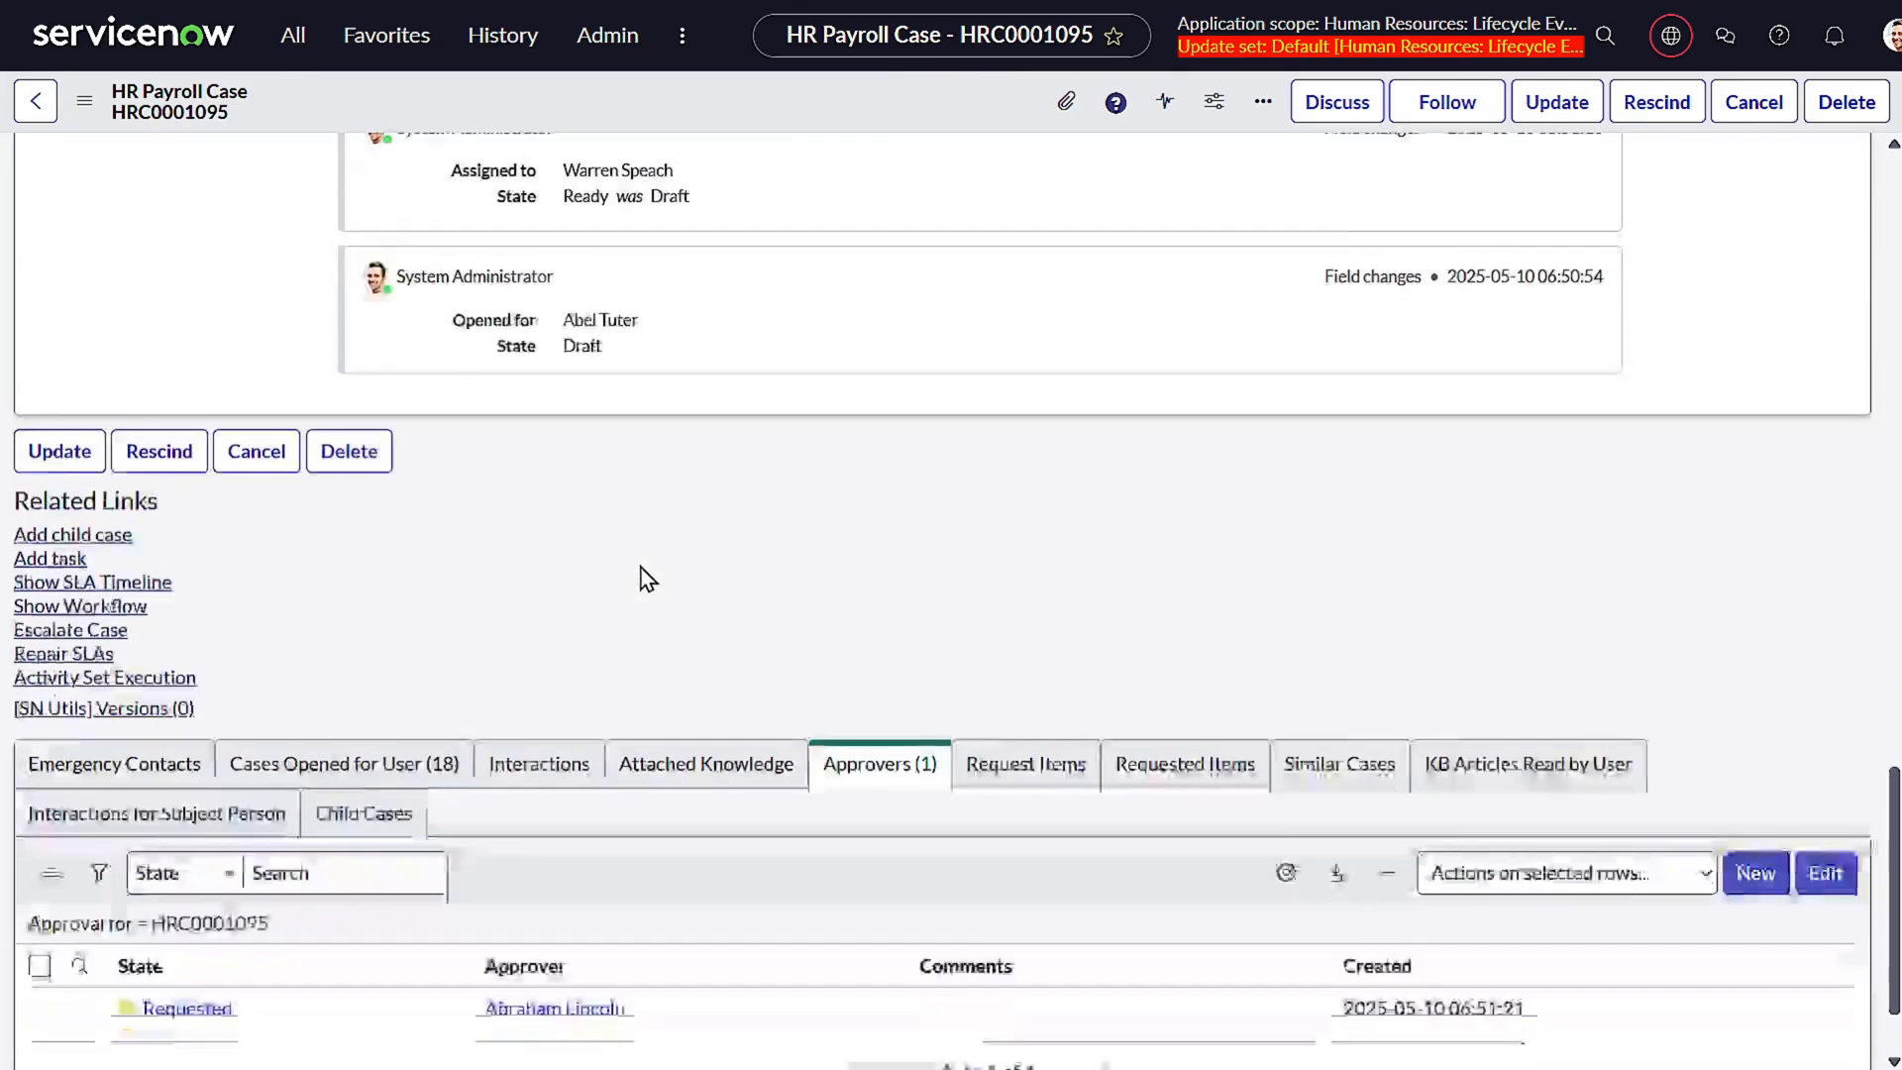
pyautogui.scroll(-2, 640, 568)
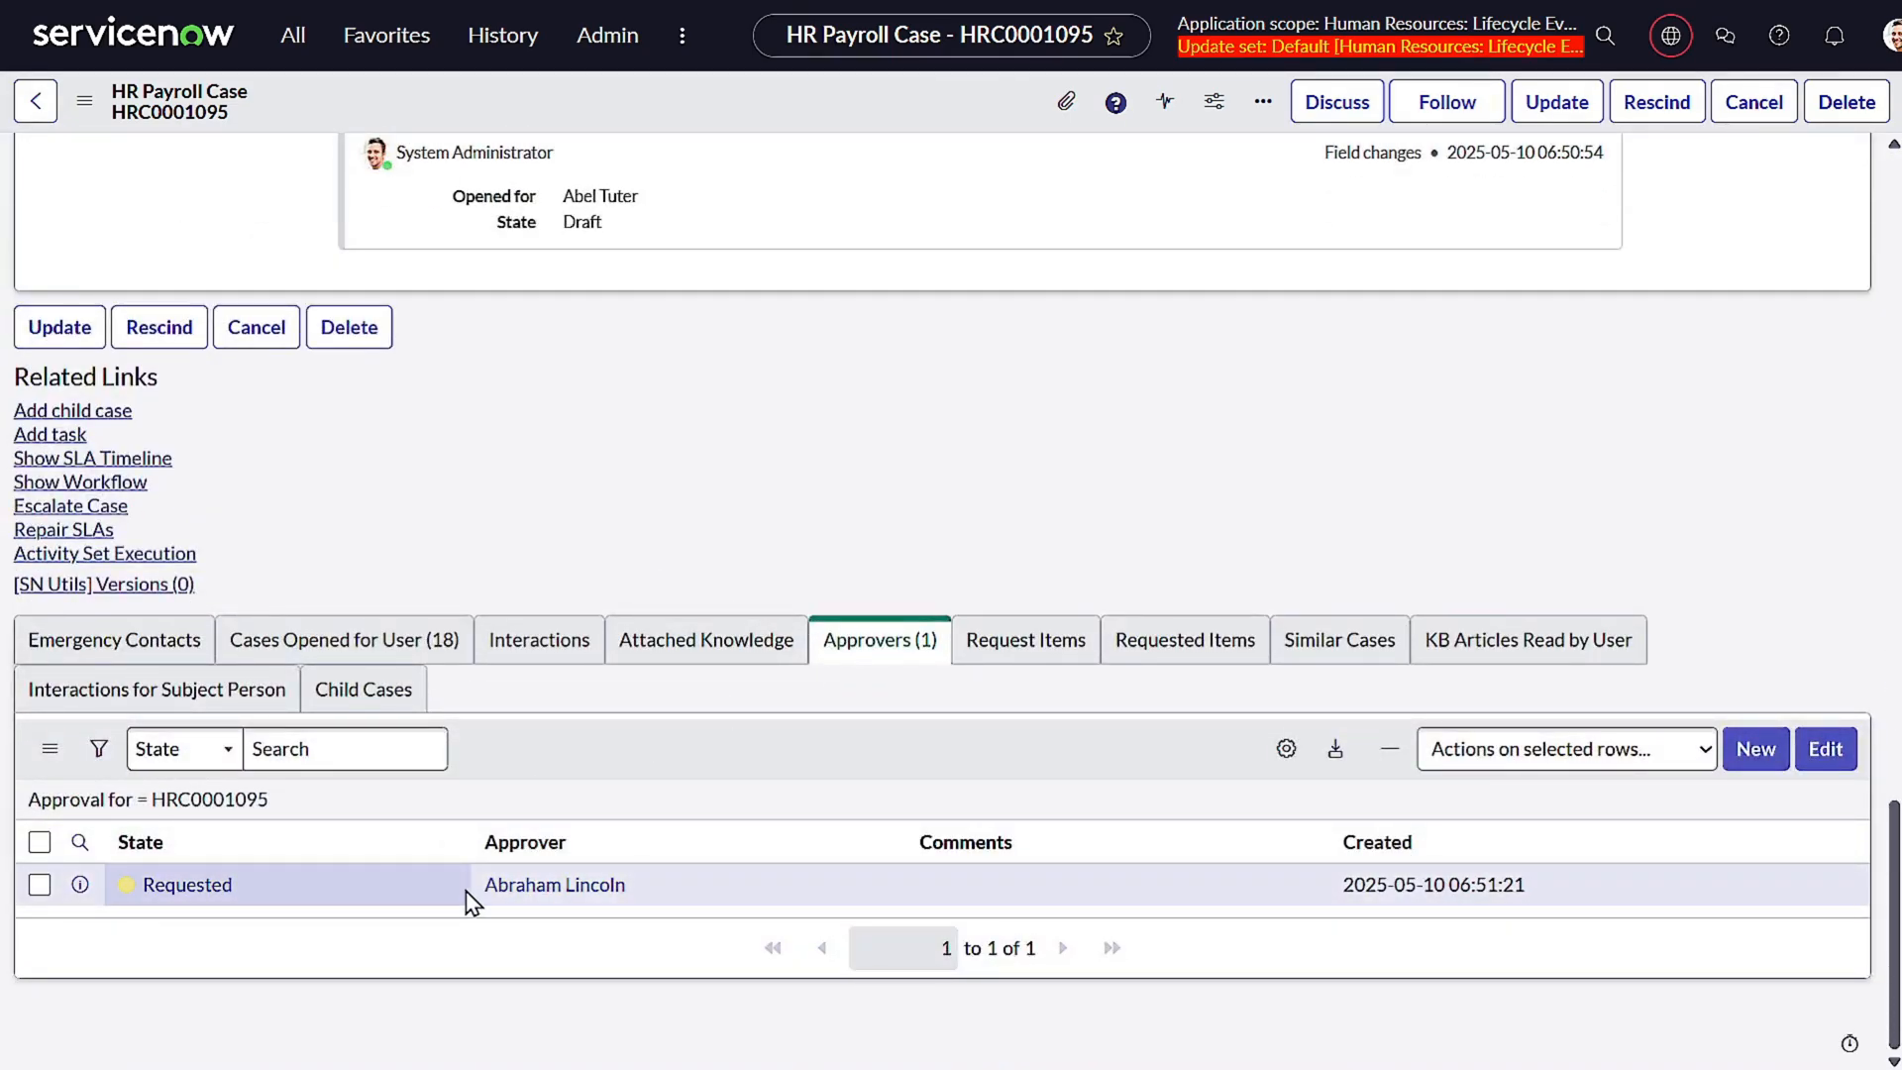
pyautogui.scroll(20, 458, 891)
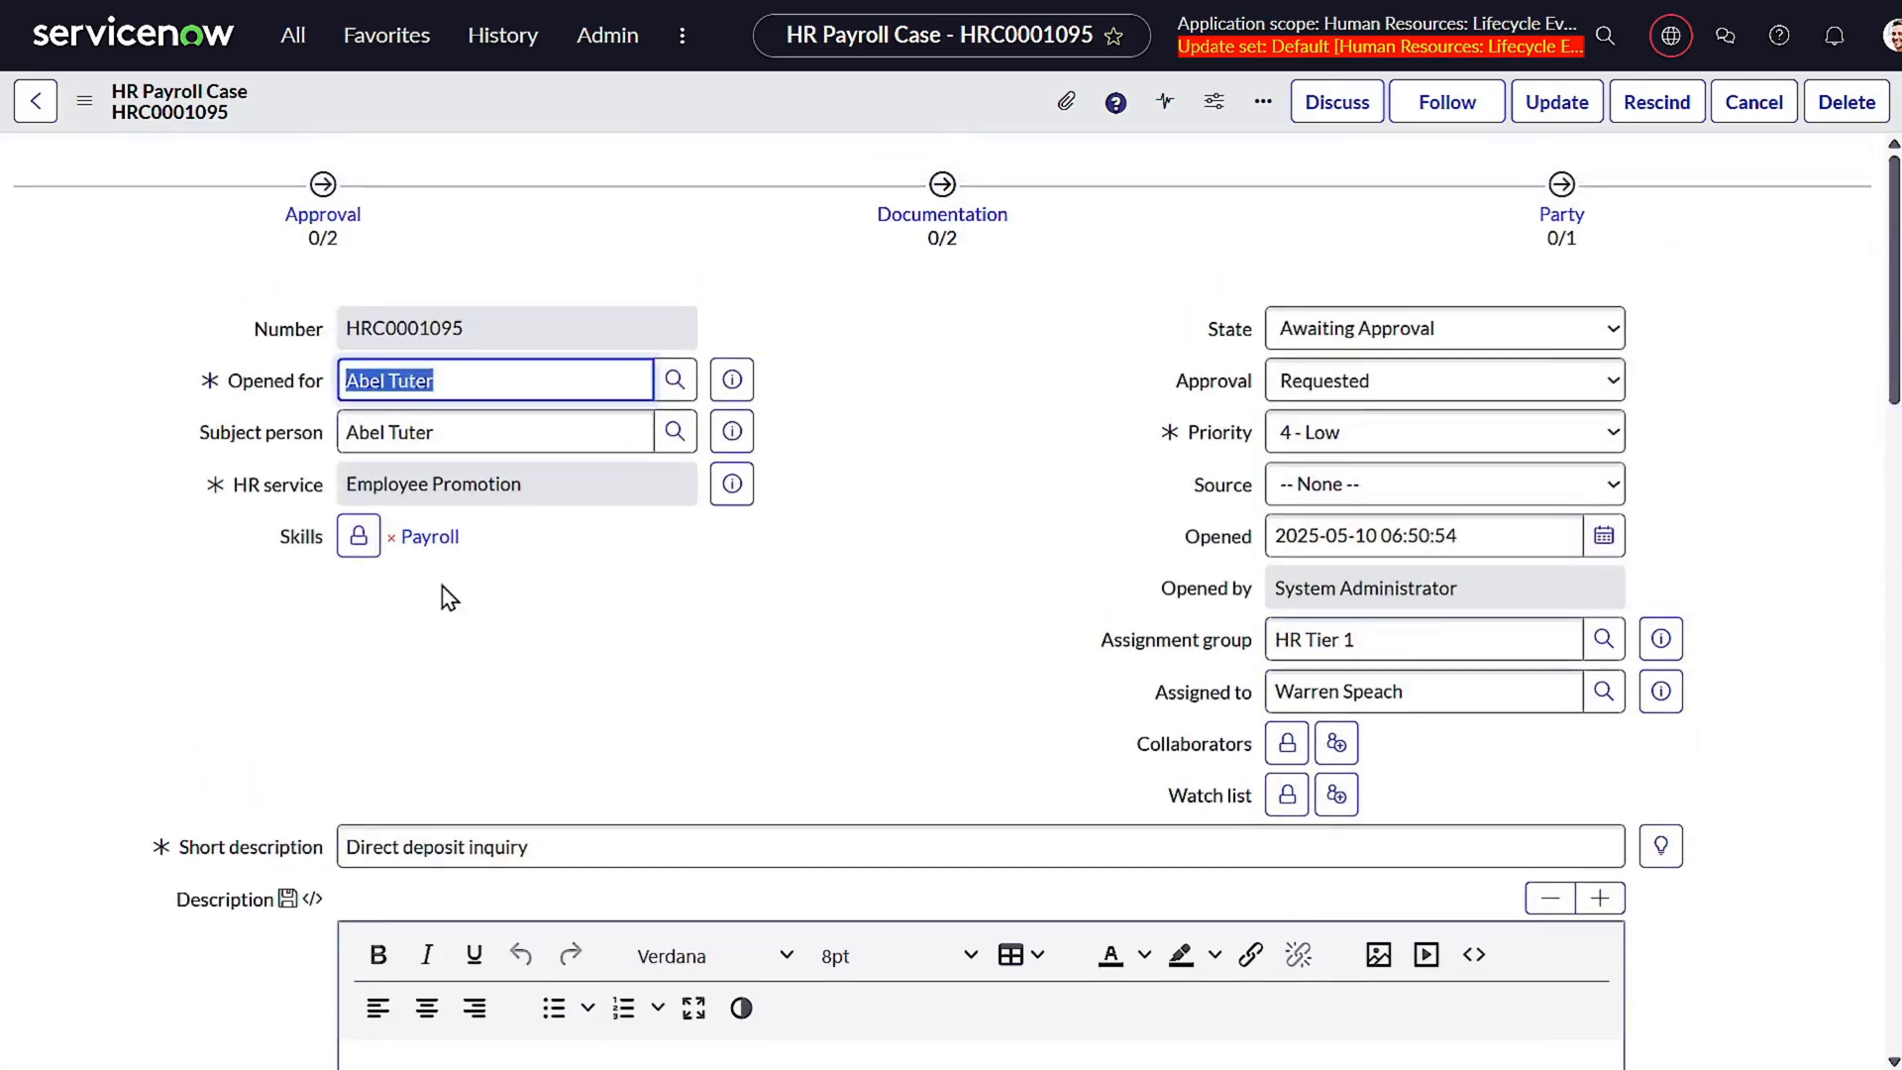
pyautogui.click(735, 383)
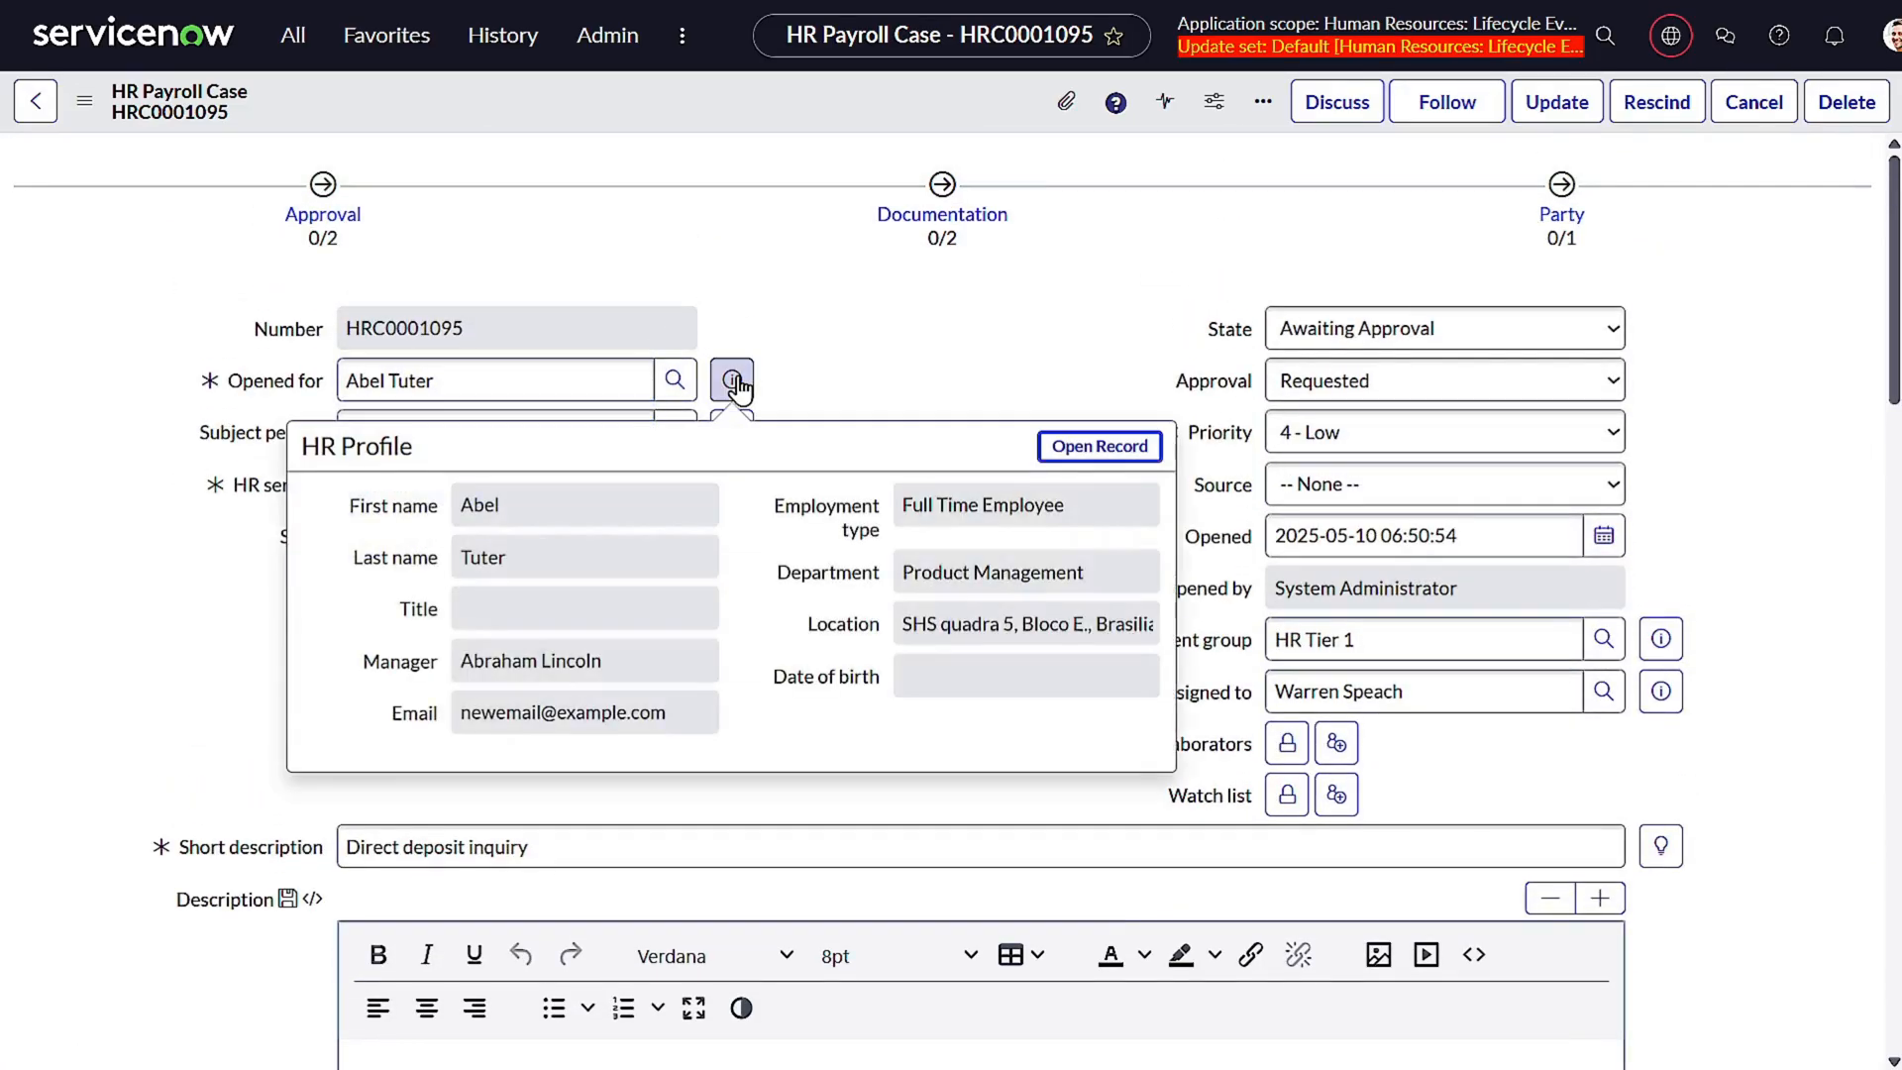
pyautogui.click(868, 342)
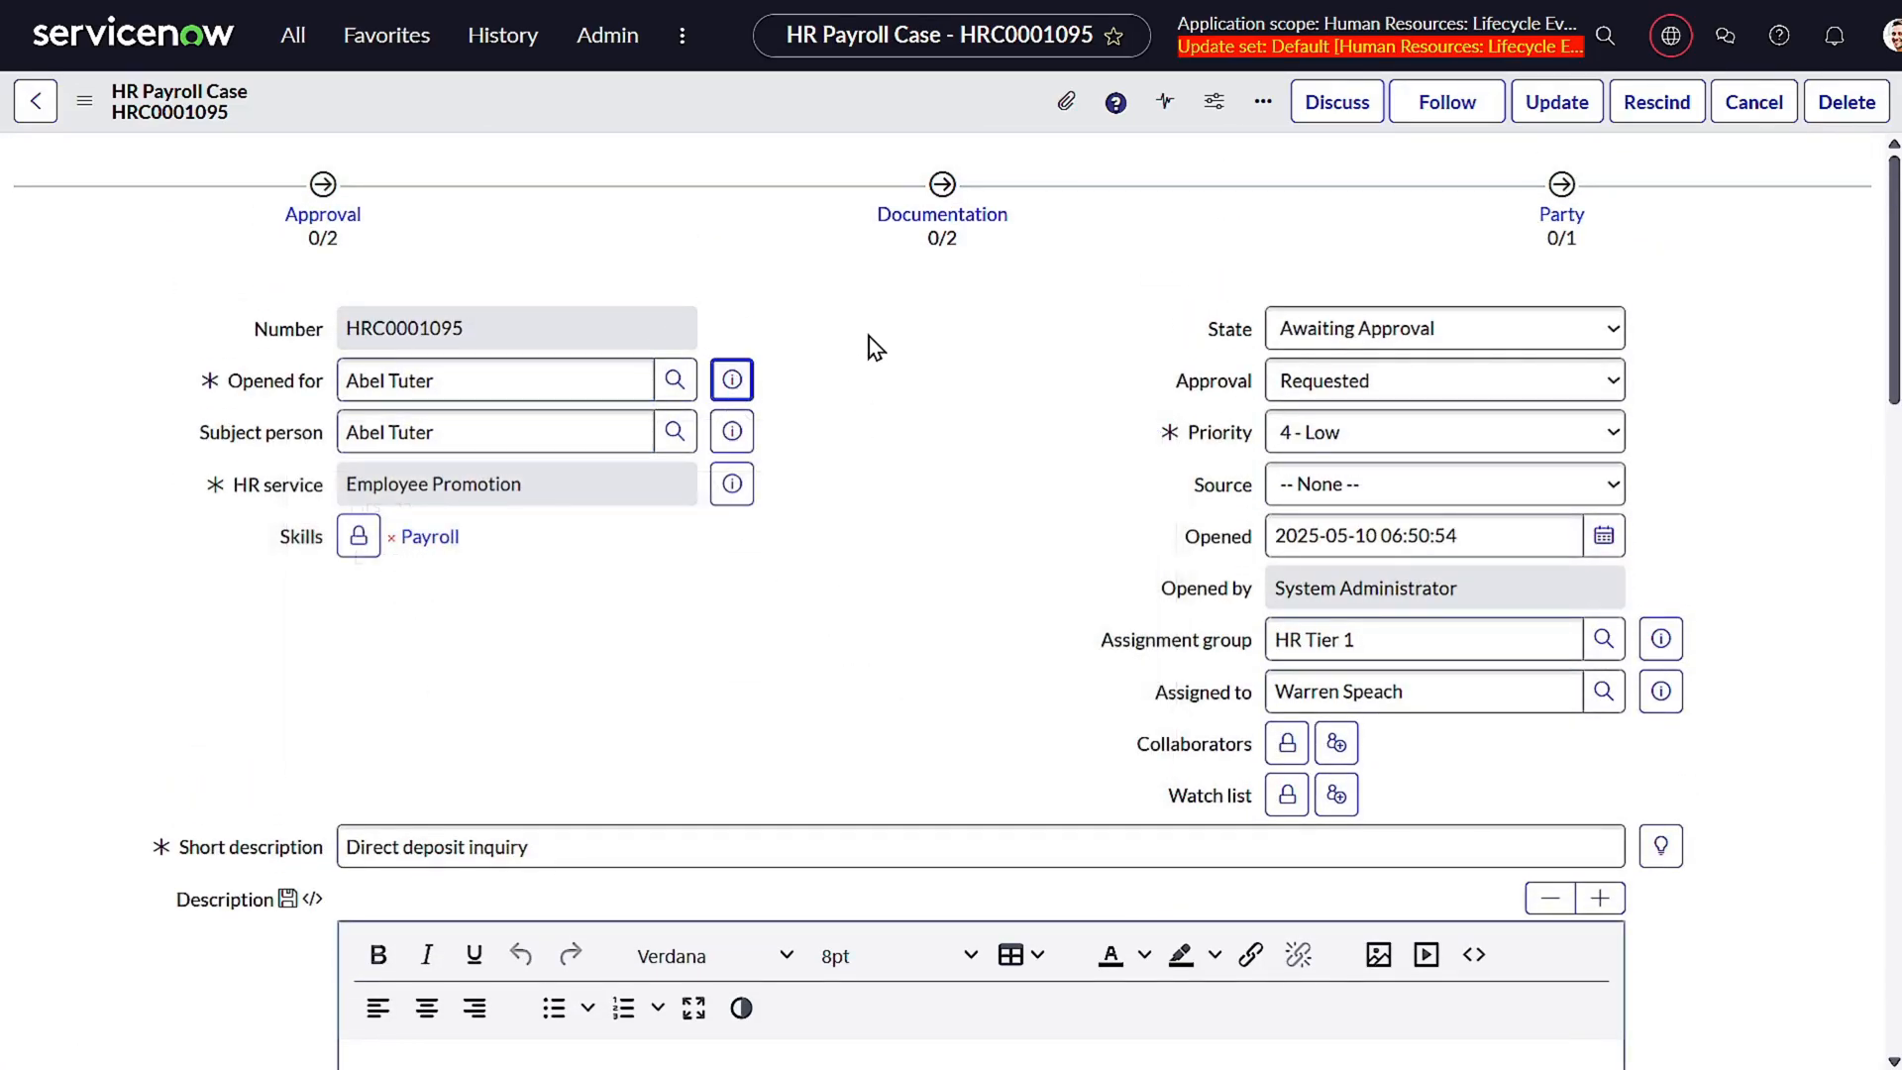
# - Approve the requested approval in the case's Approvers list and reload the case to check the Approval stage
pyautogui.scroll(-20, 868, 342)
pyautogui.scroll(-5, 799, 509)
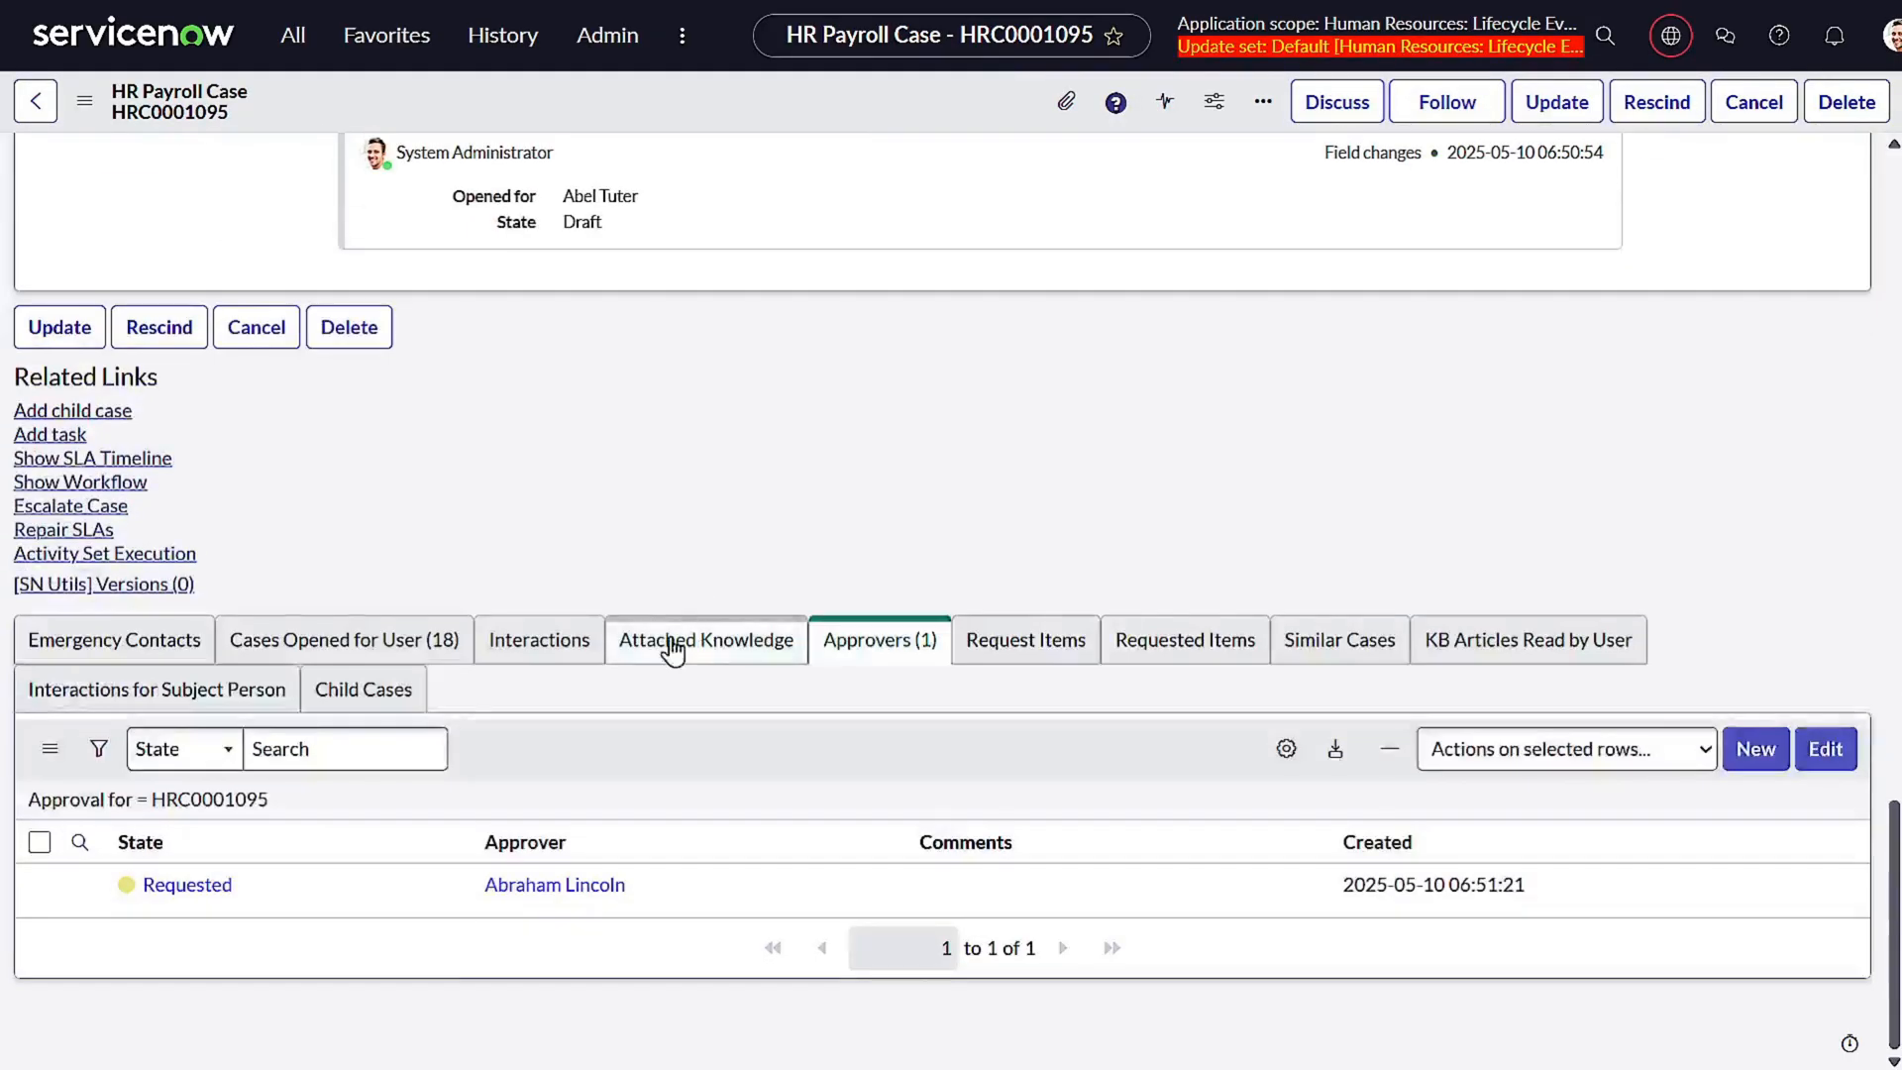
pyautogui.rightClick(253, 889)
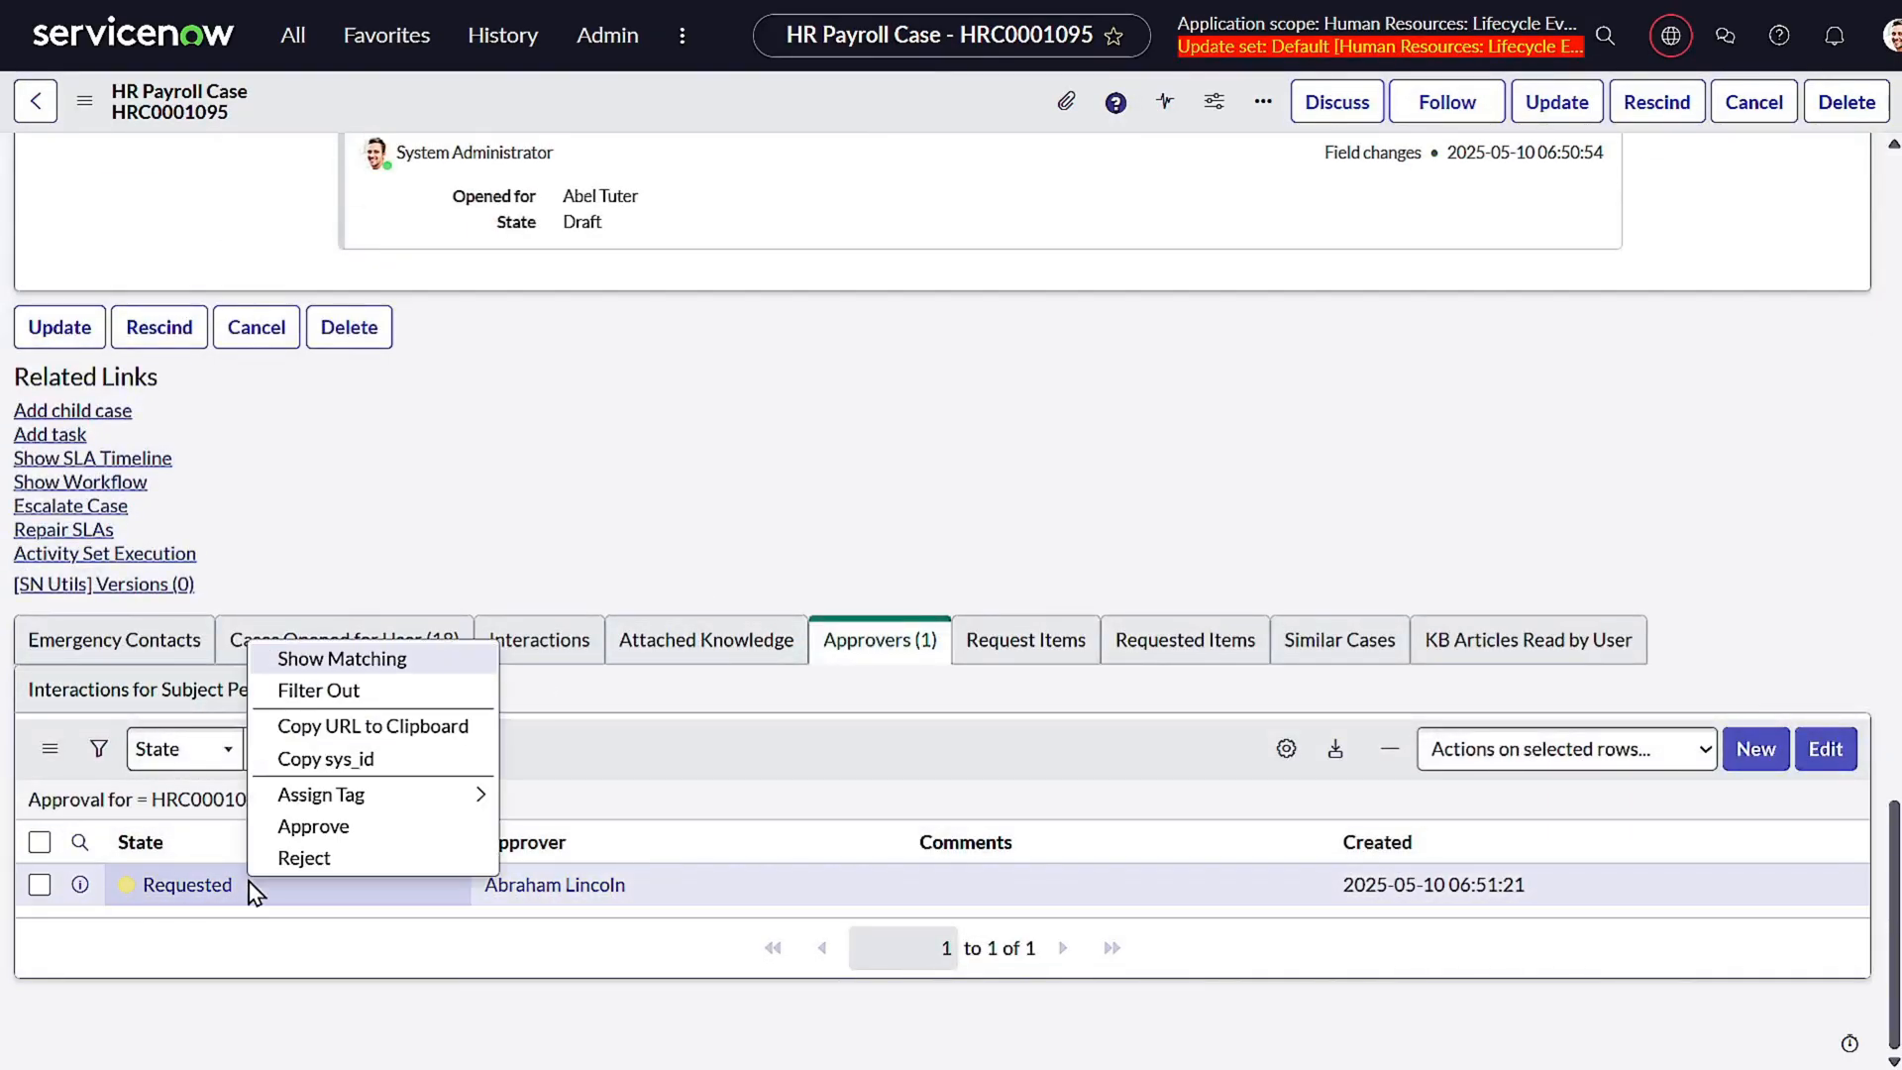
pyautogui.click(313, 828)
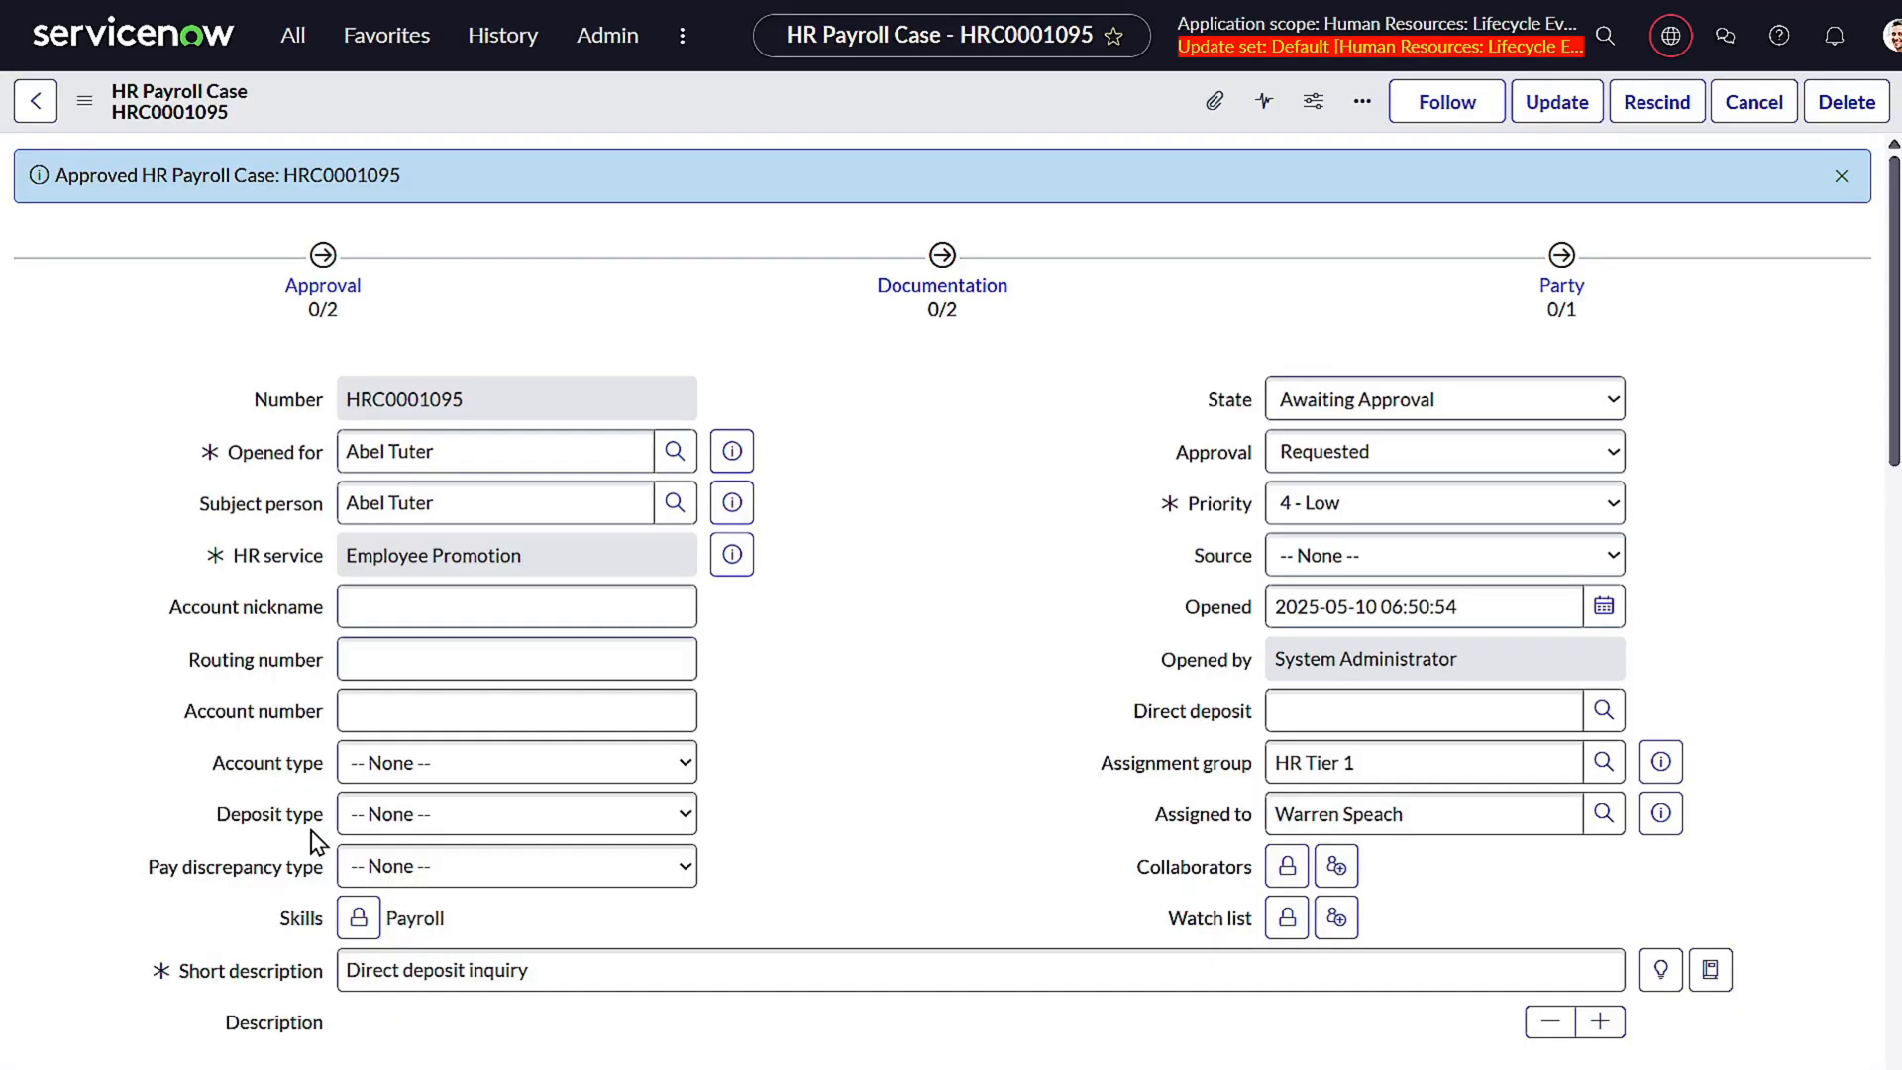
pyautogui.doubleClick(606, 101)
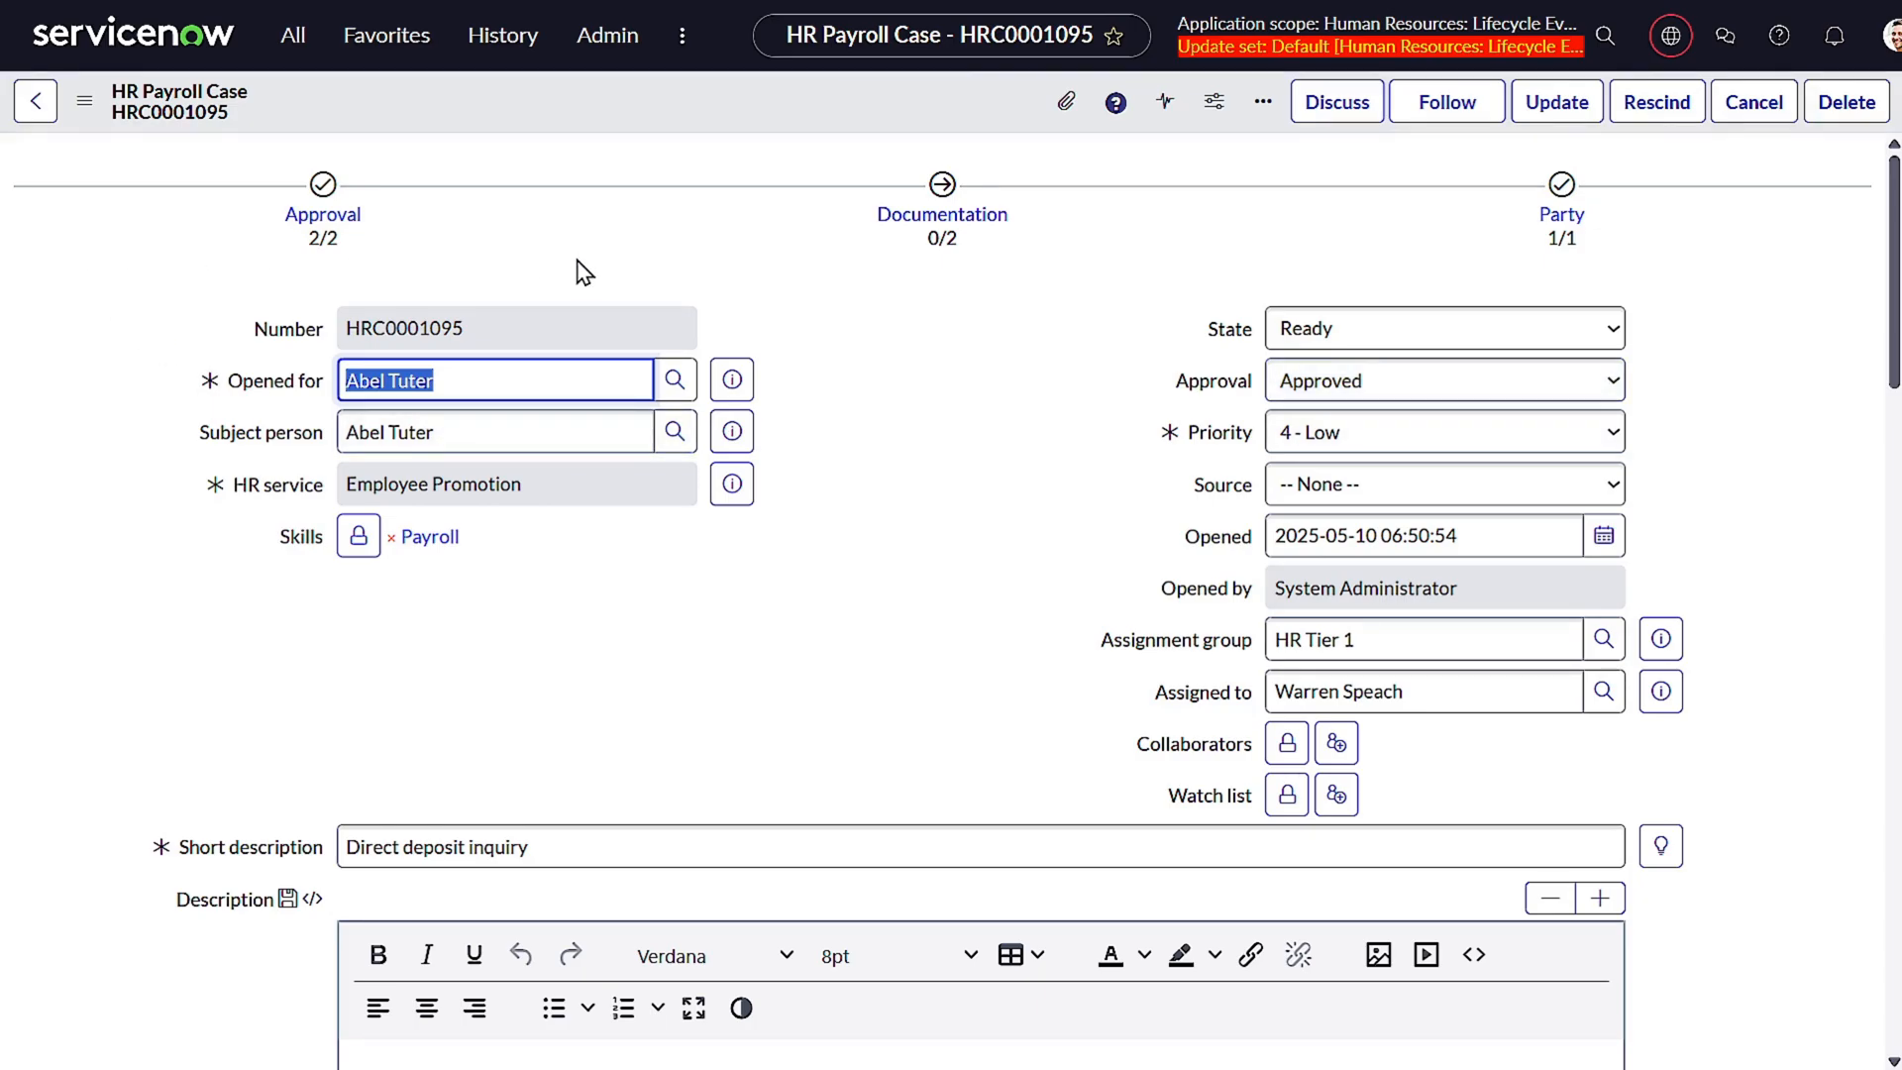
pyautogui.moveTo(347, 250); pyautogui.dragTo(265, 236)
# - Find the Emails log under System Logs and locate the promotion Email notification sent for the case
pyautogui.click(292, 36)
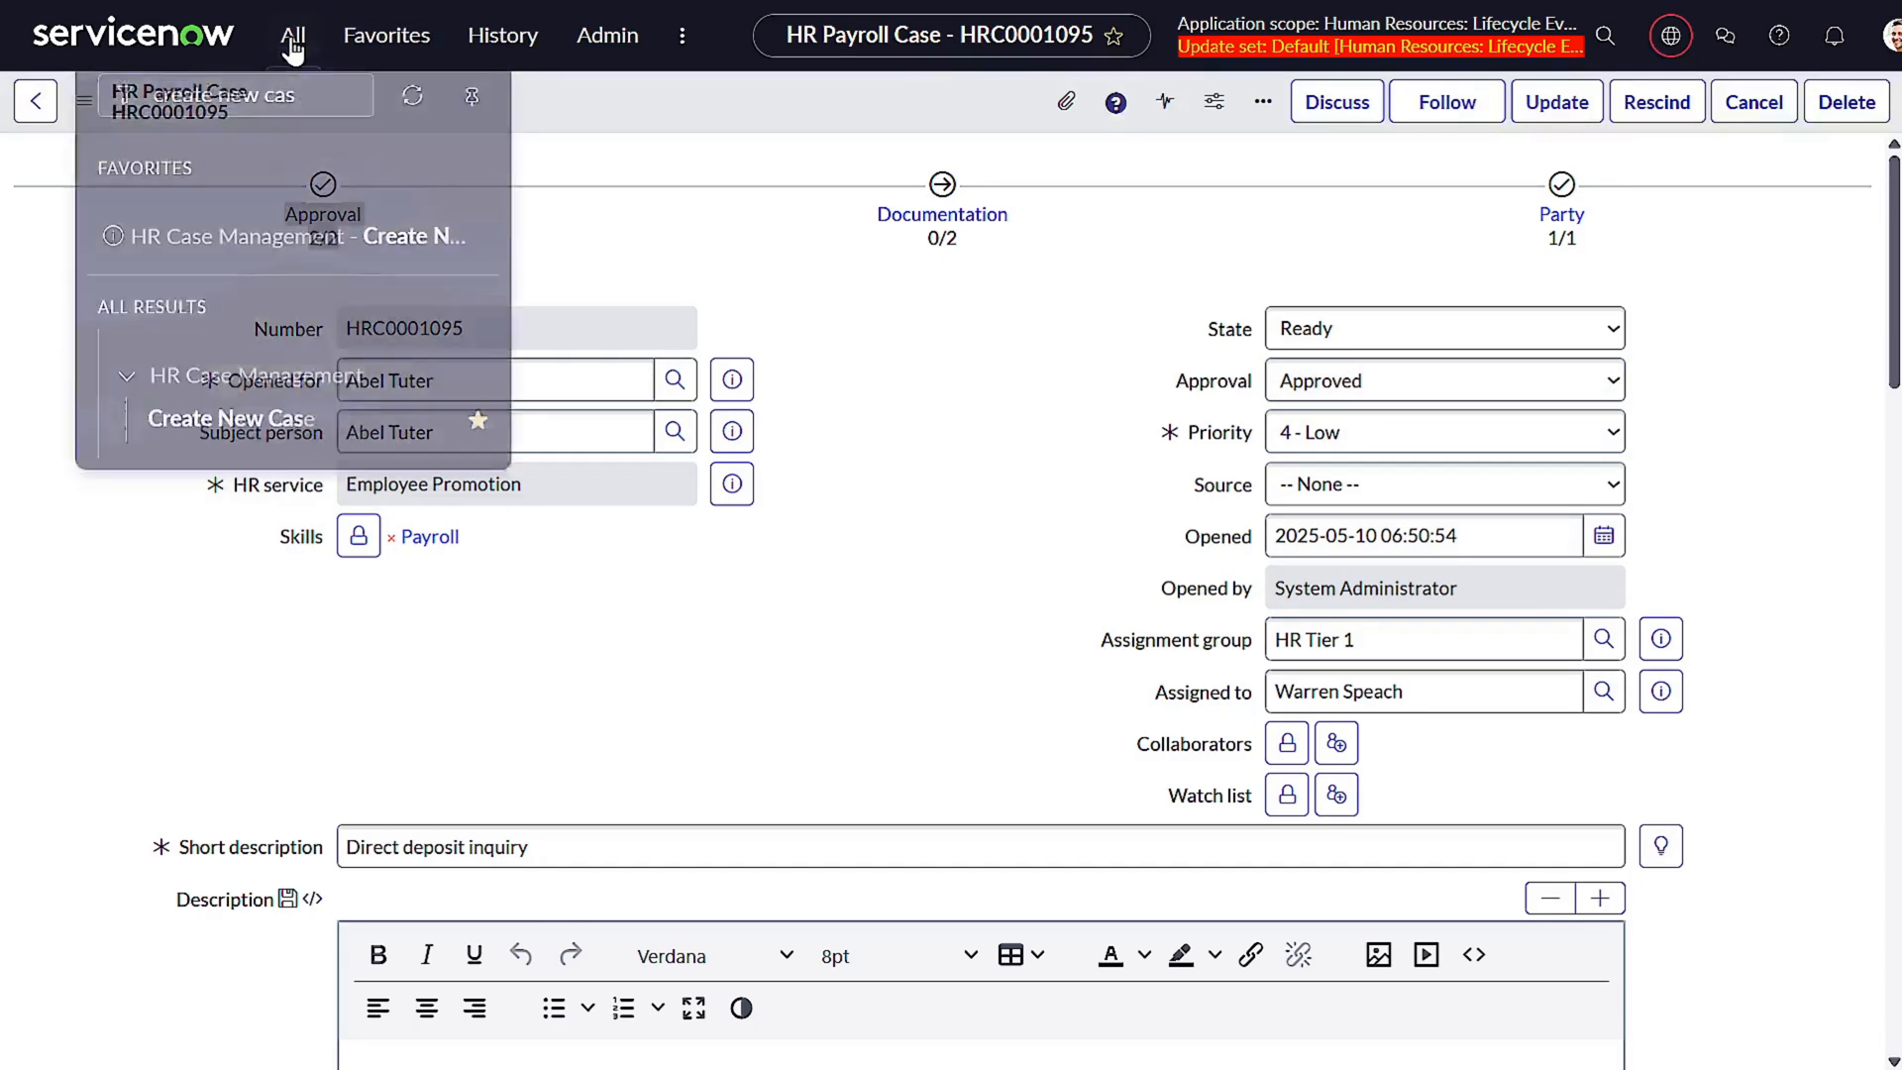
pyautogui.hotkey('ctrl', 'a')
pyautogui.press('BackSpace')
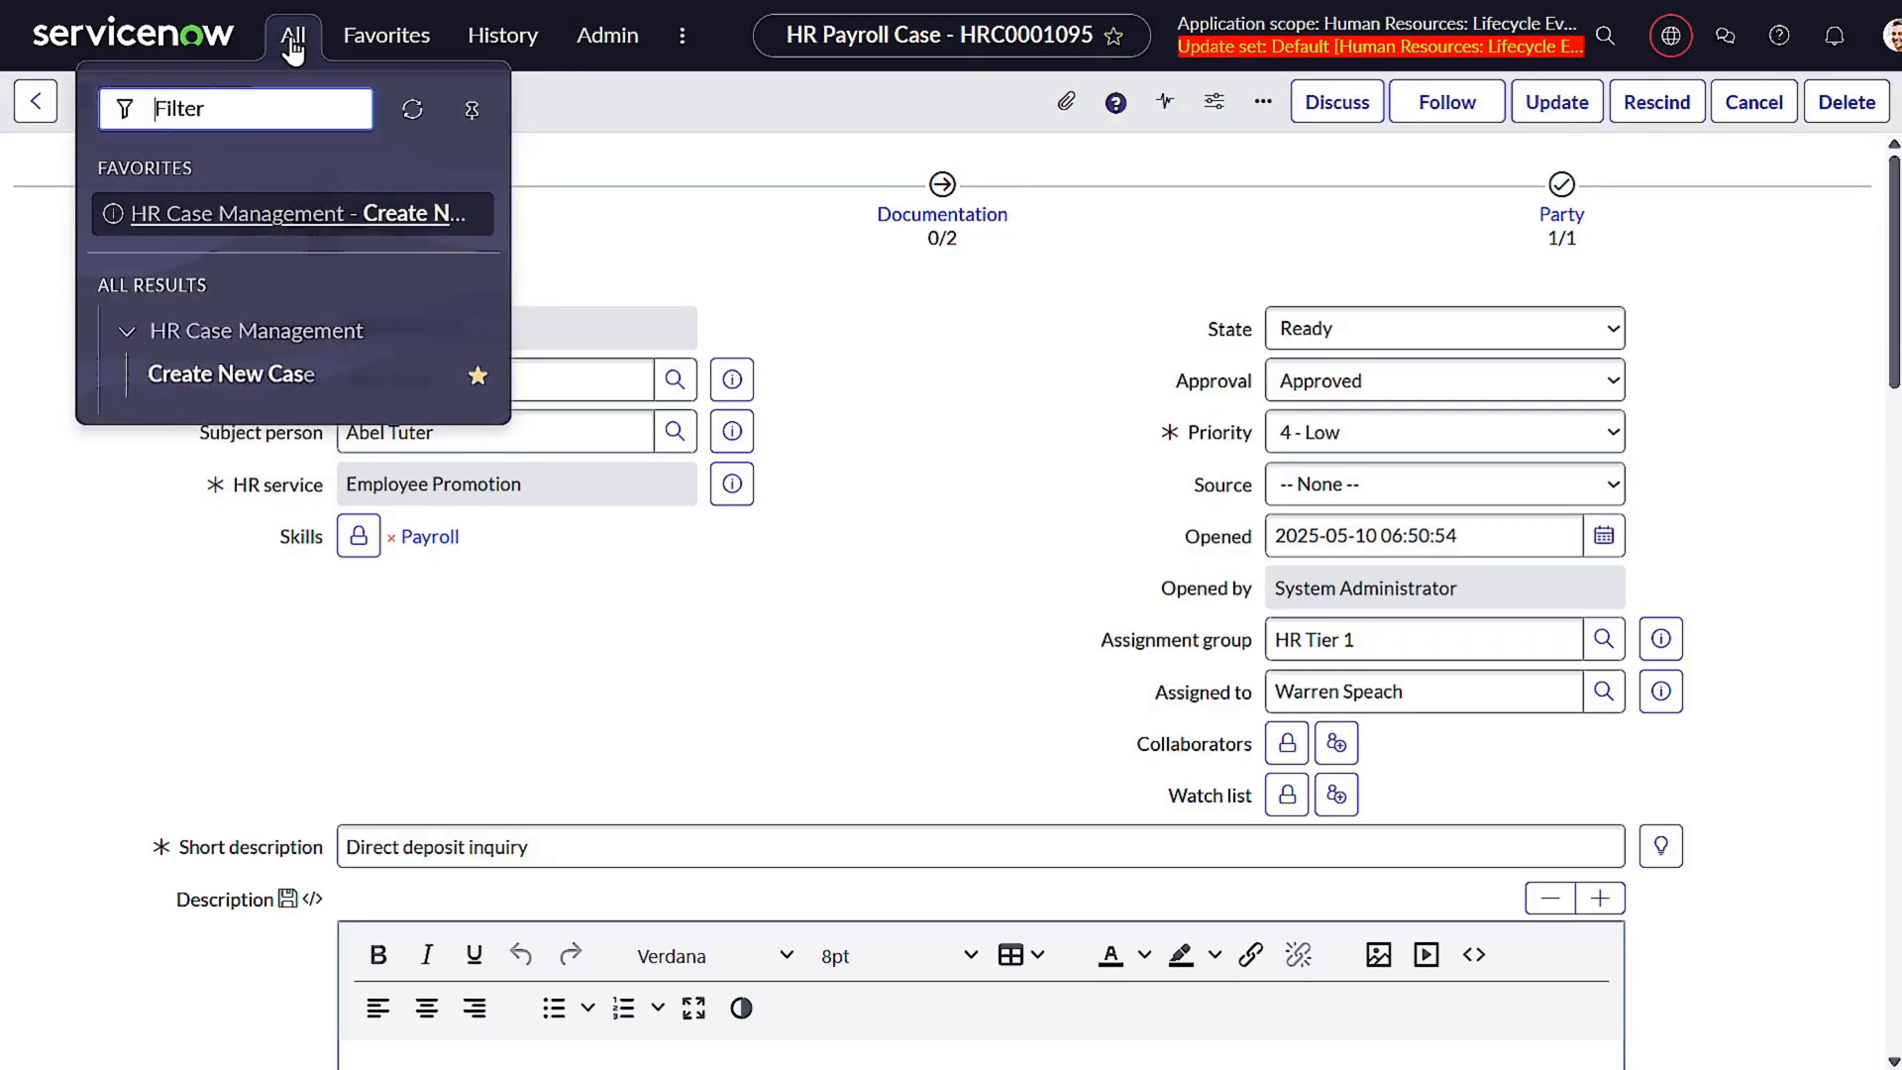
pyautogui.write('emails')
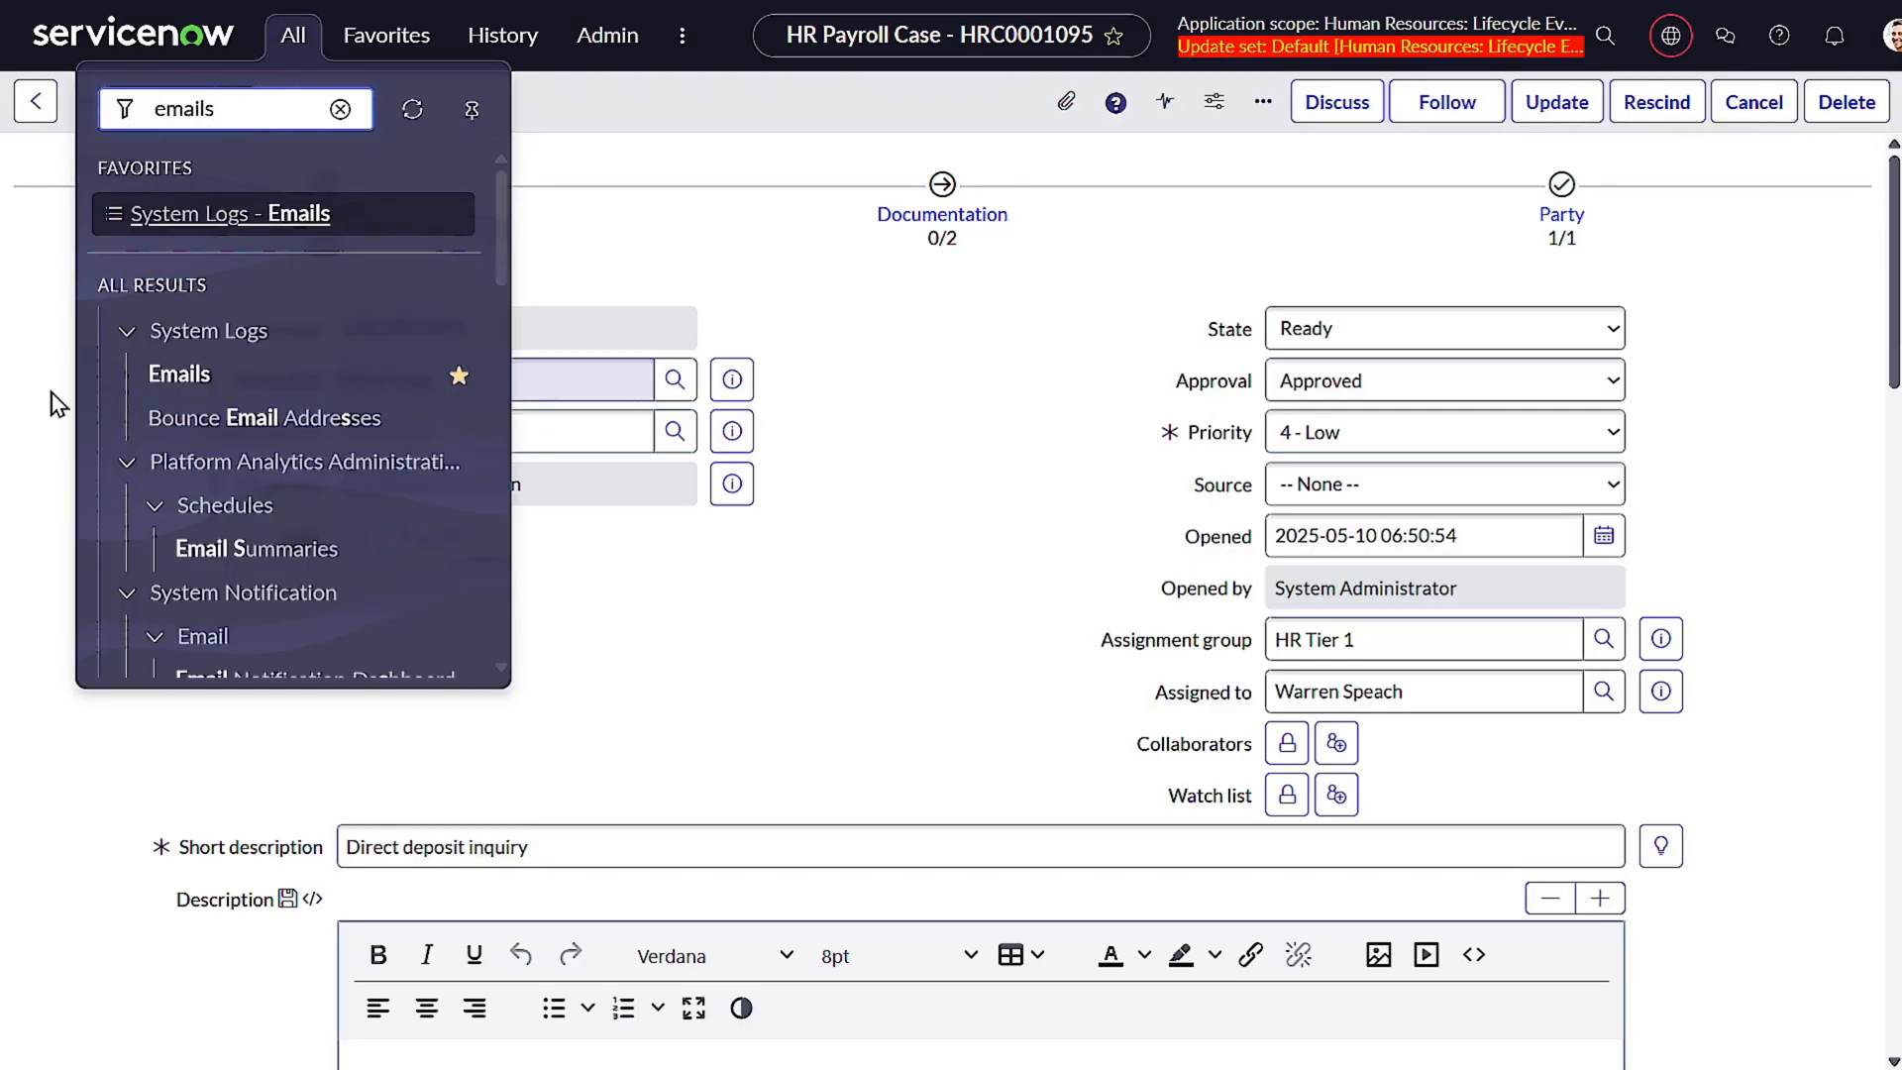
pyautogui.click(216, 376)
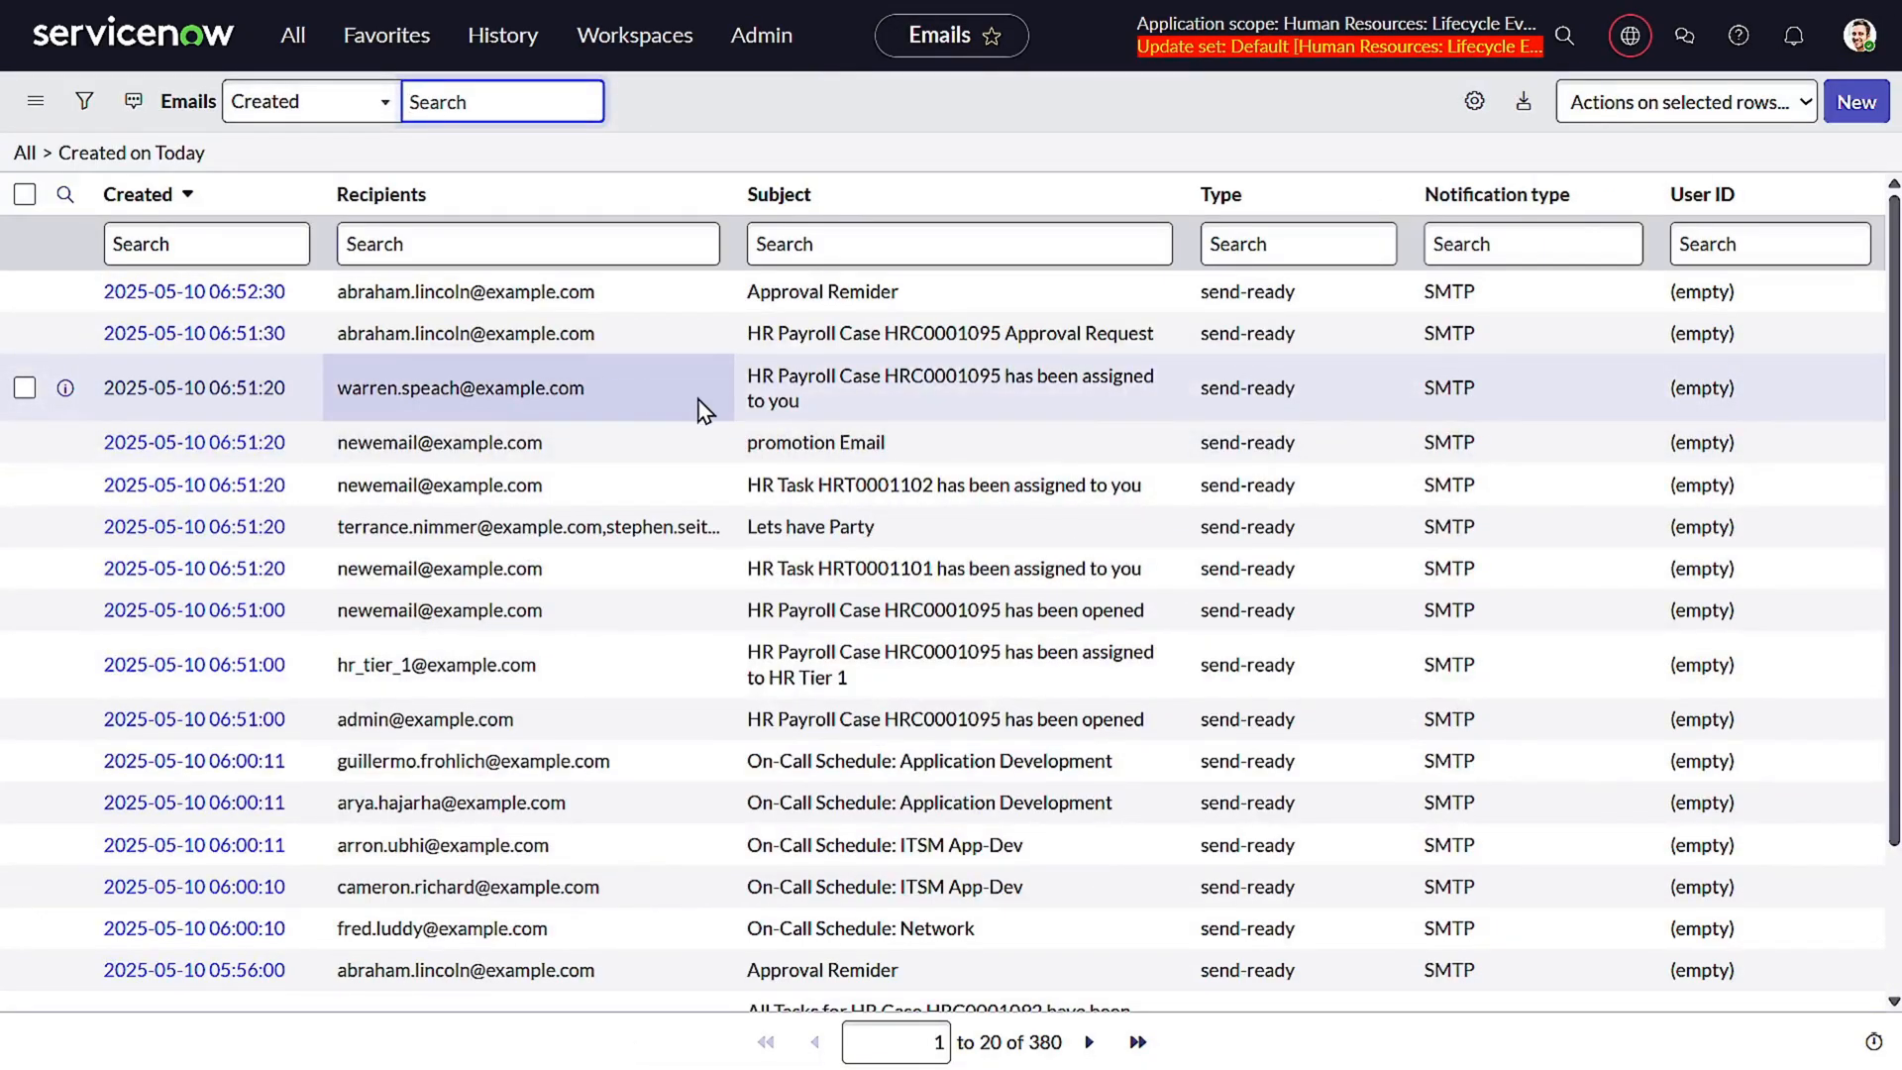
pyautogui.tripleClick(891, 446)
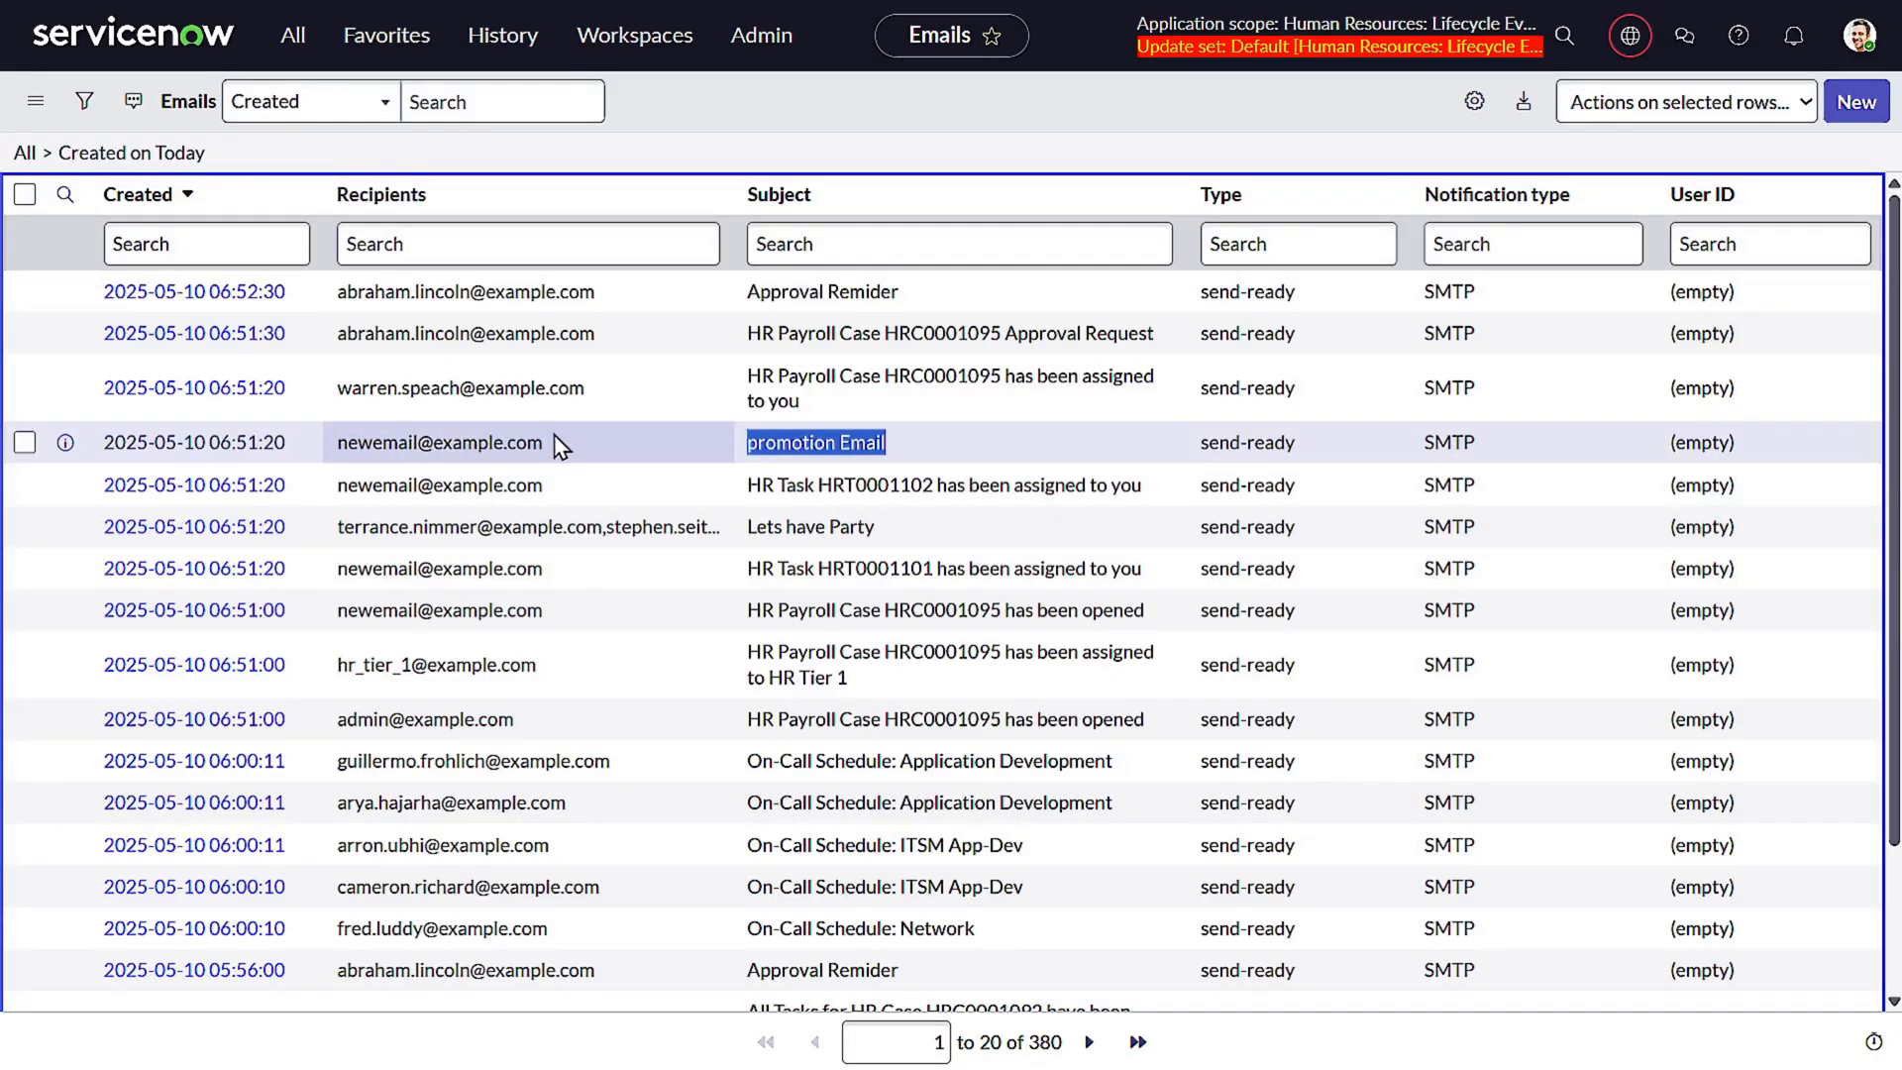
# - Return to the HR Payroll Case from the recent history and examine the state and assignee of its two HR tasks
pyautogui.click(485, 39)
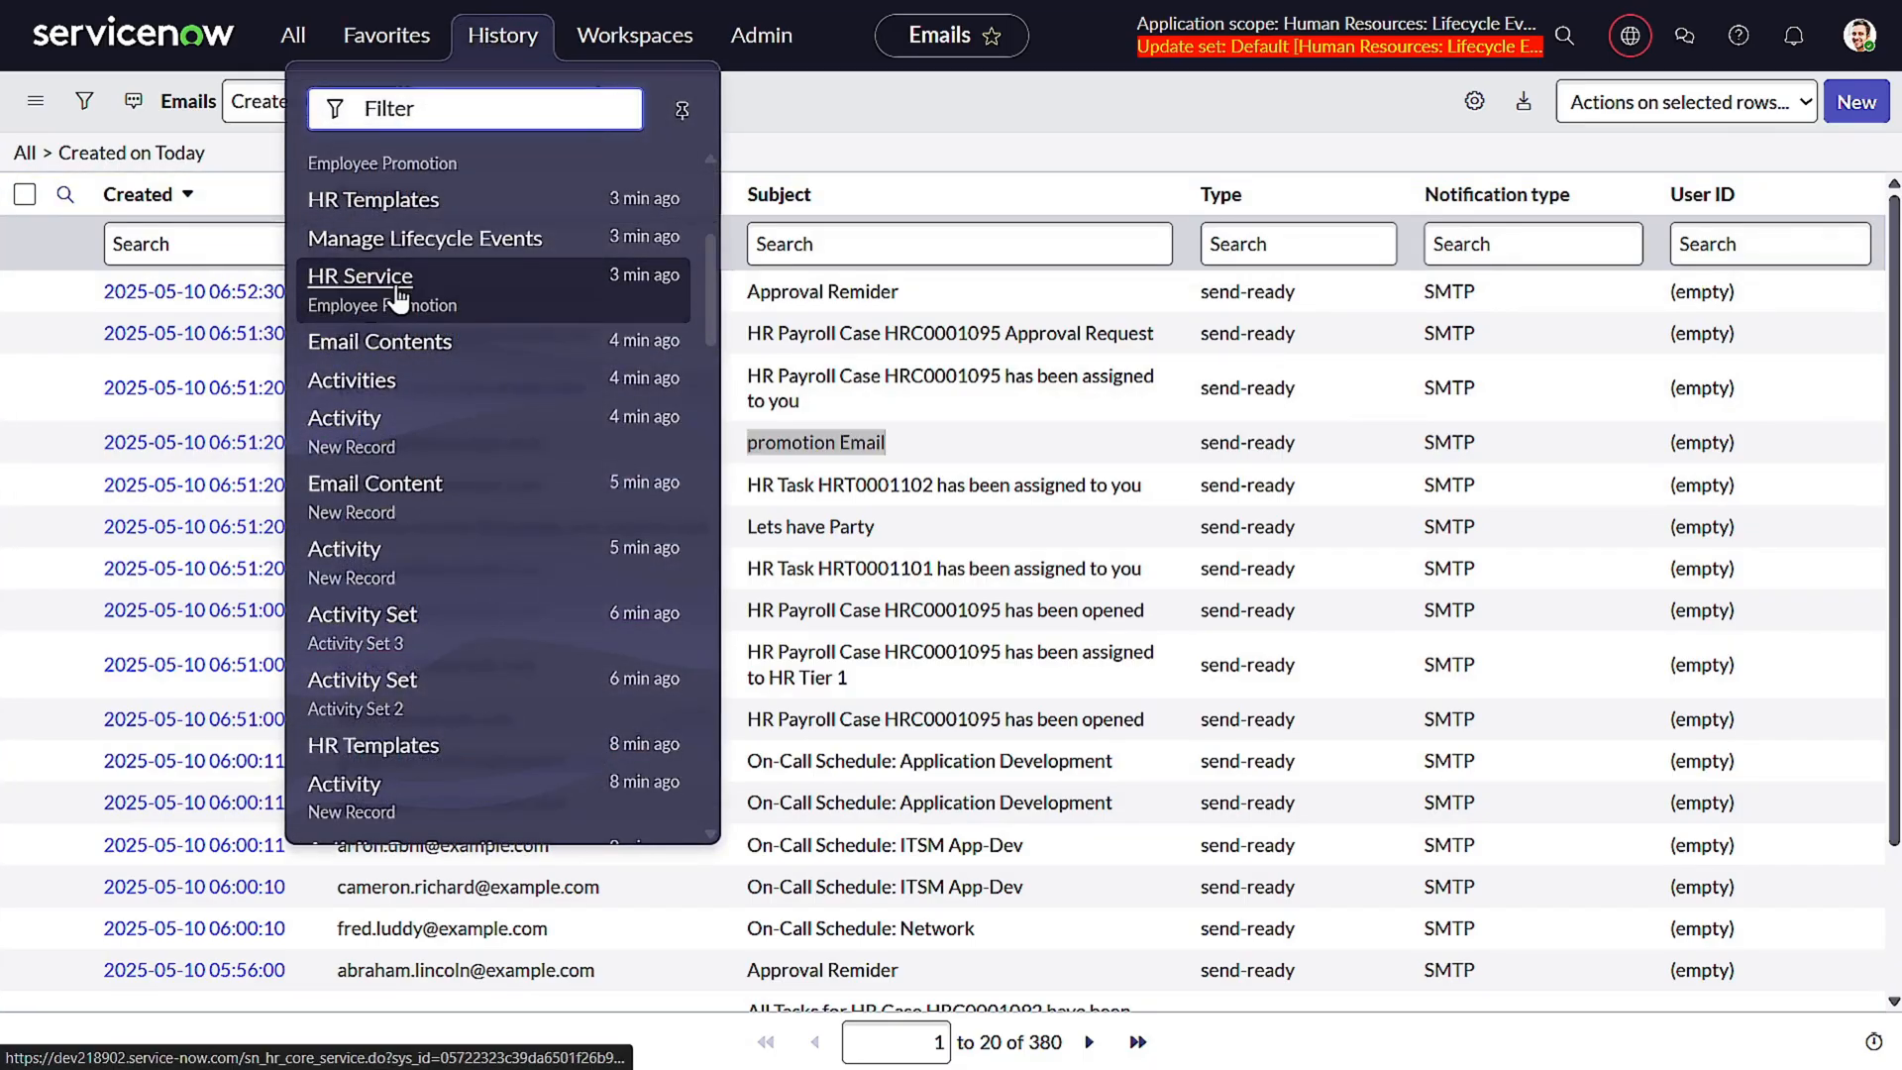
pyautogui.scroll(-3, 426, 327)
pyautogui.scroll(8, 421, 356)
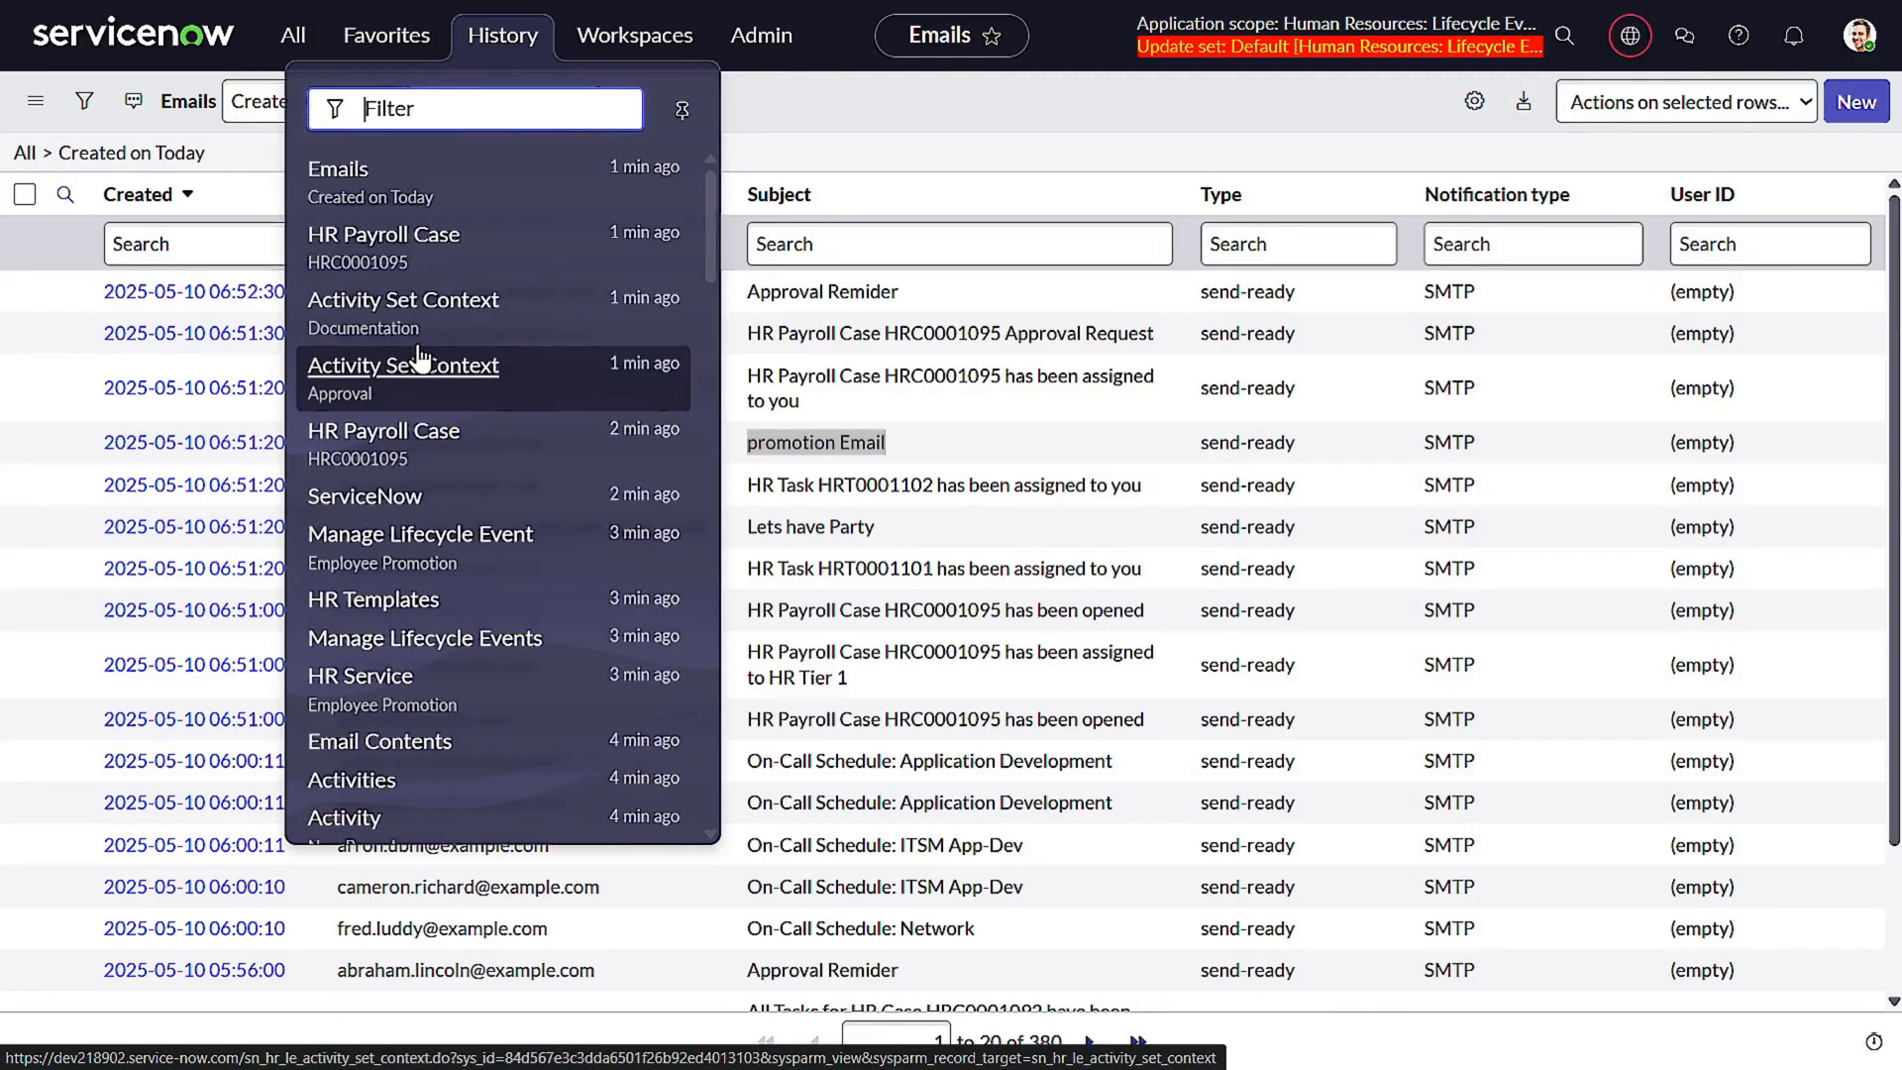
pyautogui.click(417, 434)
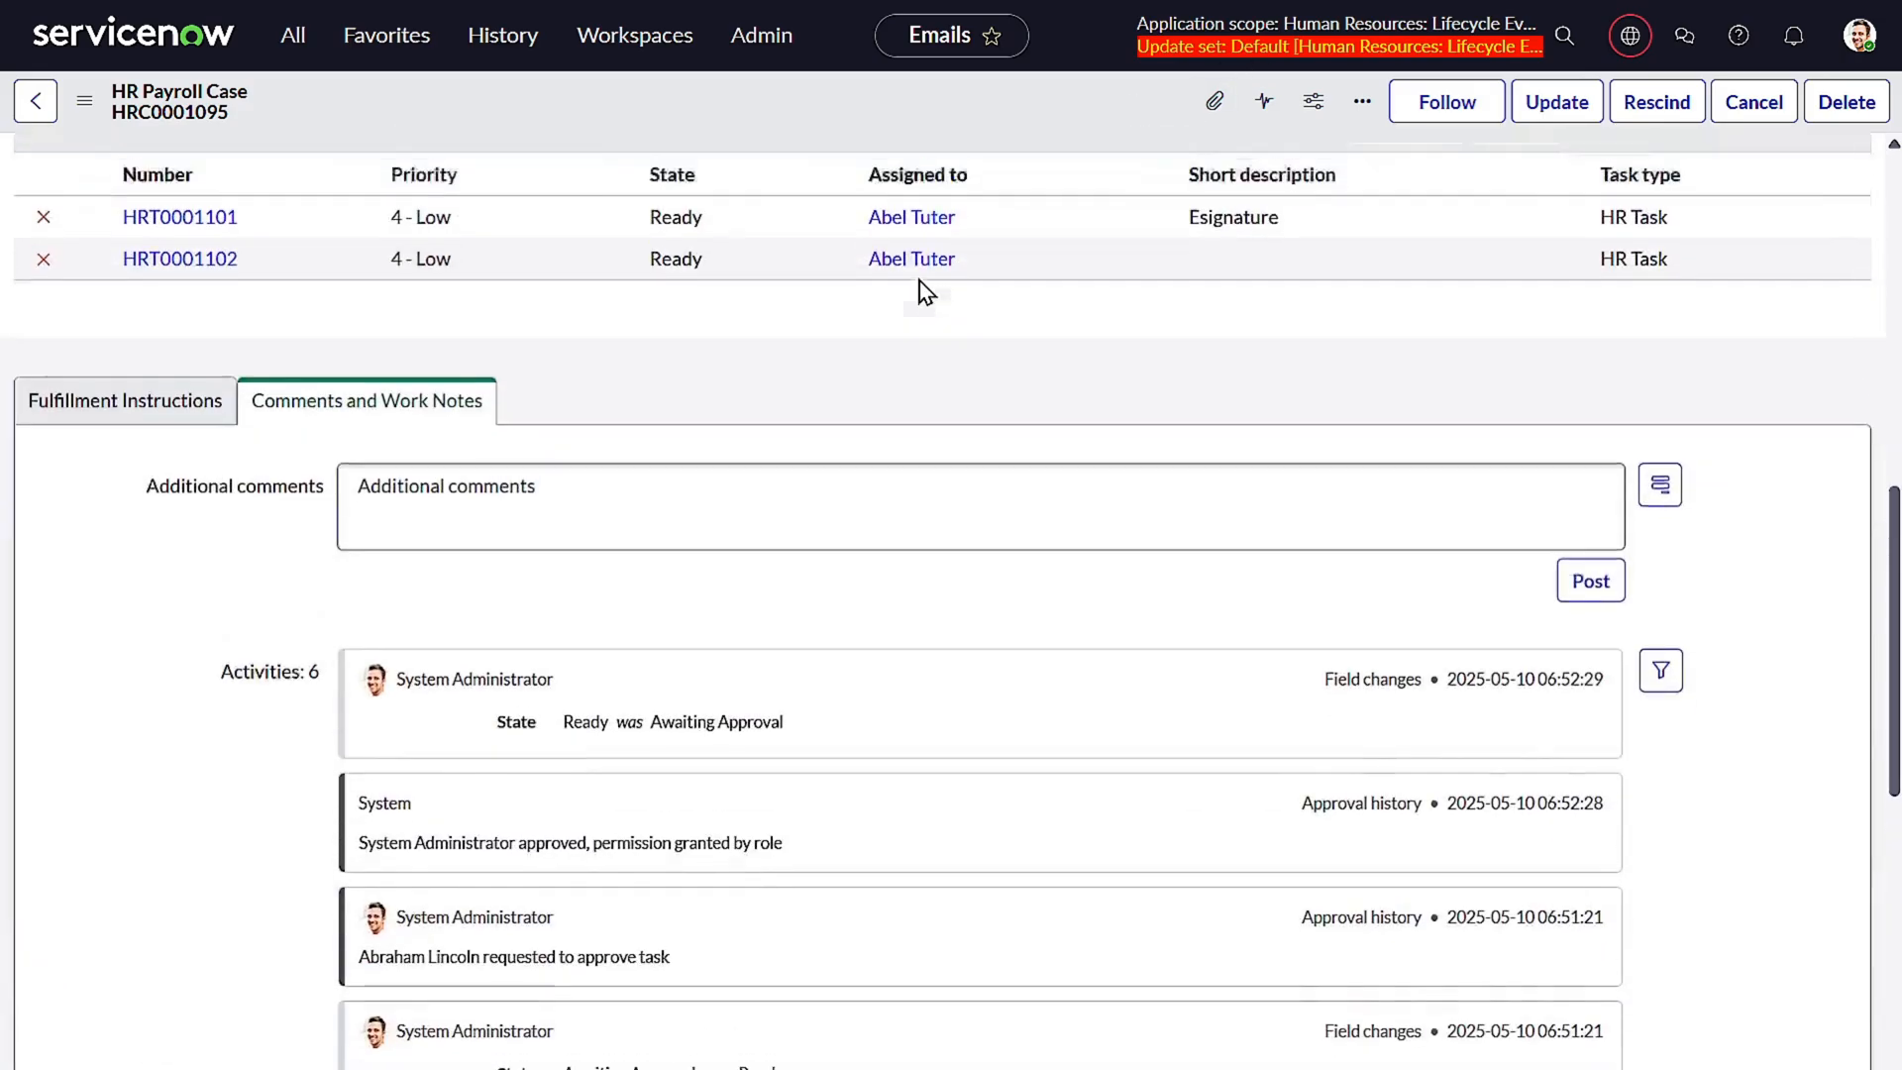
pyautogui.scroll(-10, 747, 629)
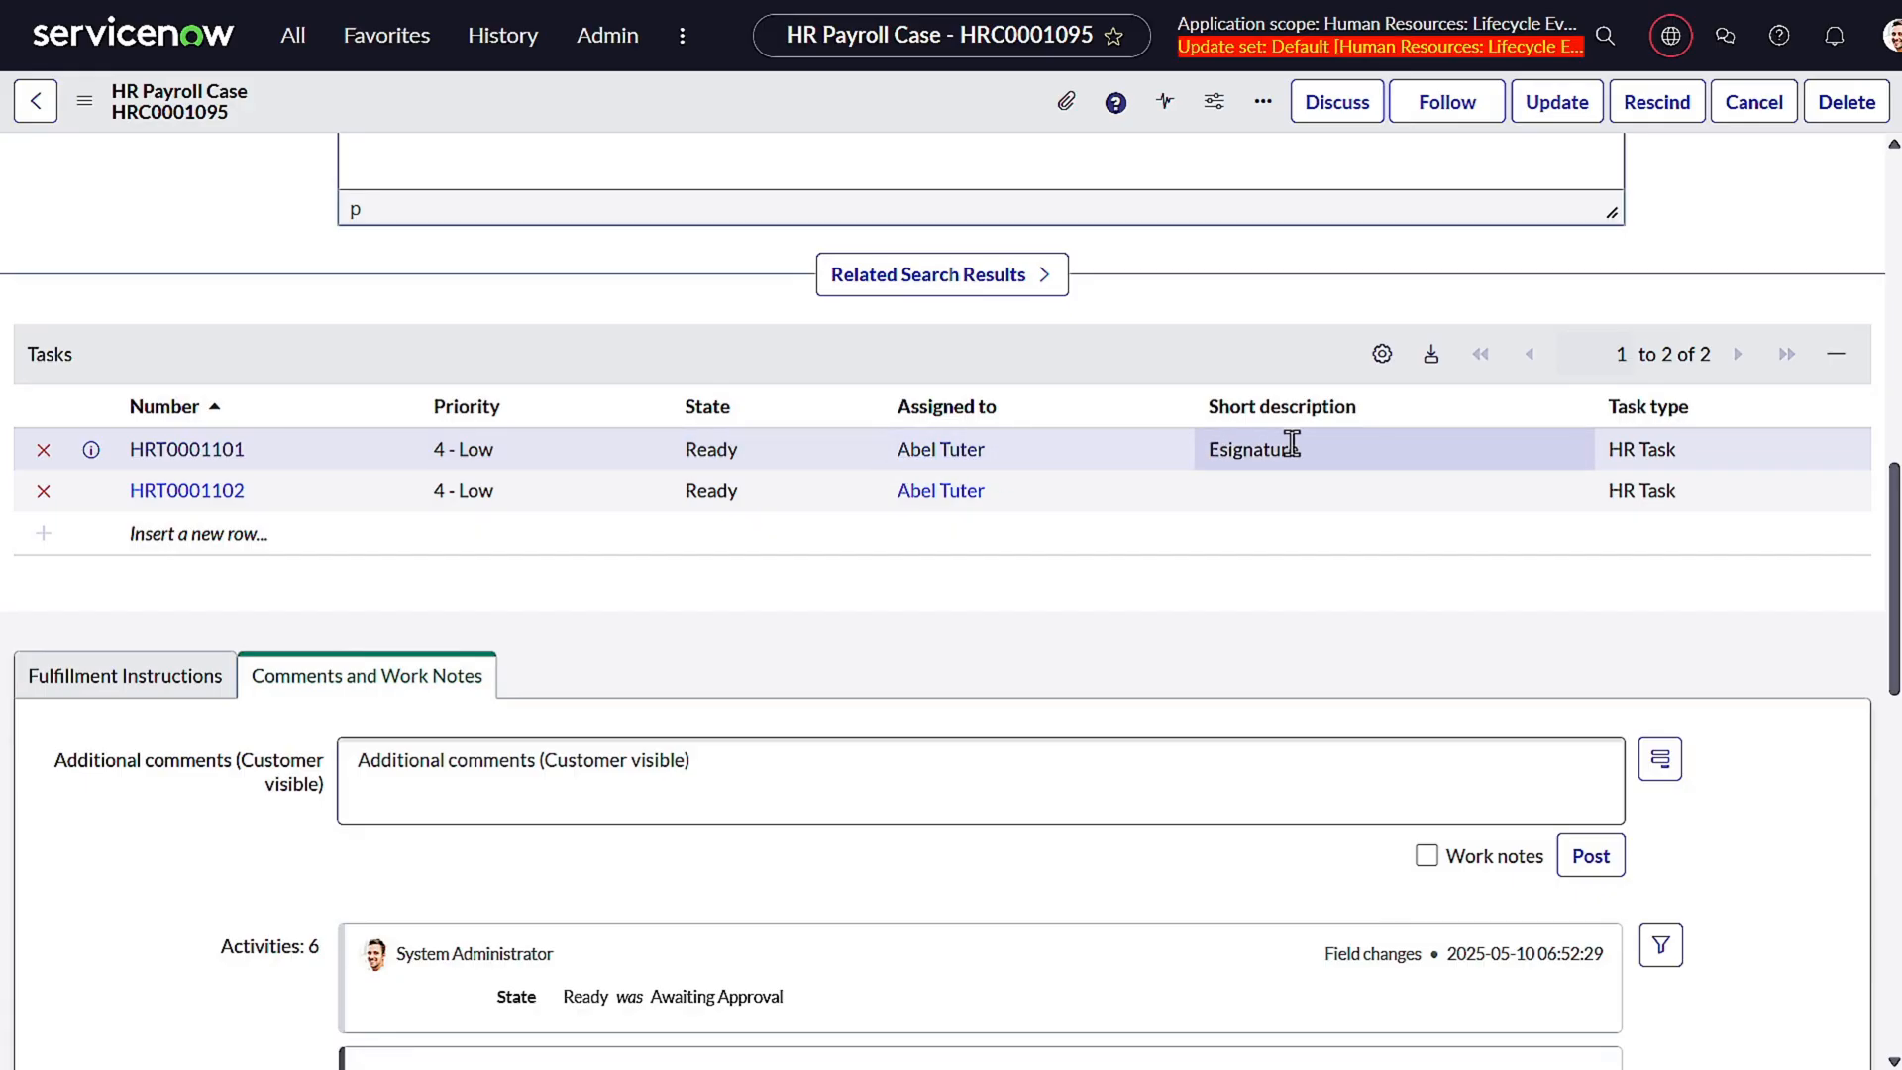
pyautogui.moveTo(1015, 461); pyautogui.dragTo(771, 472)
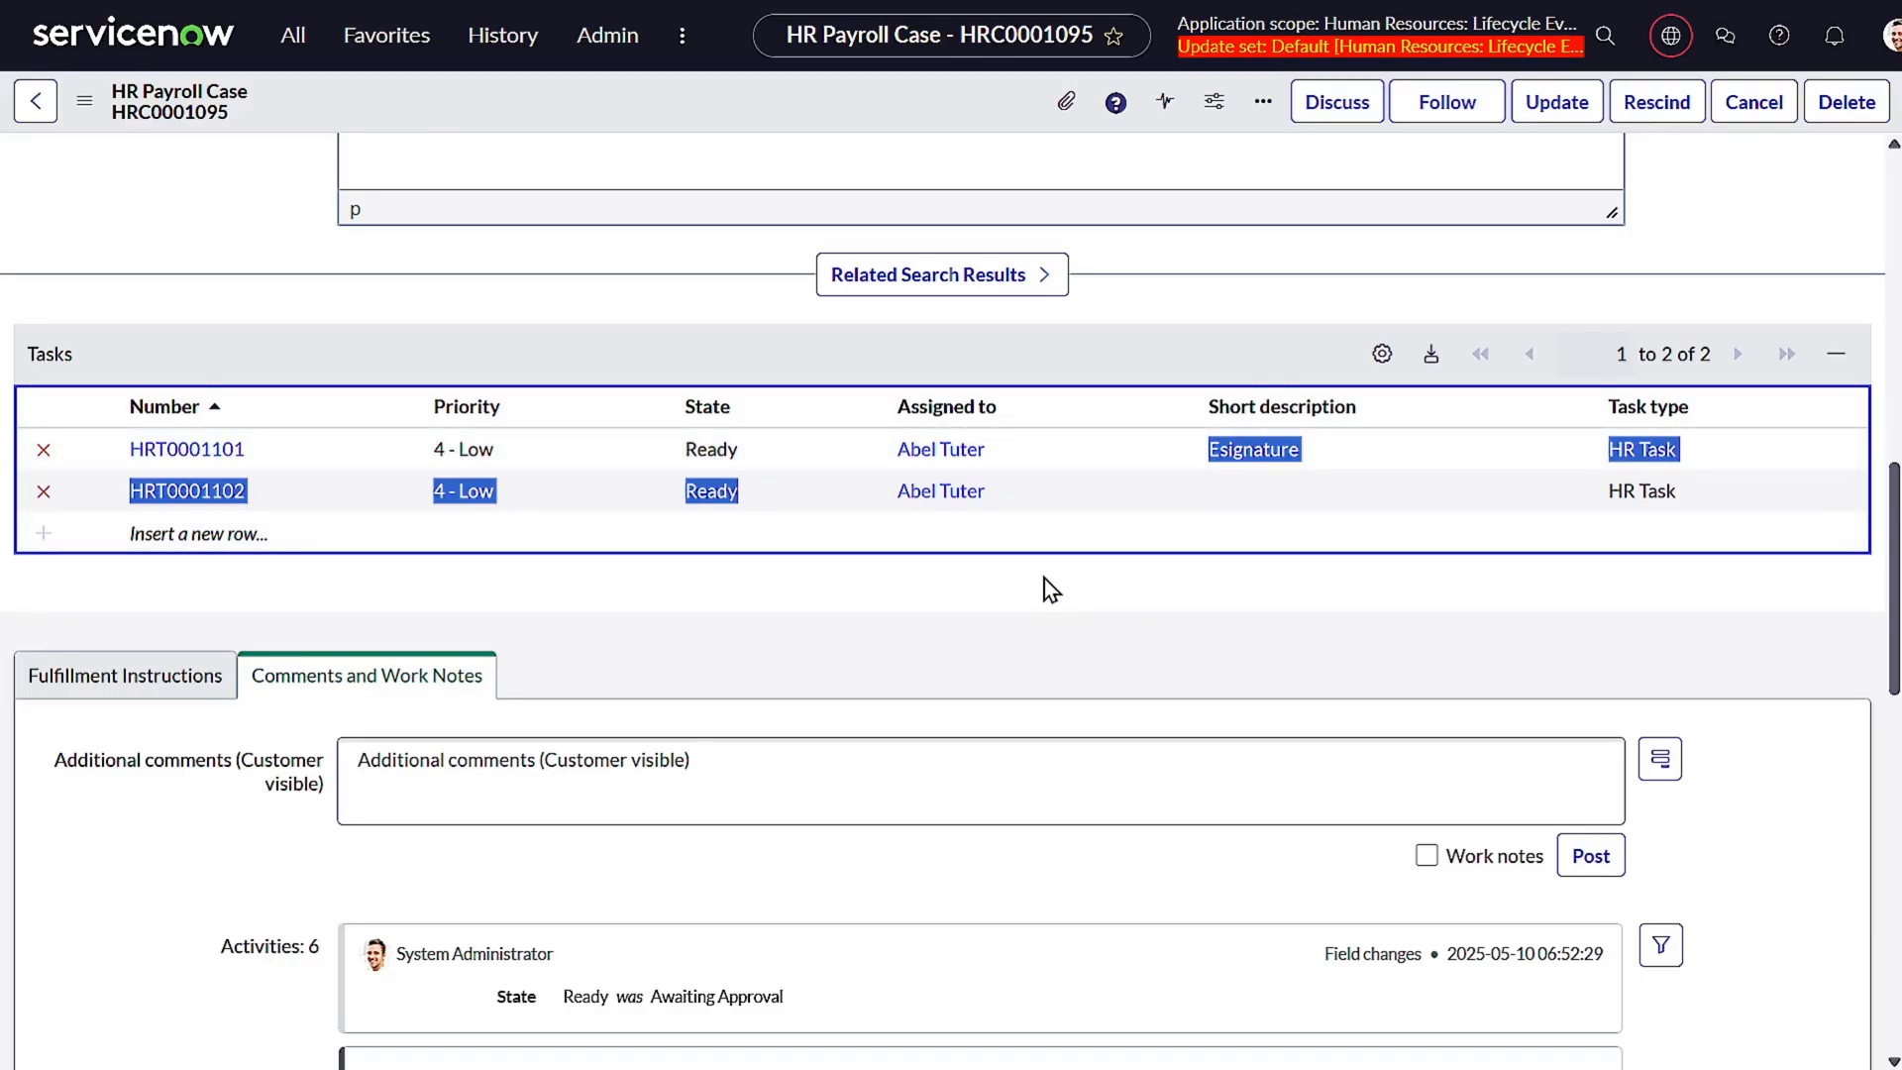
pyautogui.scroll(3, 1050, 589)
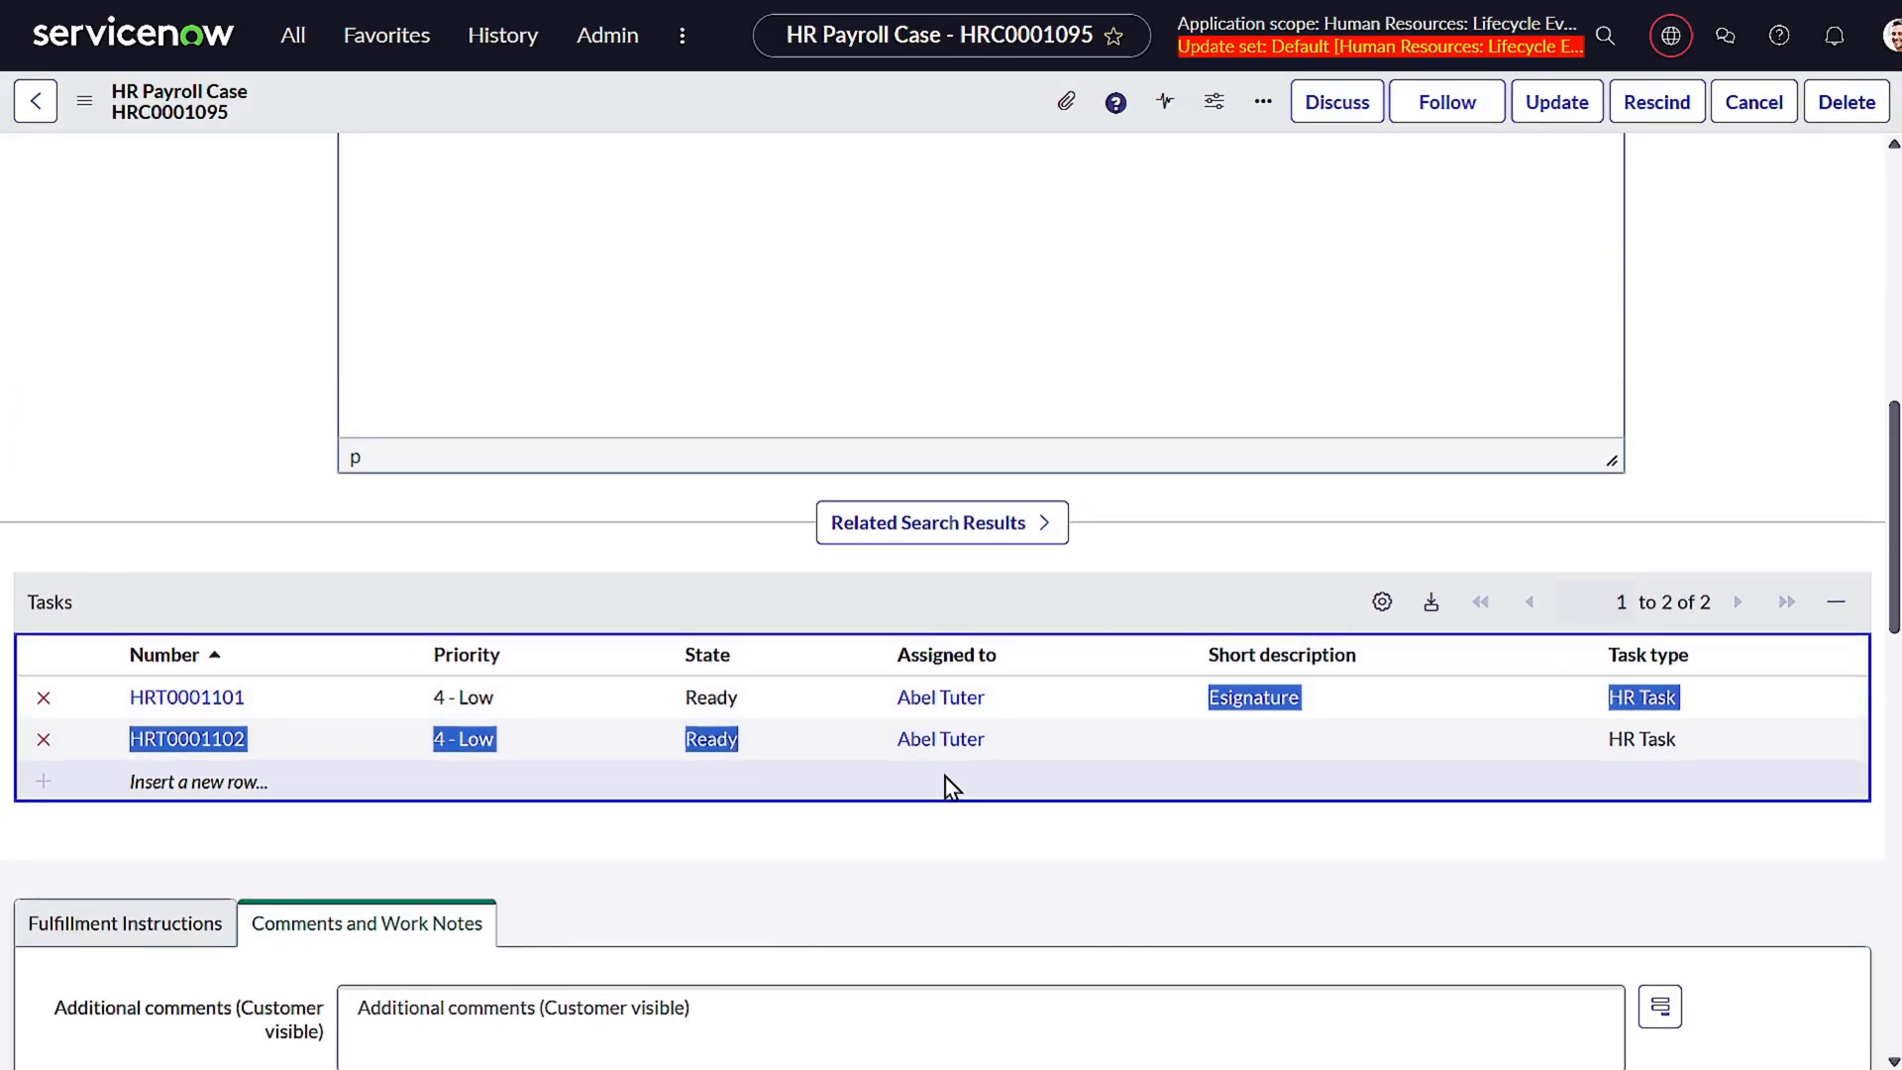
pyautogui.click(1172, 538)
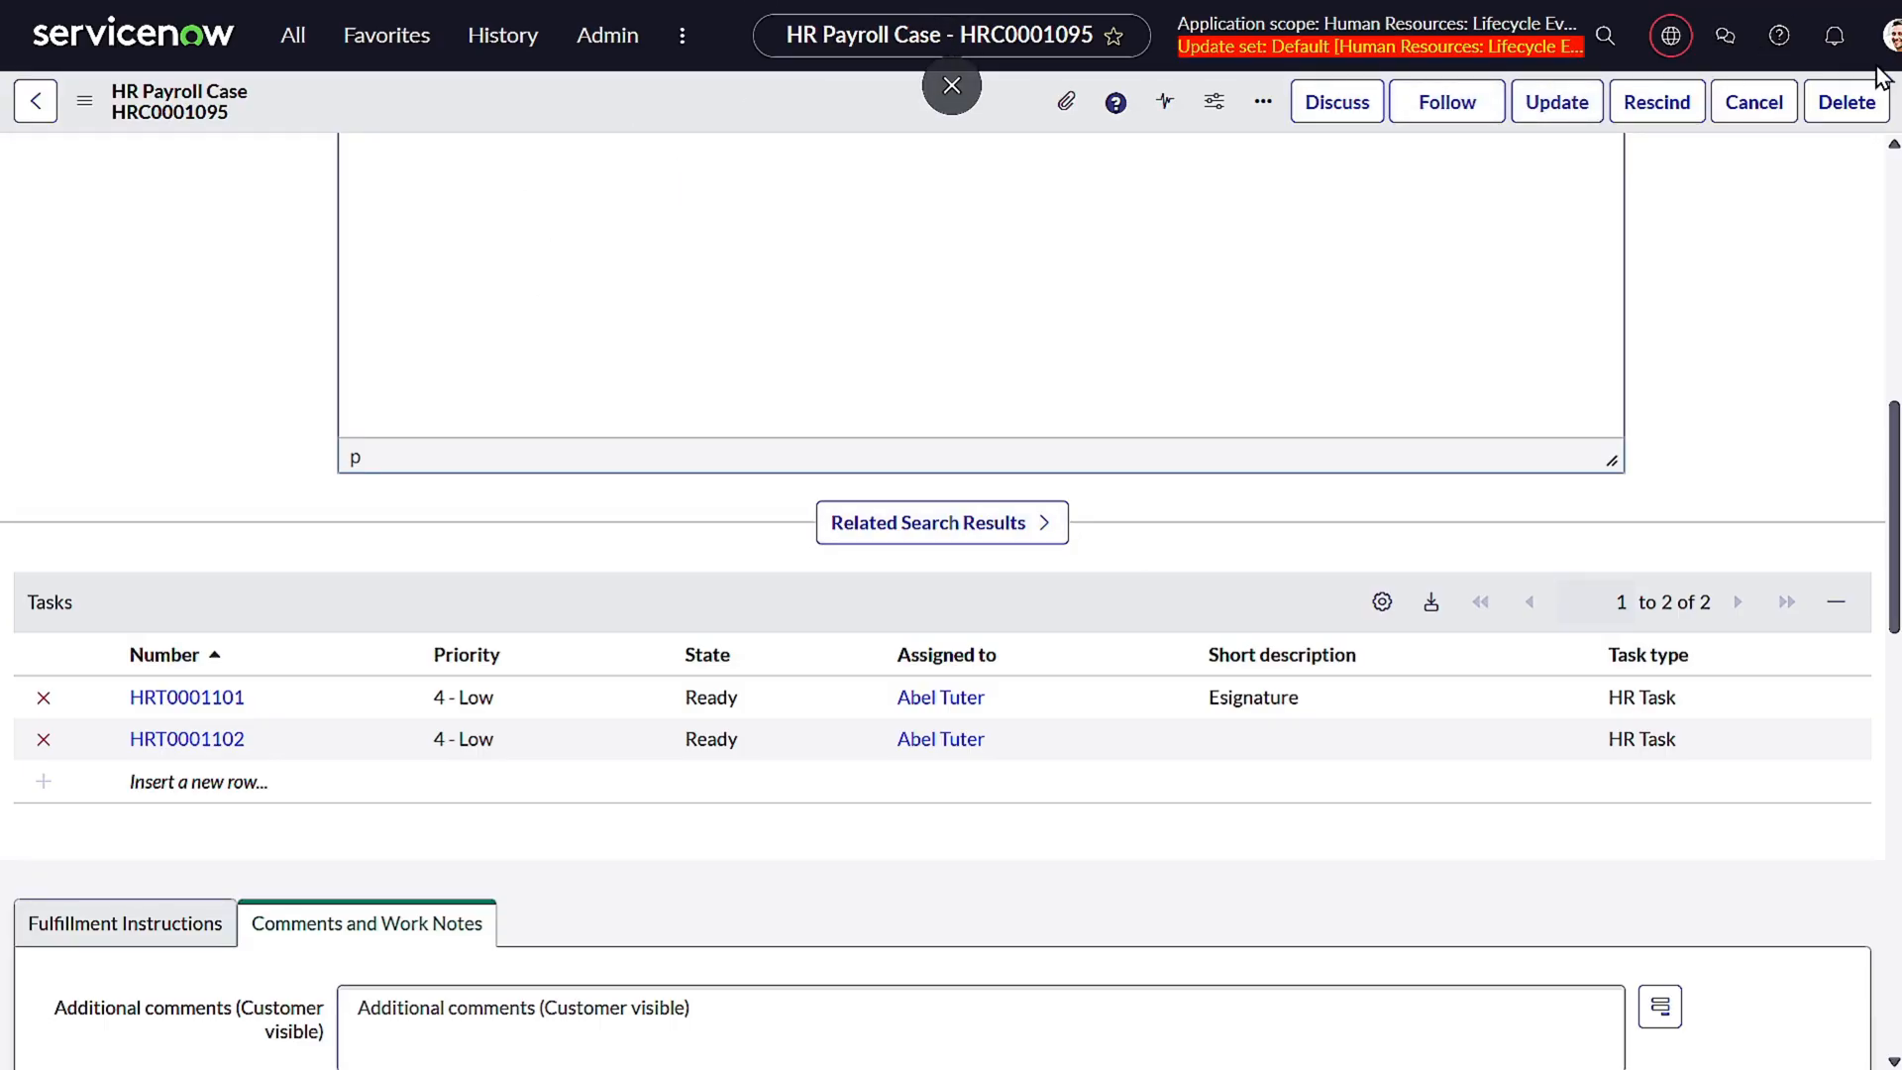
# - Impersonate the employee to whom the case's HR tasks are assigned
pyautogui.click(1891, 36)
pyautogui.click(1567, 358)
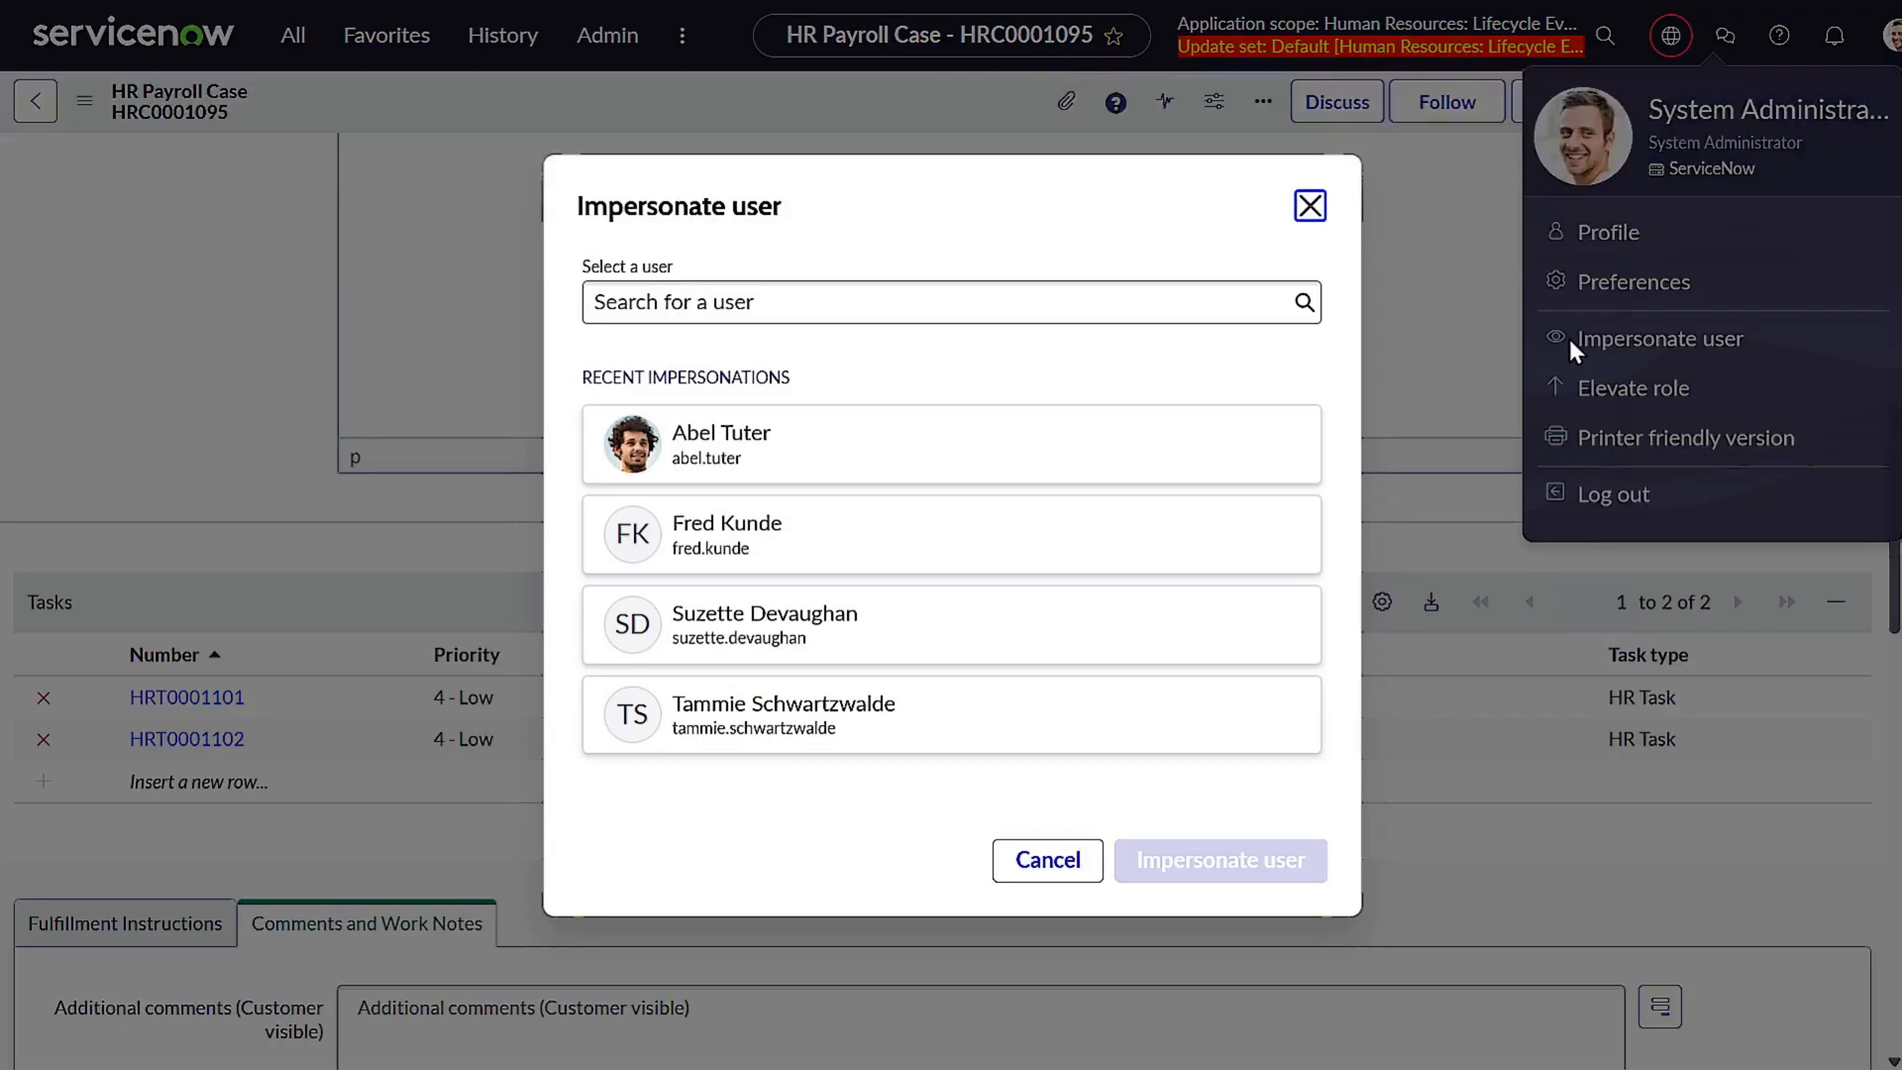
pyautogui.click(953, 446)
pyautogui.click(1197, 872)
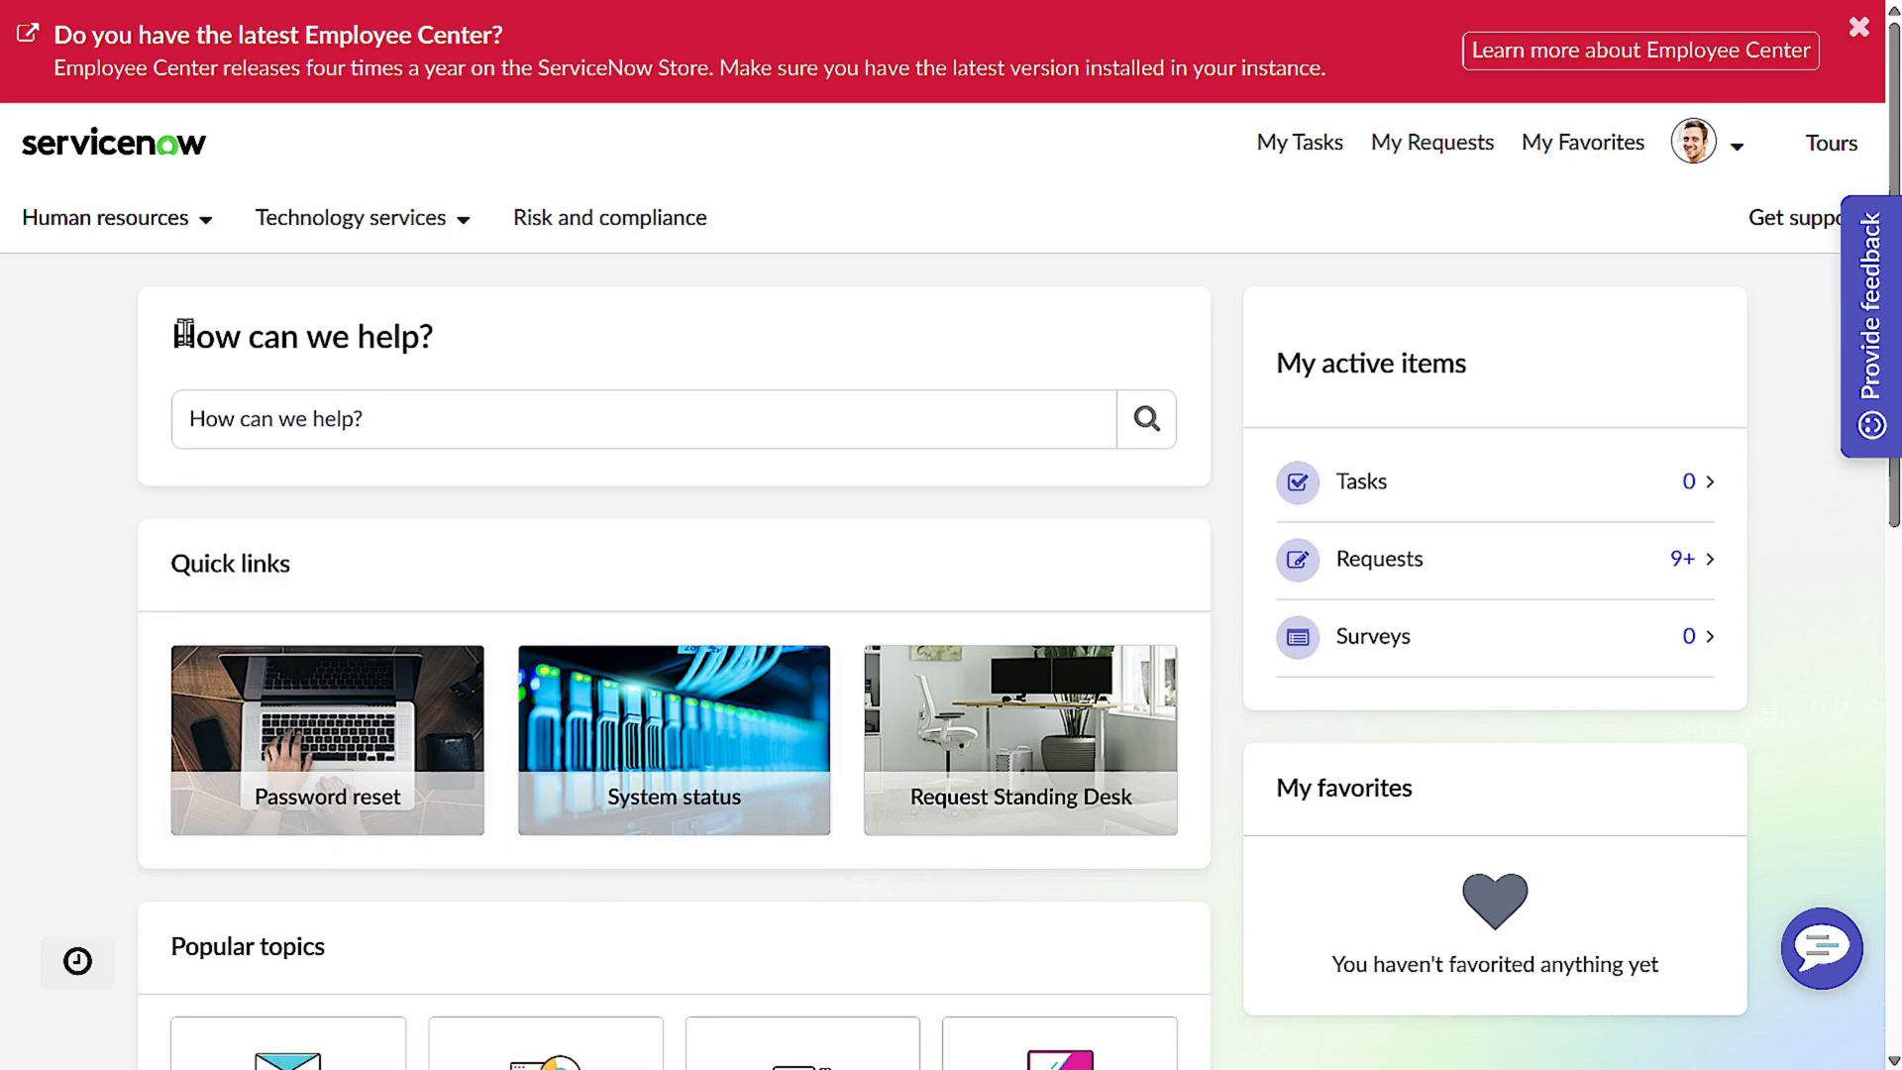
# - Dismiss the Employee Center update banner and open the employee's My Tasks page
pyautogui.click(1859, 27)
pyautogui.scroll(-5, 535, 476)
pyautogui.scroll(5, 501, 552)
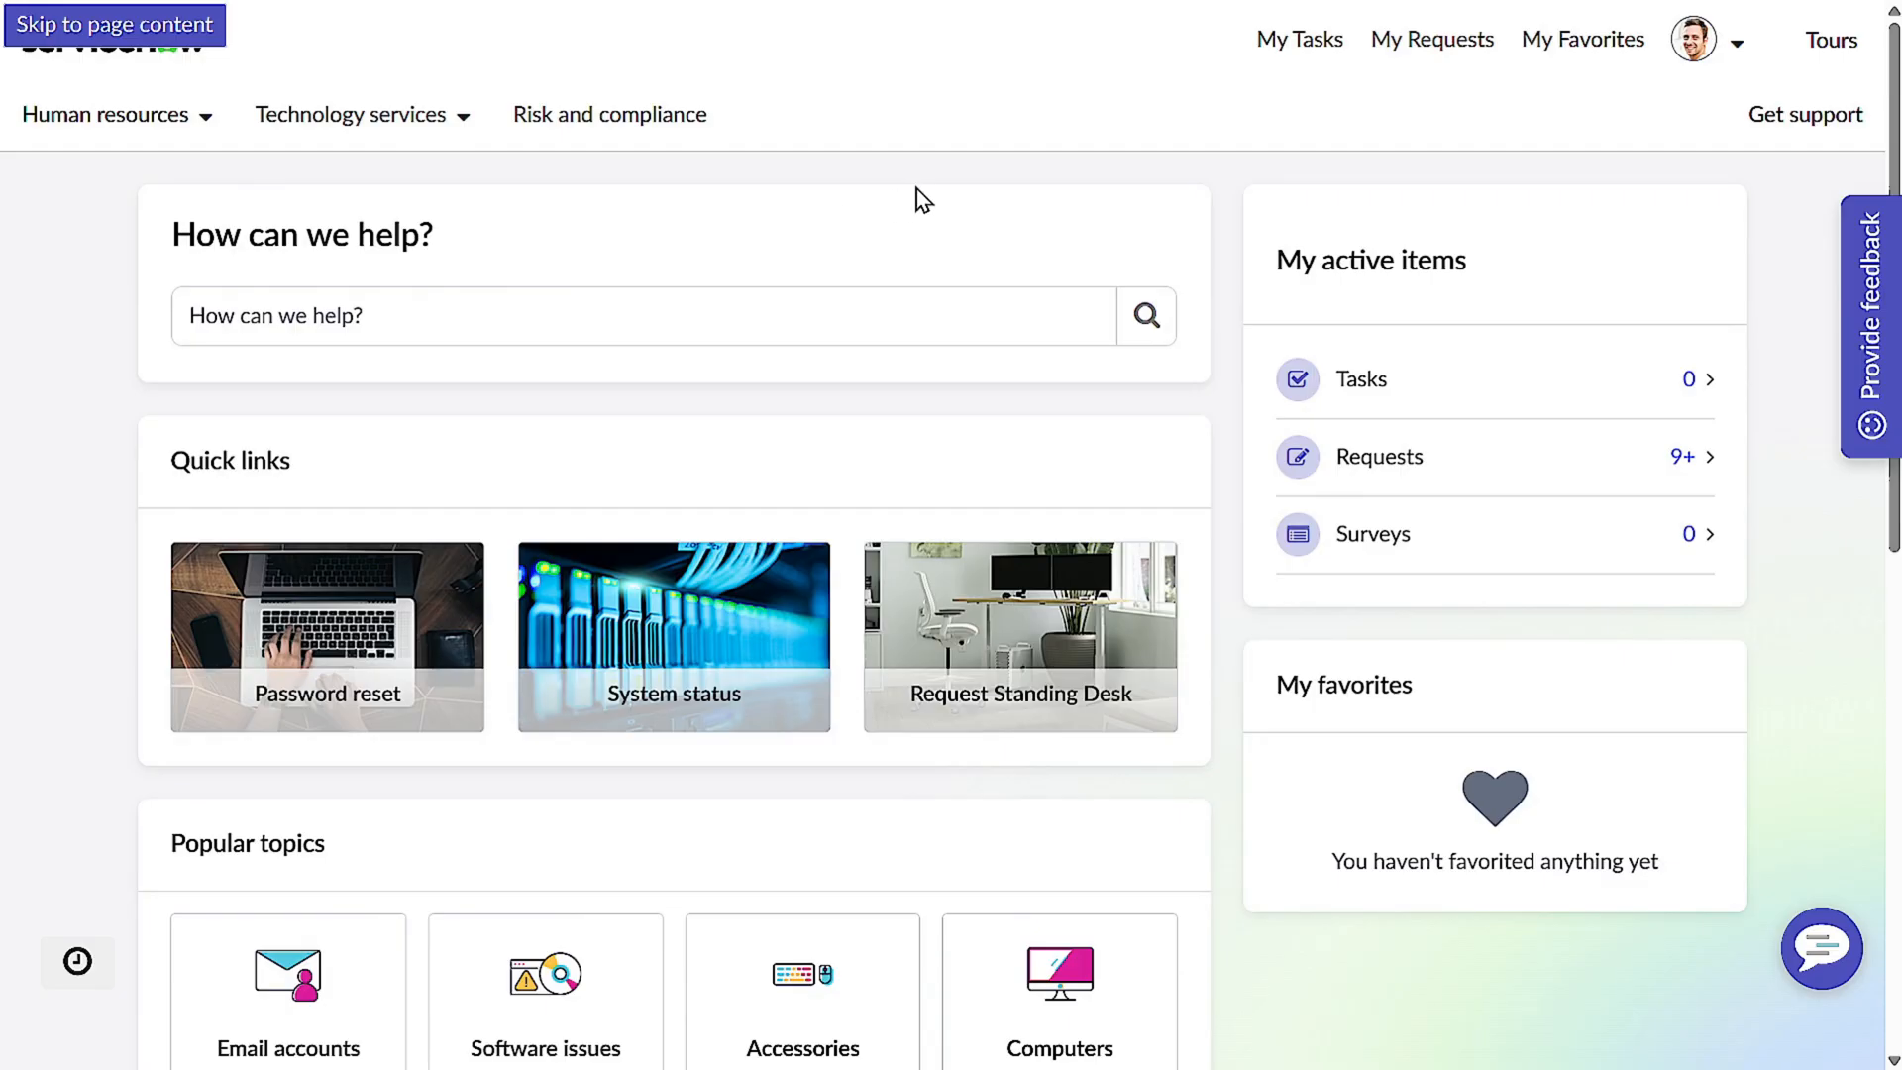
pyautogui.click(1306, 36)
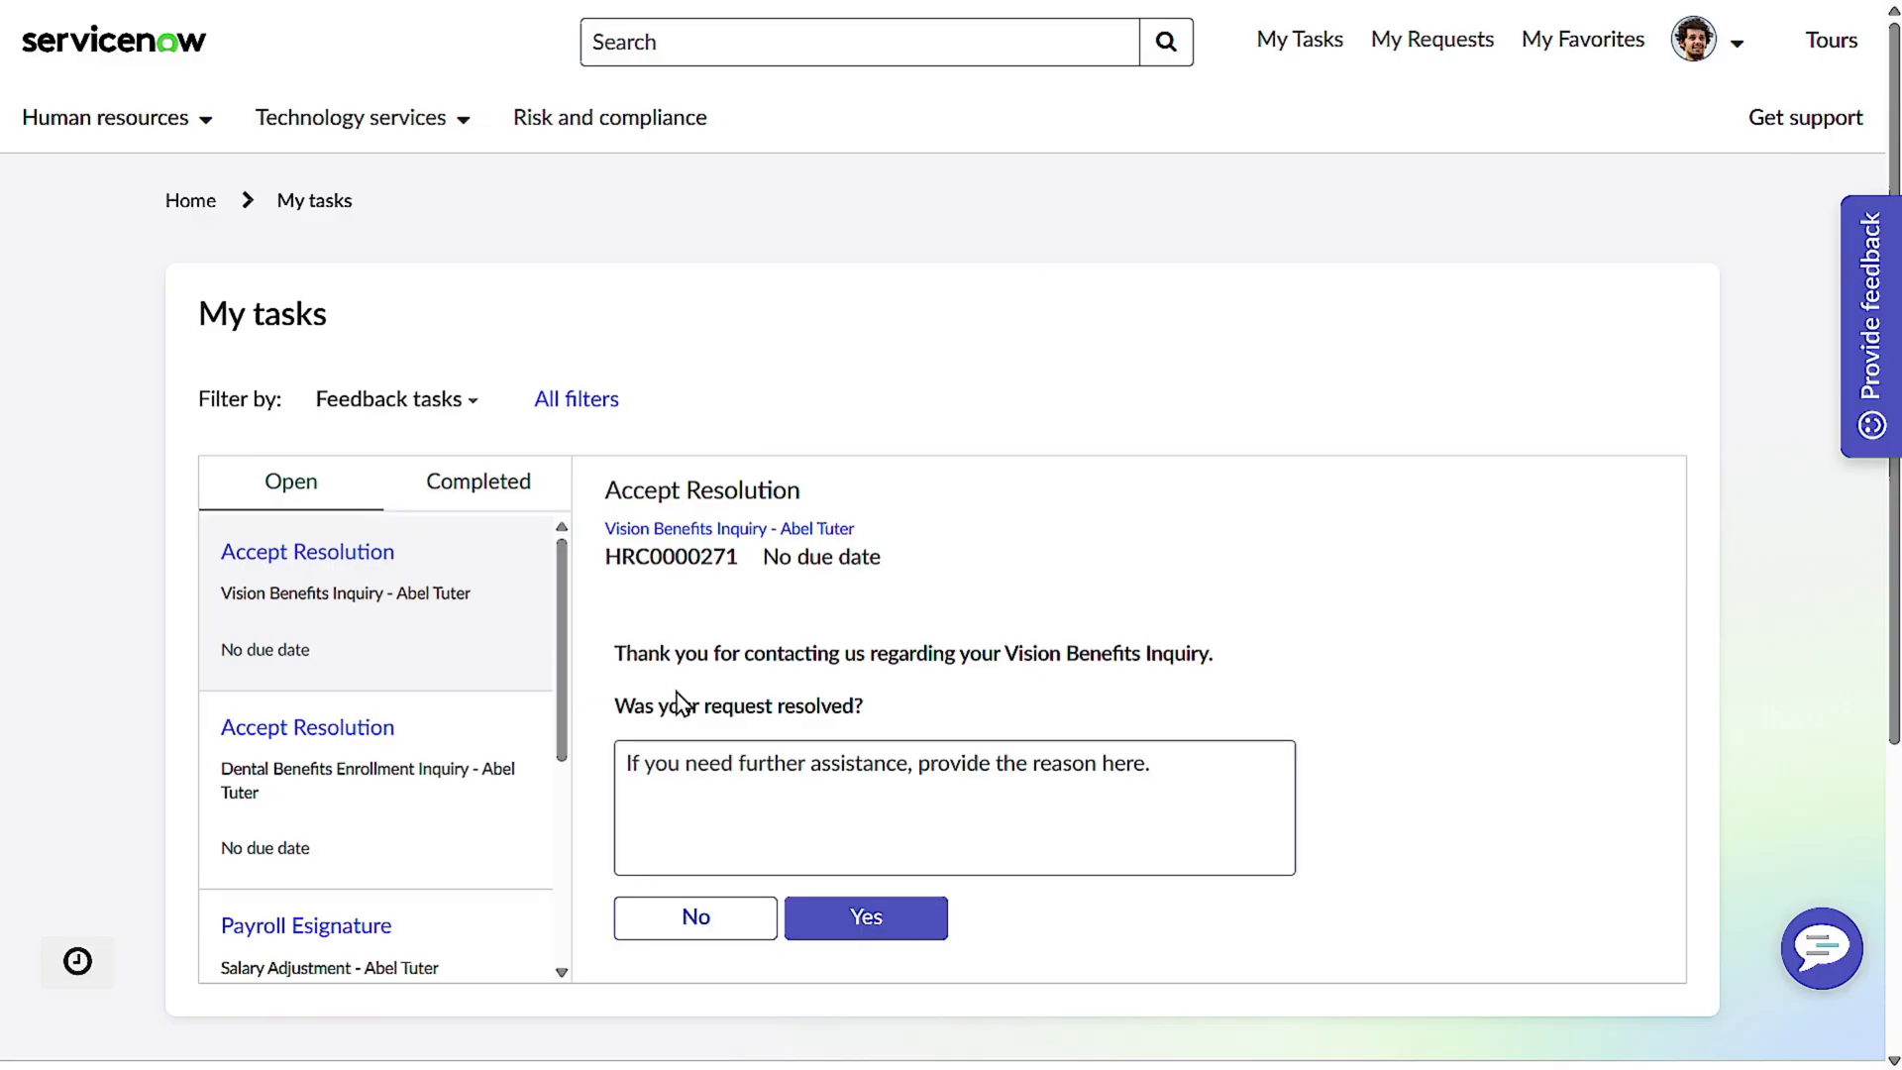
# - Look through the open tasks in My tasks and open the Payroll Esignature task
pyautogui.scroll(-1, 733, 584)
pyautogui.scroll(-3, 424, 604)
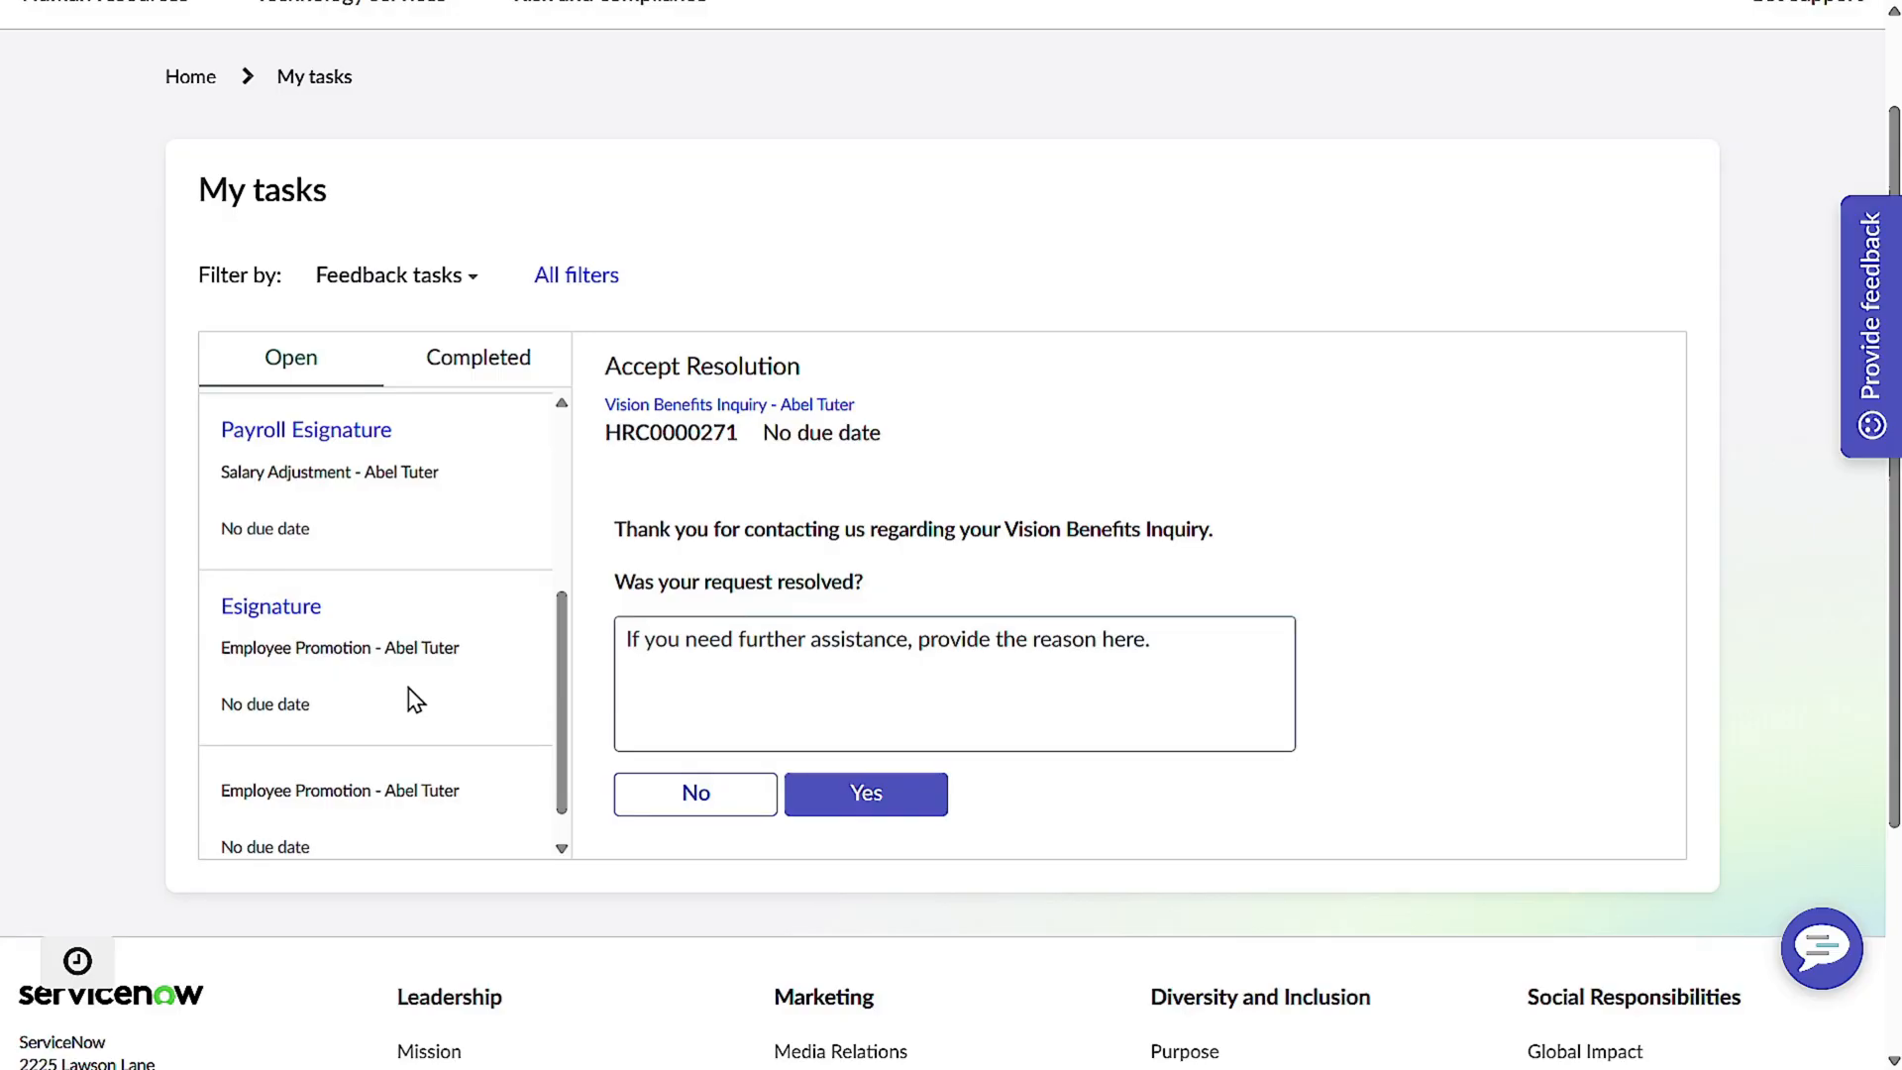
pyautogui.scroll(-1, 415, 700)
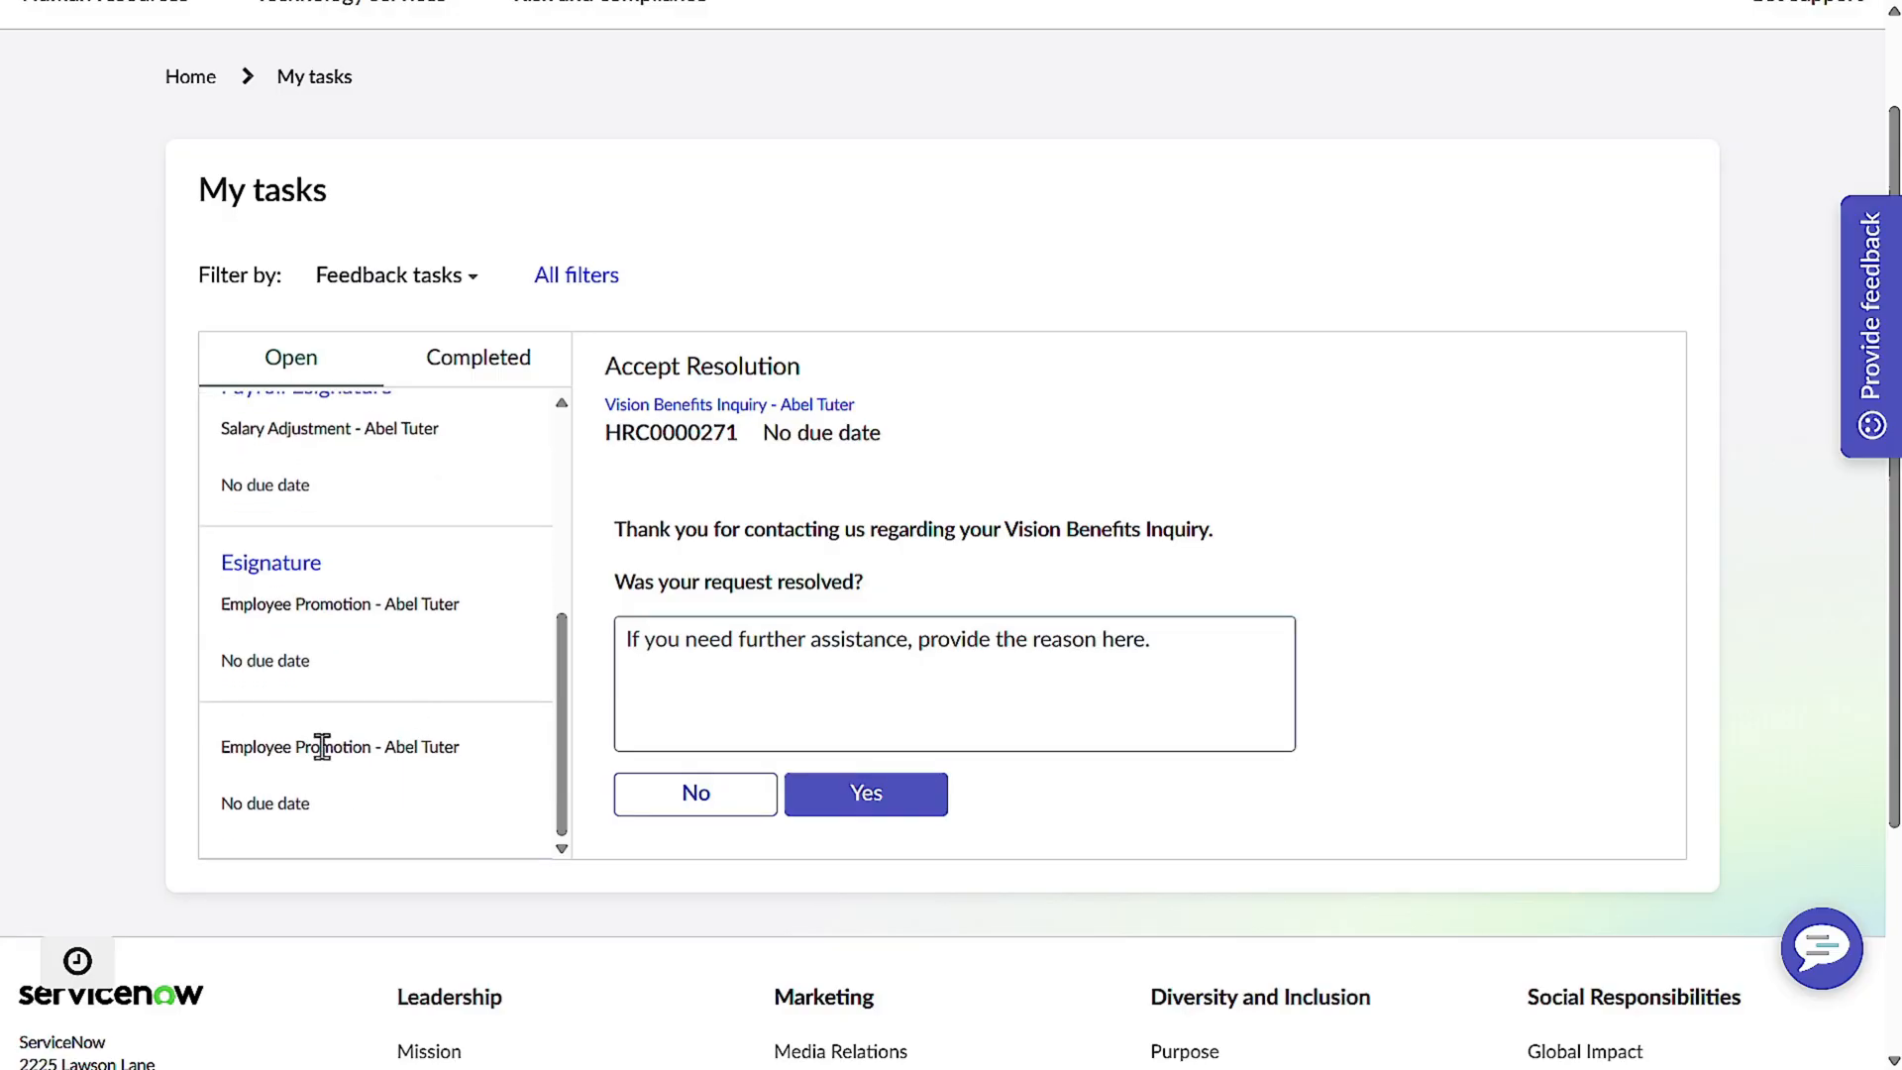
pyautogui.scroll(5, 358, 585)
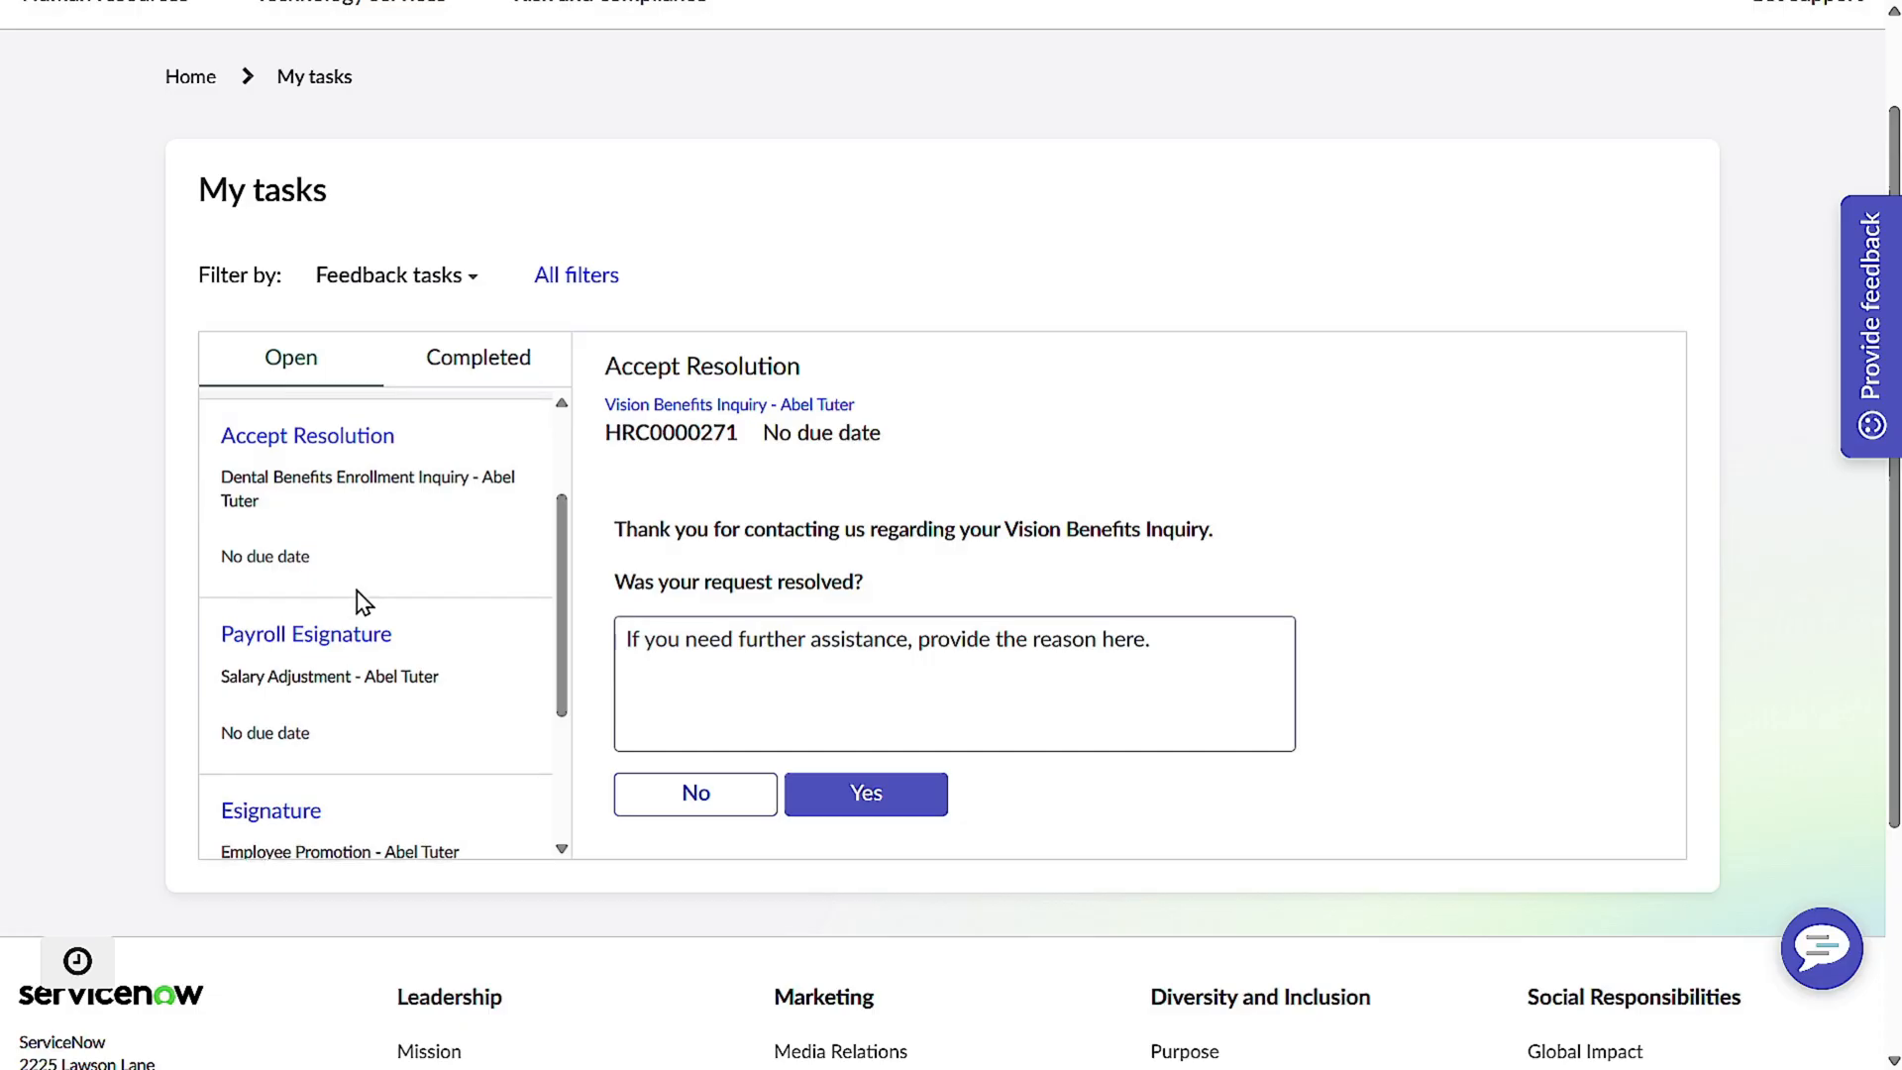
pyautogui.click(328, 634)
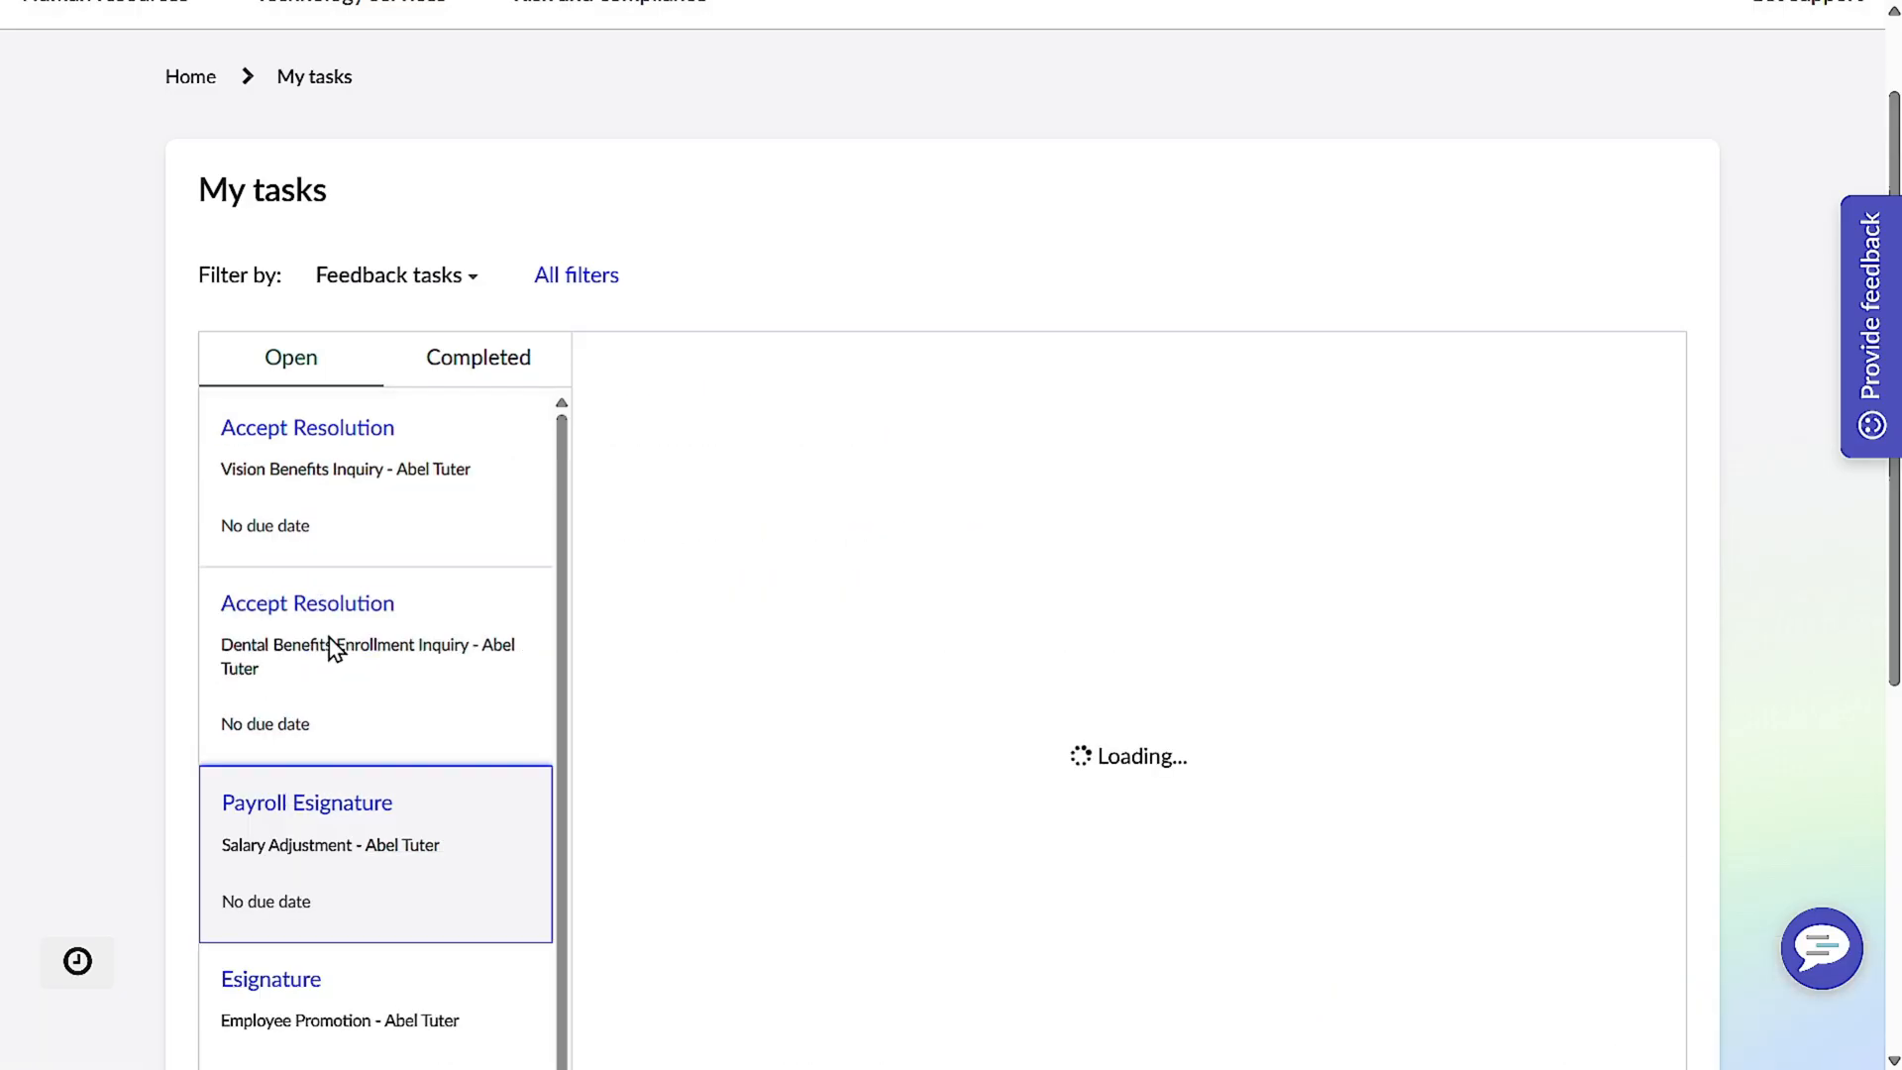
pyautogui.scroll(-1, 891, 686)
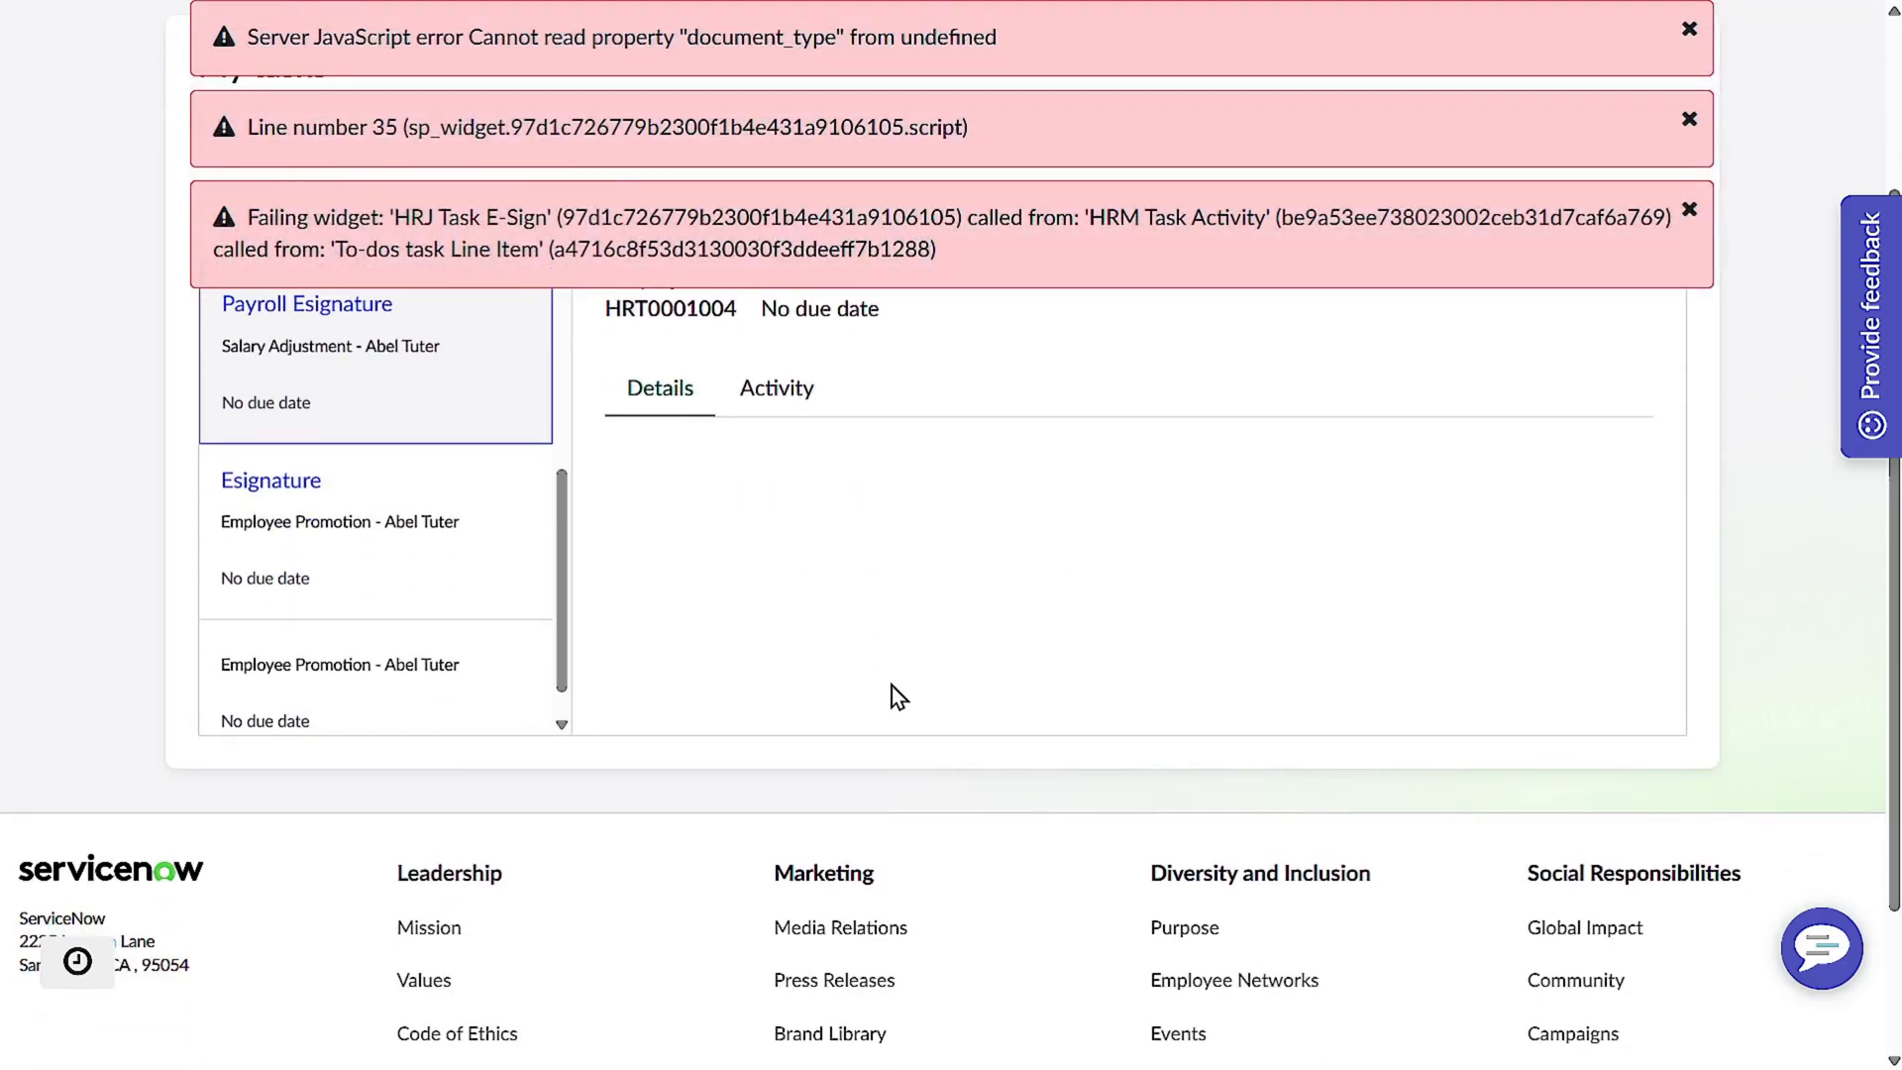
# - Dismiss the error messages on the Payroll Esignature task and look over the open tasks list again
pyautogui.scroll(3, 891, 686)
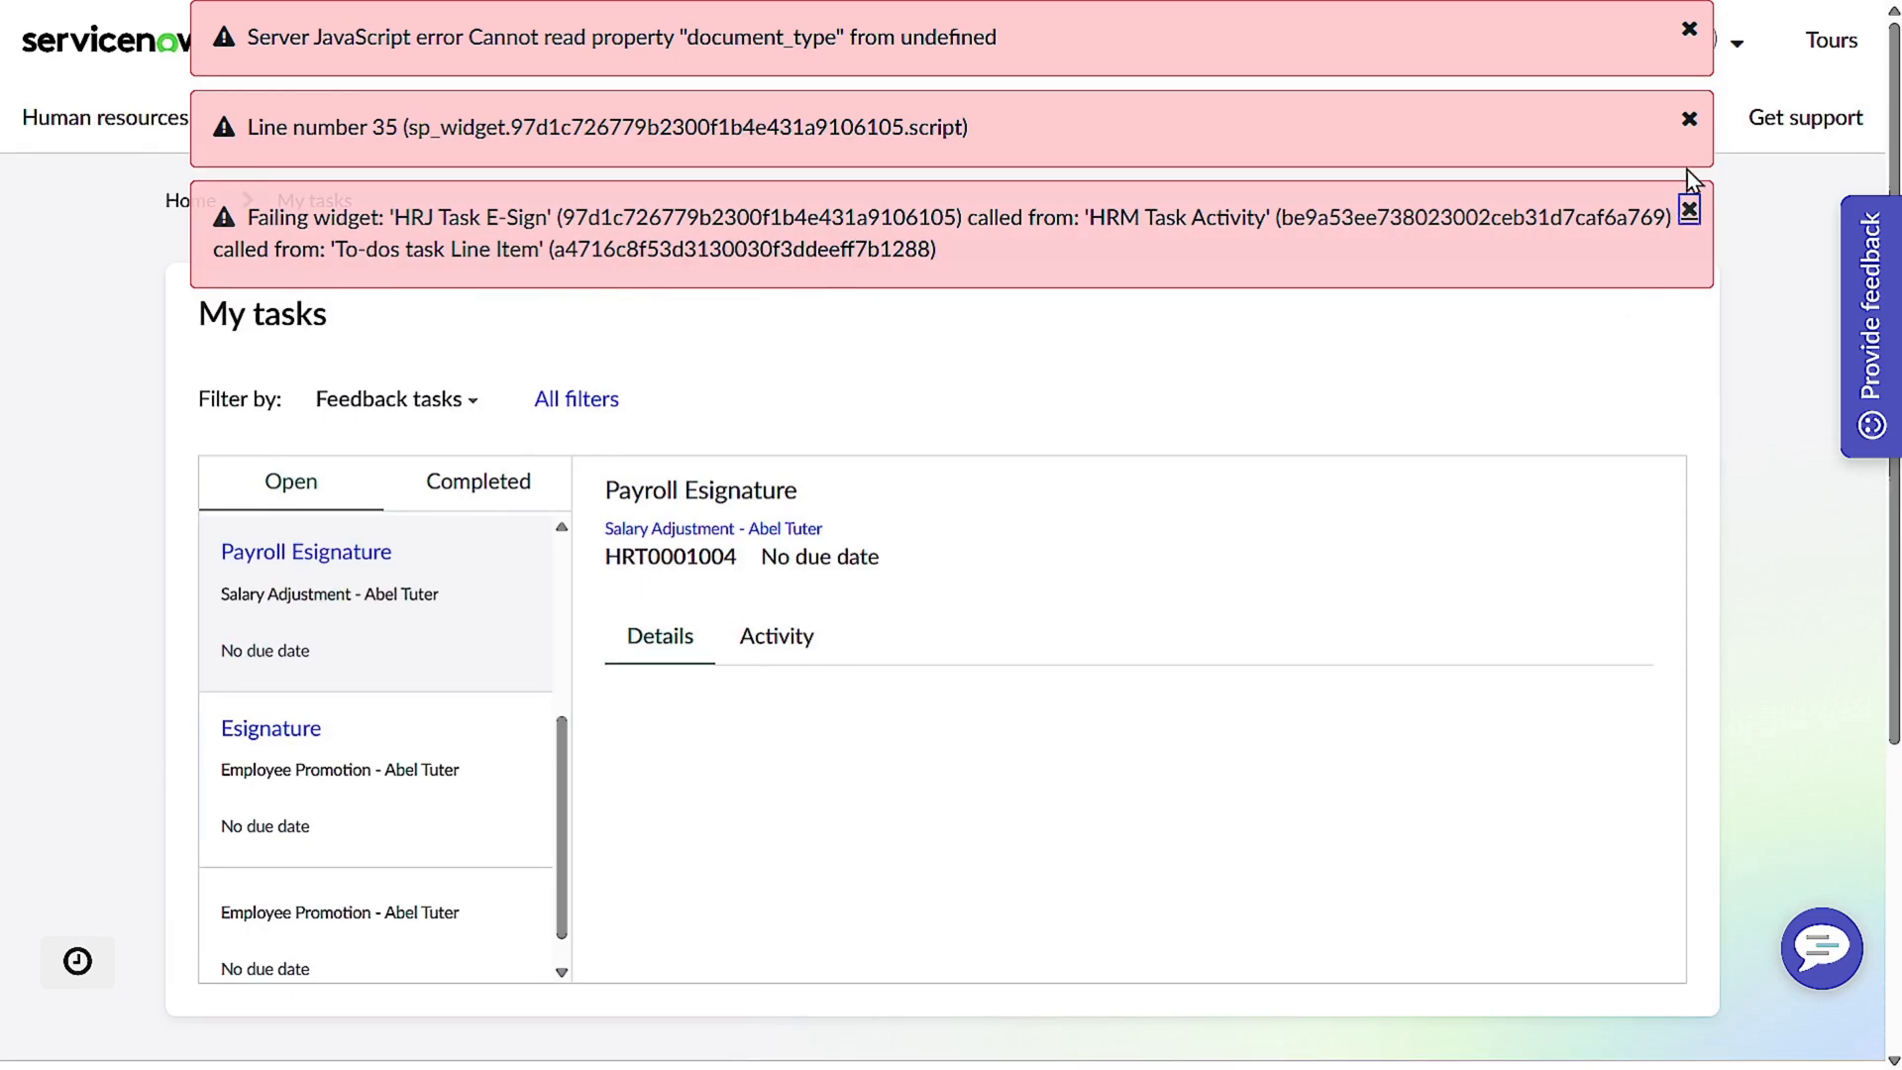
pyautogui.click(1689, 211)
pyautogui.click(1690, 119)
pyautogui.click(1689, 29)
pyautogui.scroll(-5, 442, 760)
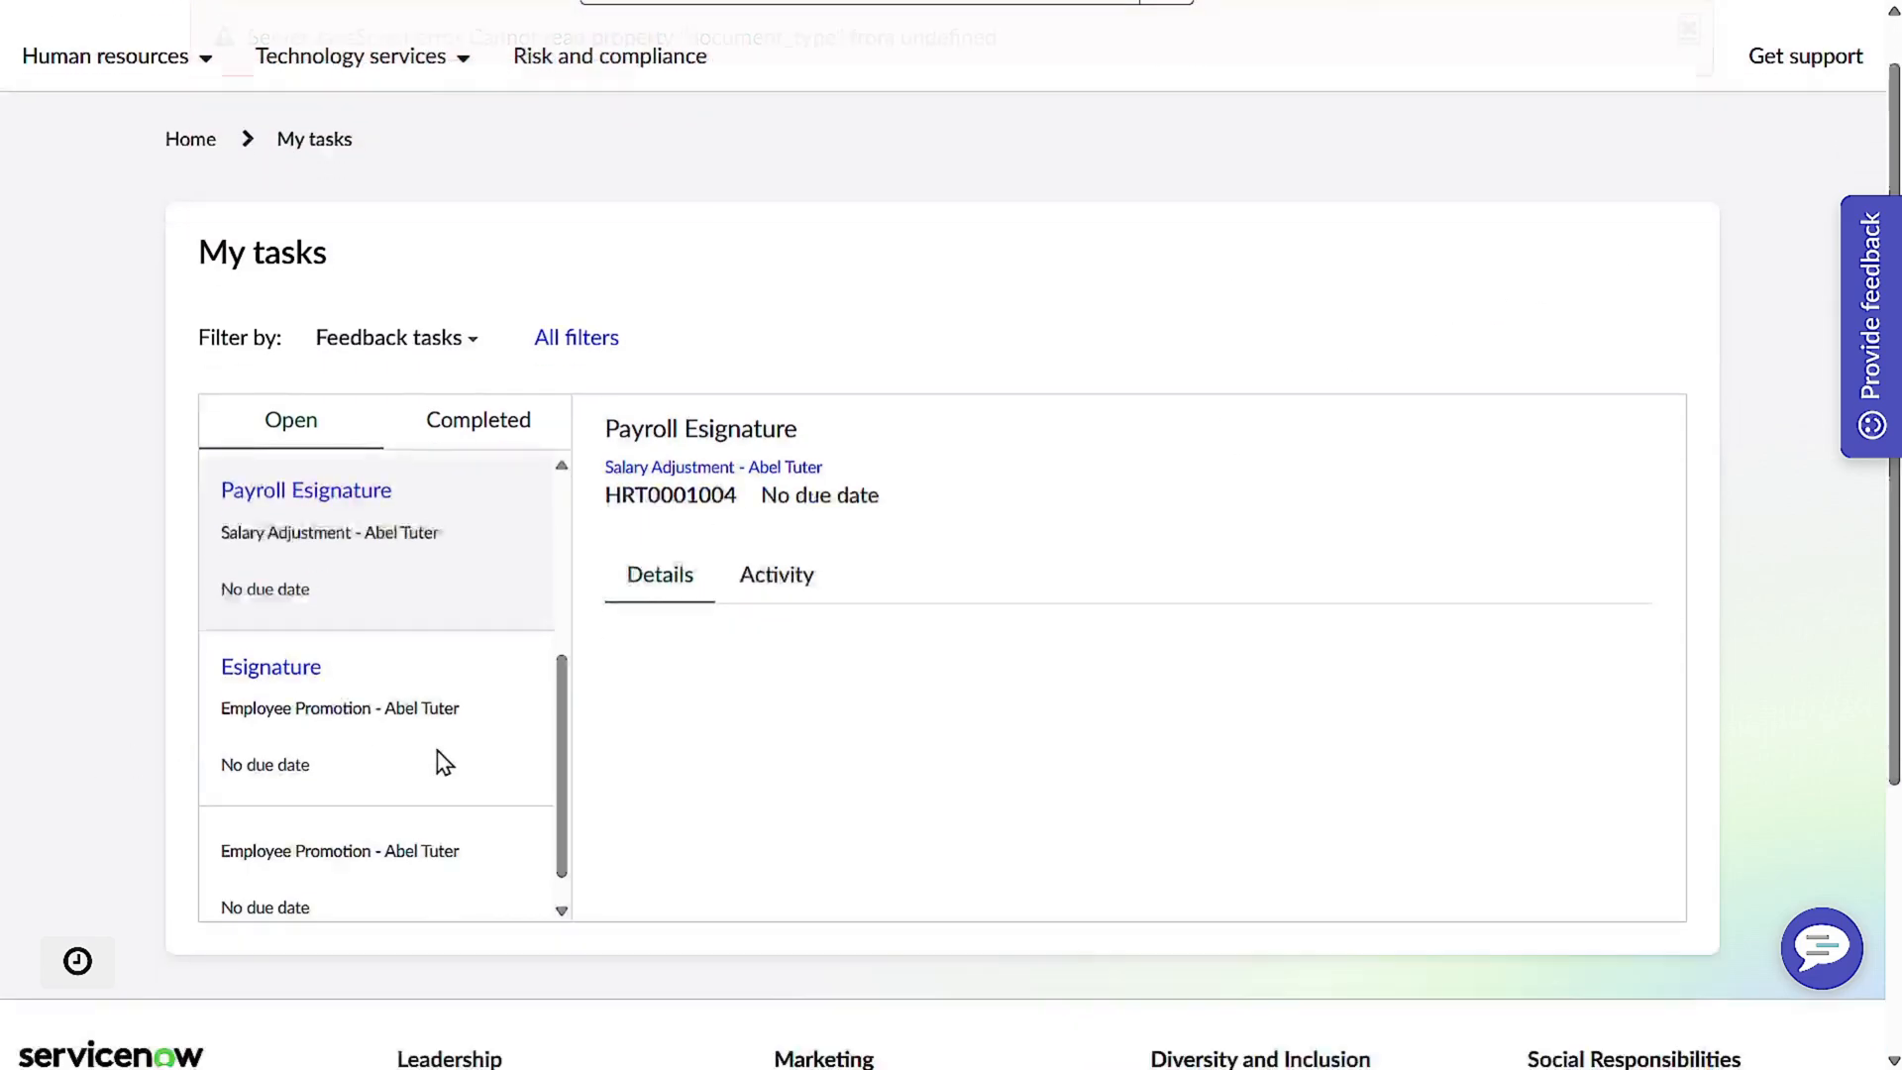
pyautogui.scroll(5, 394, 417)
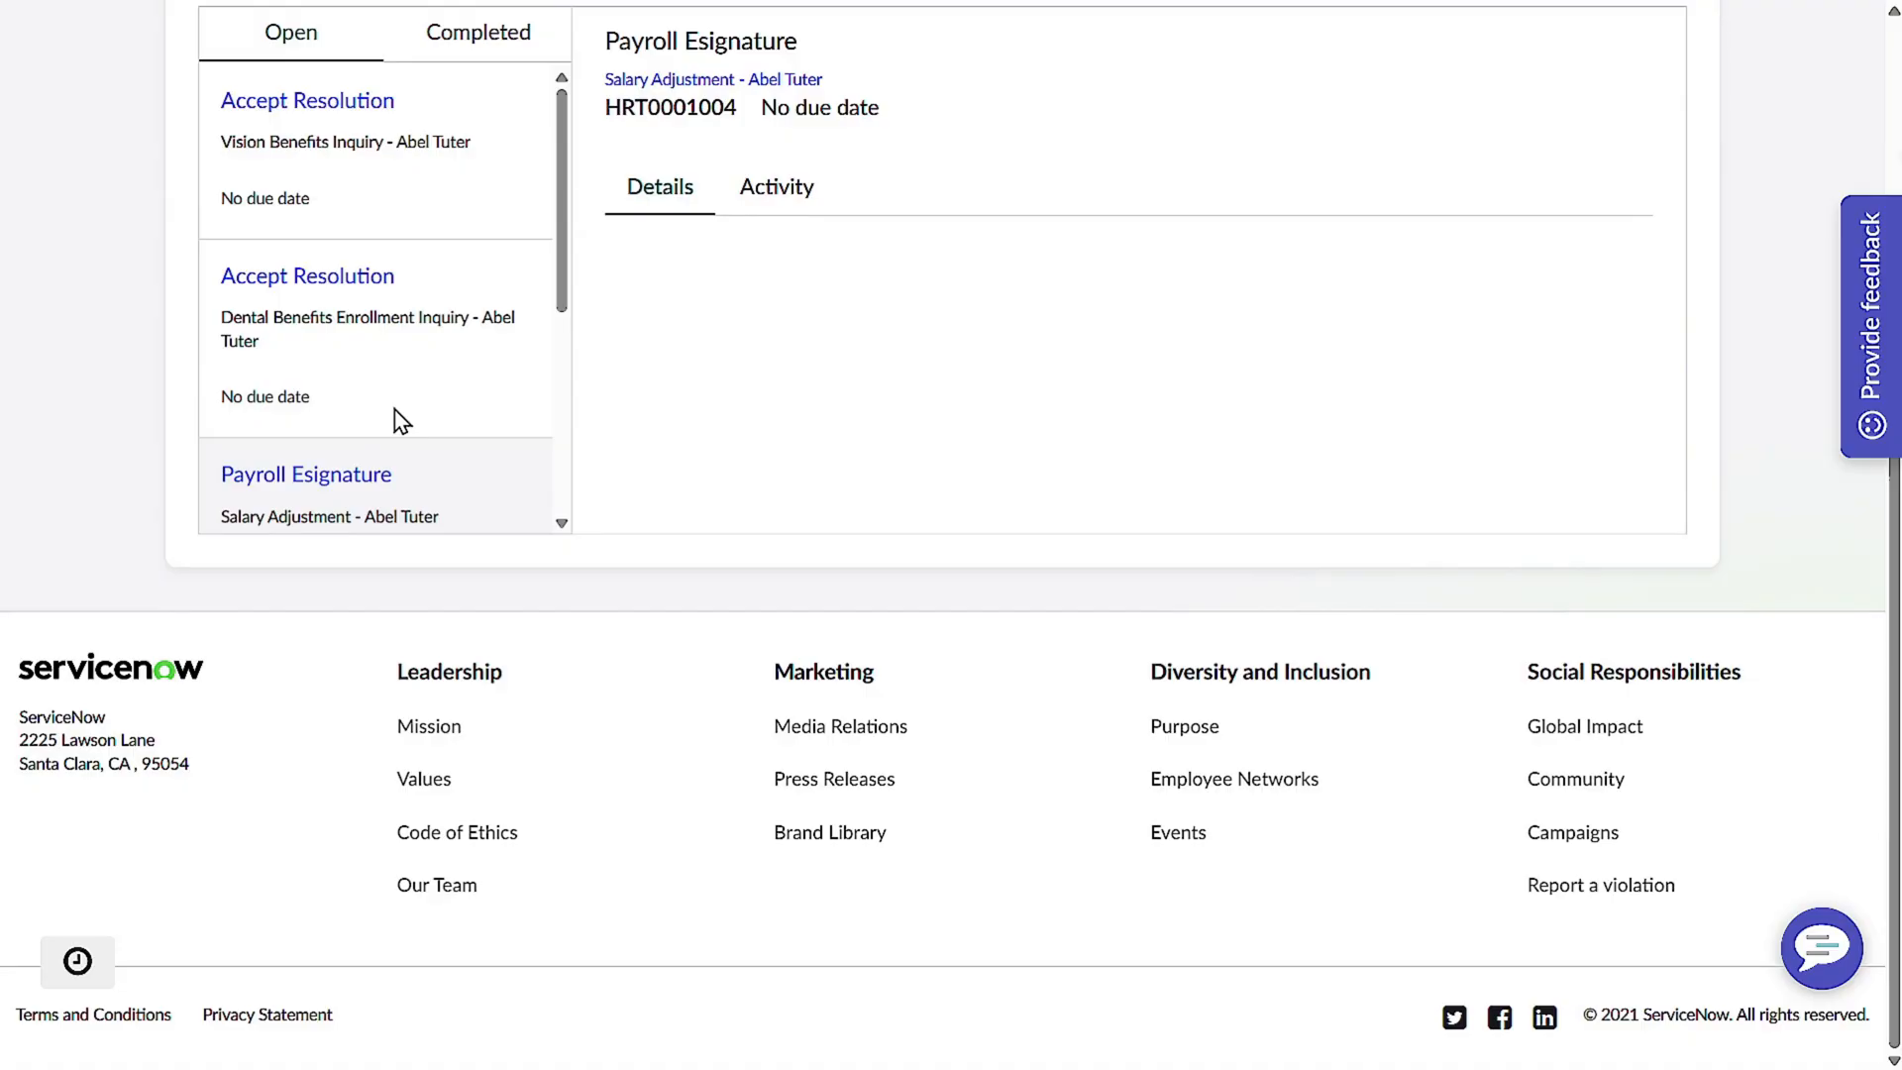
pyautogui.scroll(1, 43, 403)
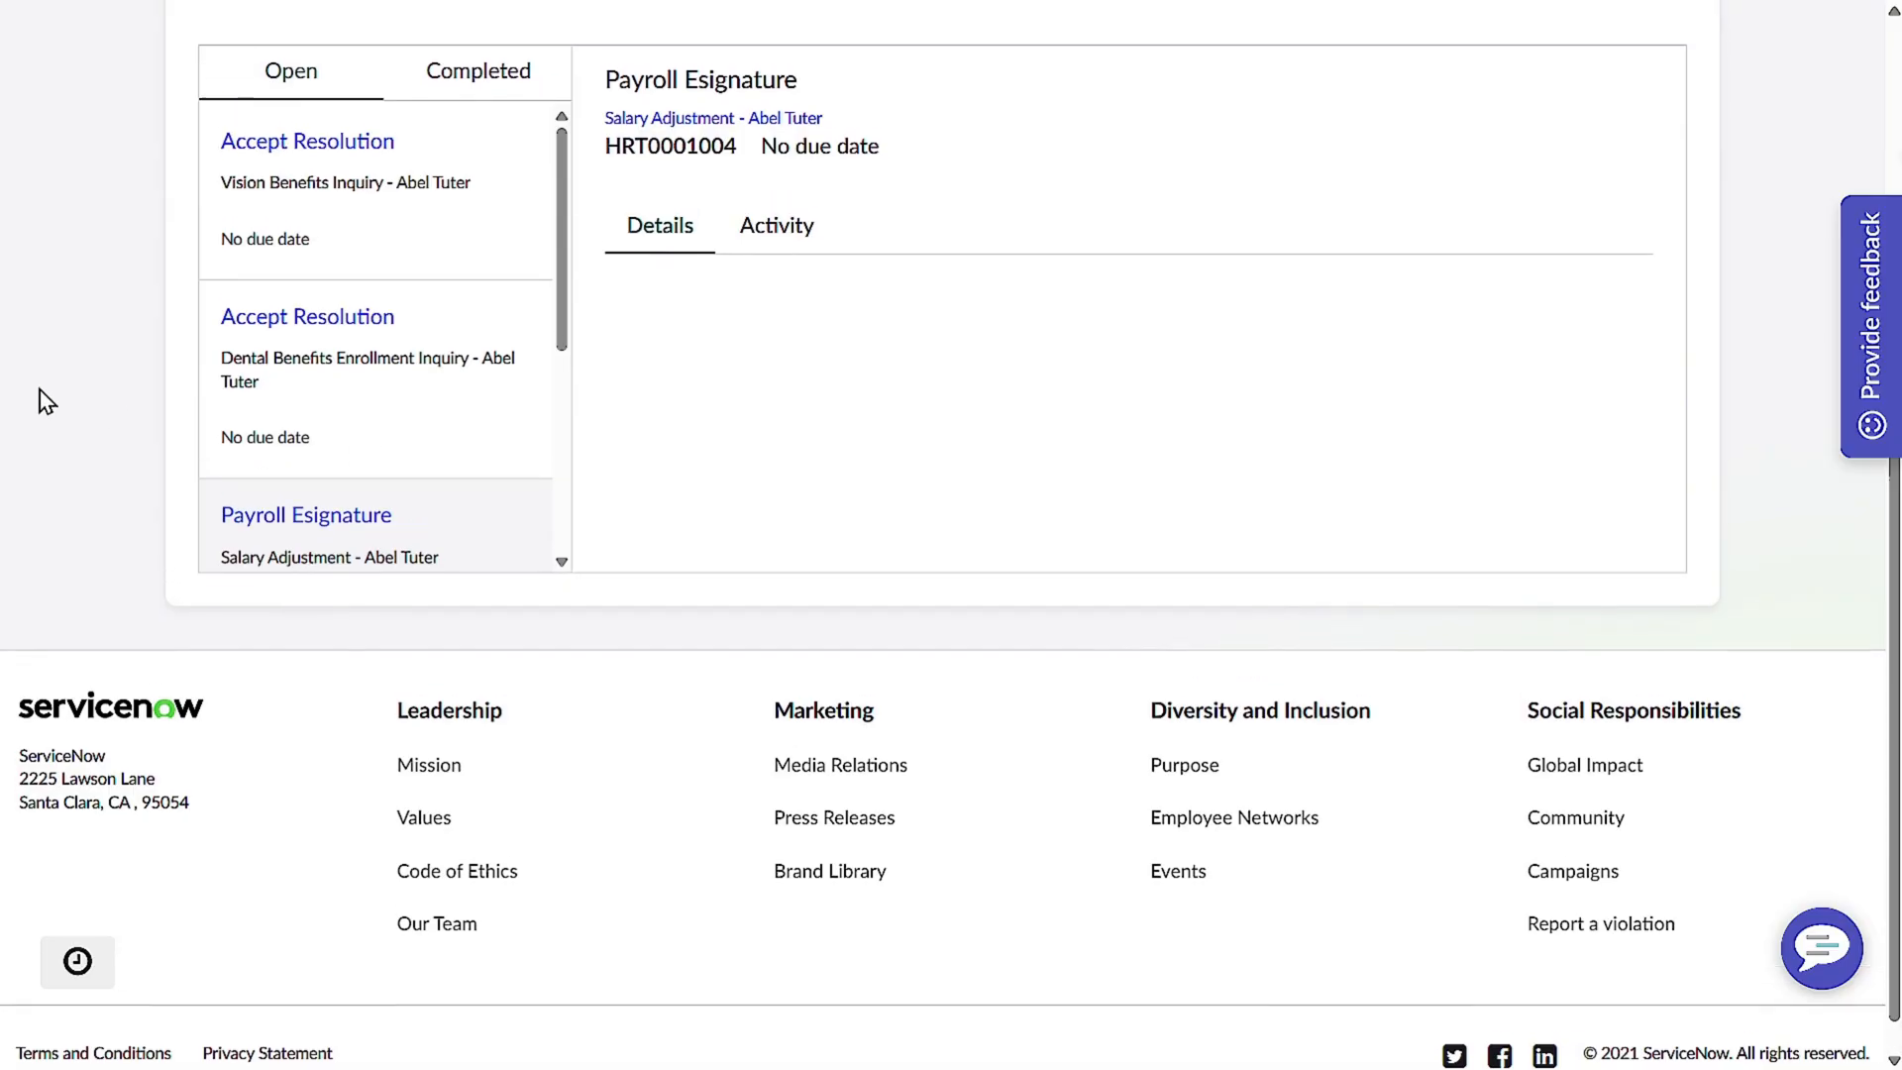
pyautogui.scroll(-4, 268, 437)
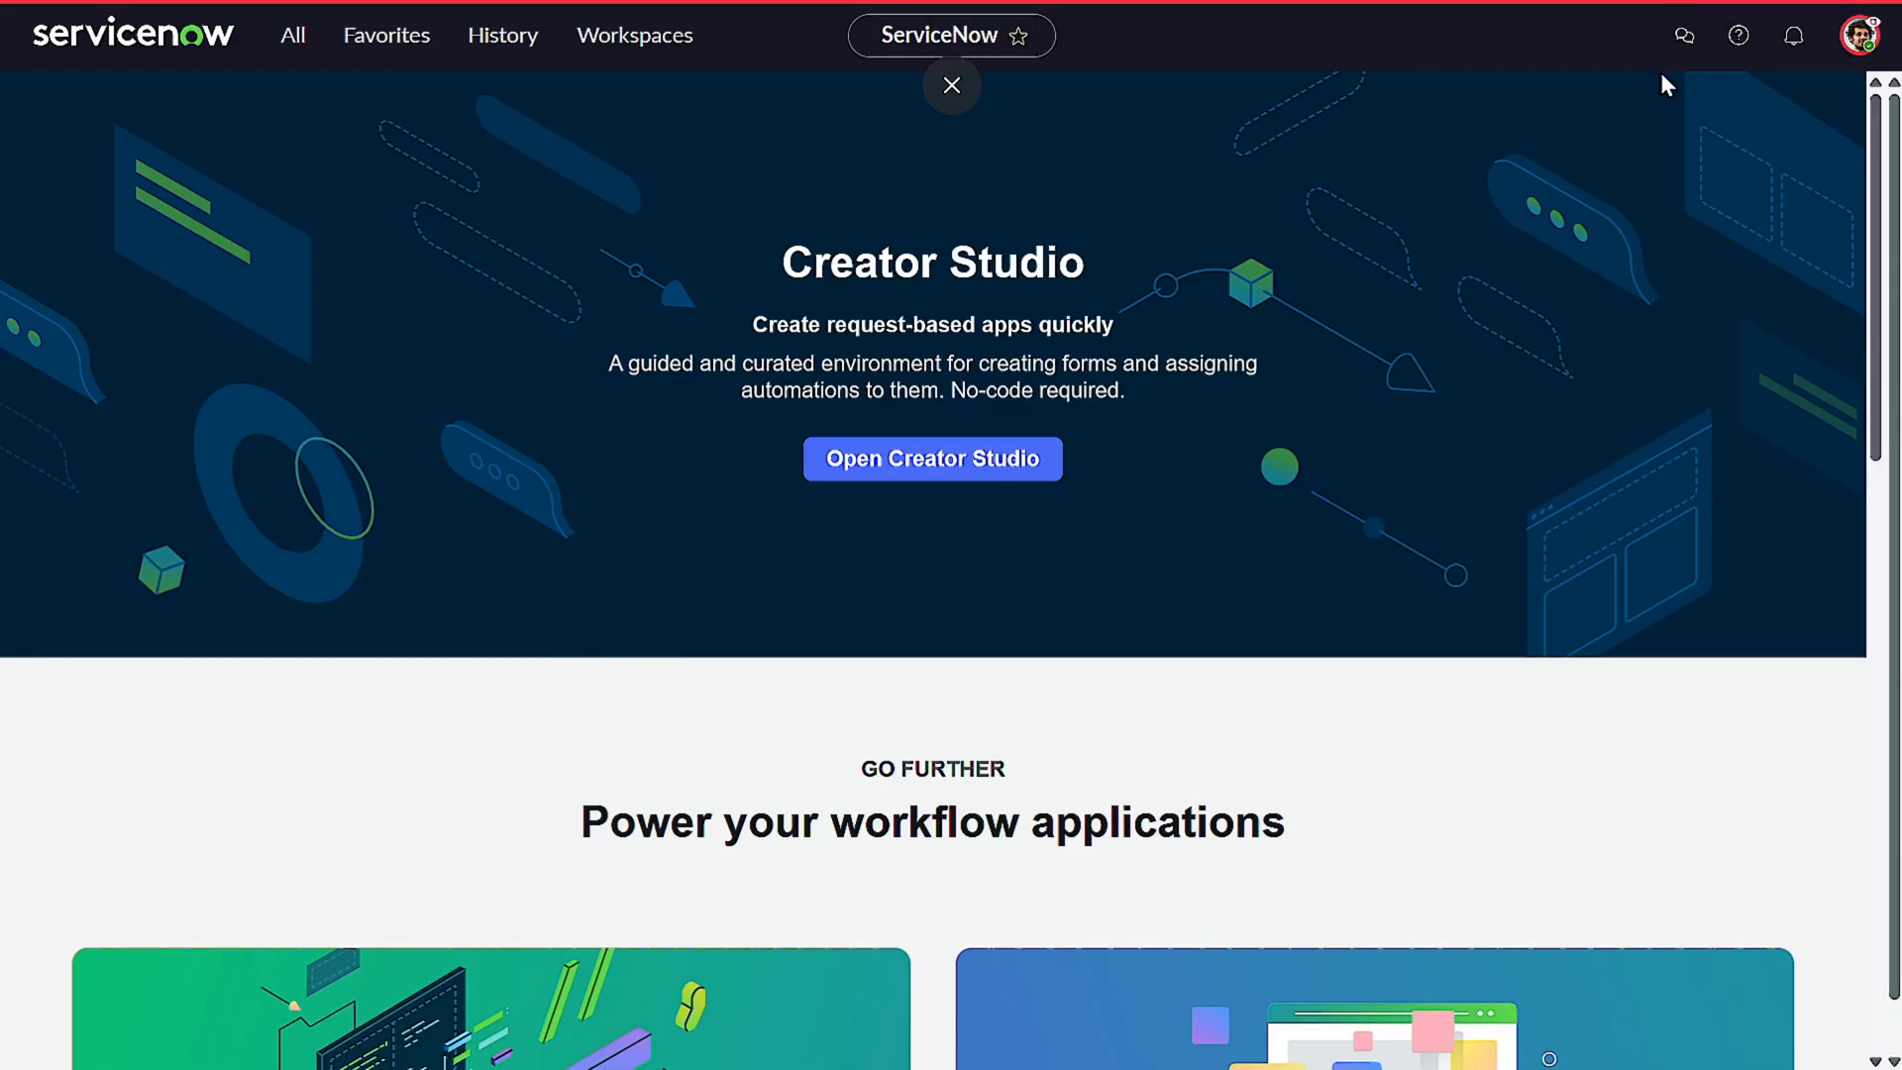
# - End the impersonation and return to the Tasks list of the promotion's HR Payroll Case from the recent history
pyautogui.click(1861, 35)
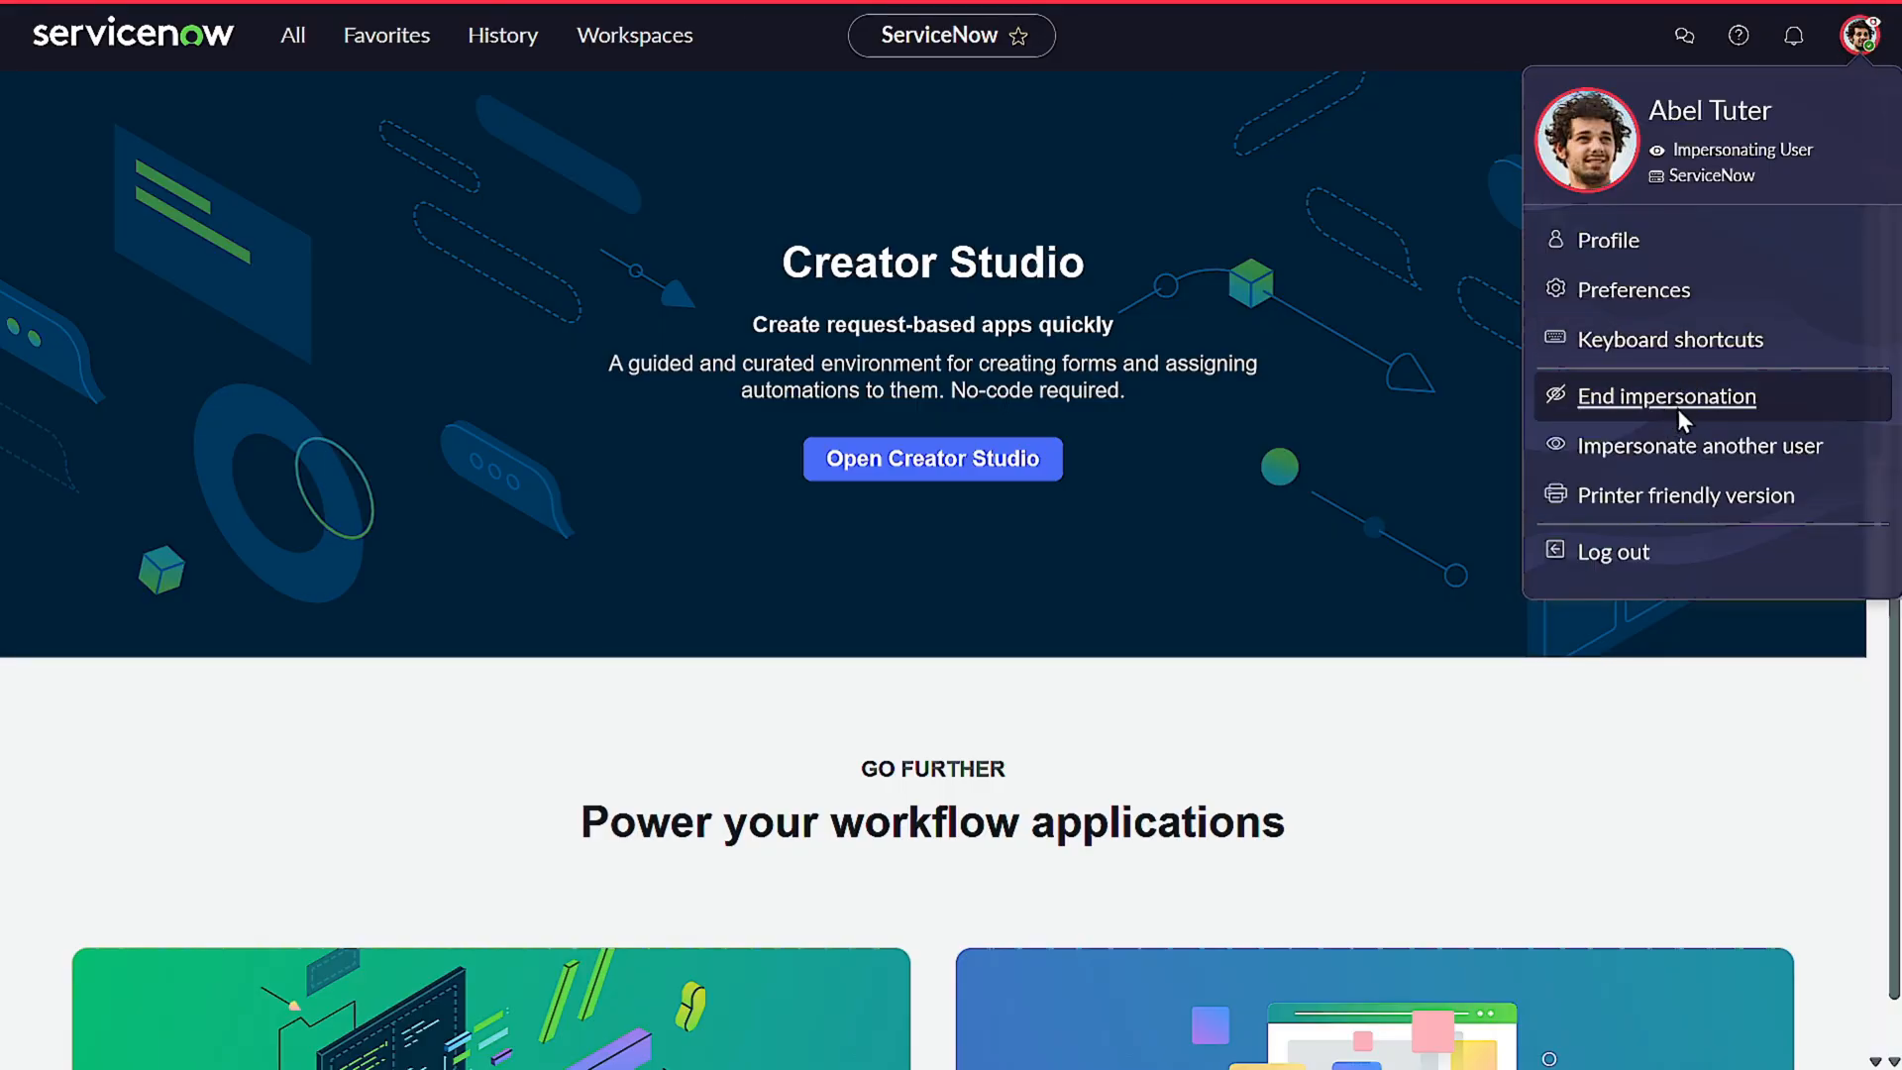
pyautogui.click(1678, 408)
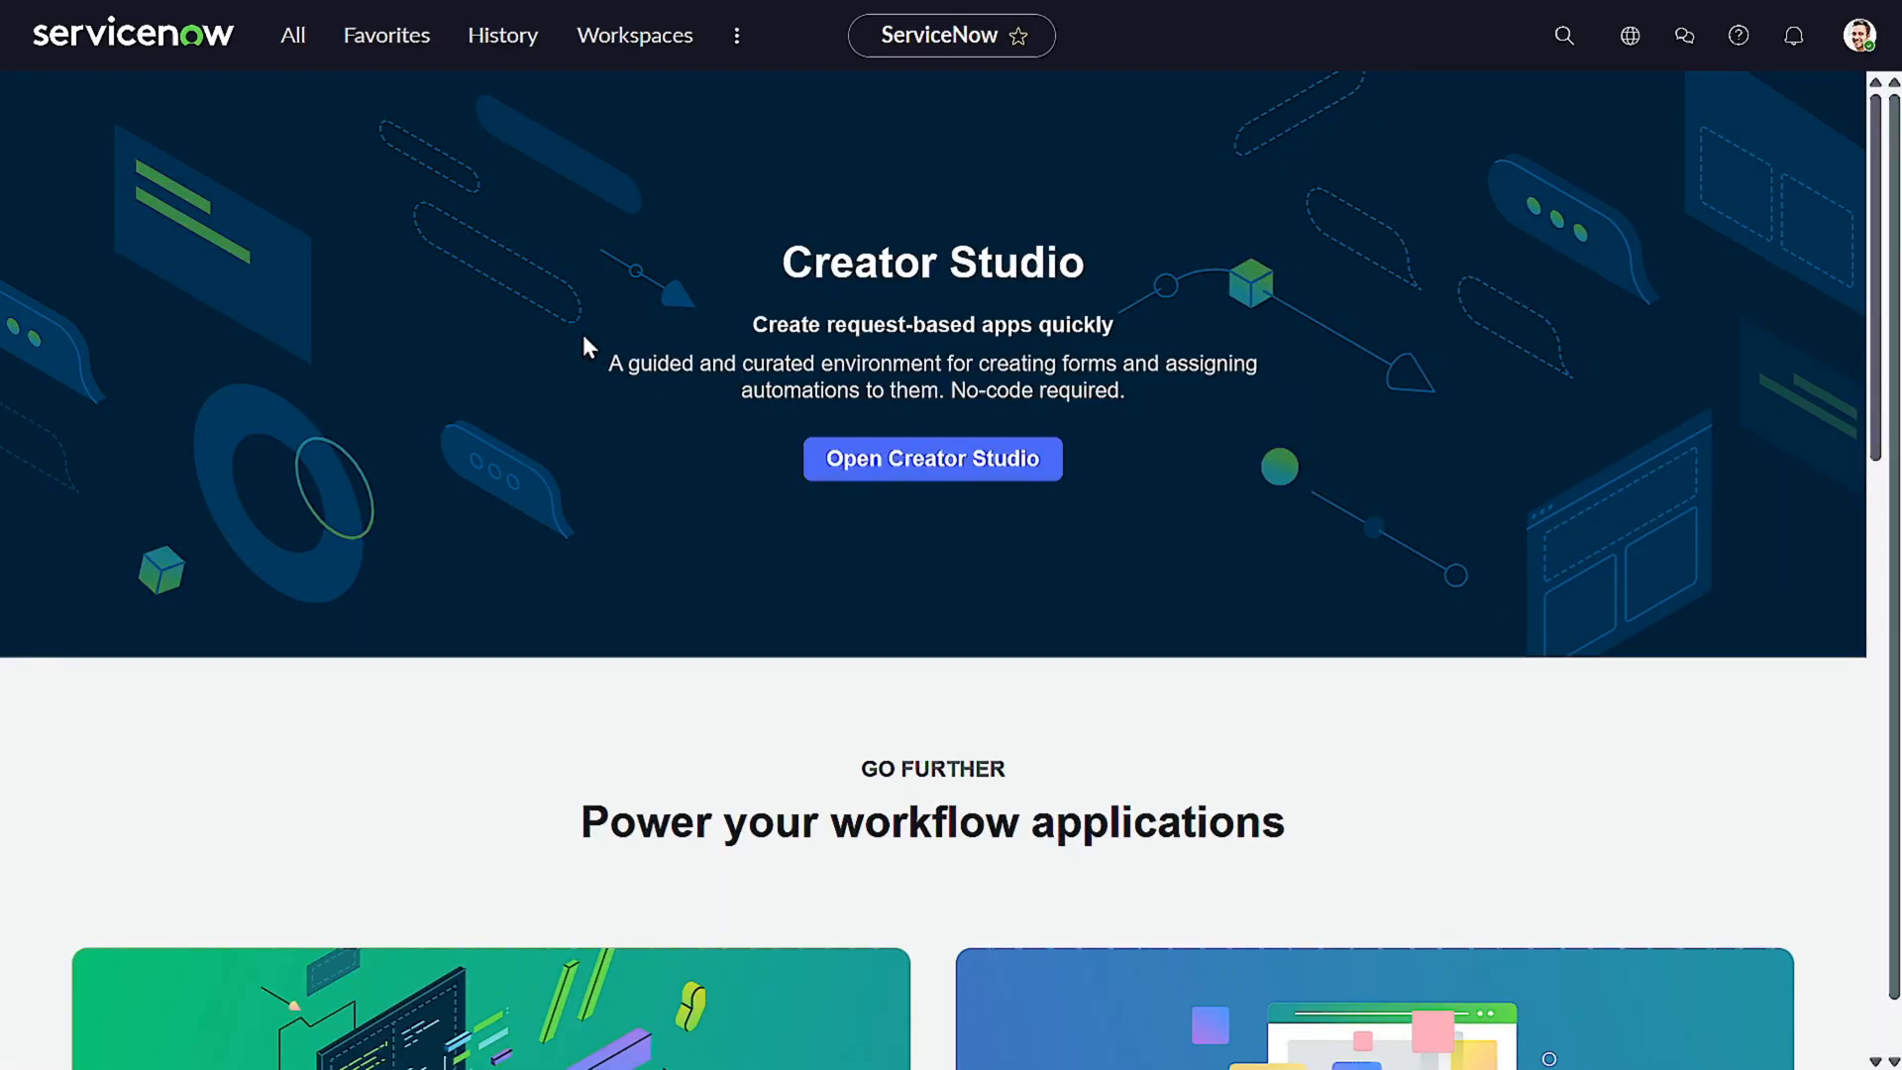
pyautogui.click(512, 50)
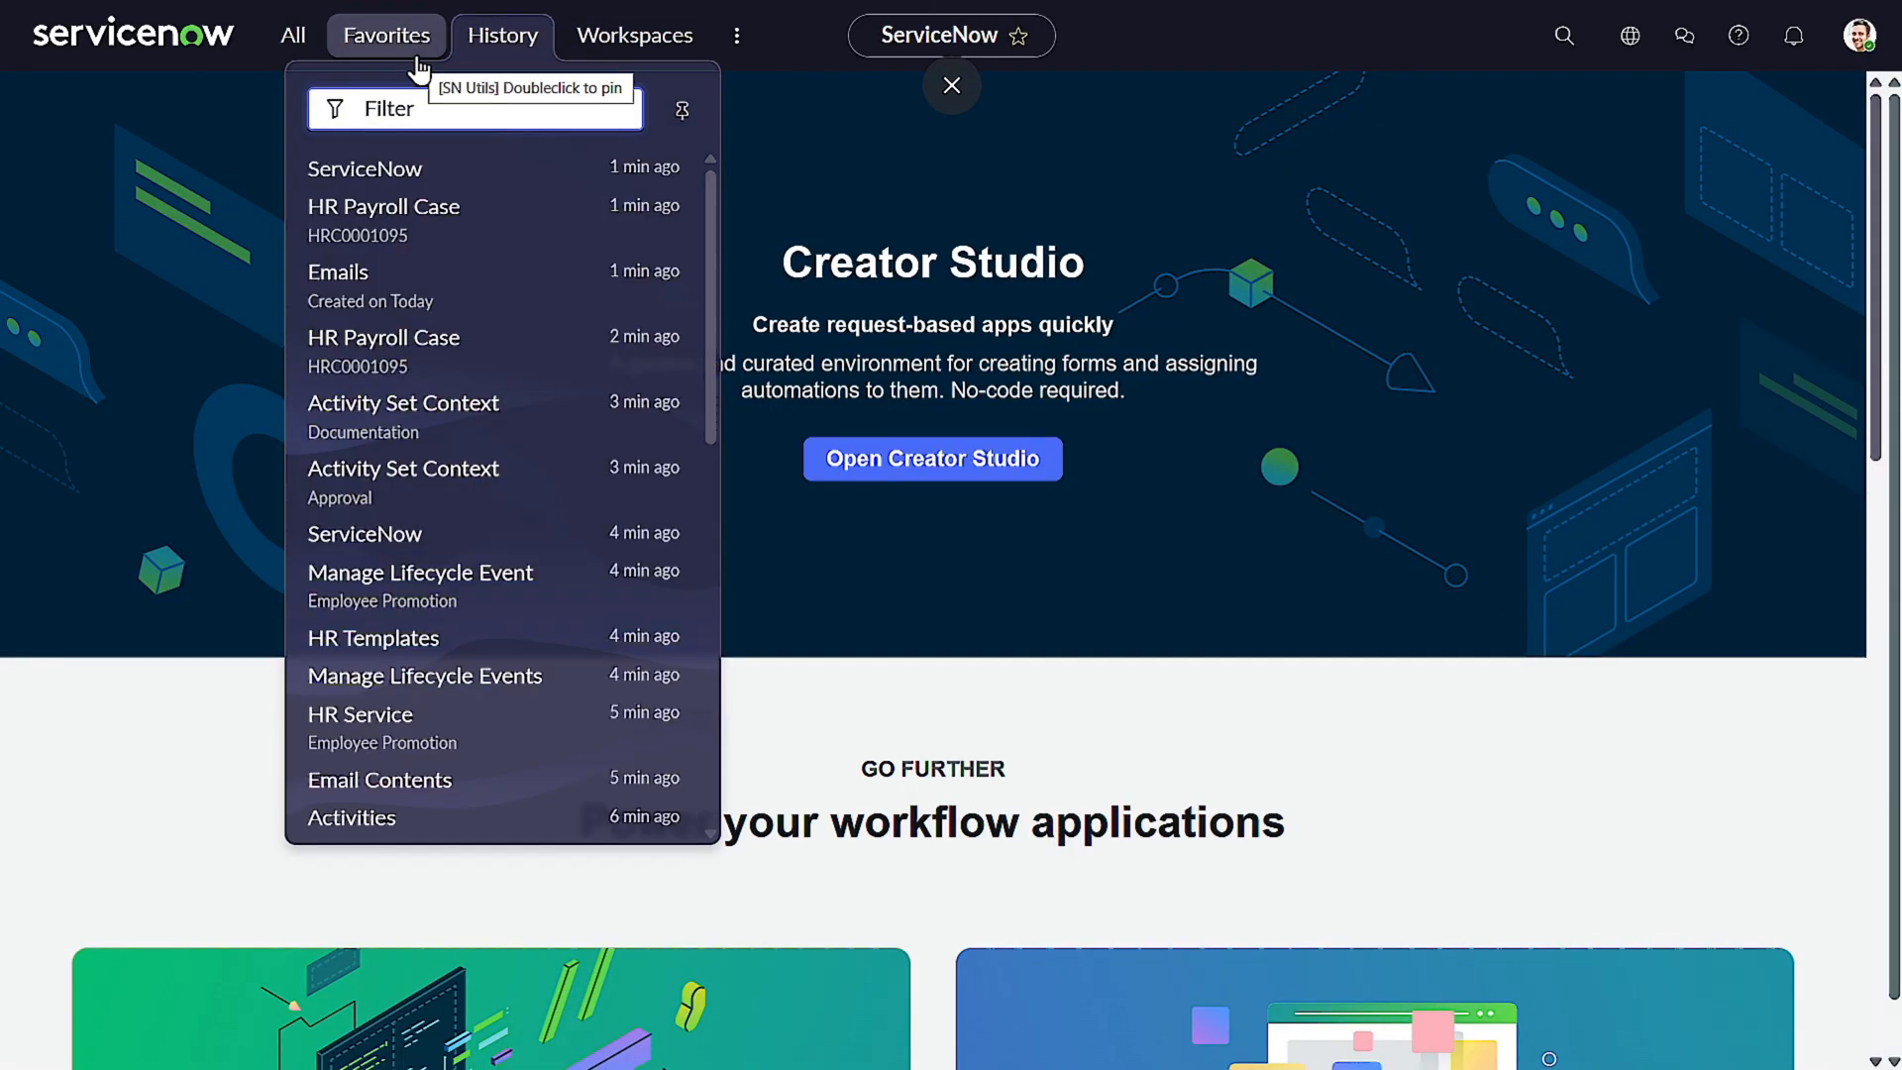
pyautogui.click(402, 211)
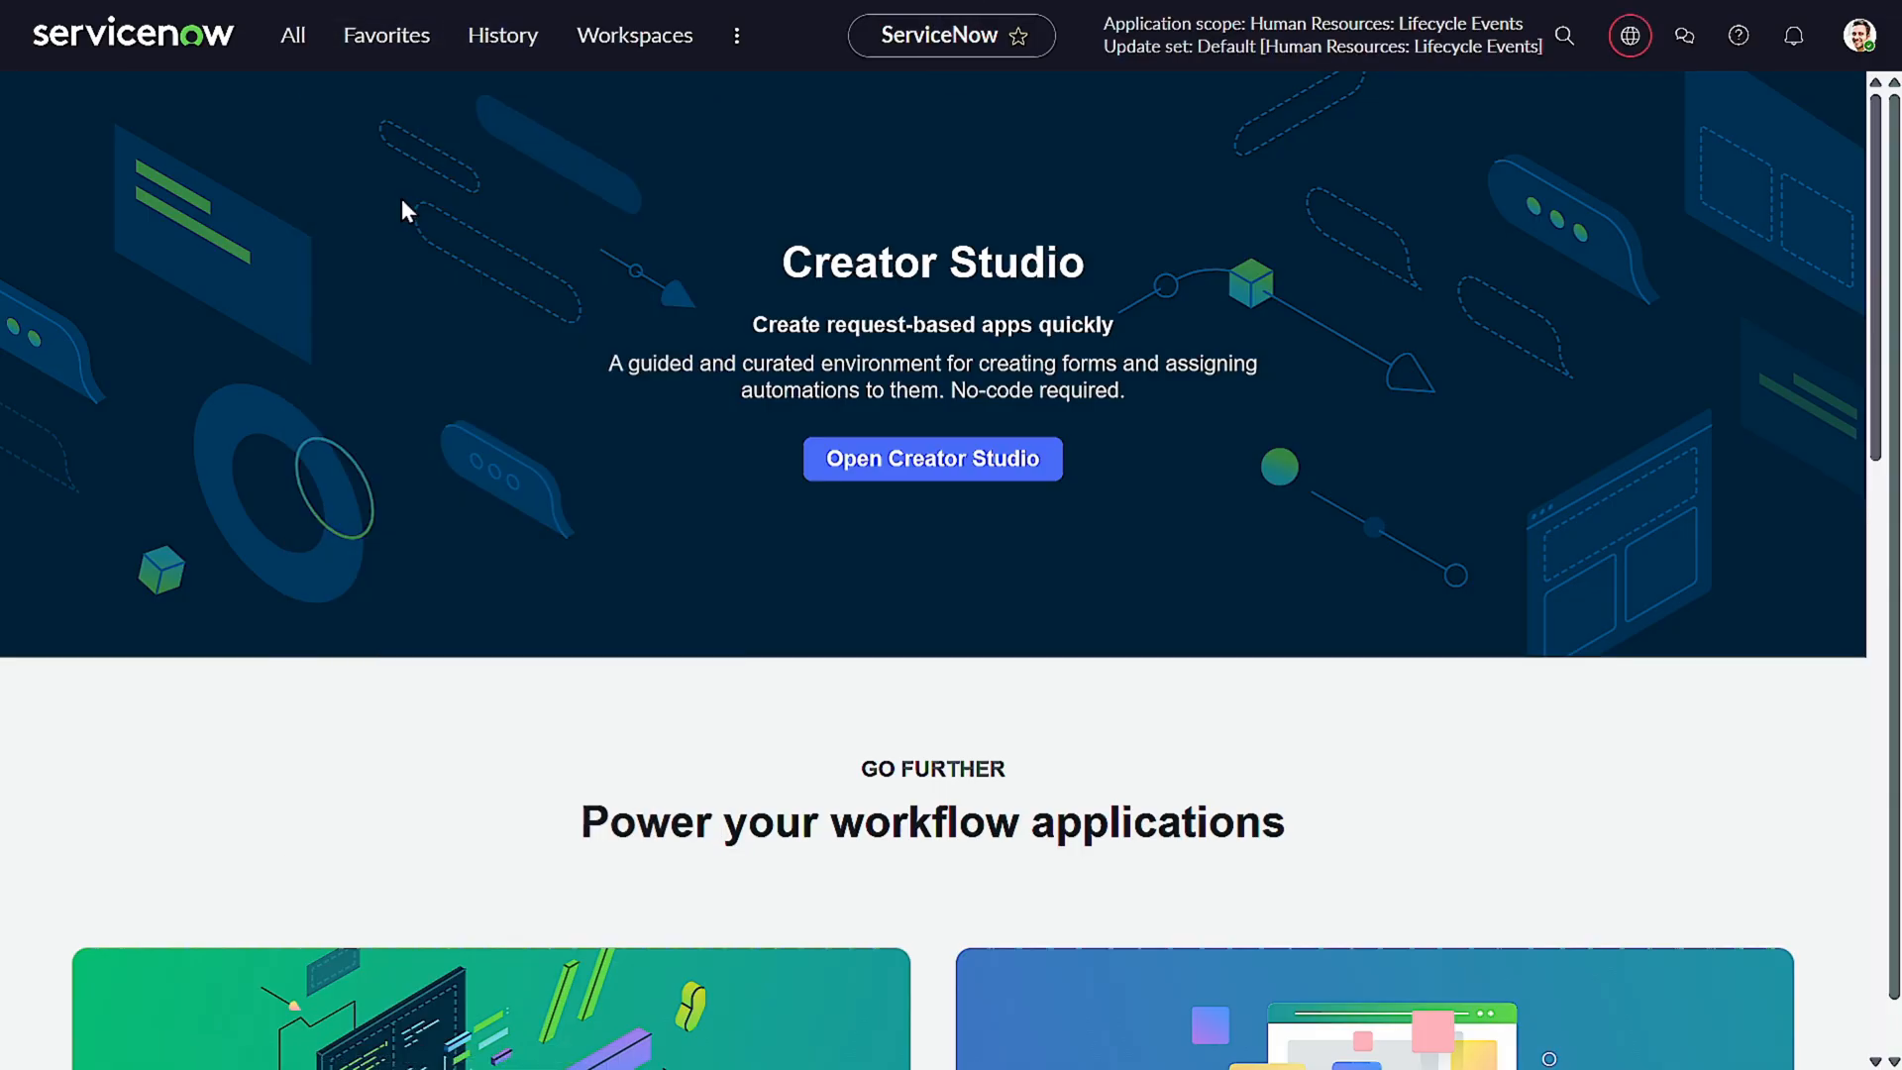
pyautogui.scroll(-5, 728, 634)
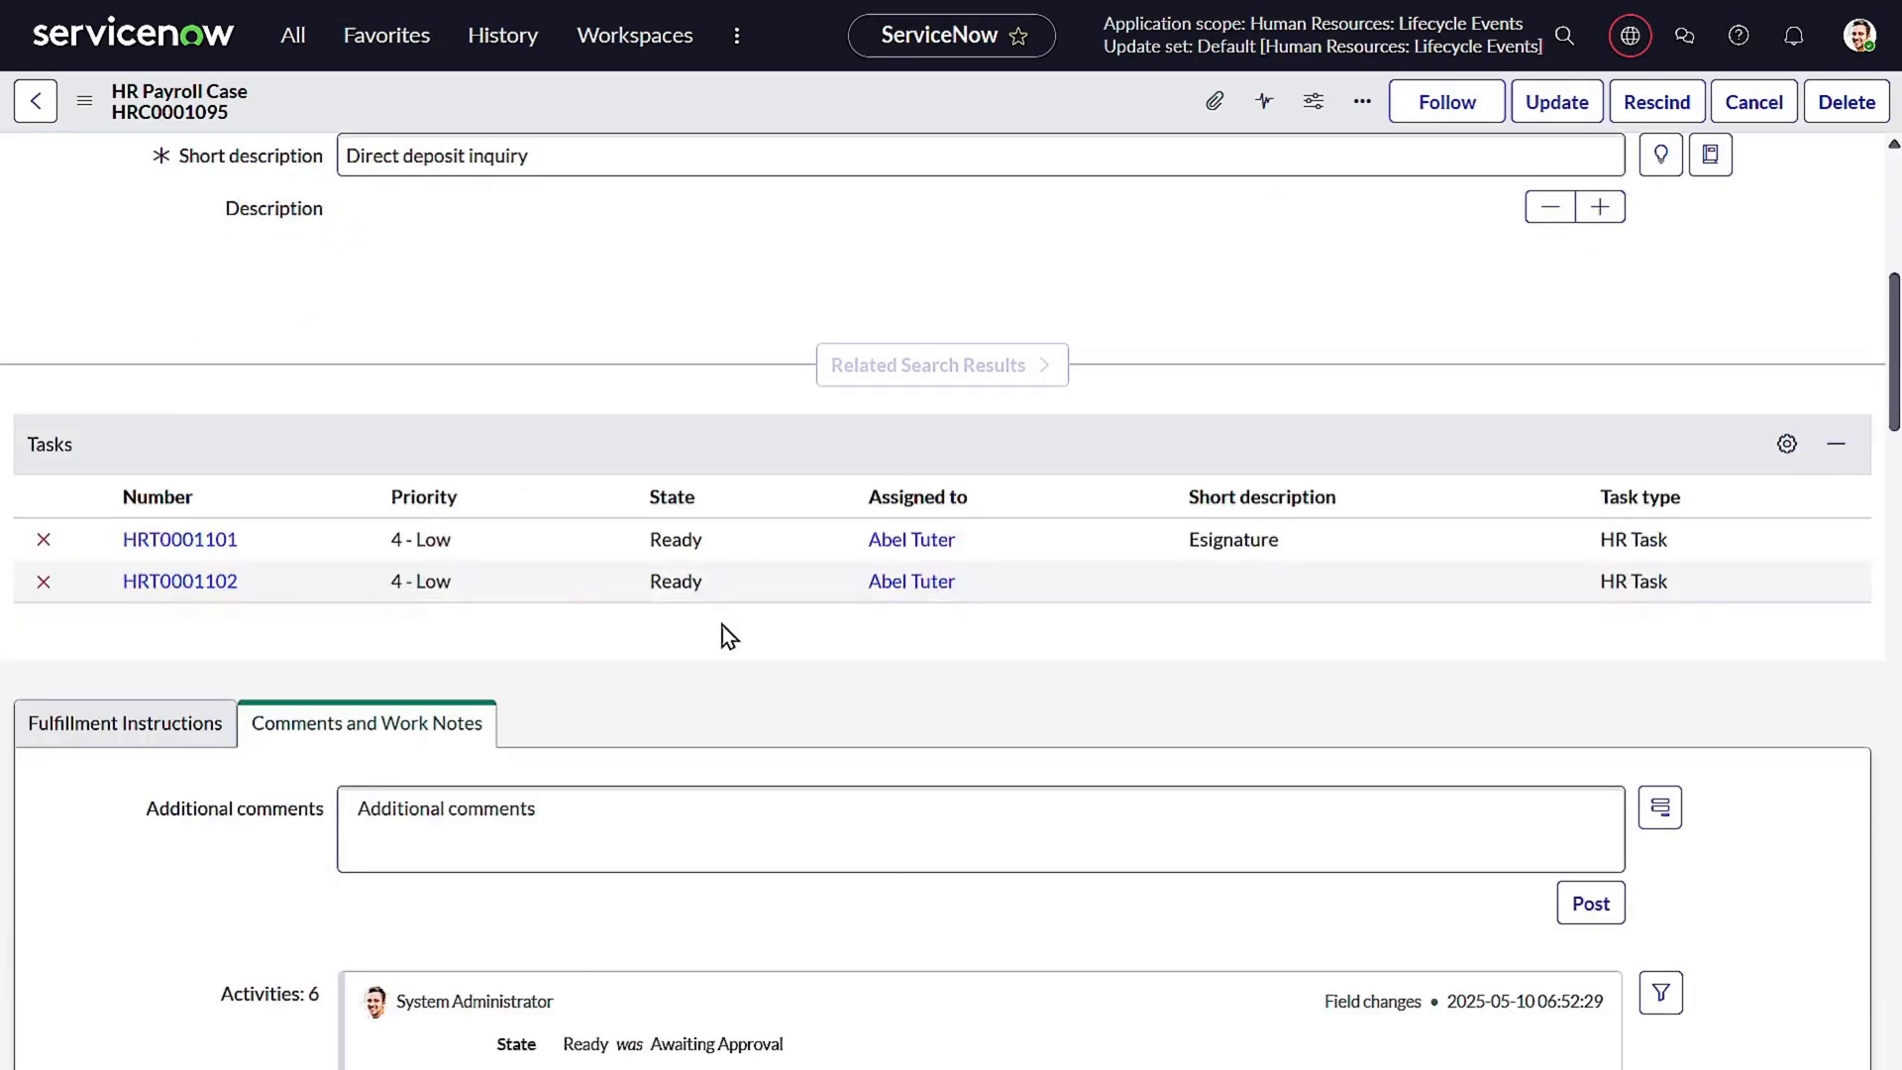
pyautogui.scroll(-6, 352, 677)
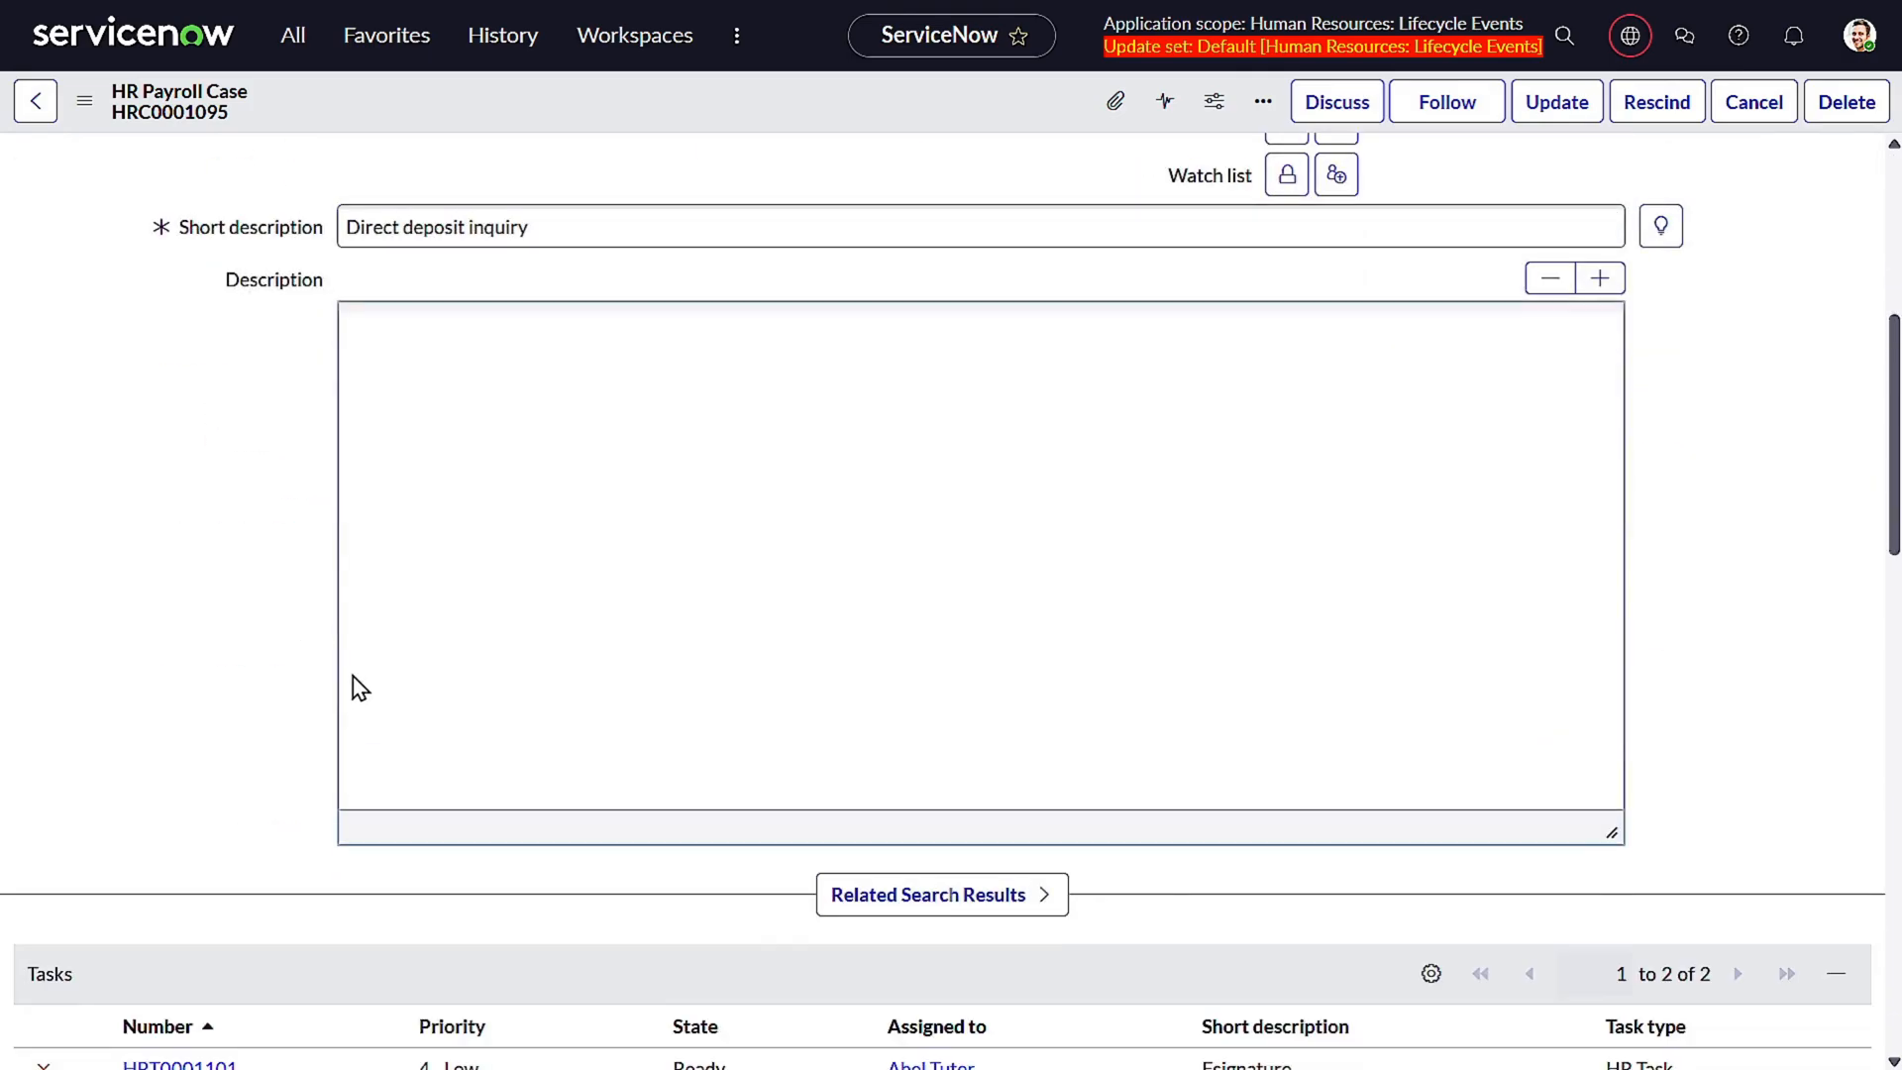
pyautogui.scroll(-5, 359, 687)
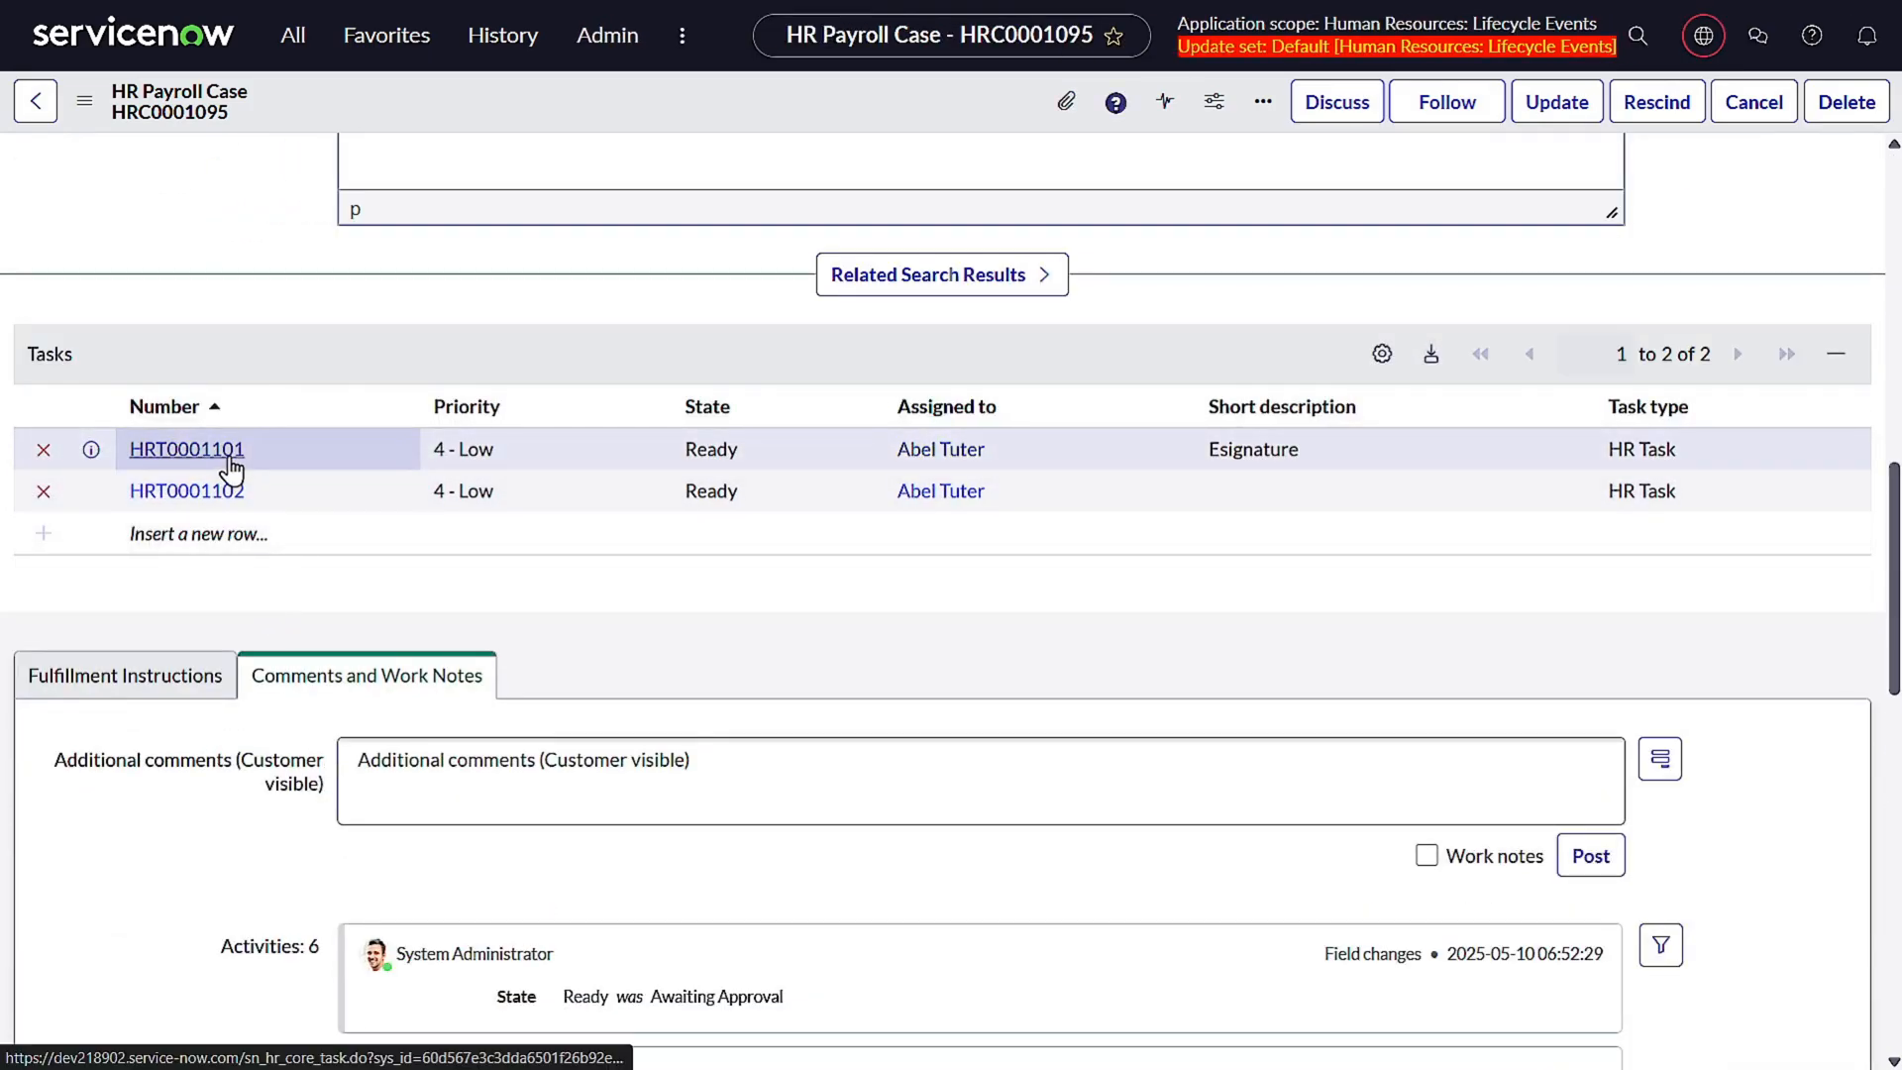
# - Set the E-signature template of the case's Esignature HR task to IT Agreement and save the task
pyautogui.click(230, 460)
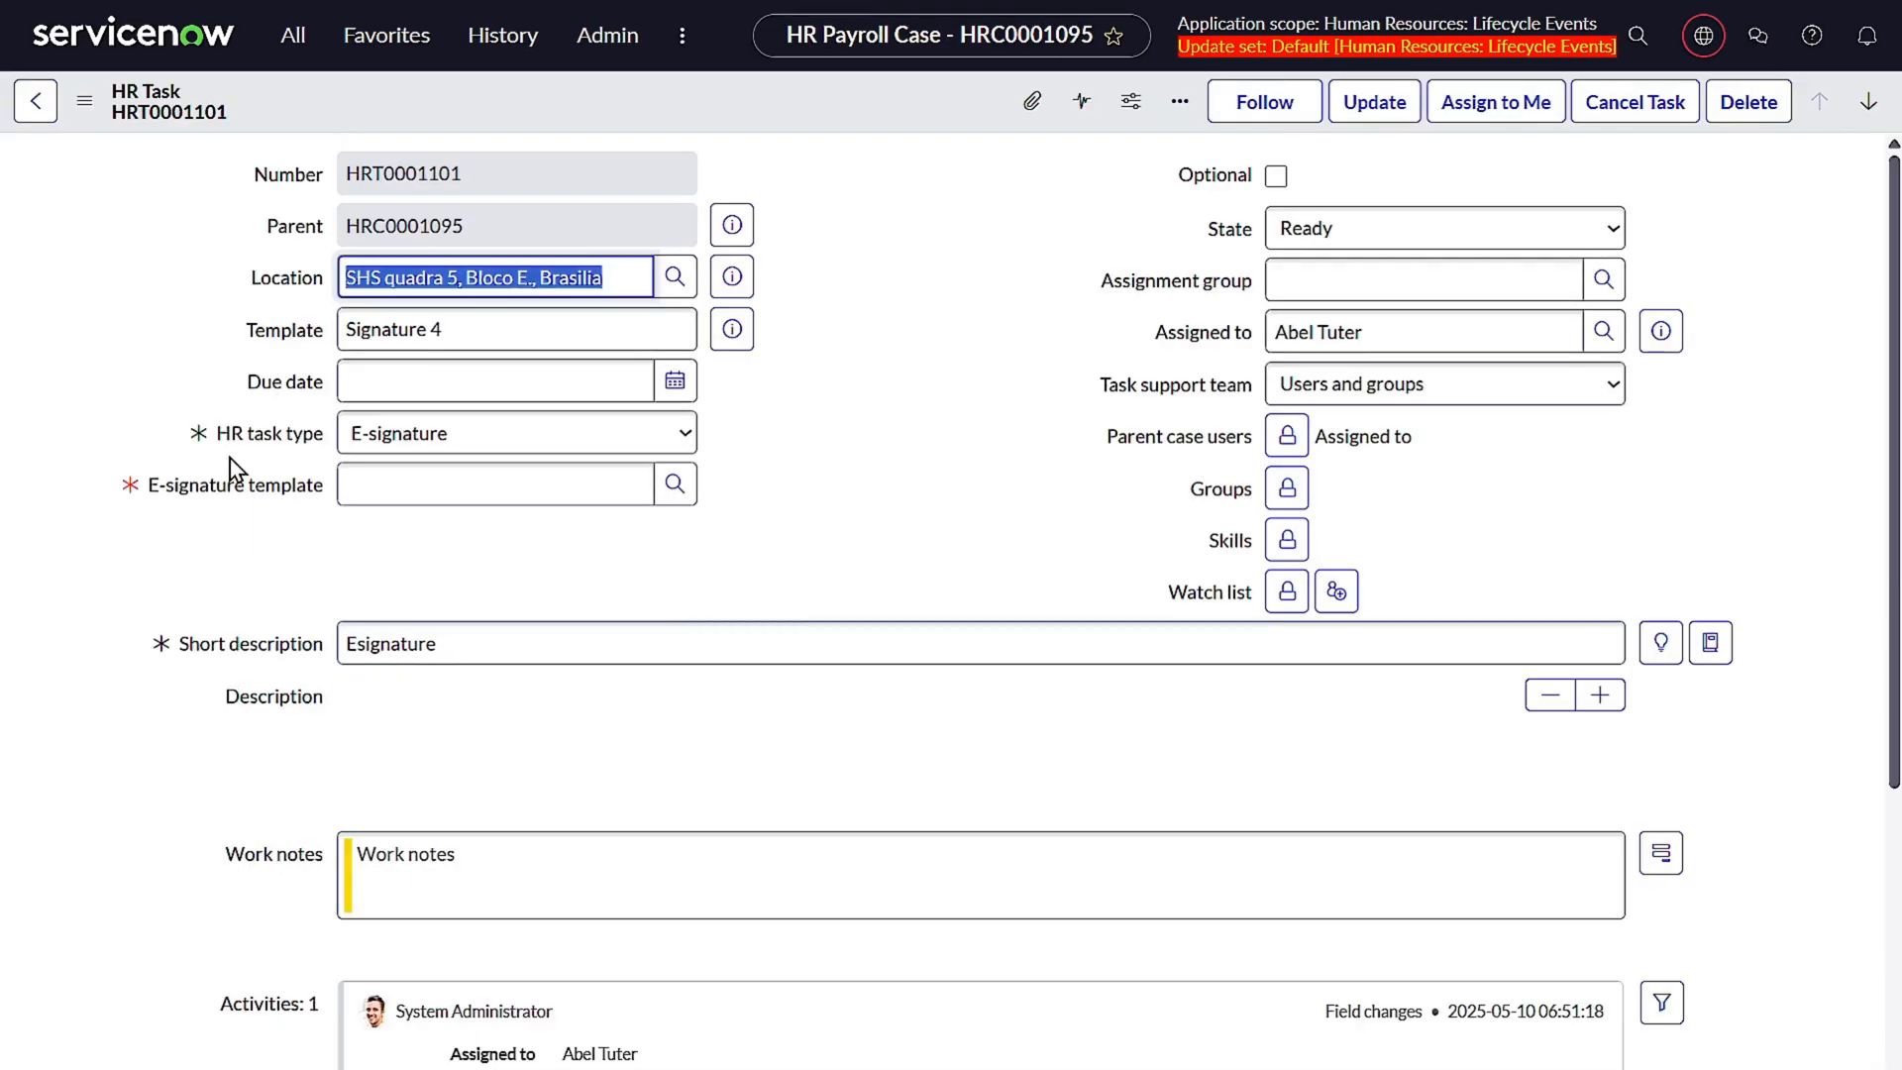
pyautogui.scroll(-5, 567, 639)
pyautogui.scroll(5, 564, 637)
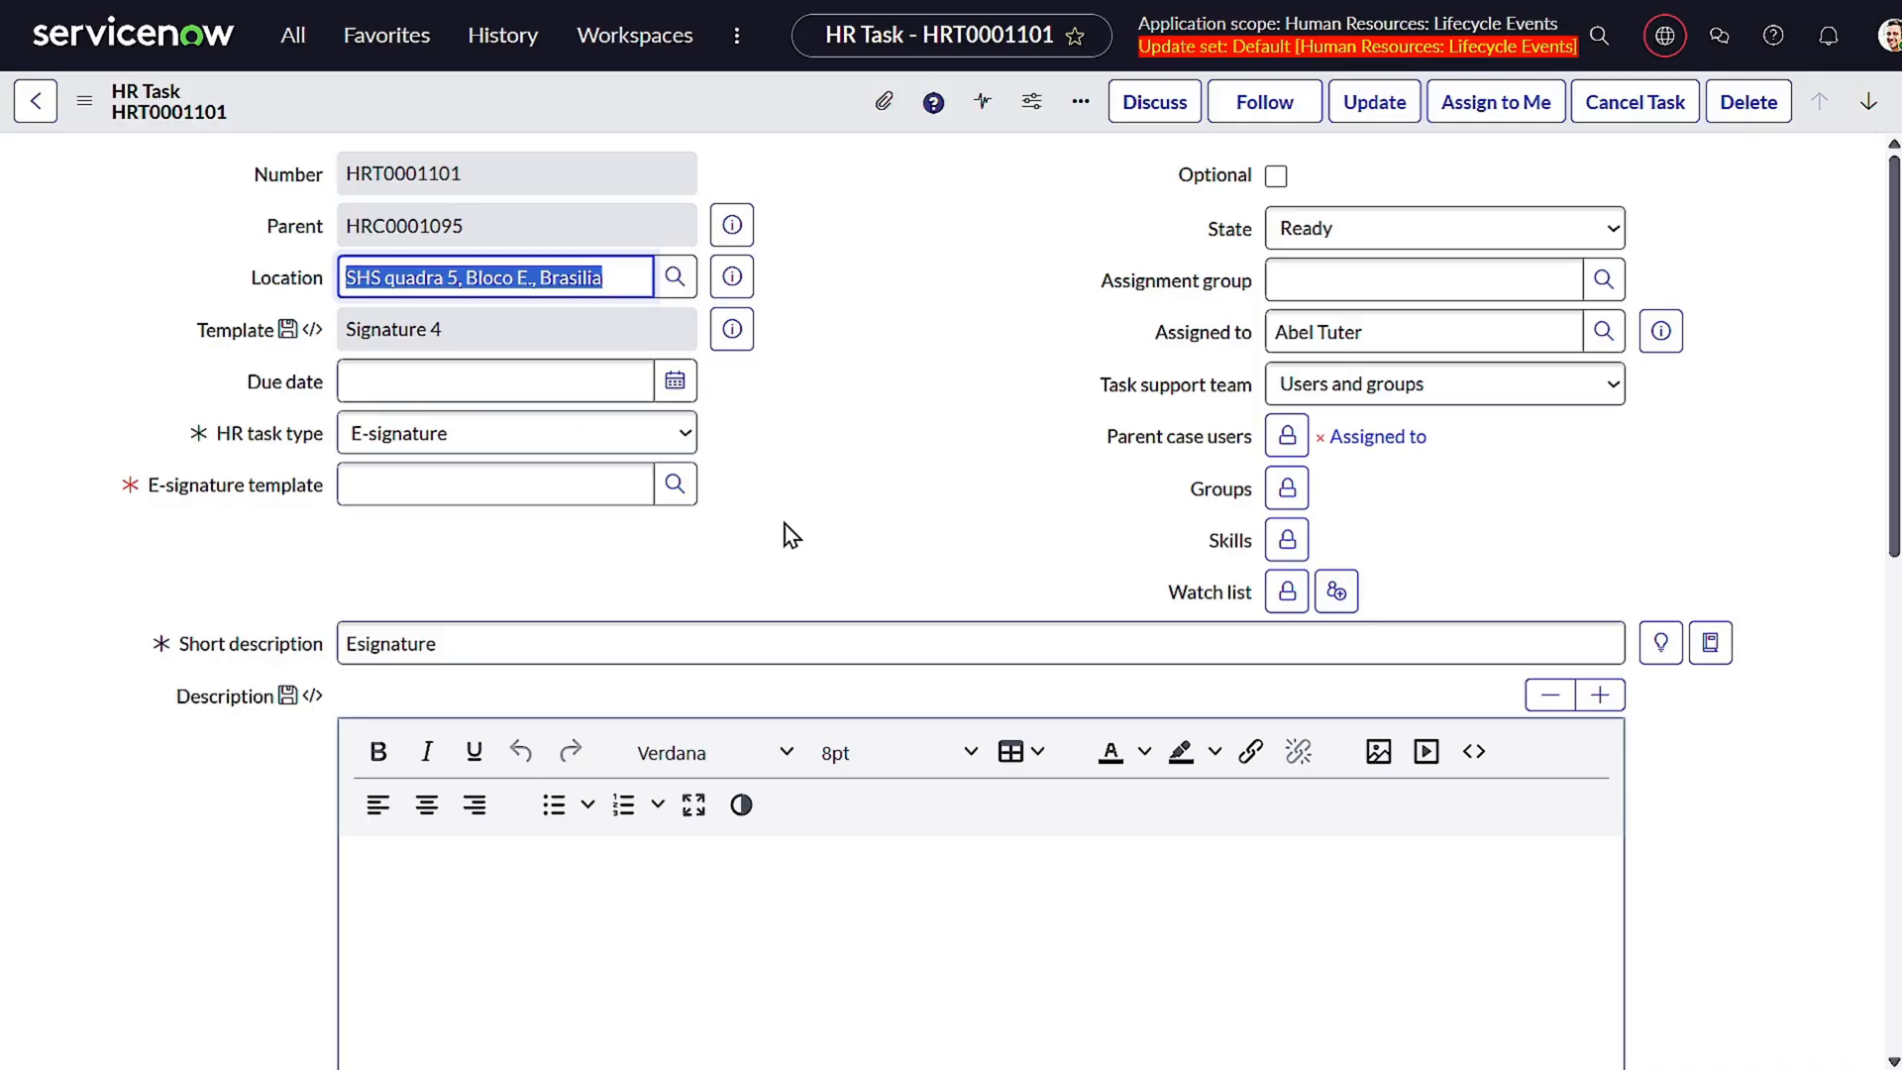
pyautogui.click(675, 485)
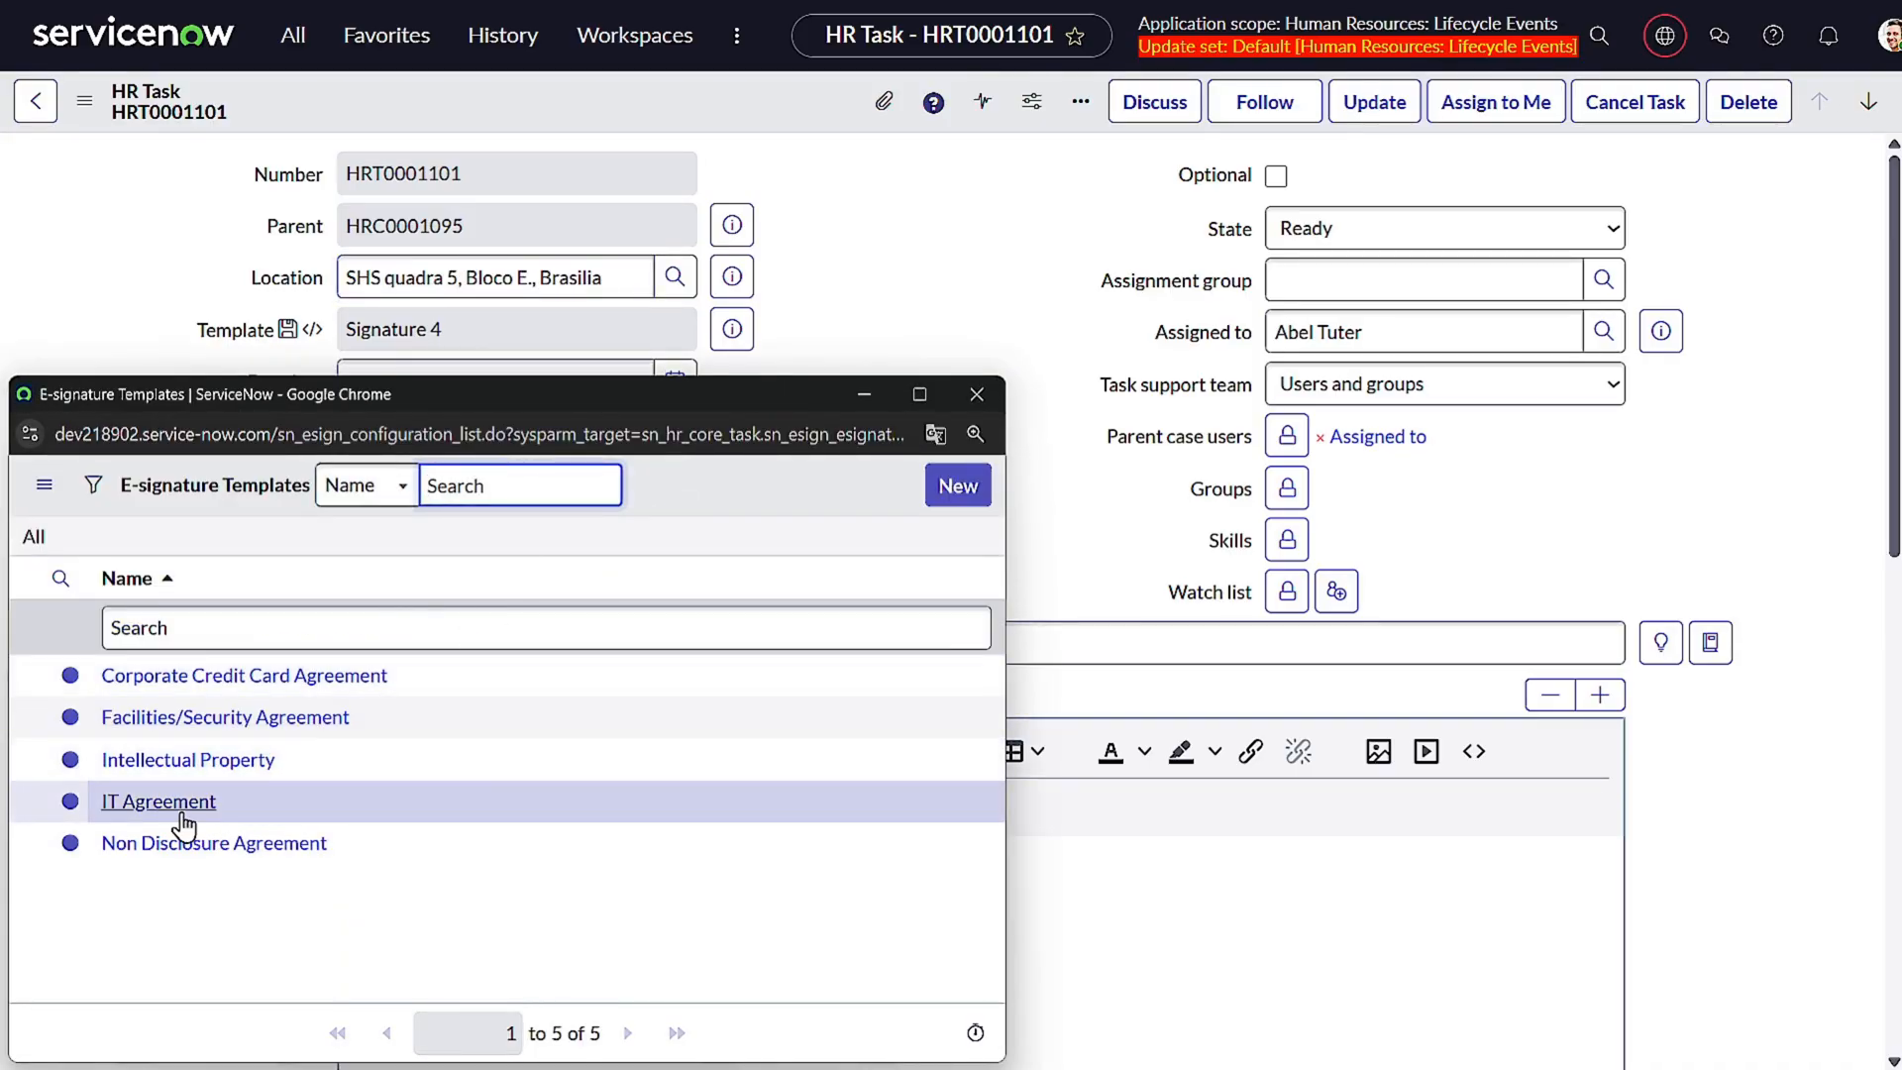
pyautogui.click(181, 810)
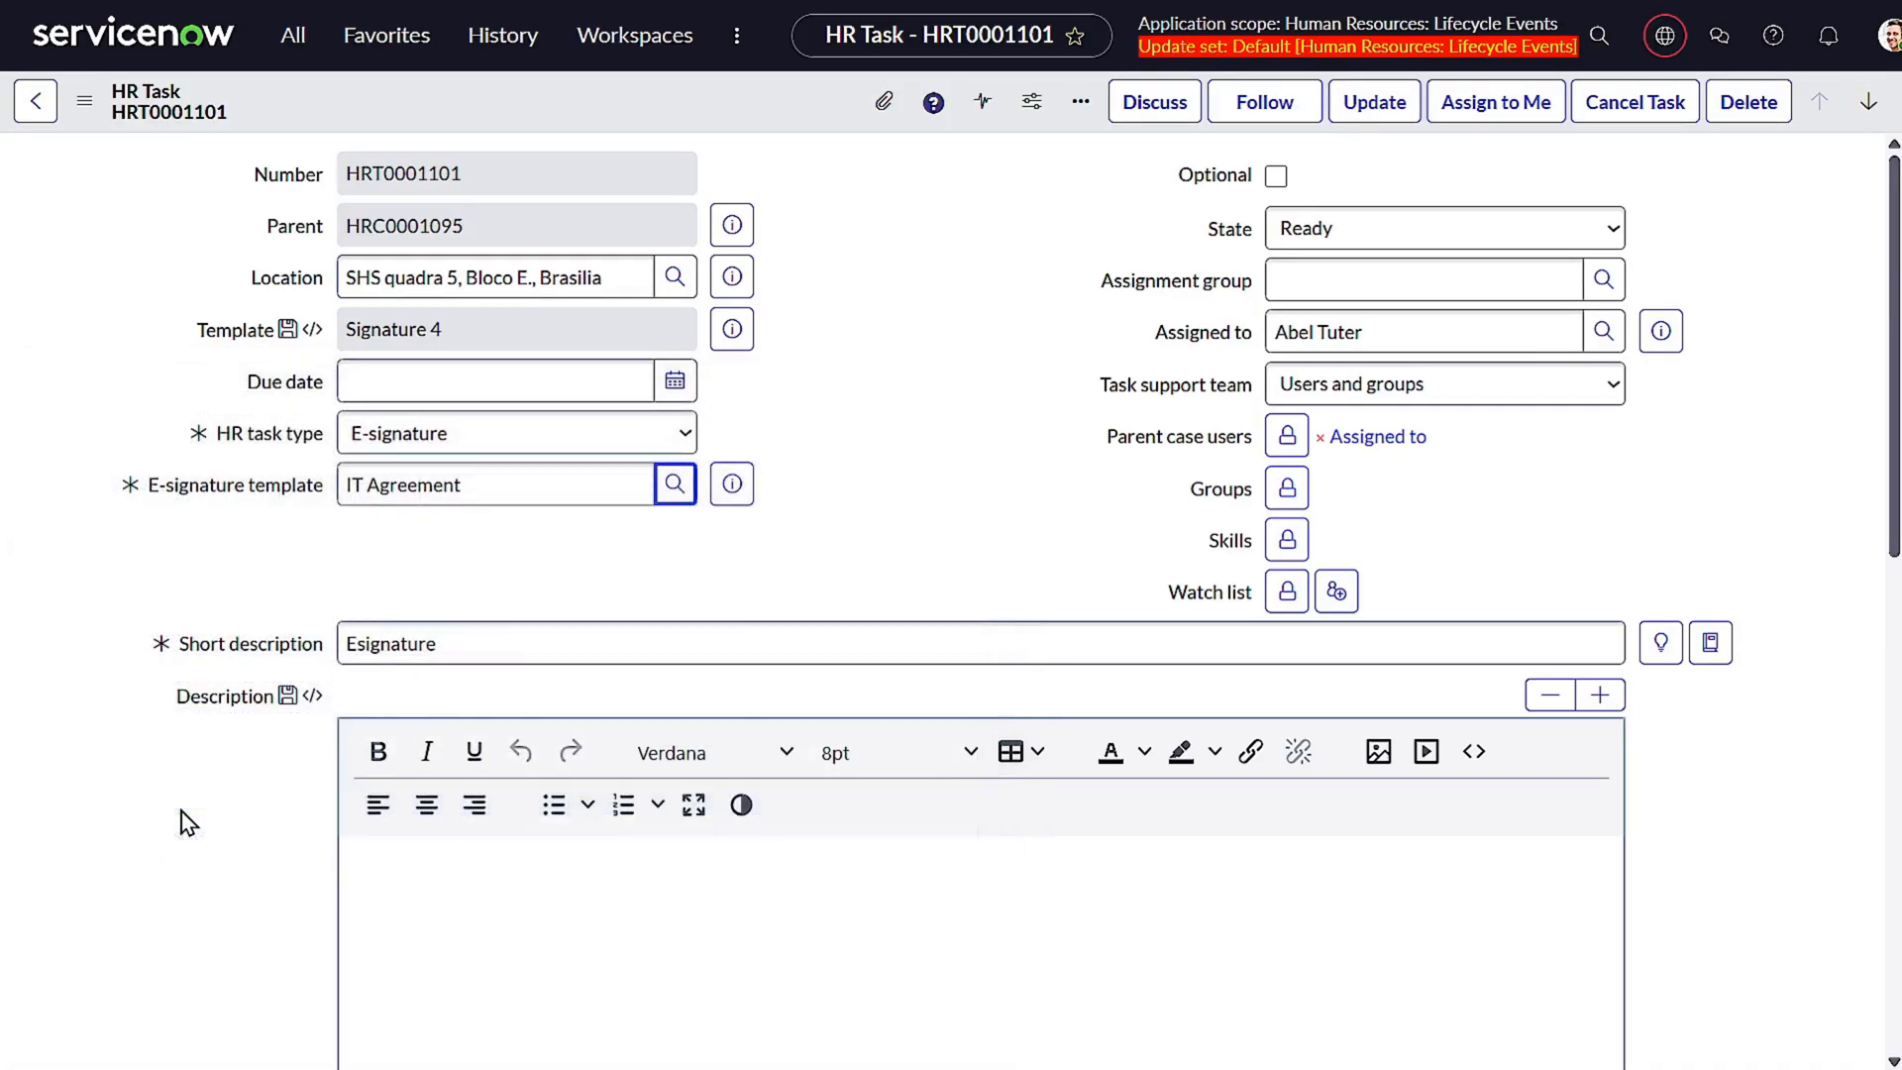
pyautogui.rightClick(737, 123)
pyautogui.click(772, 120)
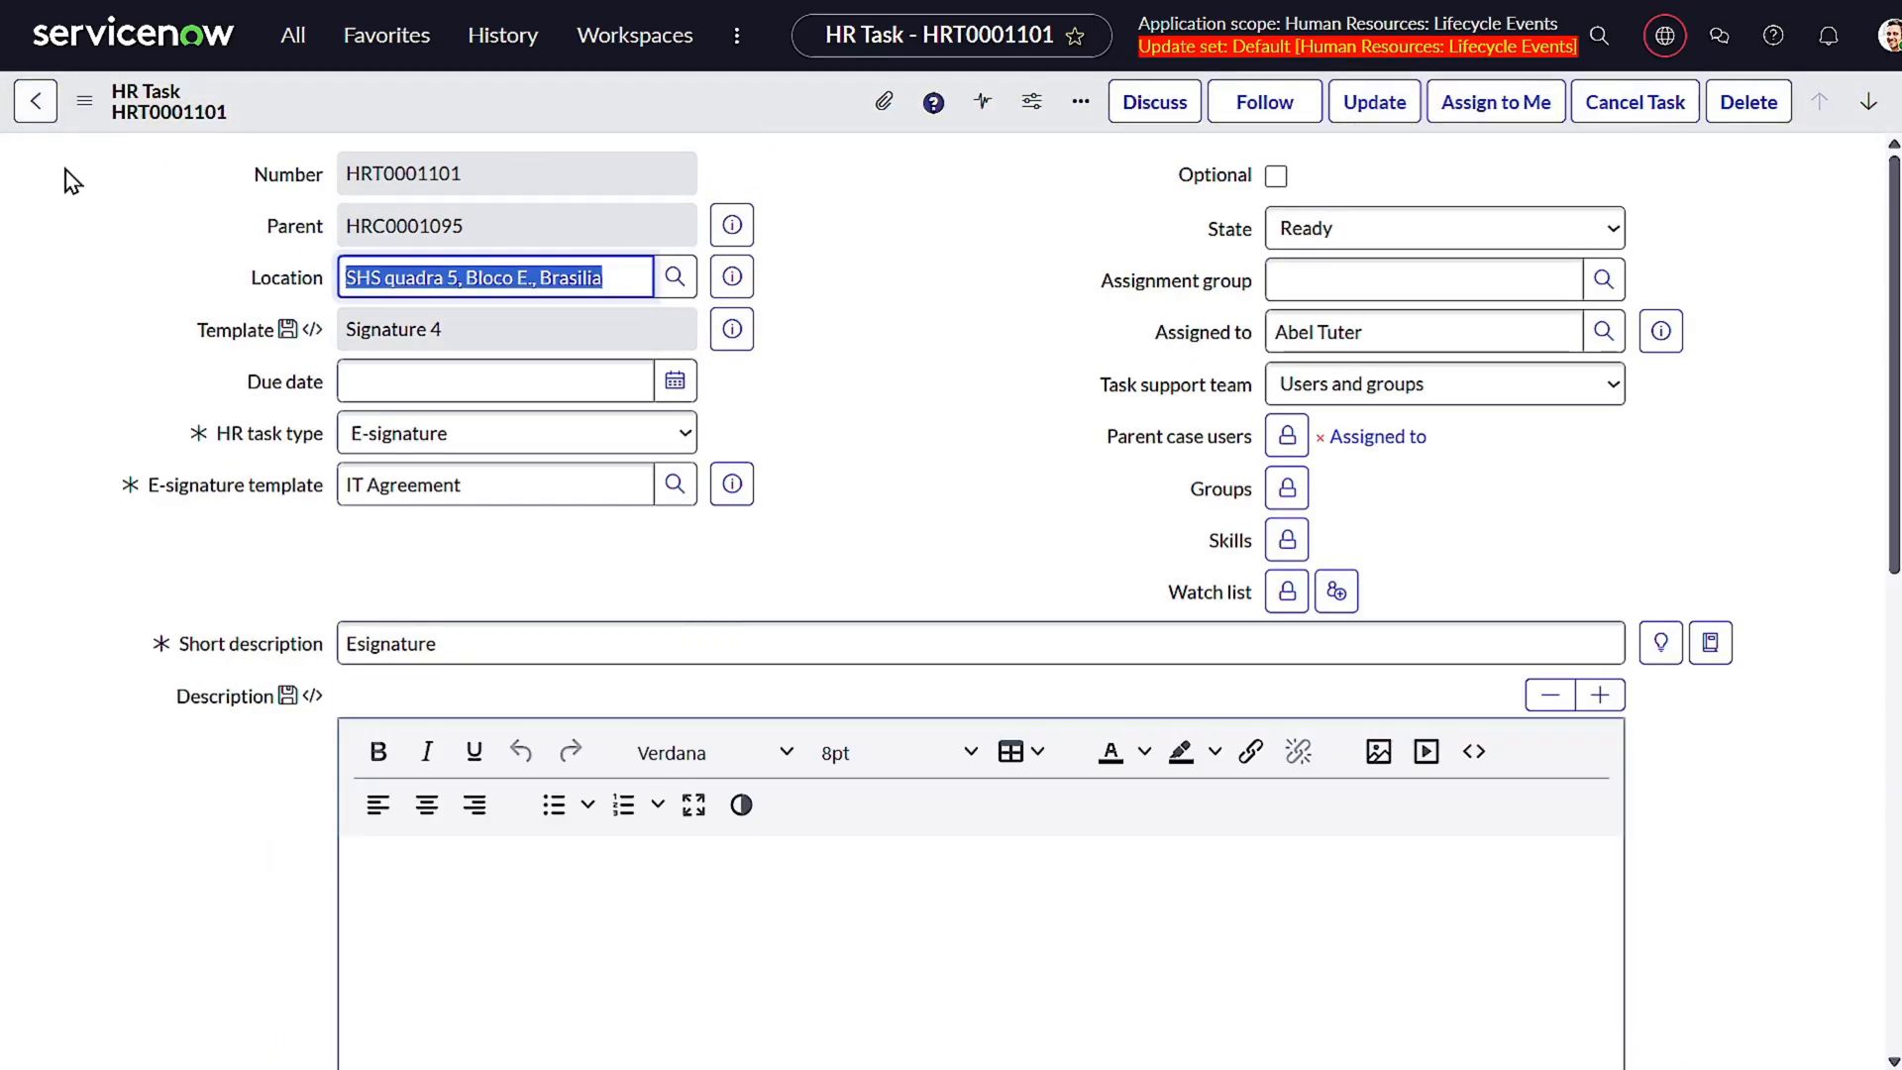
# - Return to the case, give its Upload Documents HR task the short description "Upload document" and save the task
pyautogui.click(39, 100)
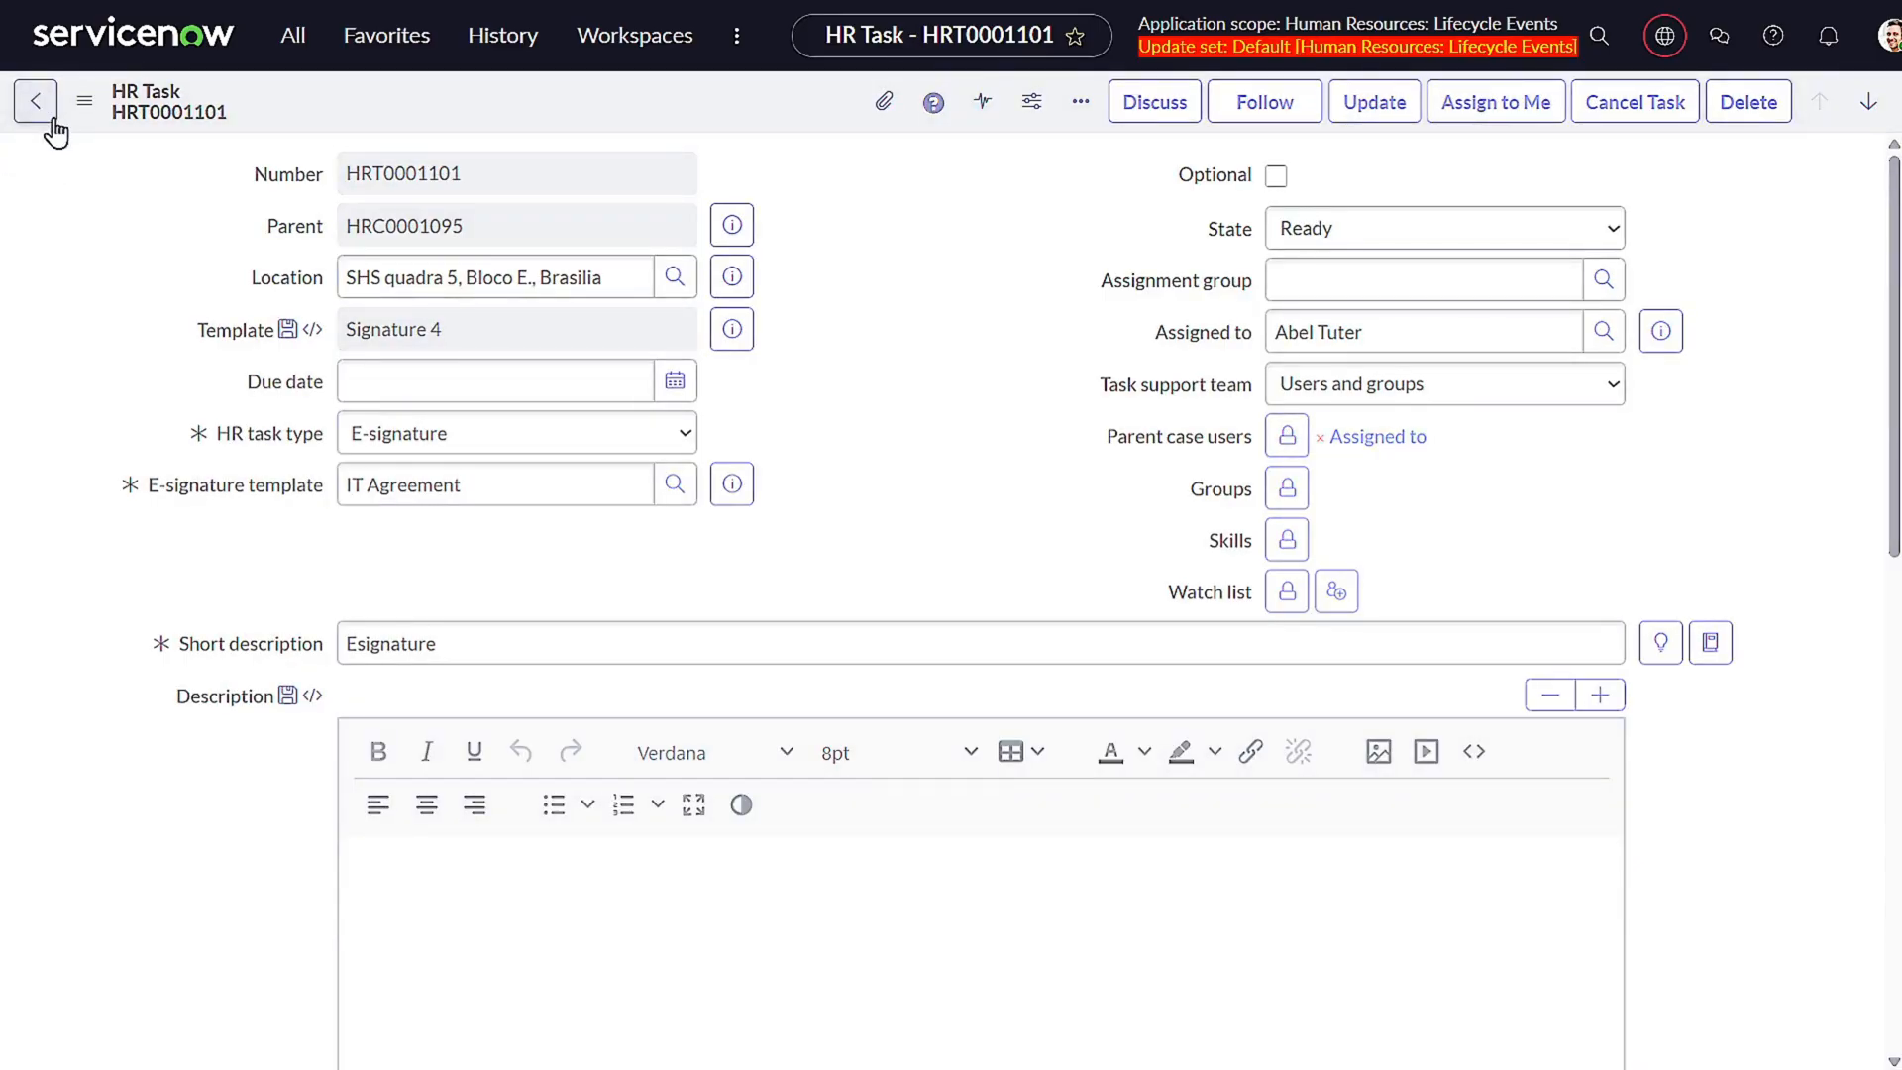
pyautogui.scroll(-5, 727, 584)
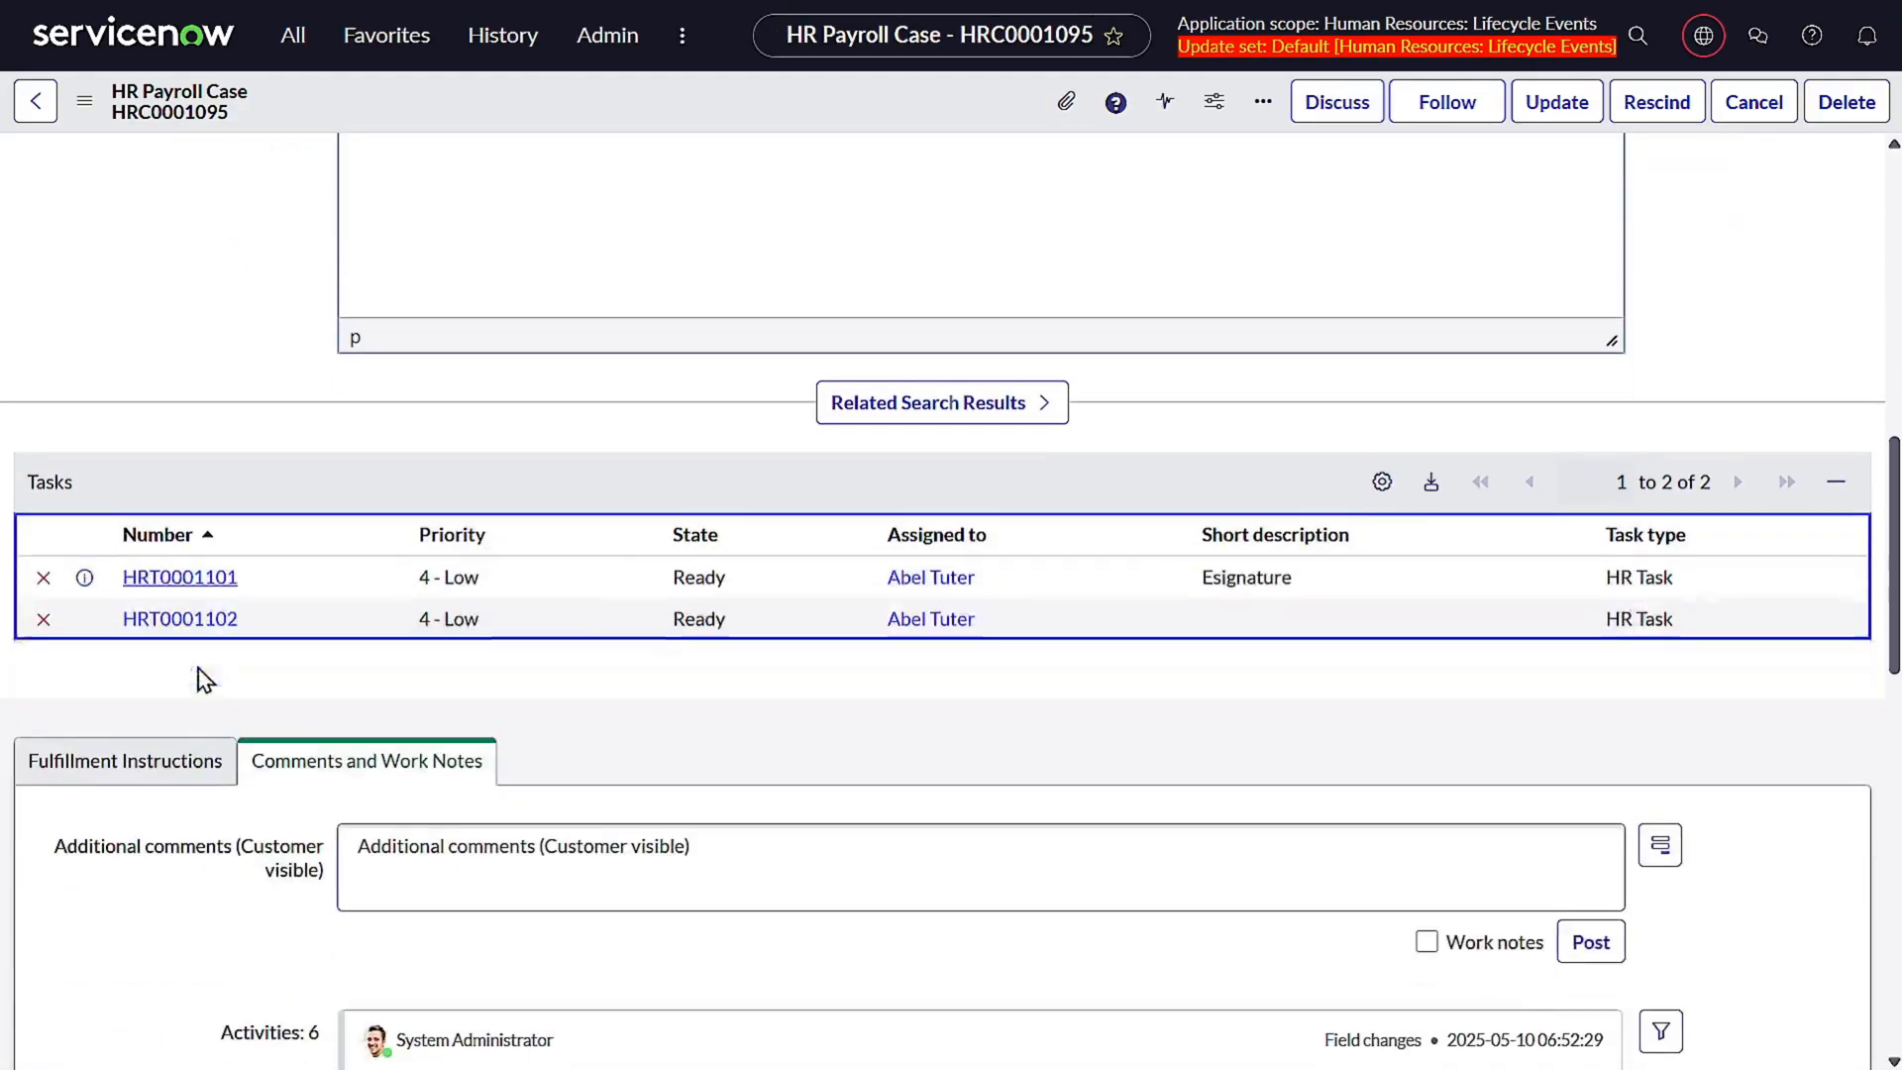
pyautogui.click(198, 619)
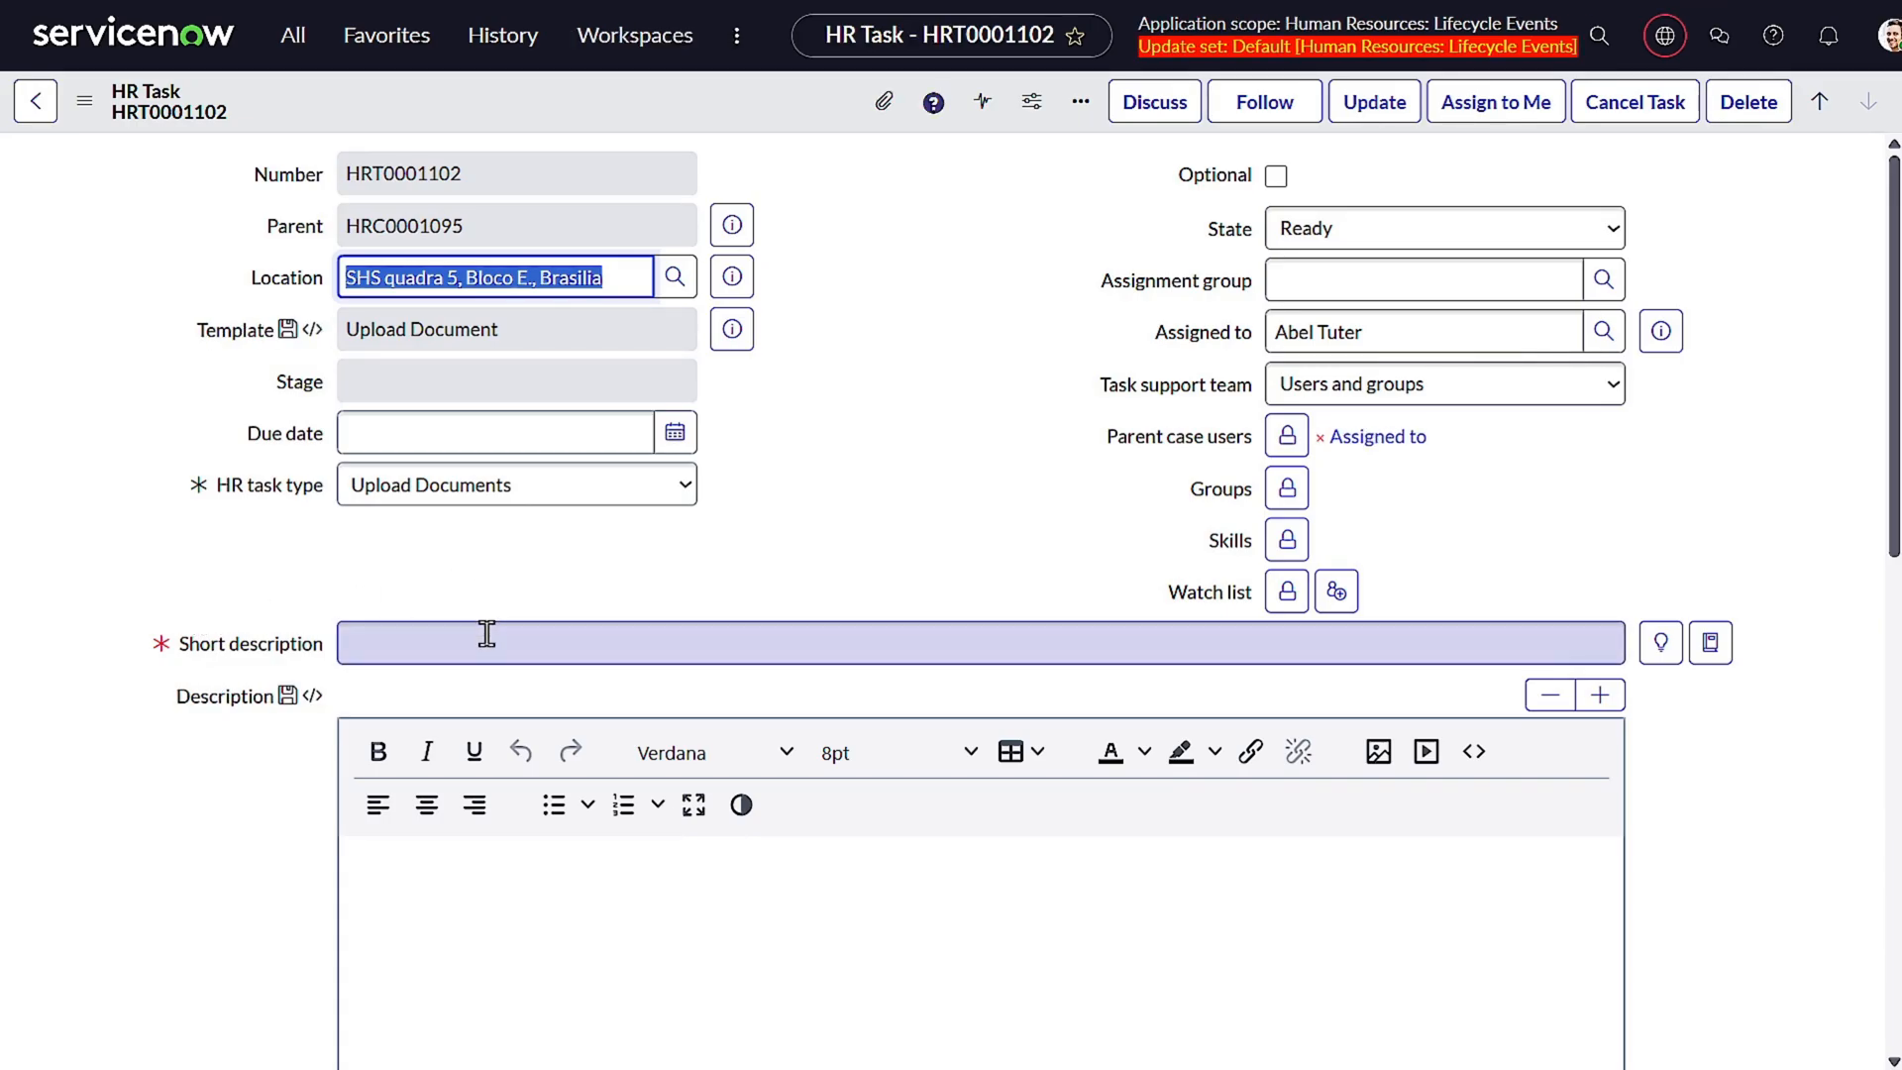
pyautogui.click(486, 634)
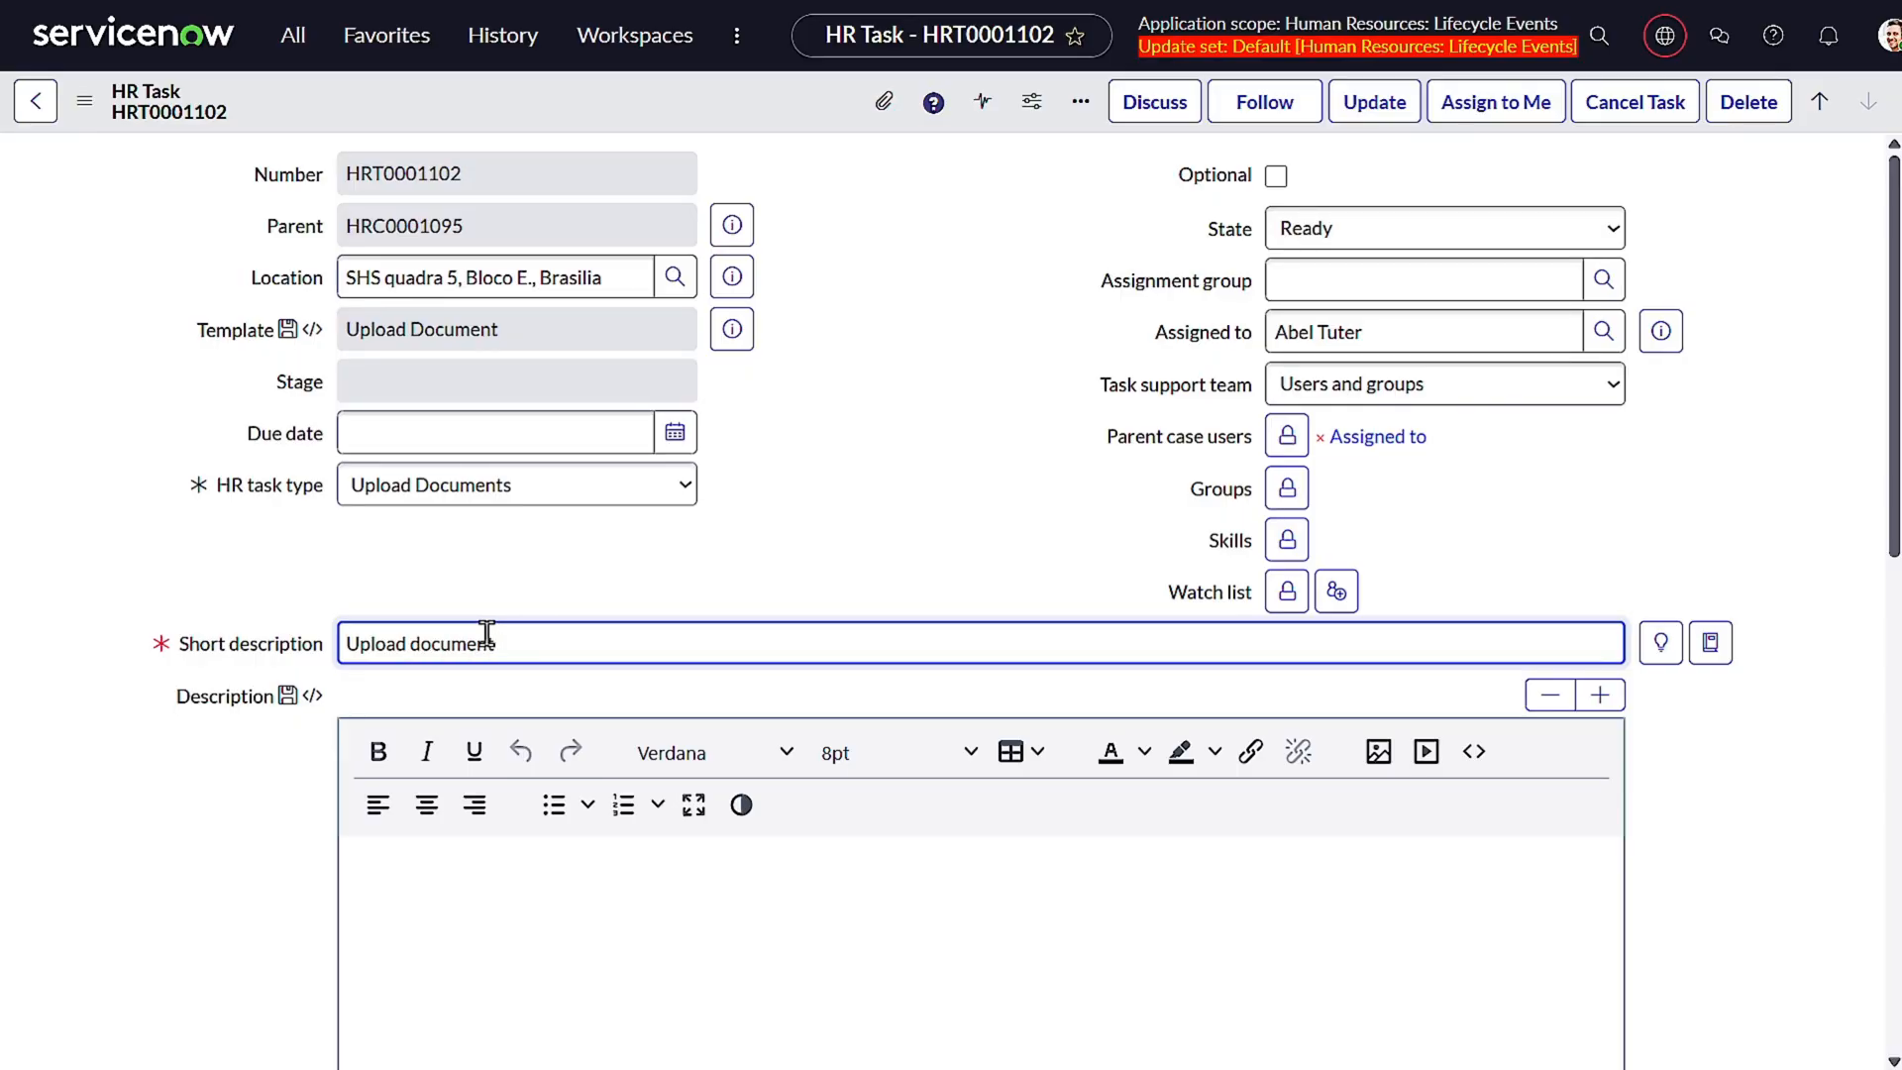
pyautogui.rightClick(616, 100)
pyautogui.click(664, 114)
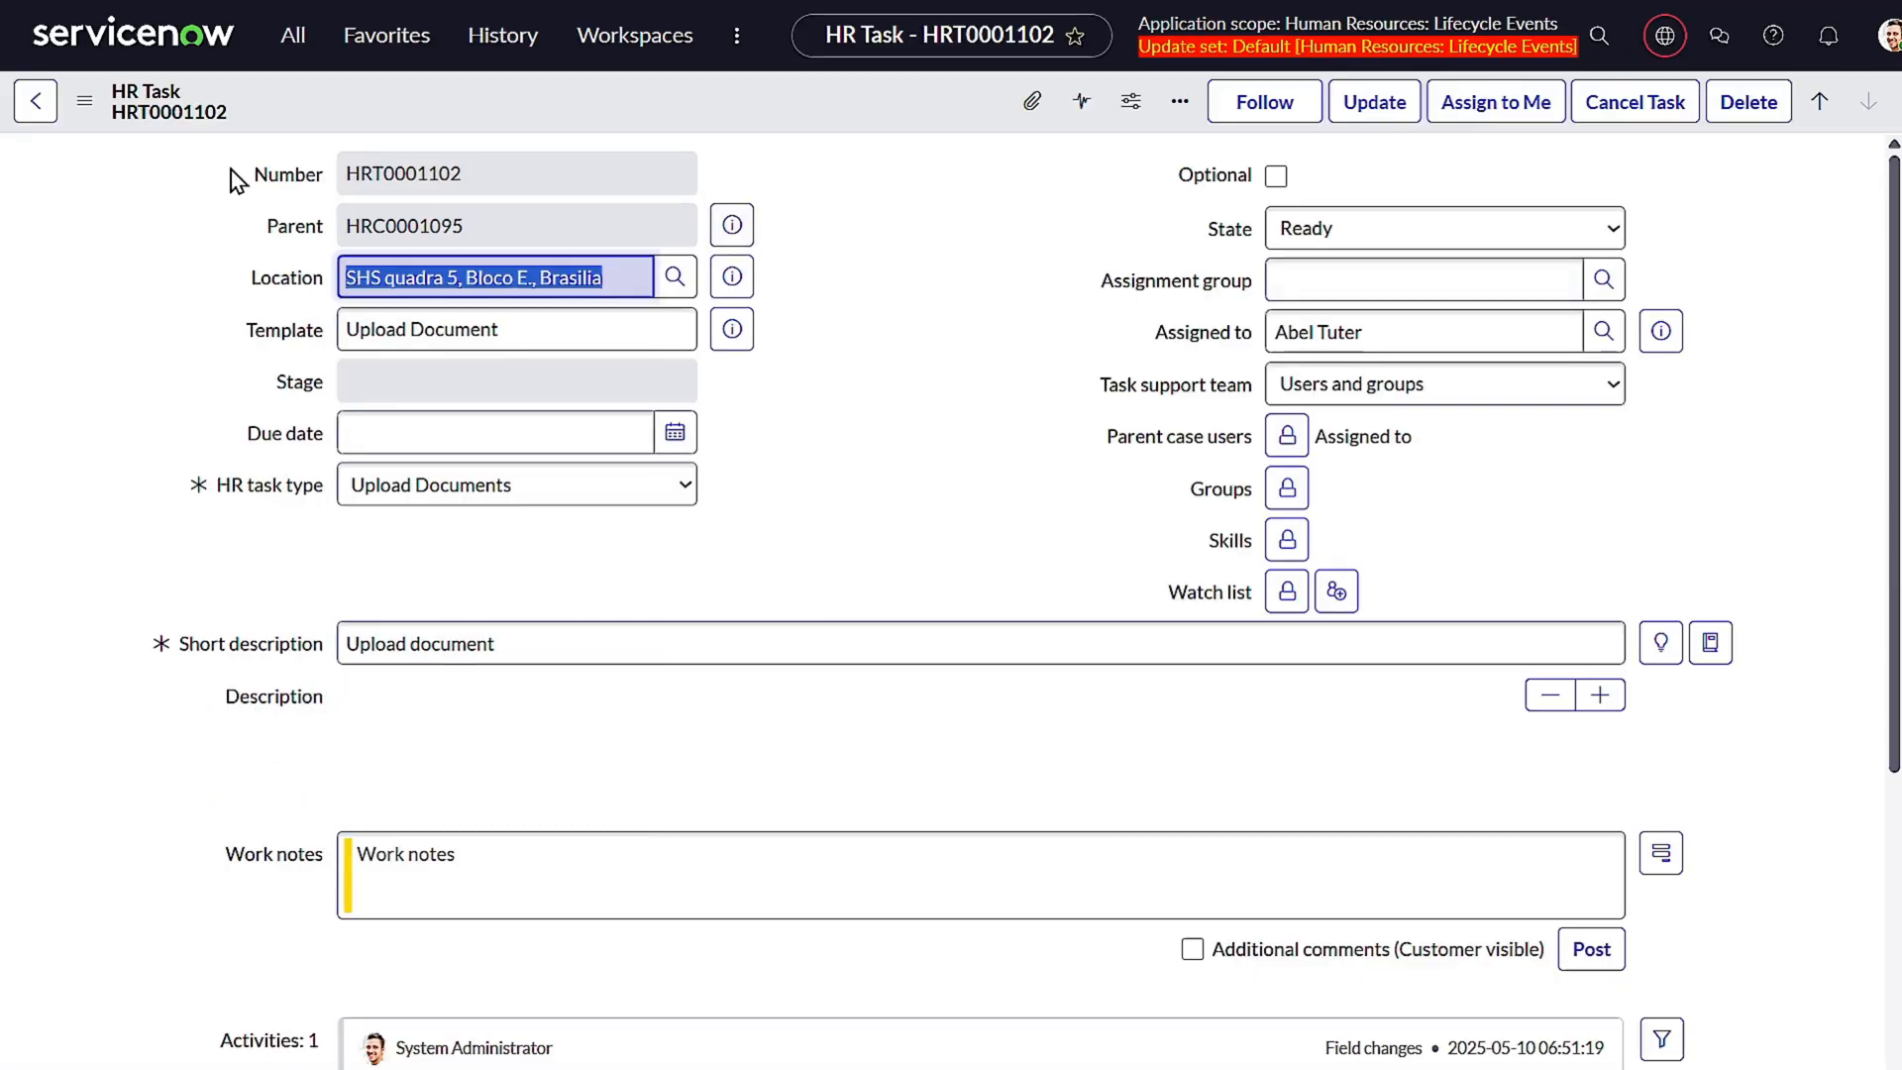
# - Impersonate the employee assigned to the two updated HR tasks again
pyautogui.click(1888, 35)
pyautogui.click(1711, 336)
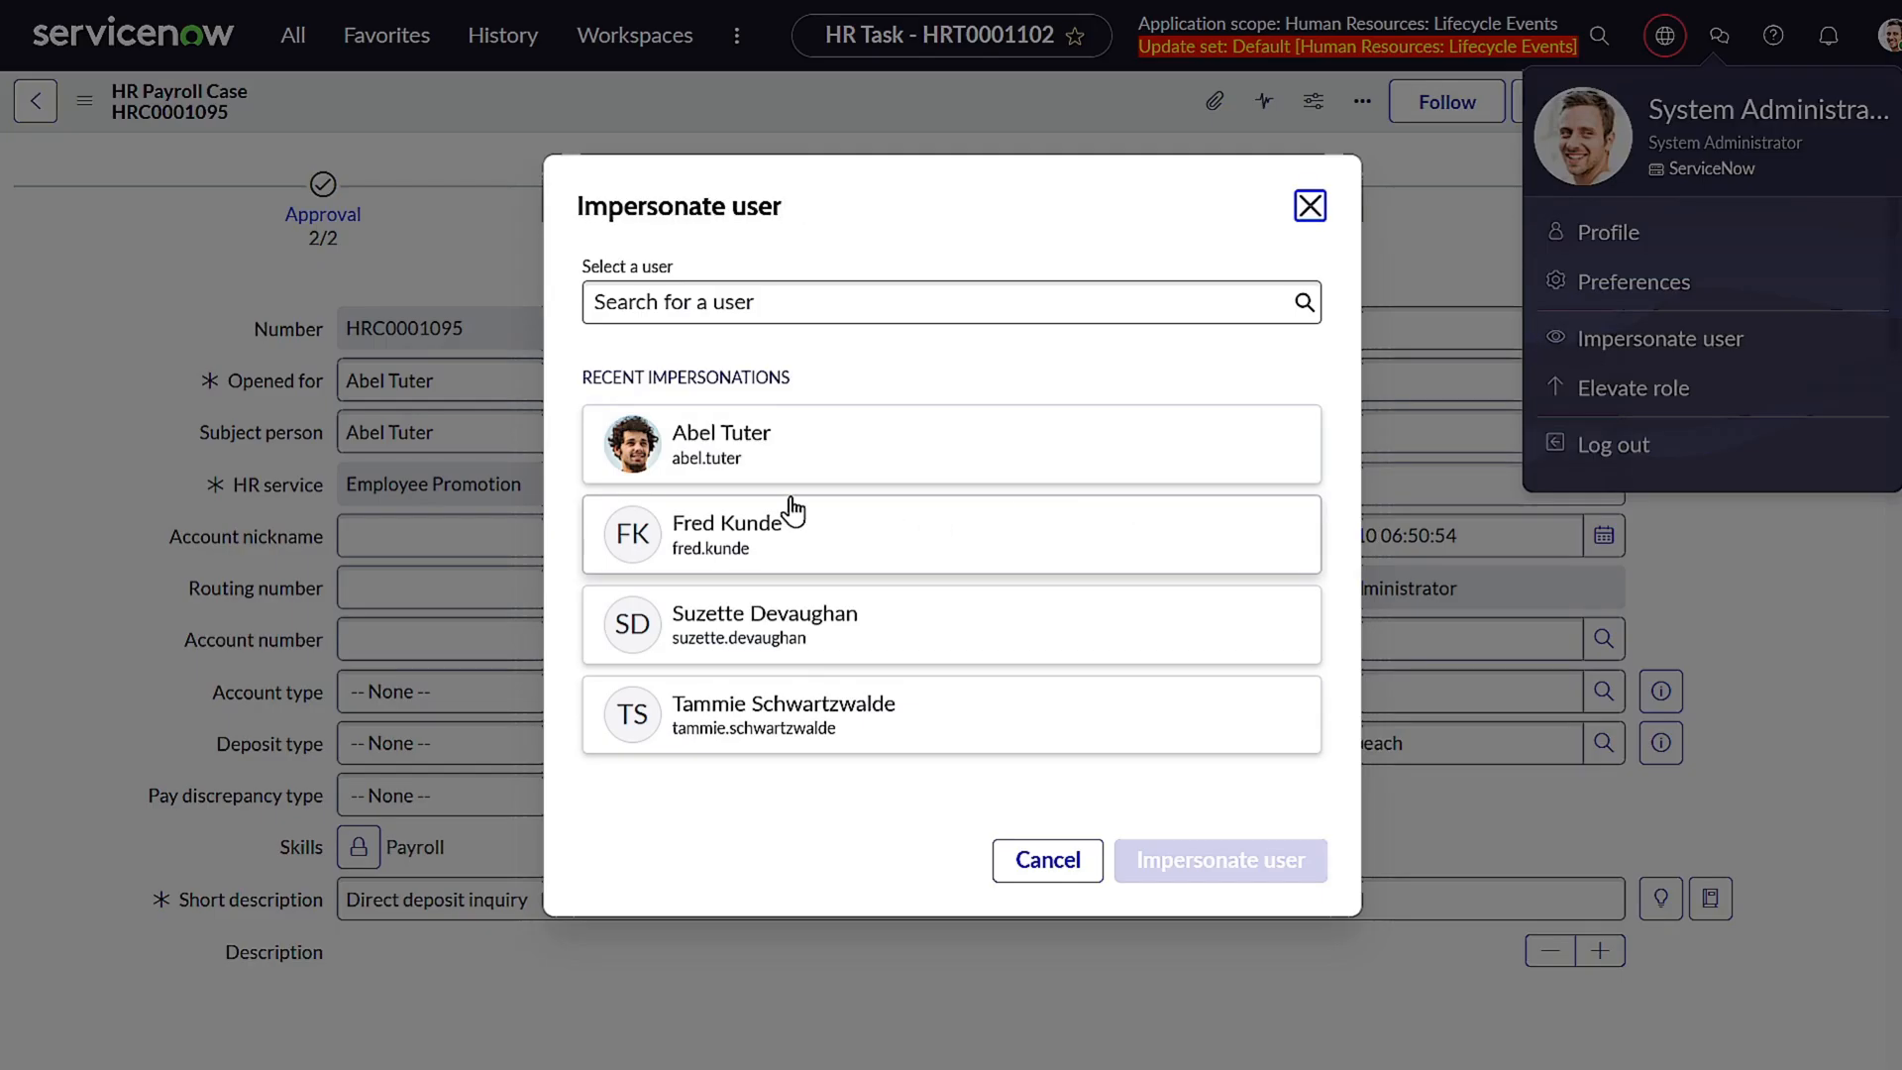
pyautogui.click(769, 461)
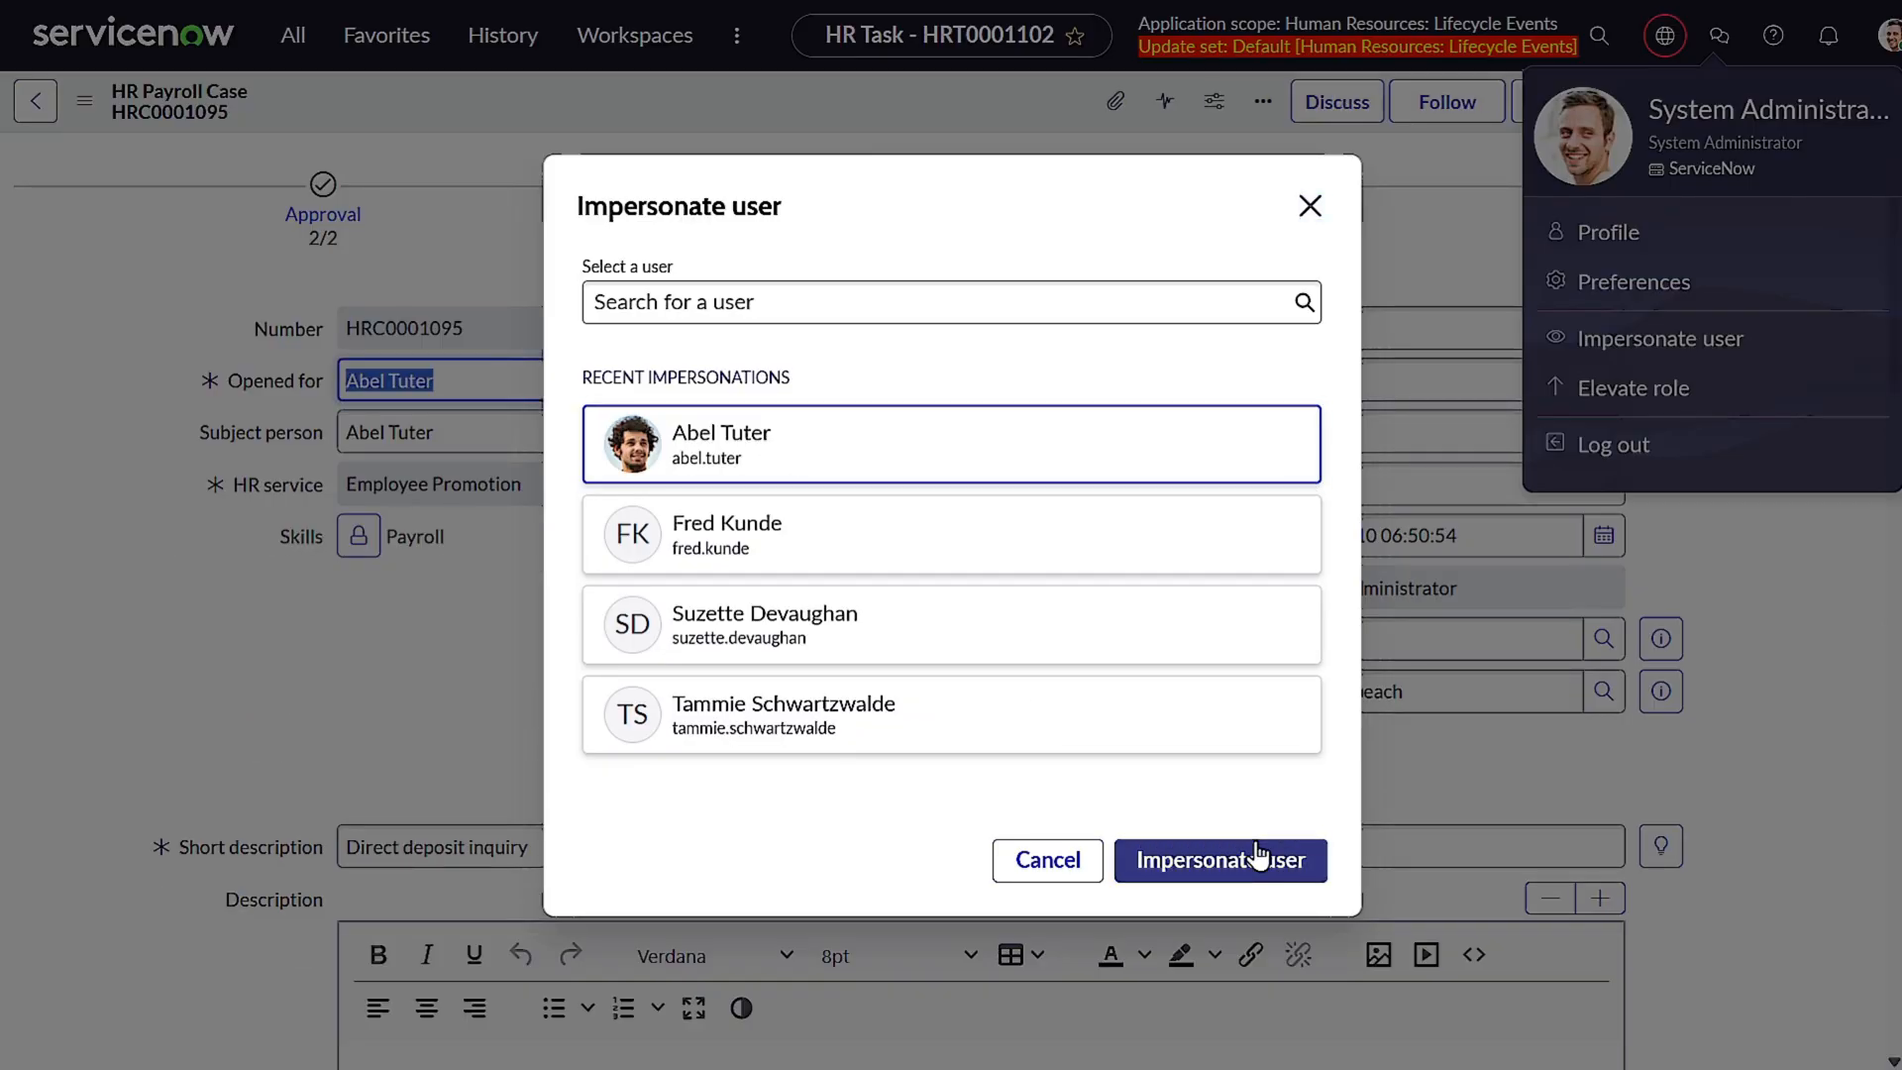
pyautogui.click(1157, 877)
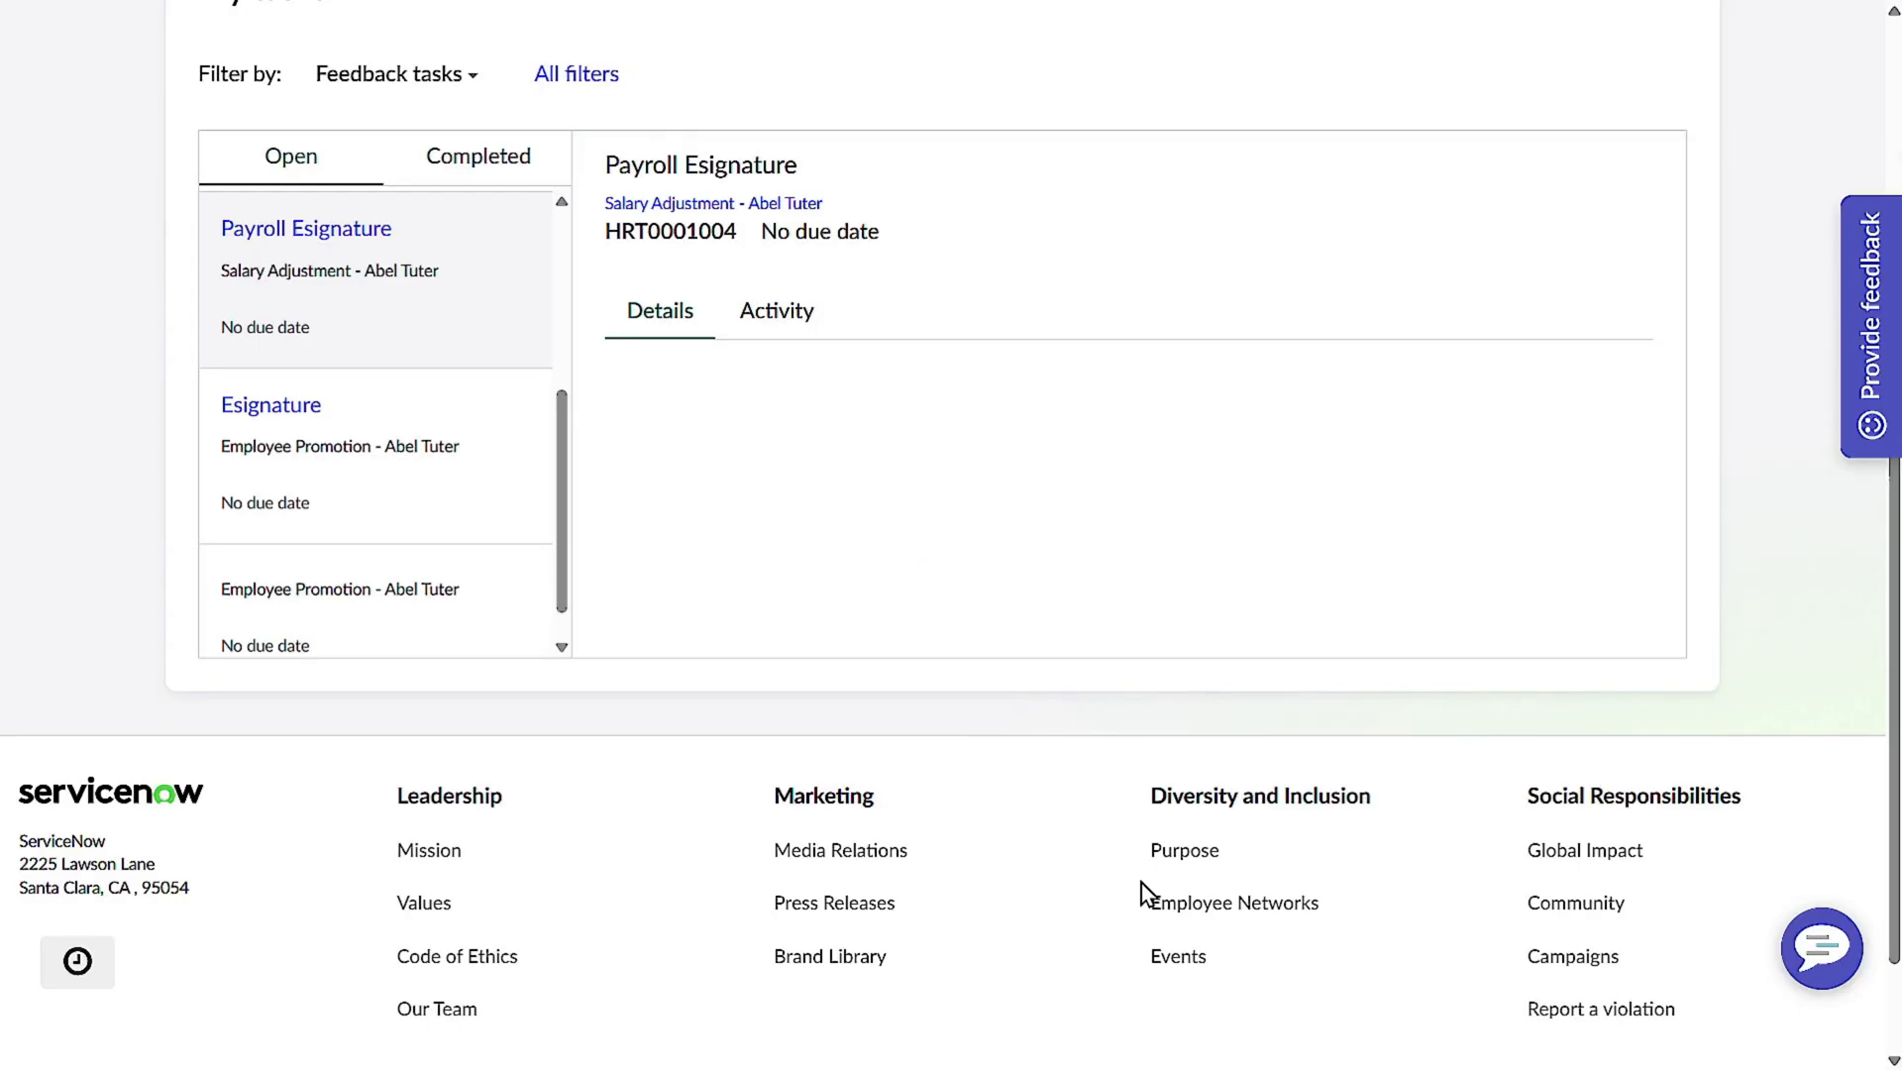
# - Look through the employee's open requests in My Requests and open the most recent Direct deposit inquiry request
pyautogui.scroll(3, 598, 543)
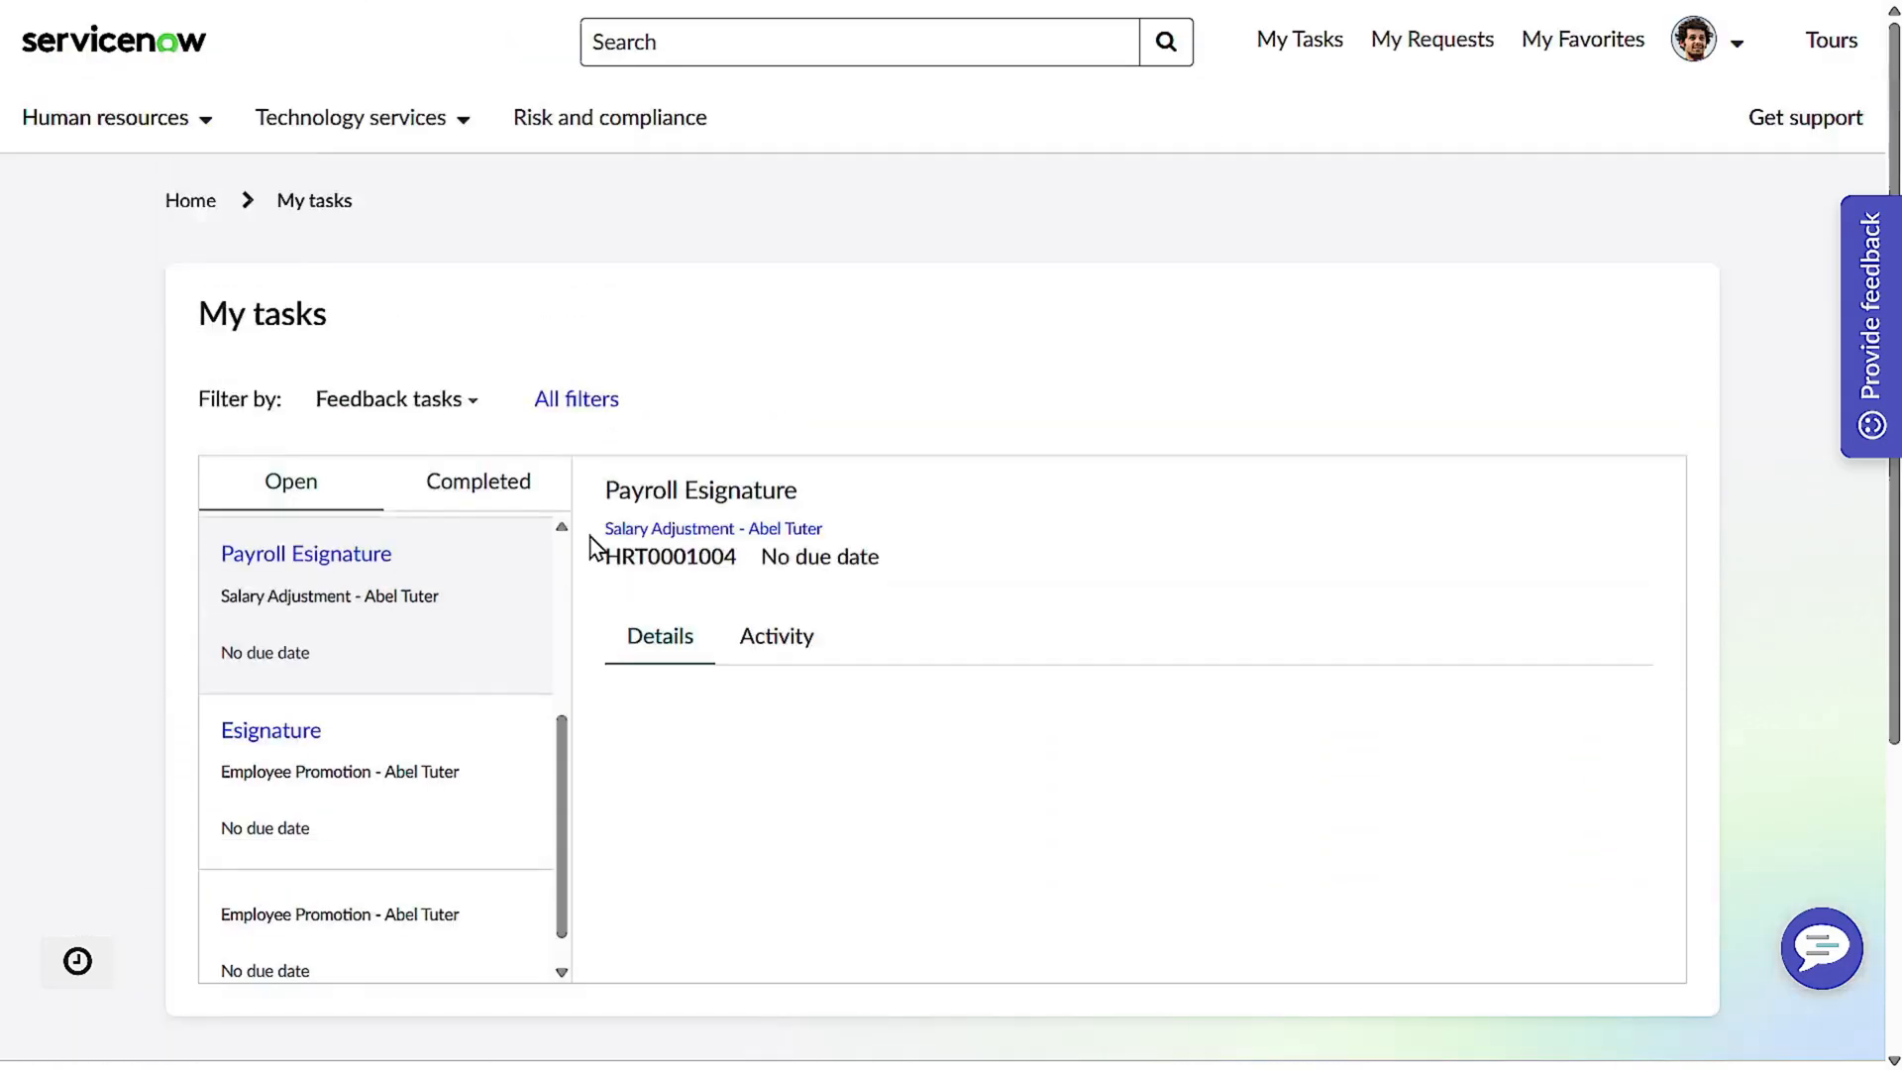
pyautogui.click(1467, 25)
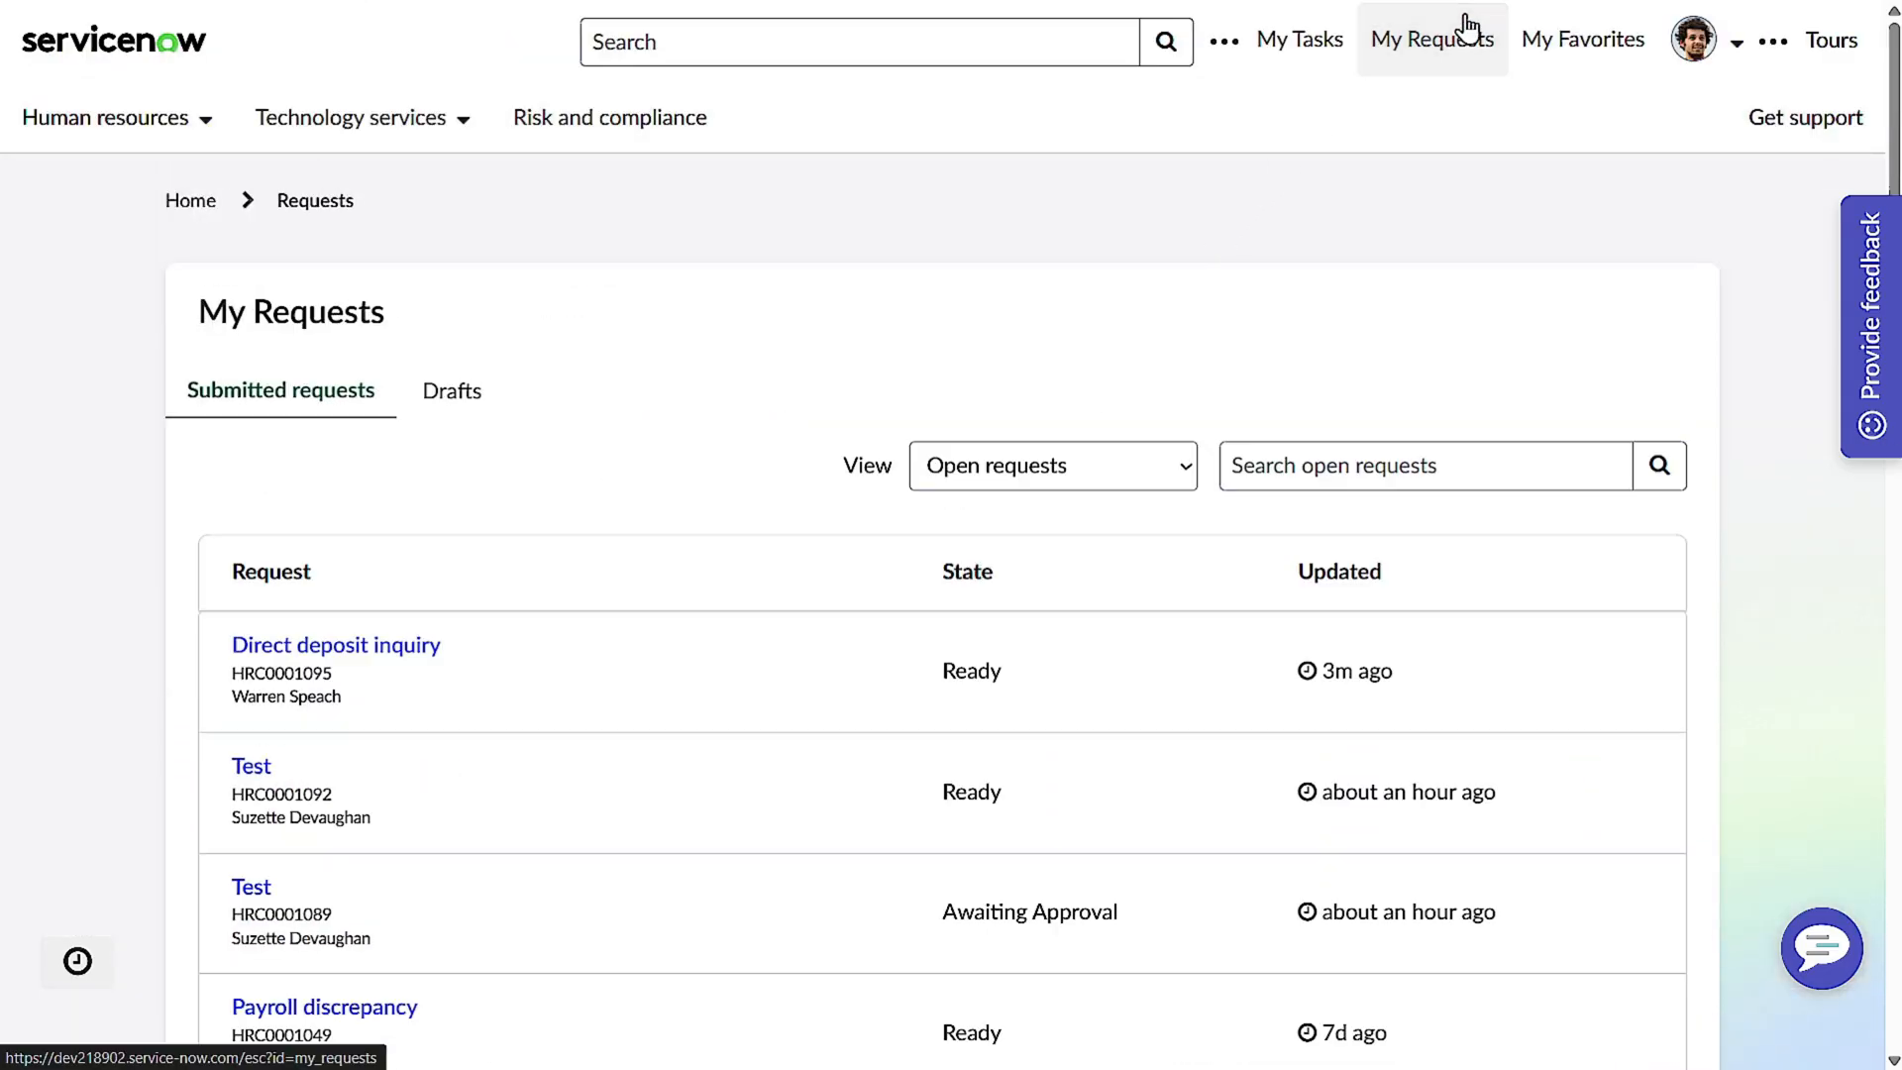
pyautogui.scroll(-4, 806, 539)
pyautogui.scroll(-15, 804, 558)
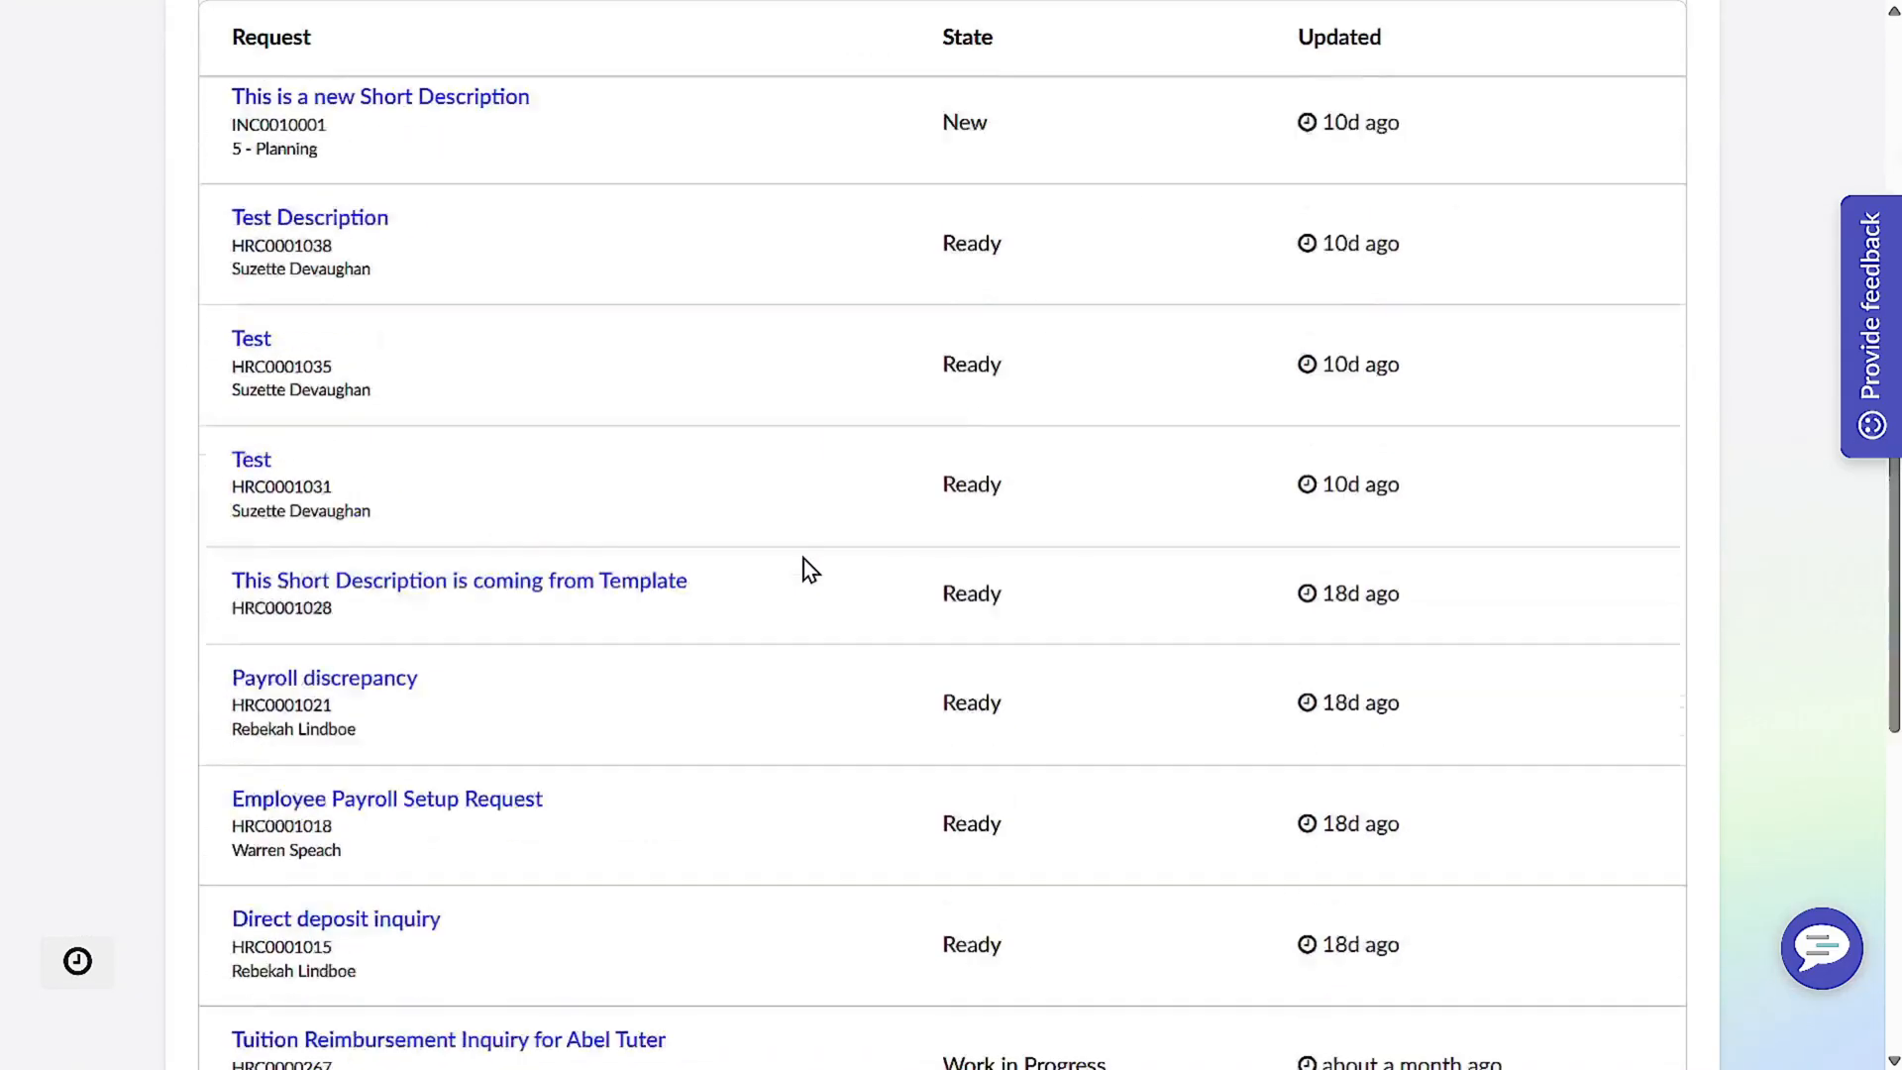
pyautogui.scroll(8, 804, 559)
pyautogui.scroll(6, 804, 558)
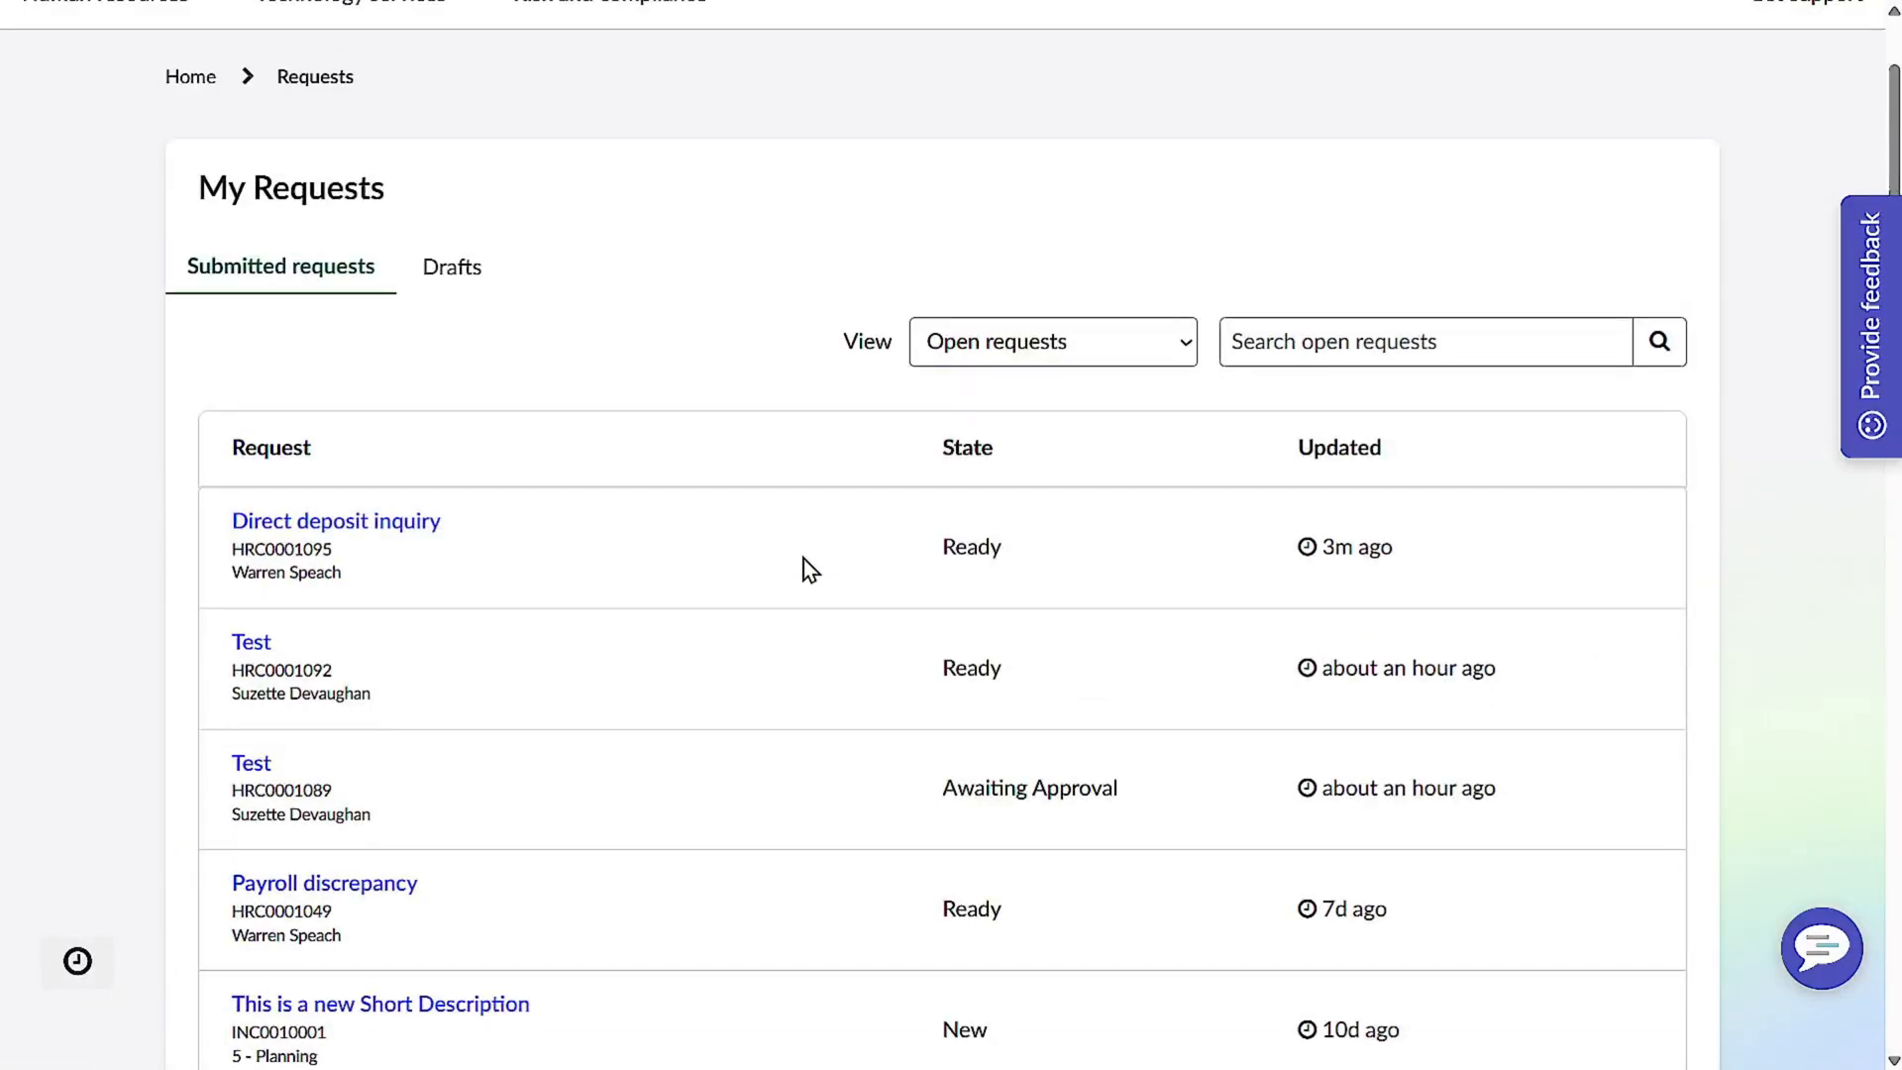
pyautogui.click(362, 531)
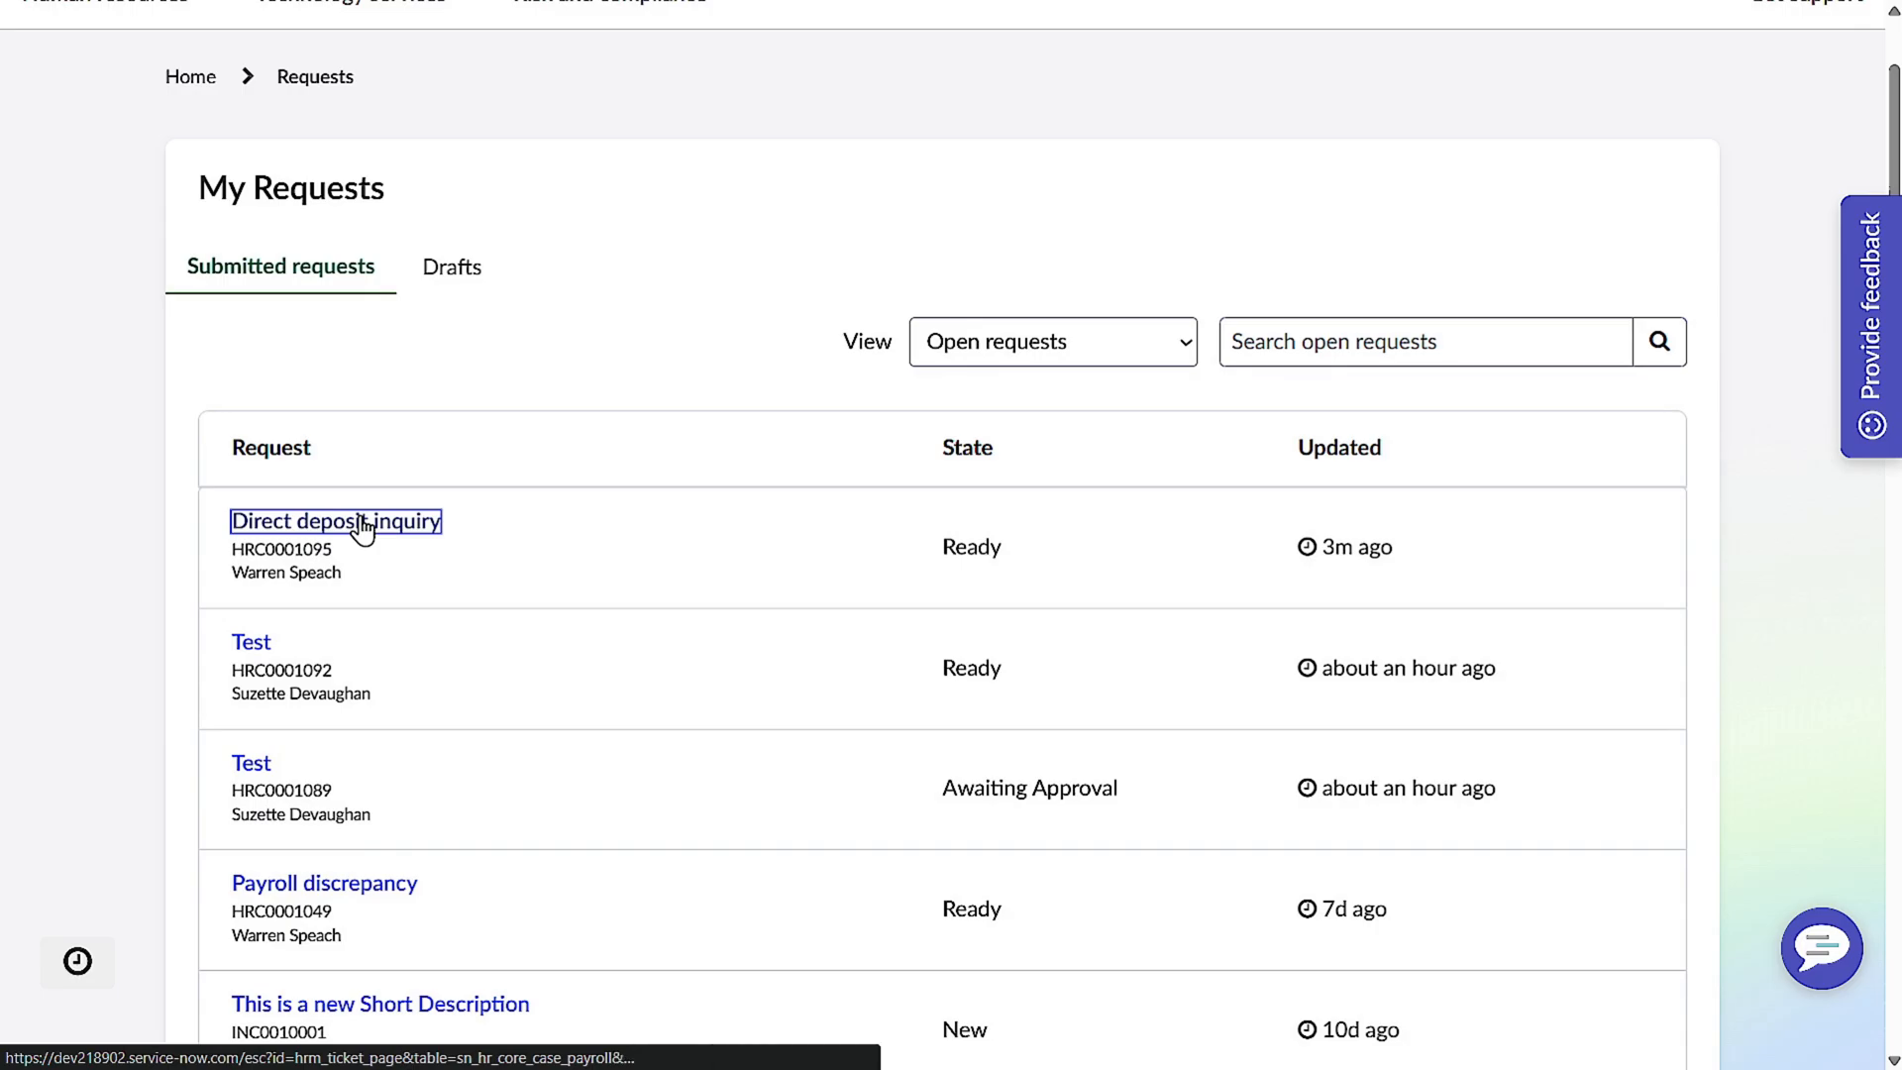
# - Attach Bonus-Letter-sample.docx from the Documents folder to the request's Upload document to-do and complete the to-do
pyautogui.scroll(-5, 416, 572)
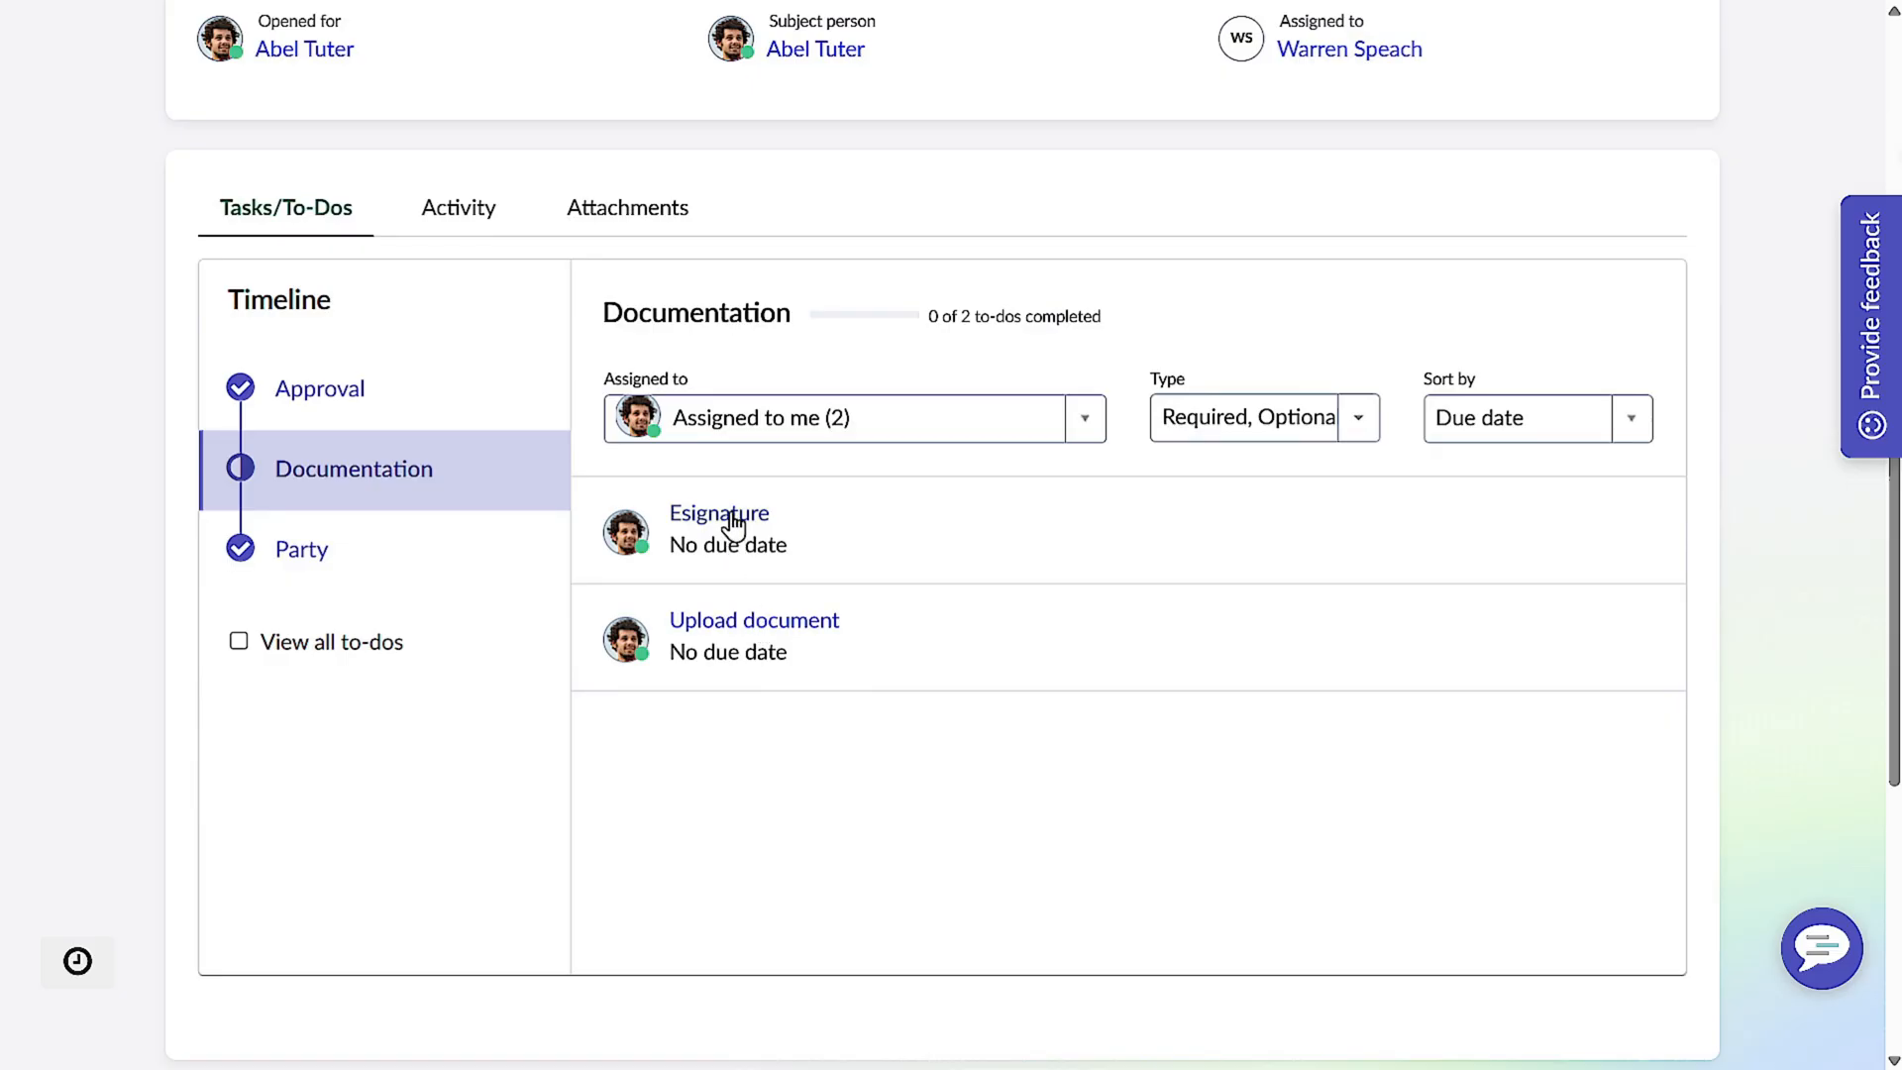
pyautogui.click(751, 624)
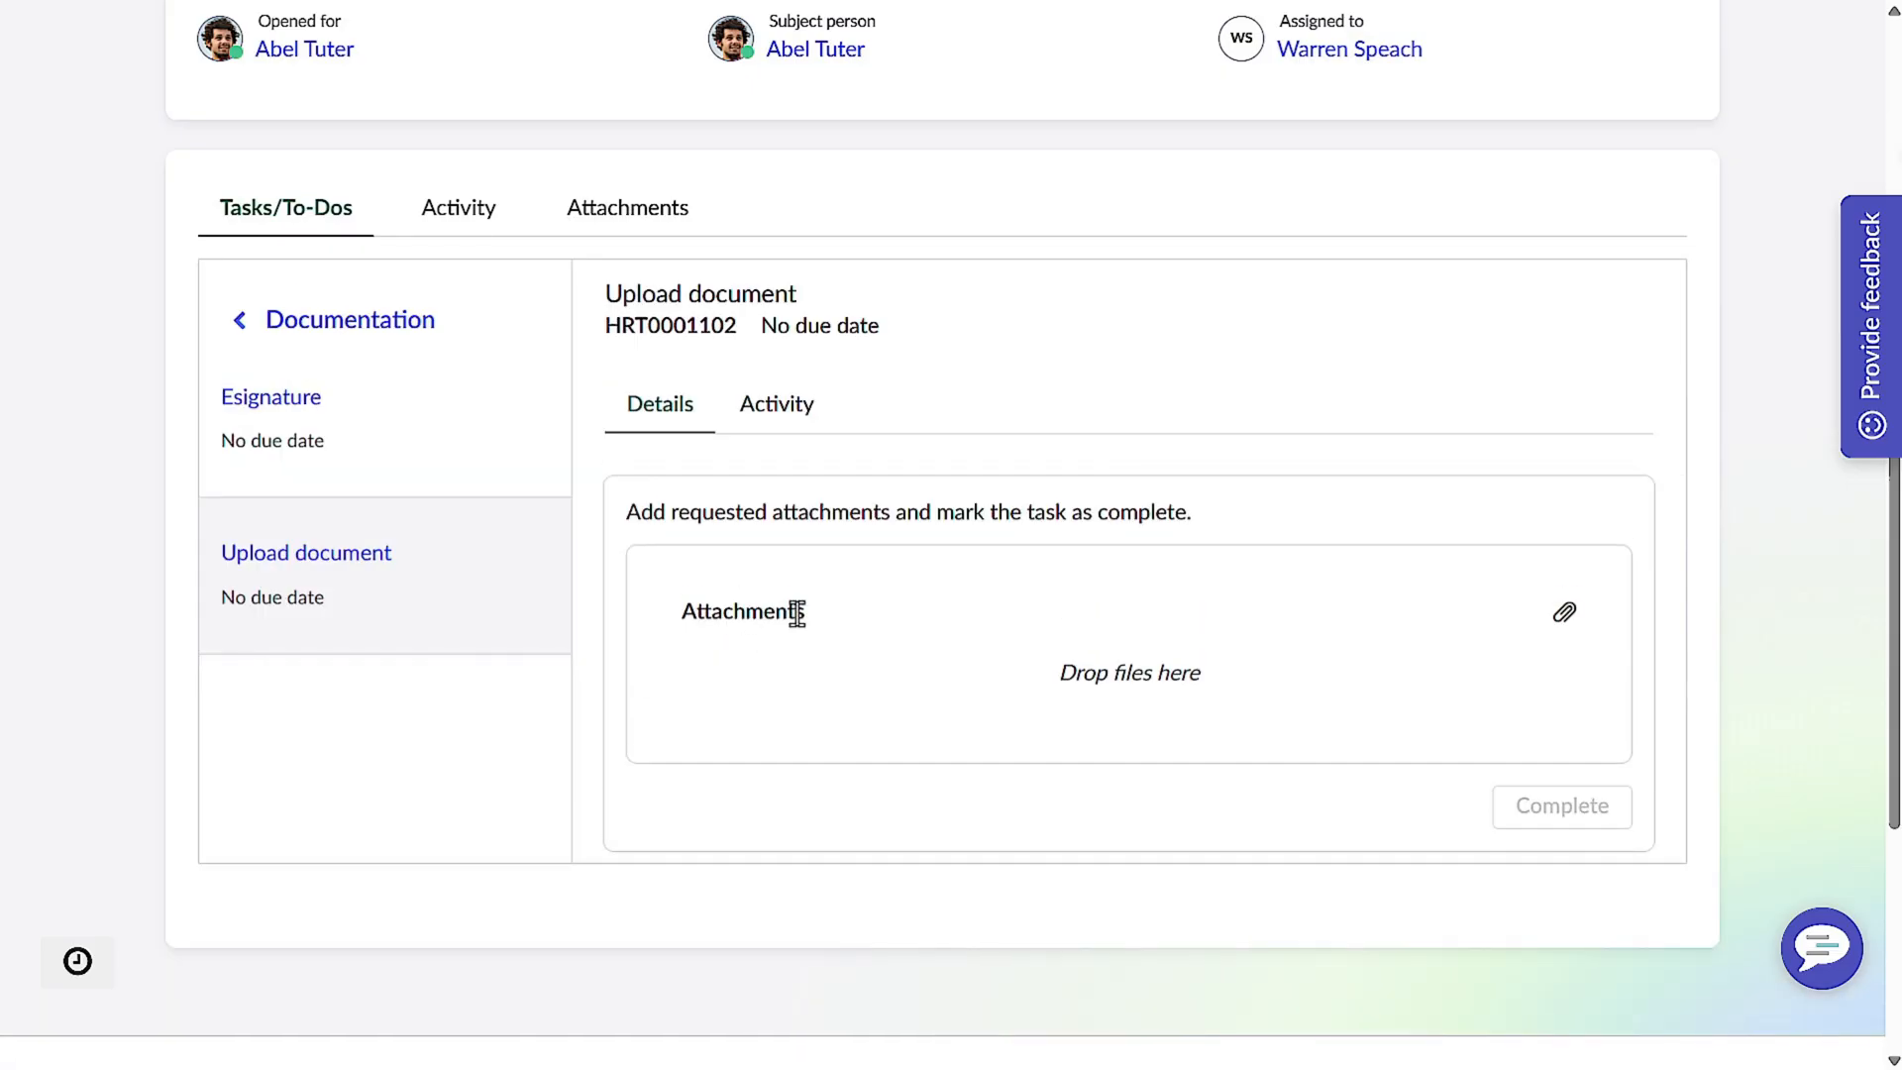
pyautogui.click(1564, 608)
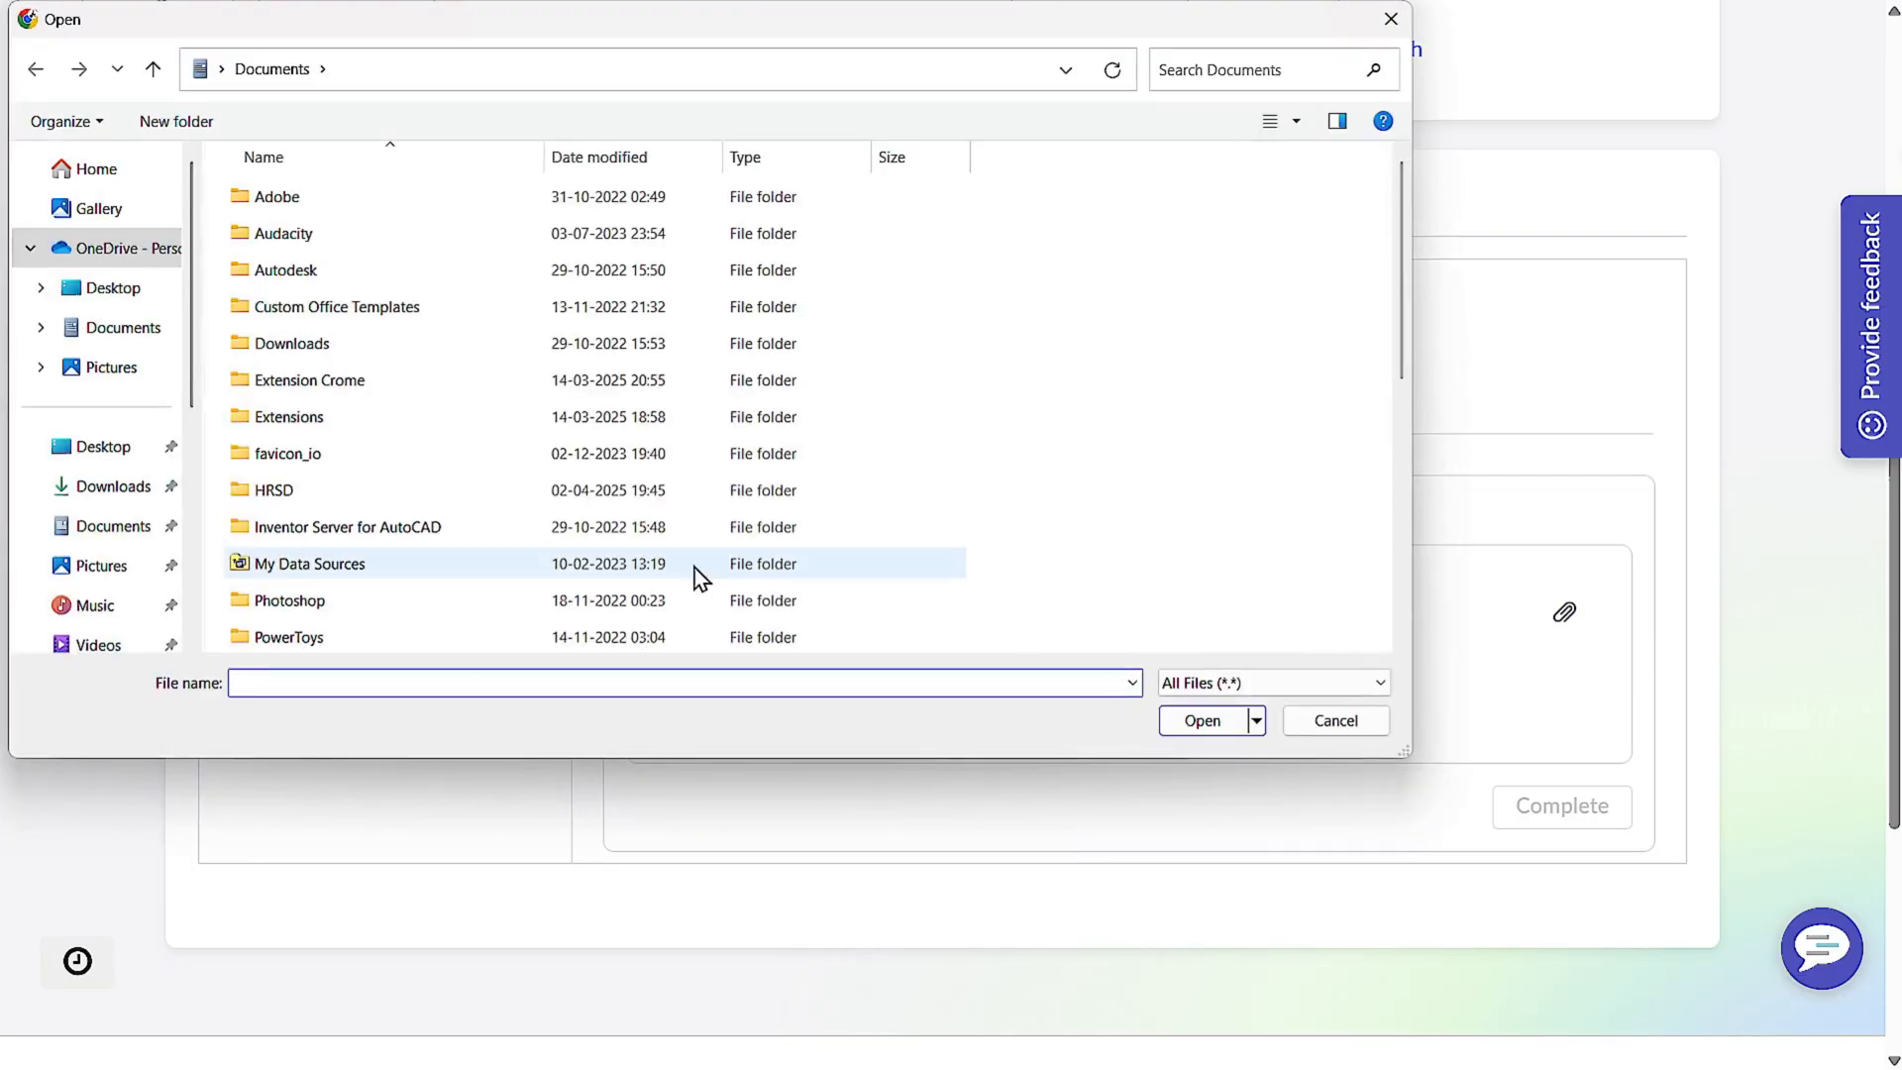
pyautogui.click(111, 332)
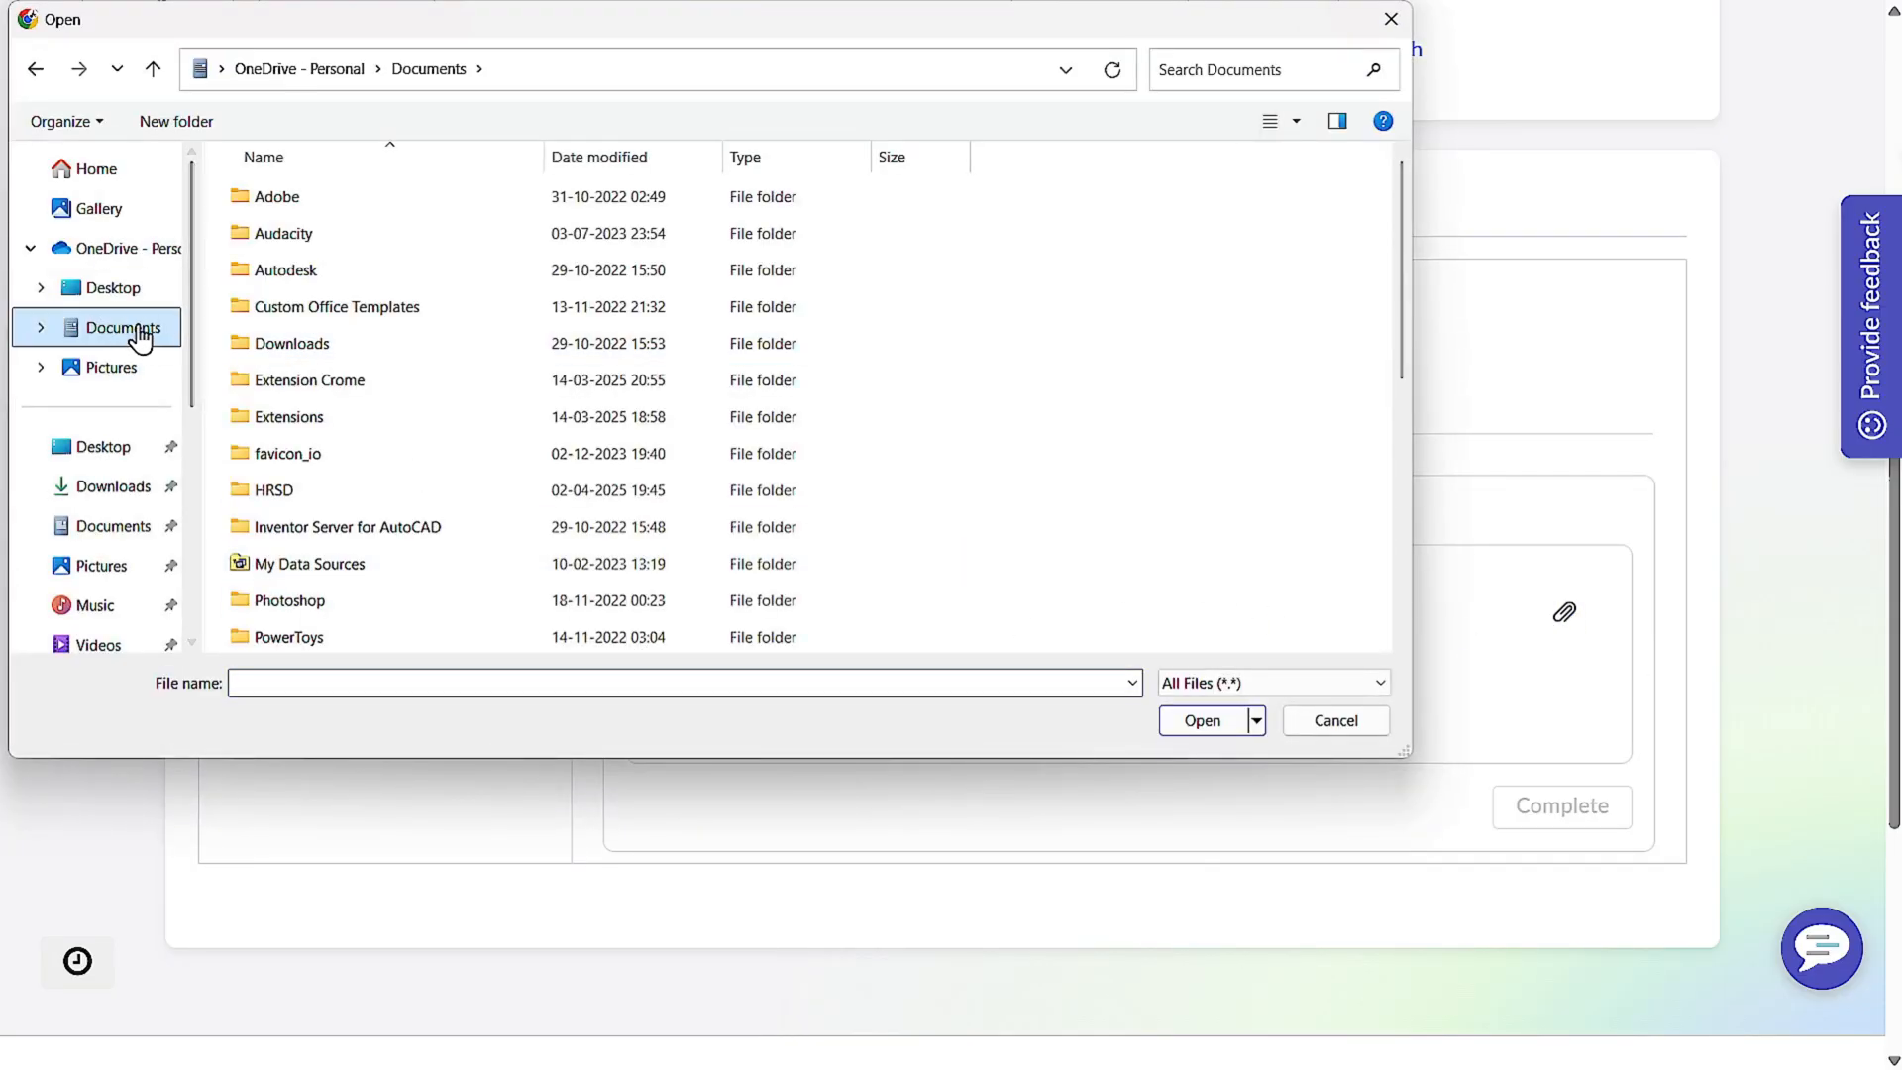
pyautogui.scroll(-5, 312, 352)
pyautogui.doubleClick(311, 380)
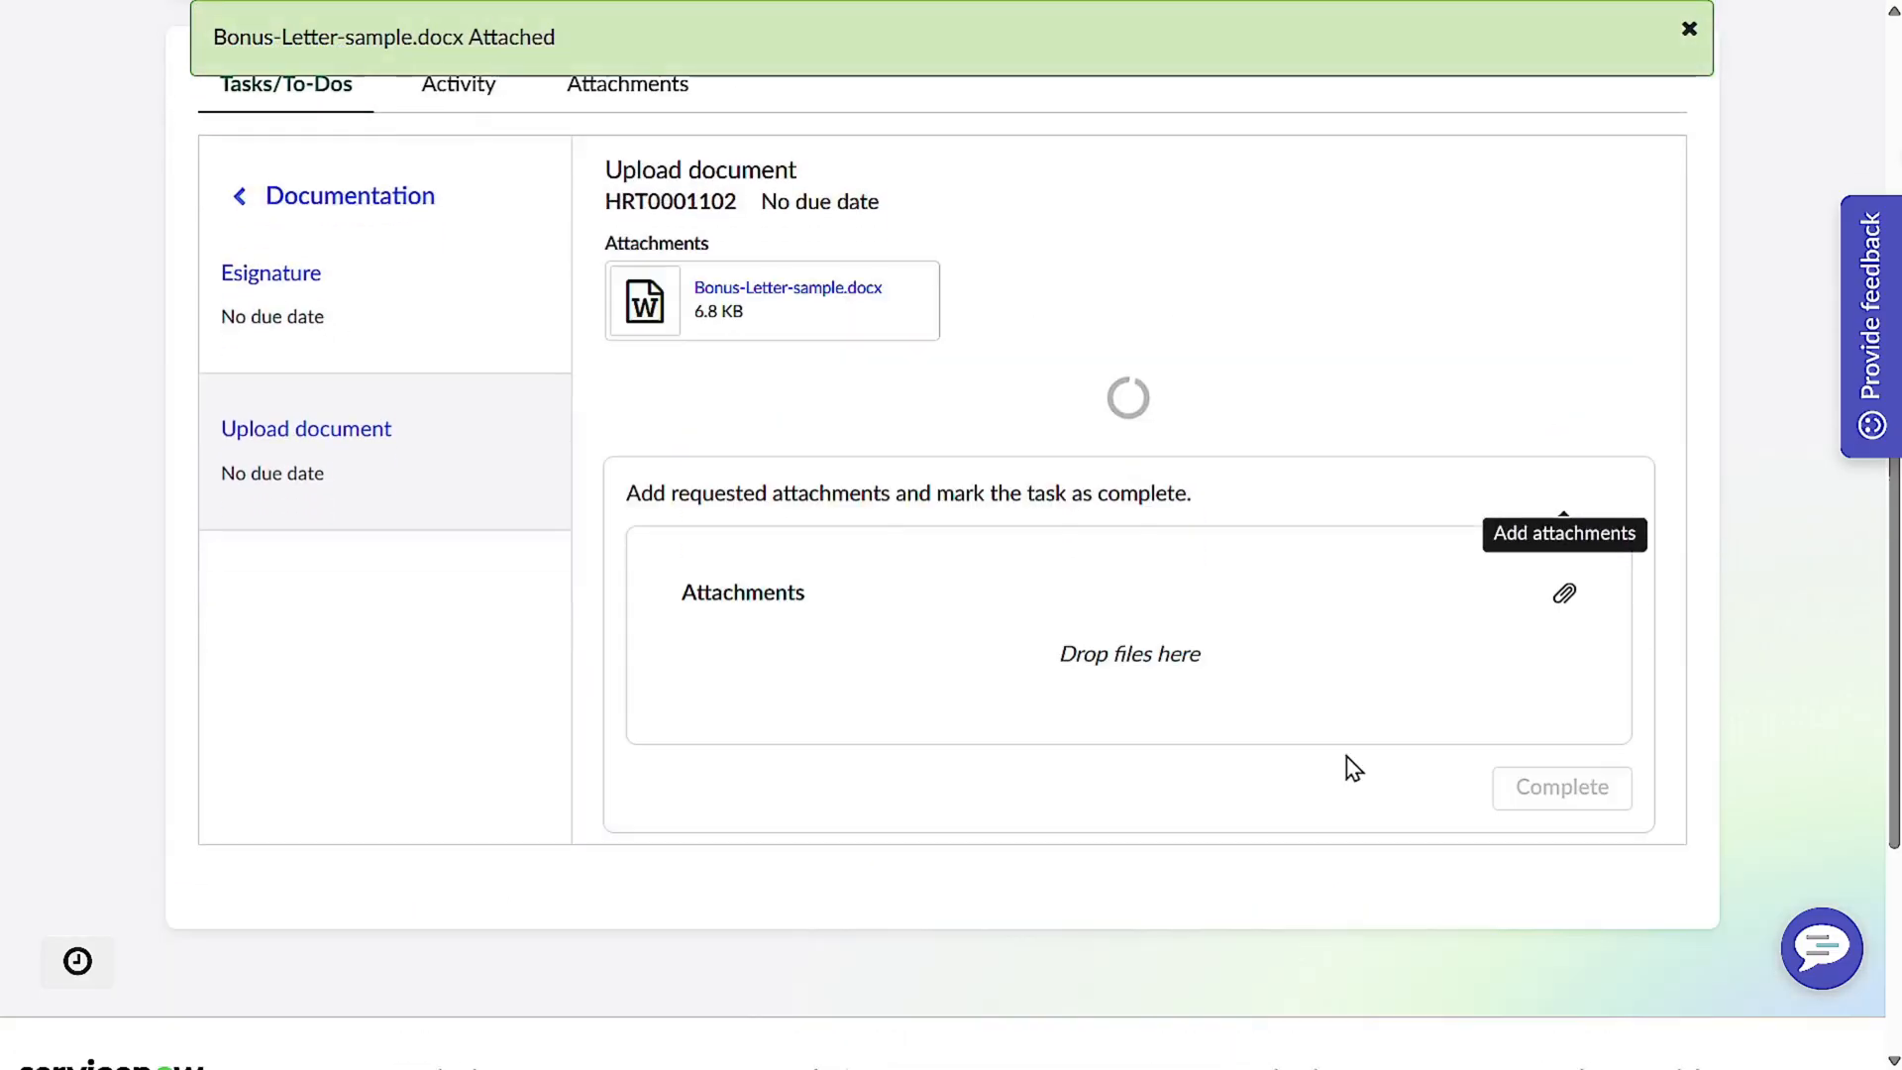
pyautogui.click(1535, 763)
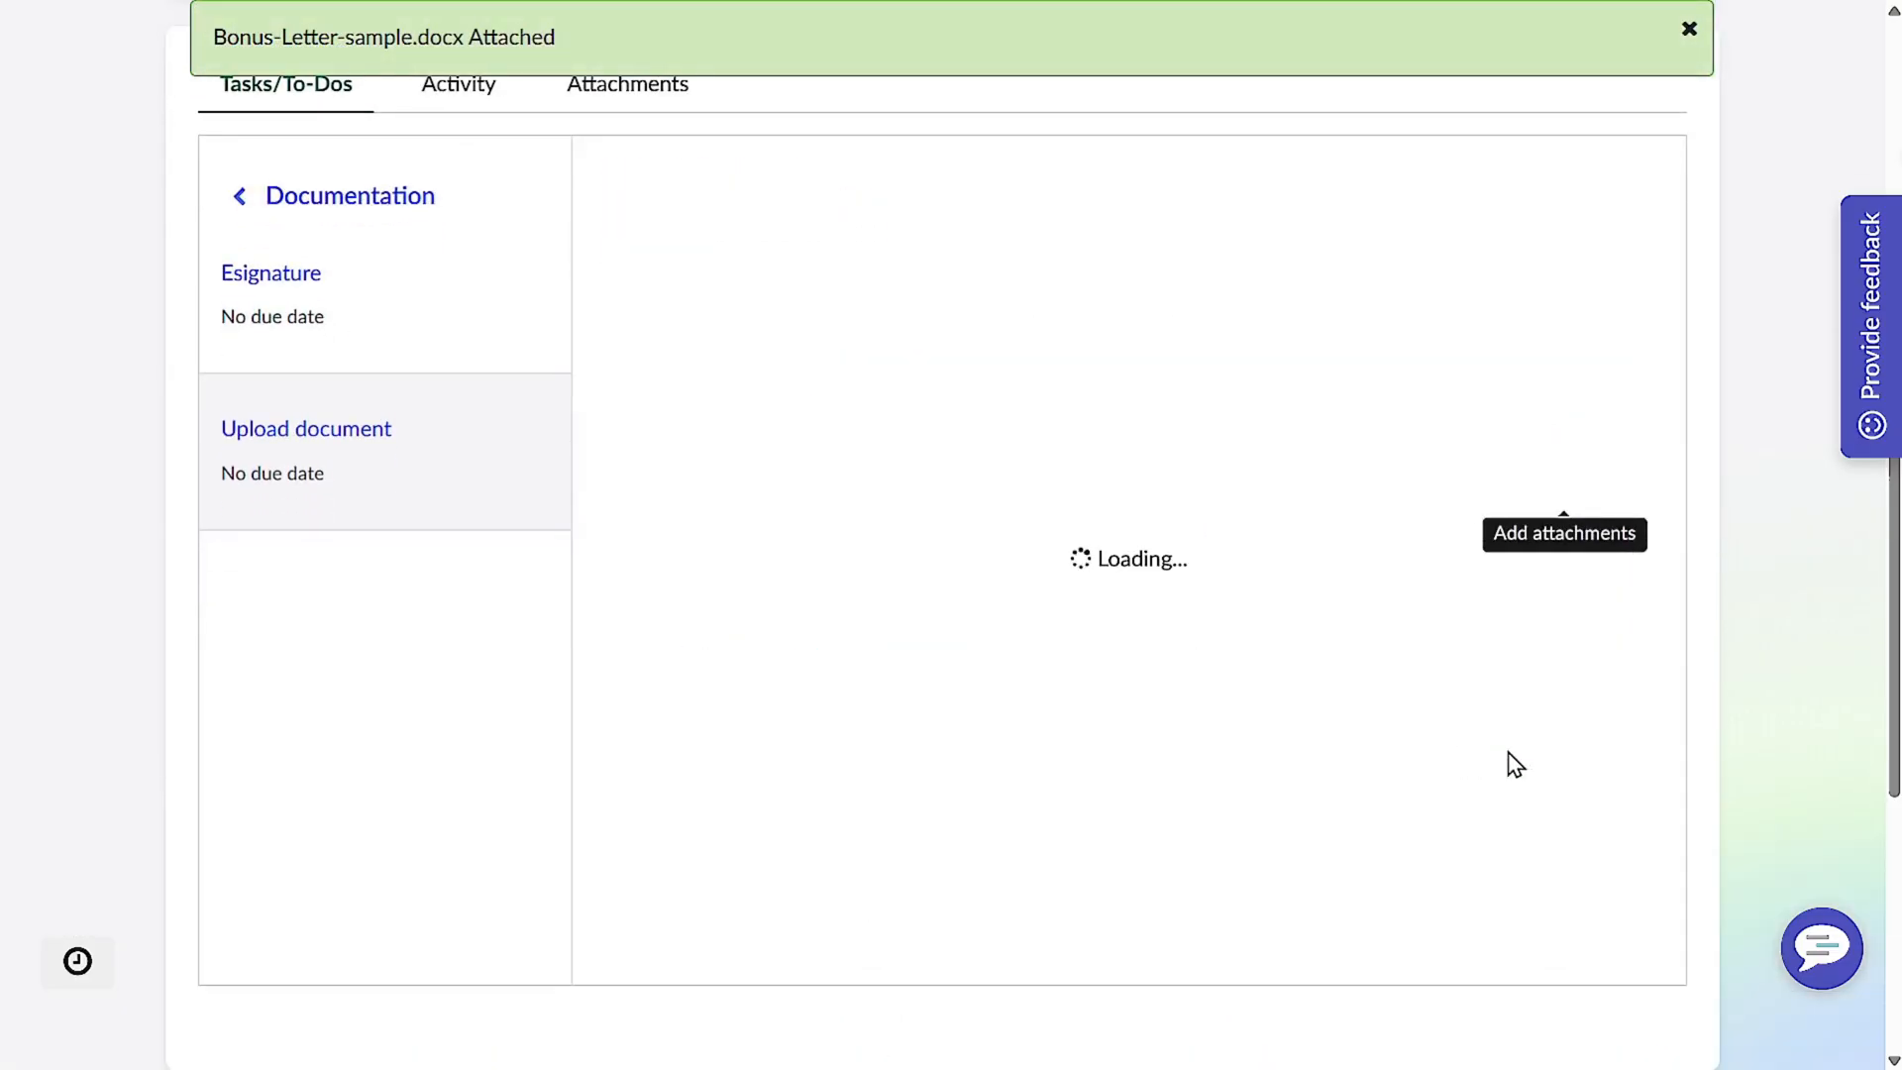
# - Review the agreement in the Esignature to-do, sign it with a freehand drawn signature, and accept and complete it
pyautogui.click(337, 288)
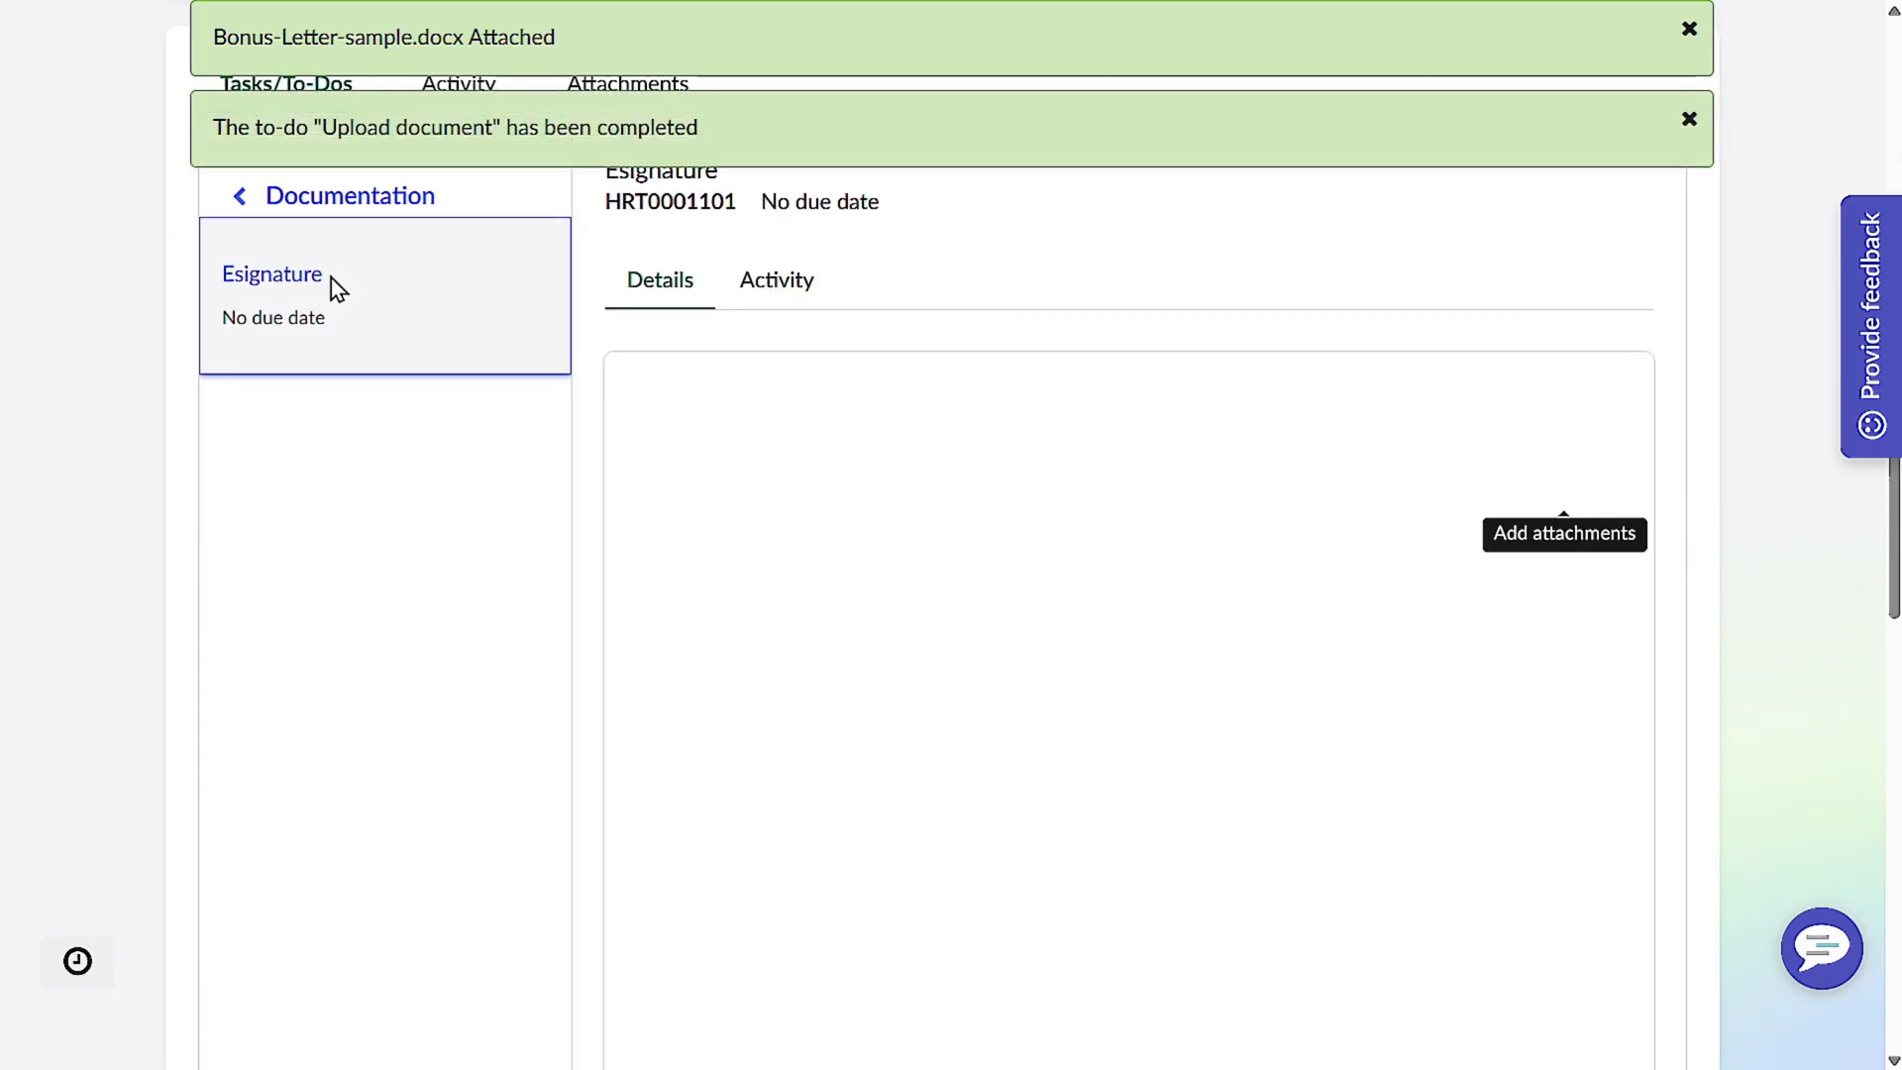
pyautogui.scroll(-3, 939, 684)
pyautogui.scroll(-4, 1031, 662)
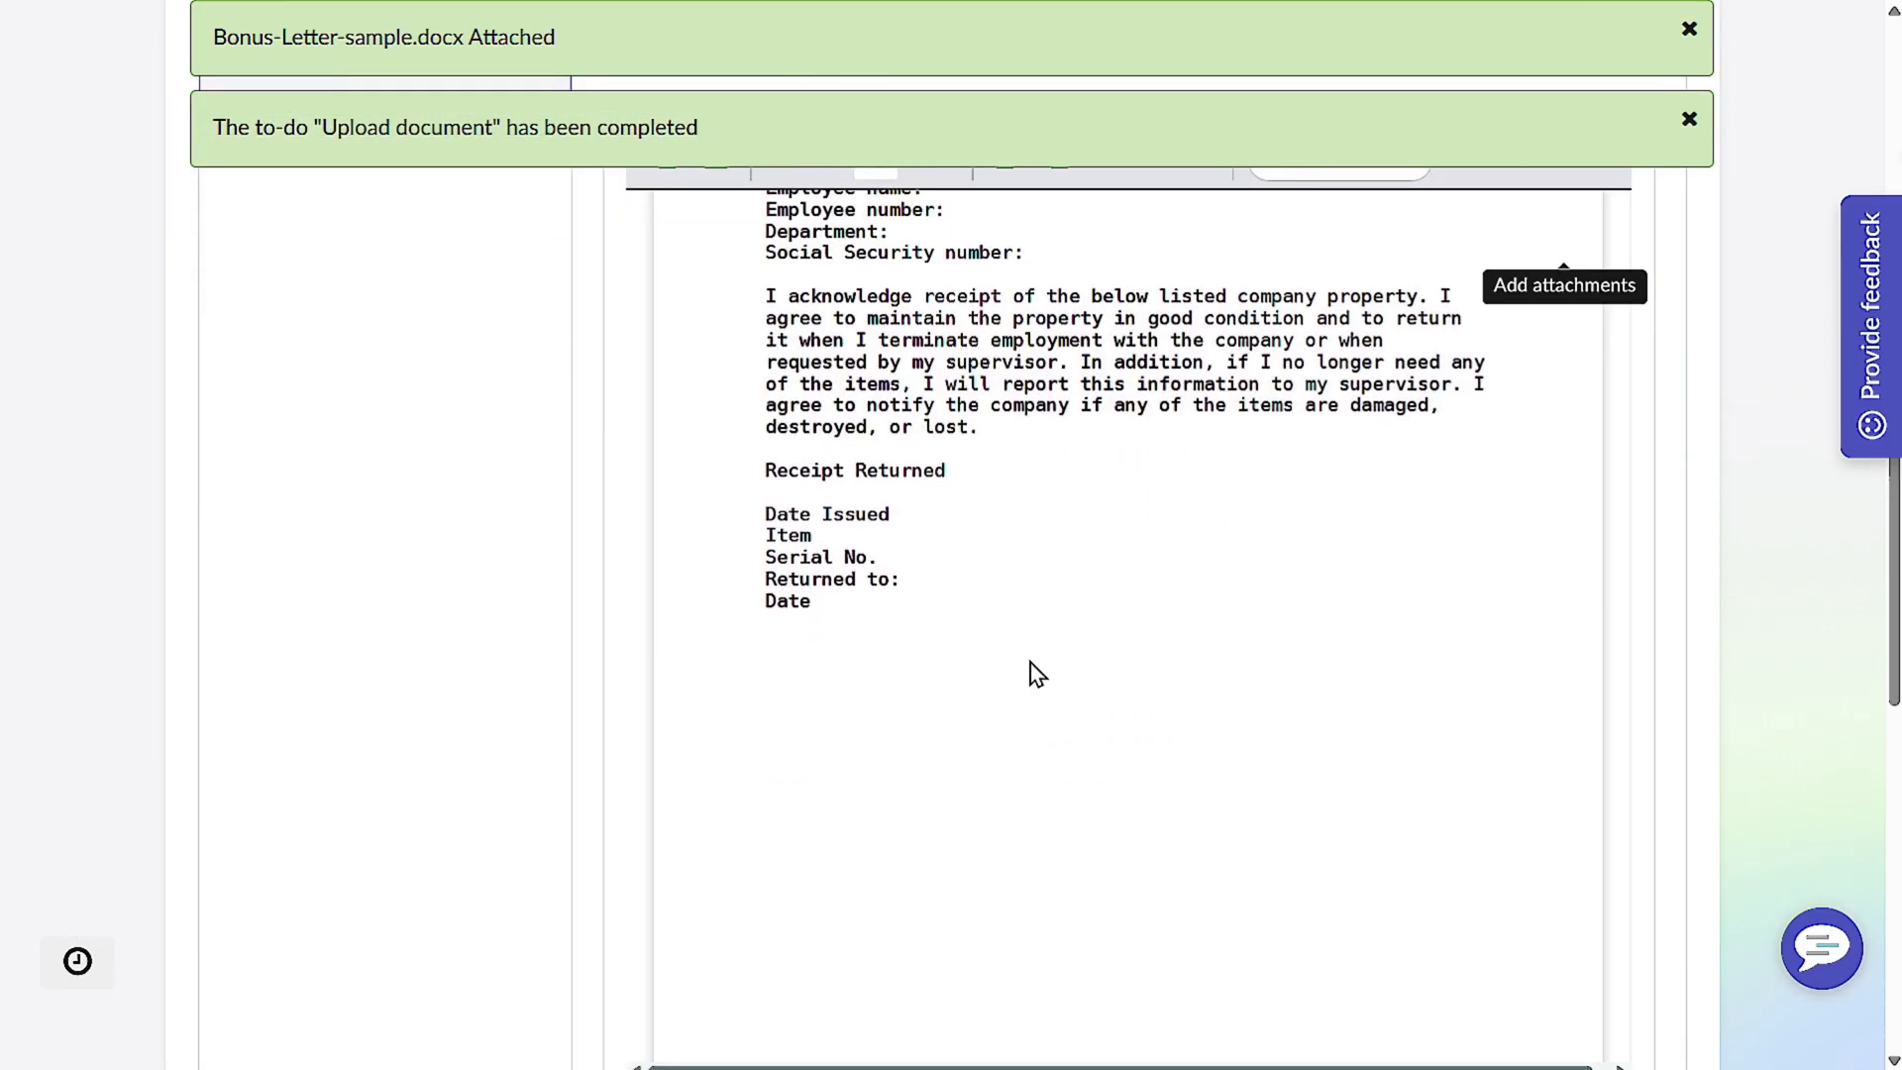
pyautogui.scroll(-5, 1686, 444)
pyautogui.scroll(-3, 1687, 444)
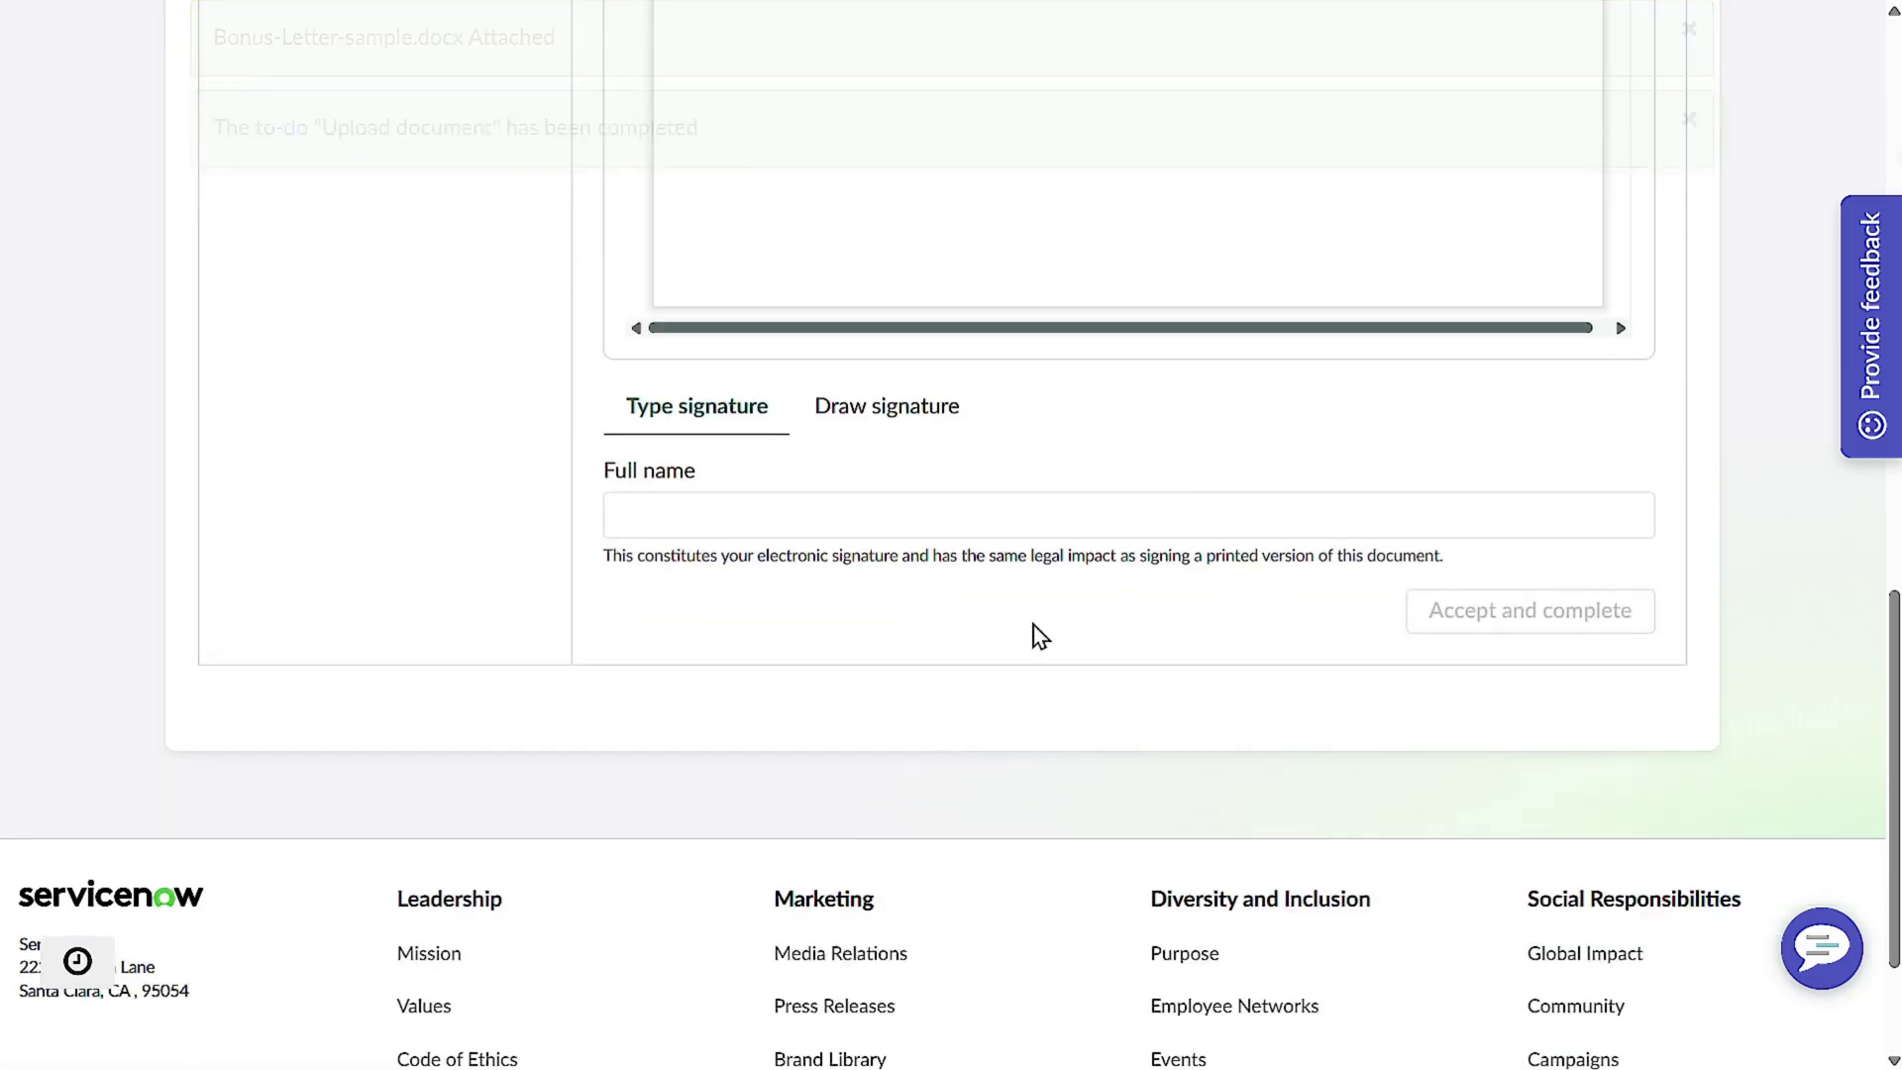
pyautogui.click(887, 421)
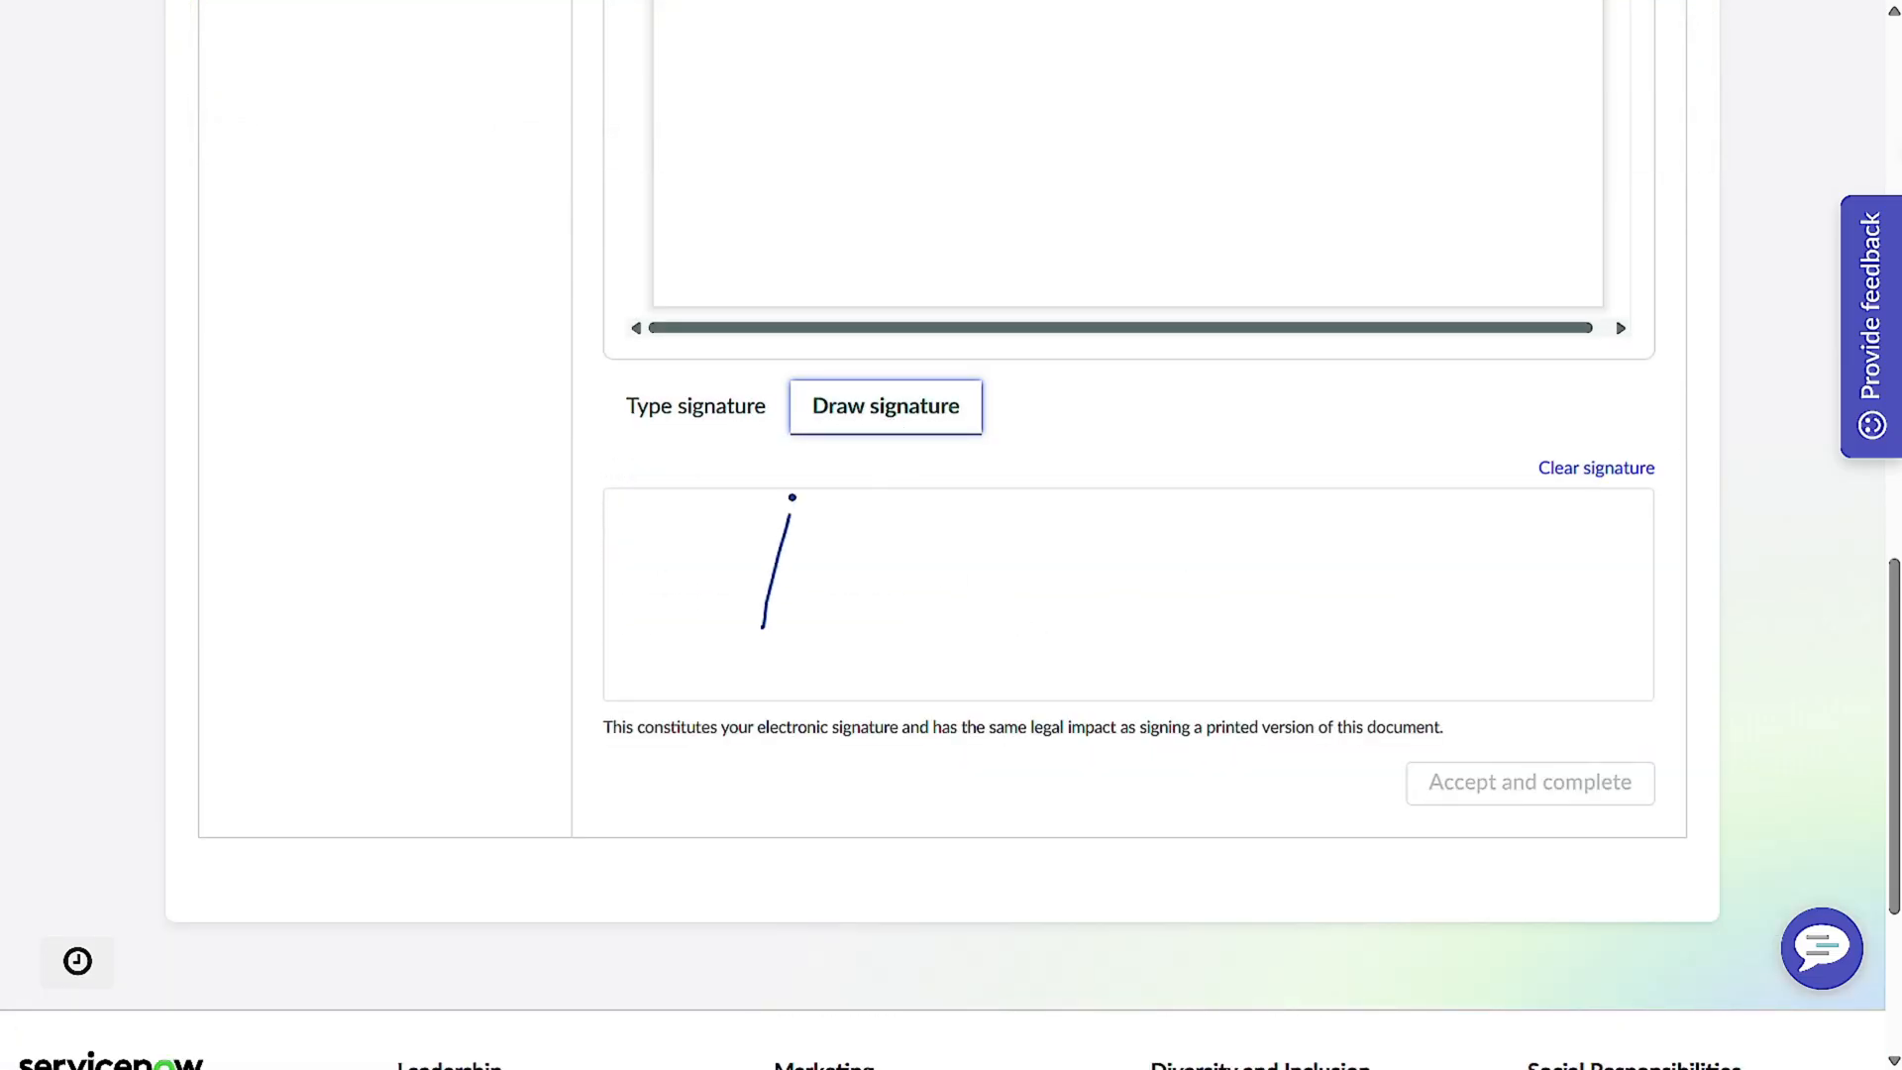
pyautogui.moveTo(793, 498)
pyautogui.mouseDown()
pyautogui.moveTo(605, 567)
pyautogui.moveTo(940, 583)
pyautogui.mouseUp()
pyautogui.moveTo(838, 649); pyautogui.dragTo(1296, 568)
pyautogui.click(1493, 787)
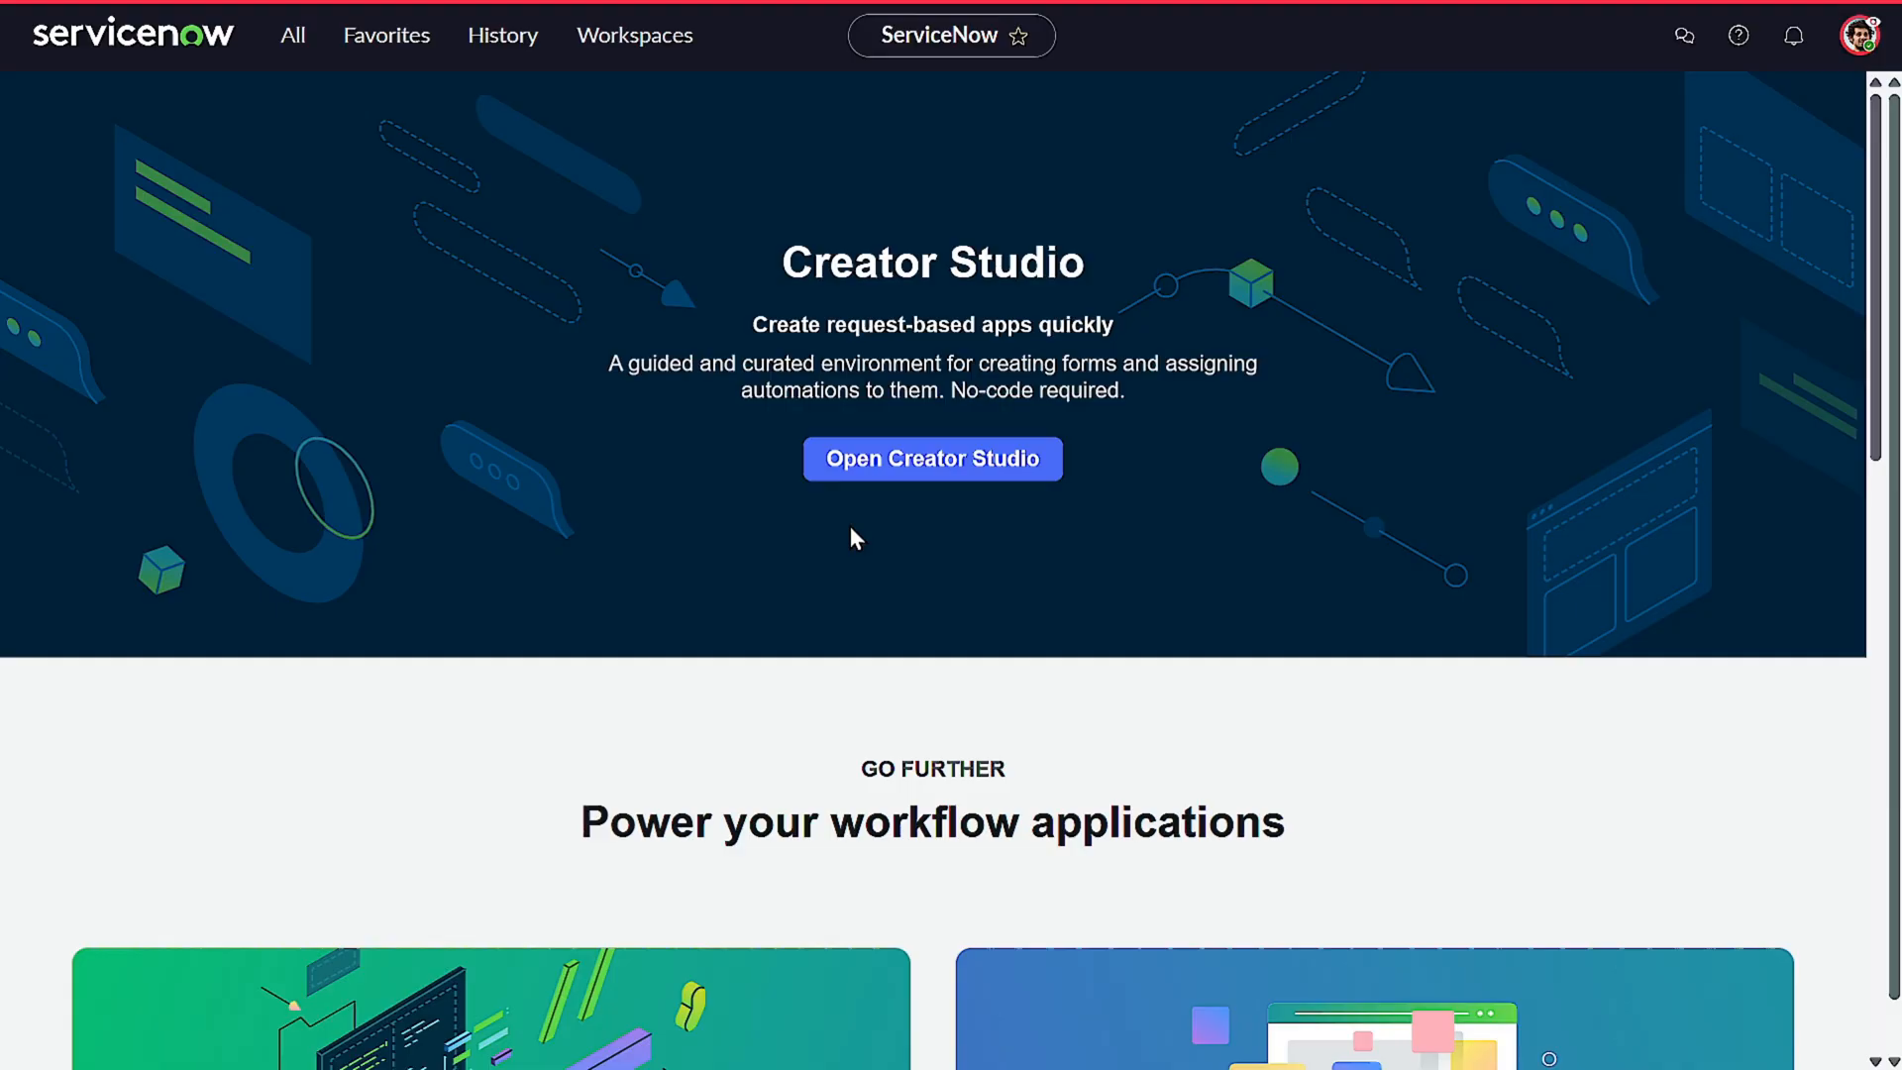
# - End the impersonation and reopen the employee's recently viewed HR Payroll case to check its activity set progress
pyautogui.click(1849, 49)
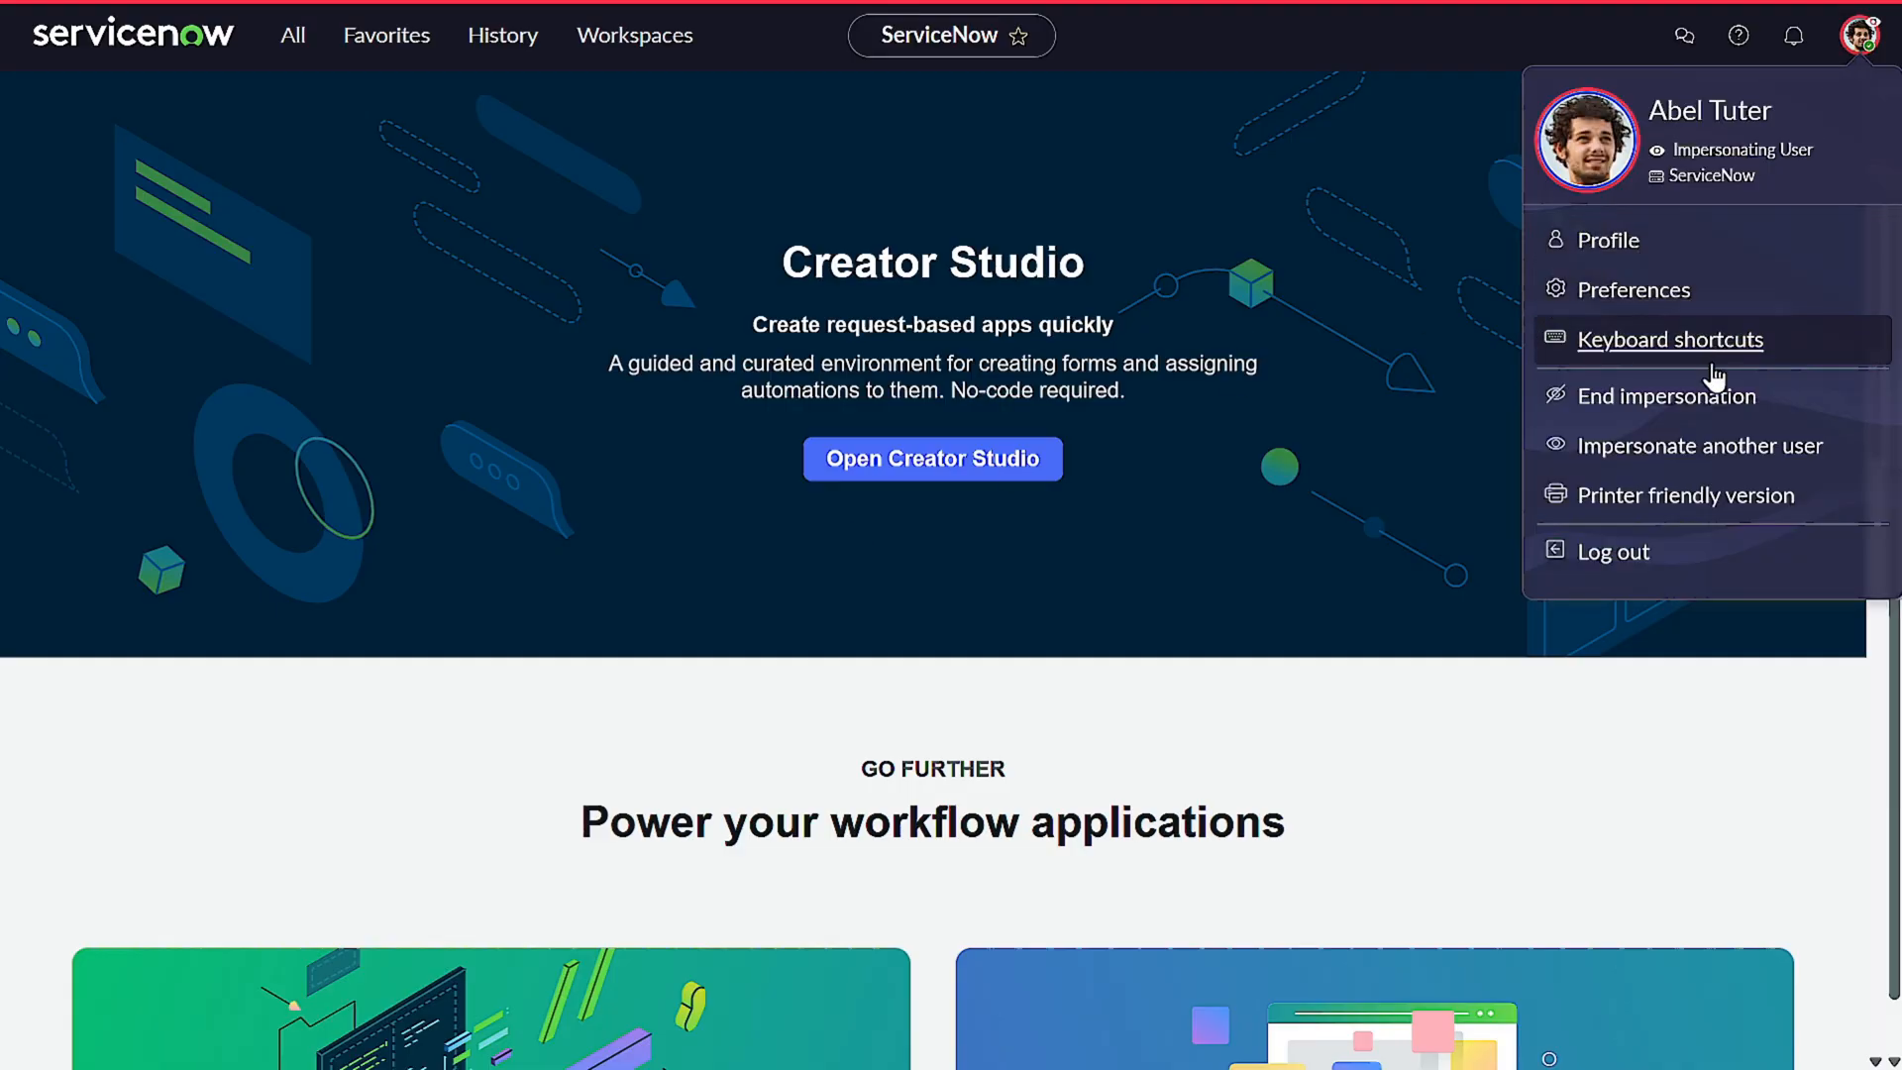
pyautogui.click(1693, 415)
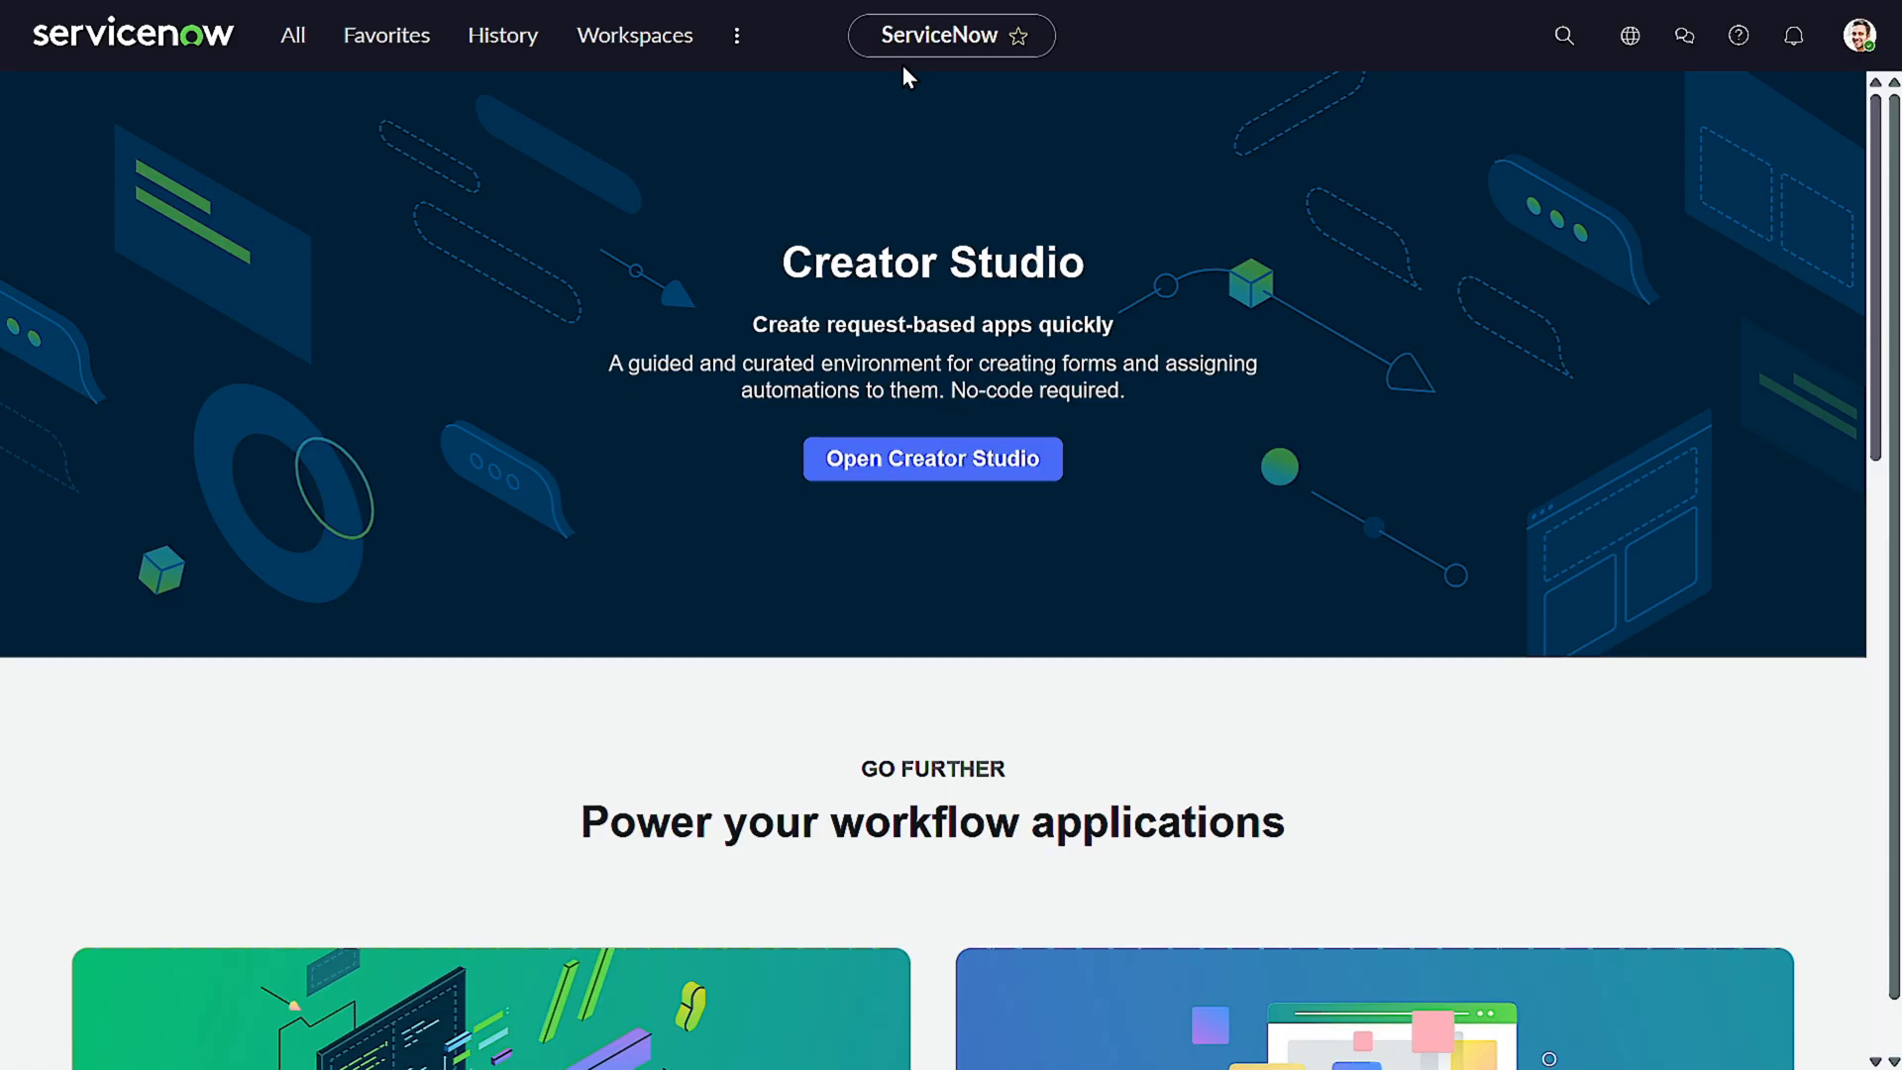
pyautogui.click(505, 39)
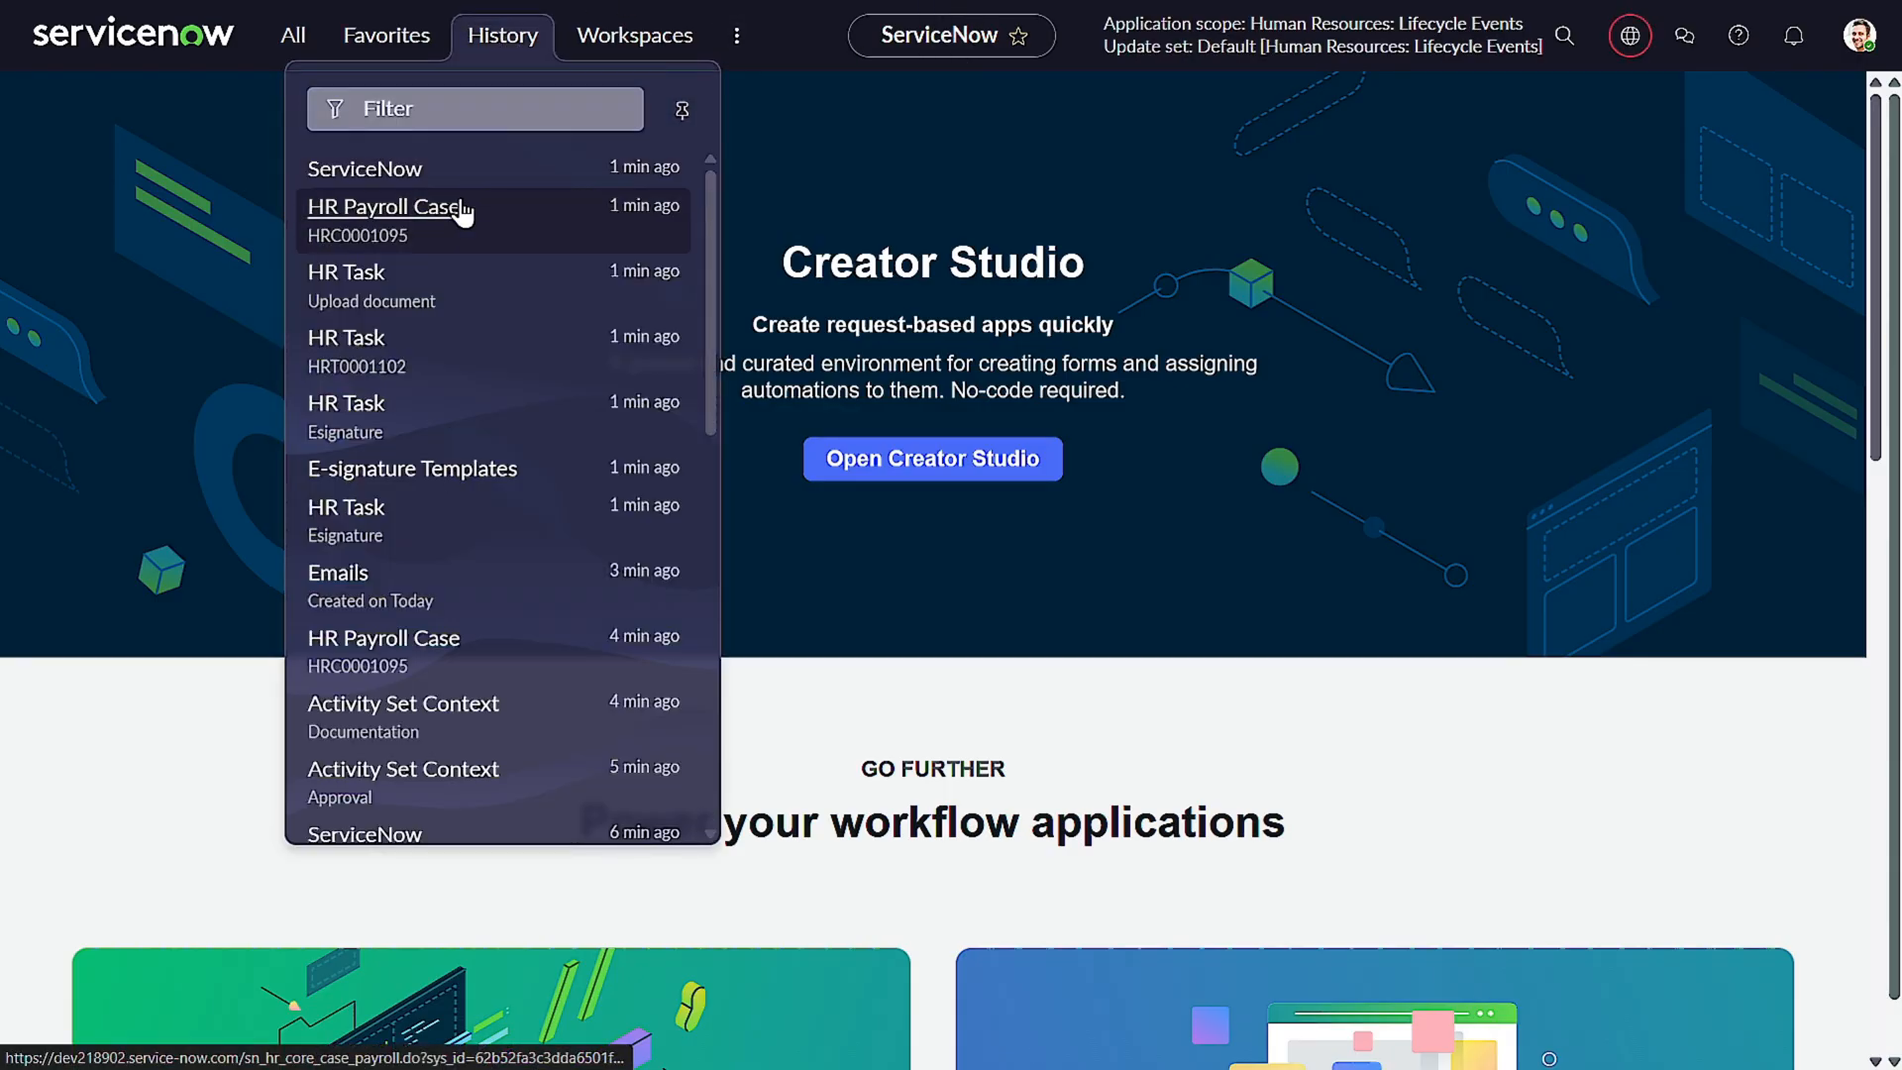
pyautogui.click(461, 199)
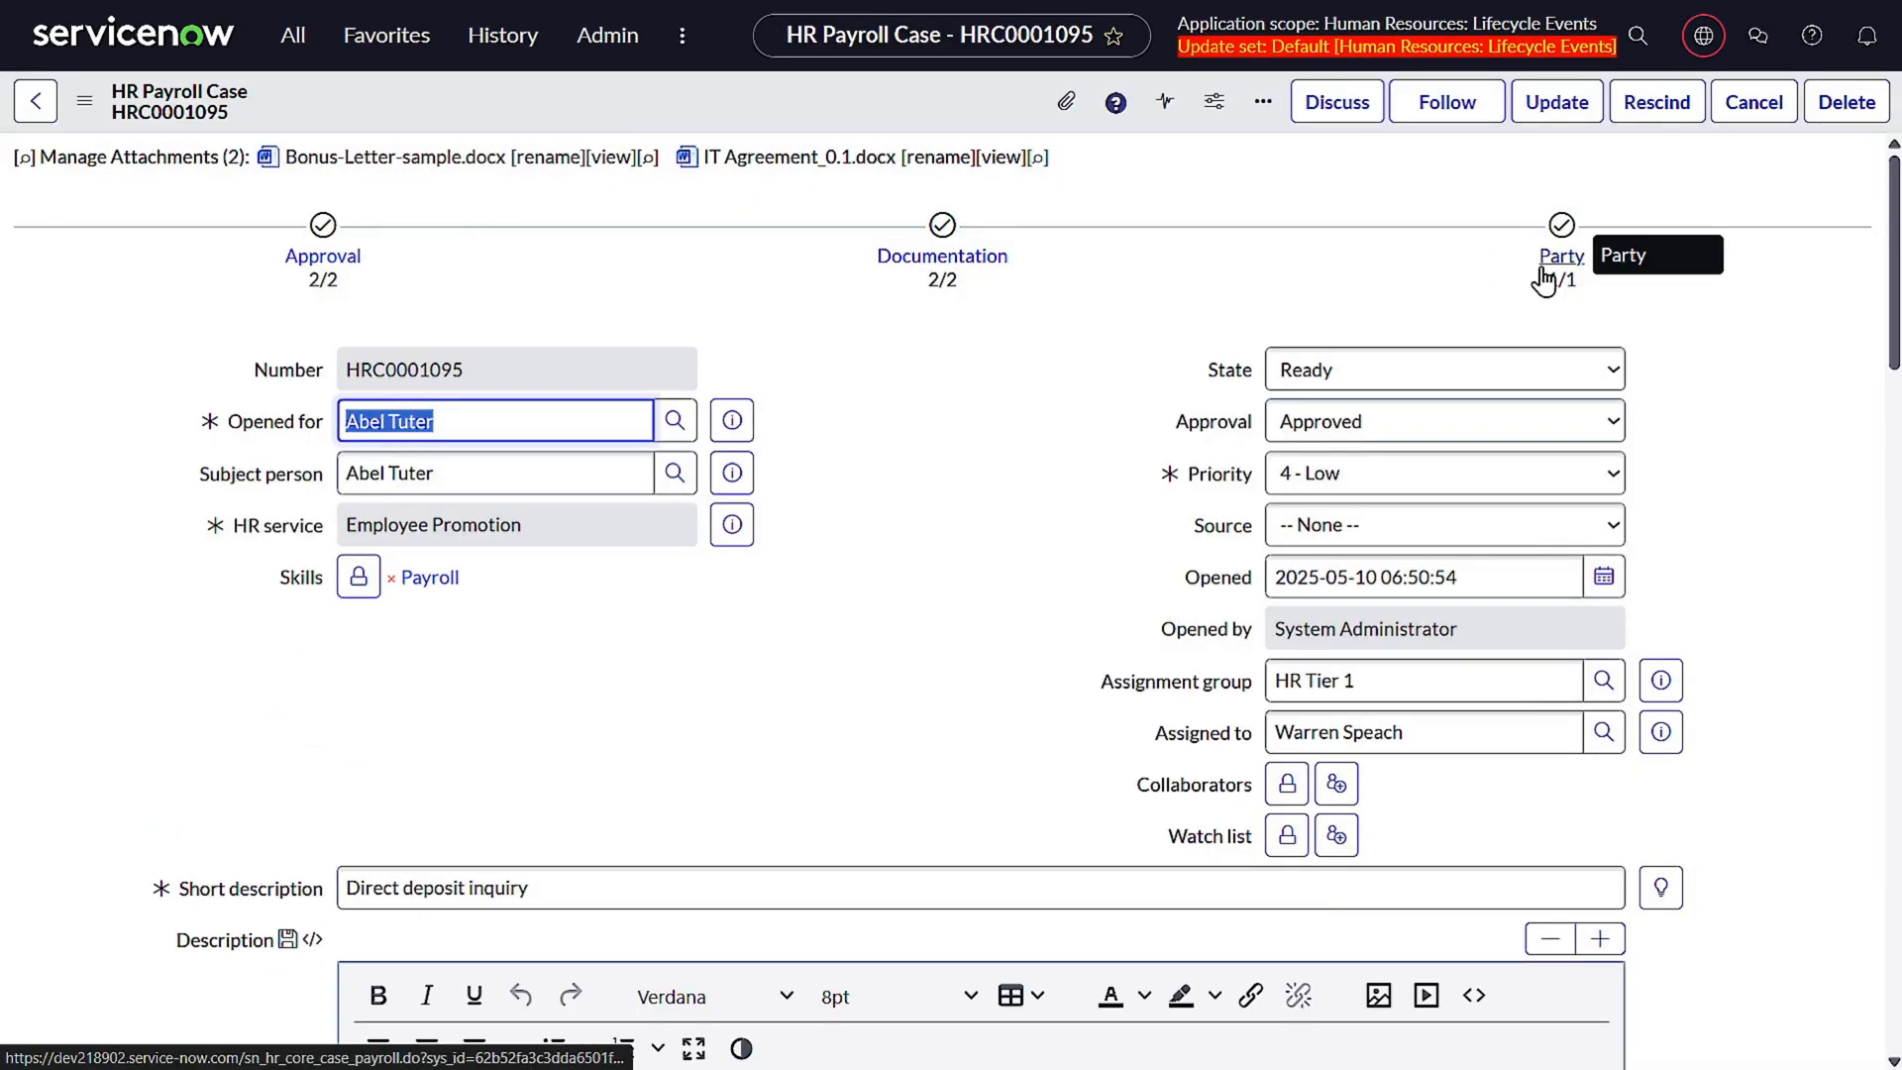
# - Open the system email log and look through today's emails for the case
pyautogui.click(293, 39)
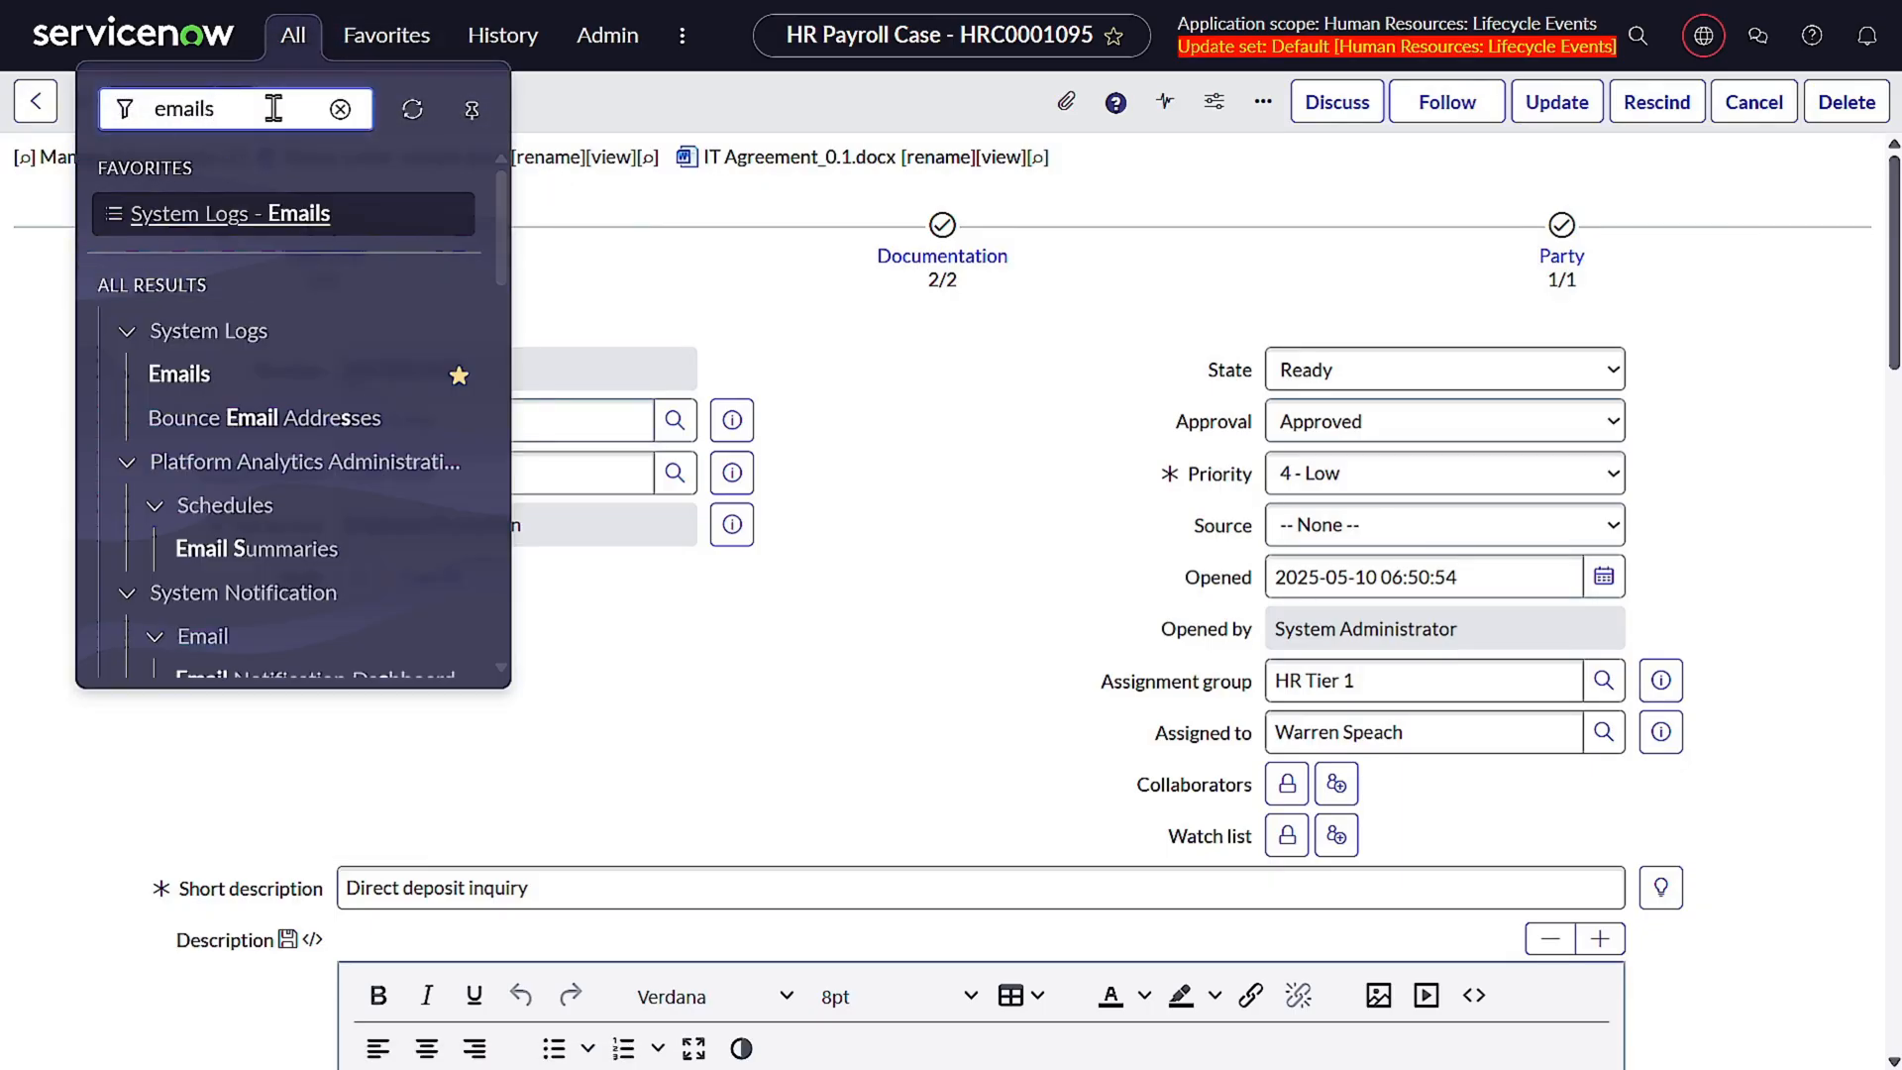
pyautogui.click(256, 379)
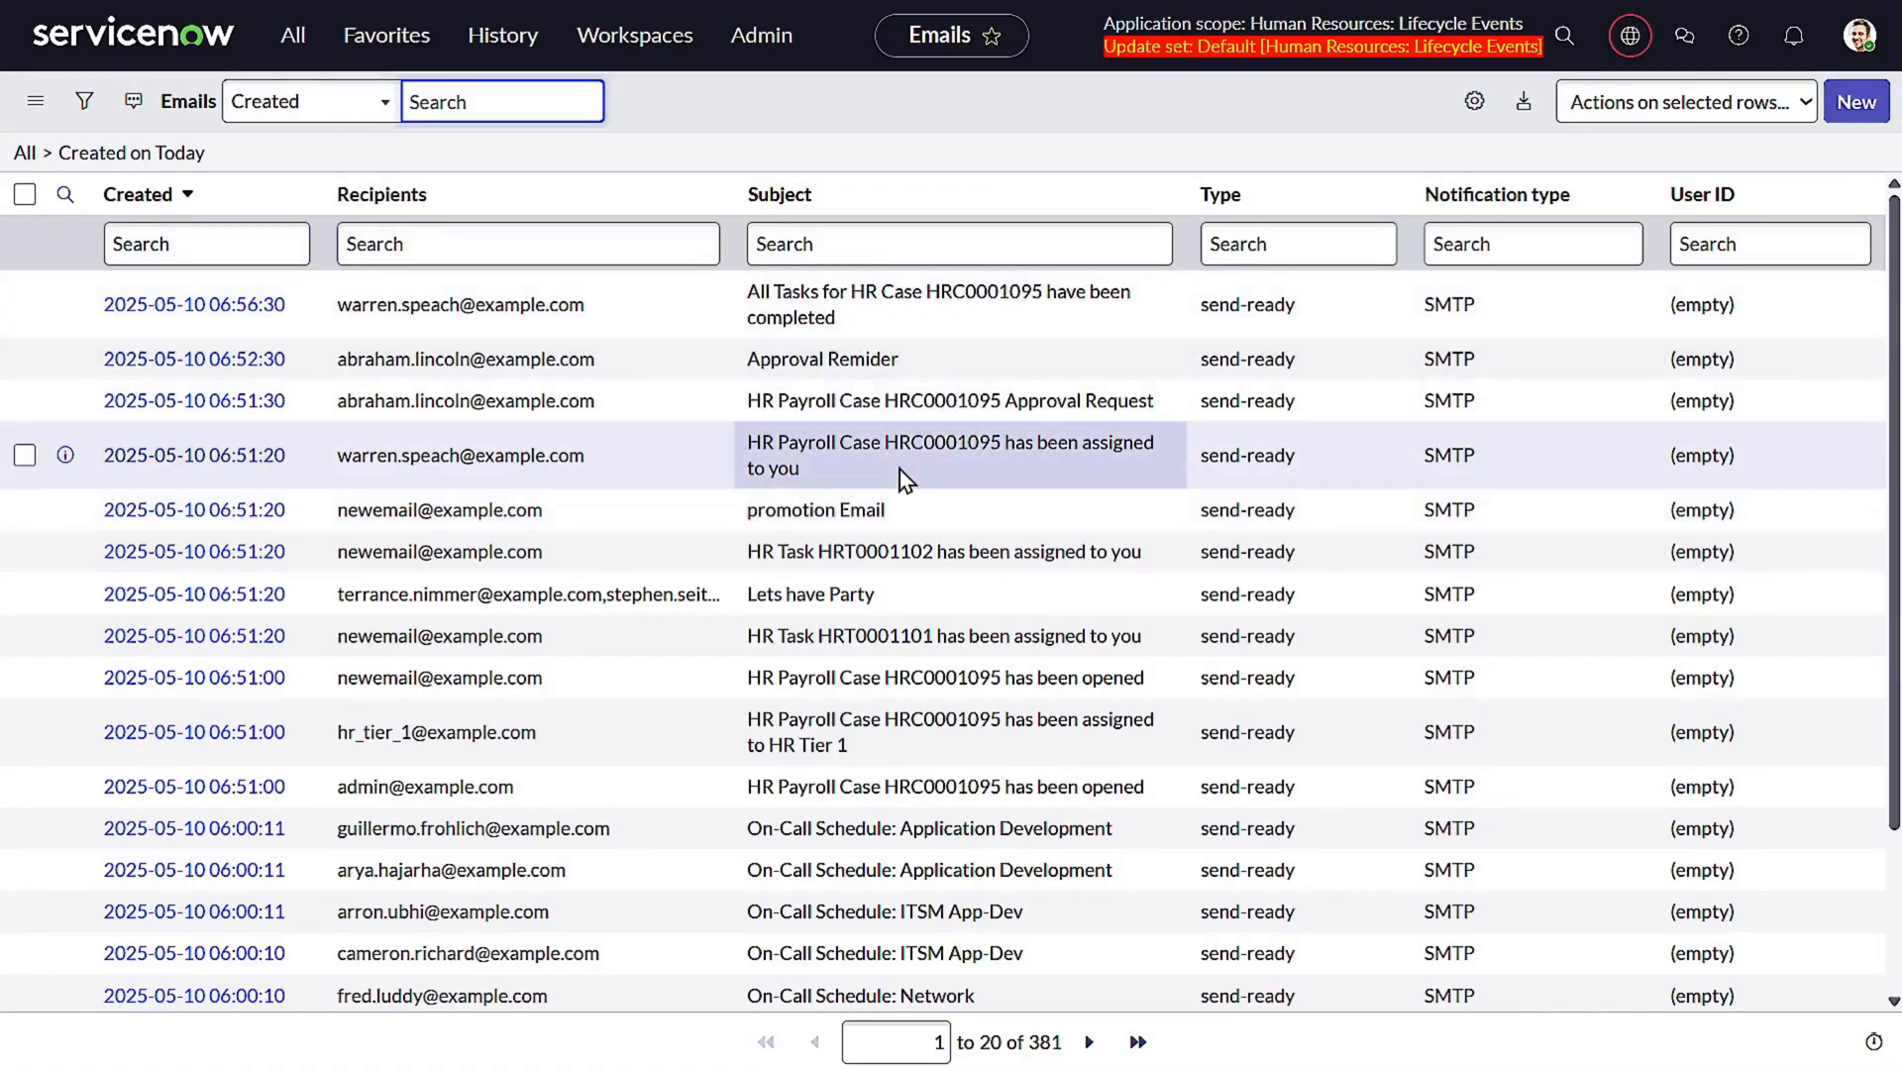
pyautogui.scroll(-3, 921, 515)
pyautogui.scroll(3, 911, 500)
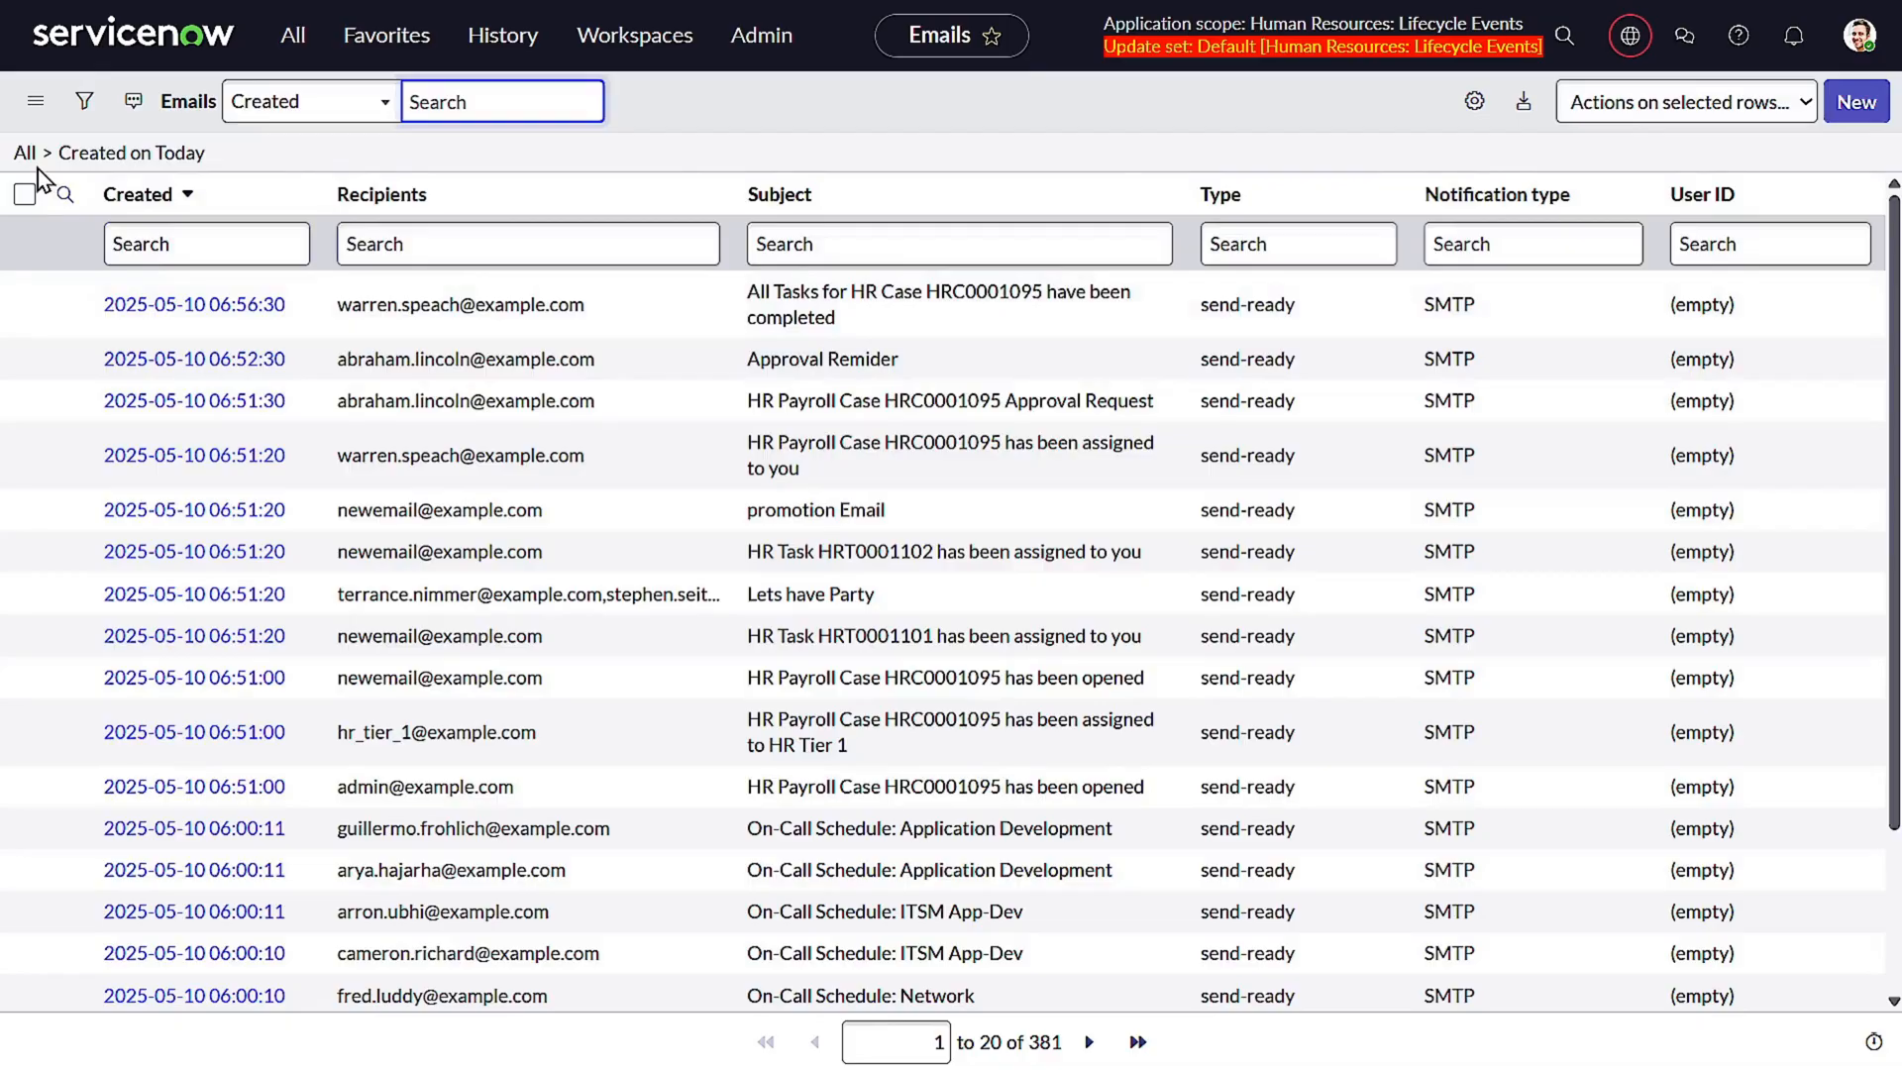
# - Add the Body text and Body columns to the Emails list
pyautogui.click(1474, 101)
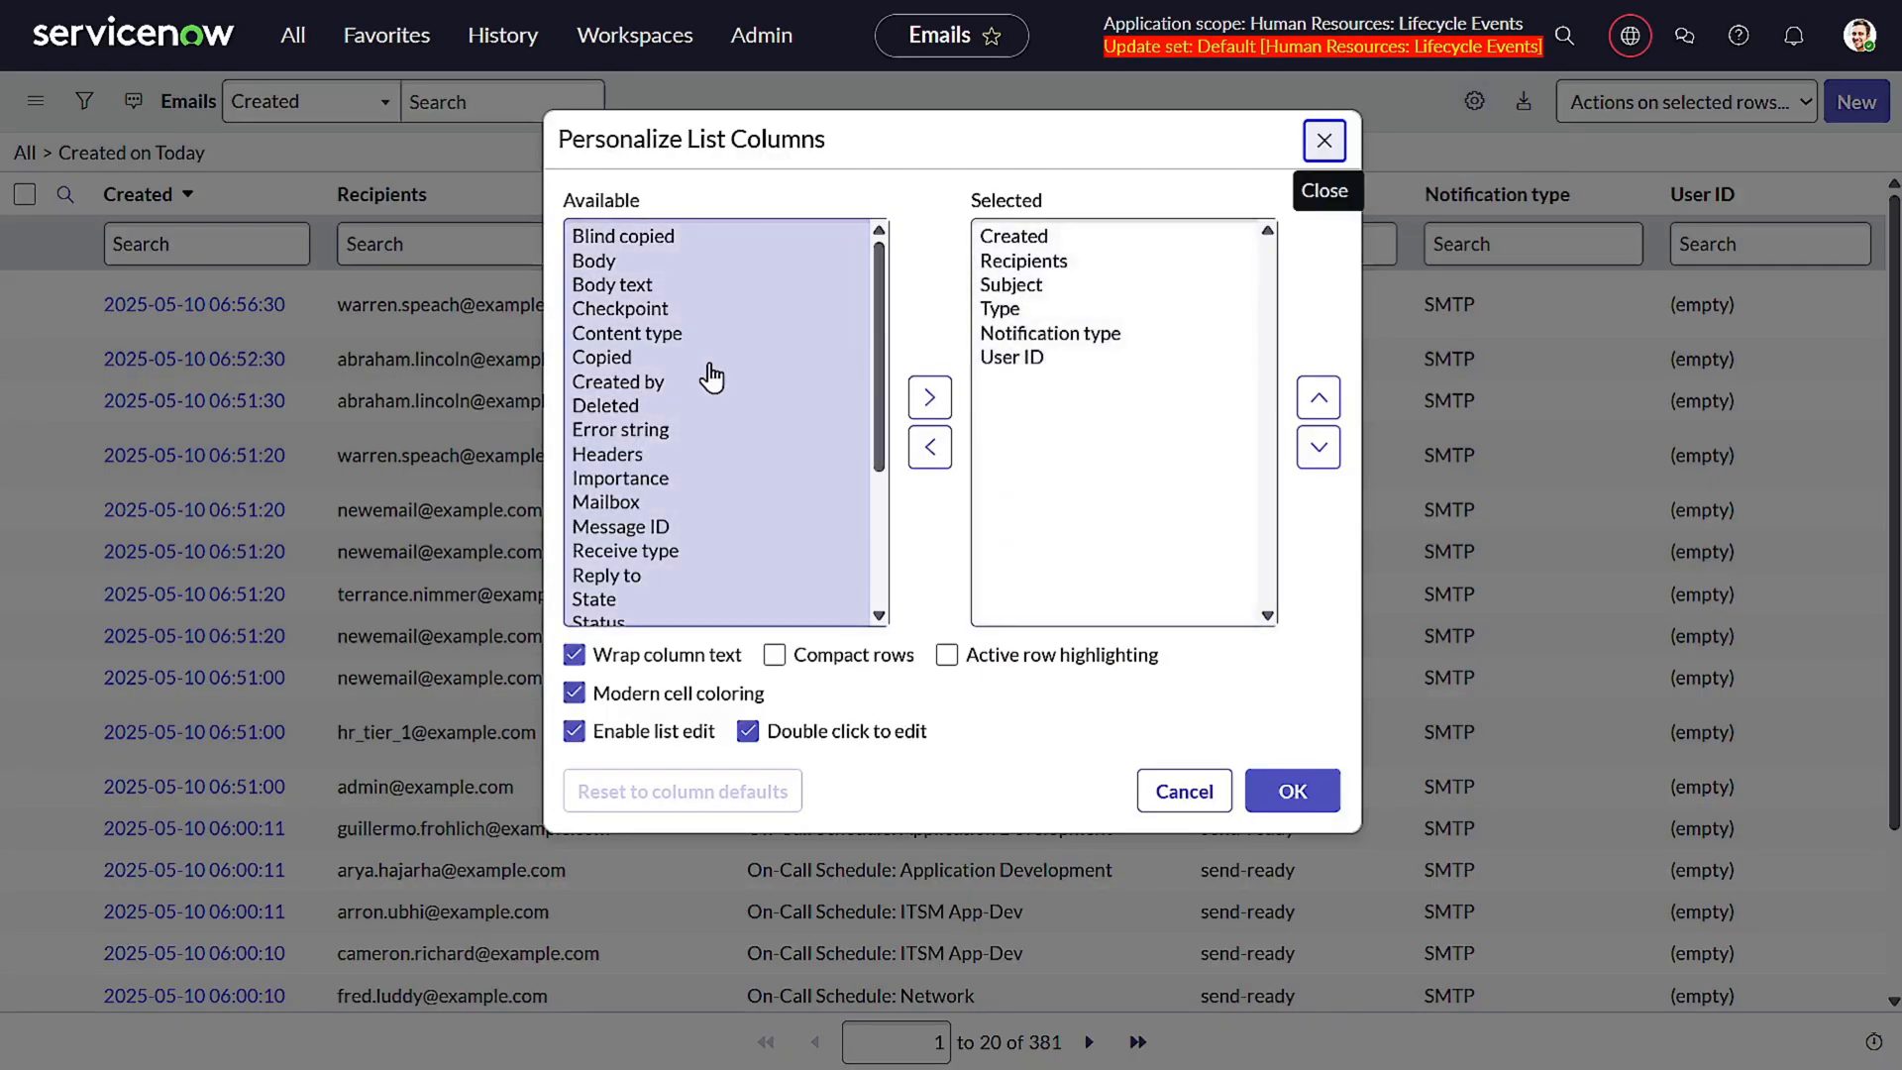
pyautogui.doubleClick(678, 286)
pyautogui.doubleClick(678, 261)
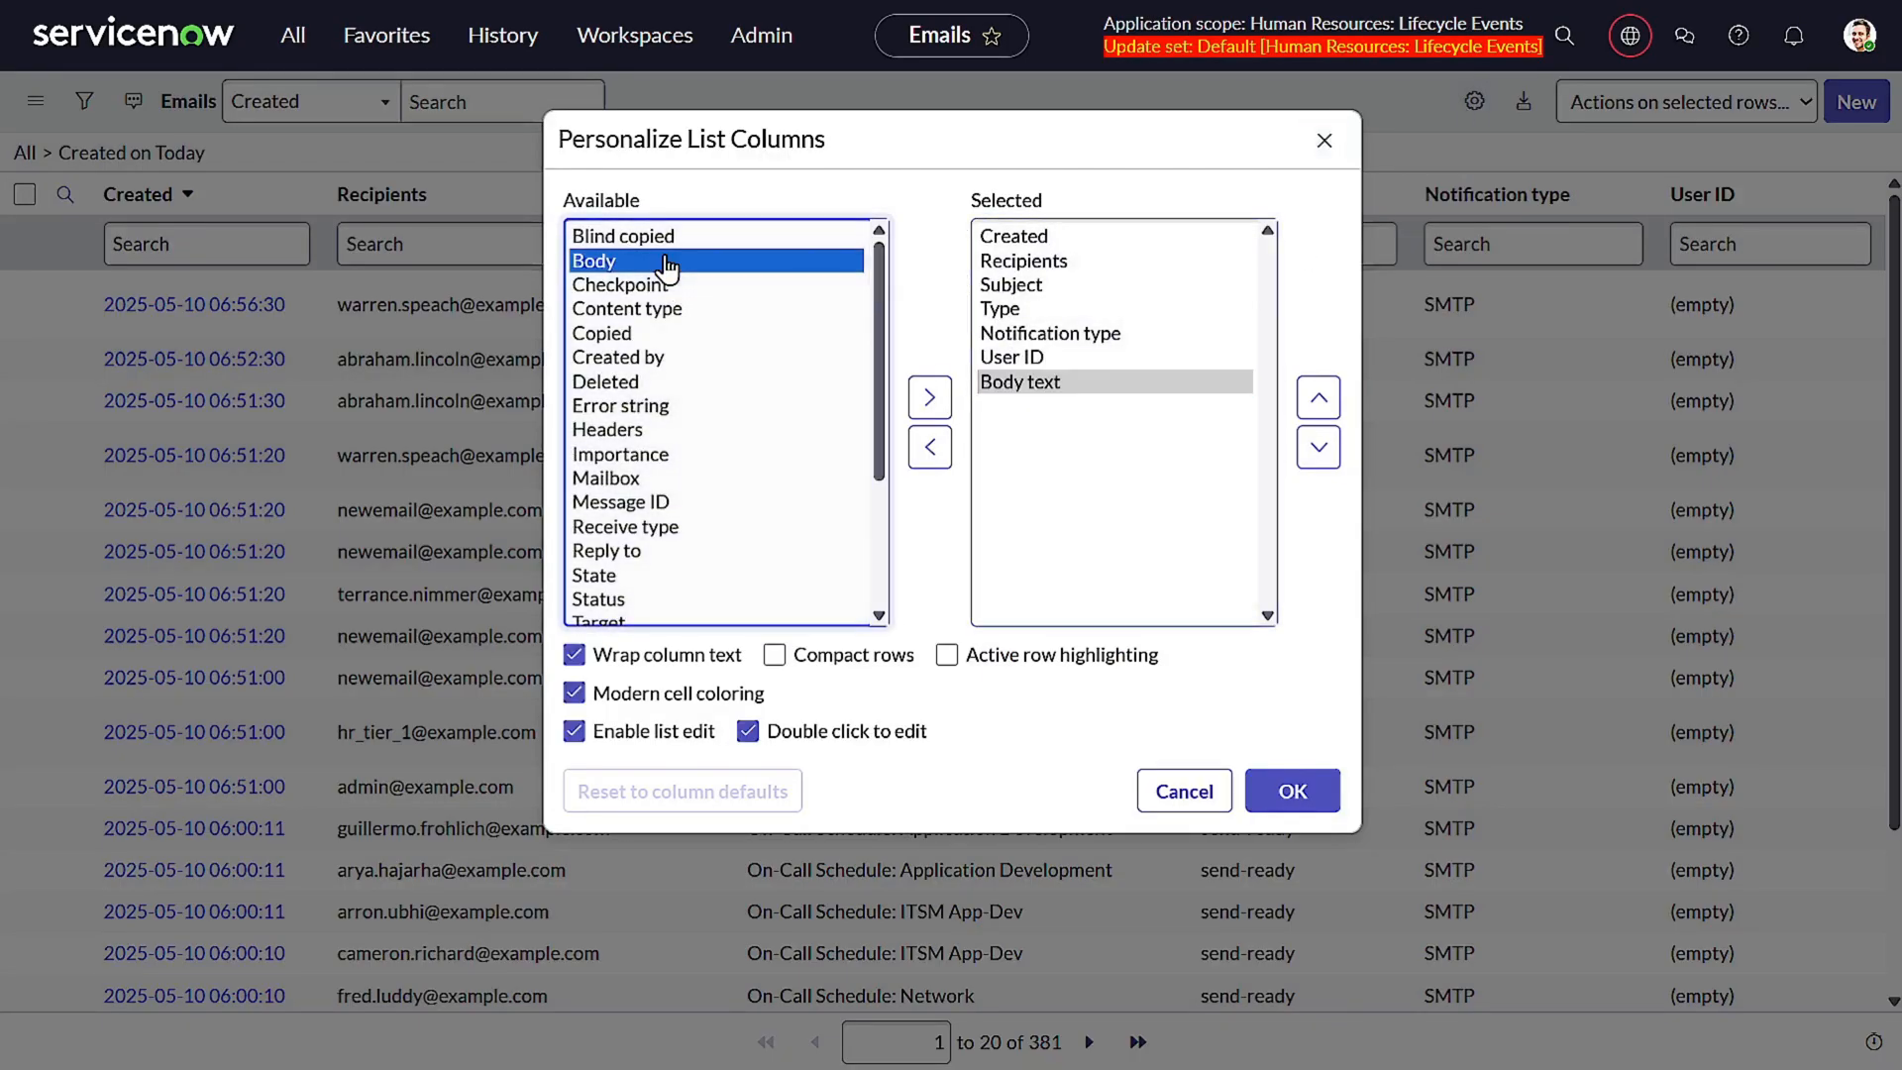
pyautogui.click(1297, 791)
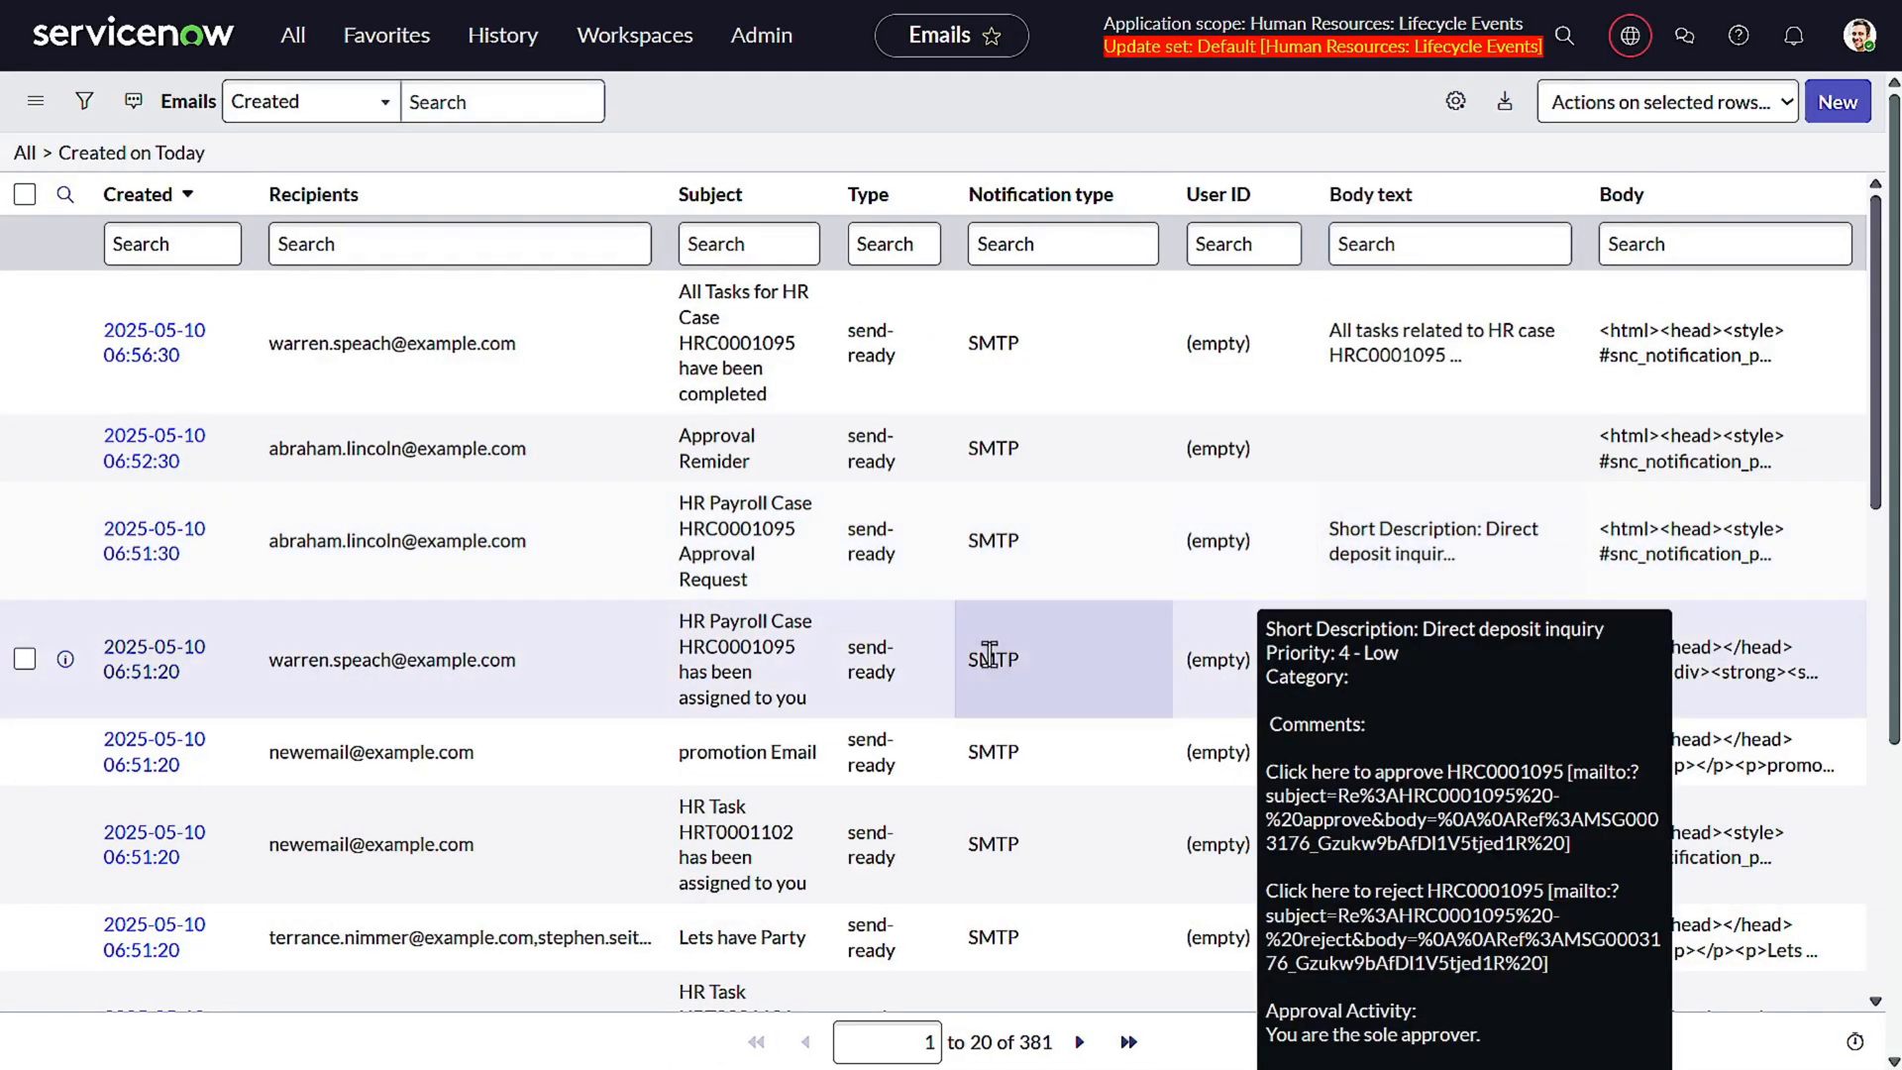
# - Try filtering today's emails by body text containing "party", and remove that filter again
pyautogui.click(1428, 241)
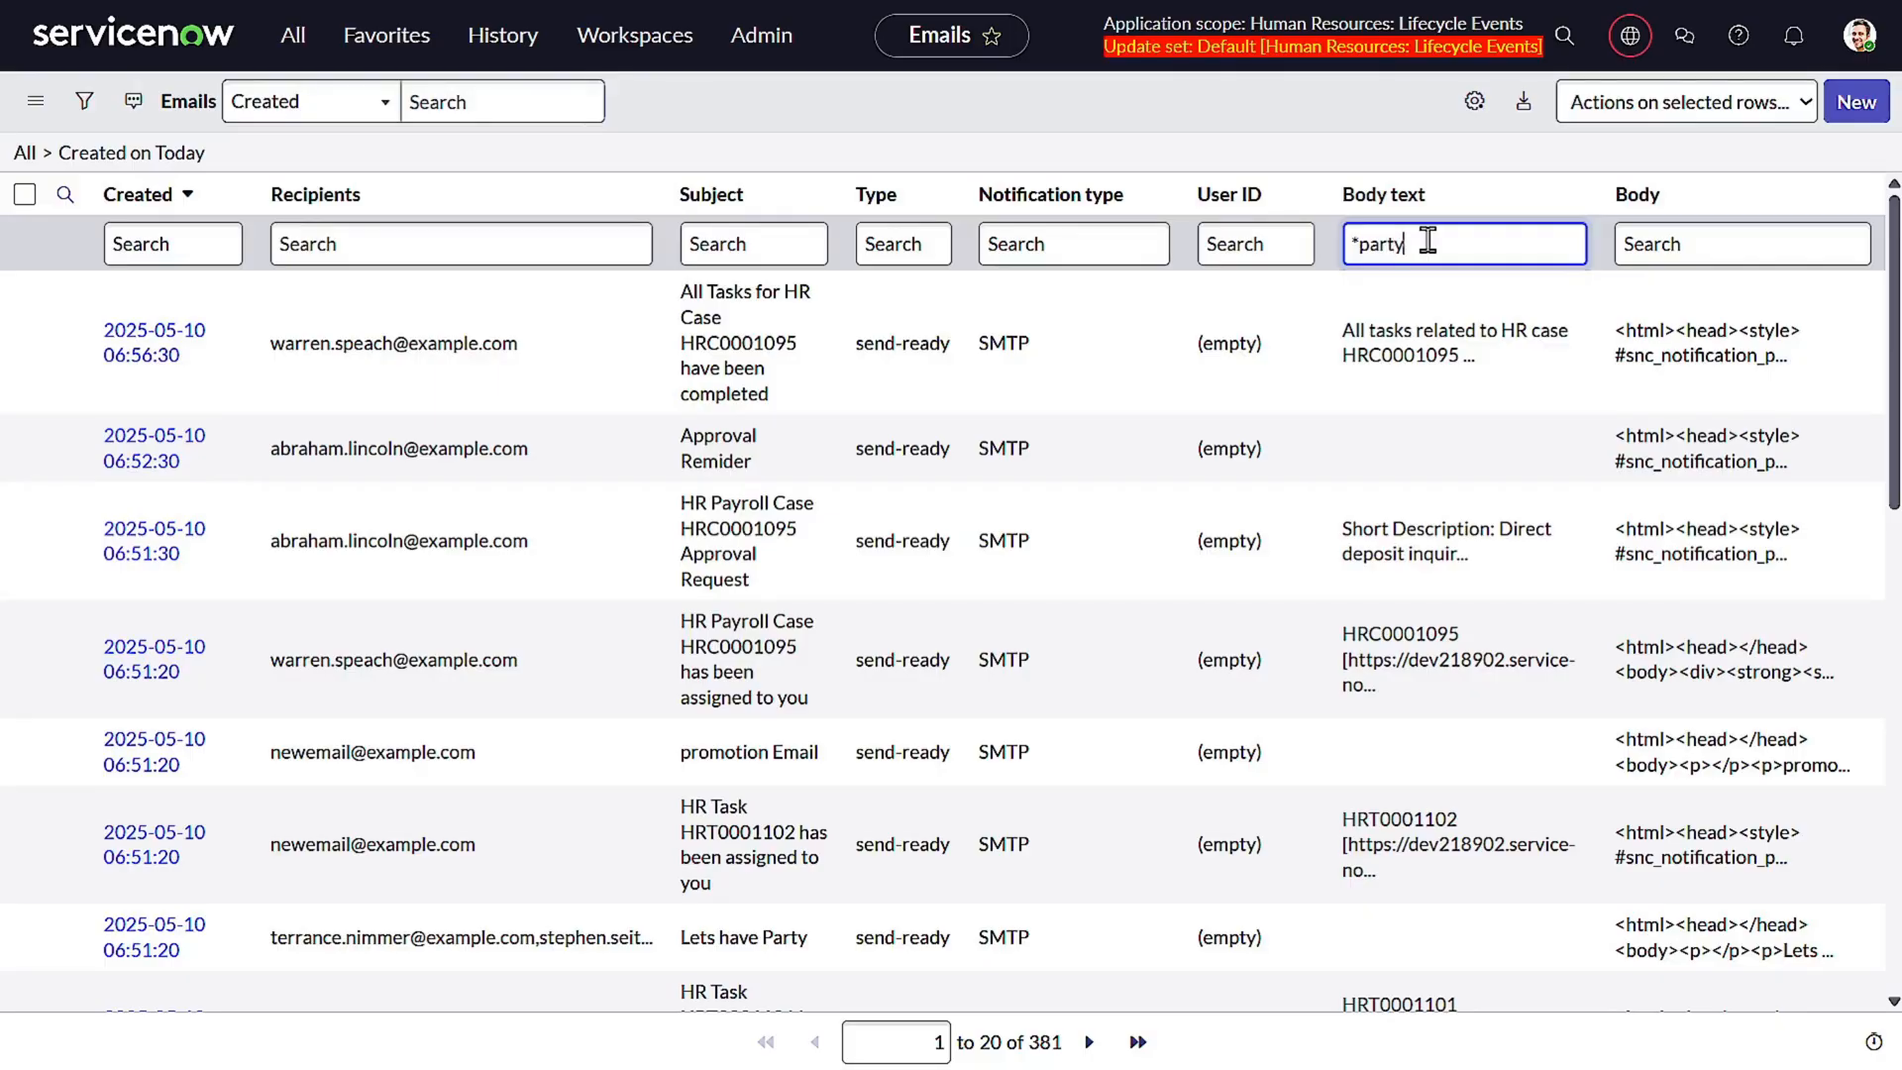
pyautogui.press('Return')
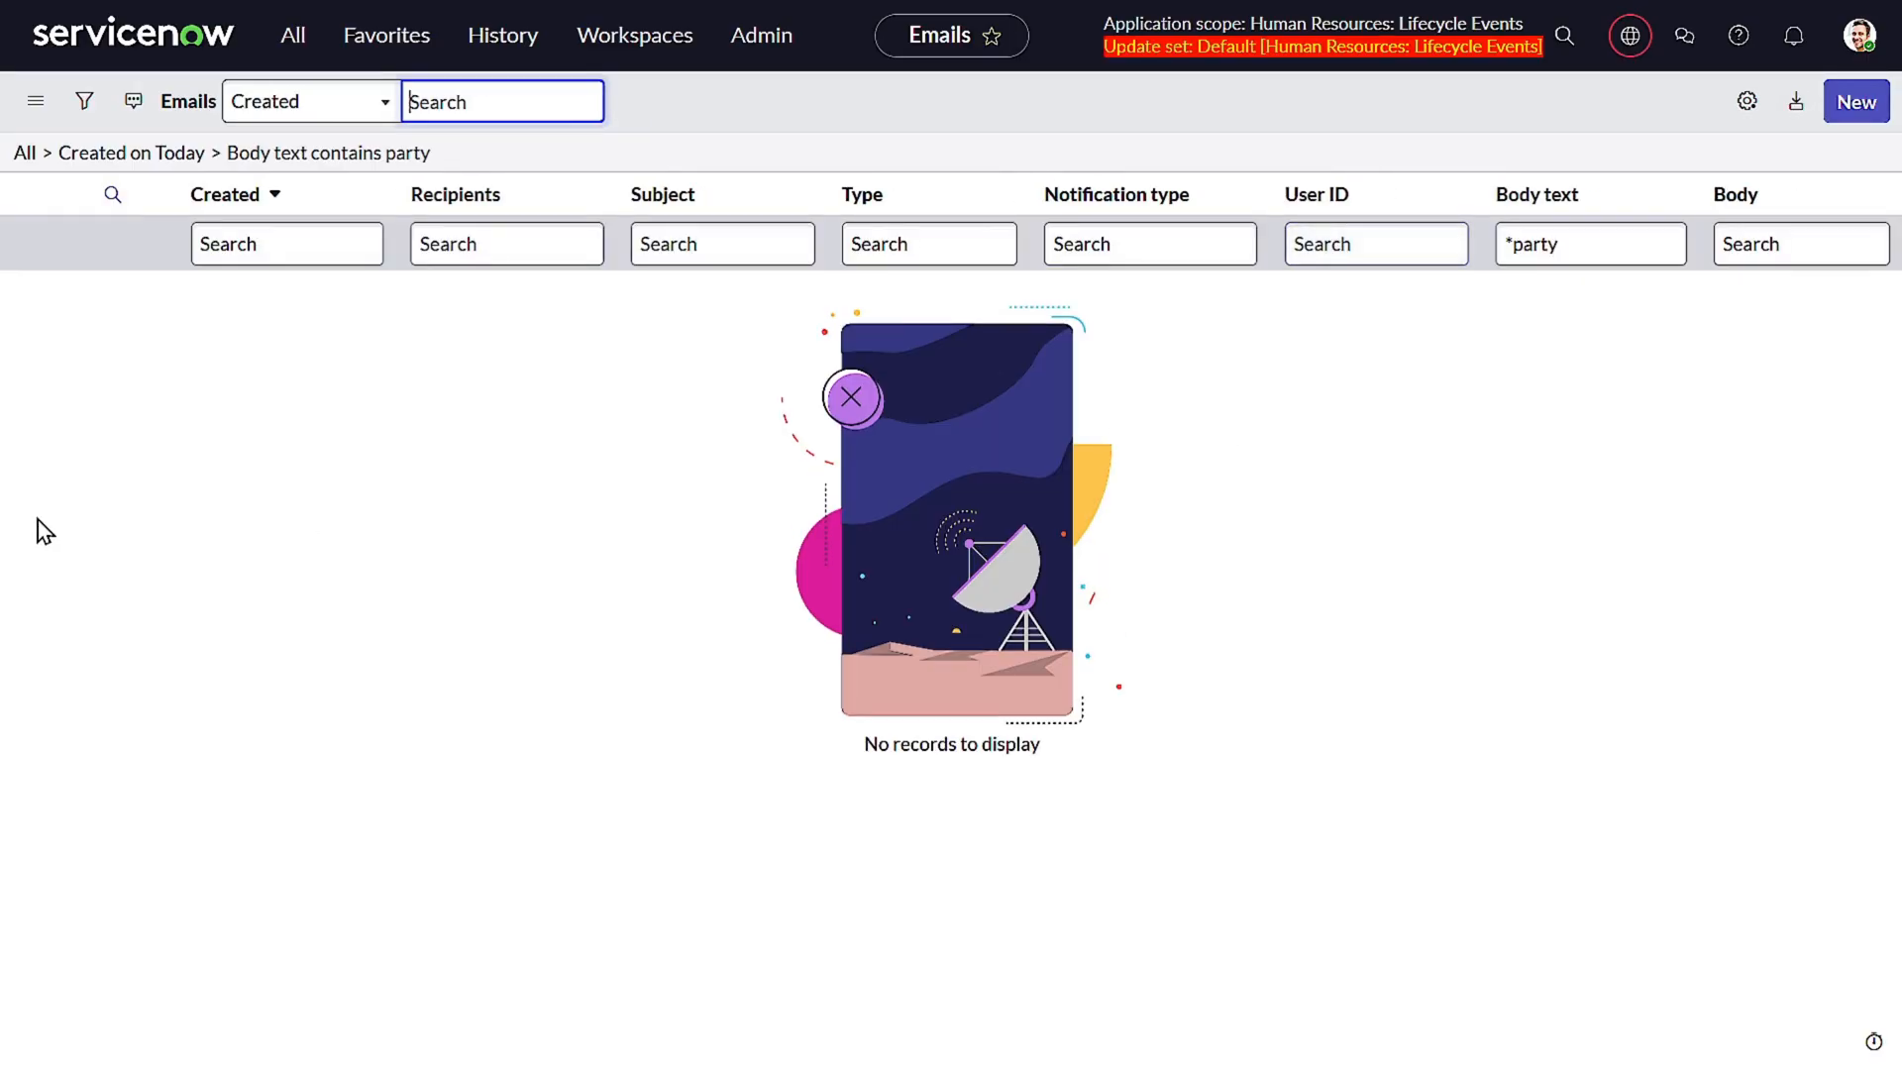
pyautogui.click(109, 156)
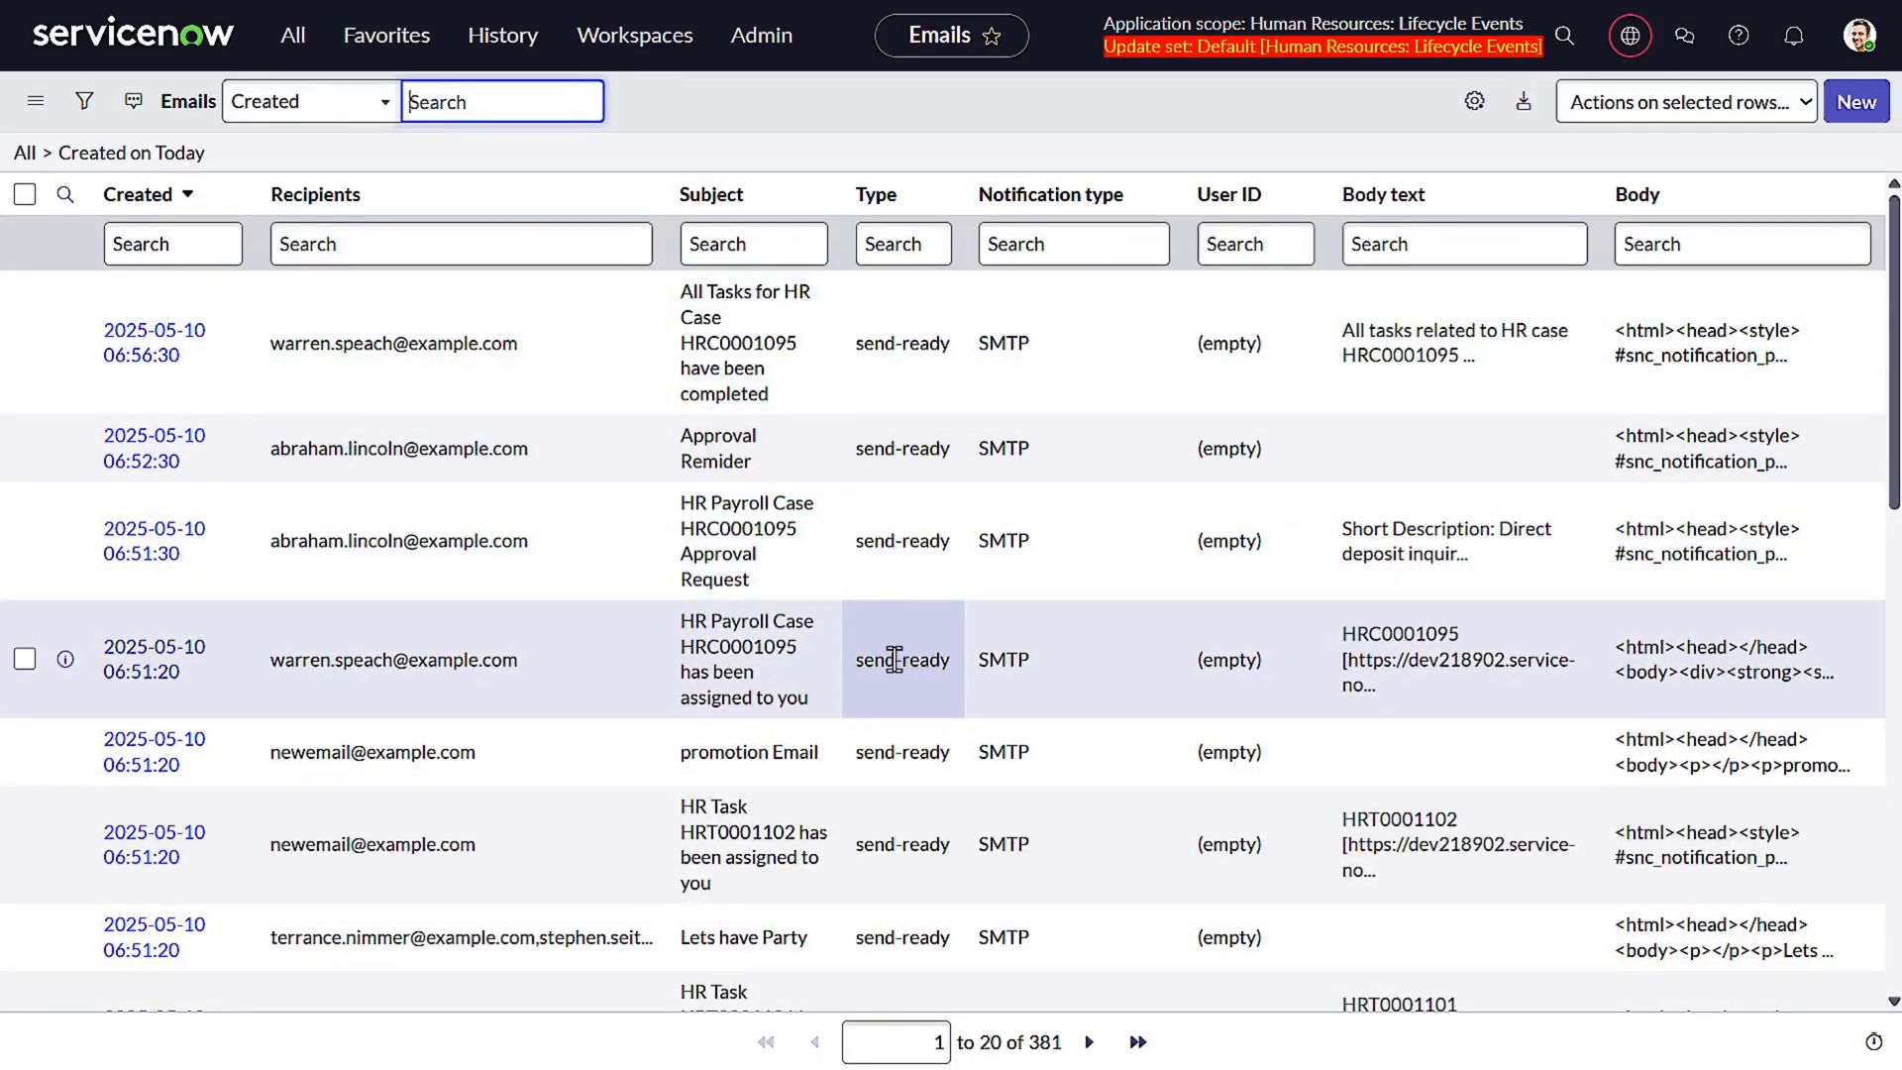
# - Find the "Lets have Party" email among today's emails and check its full recipient list
pyautogui.scroll(-3, 1372, 768)
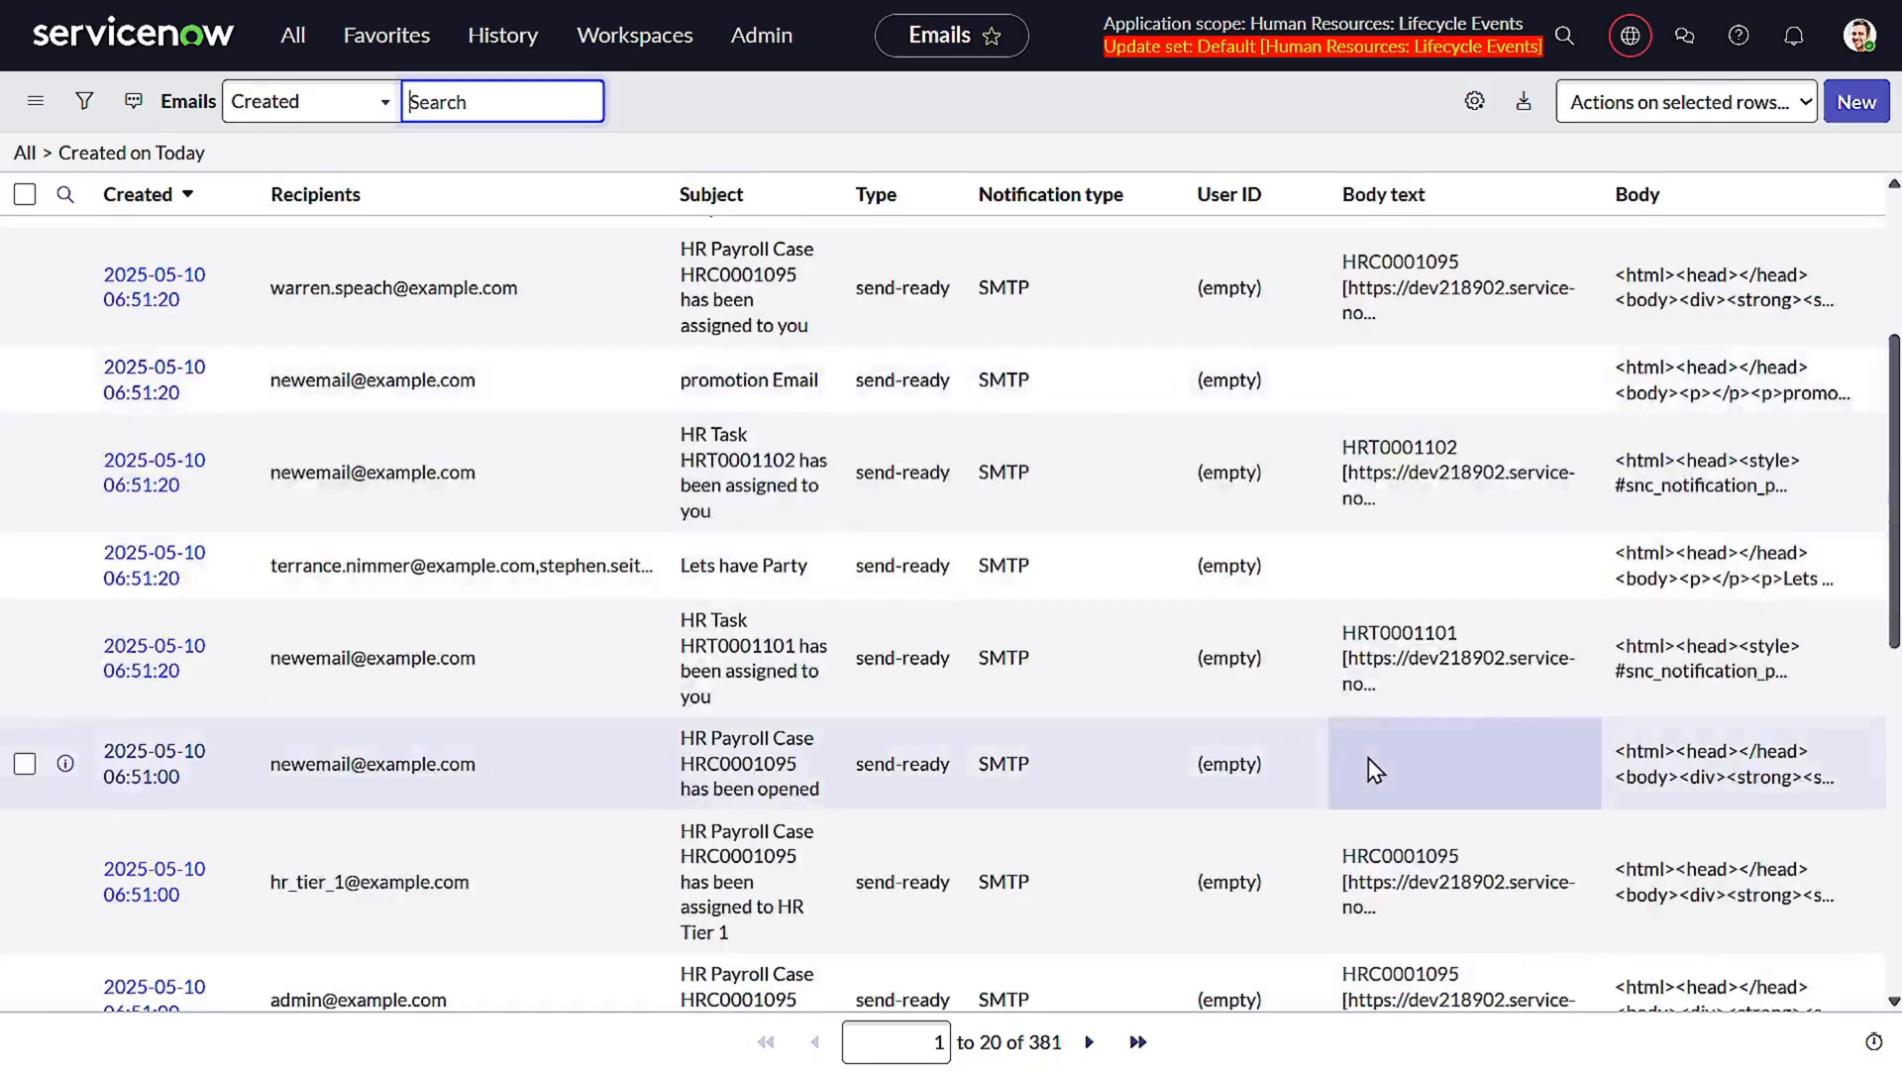
pyautogui.doubleClick(809, 572)
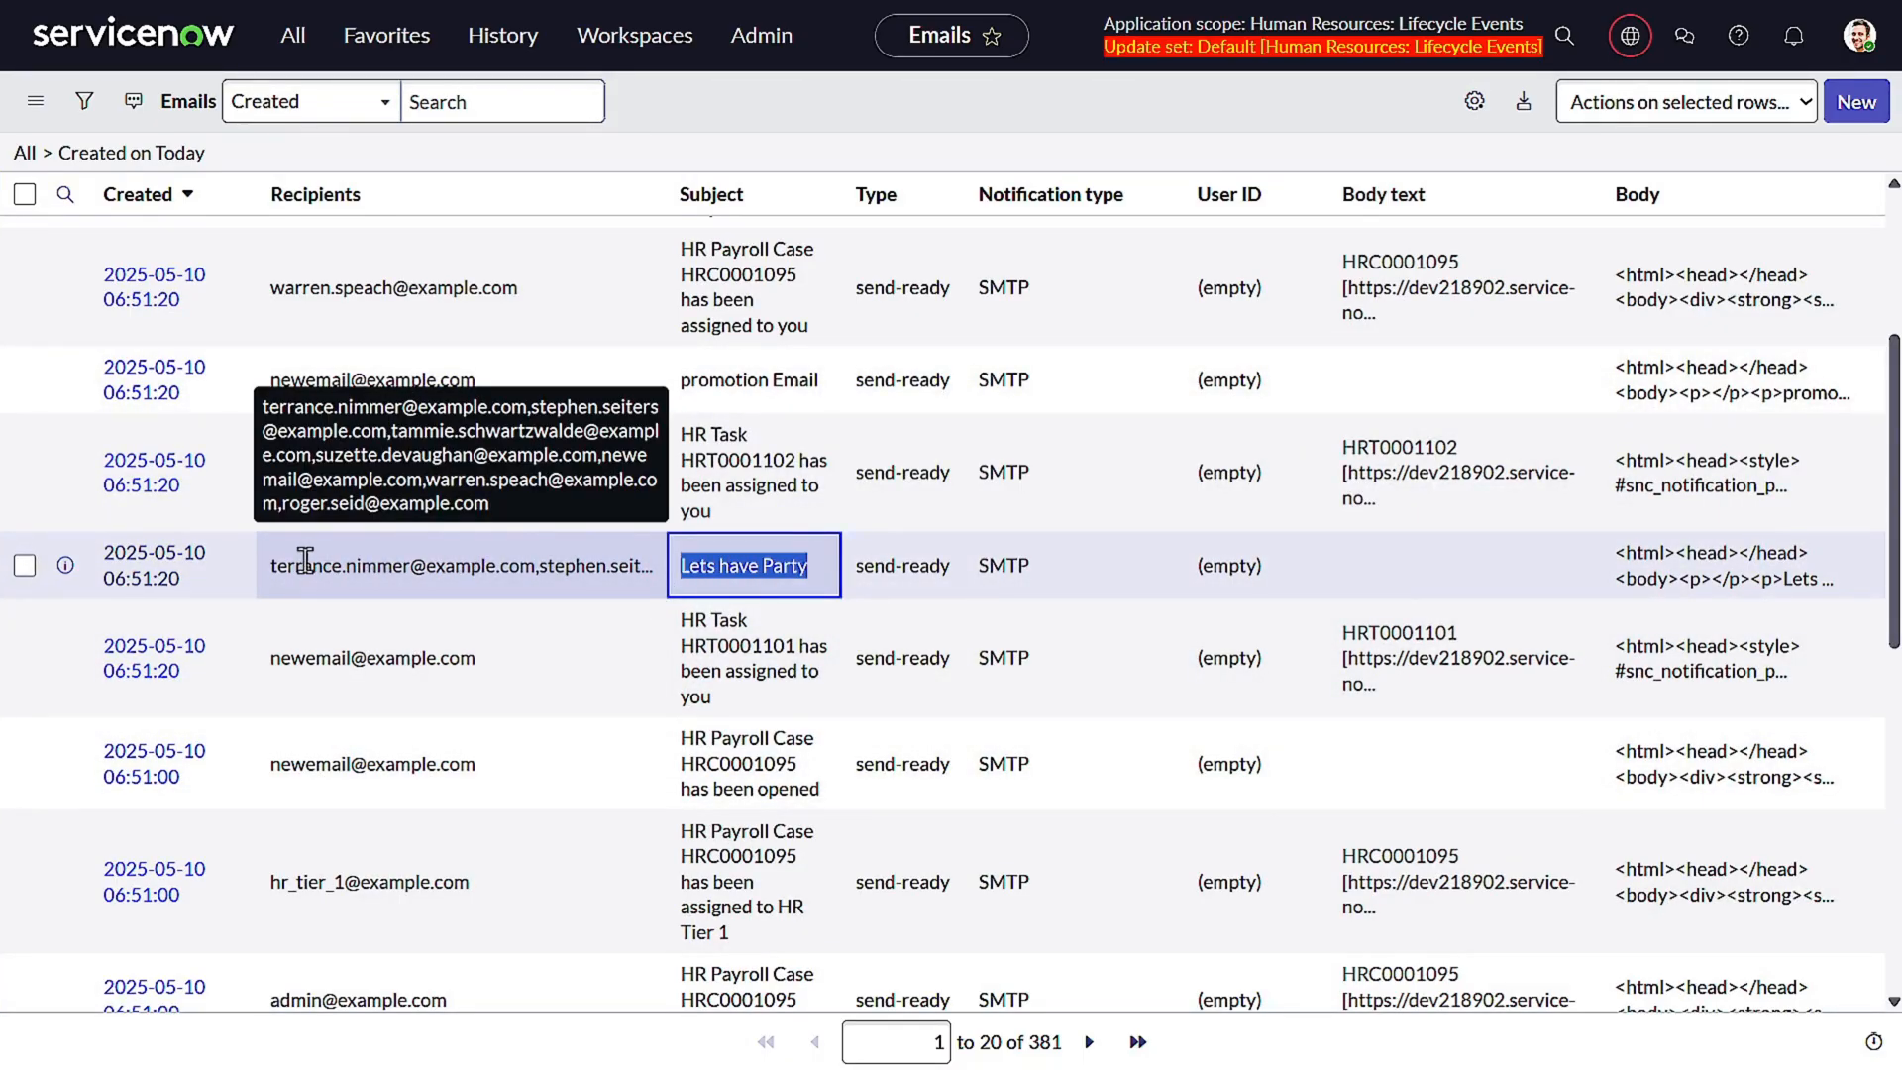
pyautogui.scroll(3, 552, 552)
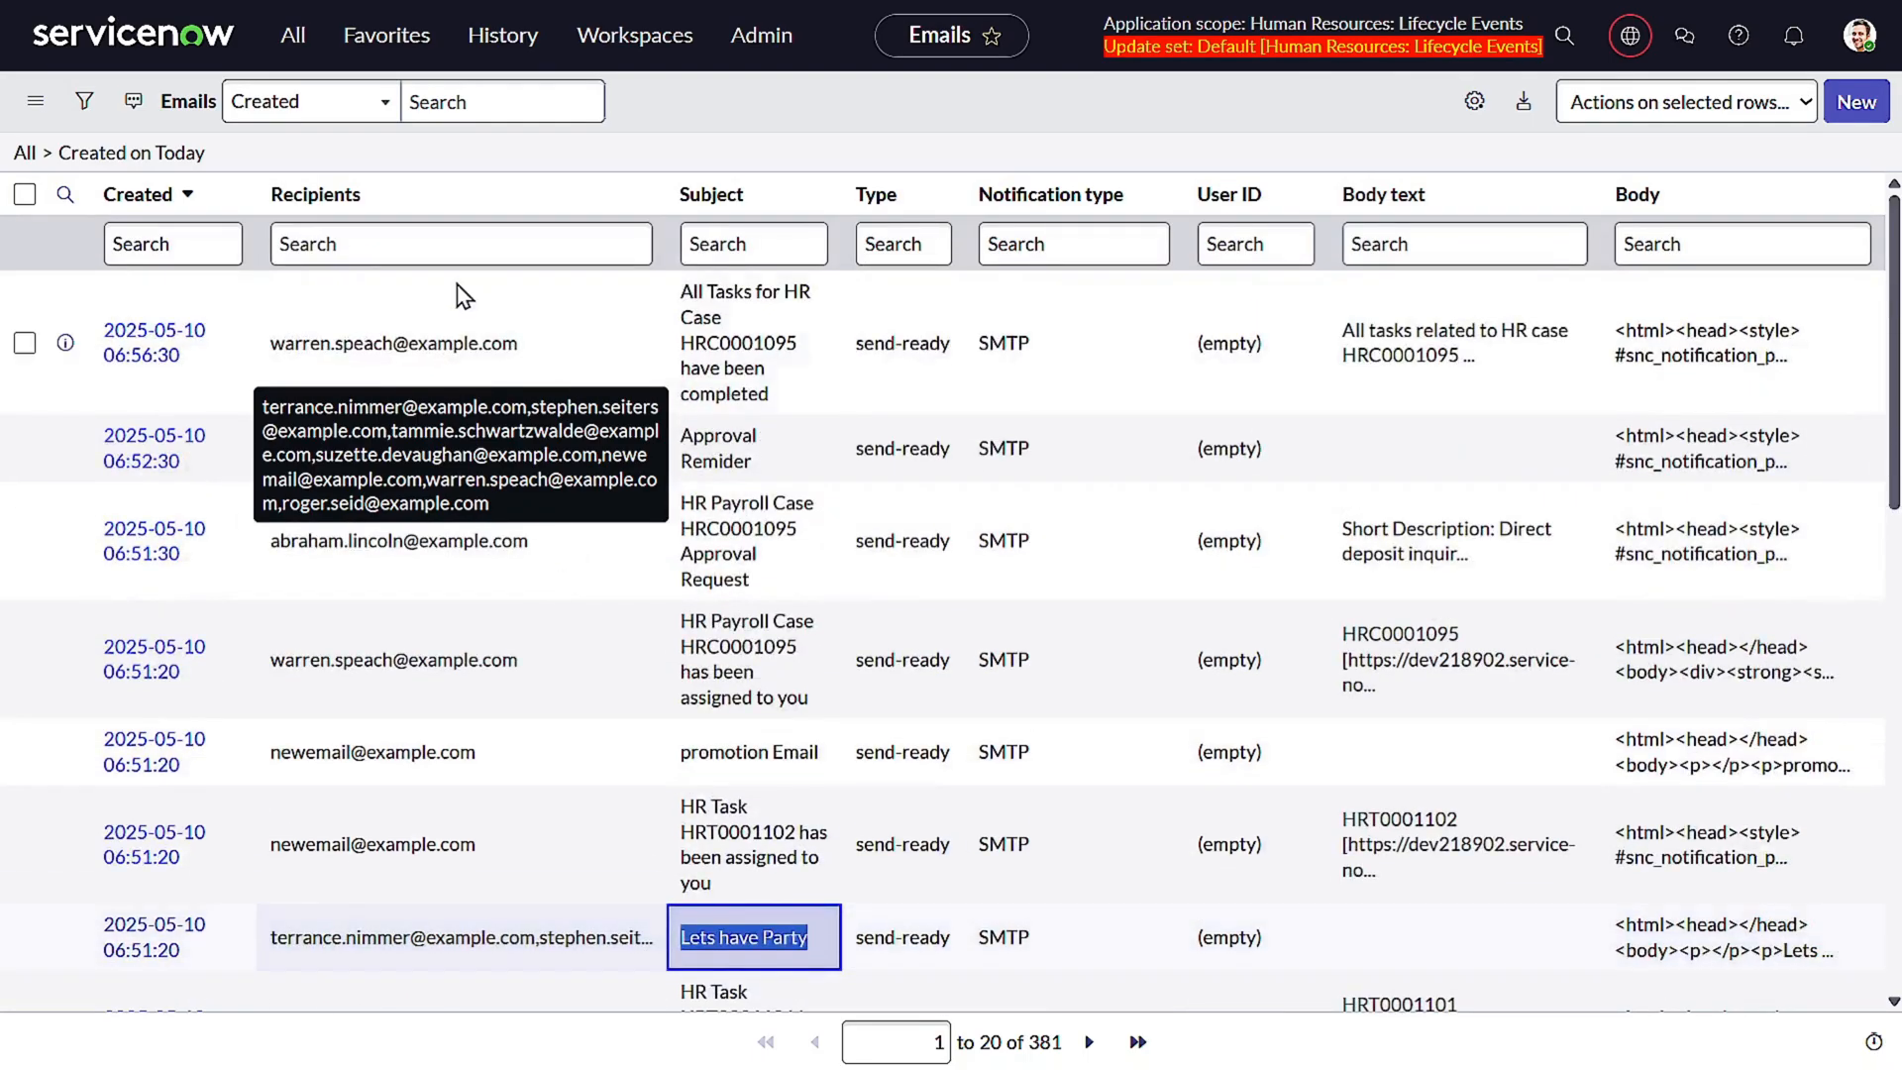
# - Find the Manage Lifecycle Events module under Lifecycle Events administration and open its list
pyautogui.click(293, 36)
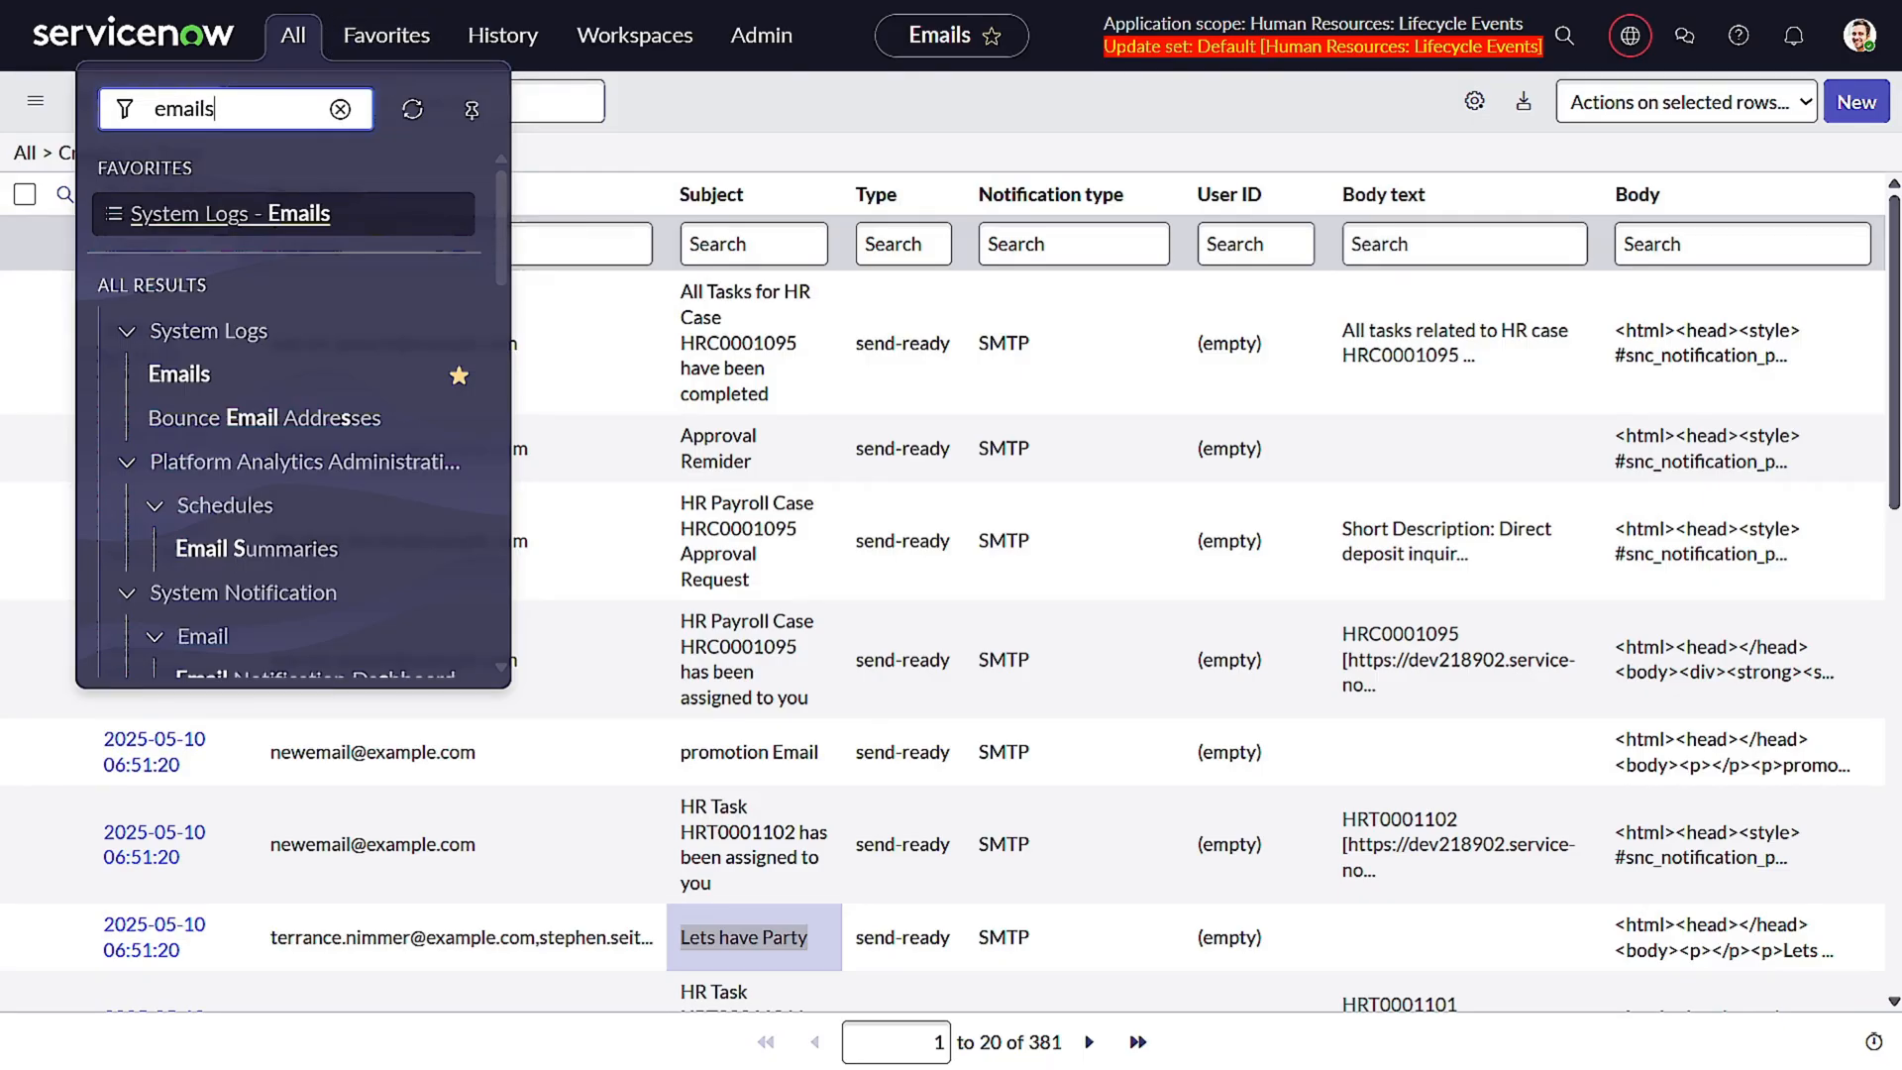
pyautogui.press('Escape')
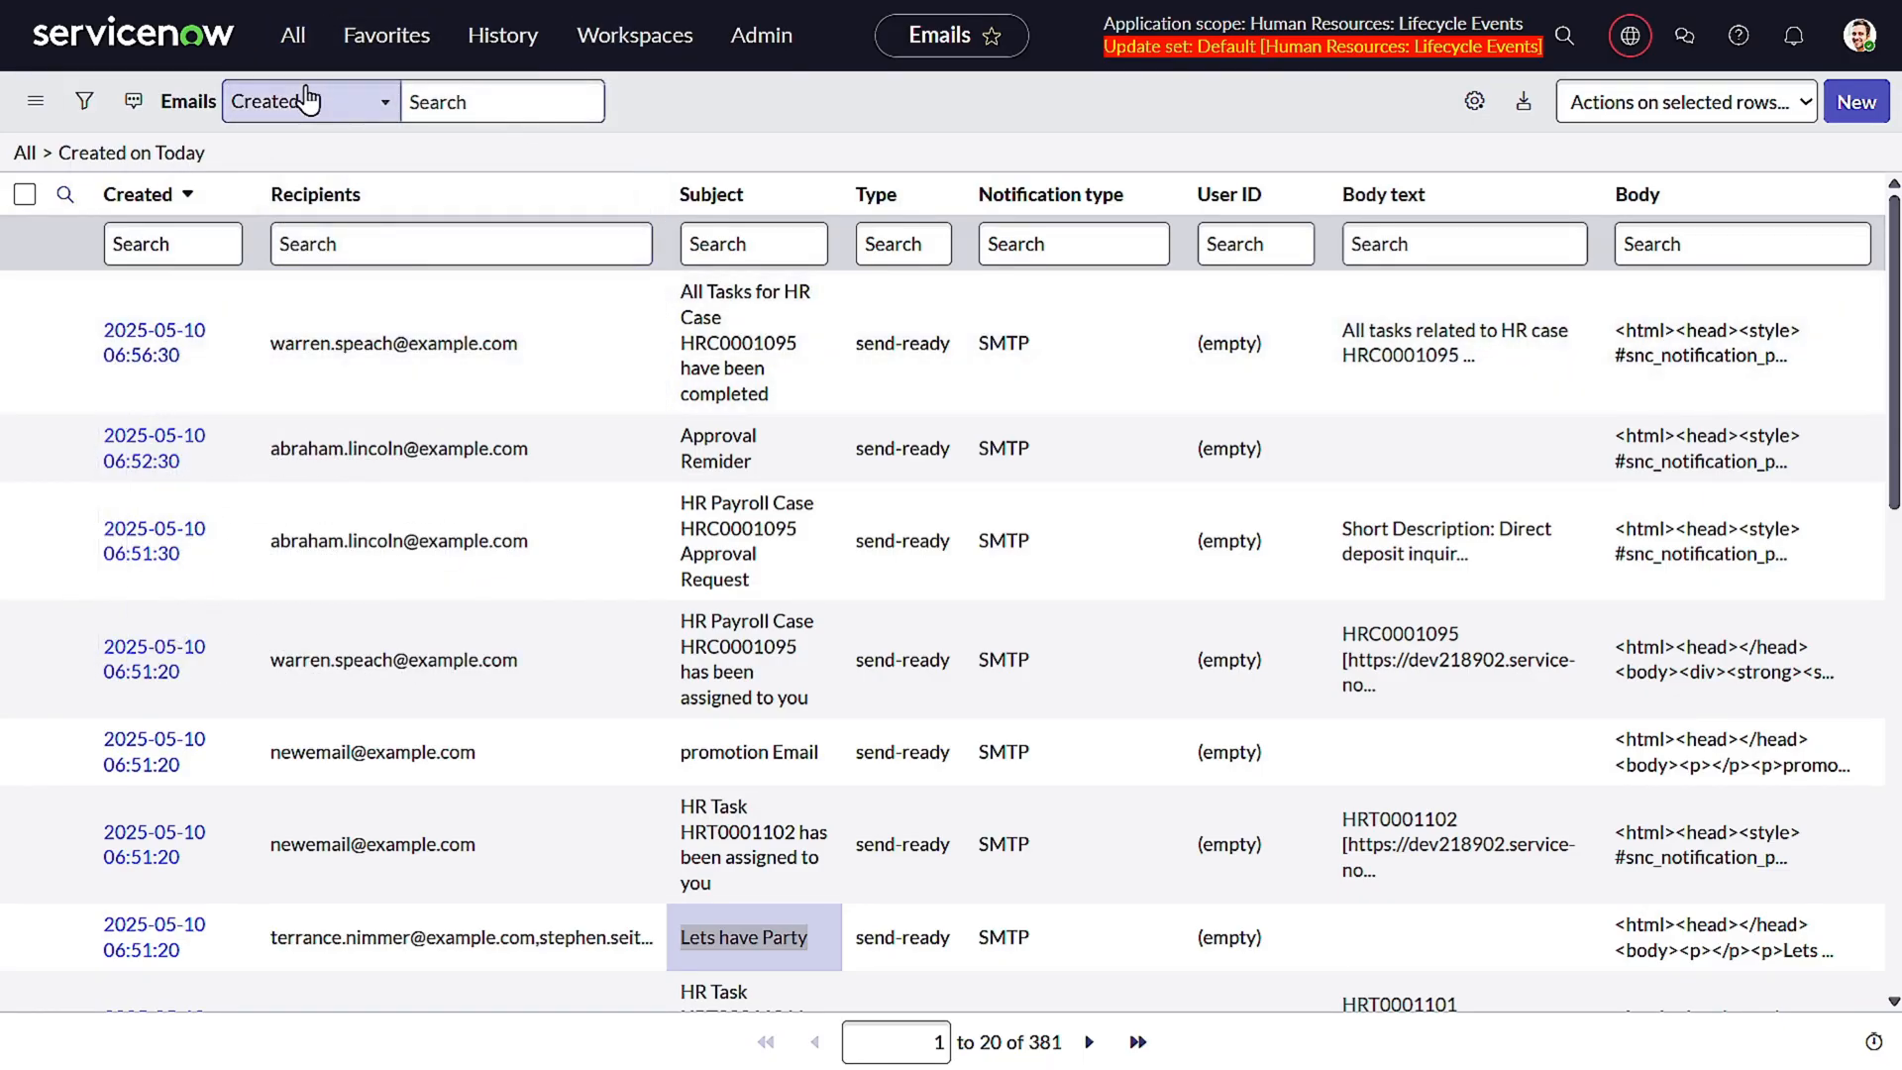
pyautogui.click(293, 42)
pyautogui.click(354, 108)
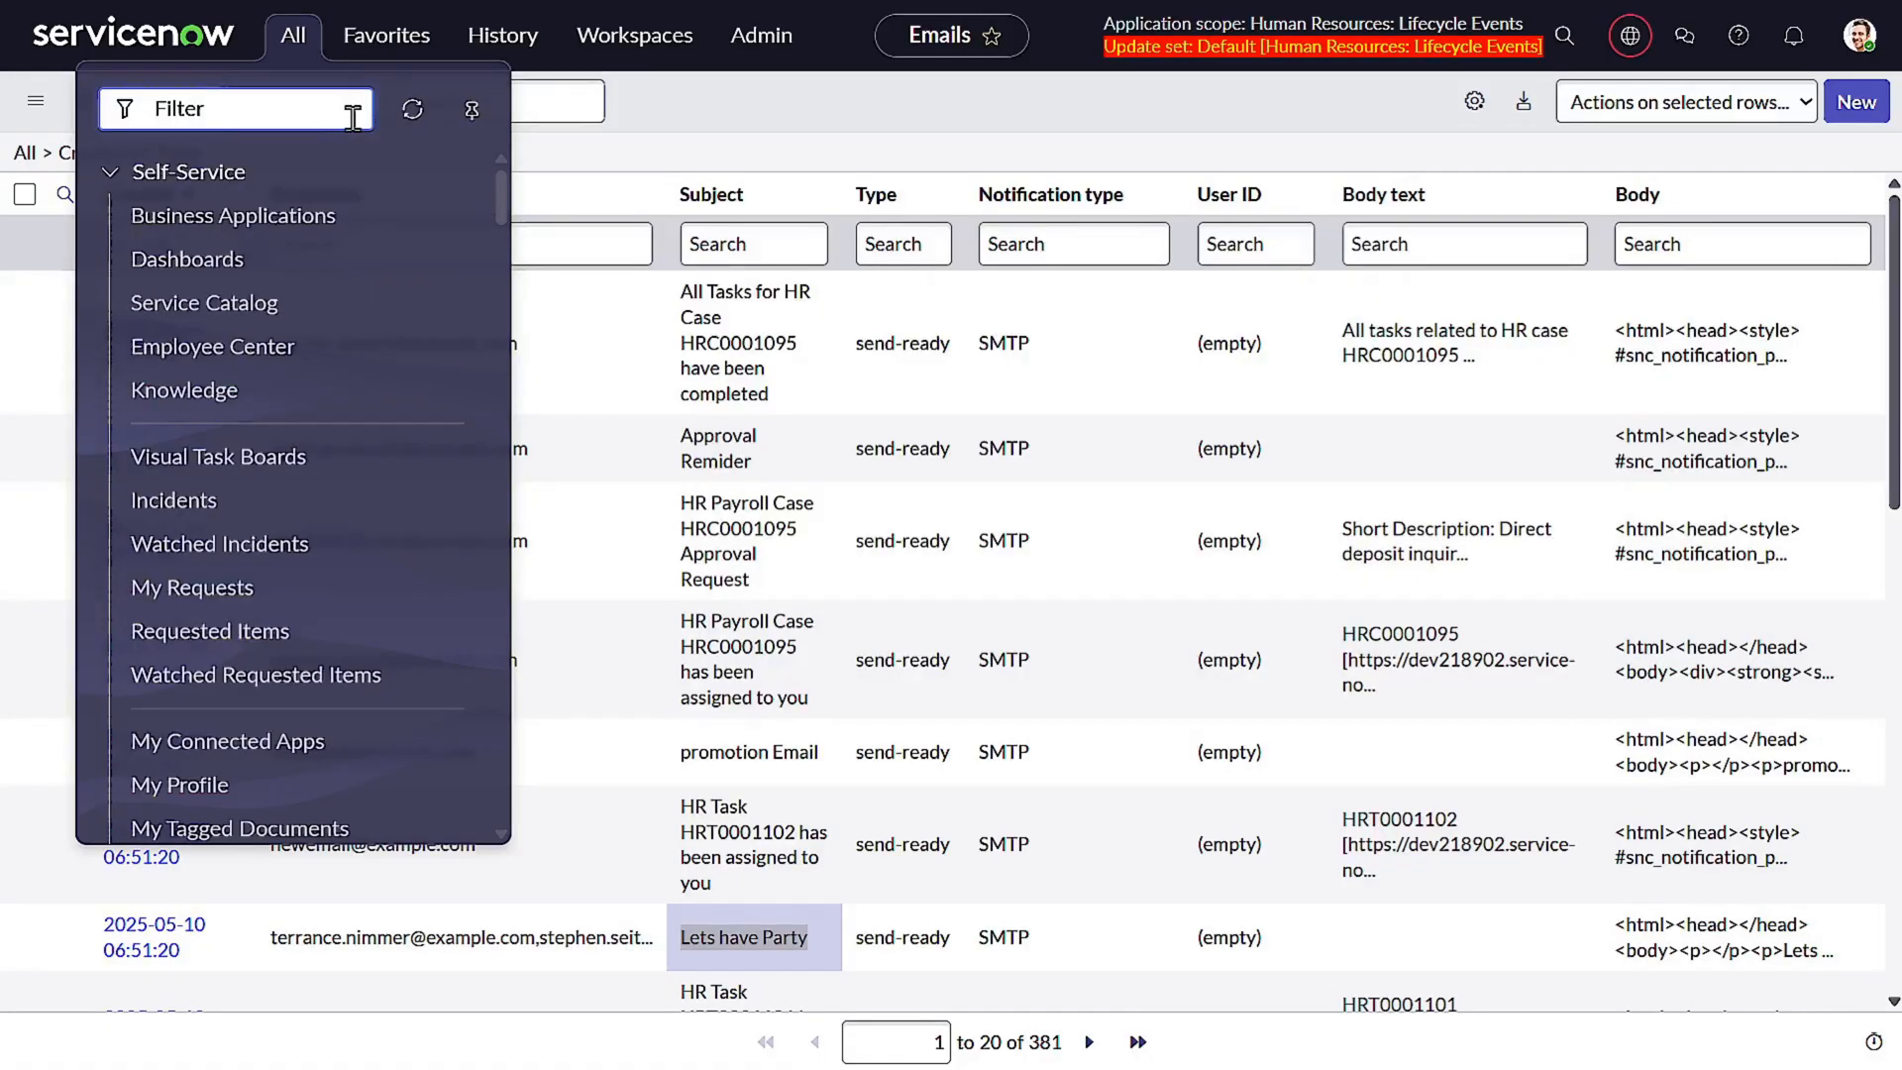
pyautogui.write('manage hr')
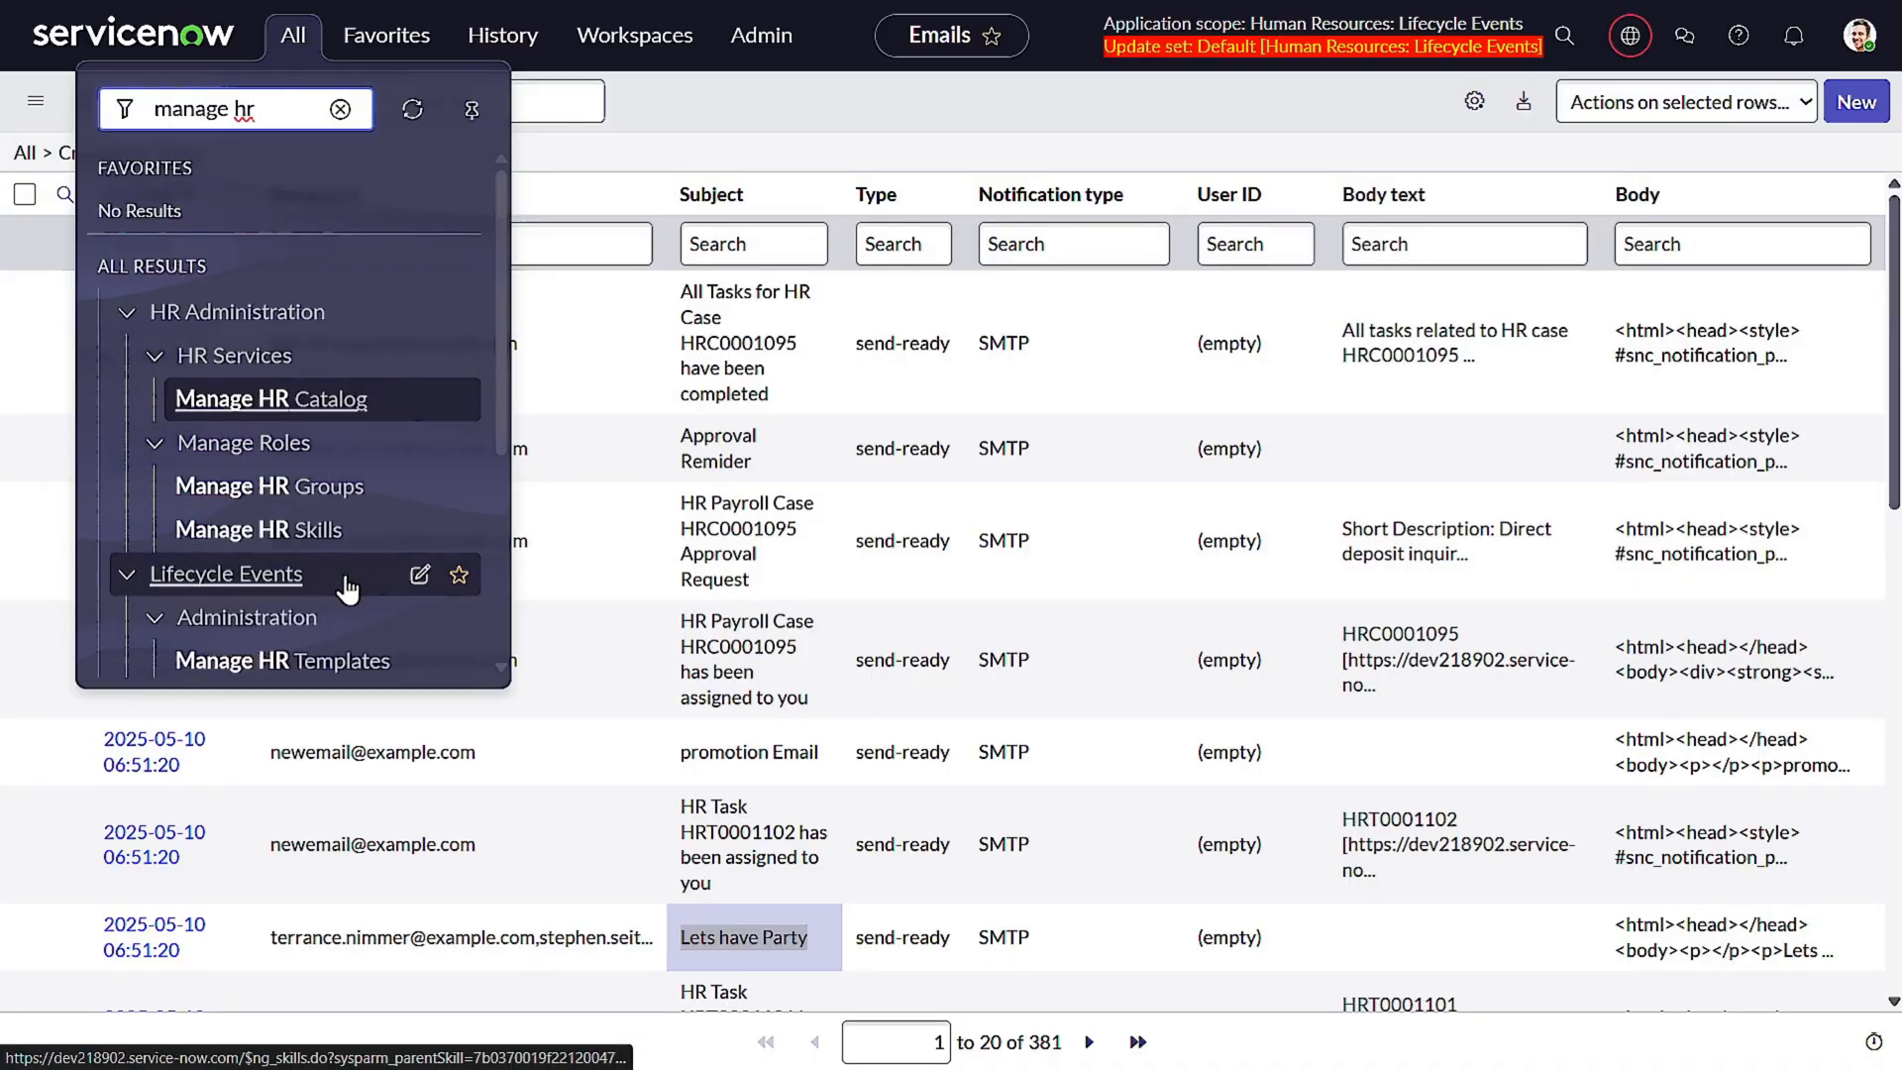
pyautogui.scroll(-3, 360, 553)
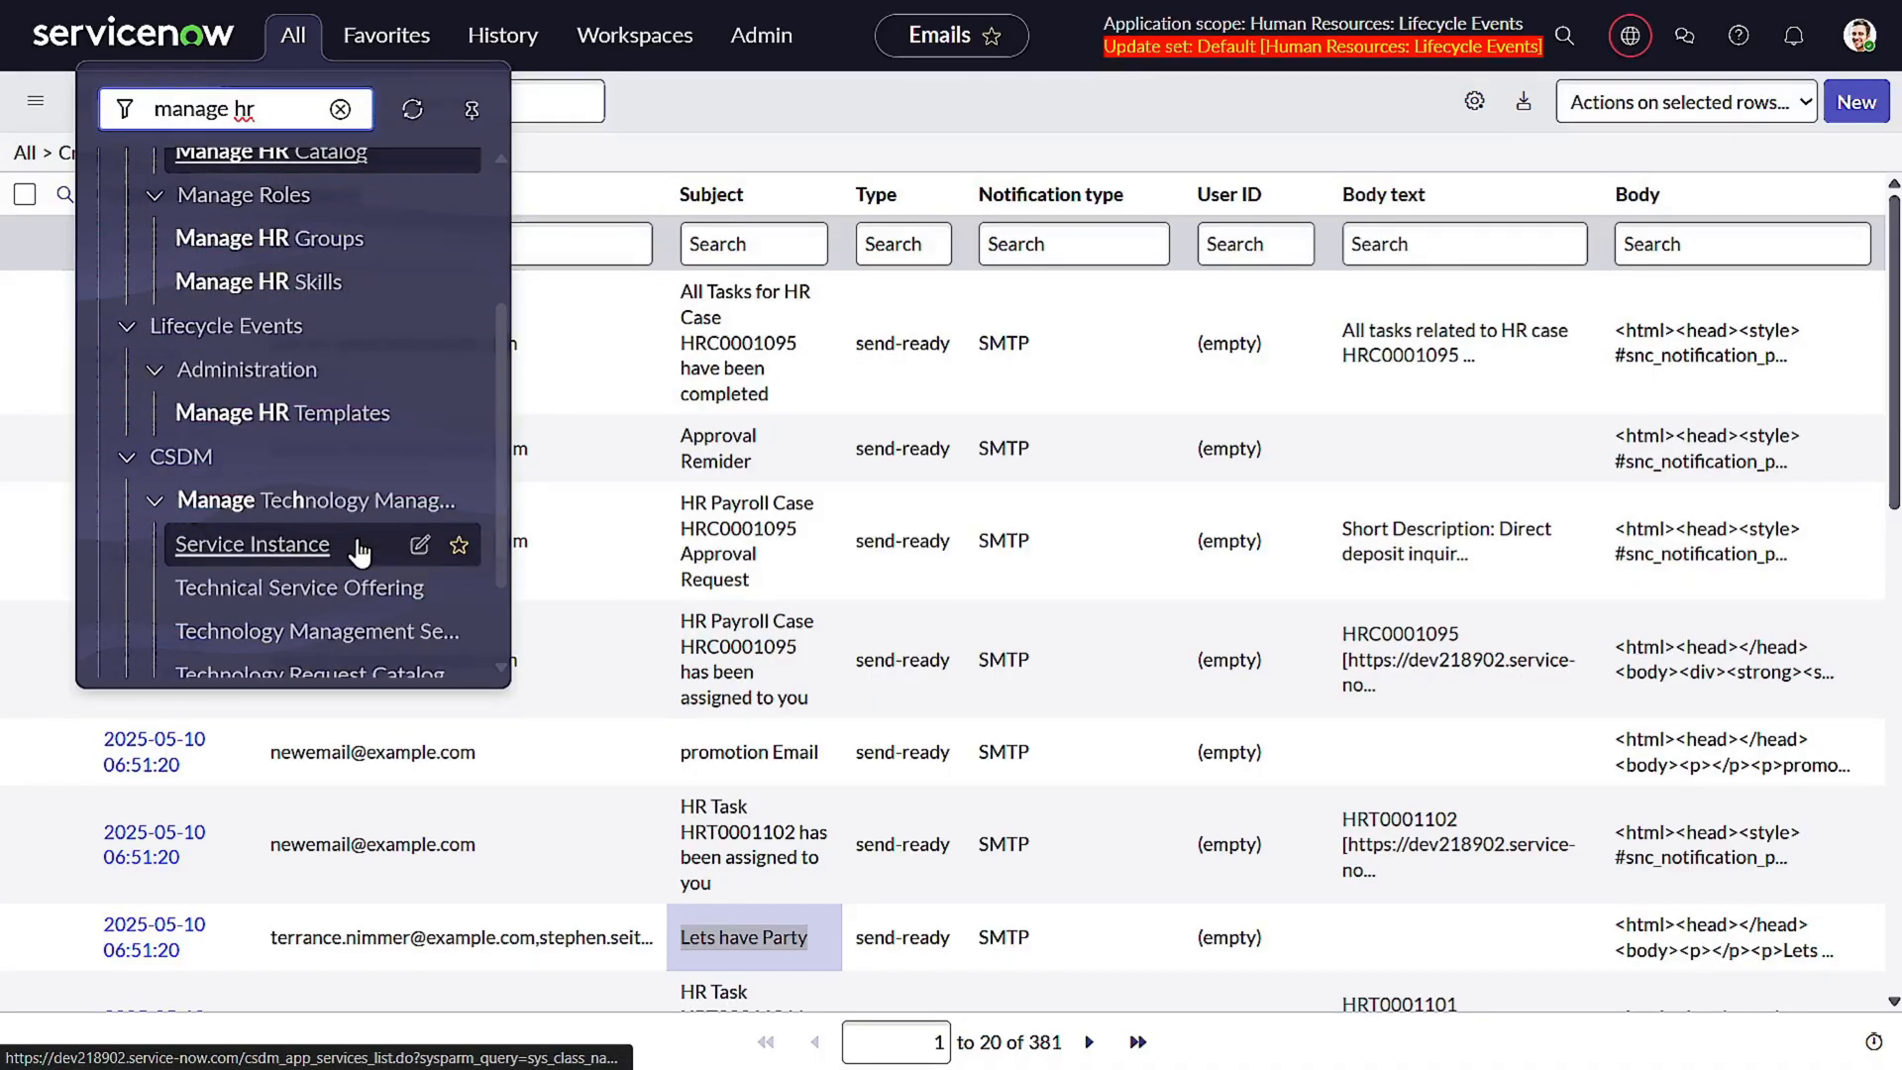
pyautogui.press('BackSpace')
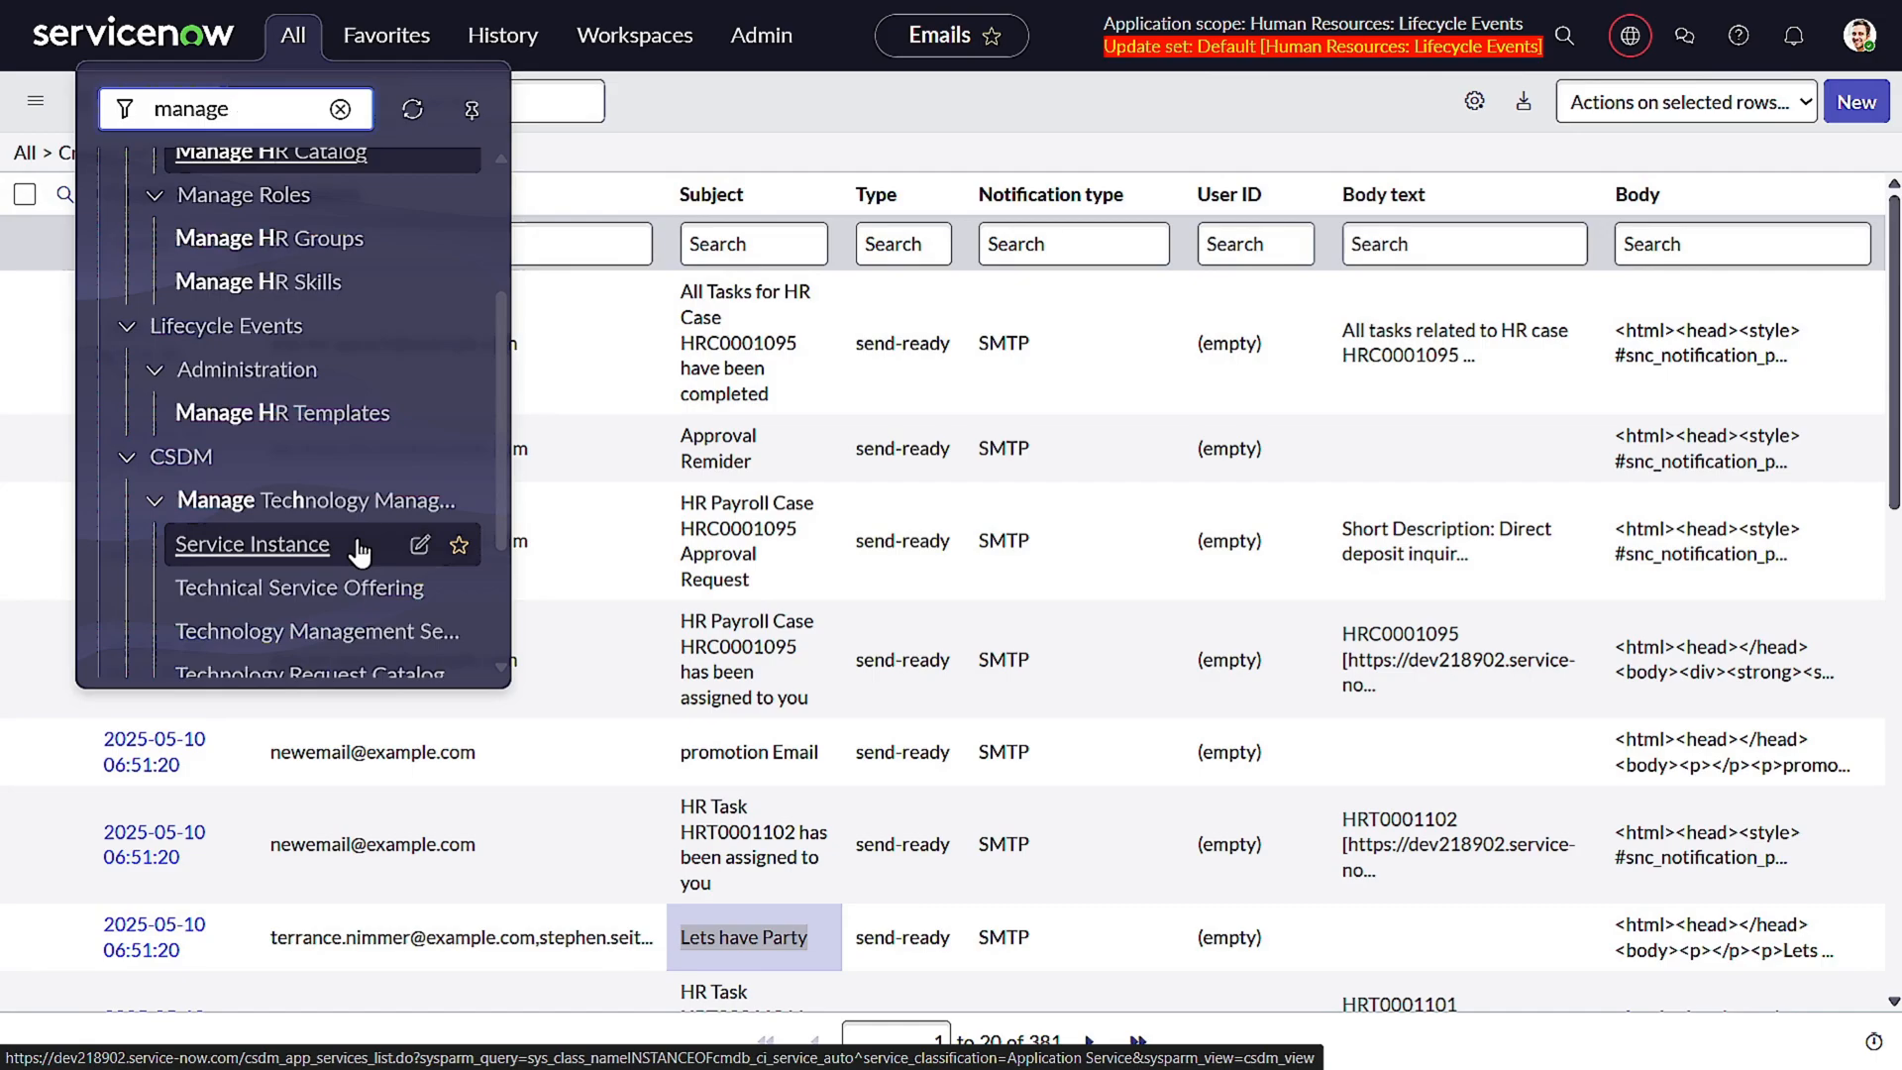
pyautogui.write('life')
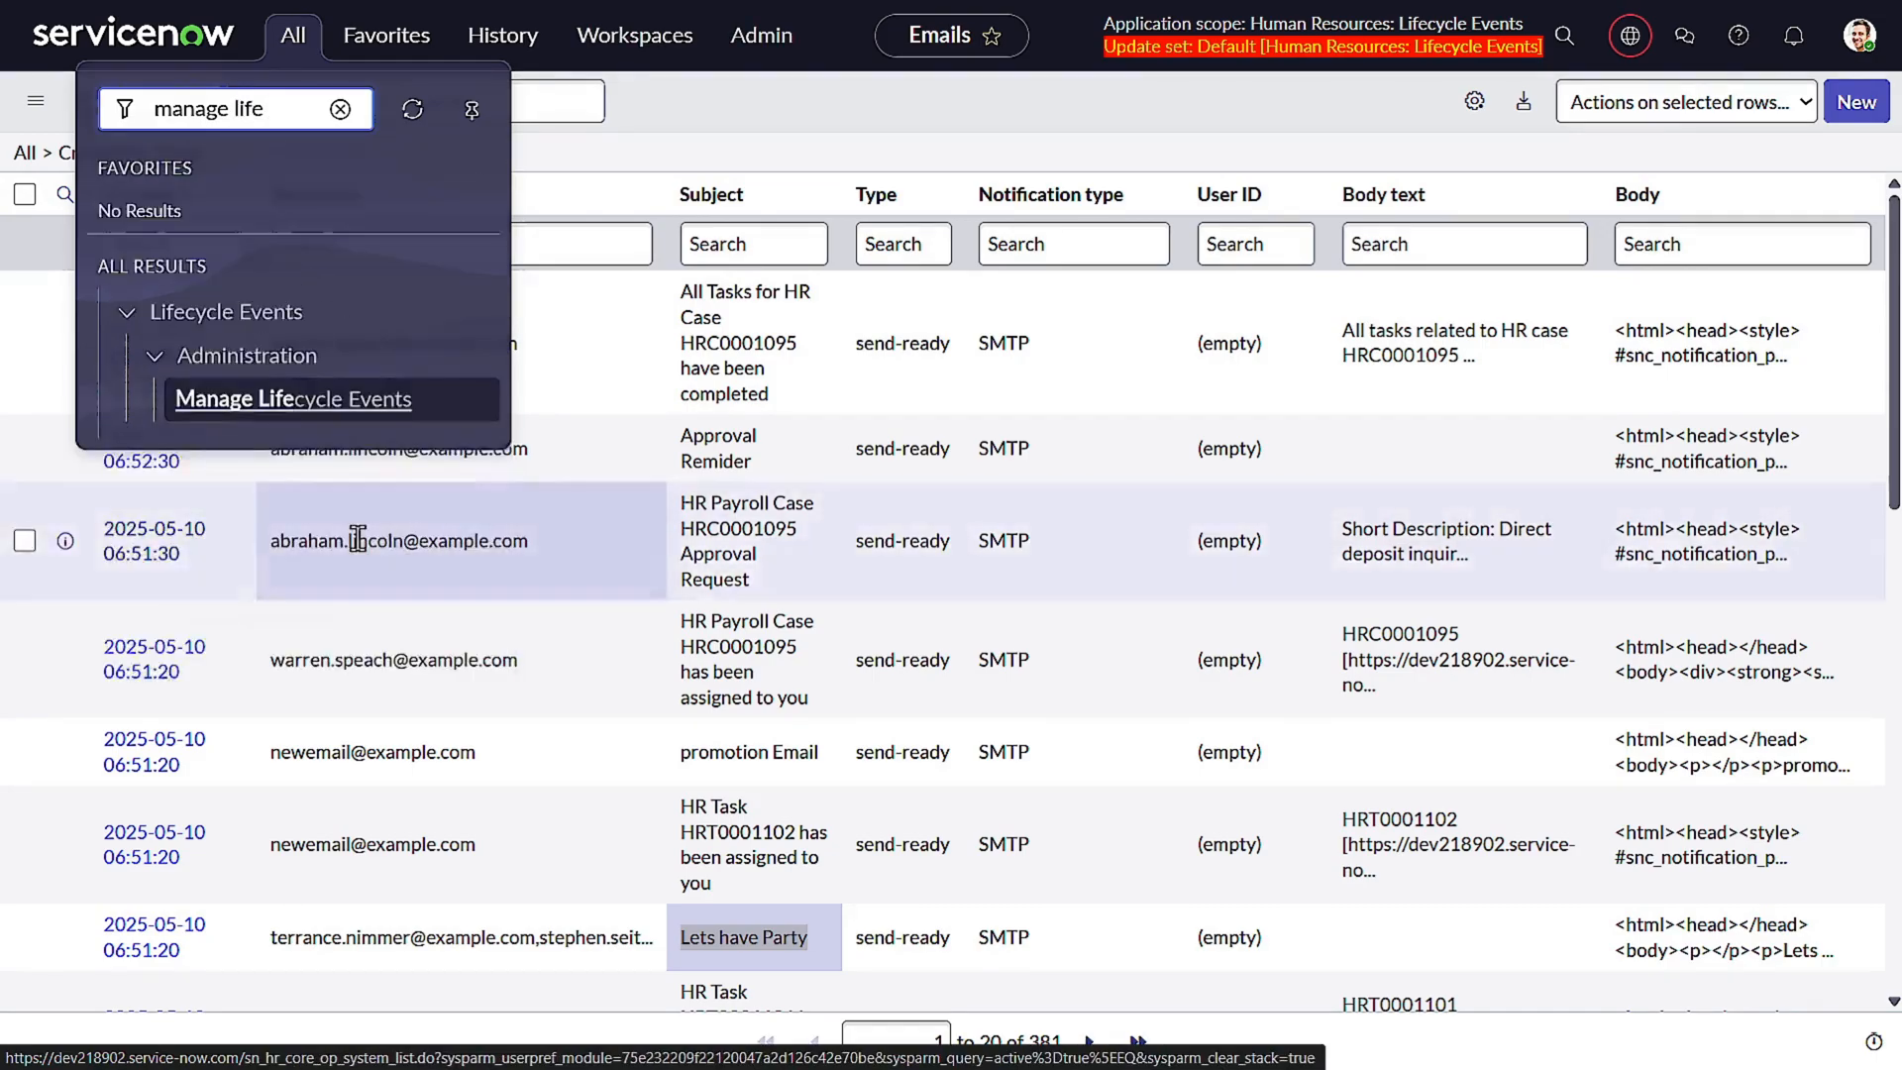
pyautogui.click(382, 415)
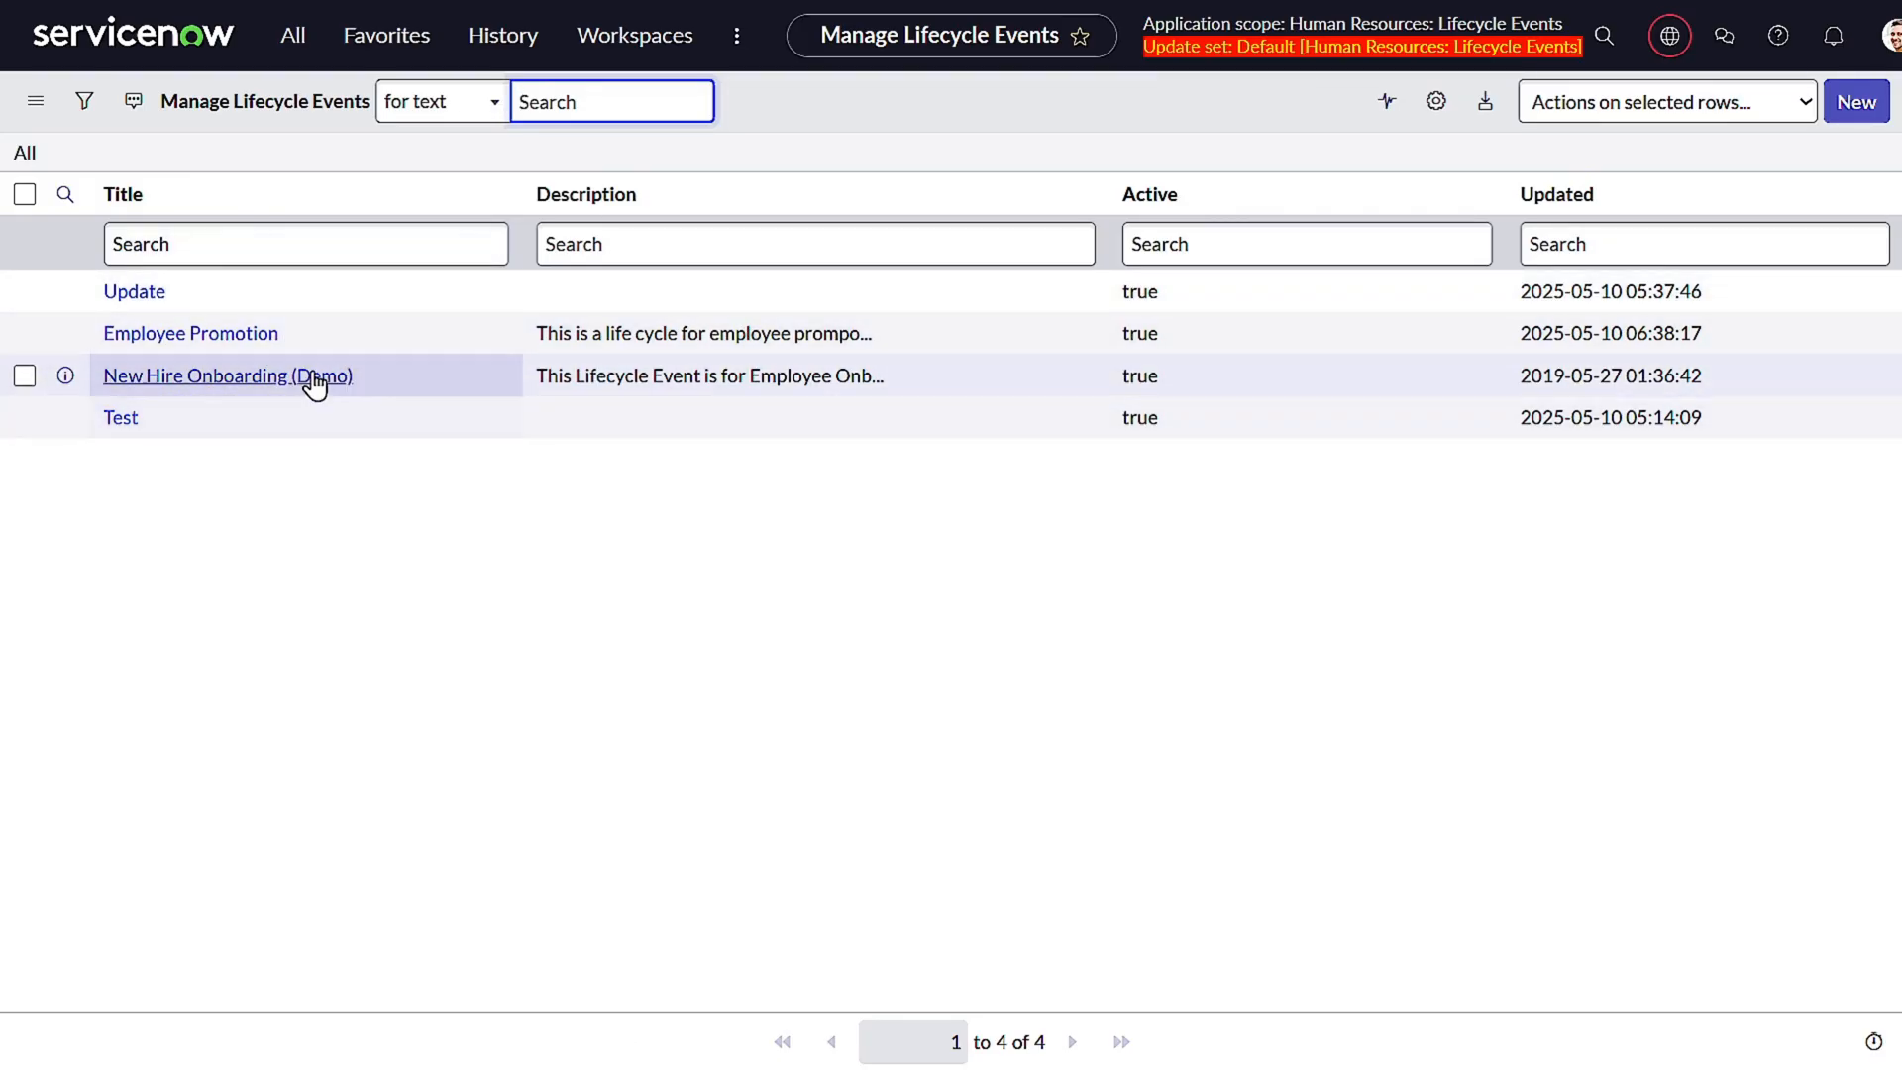
# - Open the New Hire Onboarding (Demo) lifecycle event and examine its activity sets from Pre-Hire through the condition-based one
pyautogui.click(317, 381)
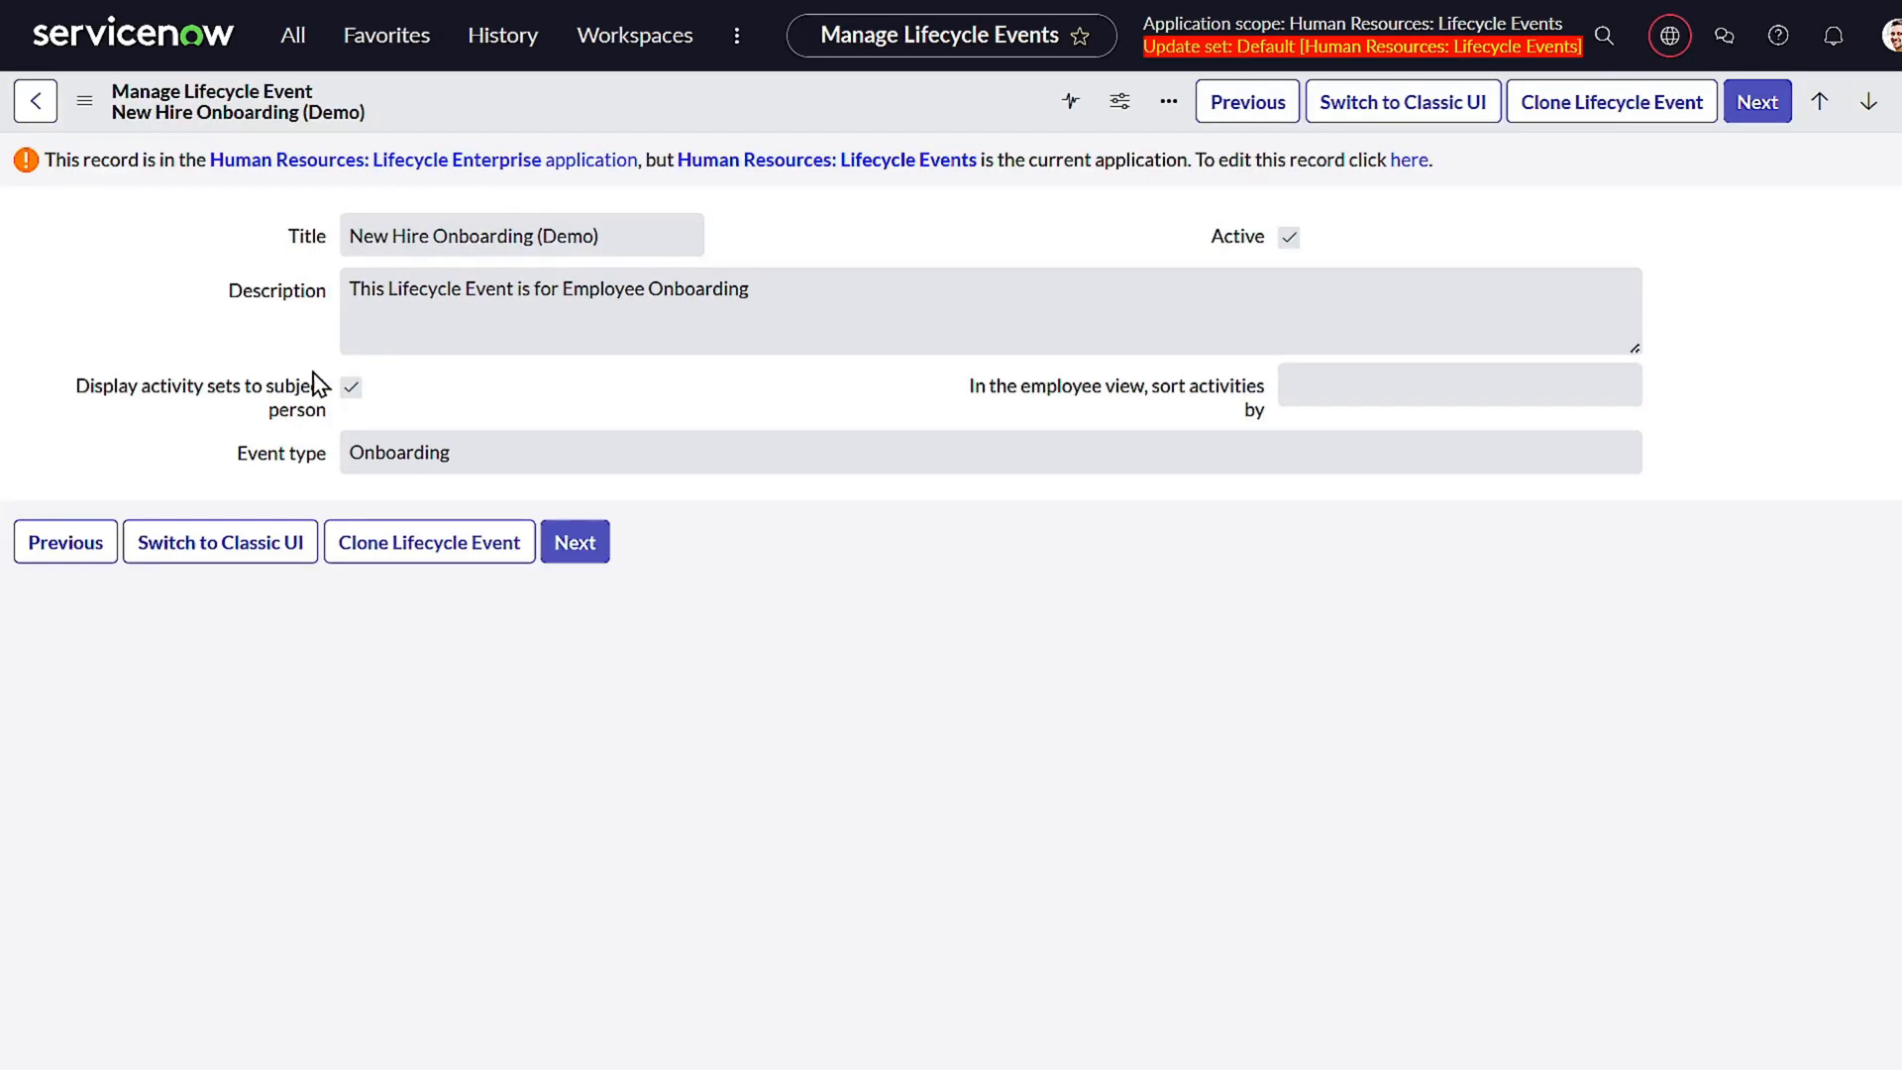
pyautogui.click(226, 253)
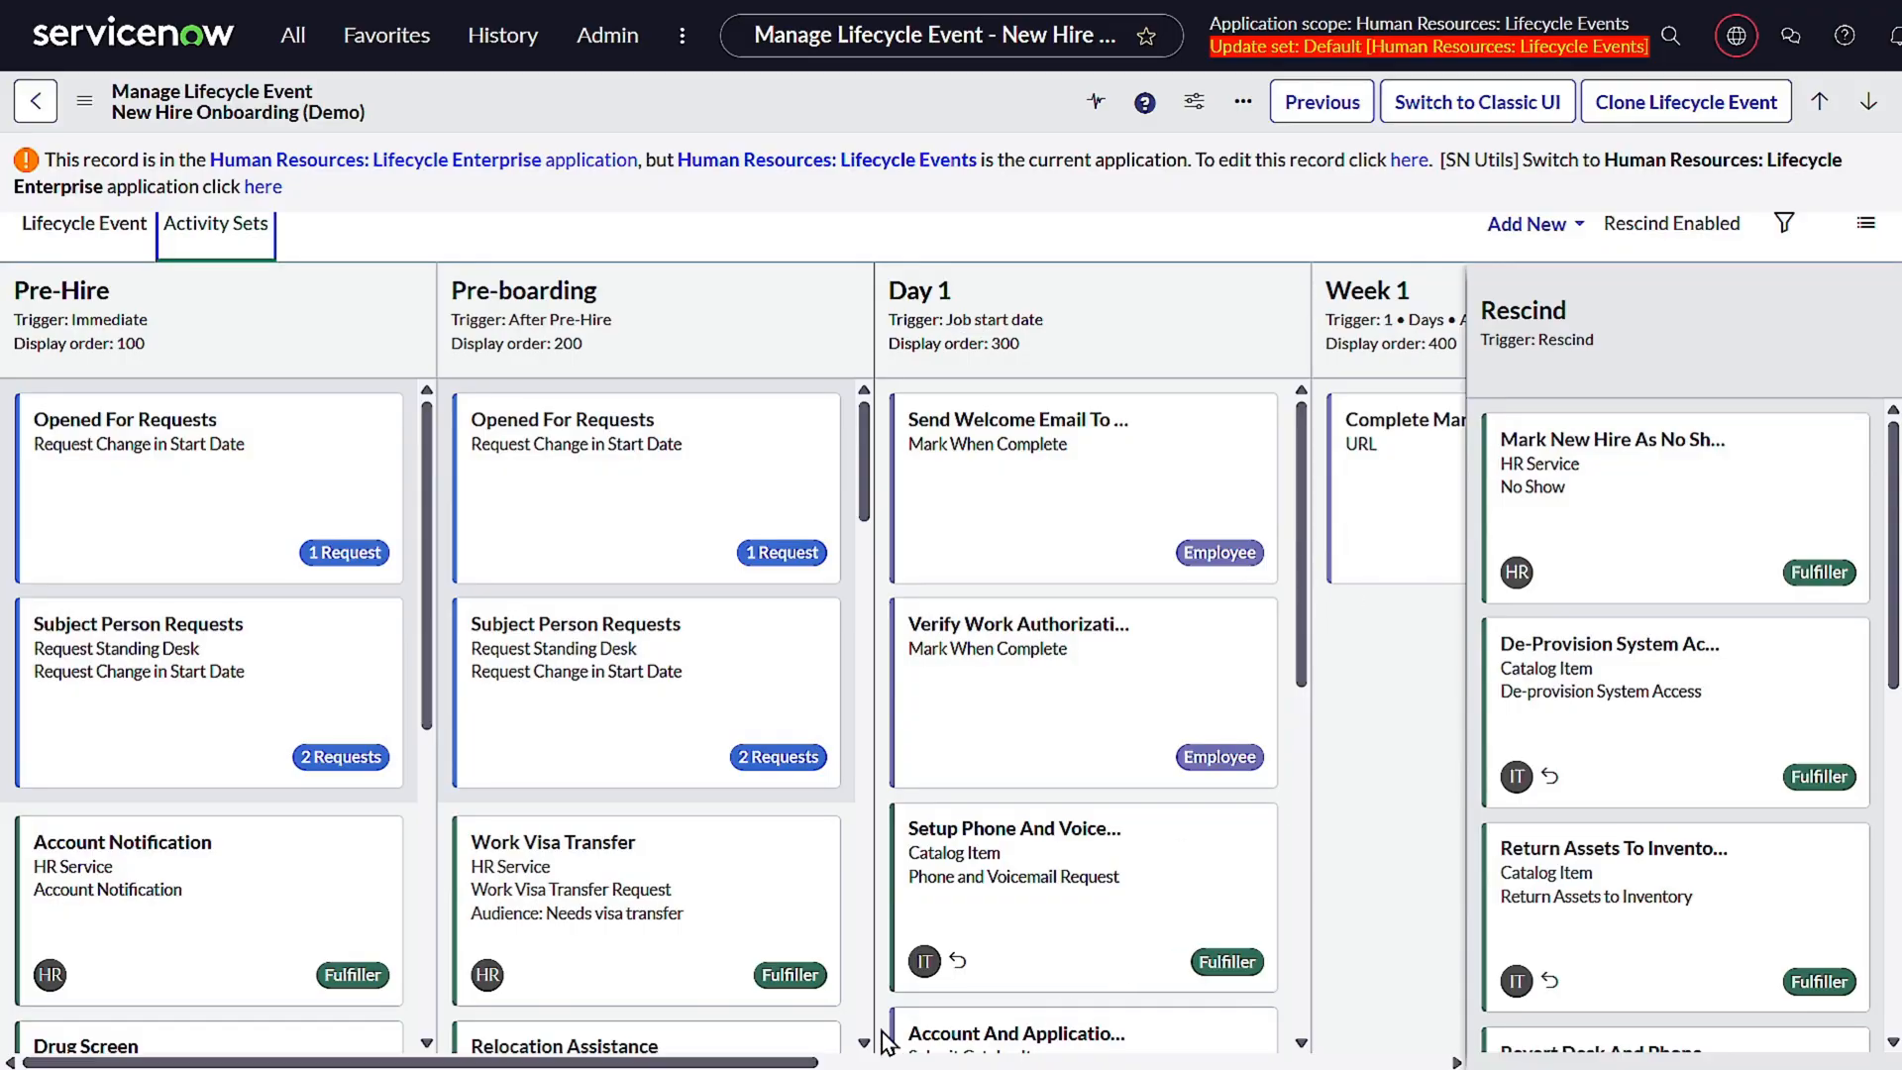
pyautogui.moveTo(763, 1063); pyautogui.dragTo(1537, 1006)
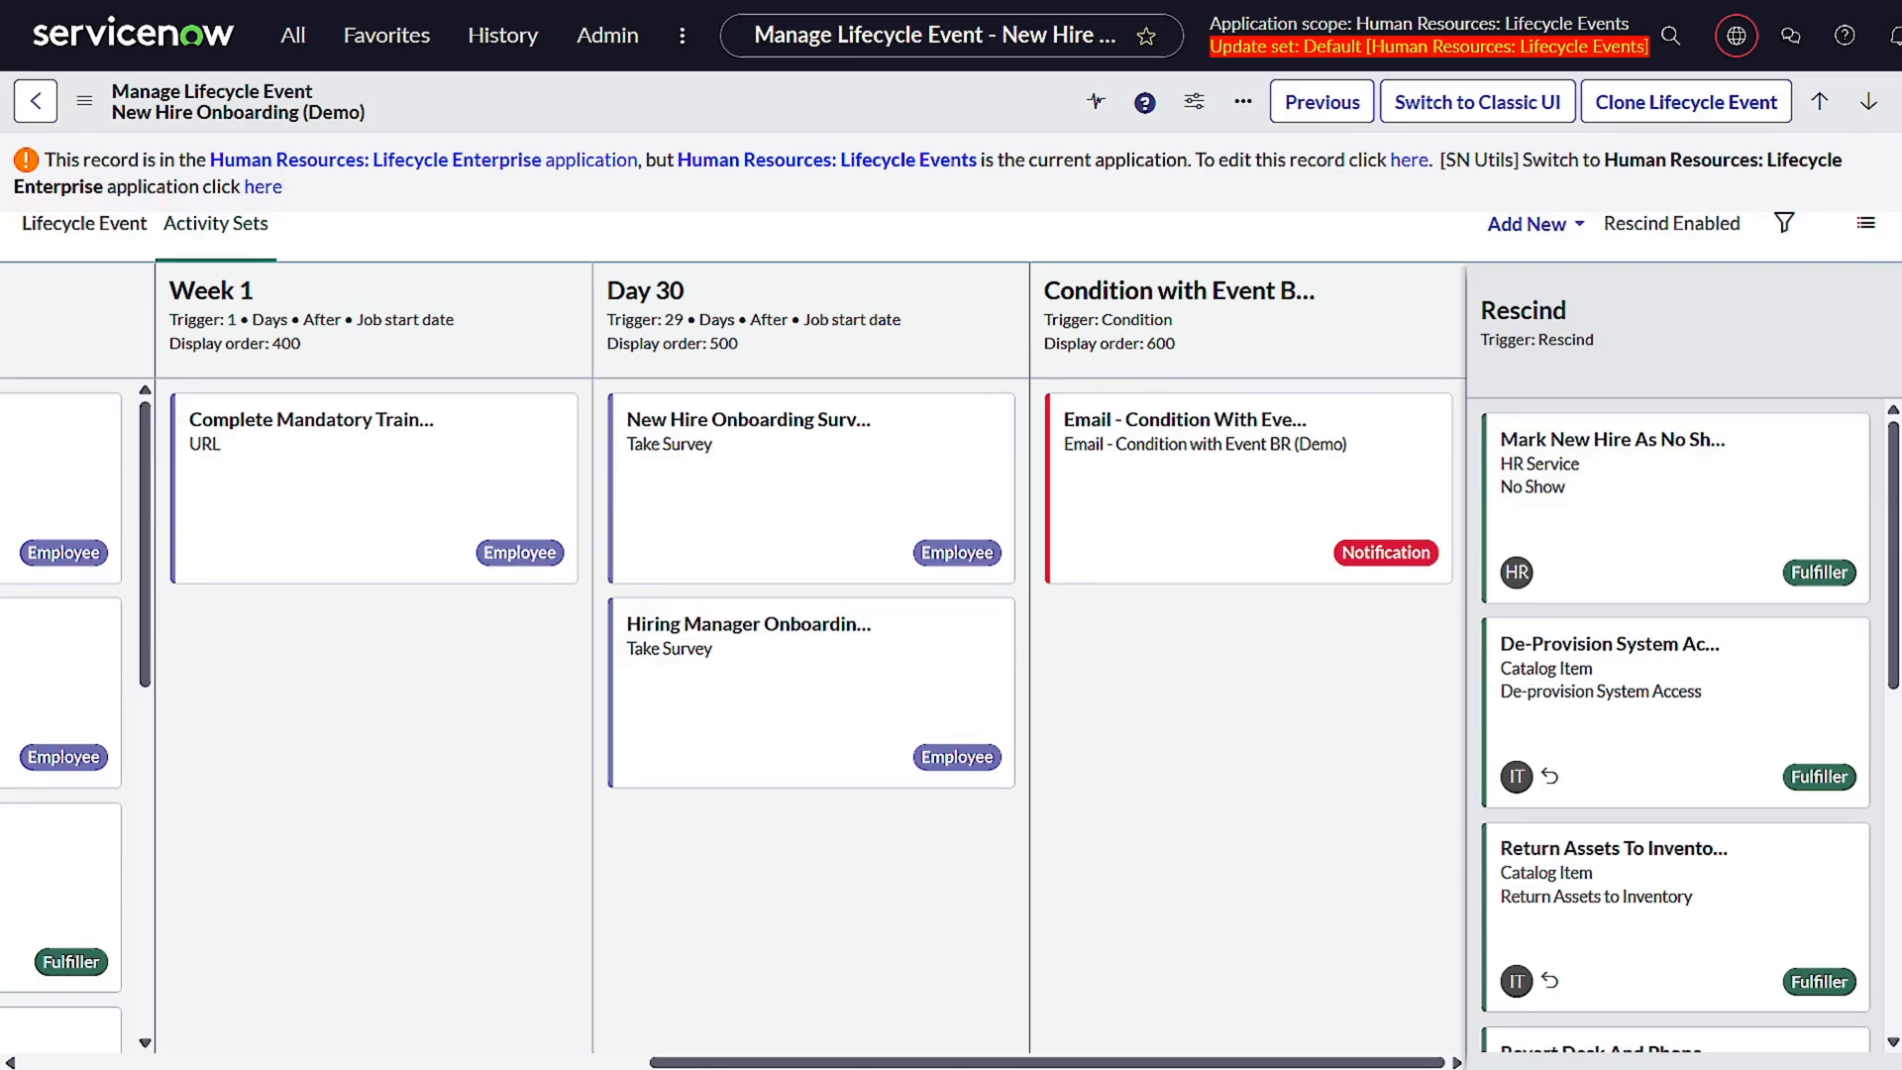
pyautogui.hotkey('alt', 'Tab')
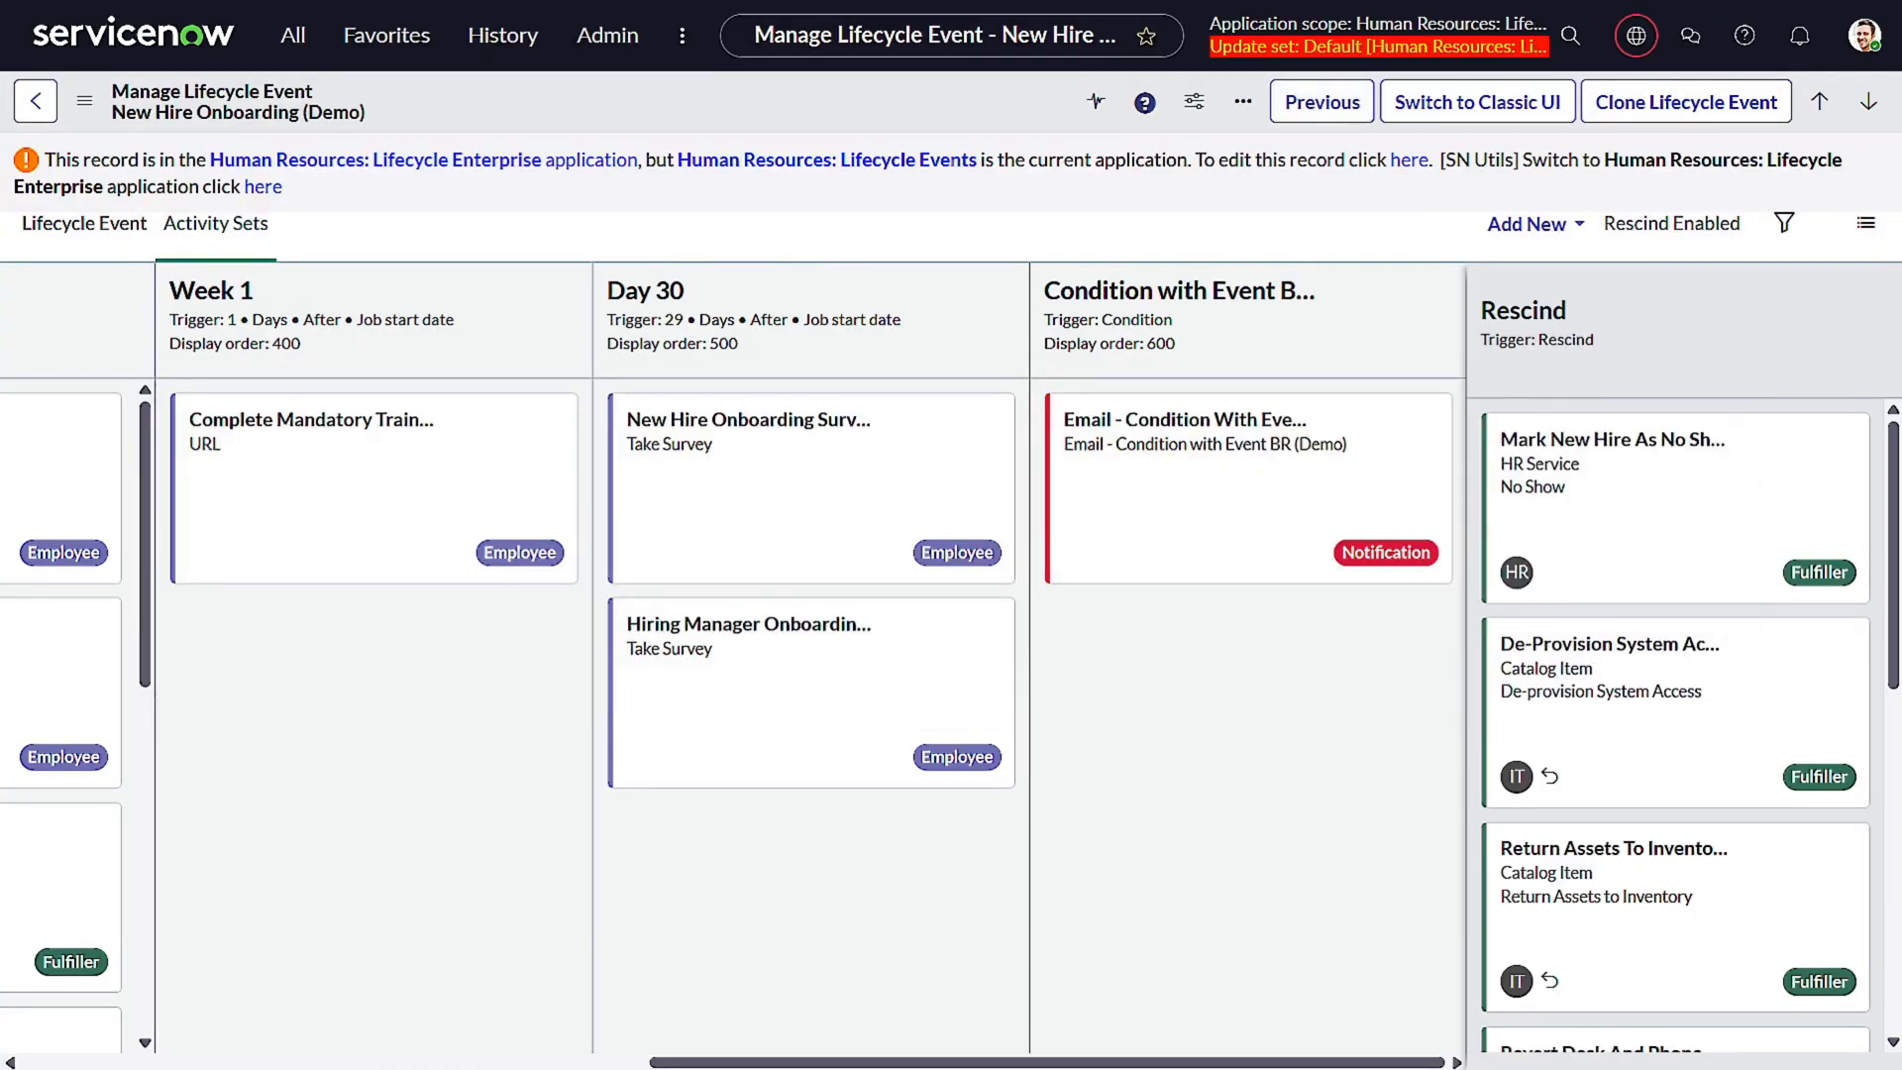